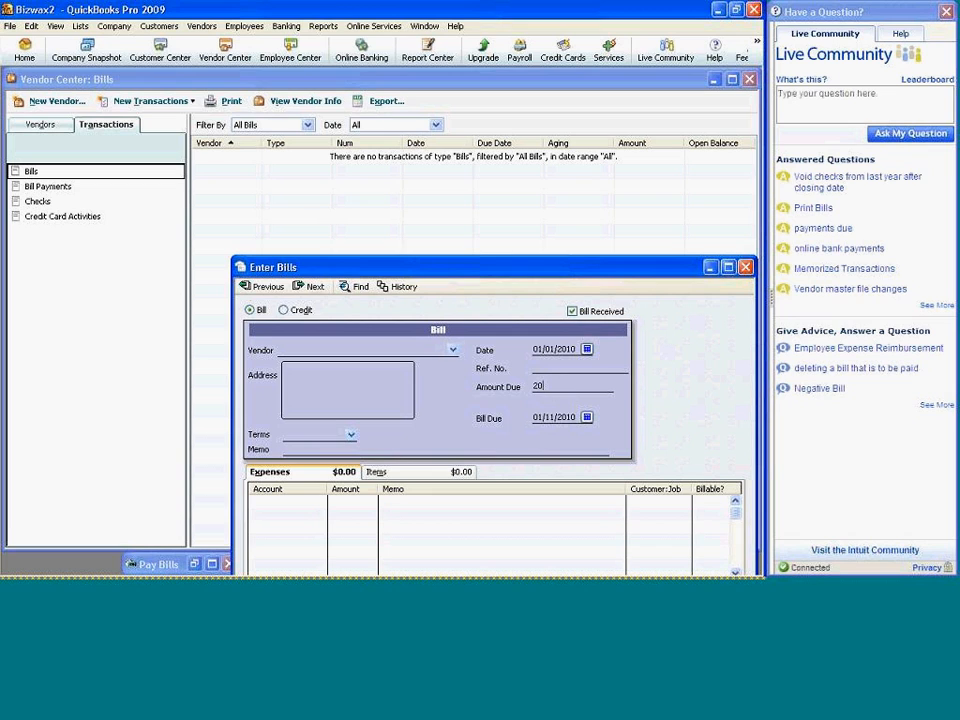
# Enter 2000 as the amount due on the new bill.
pyautogui.write('00')
# Try saving the vendor-less 2,000.00 bill, then clear it and close Enter Bills unrecorded.
pyautogui.moveTo(563, 147); pyautogui.dragTo(563, 147)
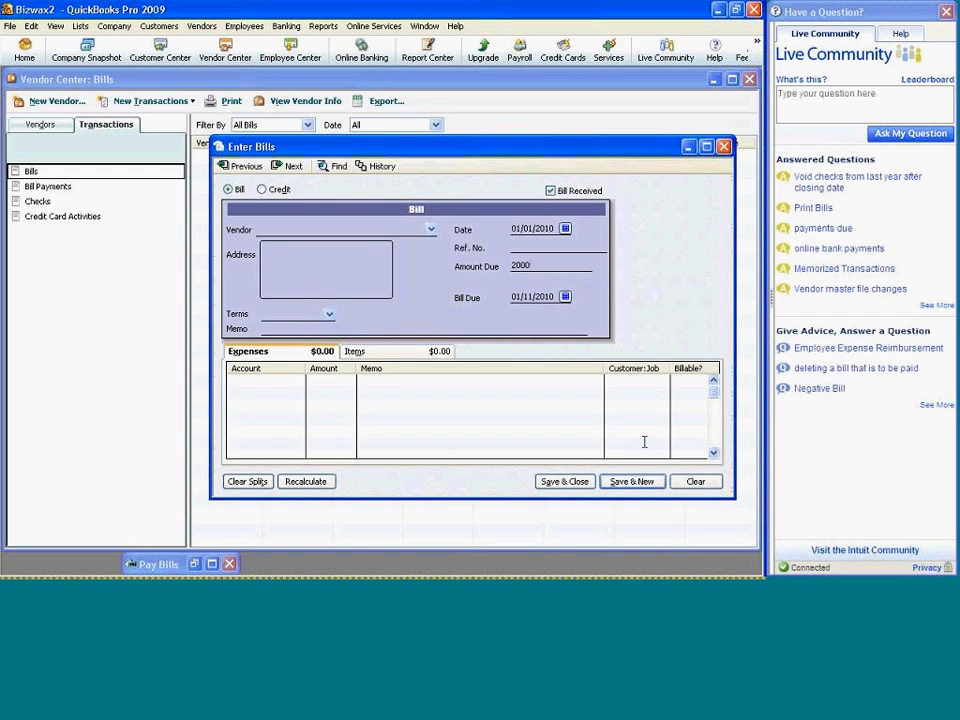
pyautogui.click(574, 485)
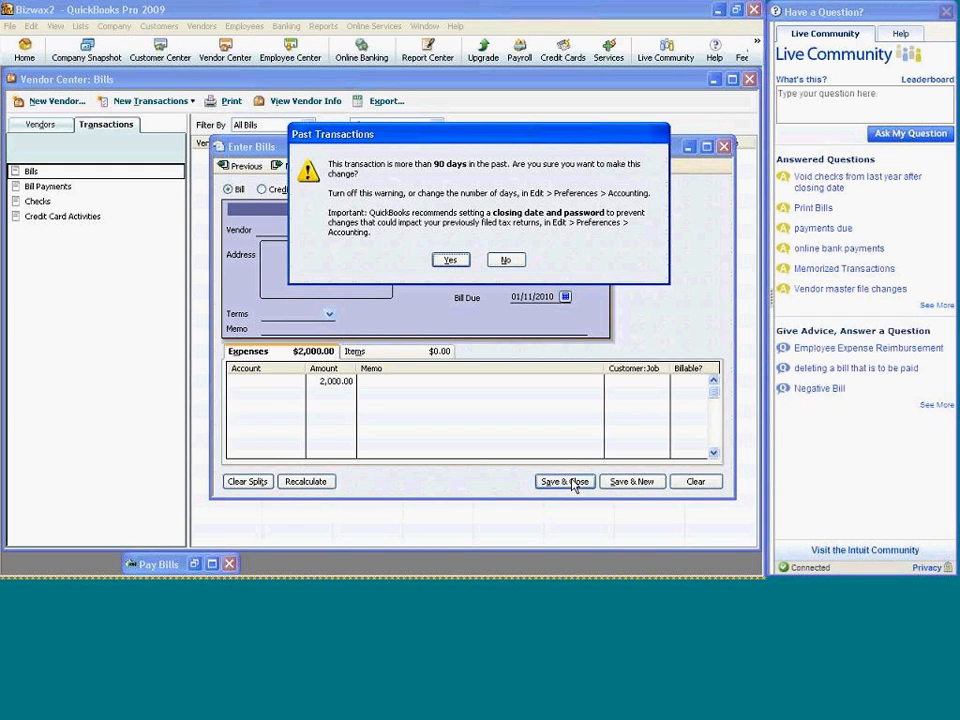
pyautogui.click(449, 261)
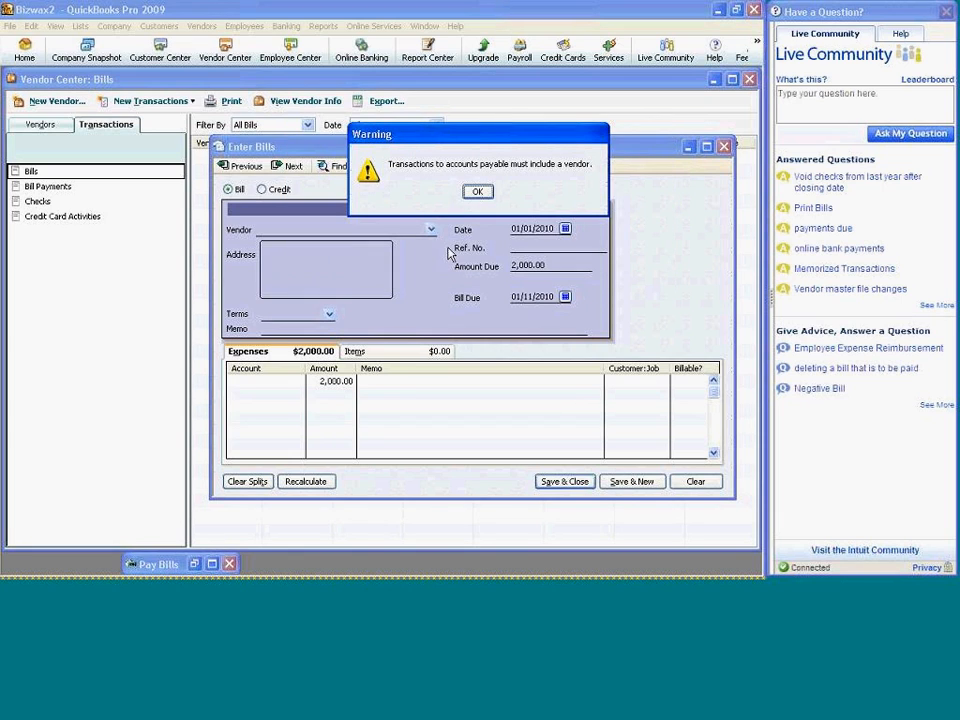
pyautogui.click(477, 192)
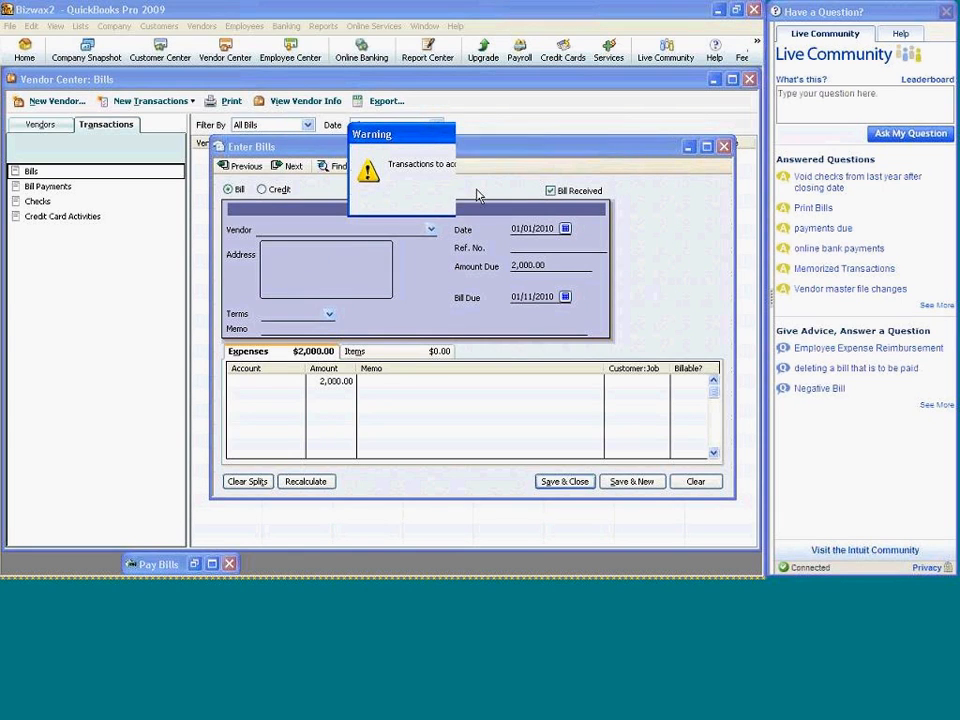
pyautogui.click(695, 482)
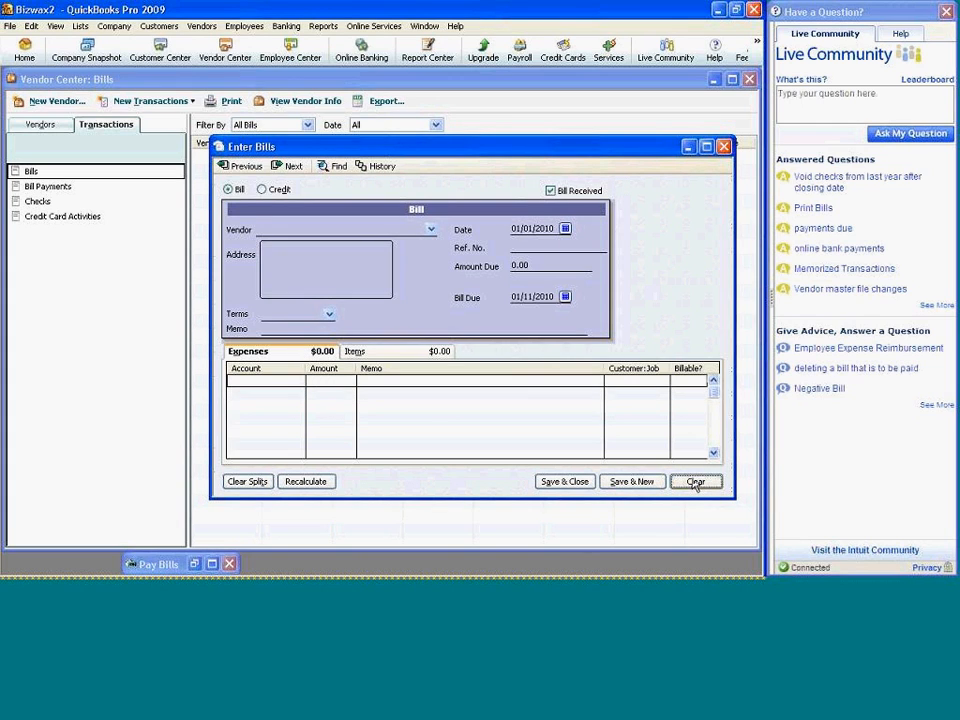
pyautogui.click(615, 485)
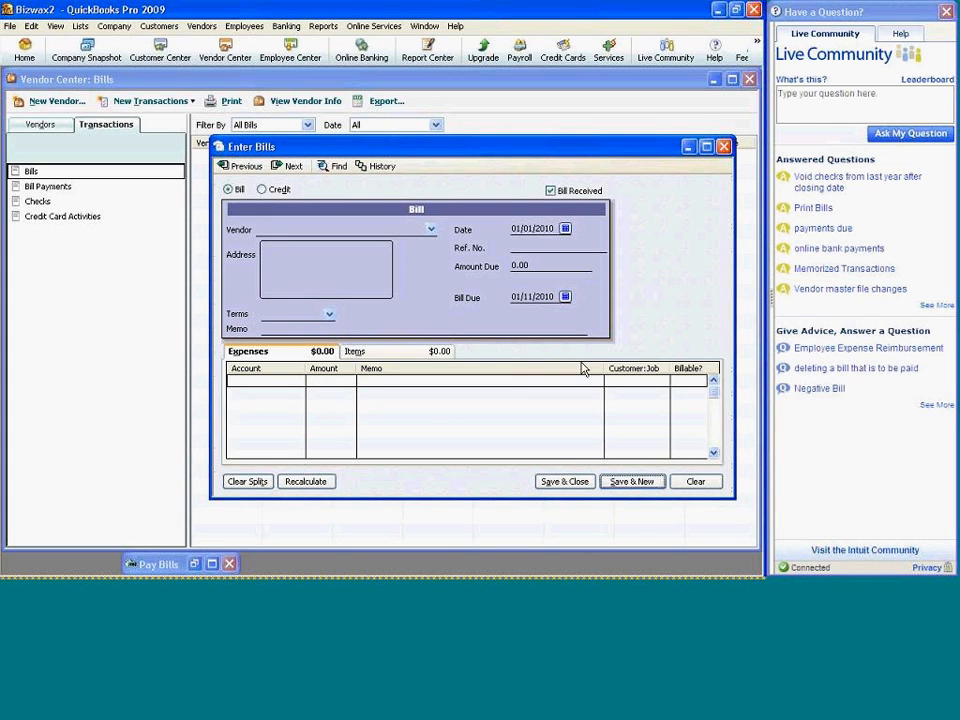
pyautogui.click(726, 148)
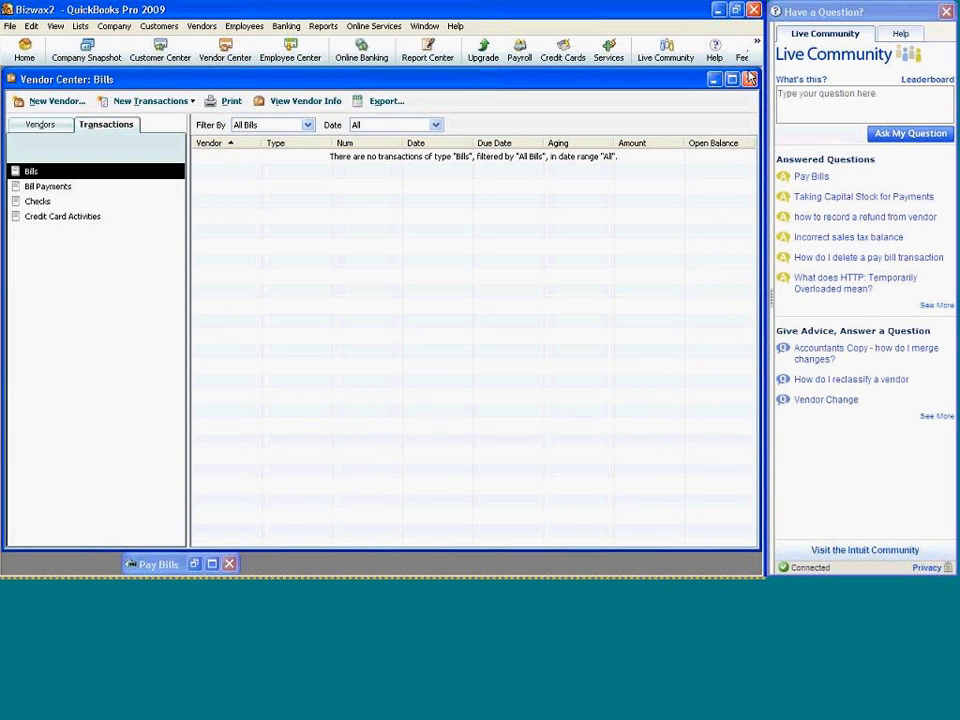
# Reopen the Vendor Center and set the vendor list view to All Vendors.
pyautogui.click(749, 79)
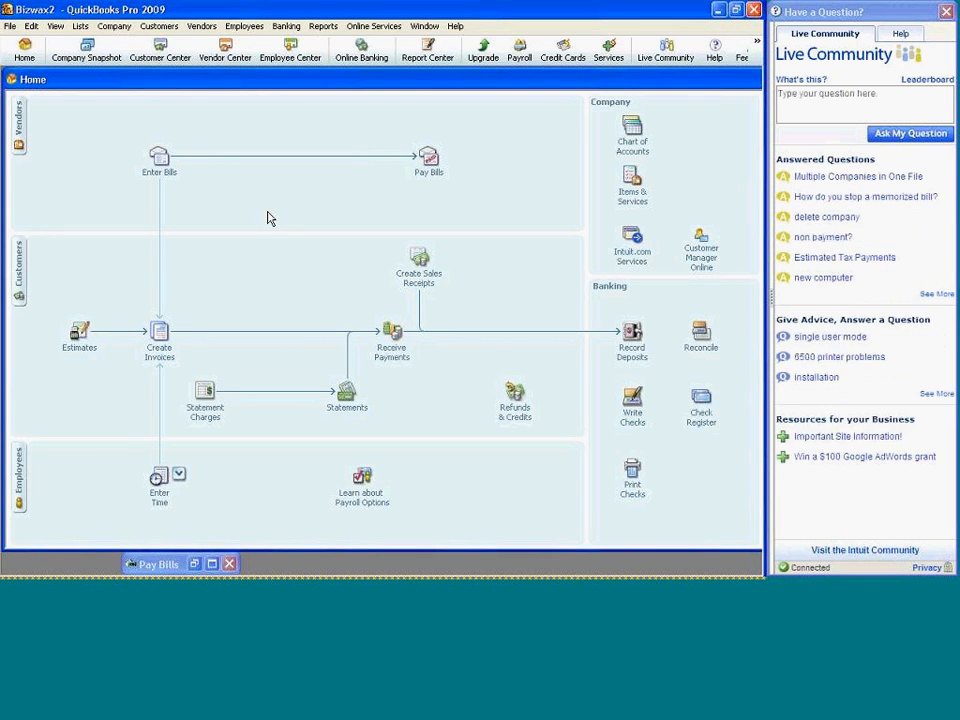
pyautogui.click(210, 53)
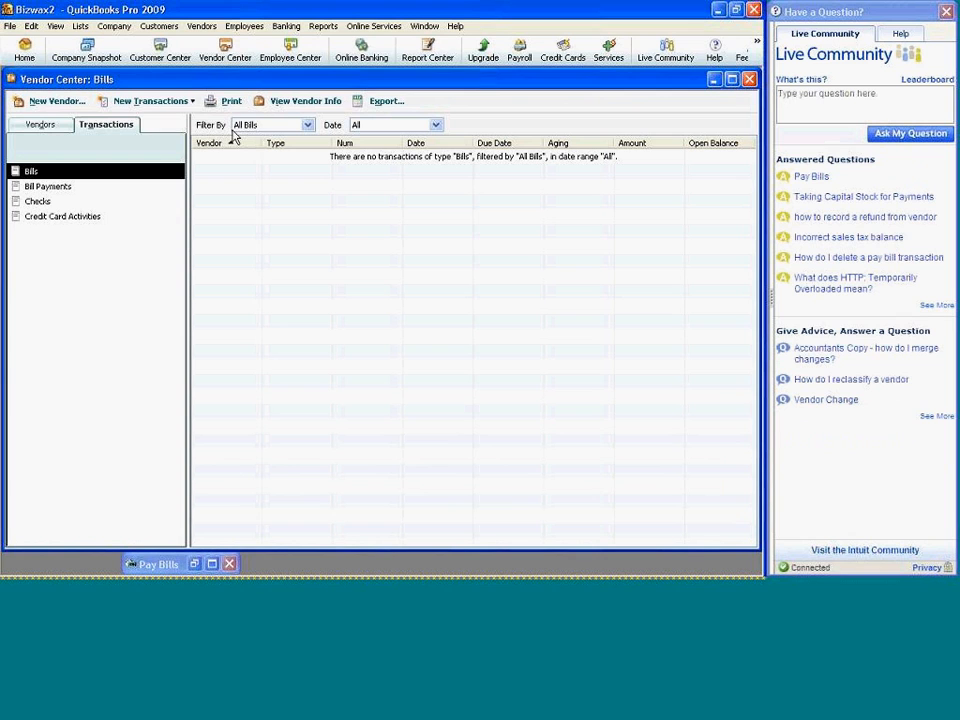
pyautogui.click(42, 124)
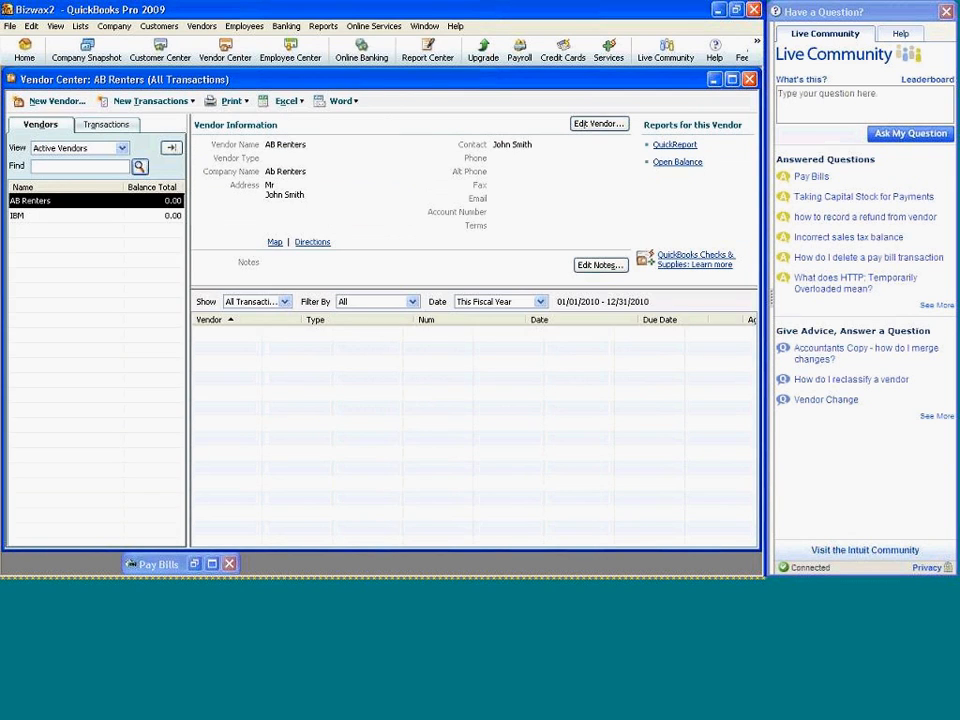
pyautogui.click(121, 150)
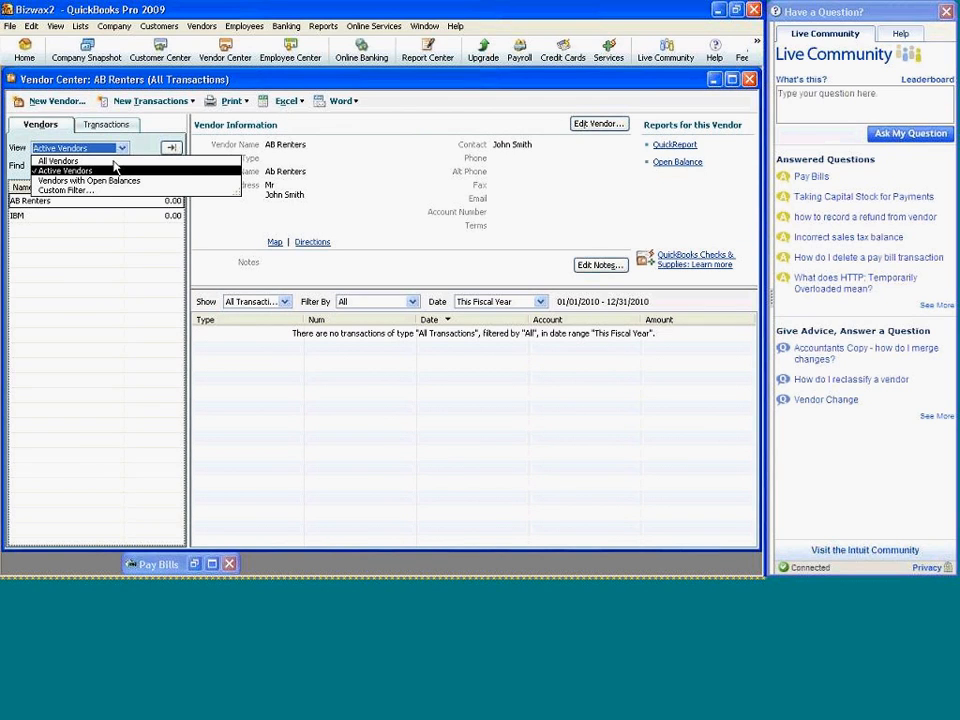
pyautogui.press('Up')
pyautogui.click(114, 162)
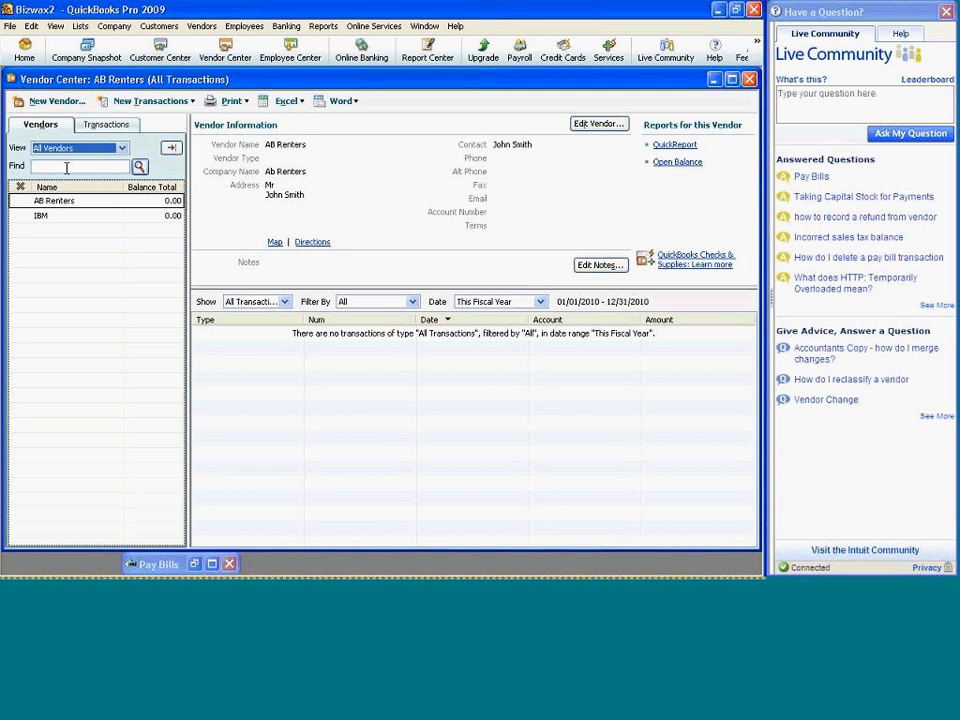
# Review AB Renters' vendor record without changes and check its bills list.
pyautogui.click(66, 202)
pyautogui.doubleClick(66, 202)
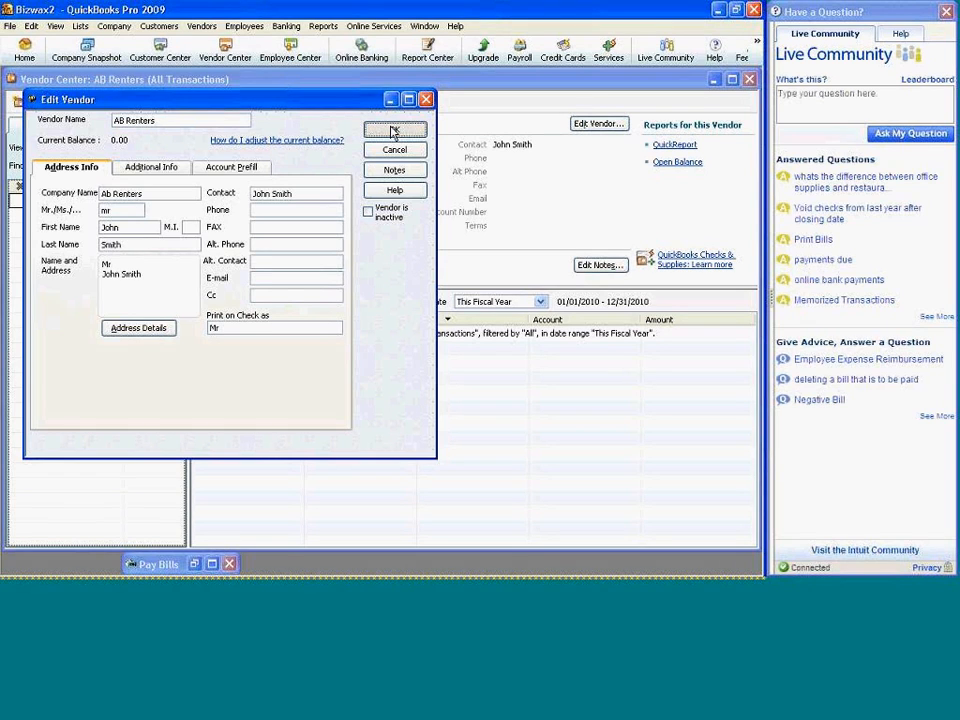
pyautogui.click(393, 132)
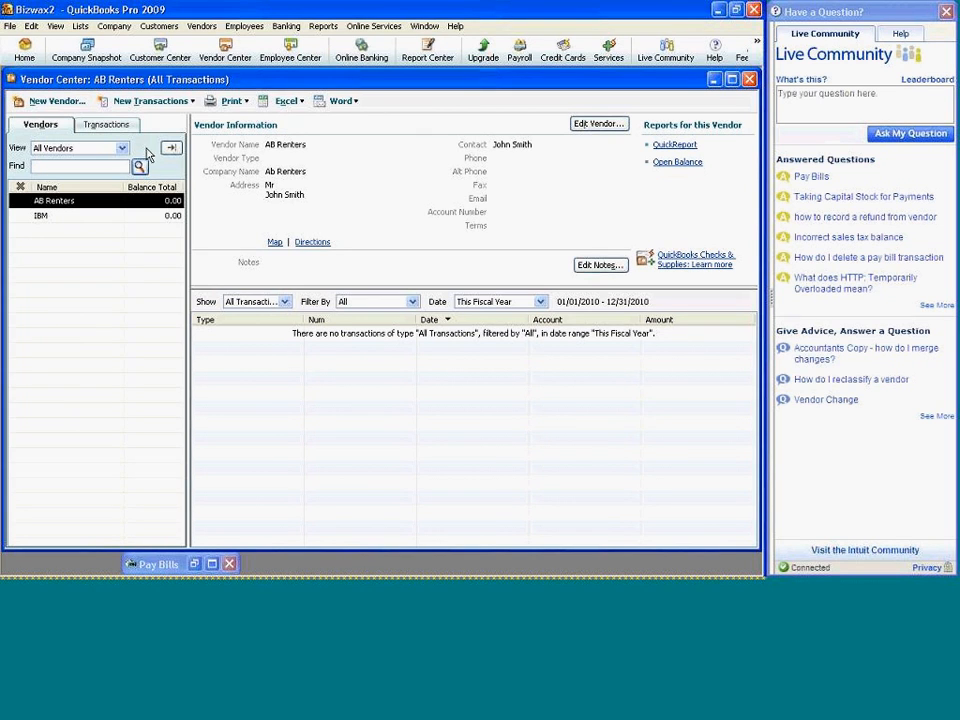
pyautogui.click(119, 127)
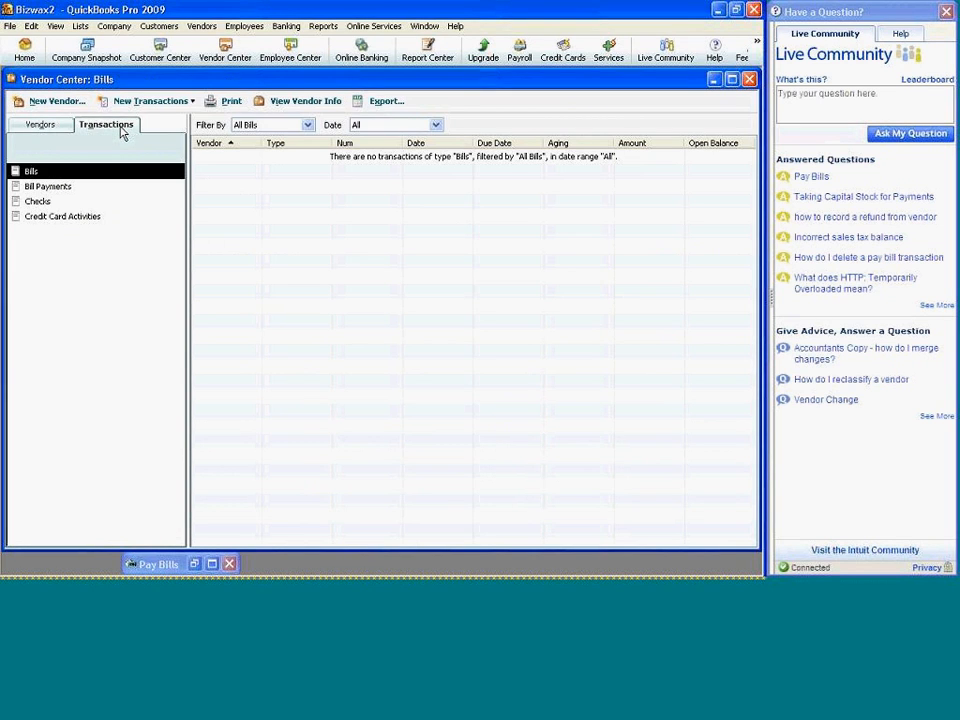
pyautogui.click(66, 130)
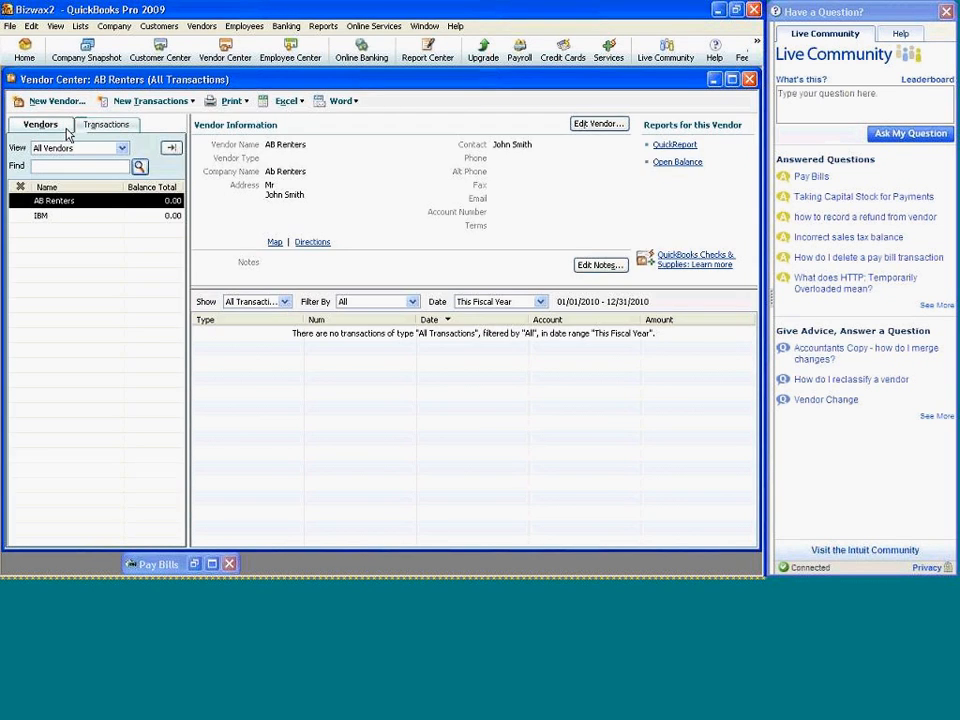
pyautogui.click(137, 104)
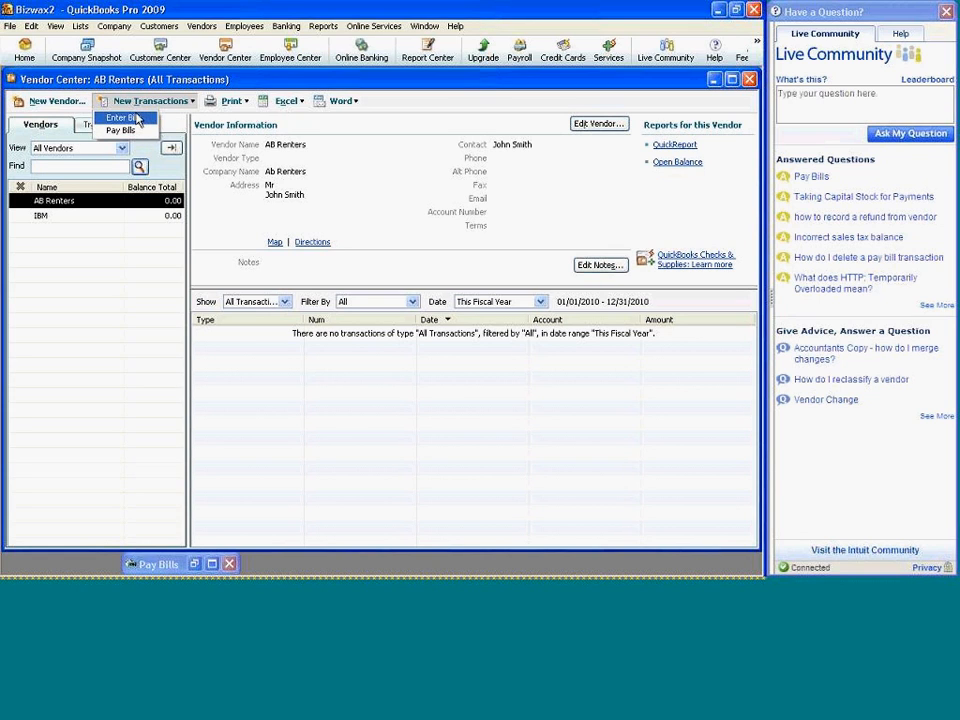
# Start a new AB Renters bill due 01/01/2010 with amount due 2,500.
pyautogui.click(126, 118)
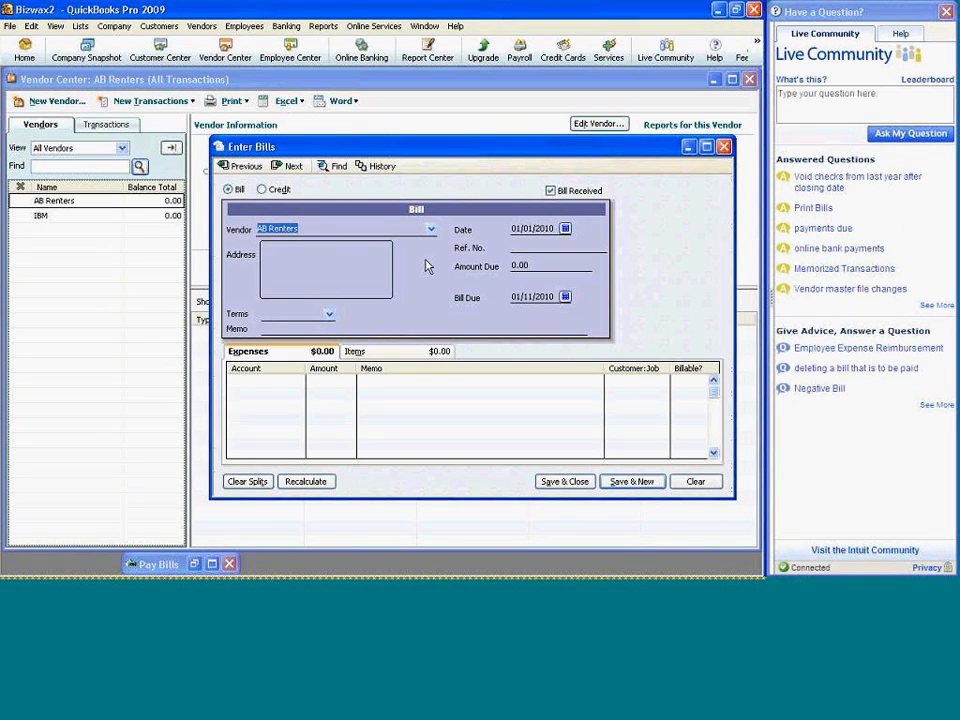
pyautogui.click(565, 297)
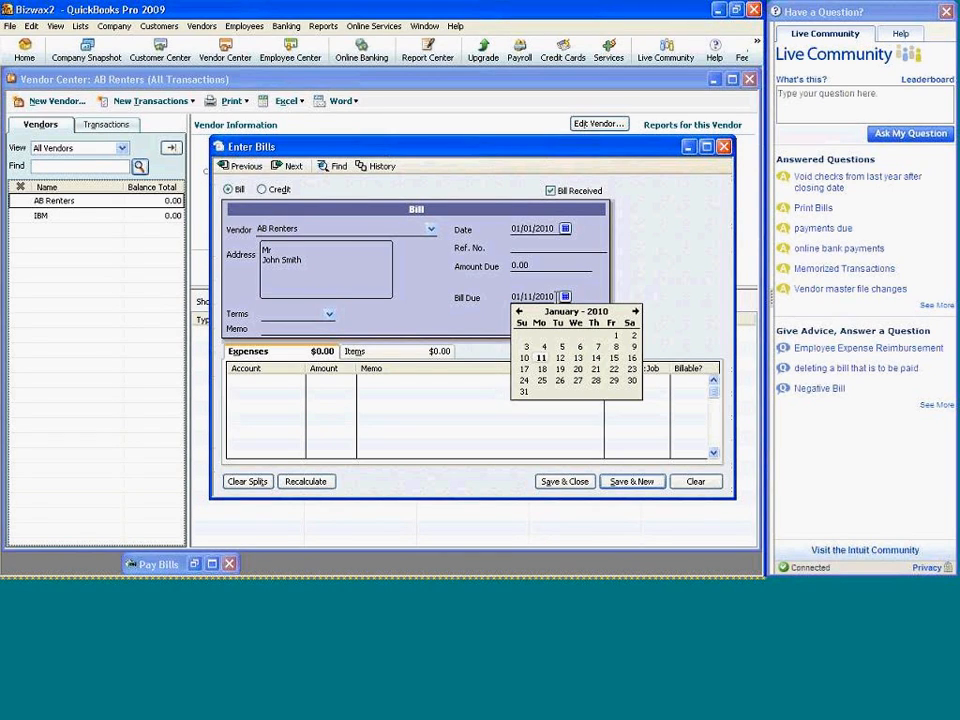
pyautogui.click(616, 336)
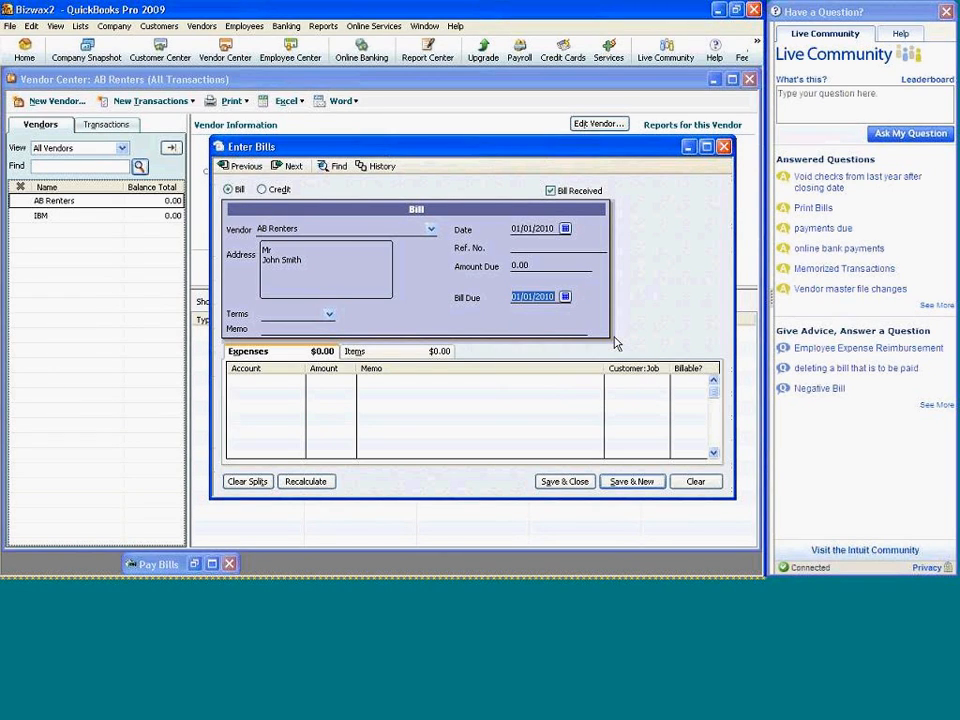
pyautogui.click(534, 263)
pyautogui.write('2,')
pyautogui.write('500')
# Try recording the 2,500.00 bill despite the missing account, then discard it unrecorded.
pyautogui.click(580, 482)
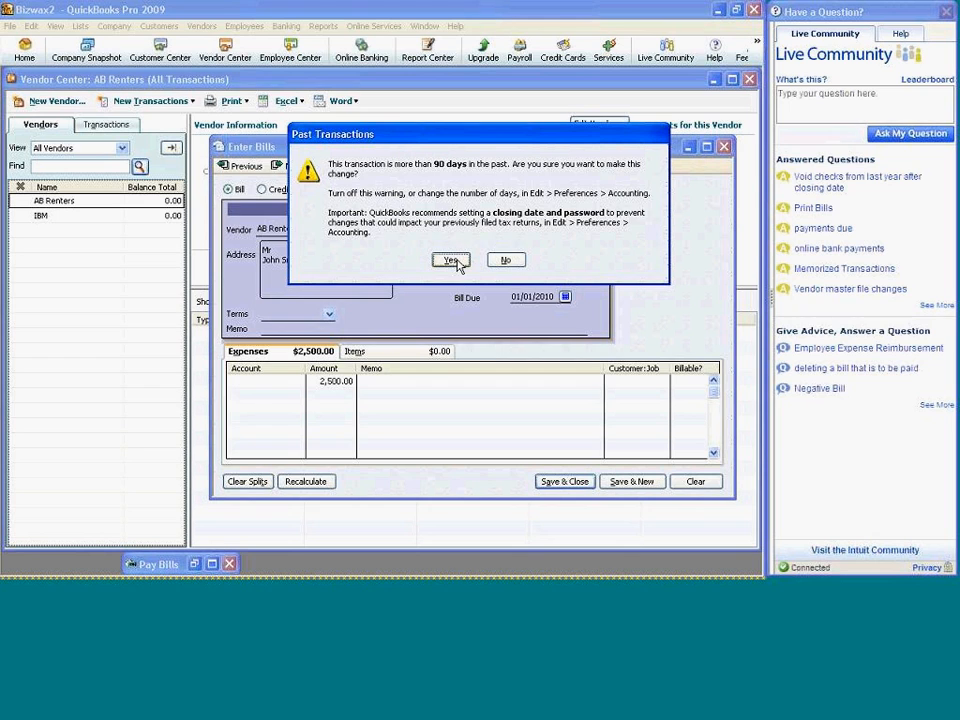
pyautogui.click(452, 261)
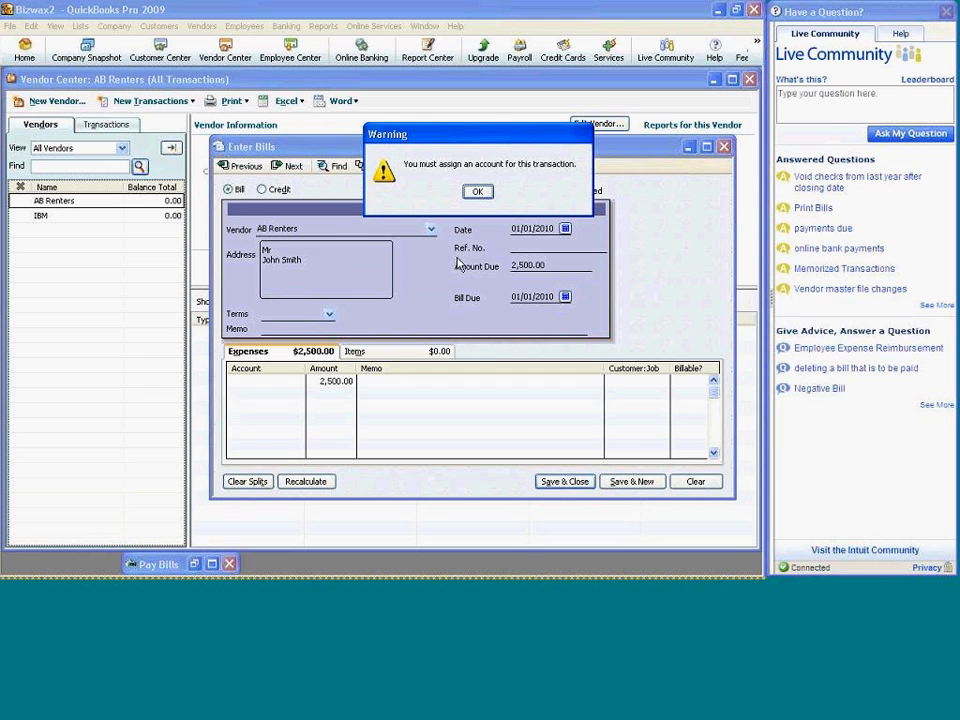
pyautogui.click(479, 190)
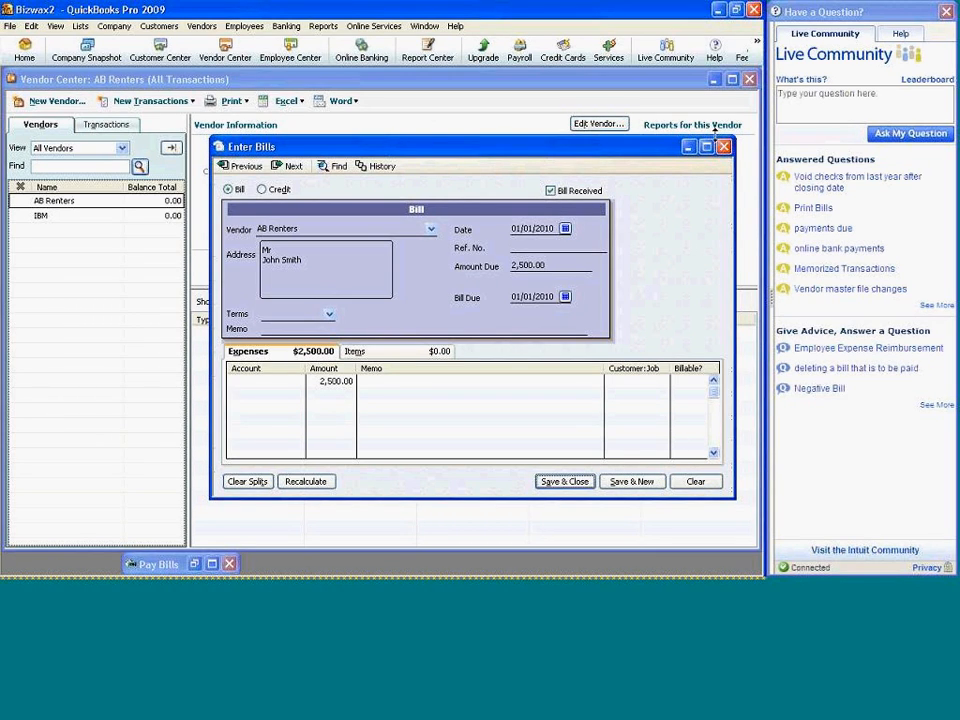
pyautogui.click(724, 147)
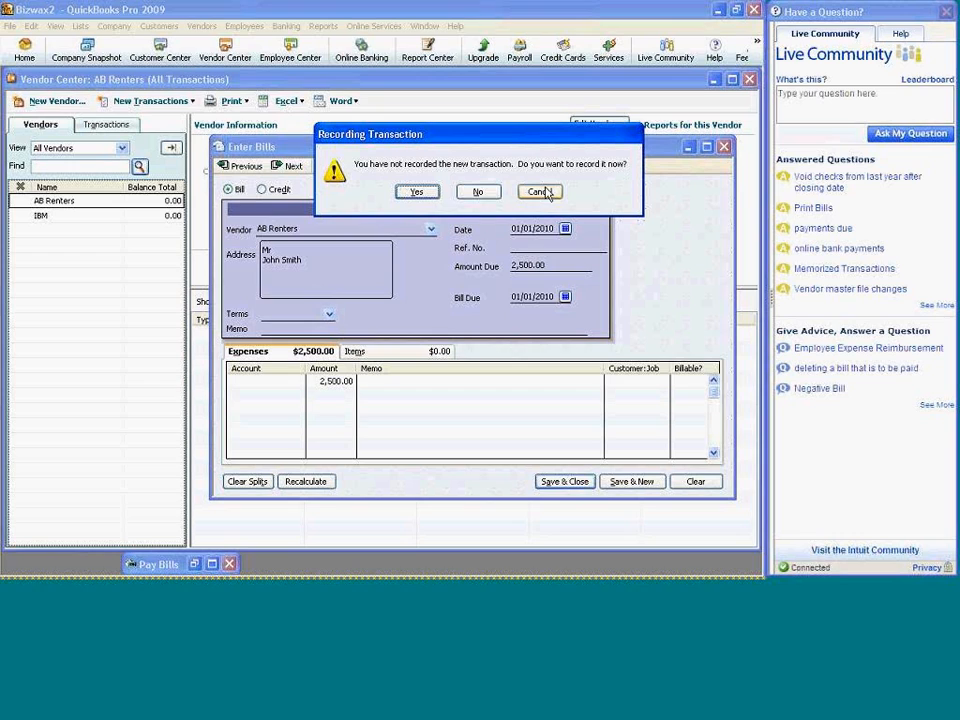
pyautogui.click(418, 191)
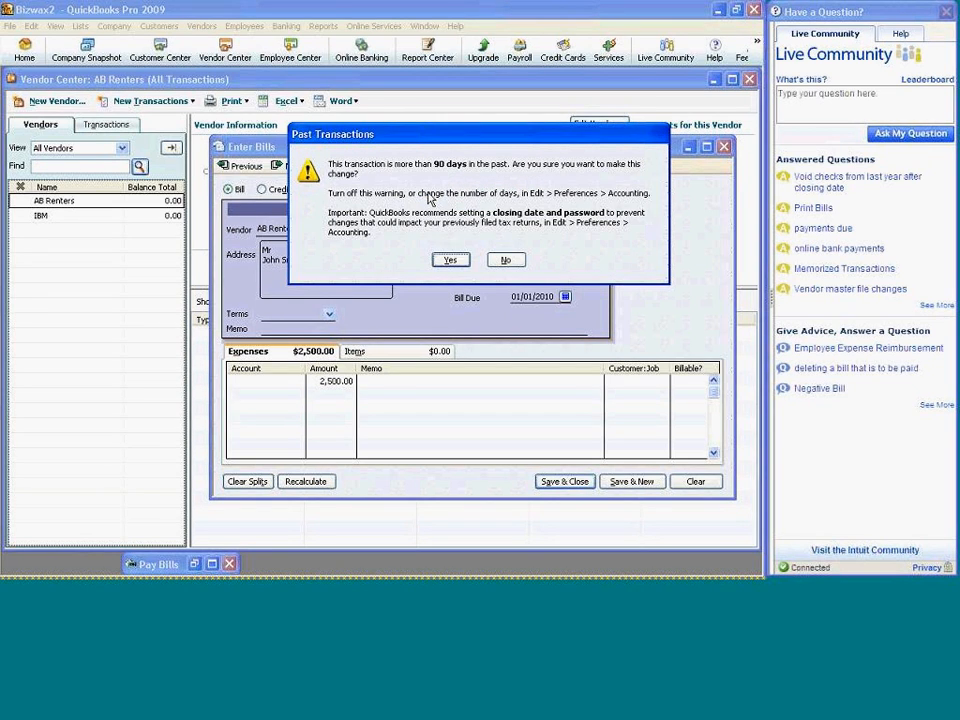
pyautogui.click(450, 259)
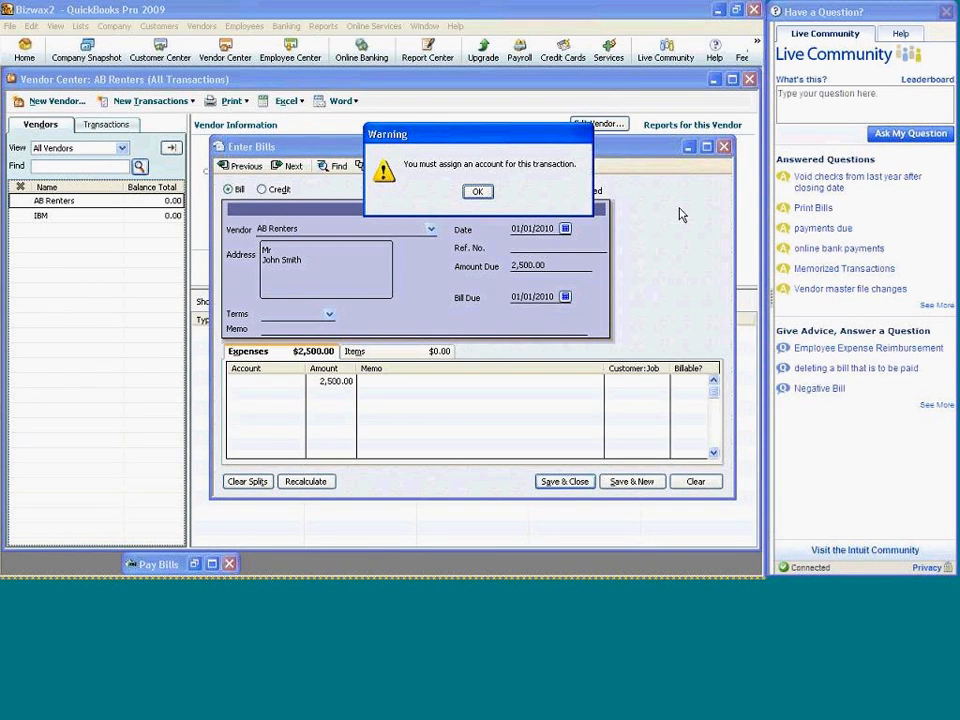
pyautogui.click(477, 191)
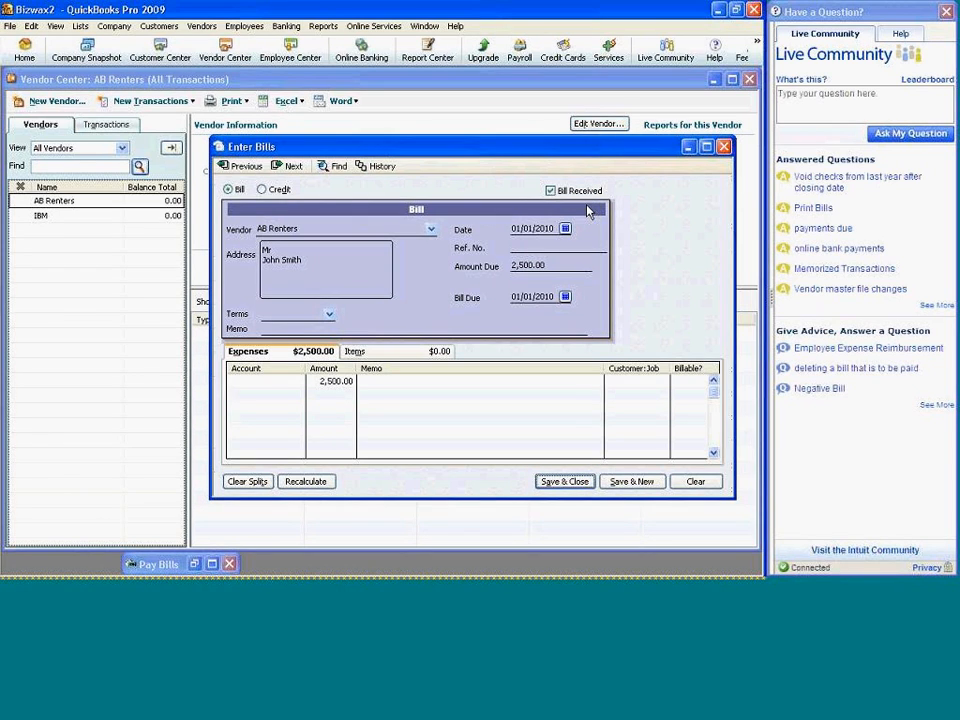
pyautogui.click(724, 148)
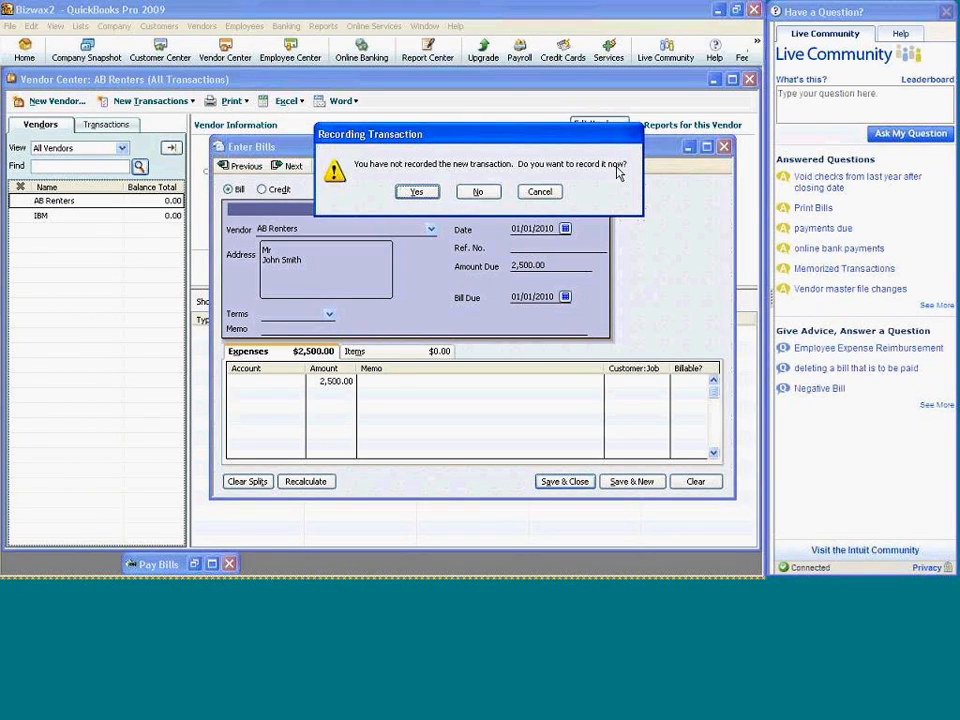
pyautogui.click(493, 193)
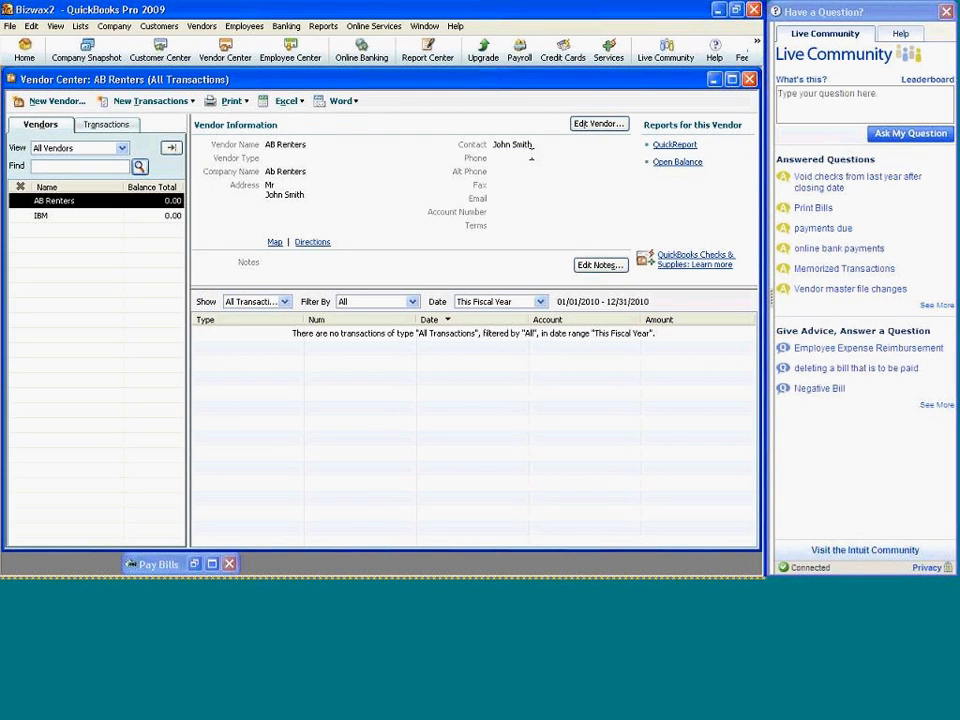
# Edit AB Renters to use account number 1 and Utilities as its prefill account.
pyautogui.click(601, 126)
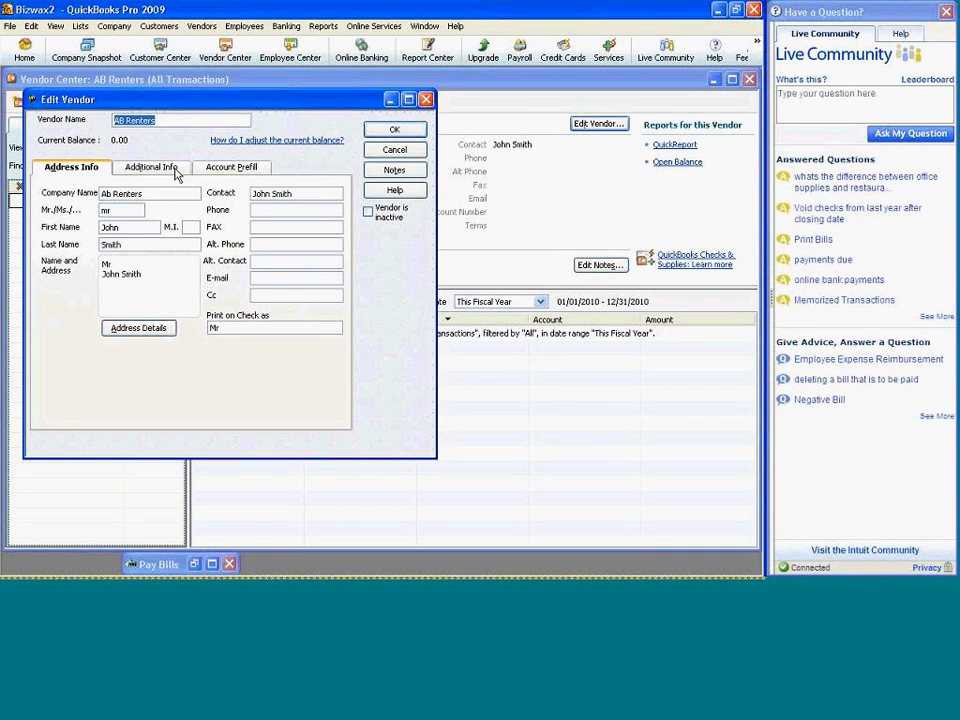
pyautogui.click(177, 172)
pyautogui.click(165, 190)
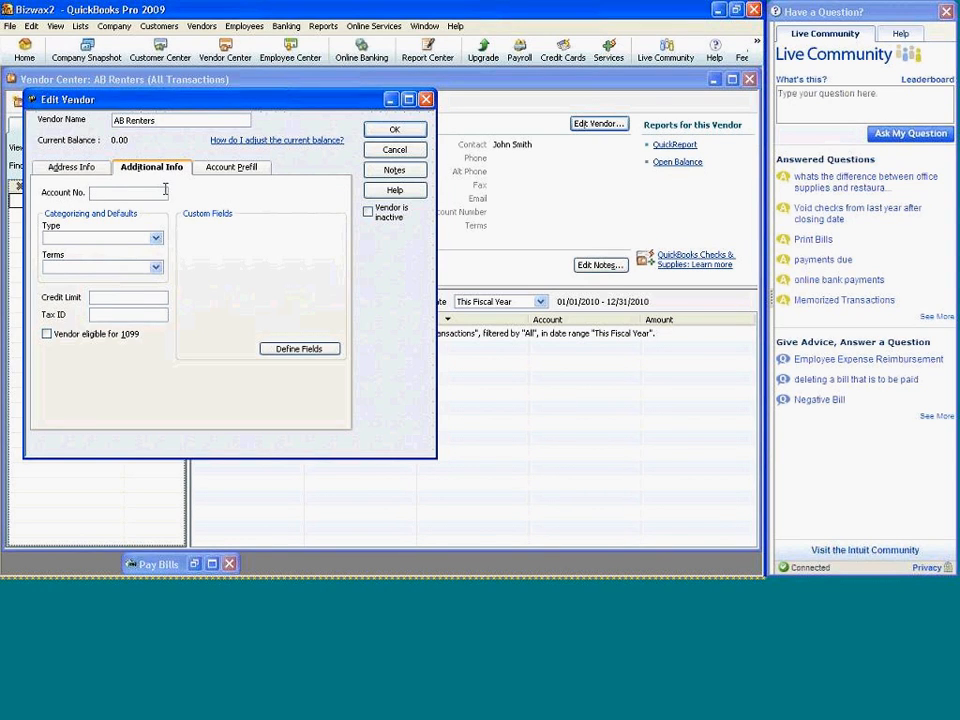
pyautogui.write('1')
pyautogui.click(237, 168)
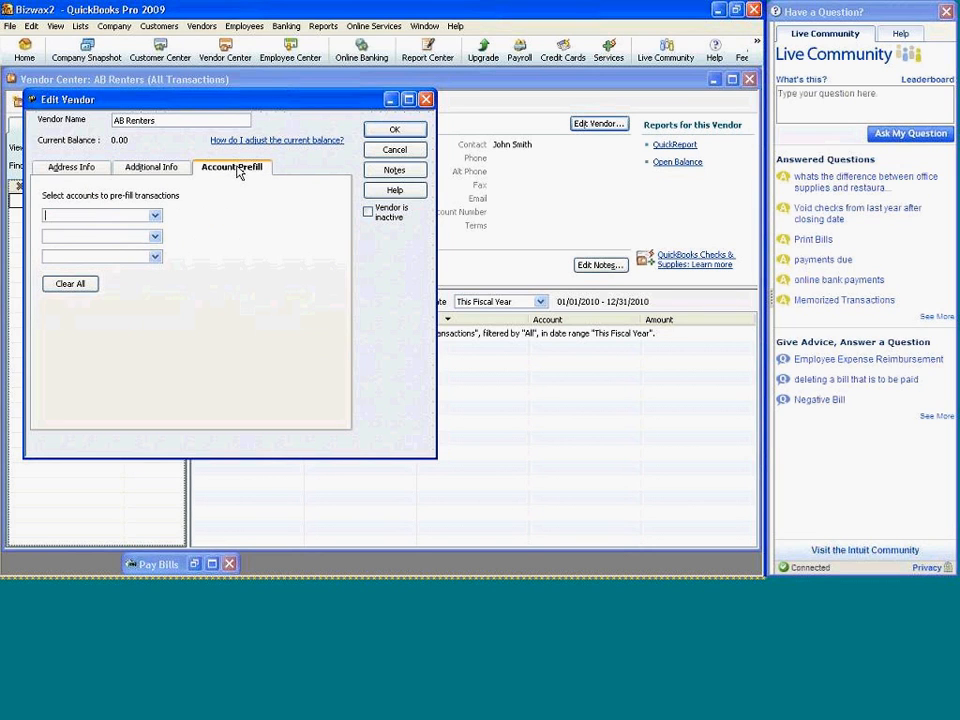
pyautogui.click(155, 215)
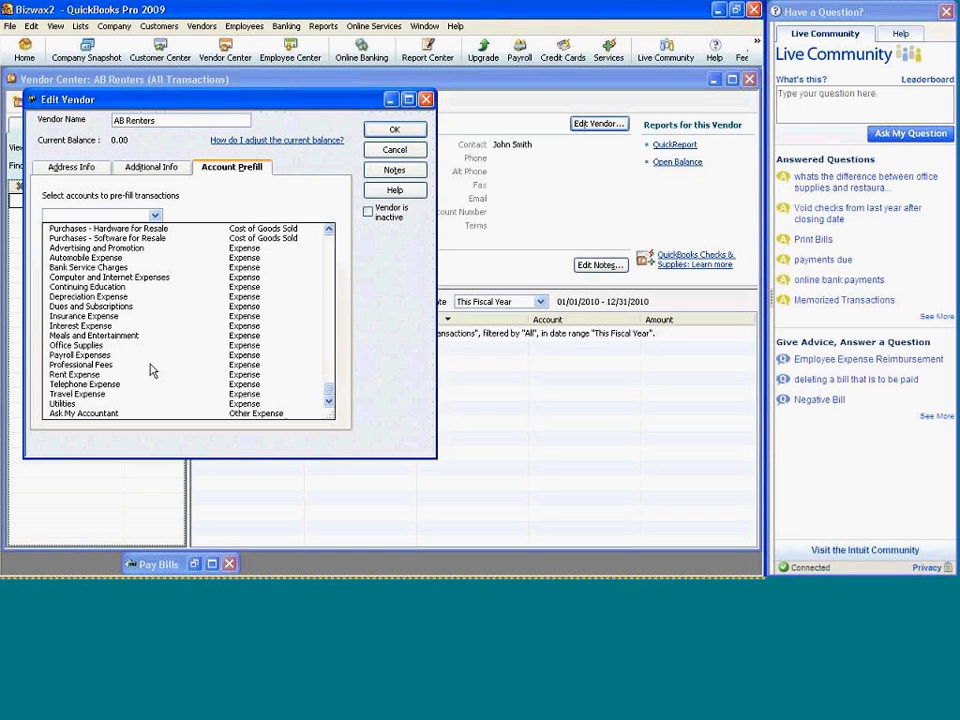
pyautogui.click(77, 405)
pyautogui.click(77, 405)
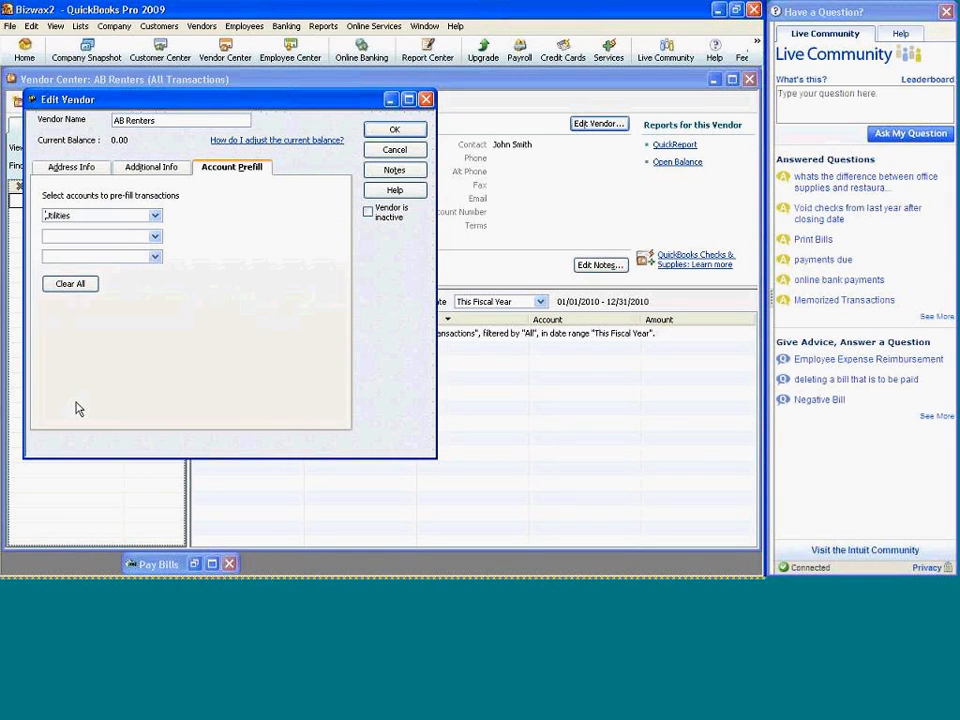
pyautogui.click(392, 131)
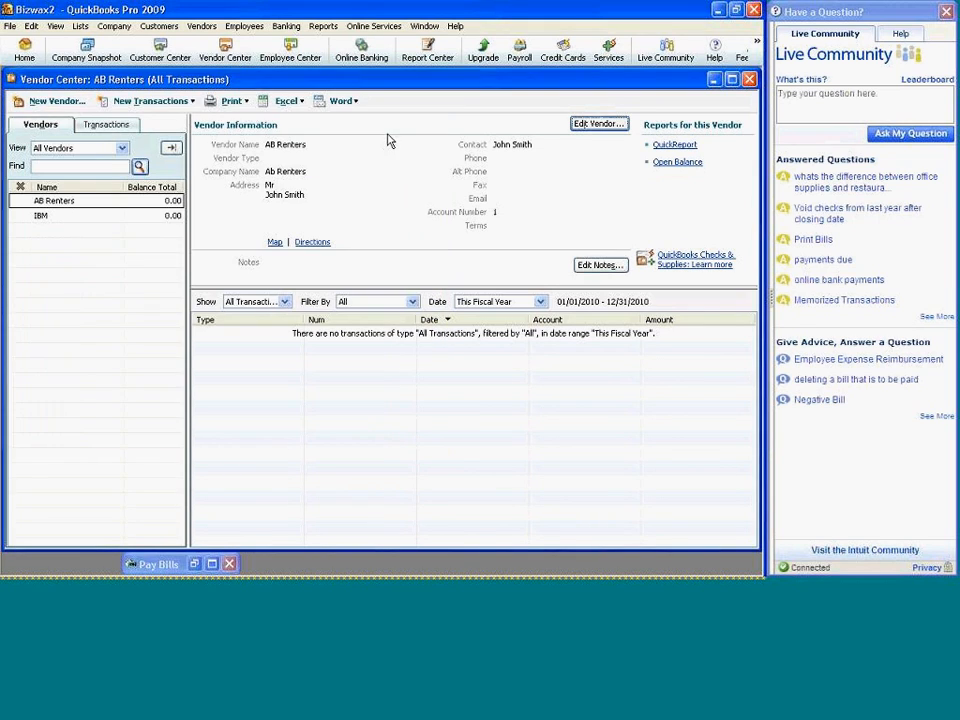
# Open Enter Bills and save the bill in progress, accepting the over-90-days warning.
pyautogui.click(150, 102)
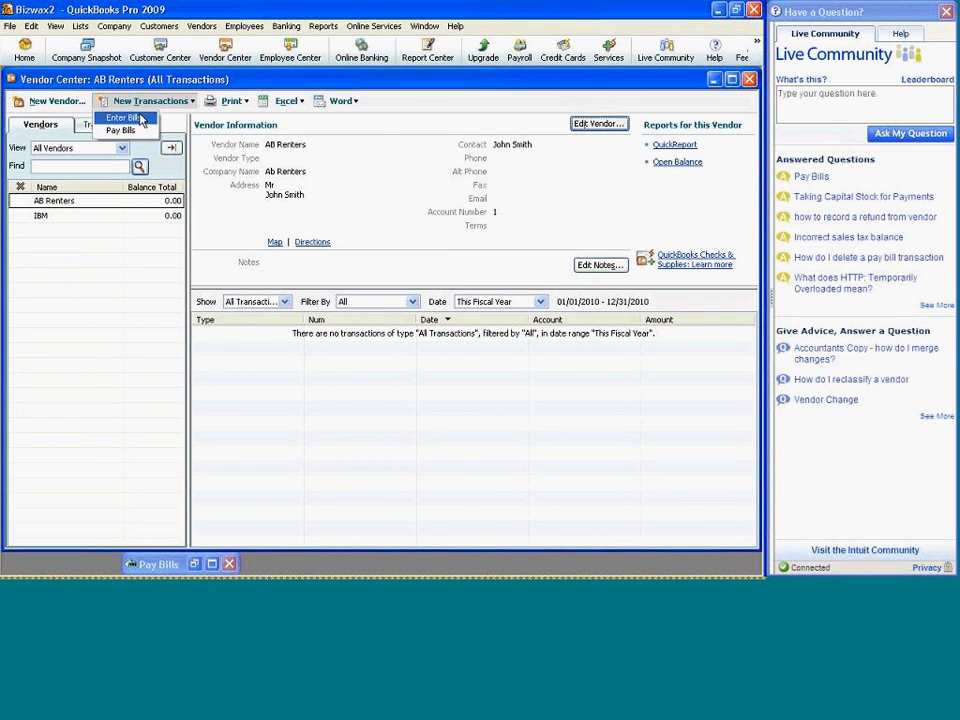
pyautogui.click(141, 119)
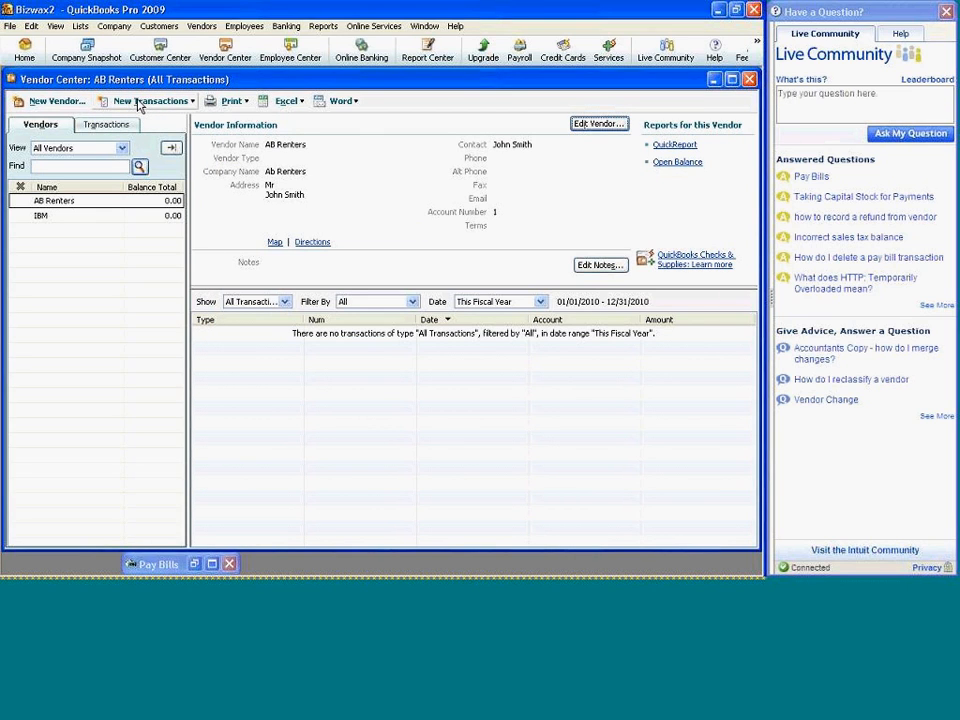
pyautogui.click(139, 104)
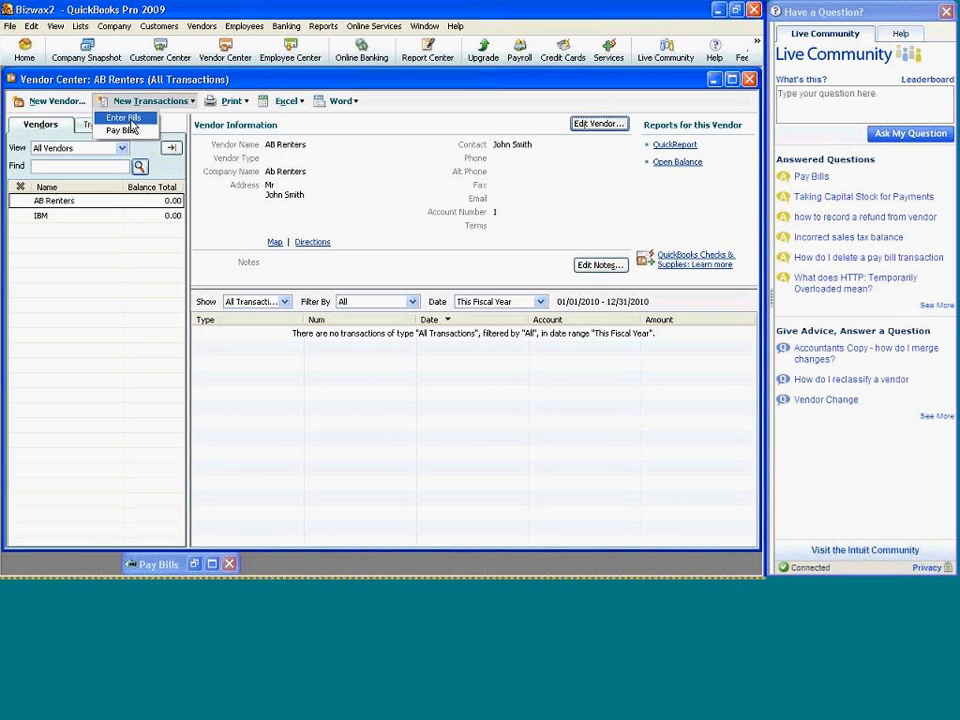
pyautogui.click(131, 120)
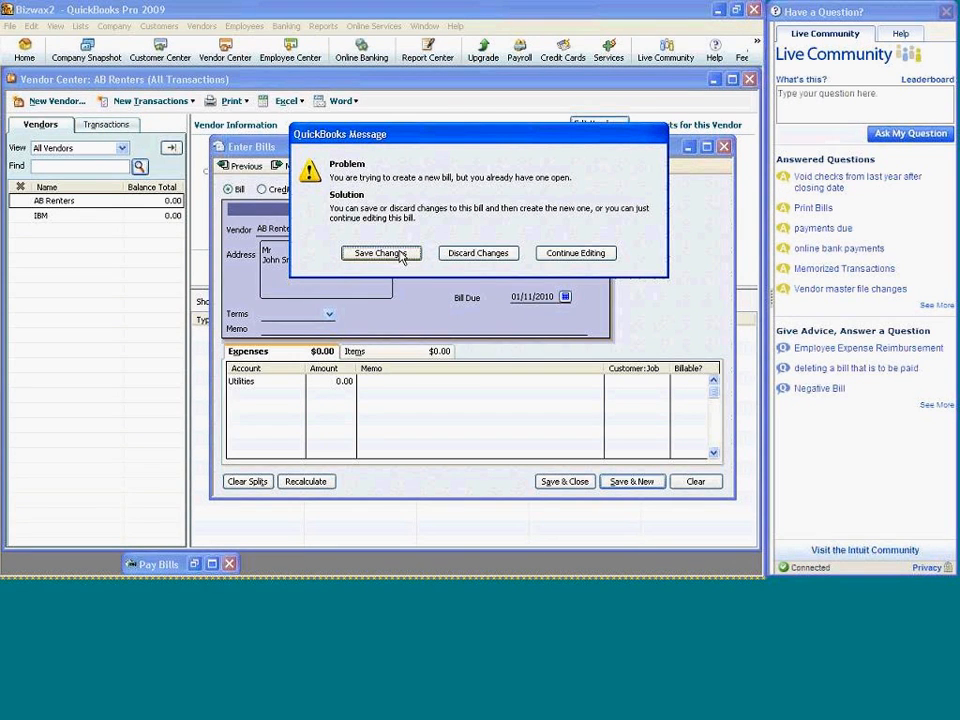
pyautogui.click(381, 253)
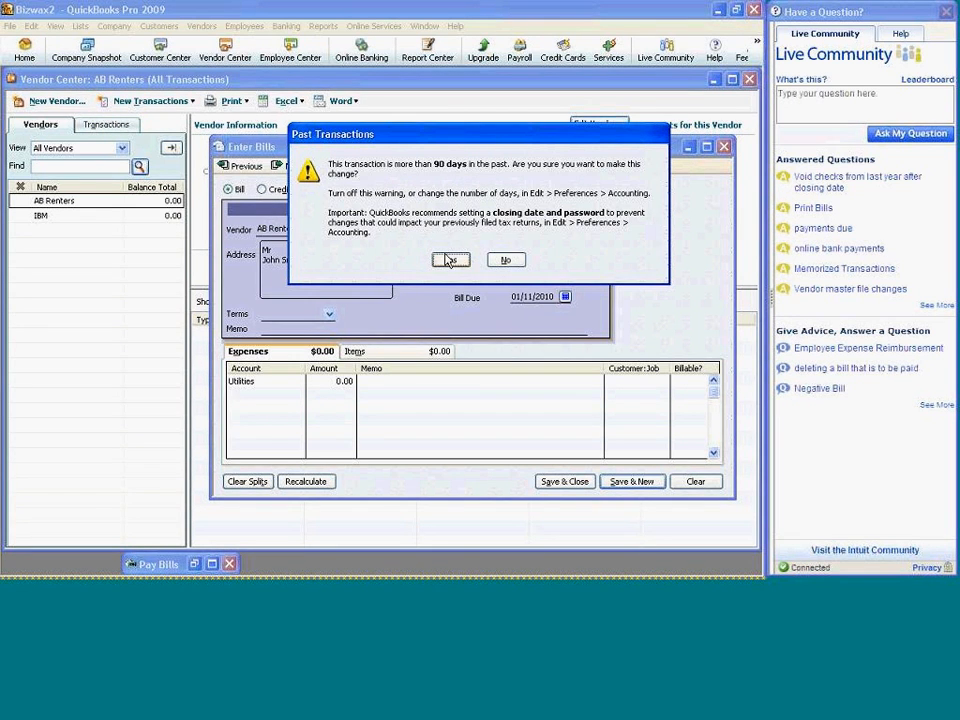
pyautogui.click(448, 259)
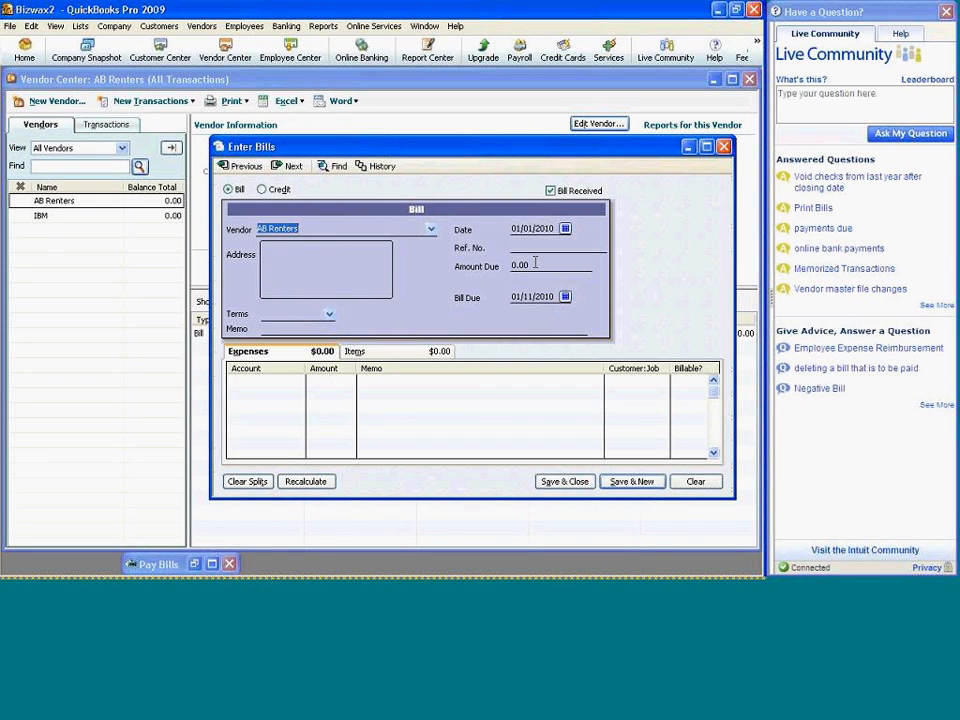
# Enter 2,500.00 as the AB Renters amount due and save the back-dated bill.
pyautogui.click(535, 263)
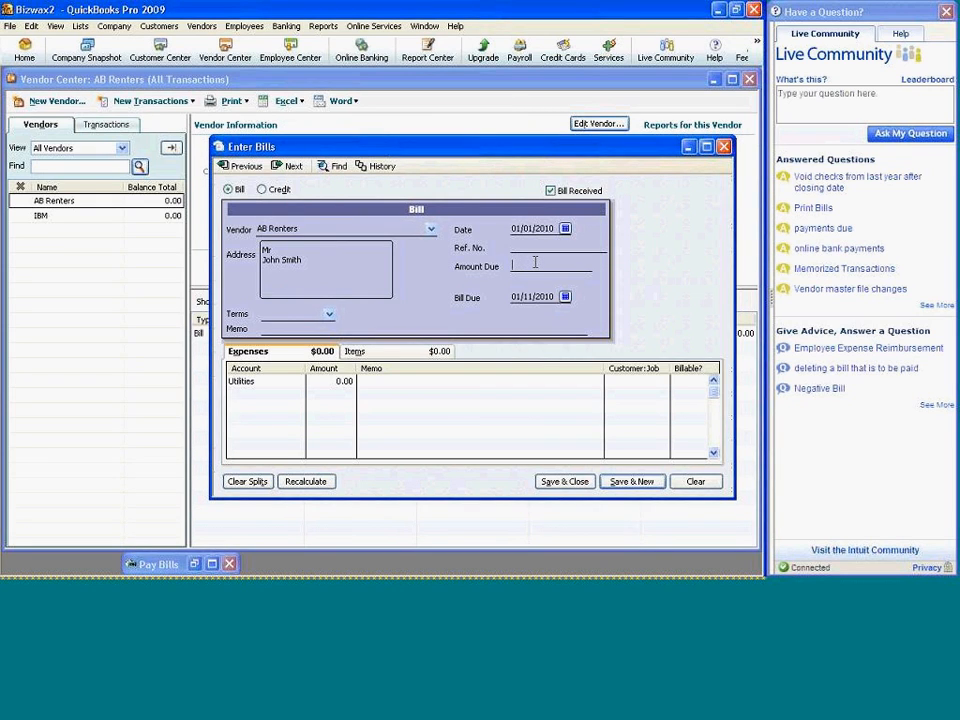
pyautogui.write('2')
pyautogui.rightClick(511, 320)
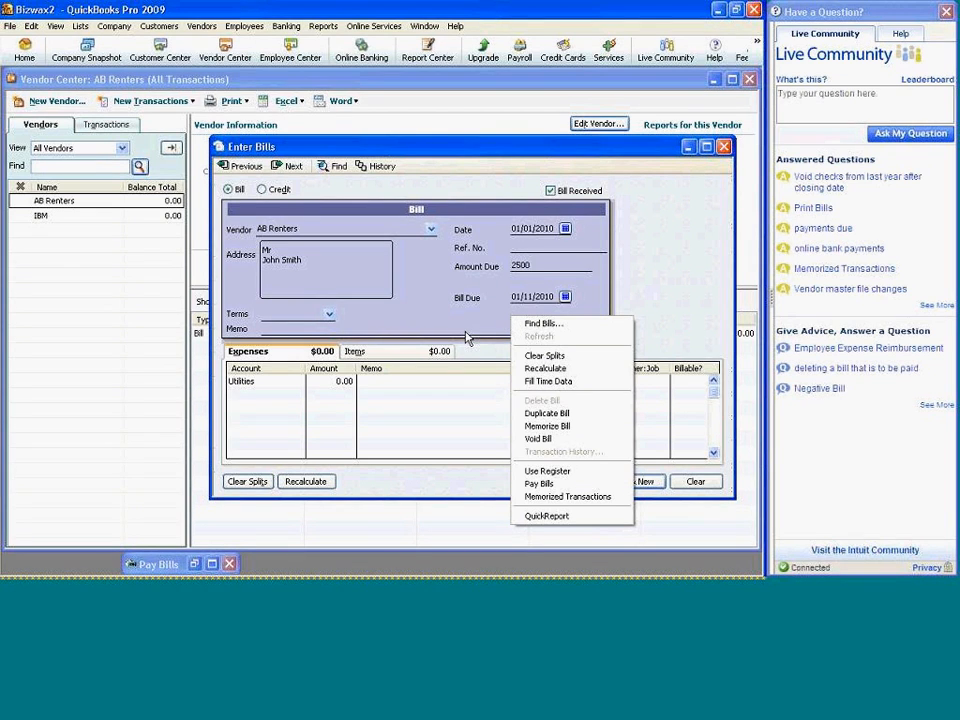
pyautogui.click(467, 336)
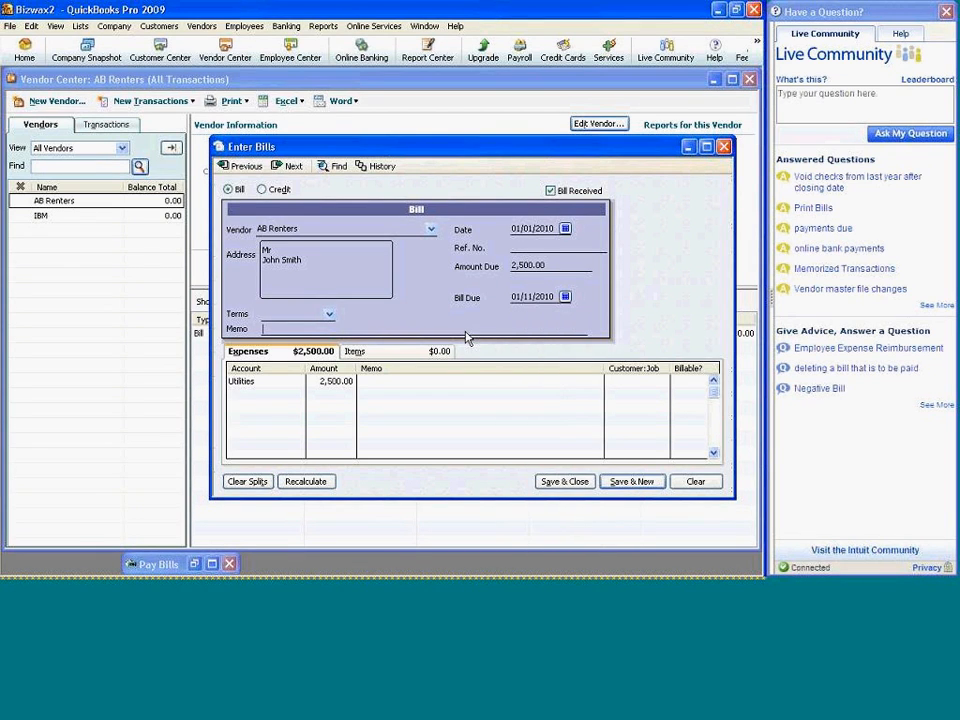
pyautogui.rightClick(564, 487)
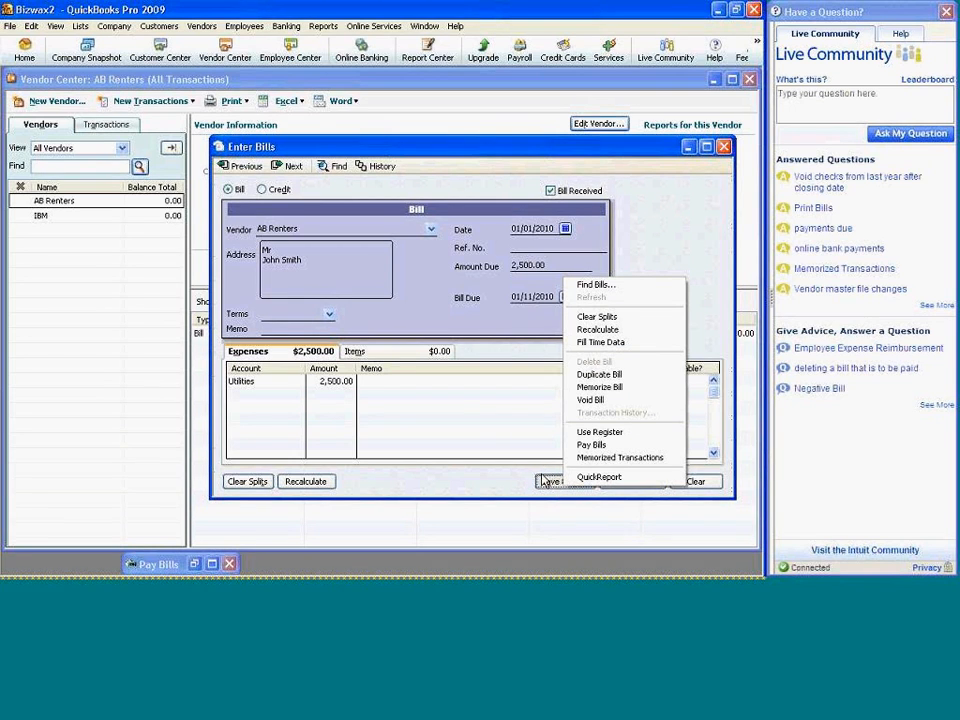
pyautogui.click(543, 479)
pyautogui.click(543, 483)
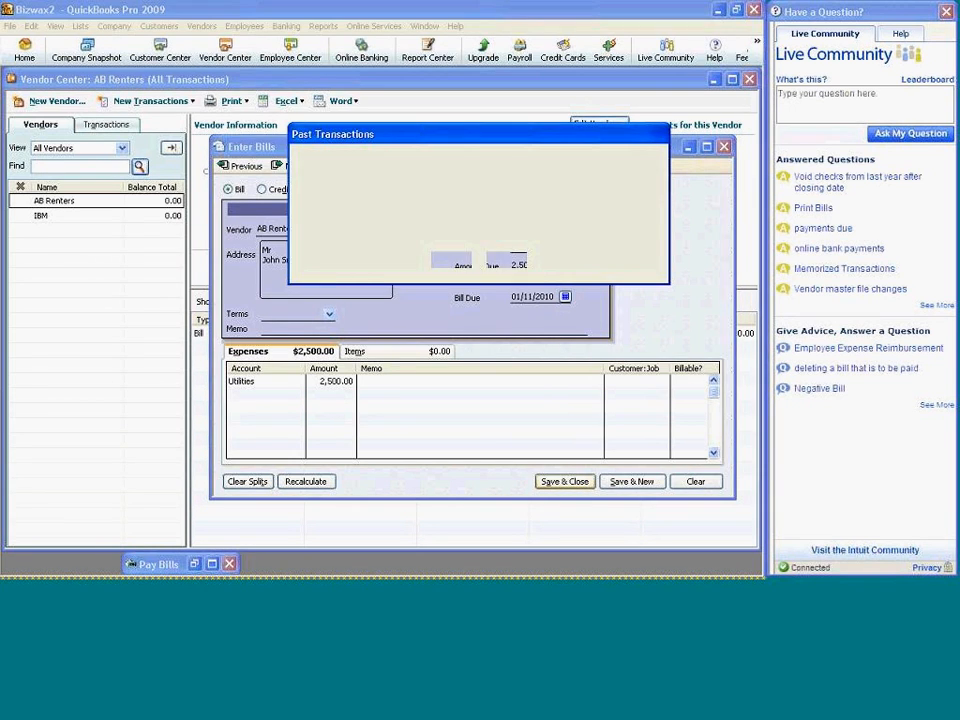
pyautogui.click(452, 260)
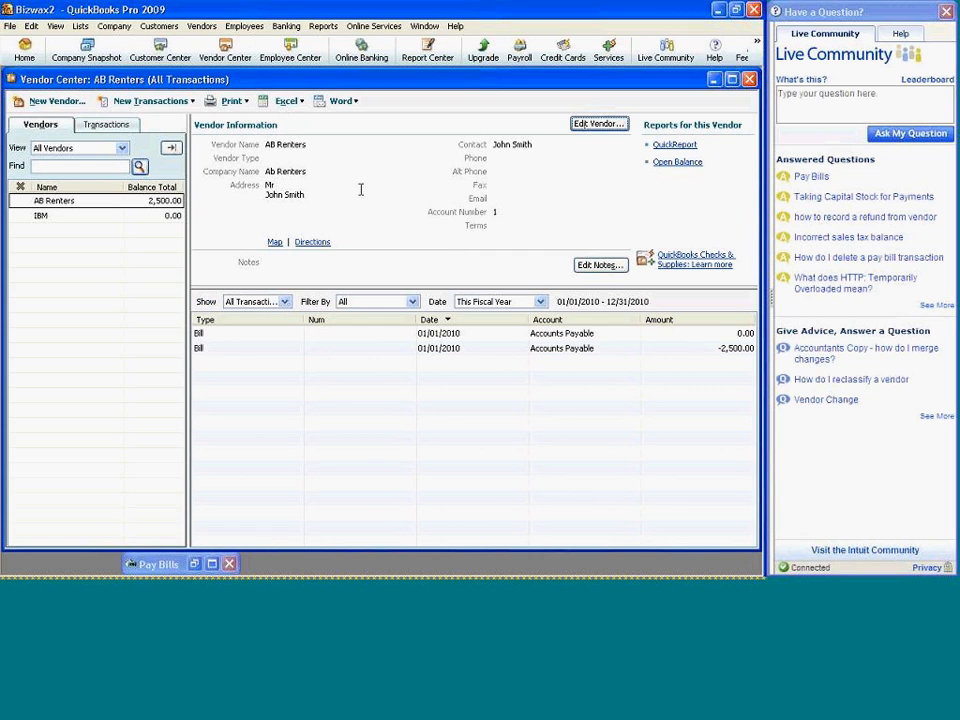
# Start a new bill dated 02/01/2010 with amount due 2,500.
pyautogui.click(125, 130)
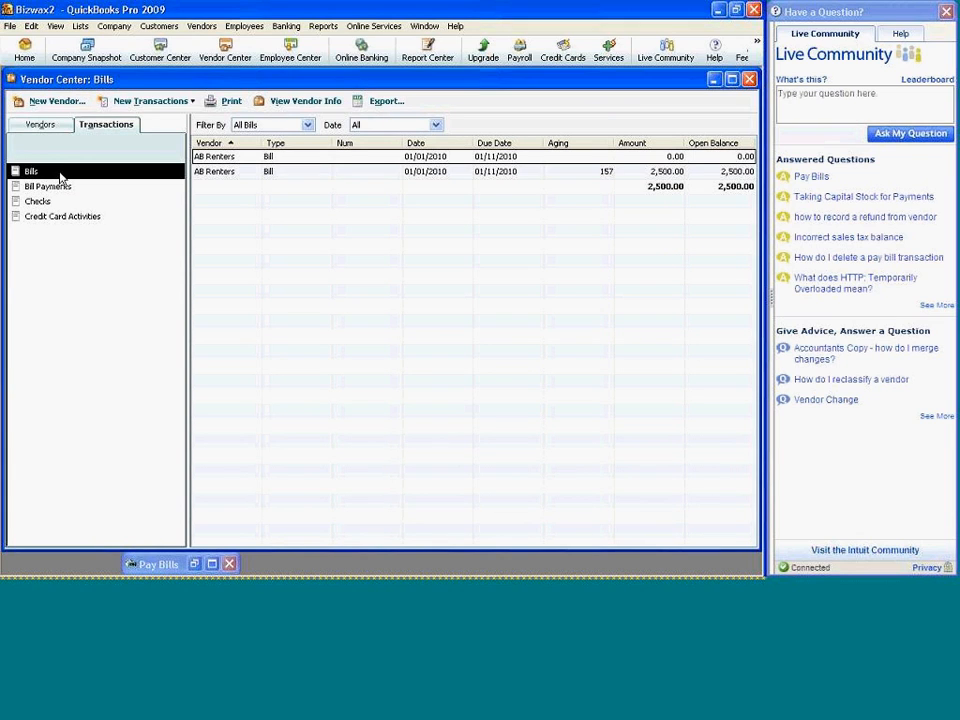
pyautogui.click(127, 104)
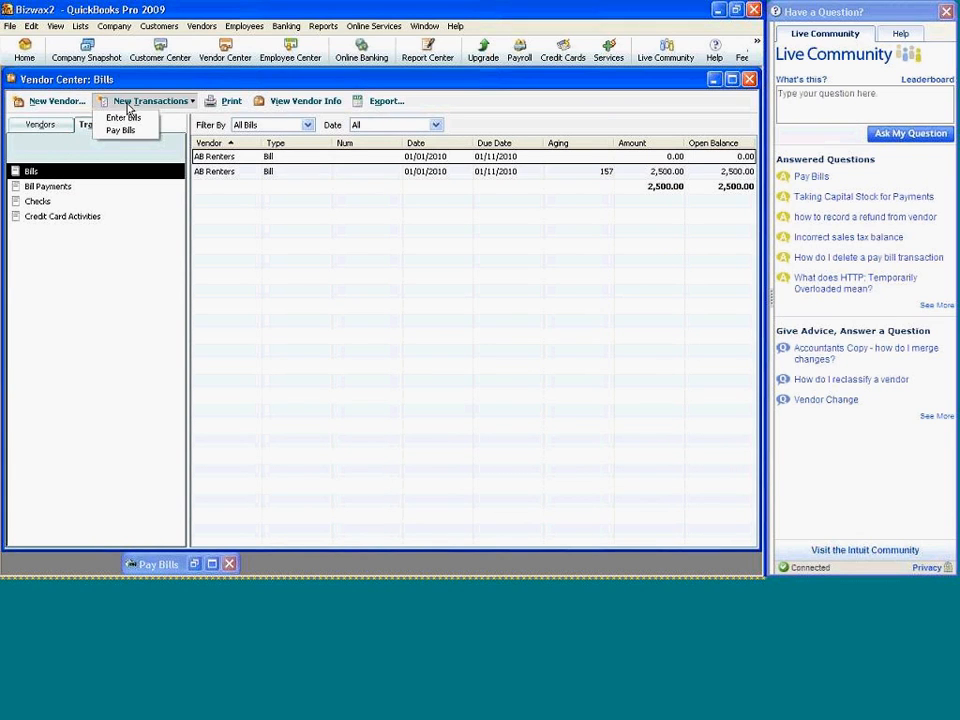
pyautogui.click(123, 117)
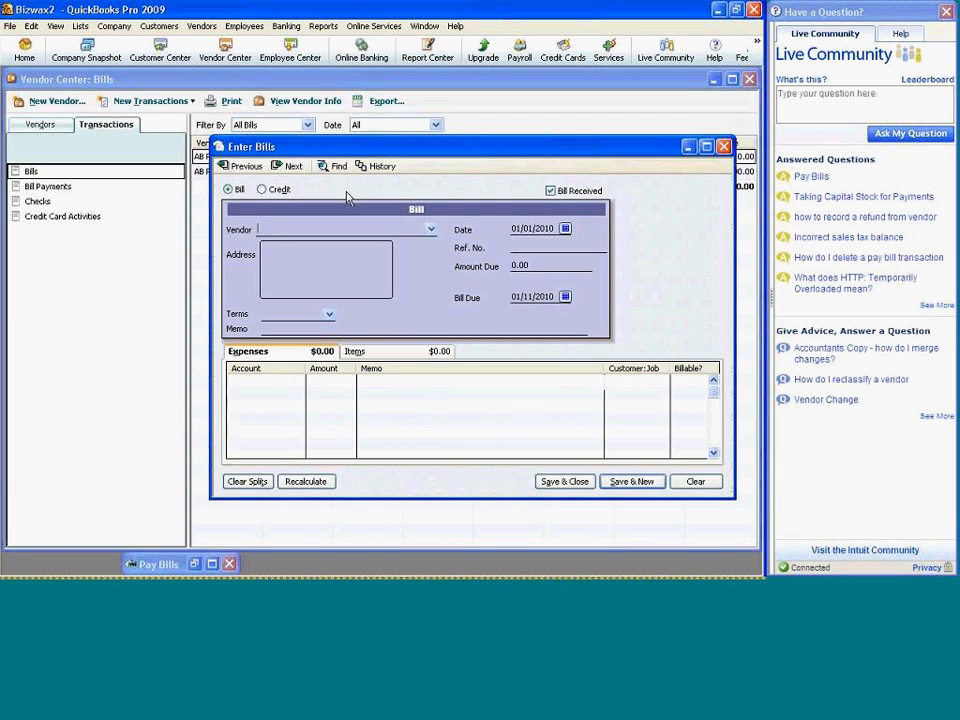
pyautogui.click(566, 229)
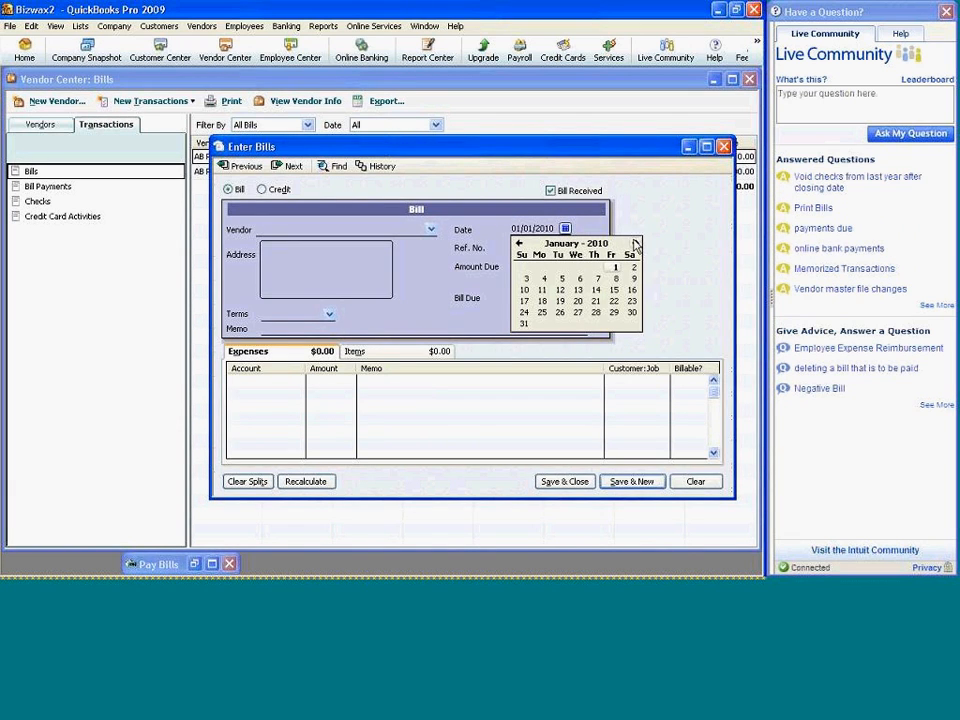
pyautogui.click(635, 244)
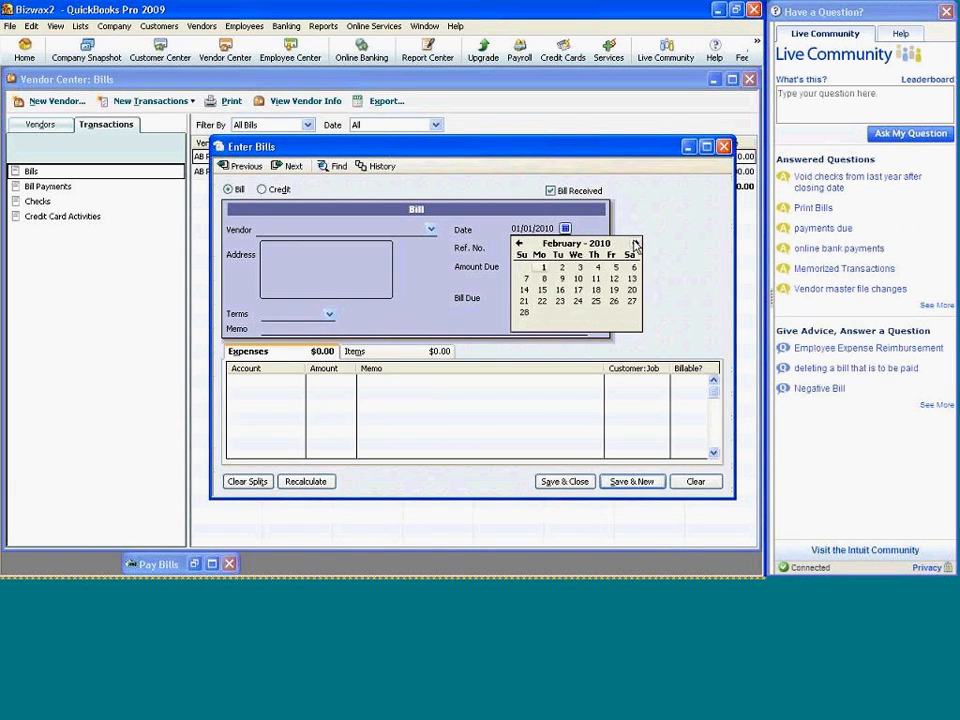
pyautogui.click(545, 267)
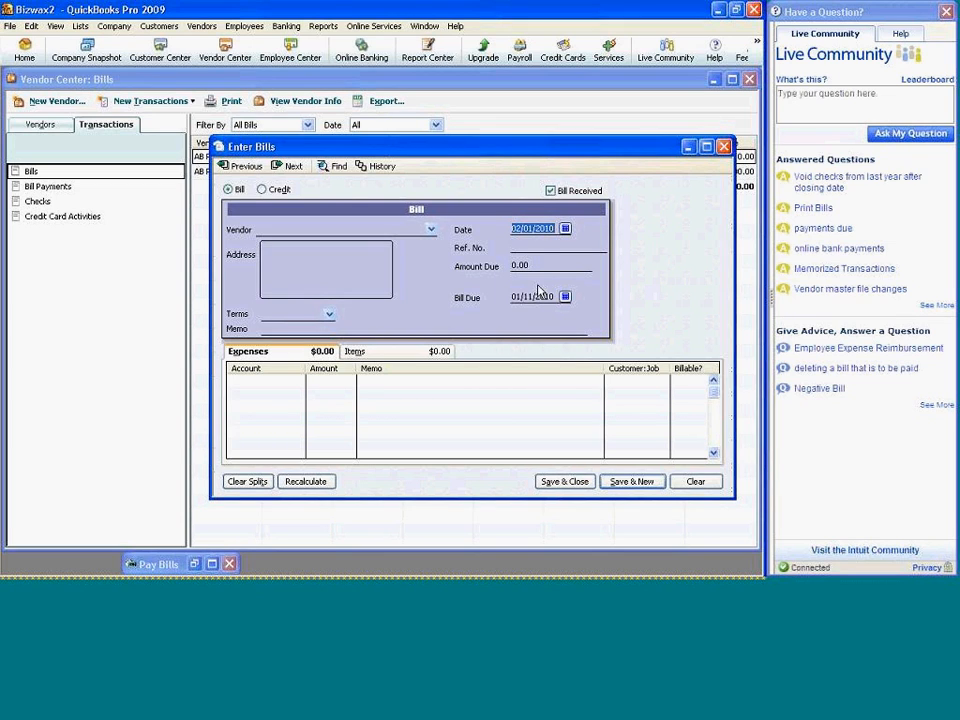
pyautogui.click(540, 264)
pyautogui.write('25')
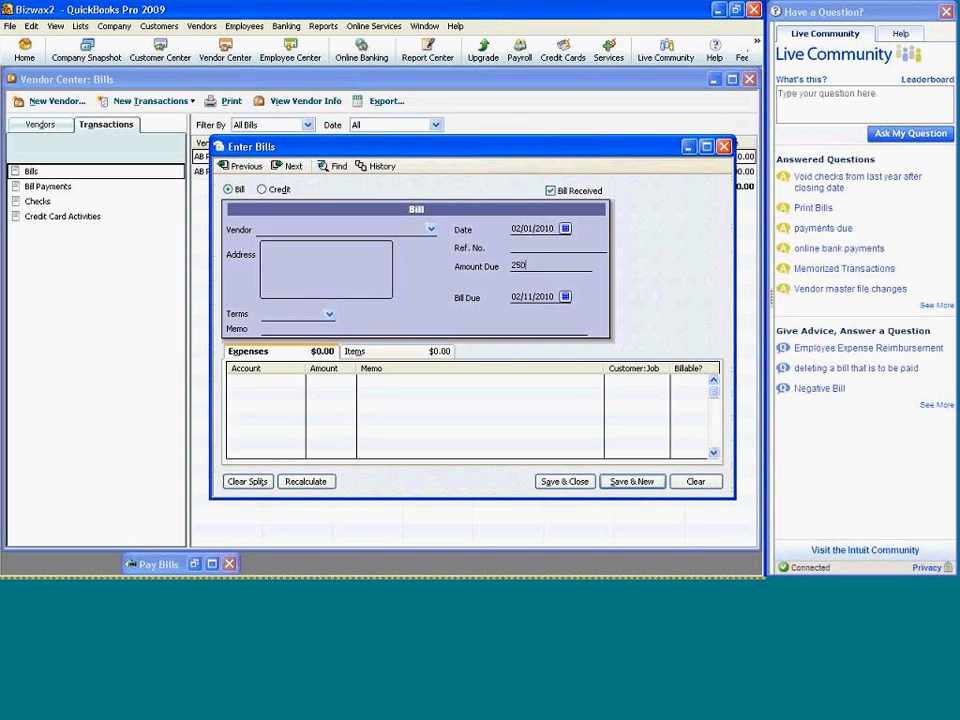
# Try saving the vendor-less bill twice, then close it without recording.
pyautogui.click(566, 483)
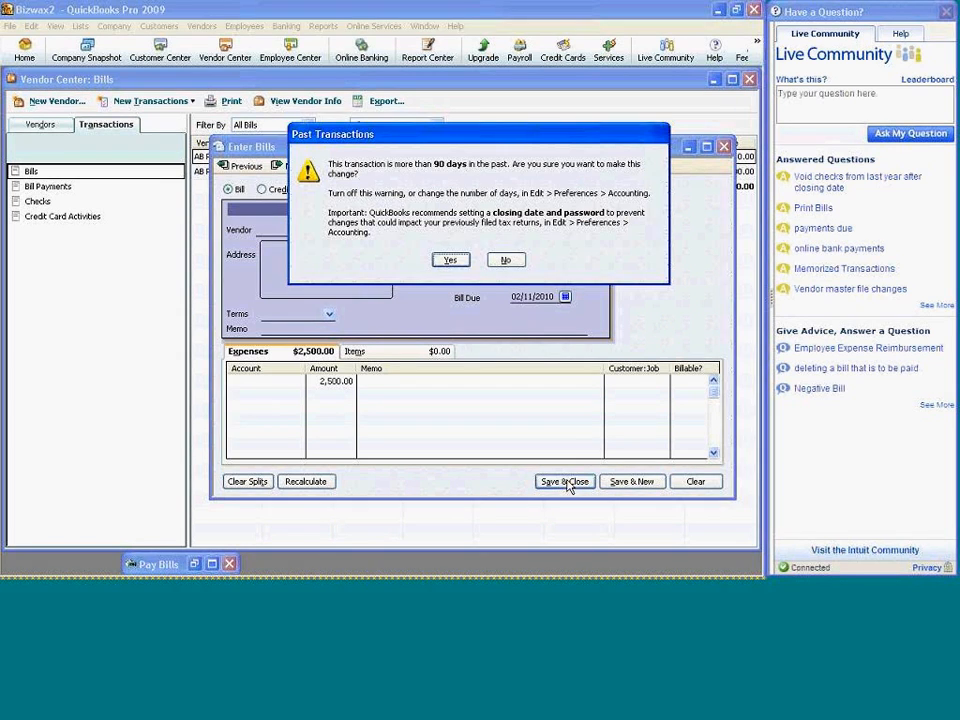
pyautogui.click(451, 261)
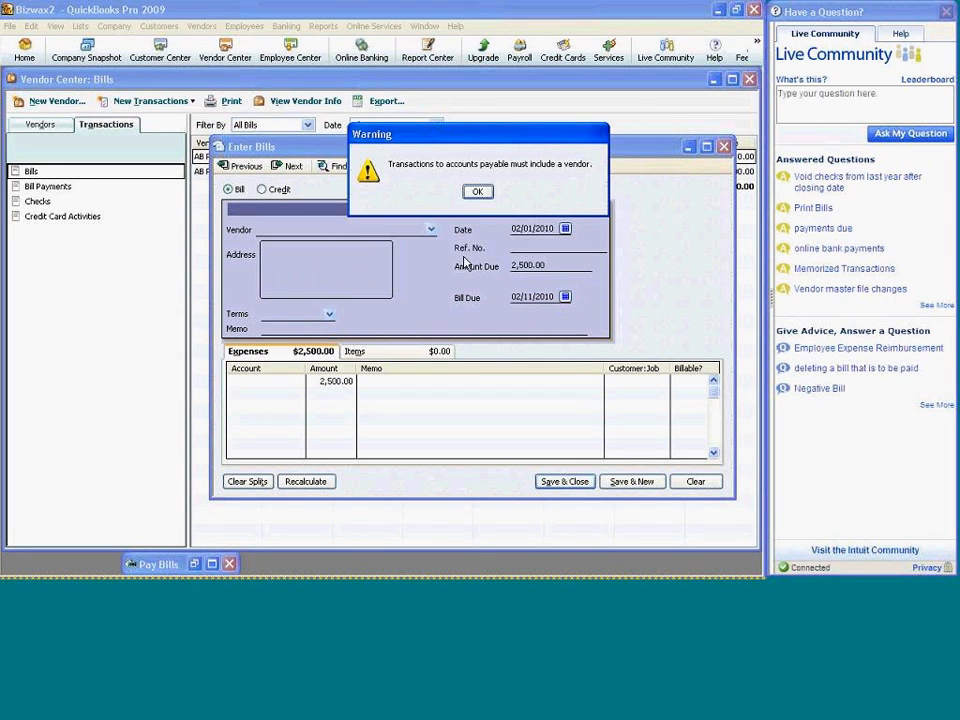
pyautogui.click(477, 191)
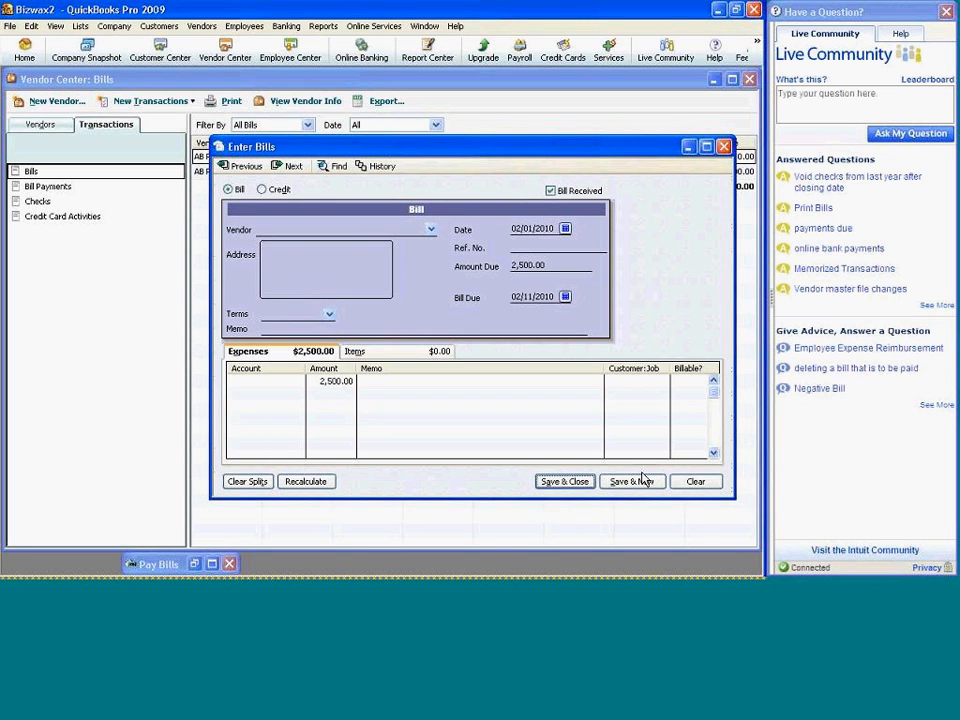
pyautogui.click(588, 483)
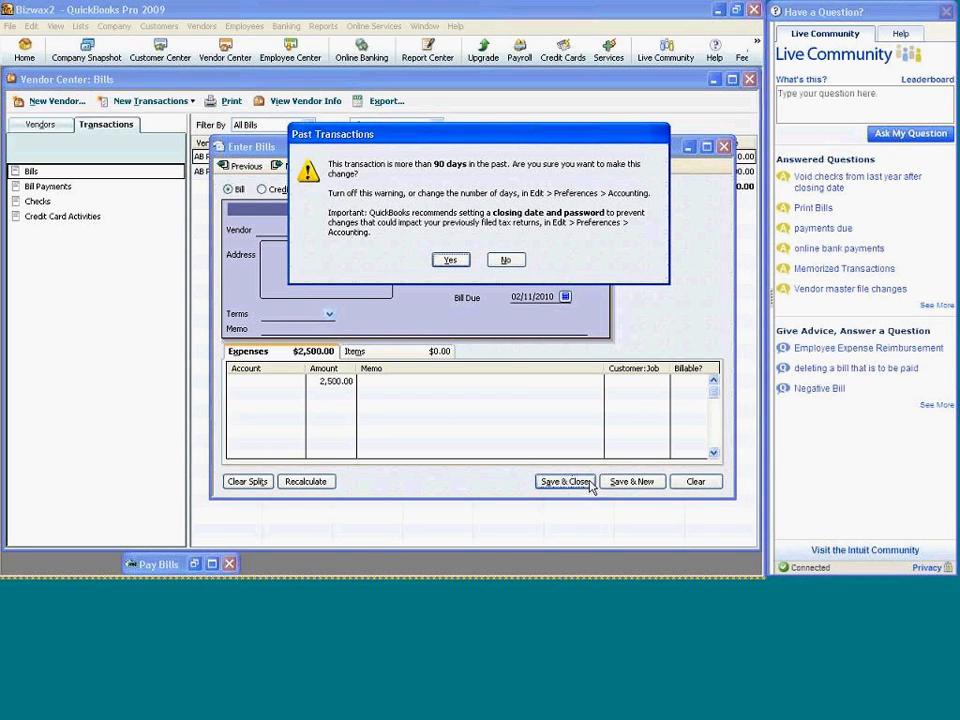
pyautogui.click(451, 261)
pyautogui.click(479, 191)
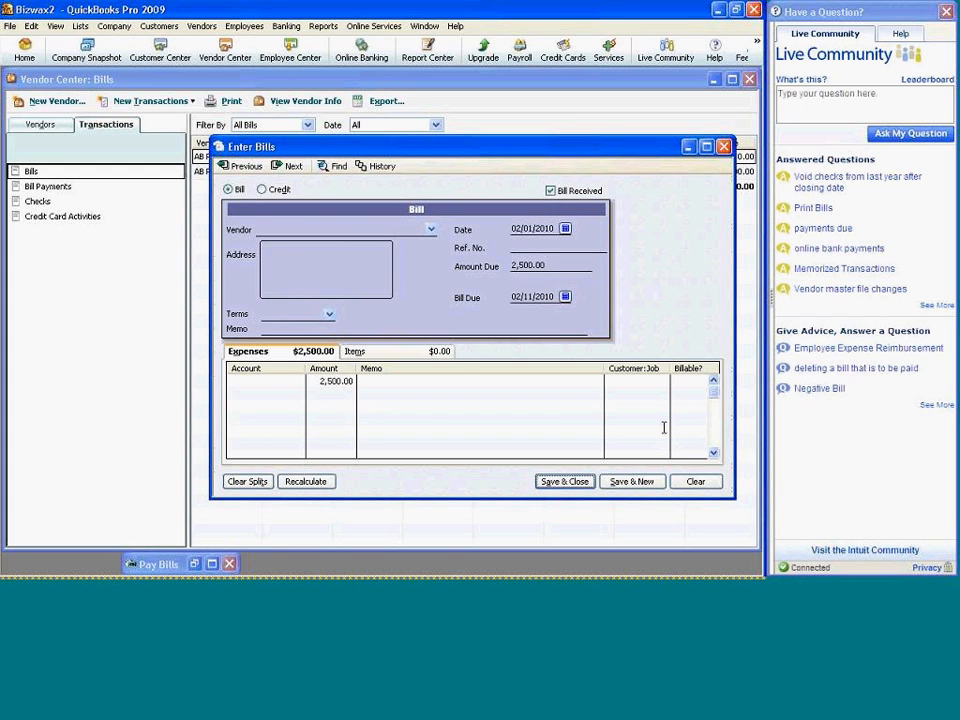
pyautogui.click(725, 149)
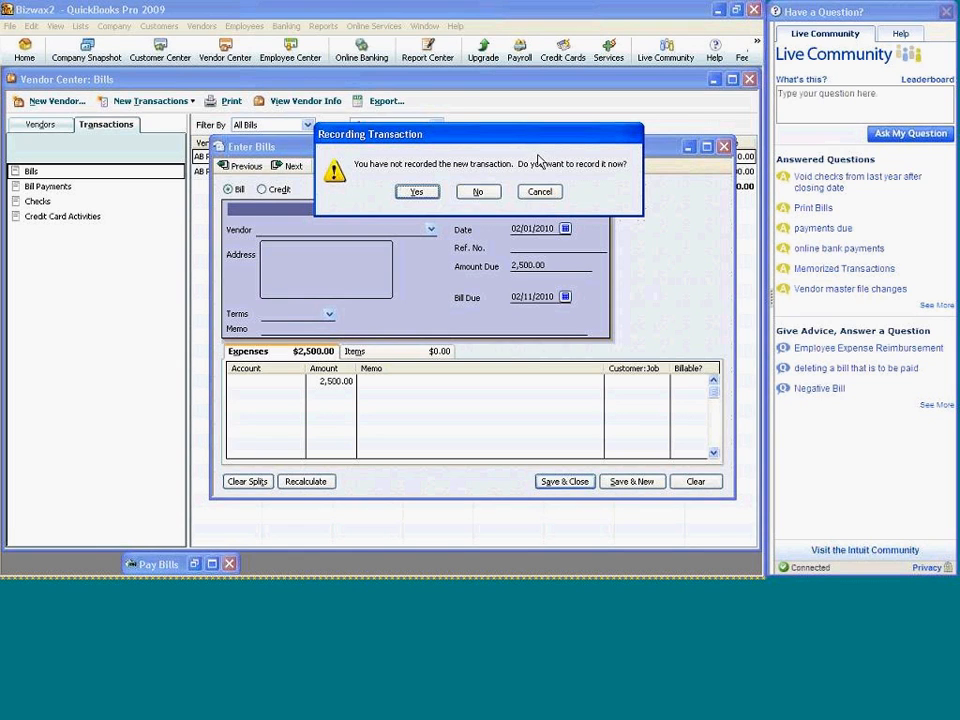
pyautogui.click(476, 196)
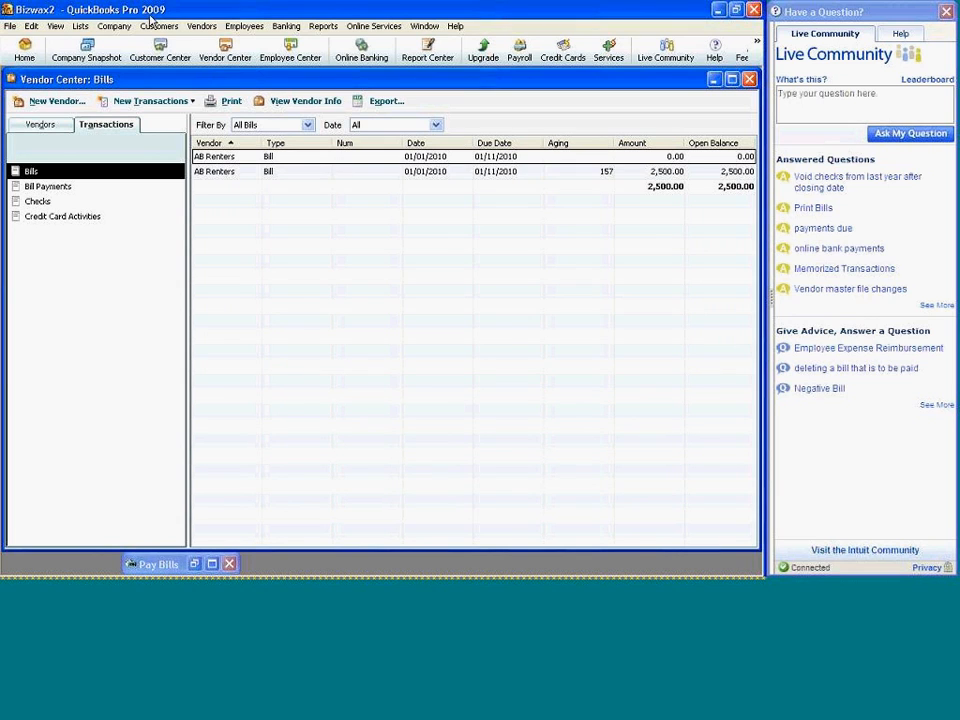
# Record a 2,500.00 AB Renters bill dated 02/01/2010, accepting the back-dated warning.
pyautogui.click(62, 128)
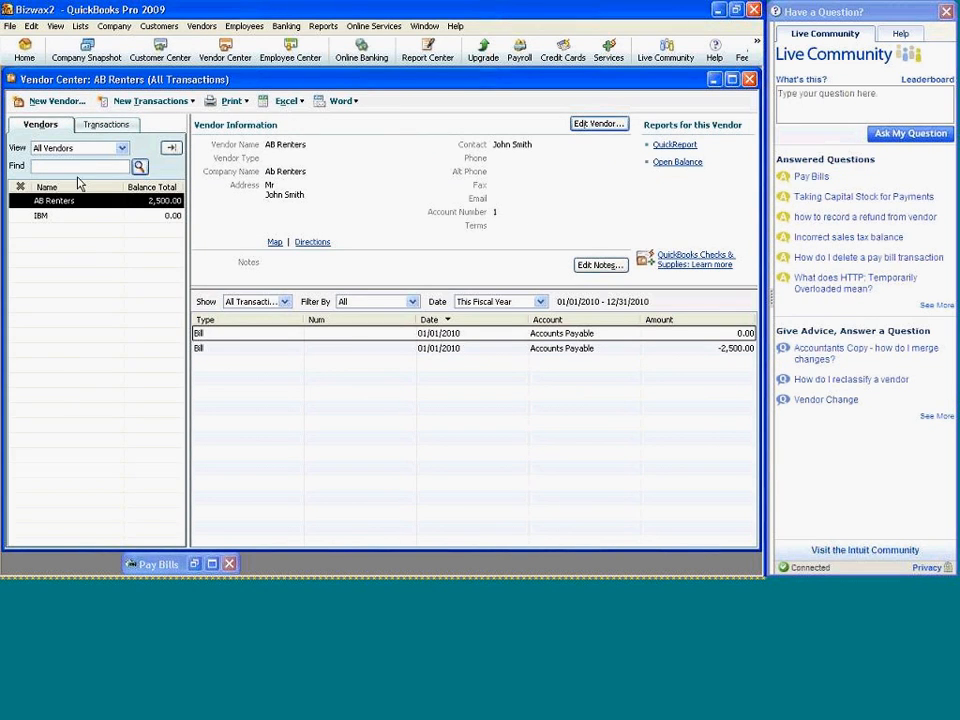
pyautogui.click(283, 216)
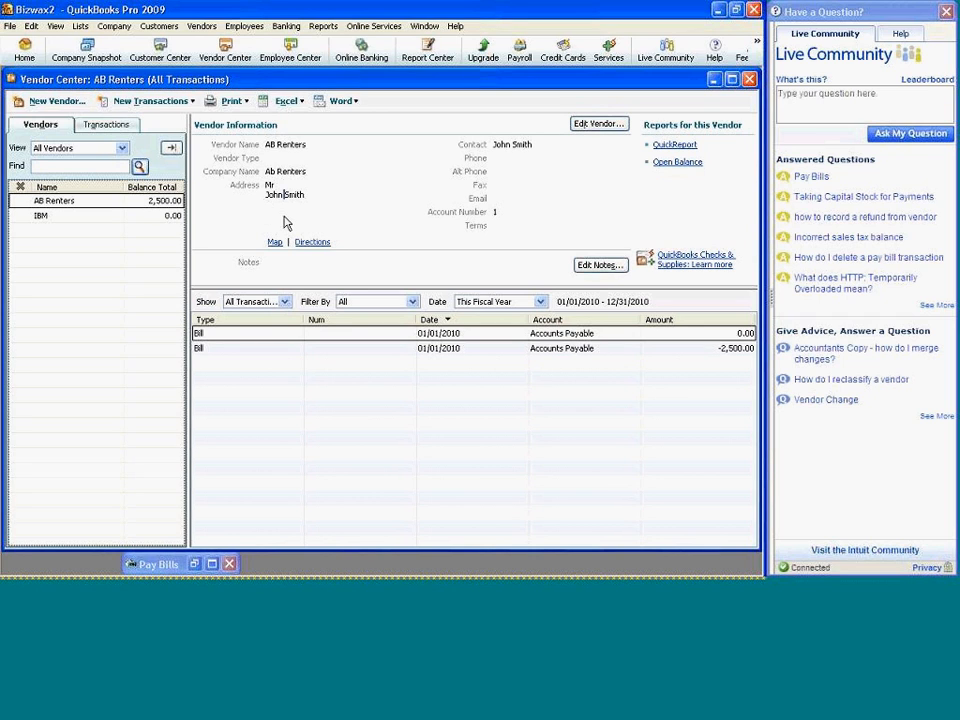
pyautogui.click(162, 101)
pyautogui.click(122, 114)
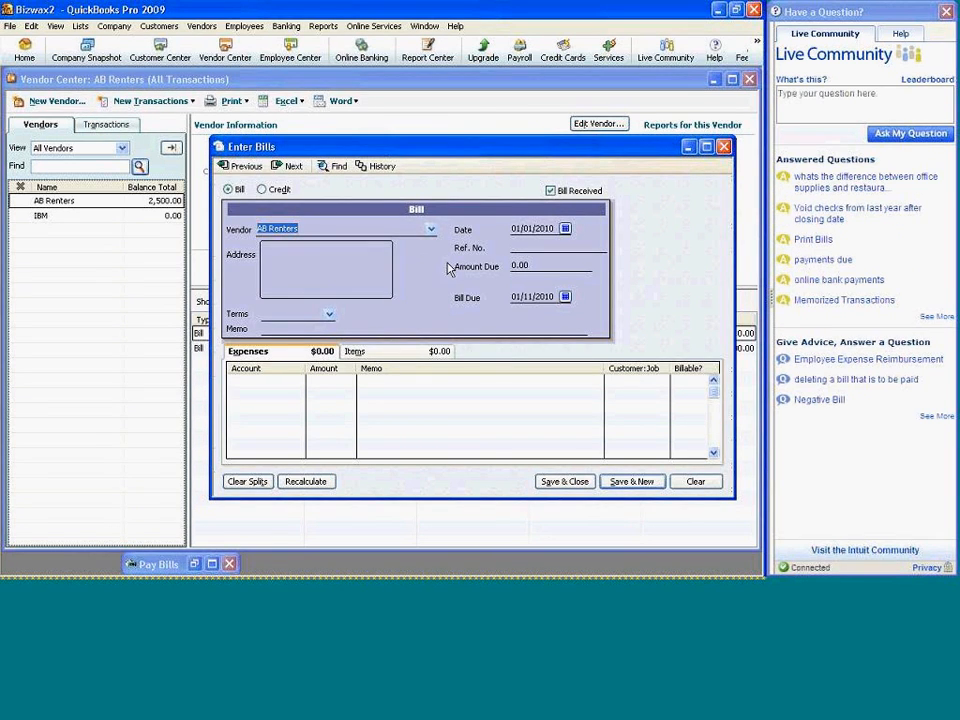
pyautogui.click(565, 229)
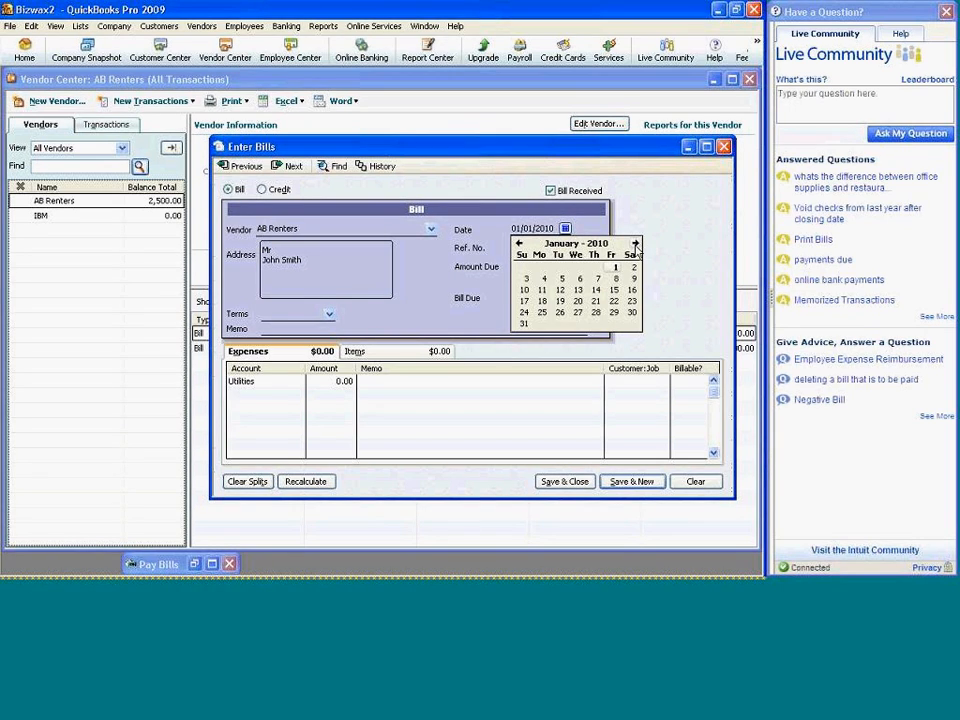
pyautogui.click(635, 244)
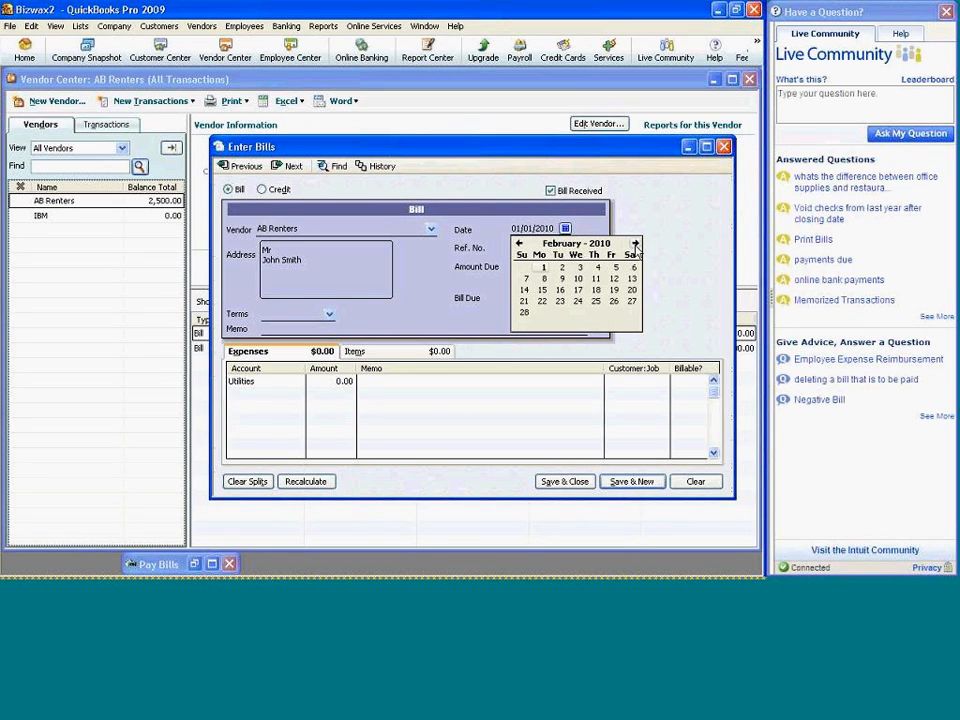
pyautogui.click(542, 269)
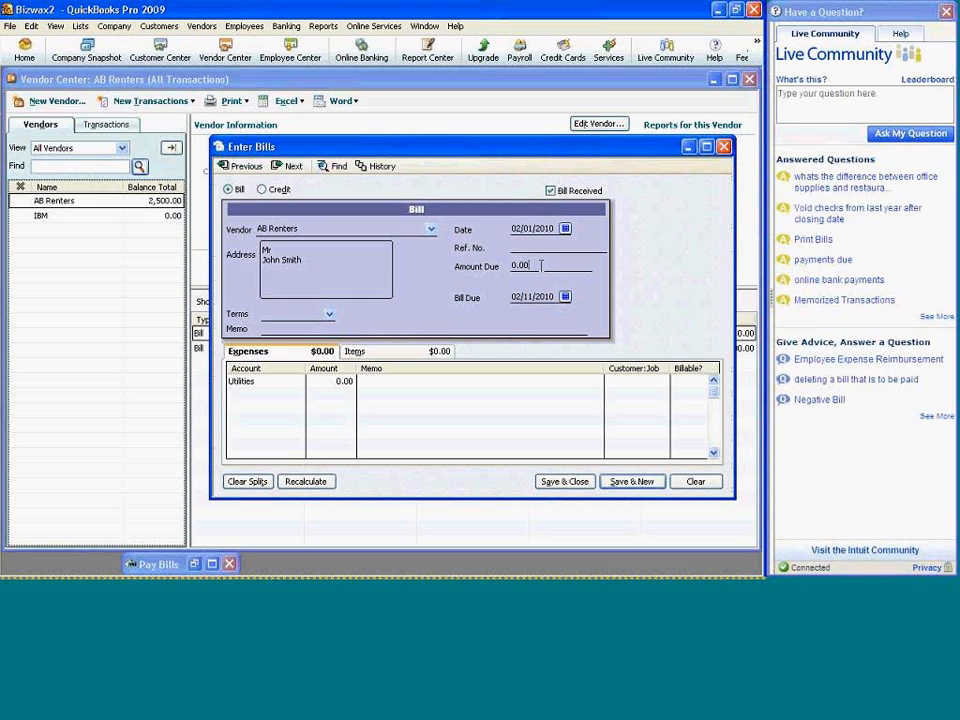
pyautogui.press('BackSpace')
pyautogui.press('BackSpace')
pyautogui.press('BackSpace')
pyautogui.press('BackSpace')
pyautogui.click(576, 483)
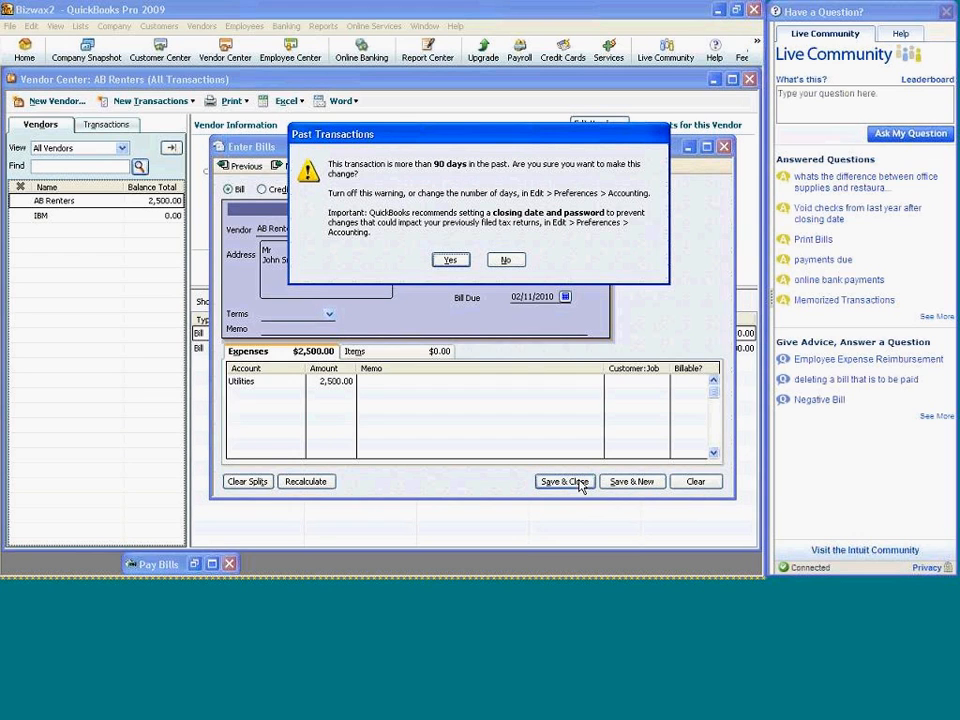
pyautogui.click(449, 259)
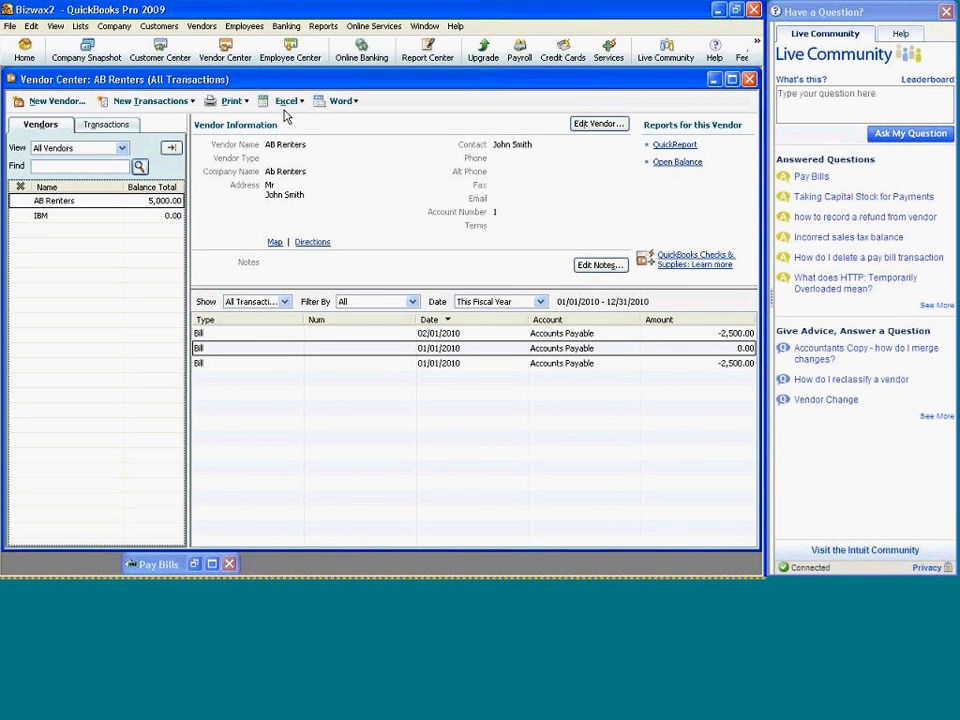
pyautogui.click(170, 105)
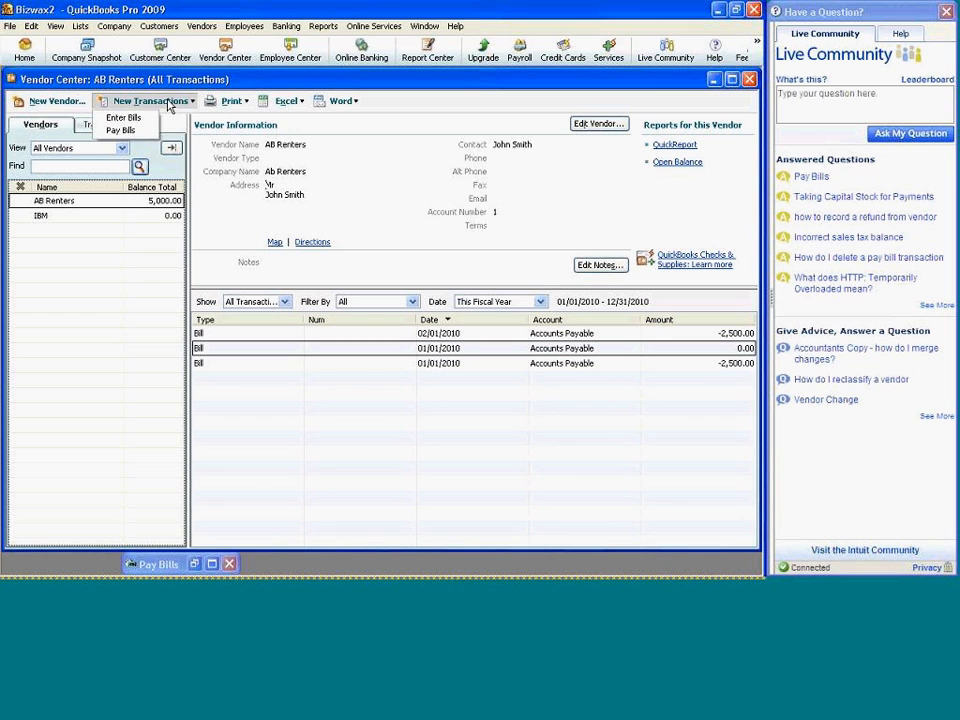
# Save a 2,500.00 AB Renters bill dated 03/01/2010 with Save & New, confirming the warning.
pyautogui.click(126, 117)
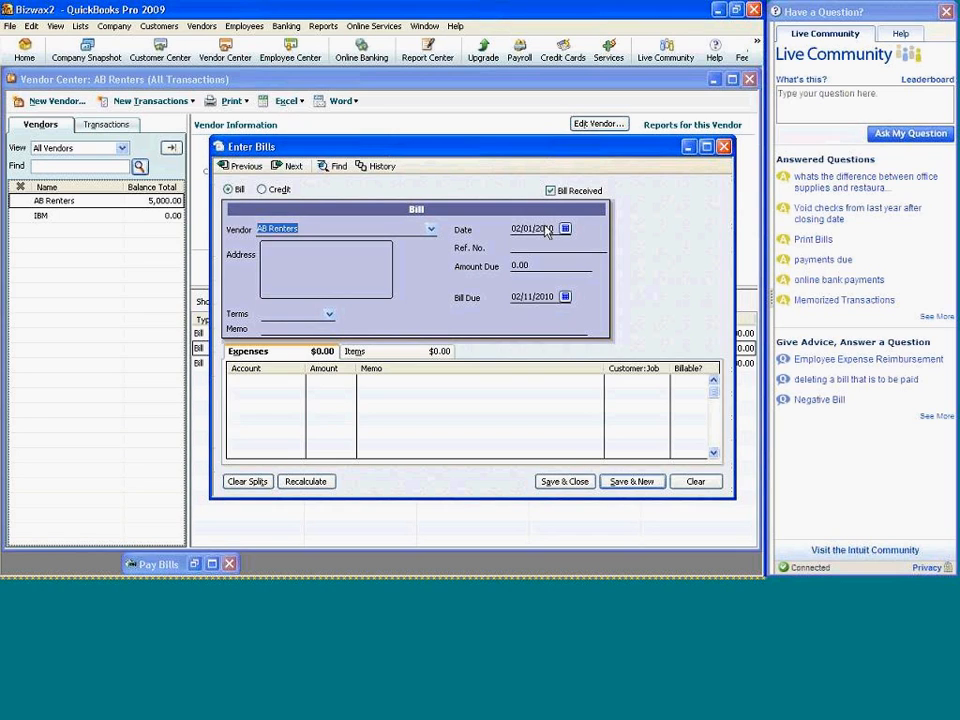
pyautogui.click(565, 228)
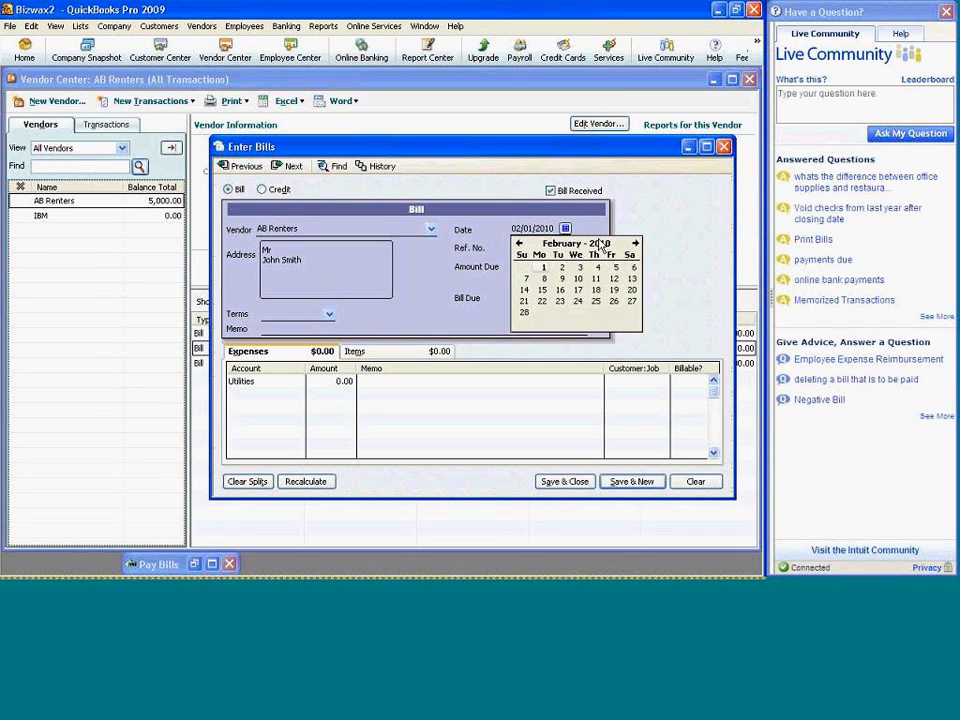
pyautogui.click(634, 243)
pyautogui.click(634, 243)
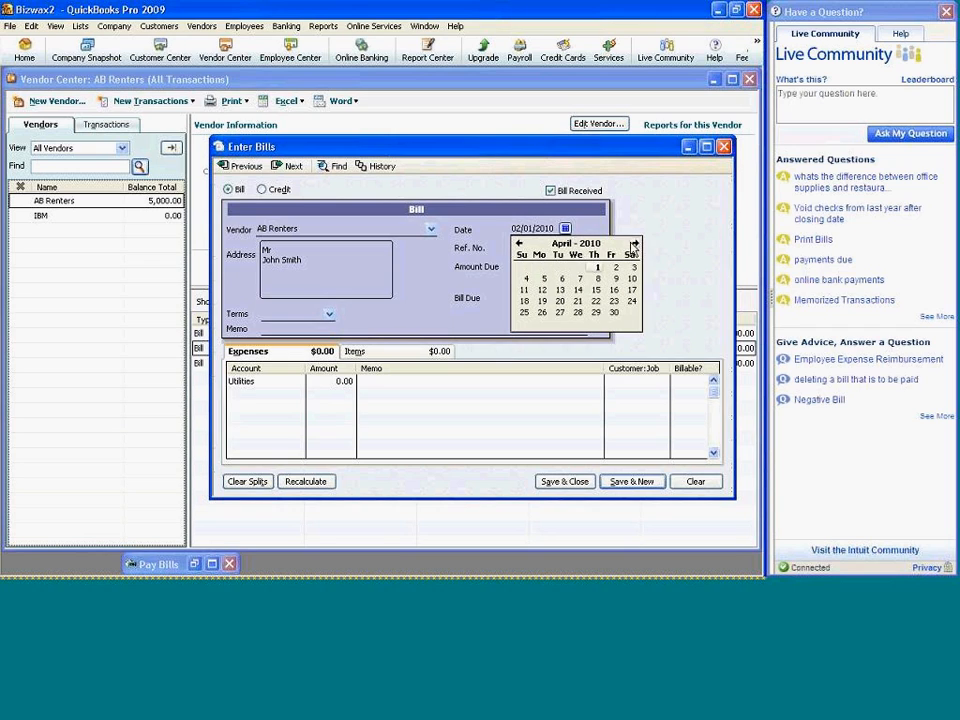
pyautogui.click(519, 243)
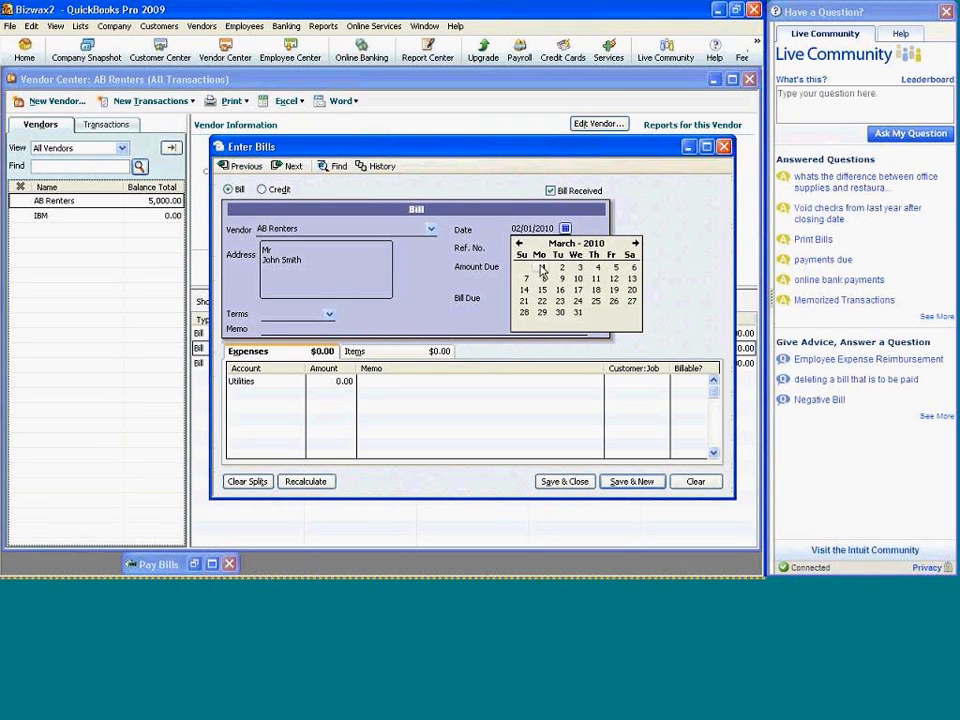
pyautogui.click(541, 268)
pyautogui.click(535, 261)
pyautogui.write('2500')
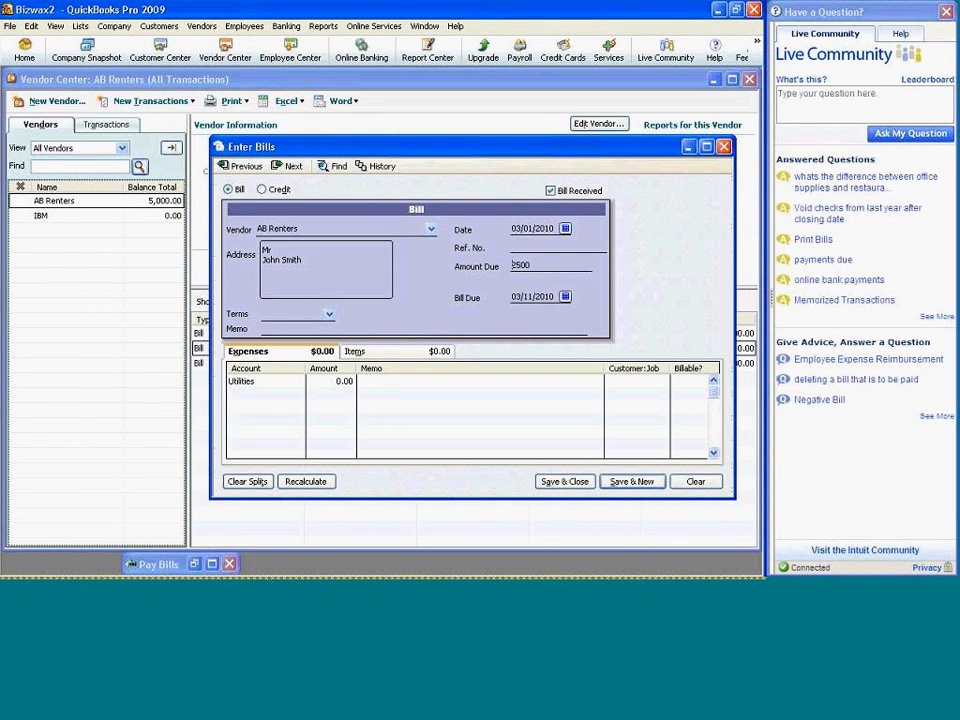
pyautogui.click(620, 484)
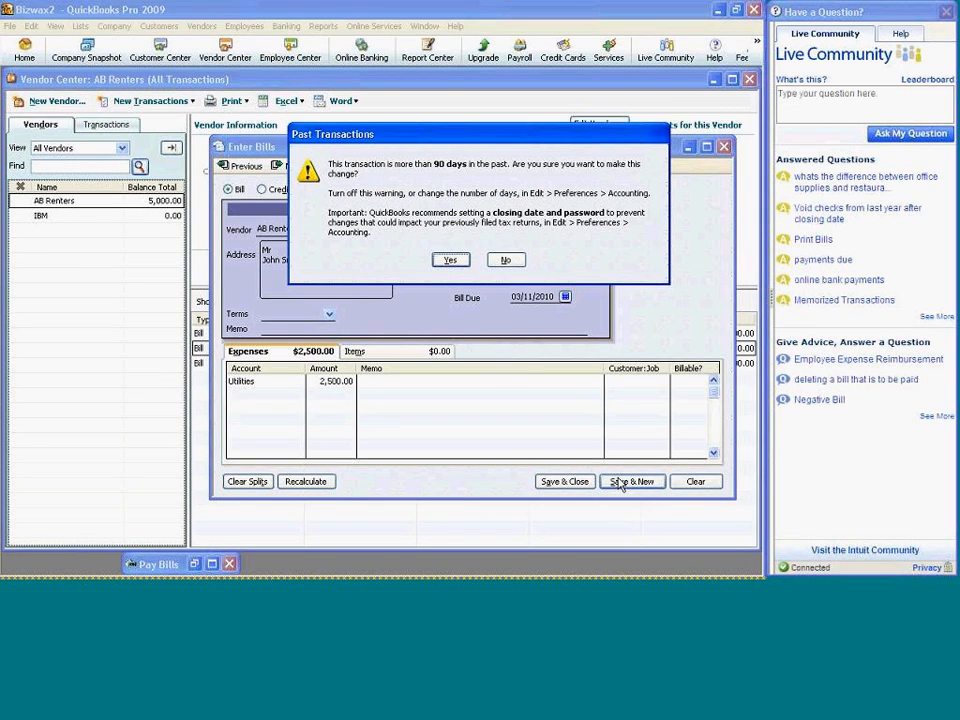
pyautogui.click(451, 260)
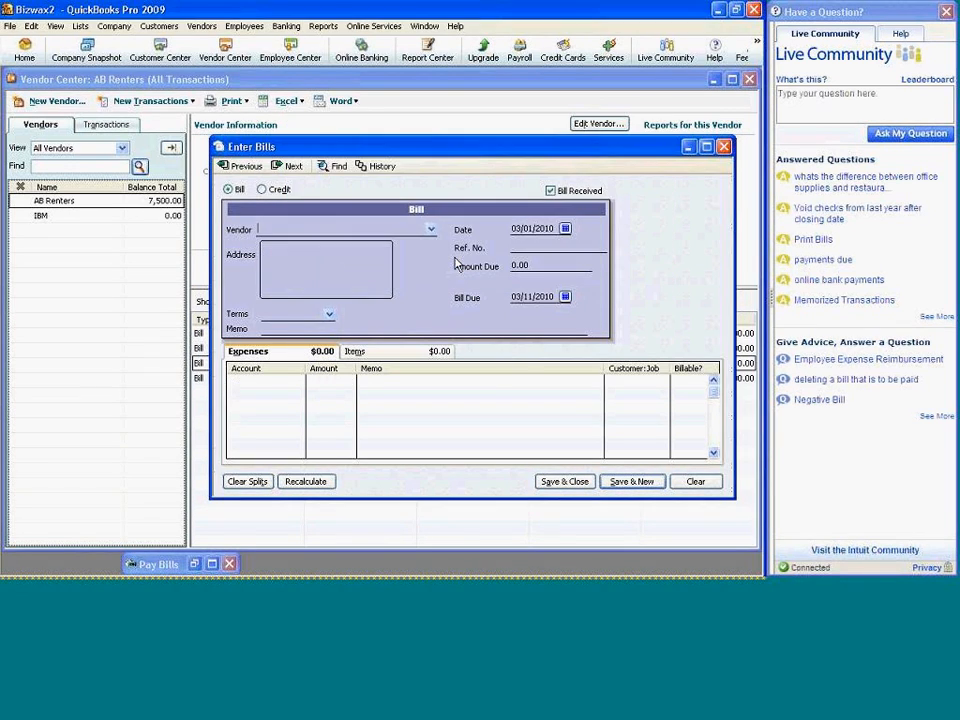
# Draft a vendor-less 04/01/2010 bill for 2,500, then clear it and close unrecorded.
pyautogui.click(565, 228)
pyautogui.click(635, 243)
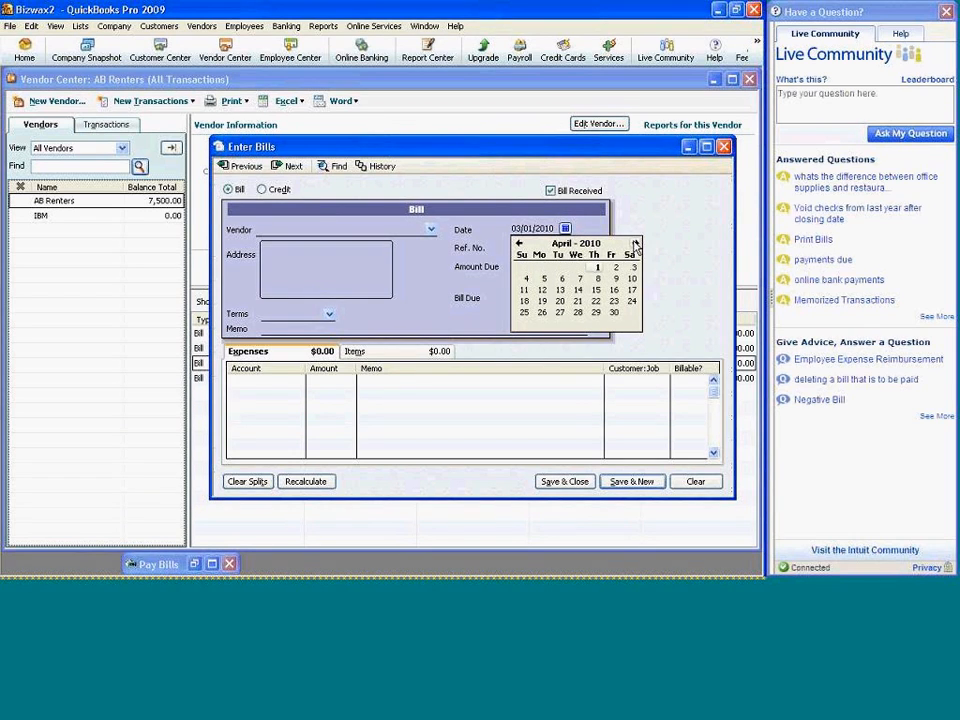
pyautogui.click(597, 268)
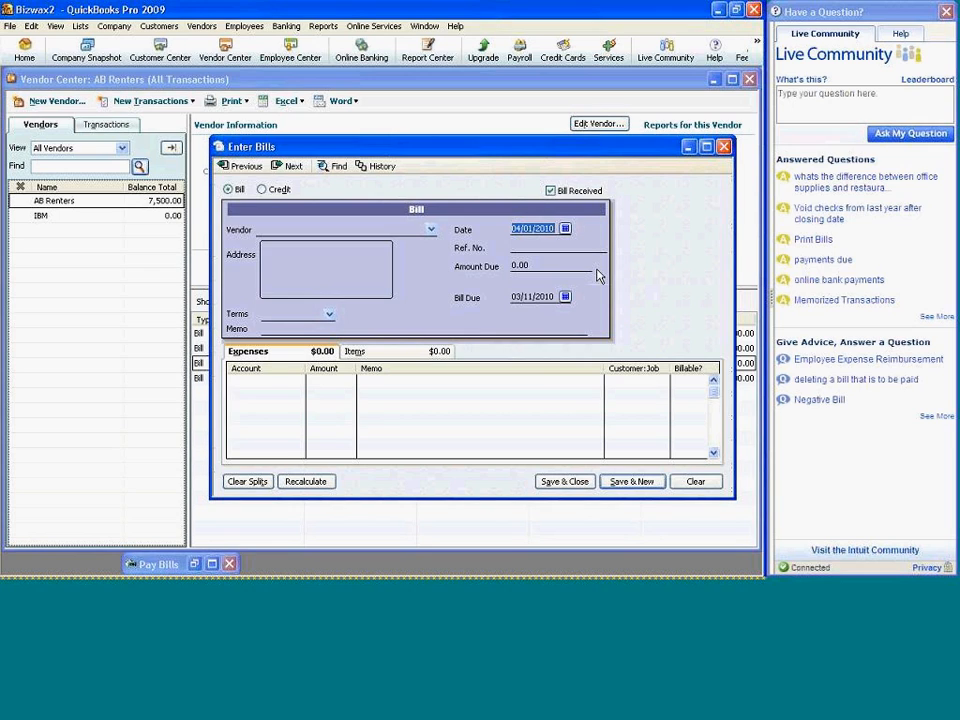
pyautogui.press('BackSpace')
pyautogui.write('250')
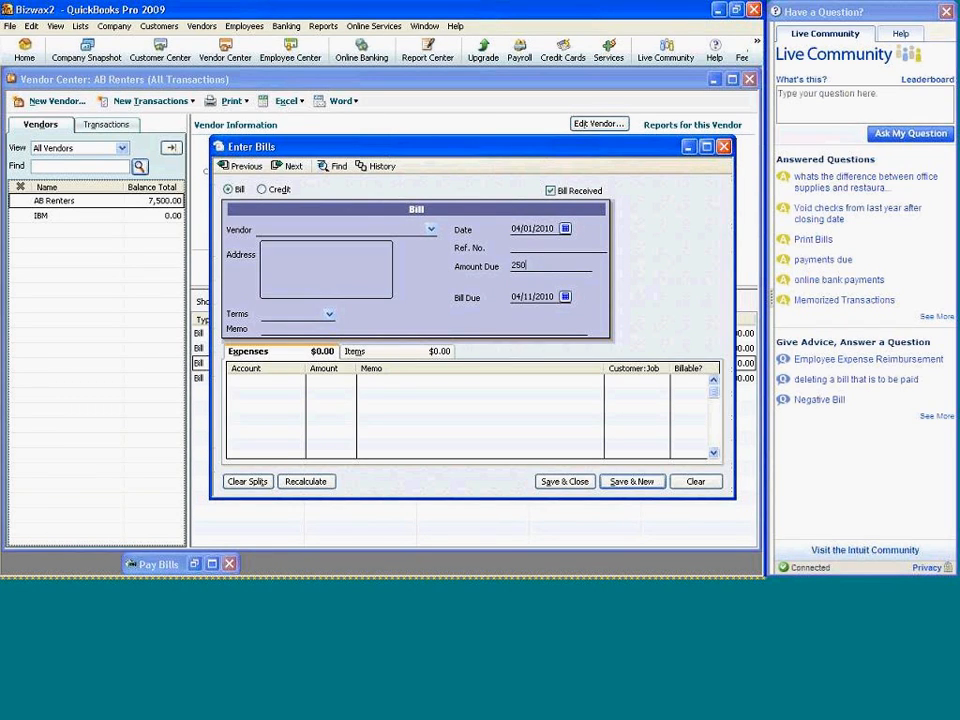
pyautogui.click(566, 484)
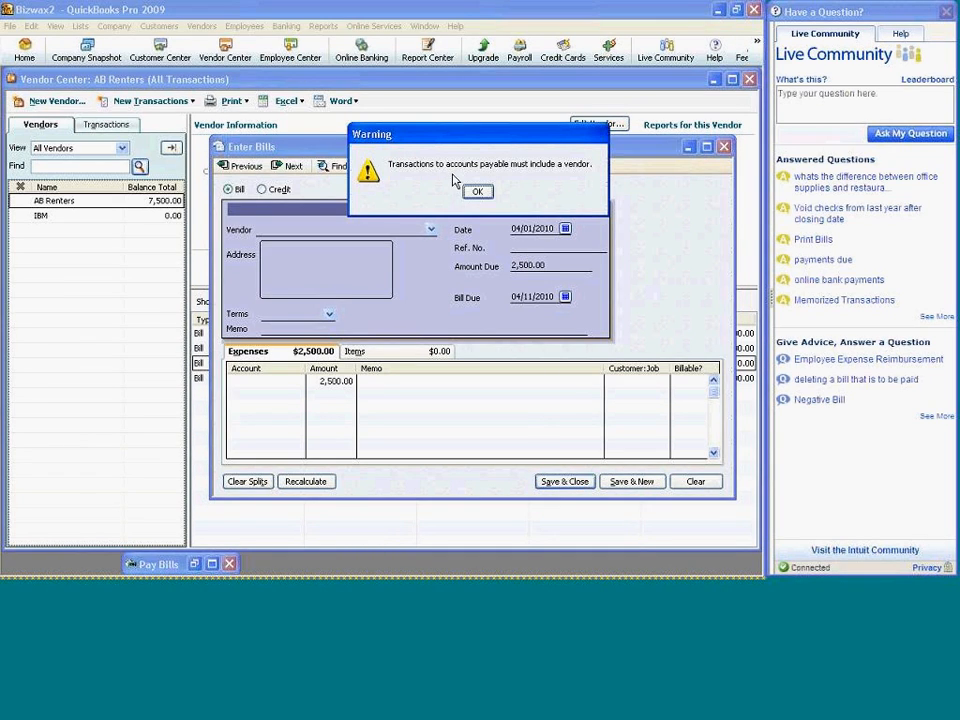
pyautogui.click(477, 193)
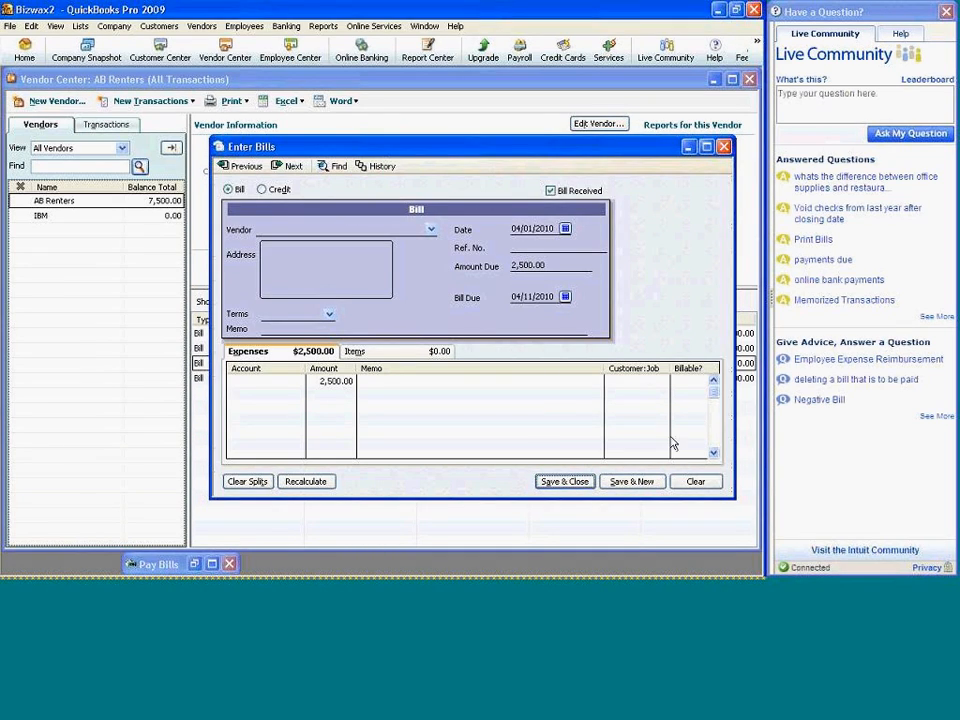
pyautogui.rightClick(697, 483)
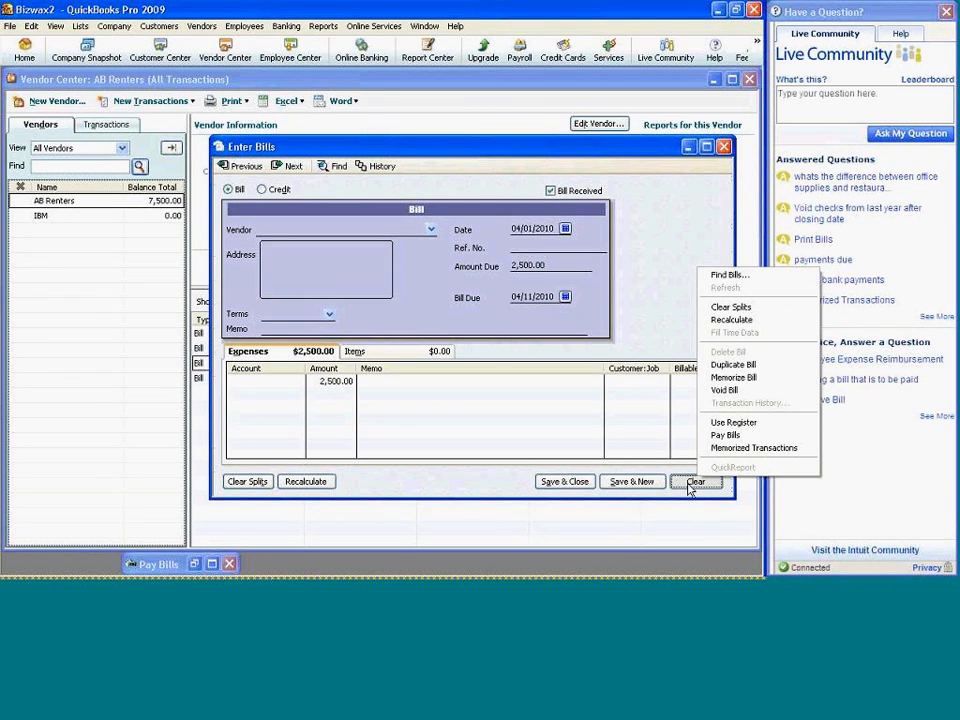
pyautogui.click(690, 485)
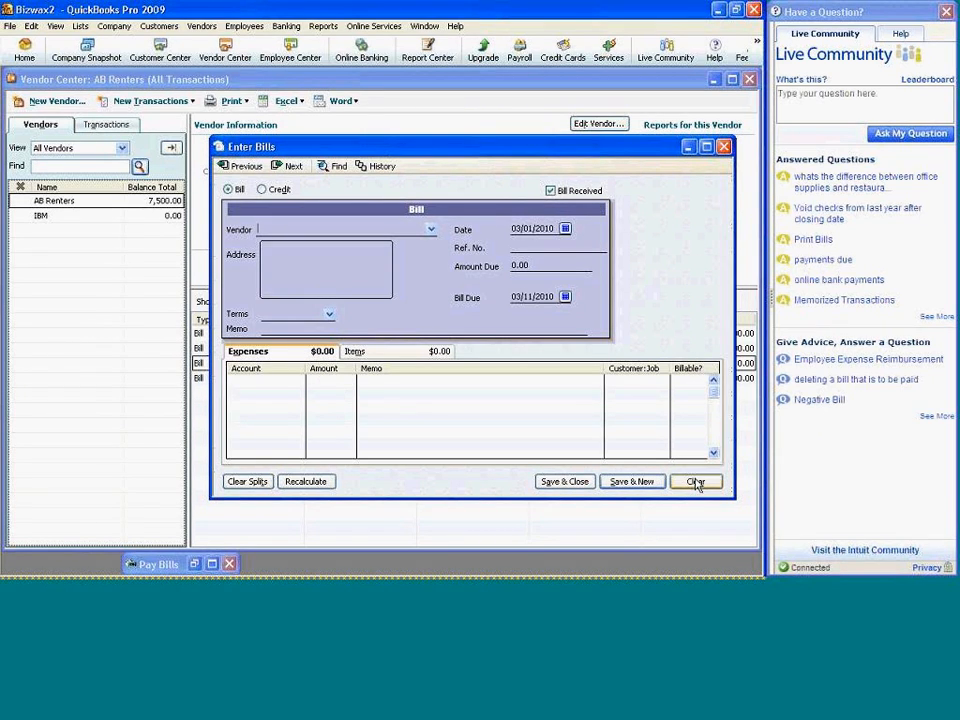
pyautogui.click(724, 147)
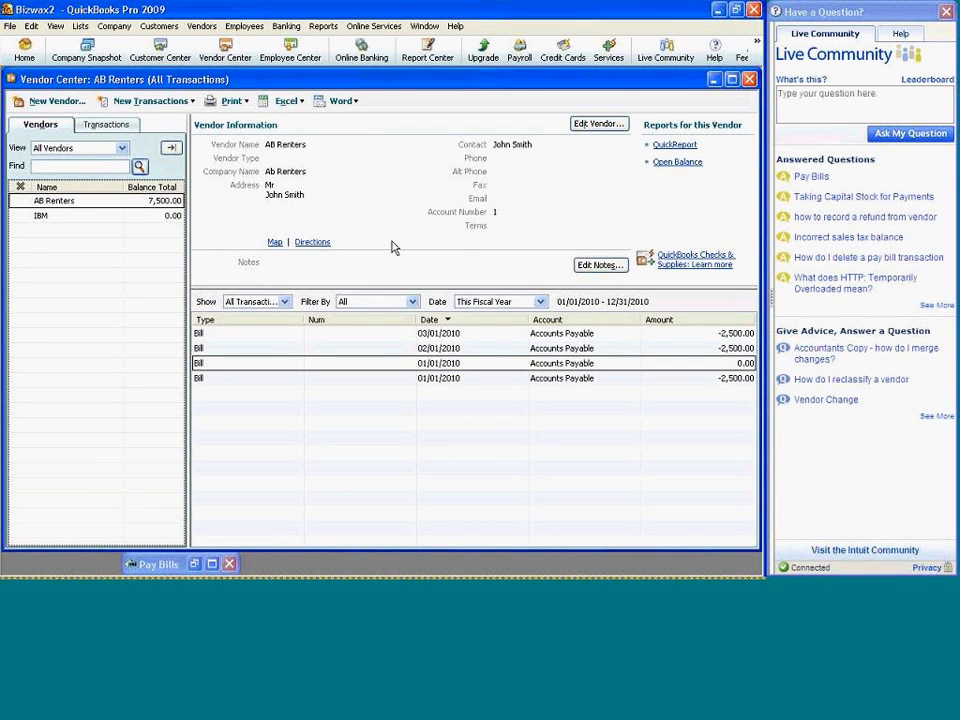
# Enter a 2,500 AB Renters bill dated 04/01/2010 and save it.
pyautogui.click(147, 101)
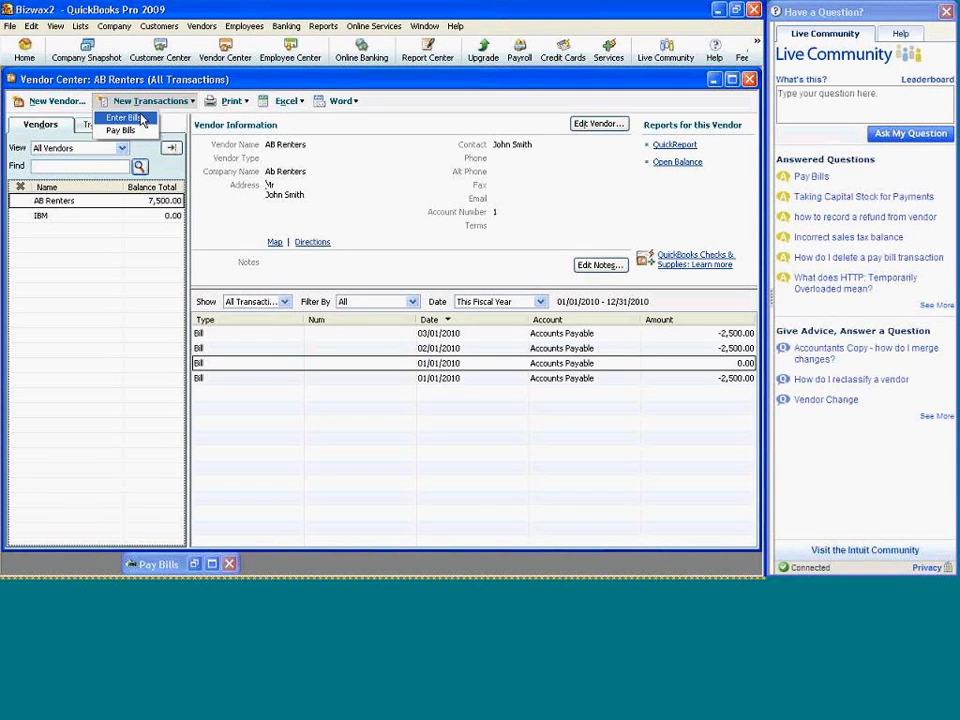
pyautogui.click(127, 118)
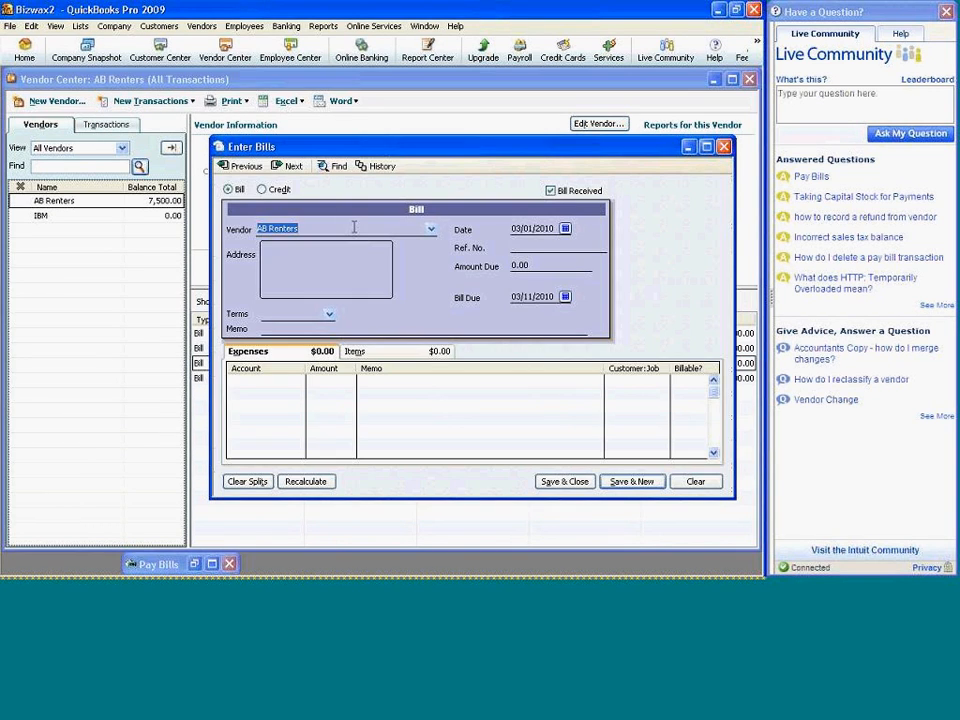
pyautogui.click(564, 230)
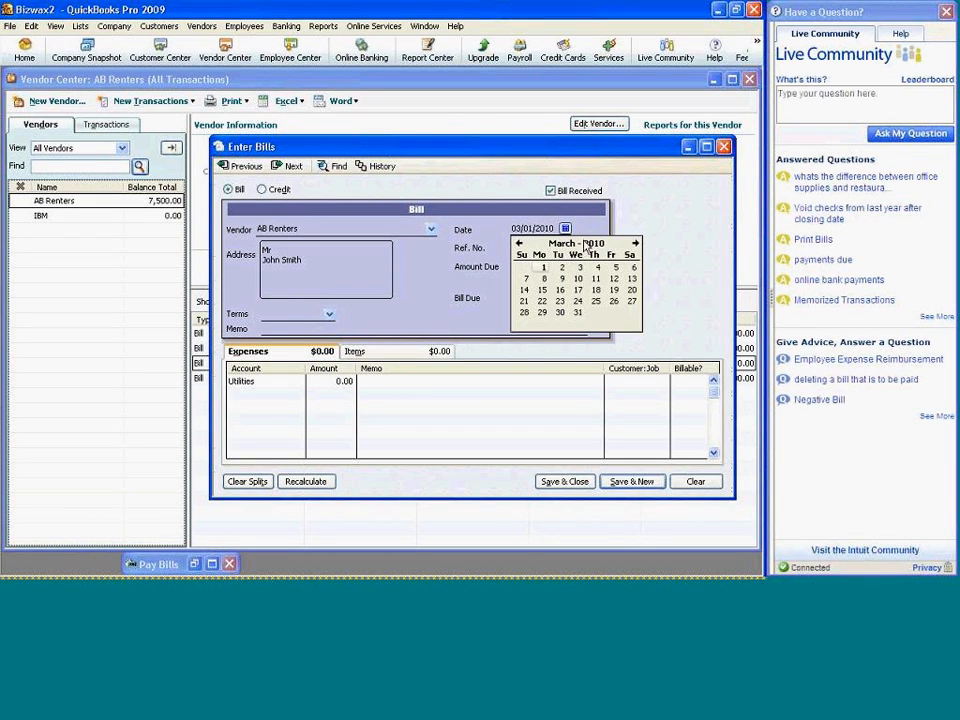
pyautogui.click(635, 244)
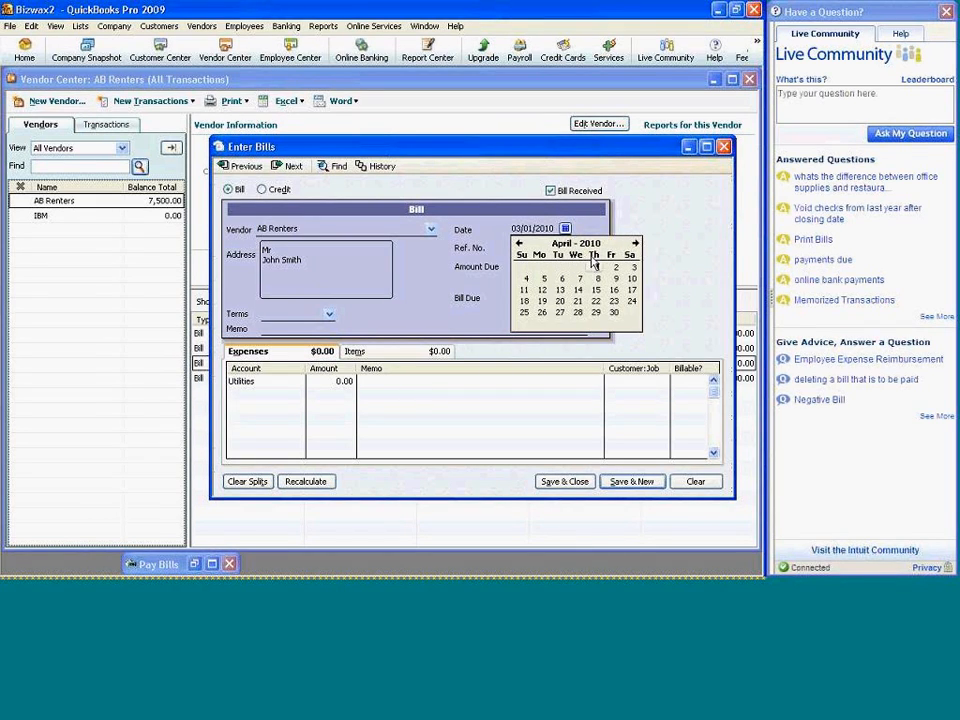
pyautogui.click(596, 270)
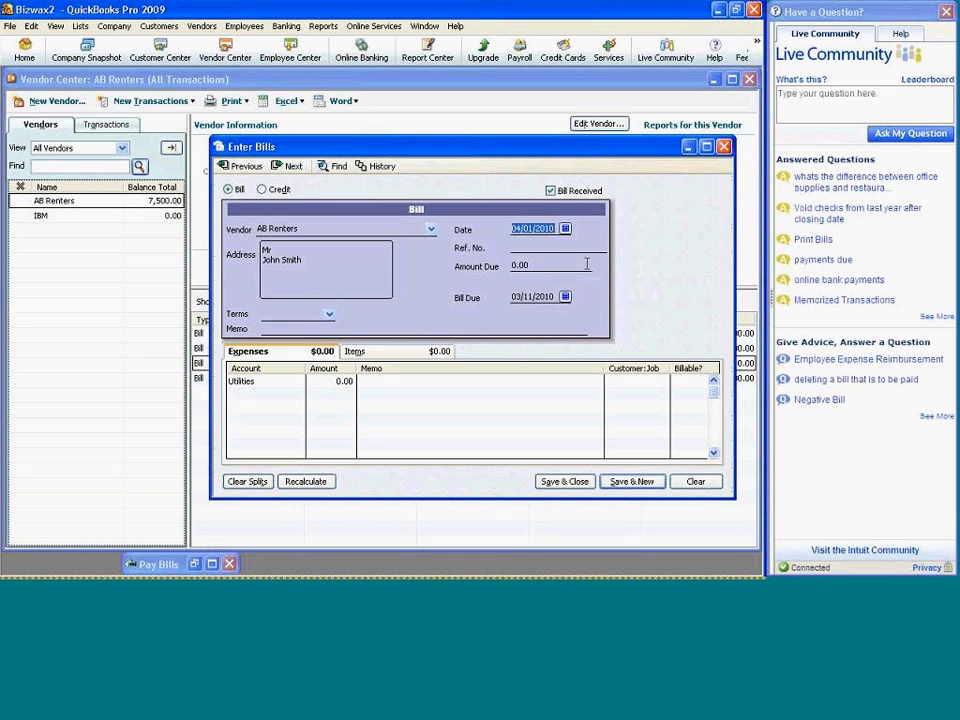
pyautogui.click(558, 265)
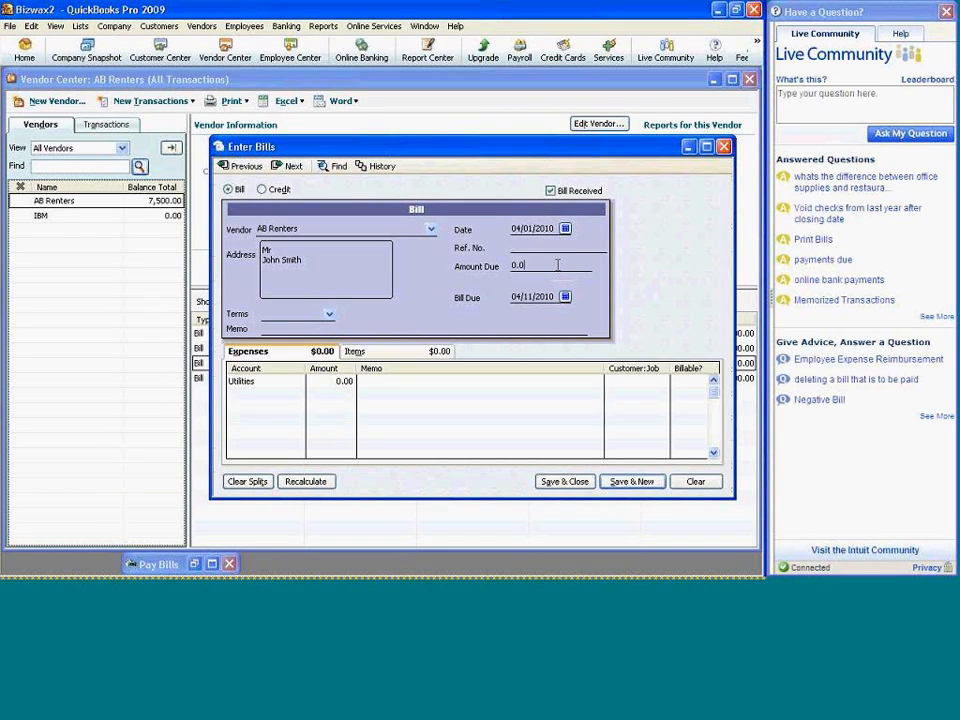
pyautogui.write('2500')
pyautogui.click(561, 481)
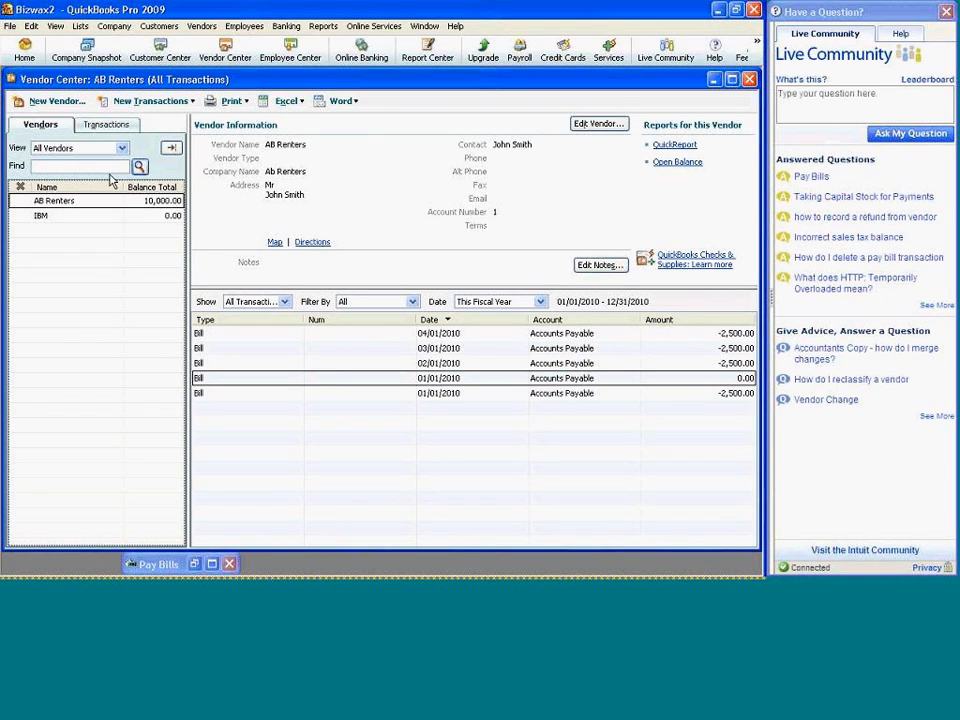
# Record another 2,500 bill from vendor AB Renters.
pyautogui.click(127, 103)
pyautogui.click(124, 119)
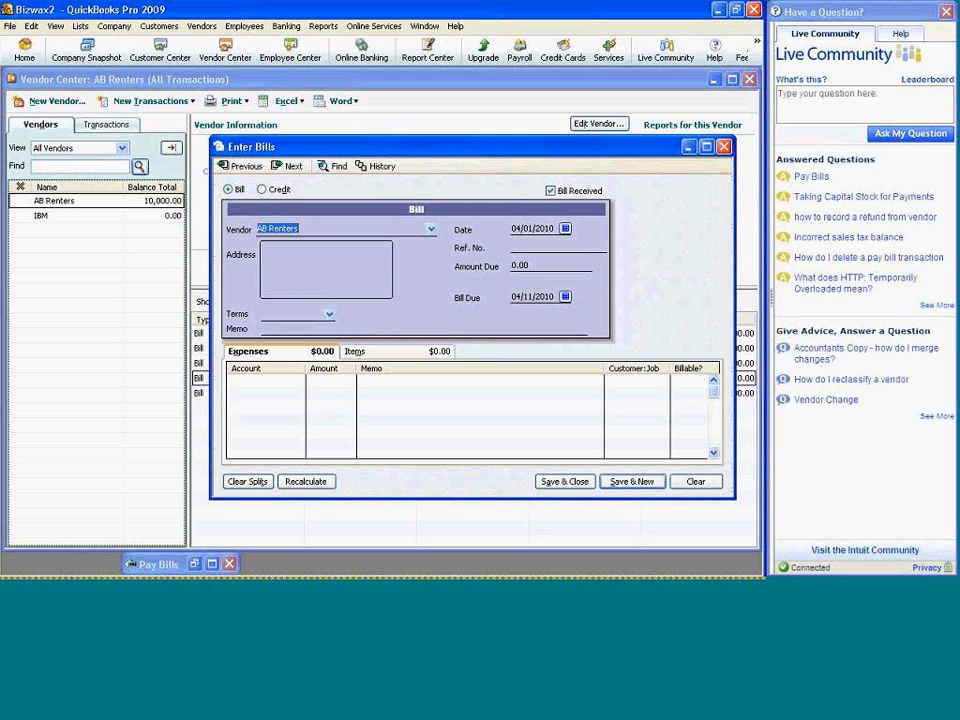
pyautogui.click(539, 267)
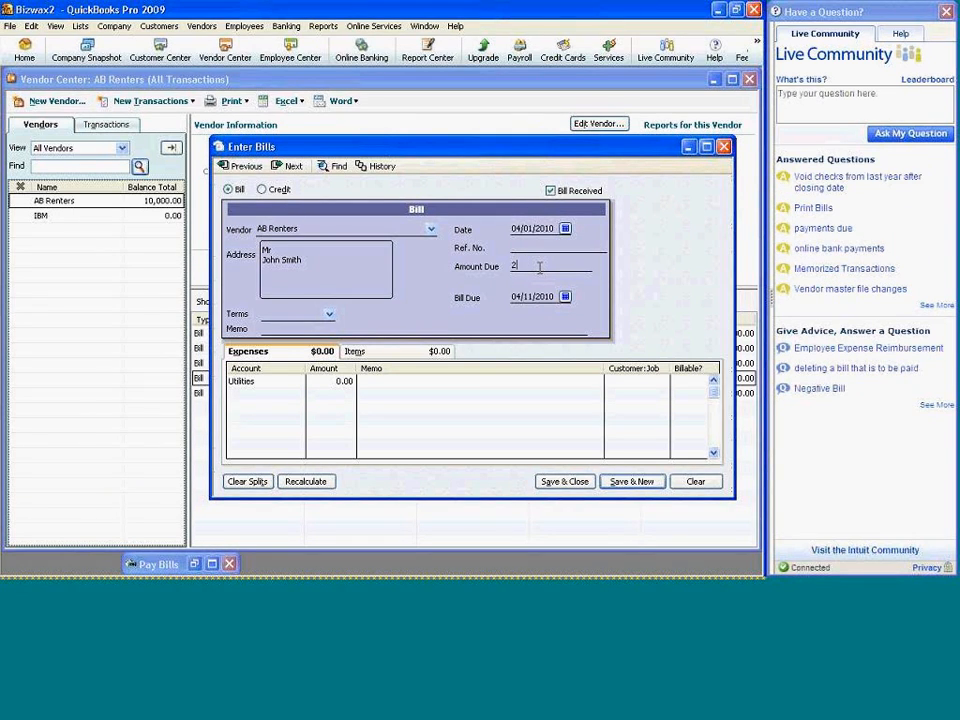
pyautogui.write('2500')
pyautogui.click(575, 486)
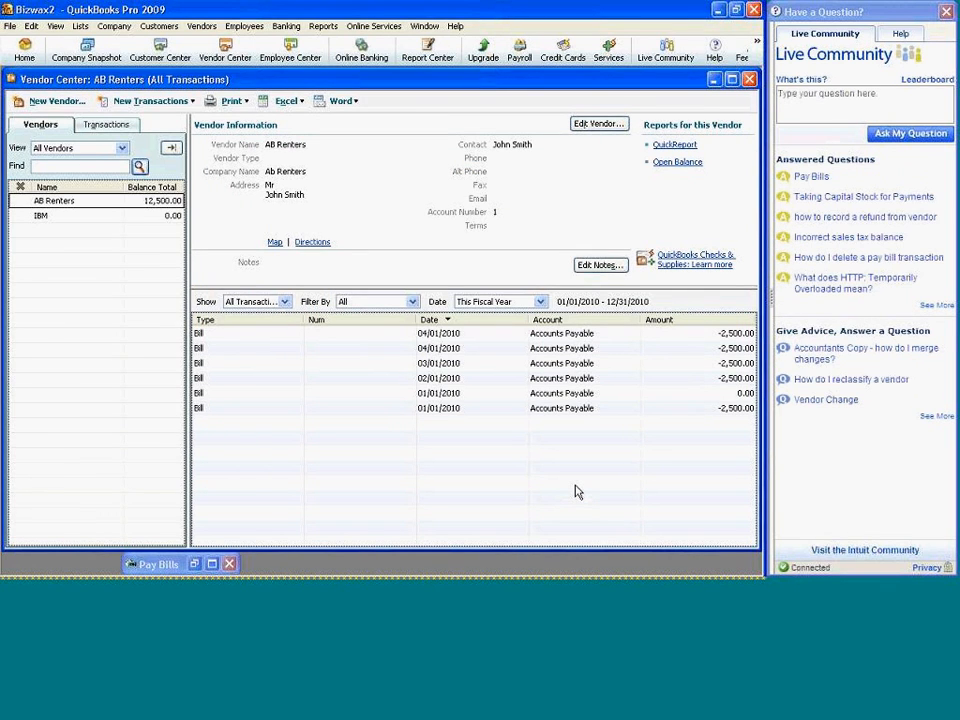
# Redate the duplicate 04/01/2010 bill to 05/03/2010 and confirm recording the change.
pyautogui.rightClick(450, 334)
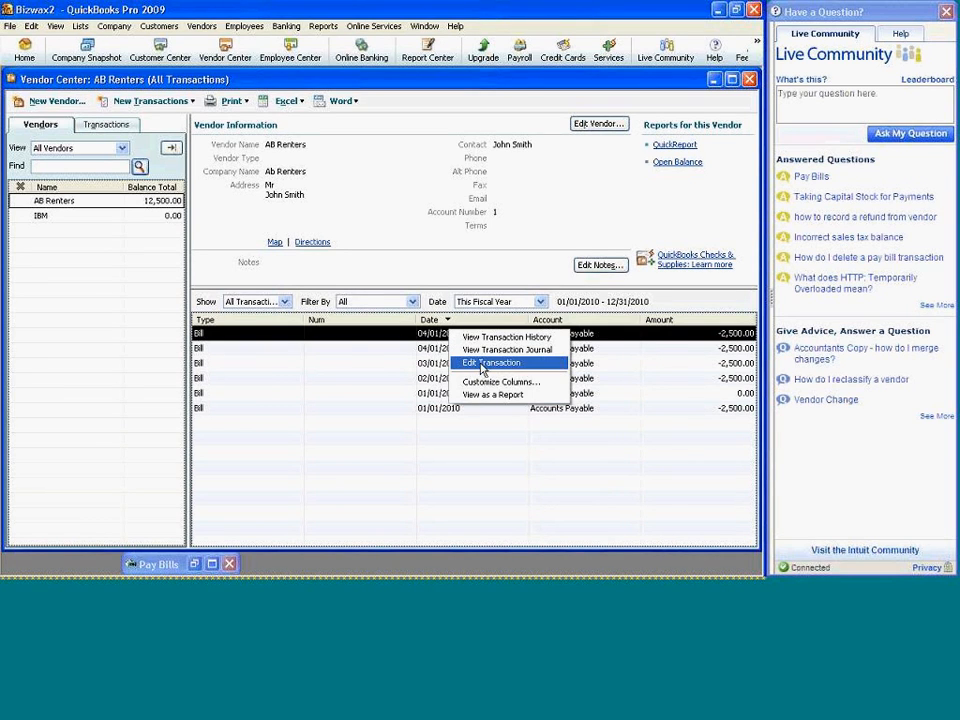
pyautogui.click(490, 363)
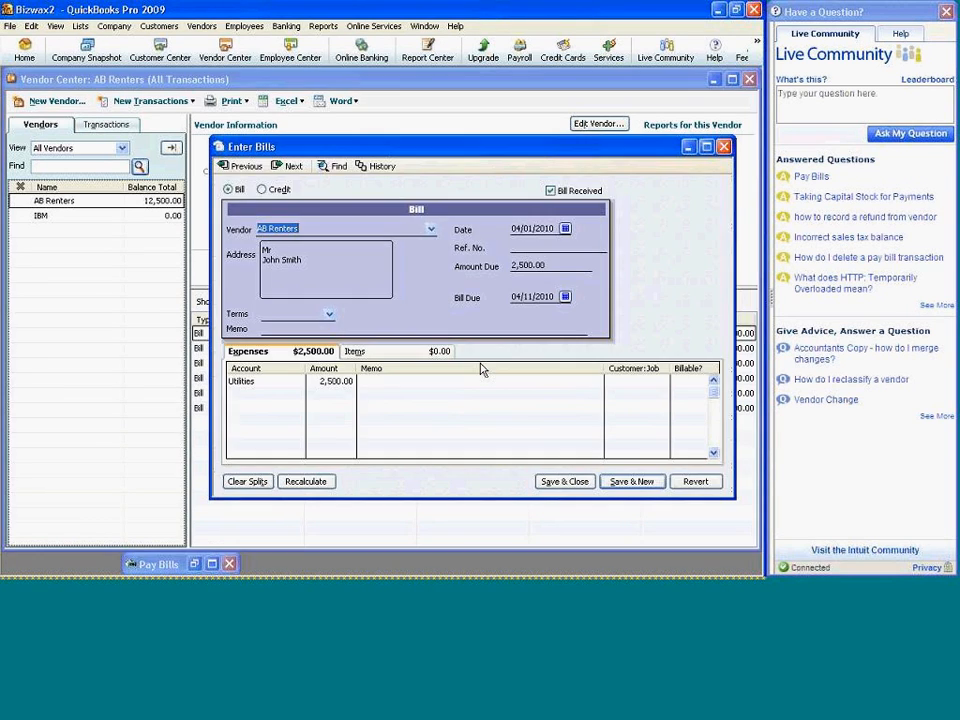
pyautogui.click(565, 228)
pyautogui.click(634, 243)
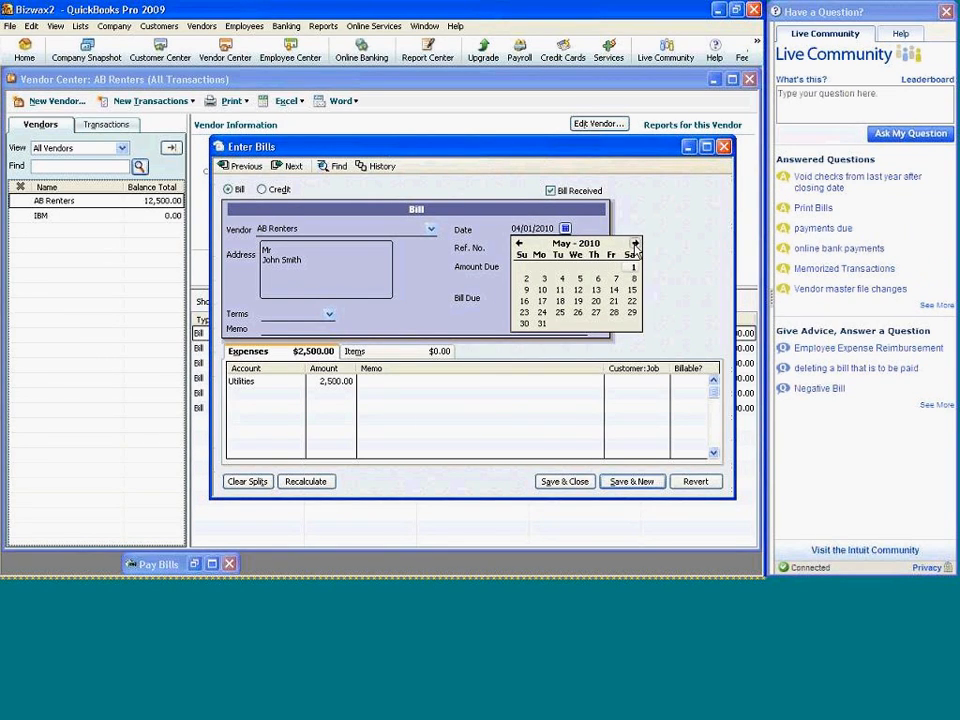
pyautogui.click(546, 281)
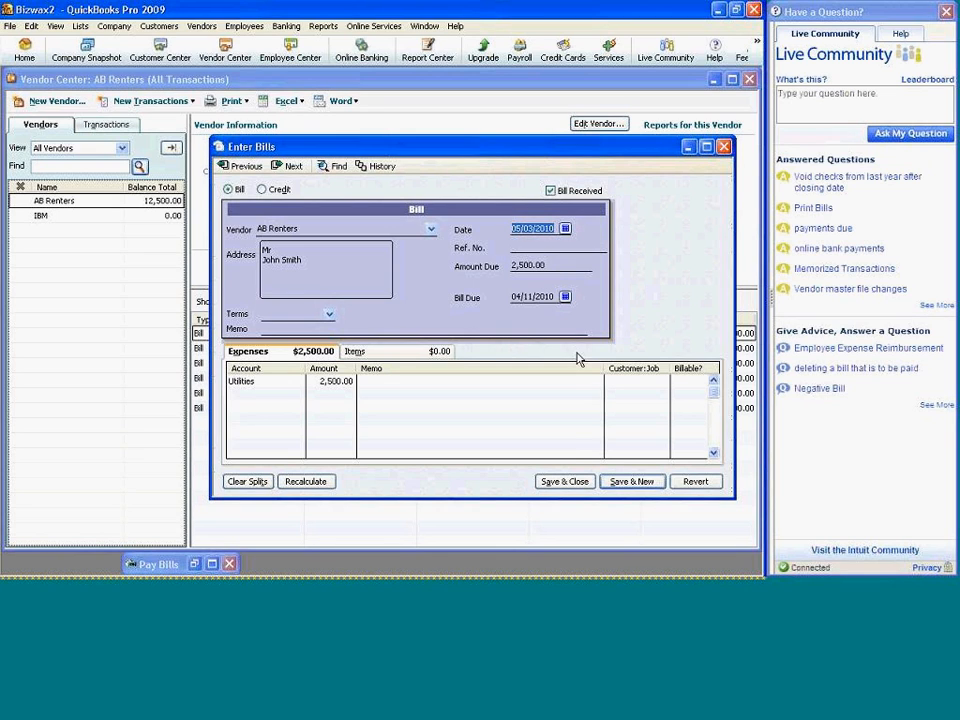
pyautogui.click(573, 481)
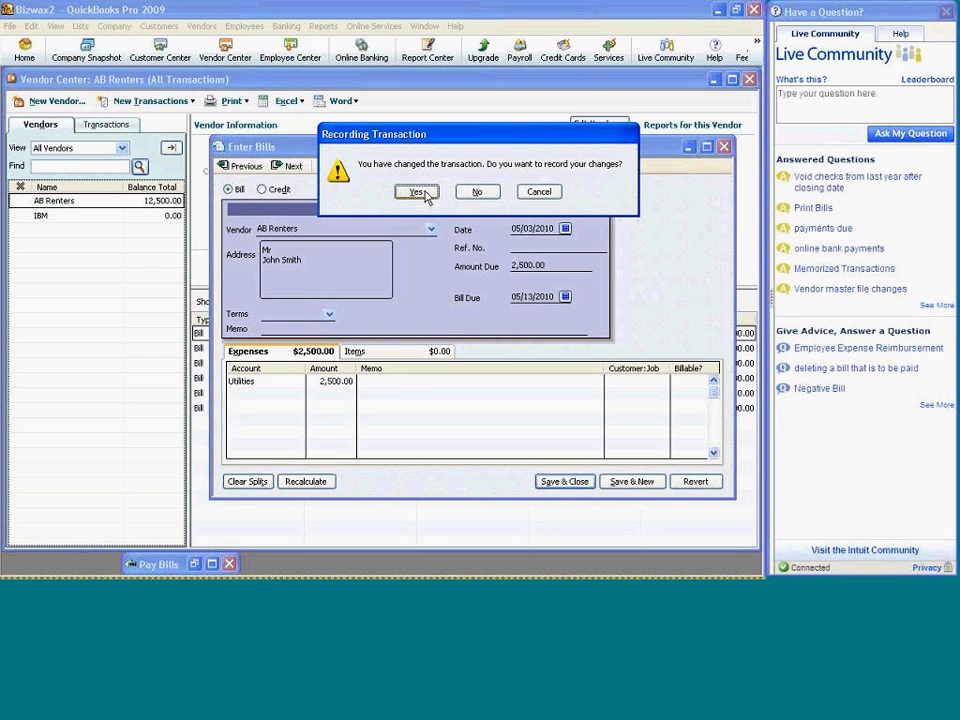
pyautogui.click(416, 192)
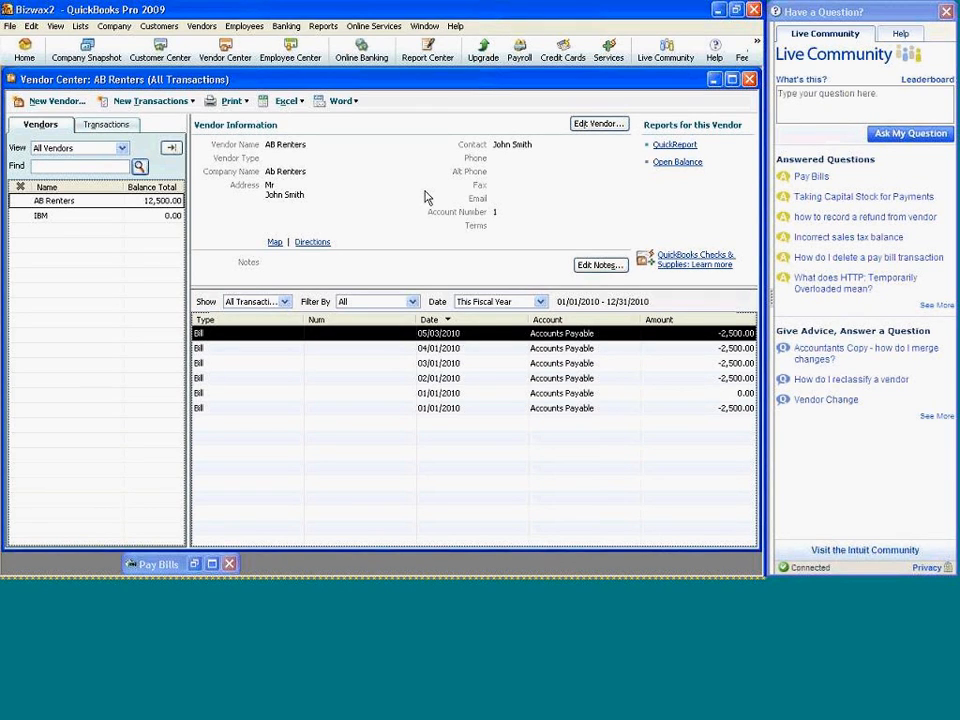
# Close the Vendor Center and bring up Pay Bills listing the five AB Renters bills.
pyautogui.rightClick(423, 397)
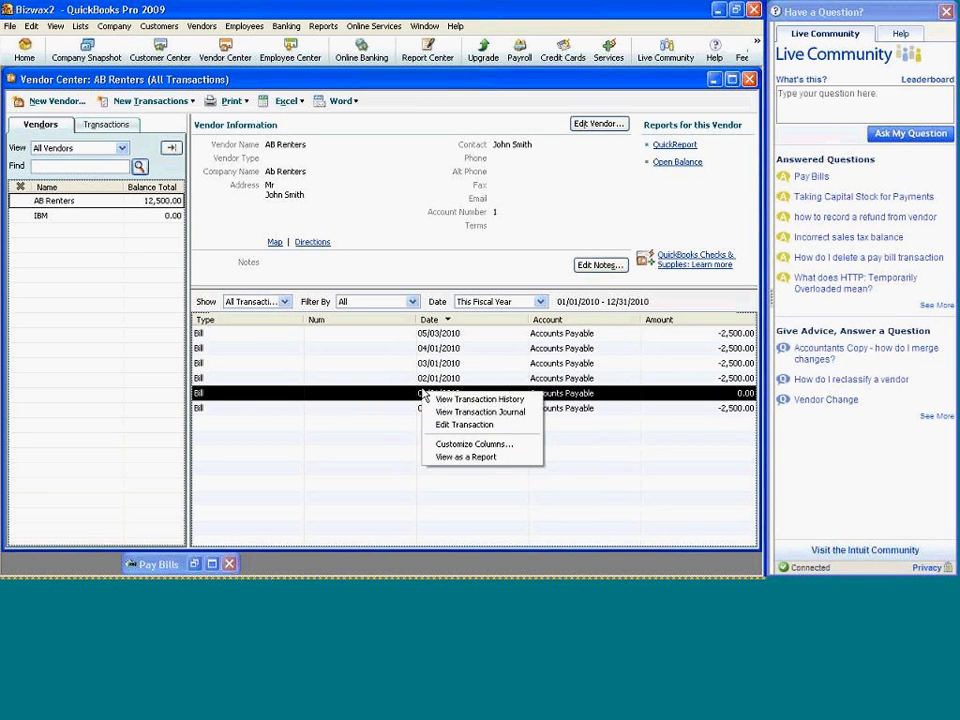
pyautogui.click(397, 378)
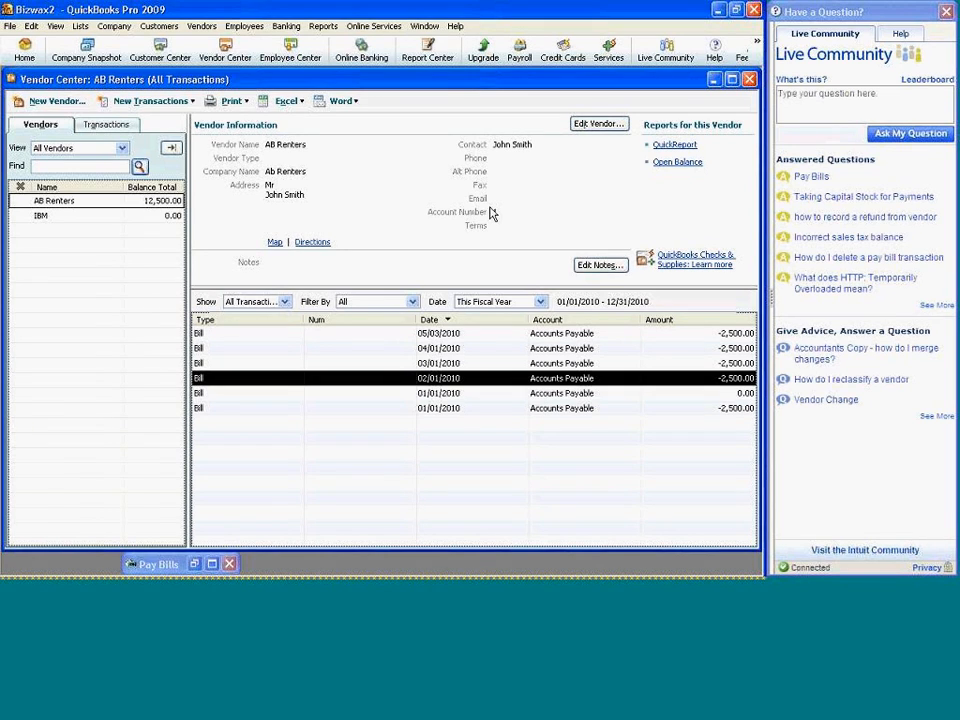
pyautogui.click(751, 80)
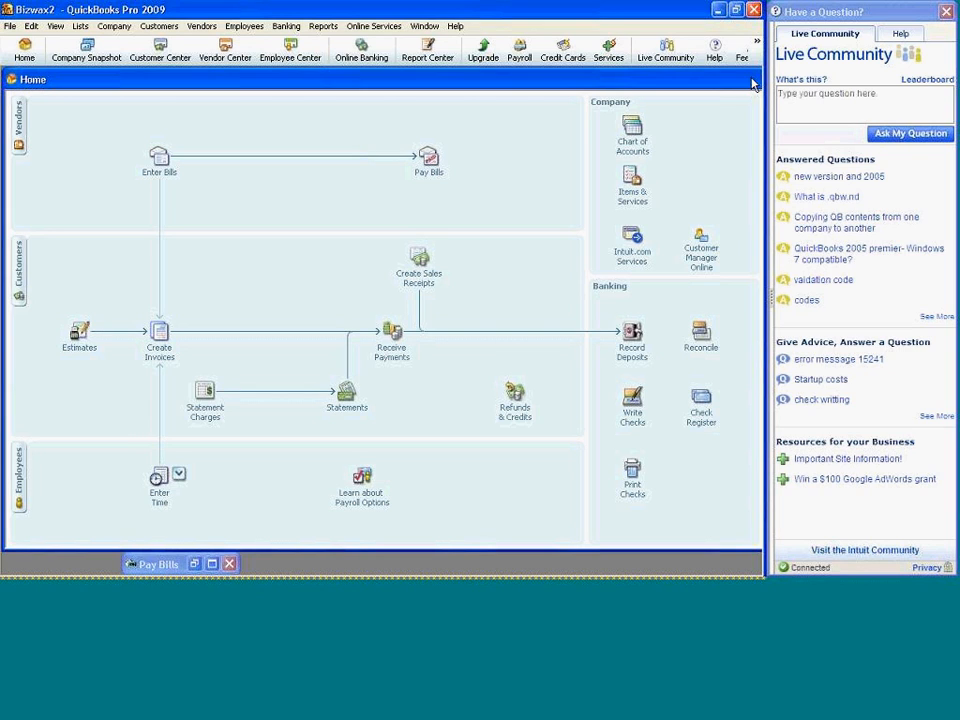
pyautogui.click(431, 157)
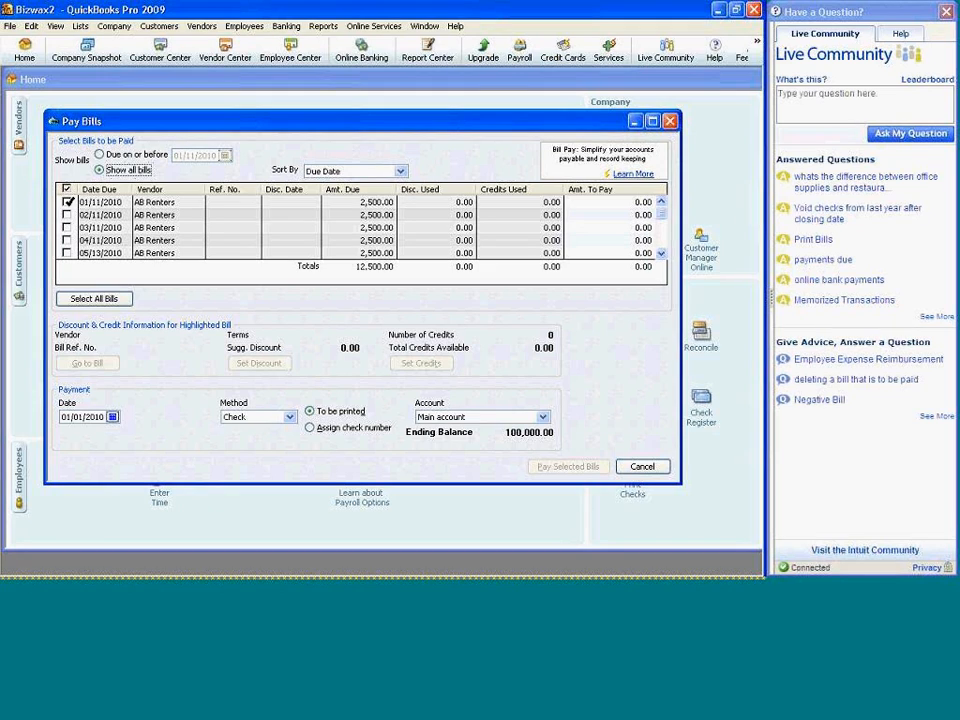
# Pay the 01/11/2010 AB Renters bill by check for 2,500.00, accepting the over-90-days warning.
pyautogui.click(68, 202)
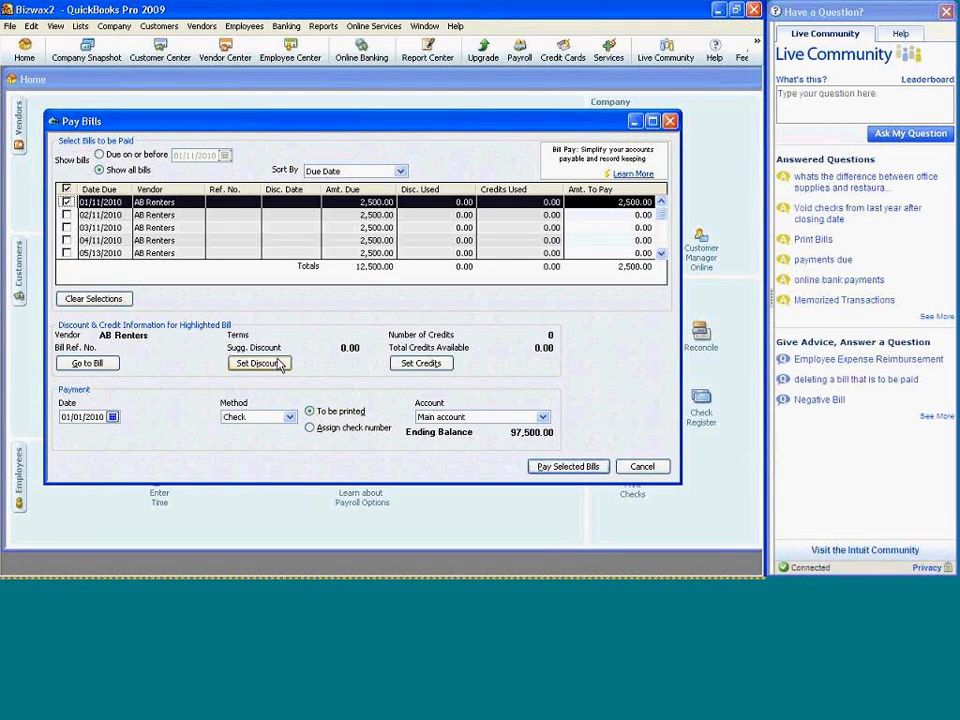
pyautogui.rightClick(589, 467)
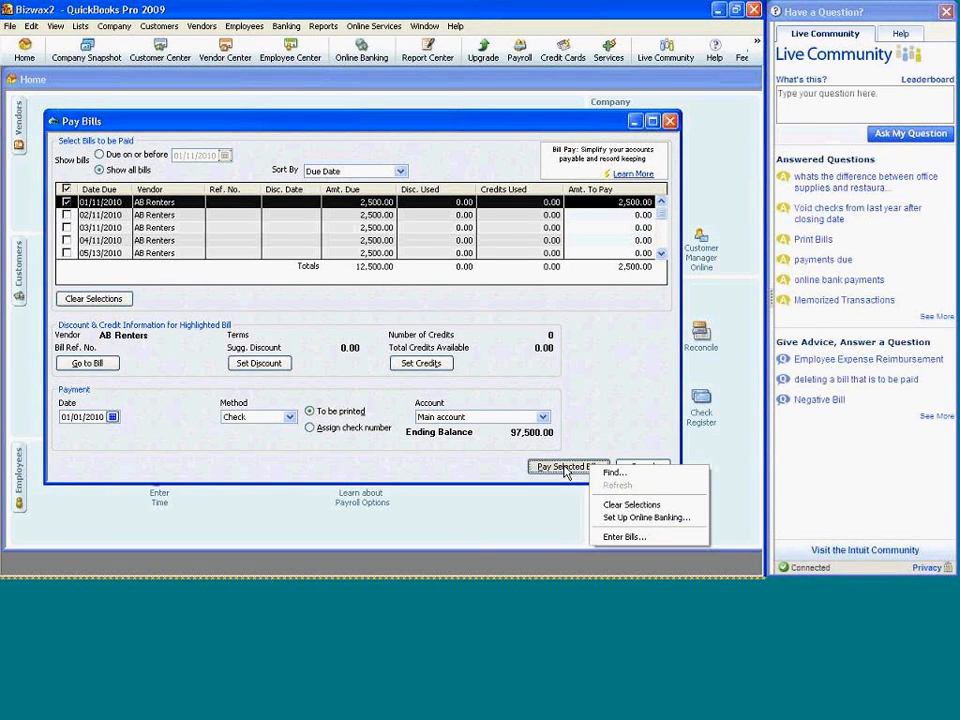
pyautogui.click(564, 467)
pyautogui.click(566, 467)
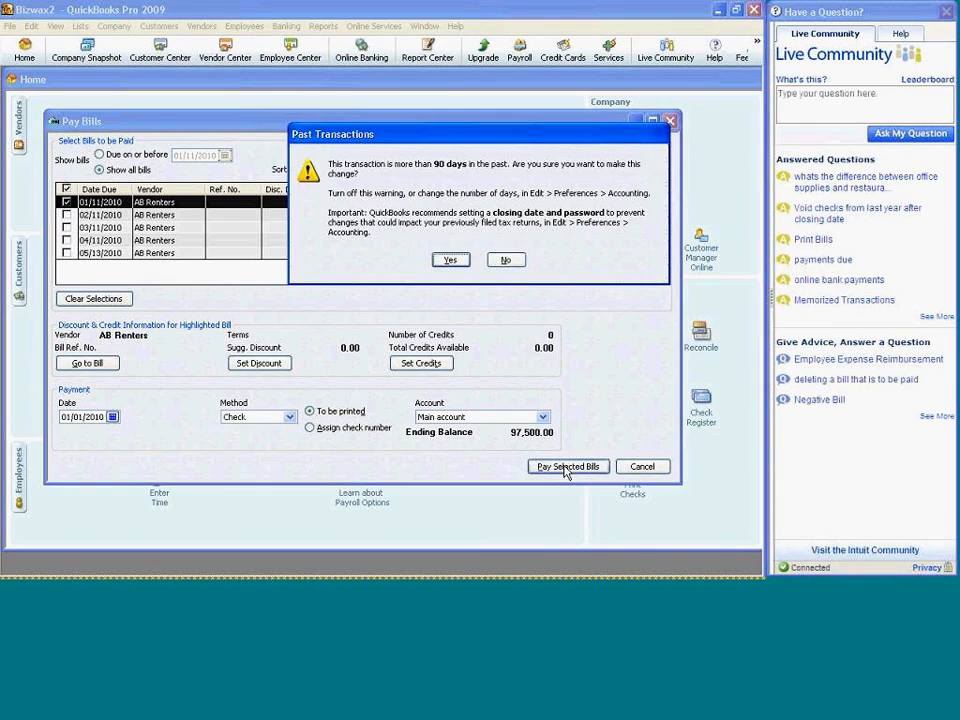
pyautogui.click(462, 263)
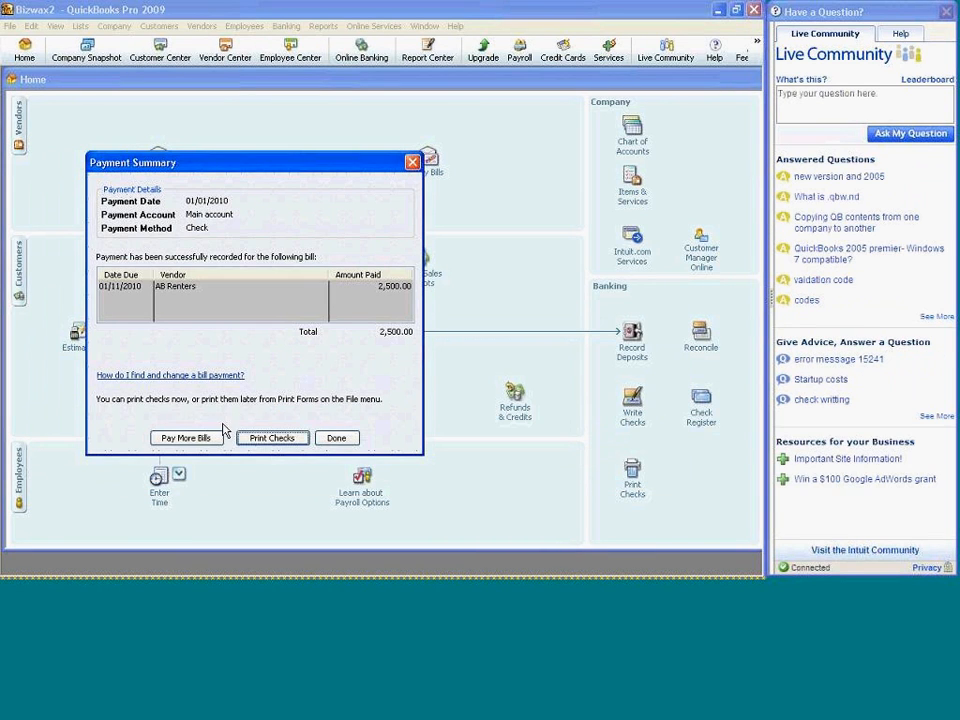
pyautogui.click(186, 438)
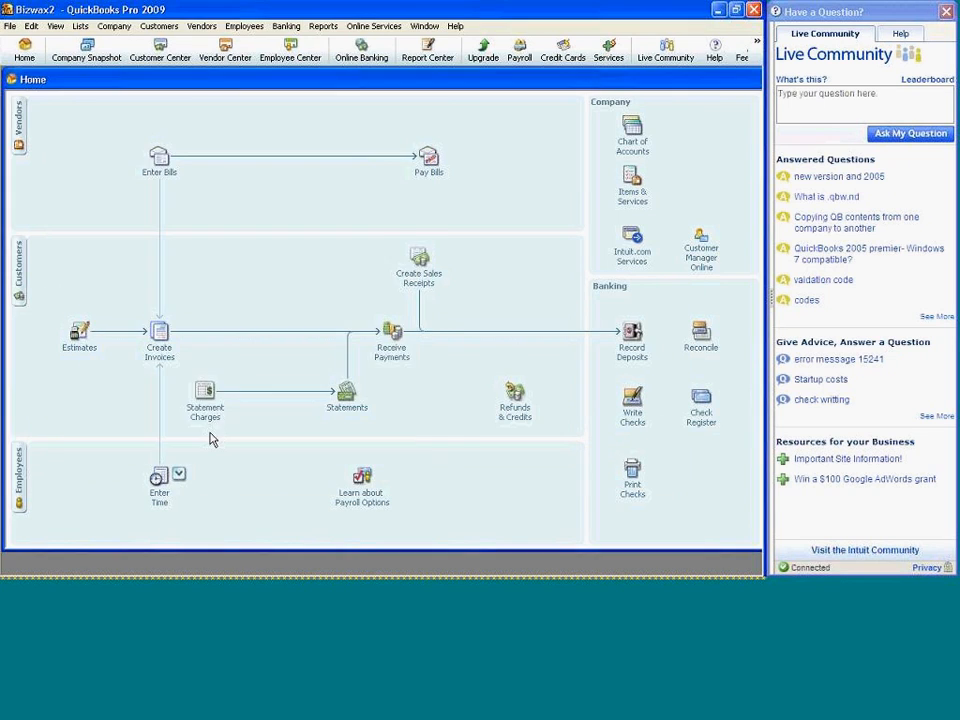
pyautogui.click(67, 201)
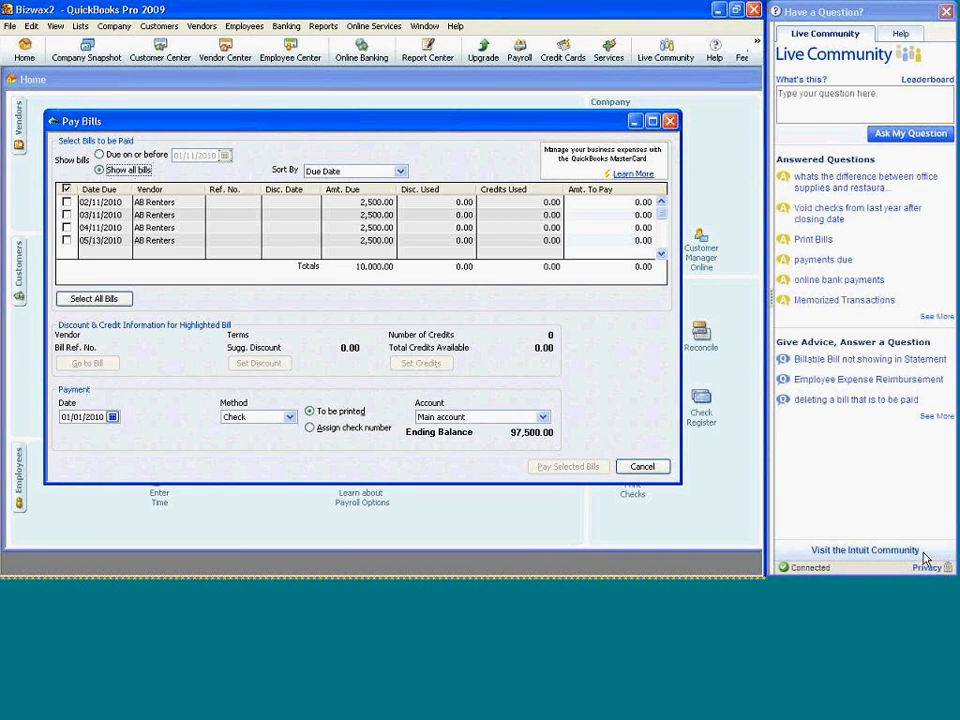
# Pay the 02/11 and 03/11/2010 AB Renters bills together, 5,000.00 by check.
pyautogui.click(790, 563)
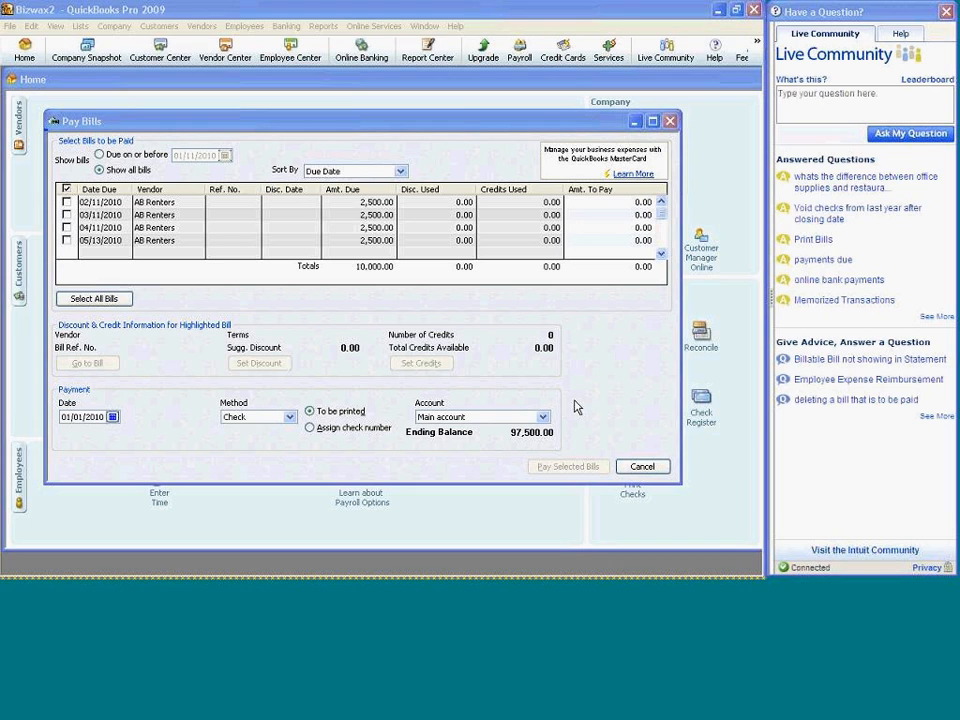
pyautogui.click(67, 201)
pyautogui.click(67, 214)
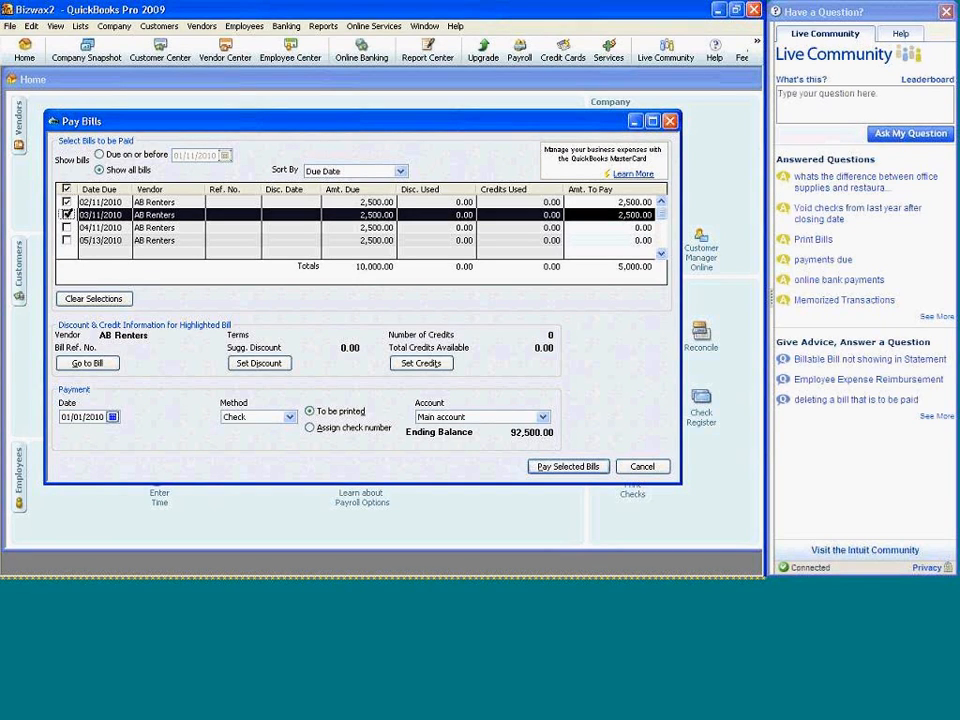
pyautogui.click(566, 467)
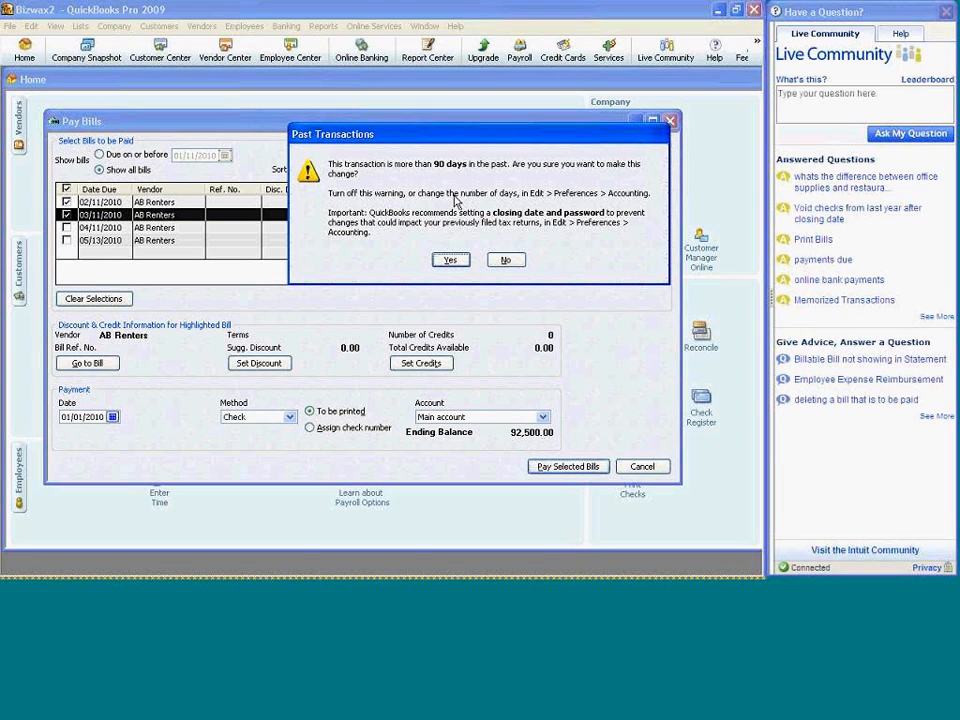
pyautogui.click(450, 260)
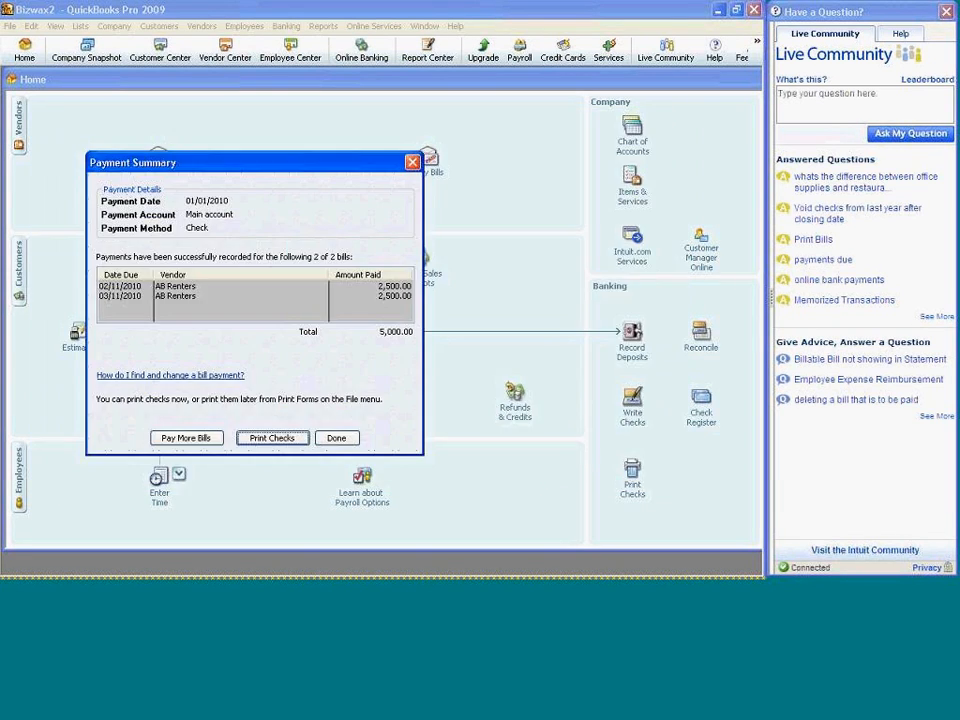
pyautogui.click(206, 445)
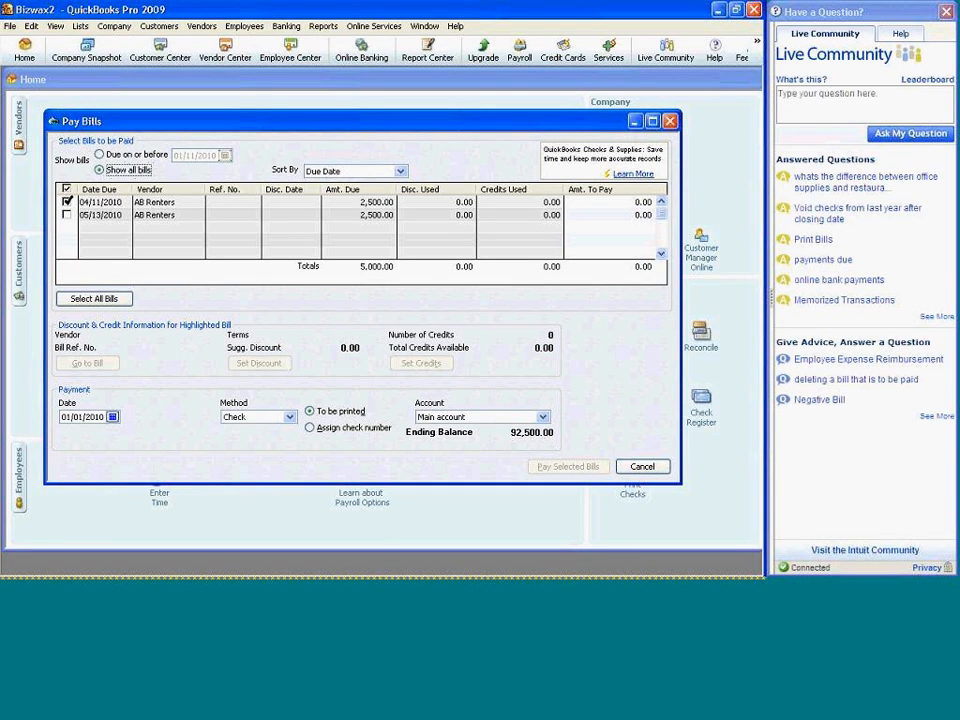
# Pay the 04/11 and 05/13/2010 AB Renters bills, accepting the past-transactions warning.
pyautogui.click(67, 201)
pyautogui.click(67, 214)
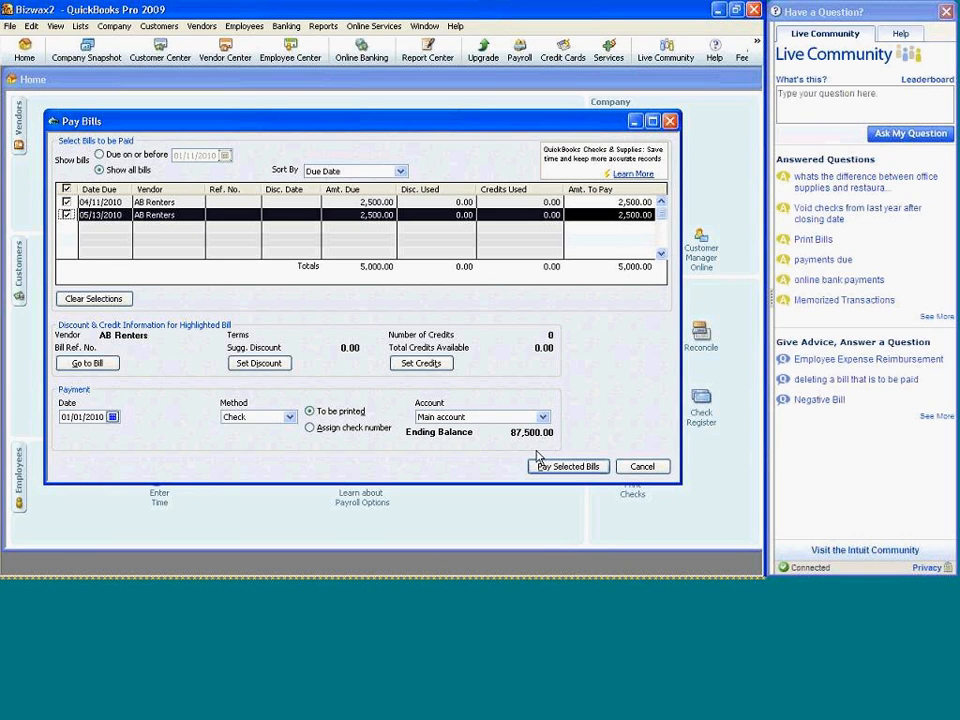
pyautogui.click(563, 468)
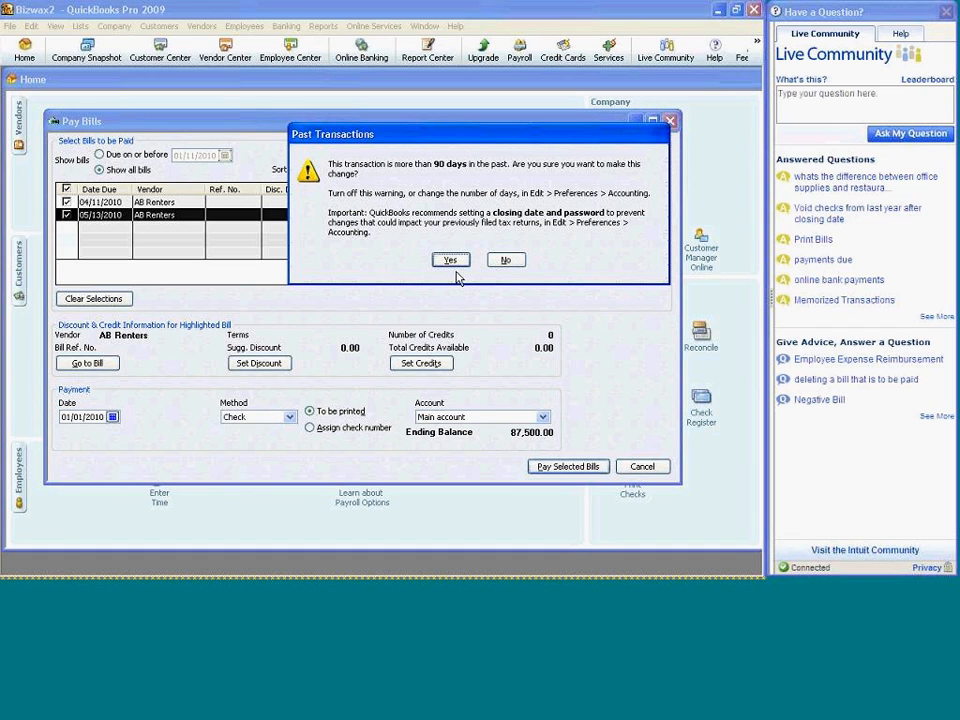
pyautogui.click(451, 261)
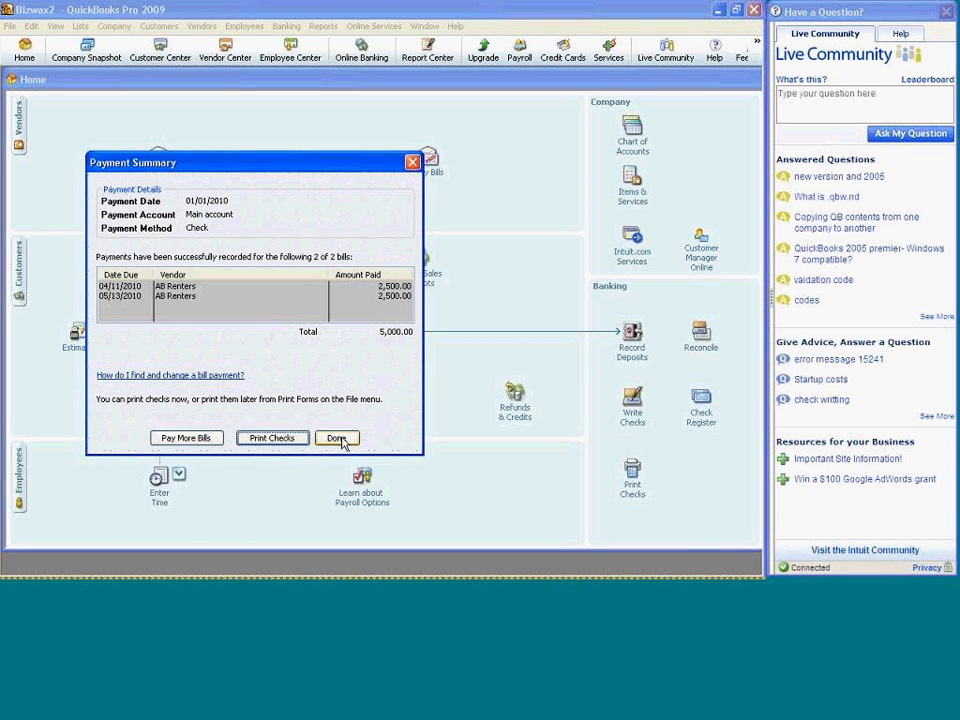
# Click Done on the Payment Summary to return to the Home page.
pyautogui.click(338, 440)
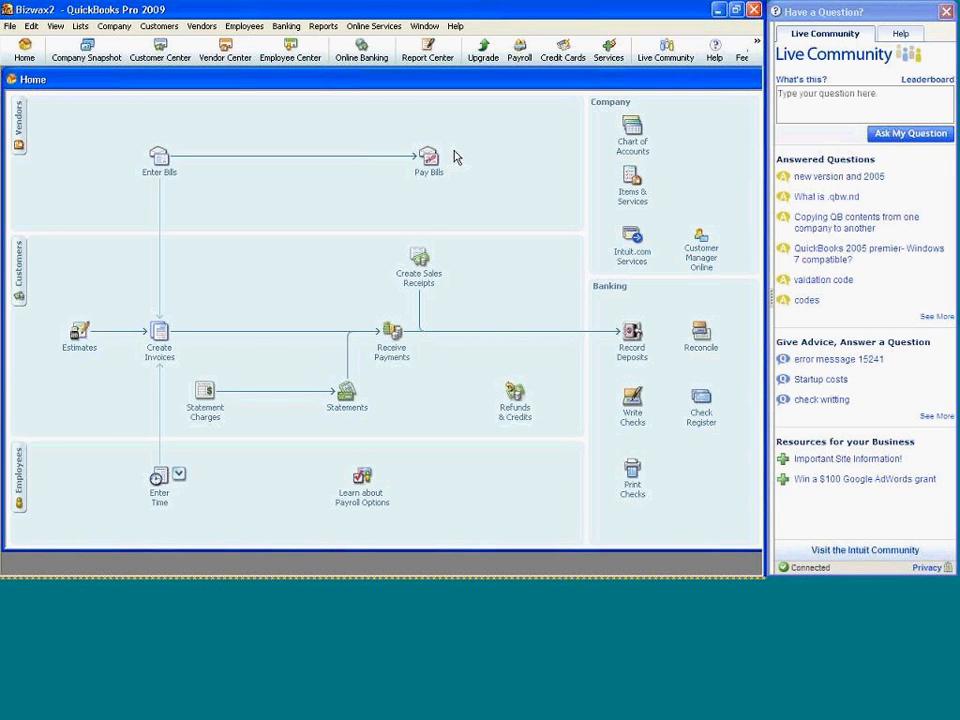
# Start a new customer OU with a 0 opening balance as of 01/01/2010.
pyautogui.click(161, 50)
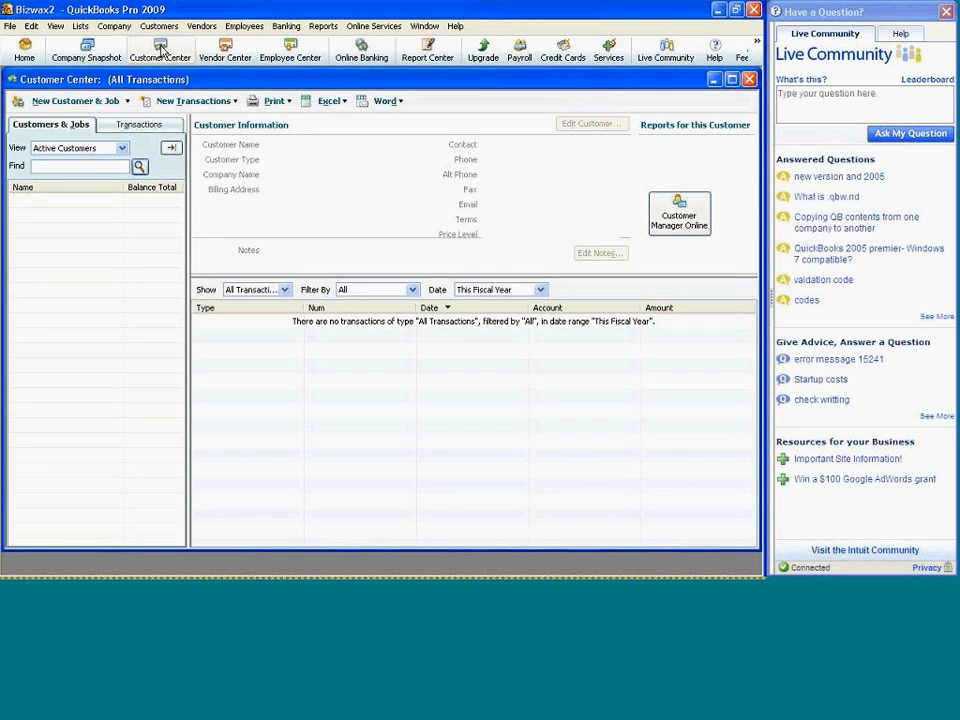
pyautogui.click(98, 102)
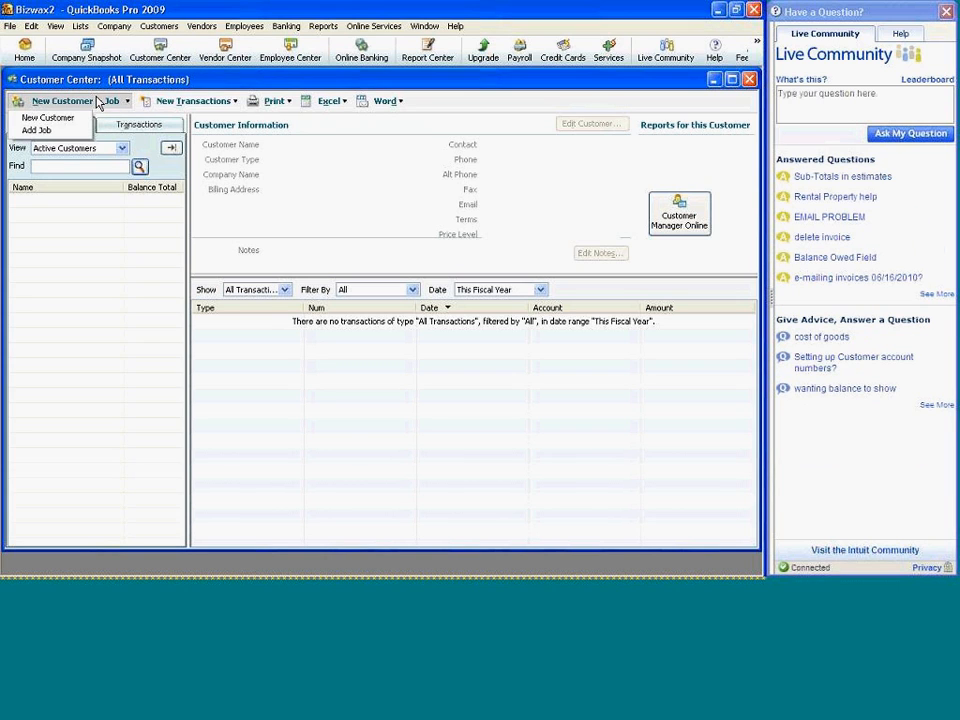
pyautogui.click(50, 118)
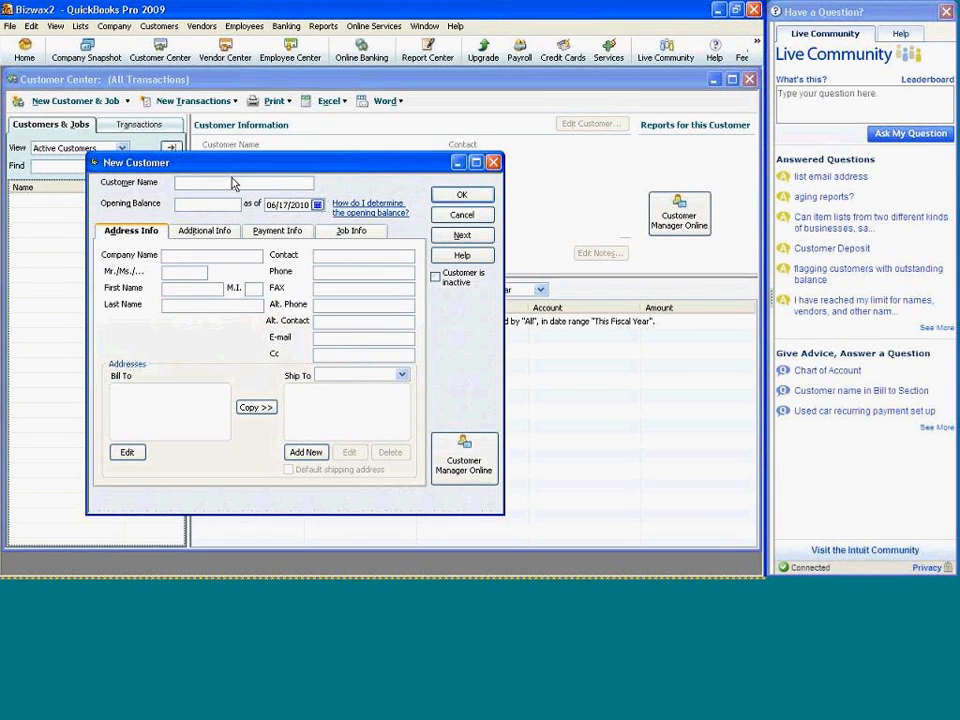
pyautogui.write('Ou')
pyautogui.click(215, 206)
pyautogui.write('0')
pyautogui.click(316, 206)
pyautogui.click(273, 221)
pyautogui.click(273, 221)
pyautogui.click(273, 221)
pyautogui.click(273, 221)
pyautogui.click(273, 221)
pyautogui.click(273, 221)
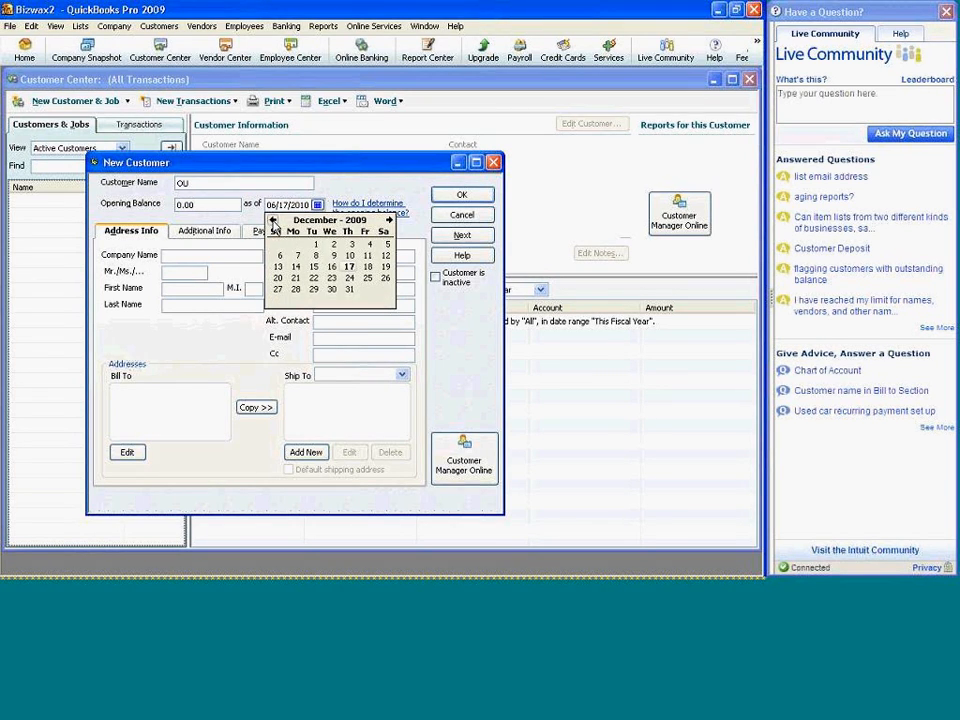
pyautogui.click(390, 219)
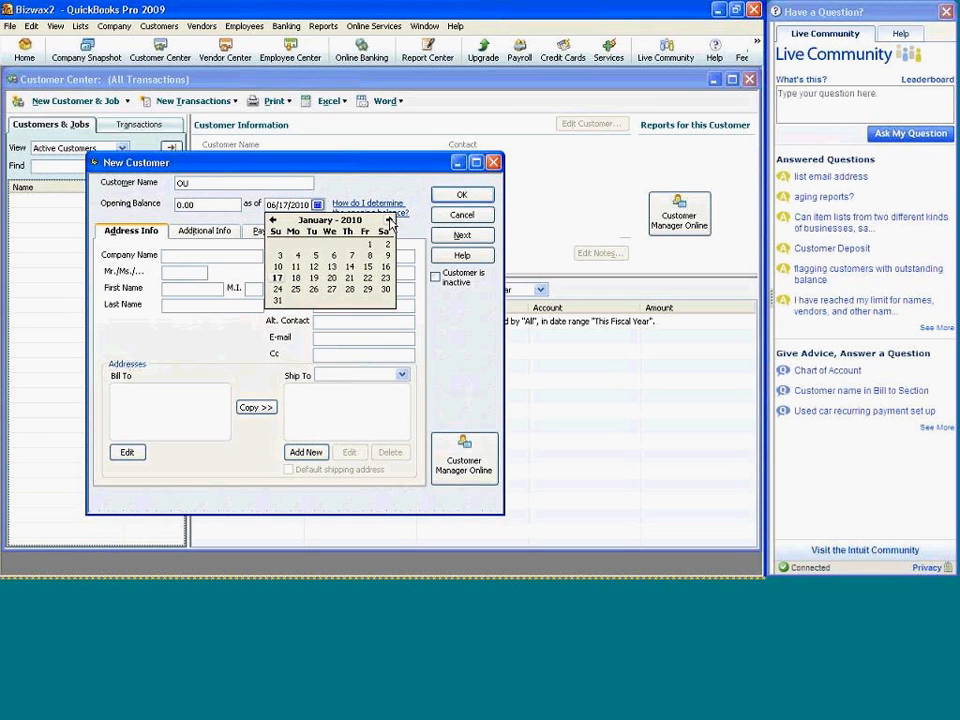
pyautogui.click(370, 244)
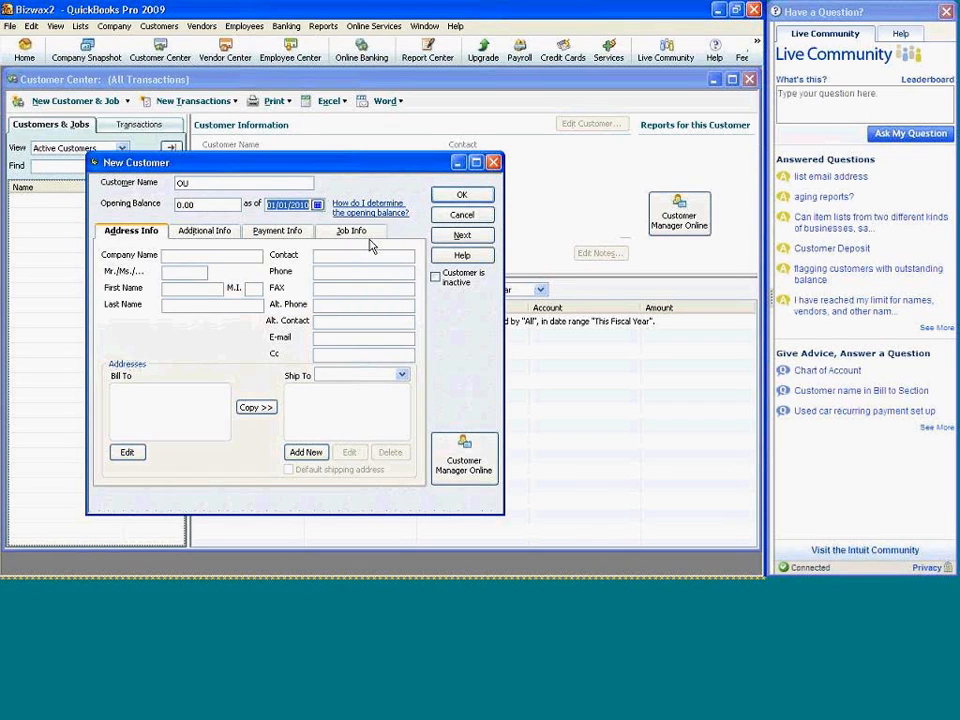
# Enter company name OU and the contact's title Mr. with first and last name.
pyautogui.click(221, 256)
pyautogui.write('OU')
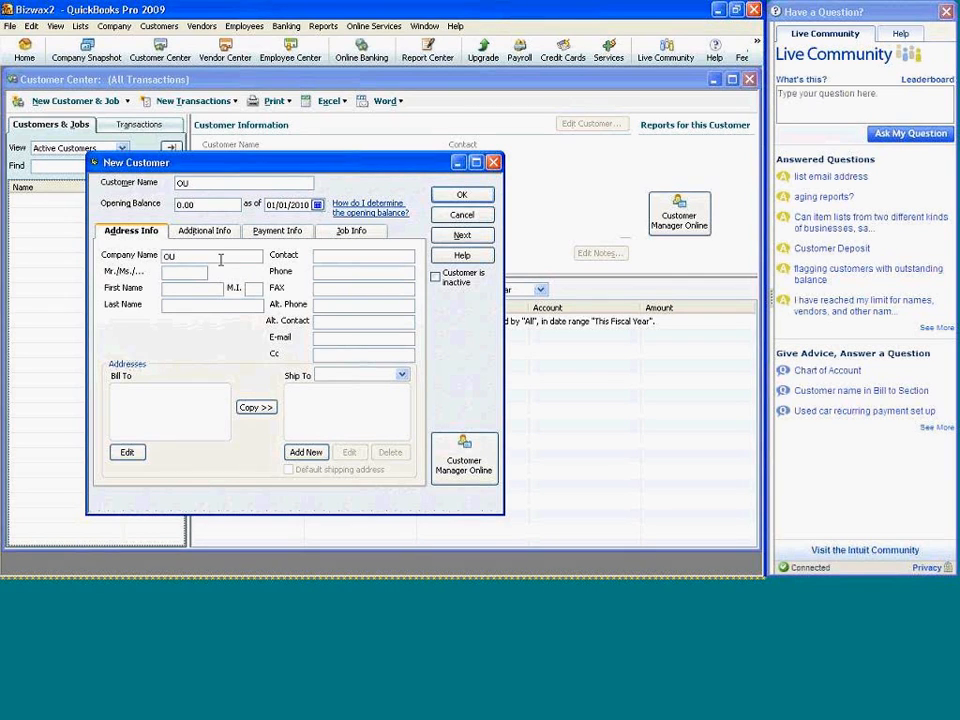
pyautogui.click(188, 273)
pyautogui.write('Mr')
pyautogui.click(188, 289)
pyautogui.write('Tom')
pyautogui.click(184, 304)
pyautogui.write('Jones')
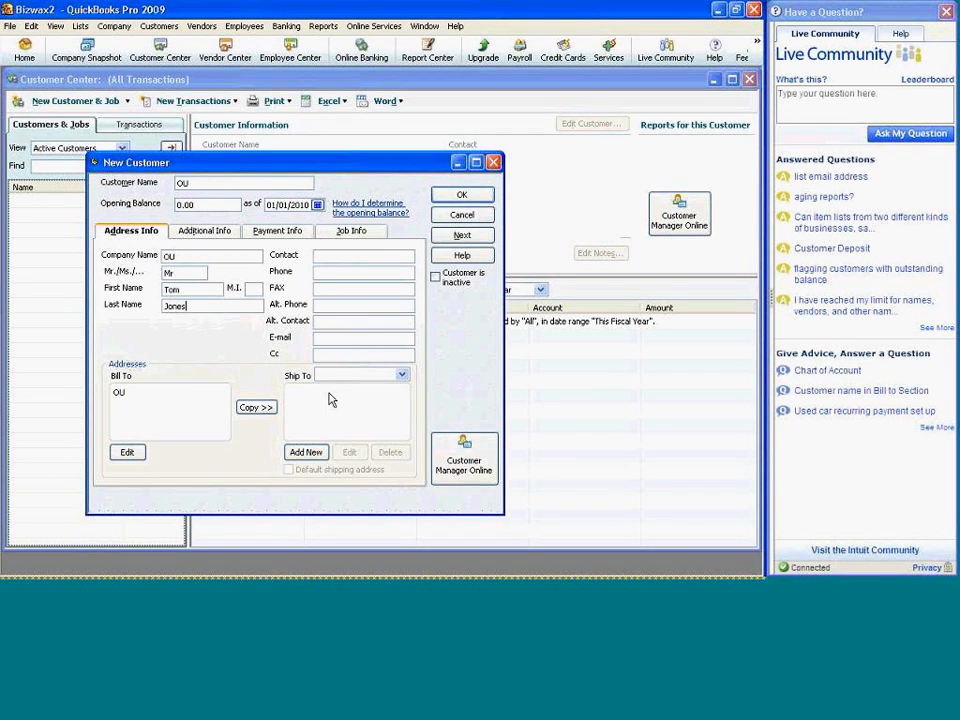
# Save customer OU and show the Customer Center's new transaction choices.
pyautogui.click(466, 198)
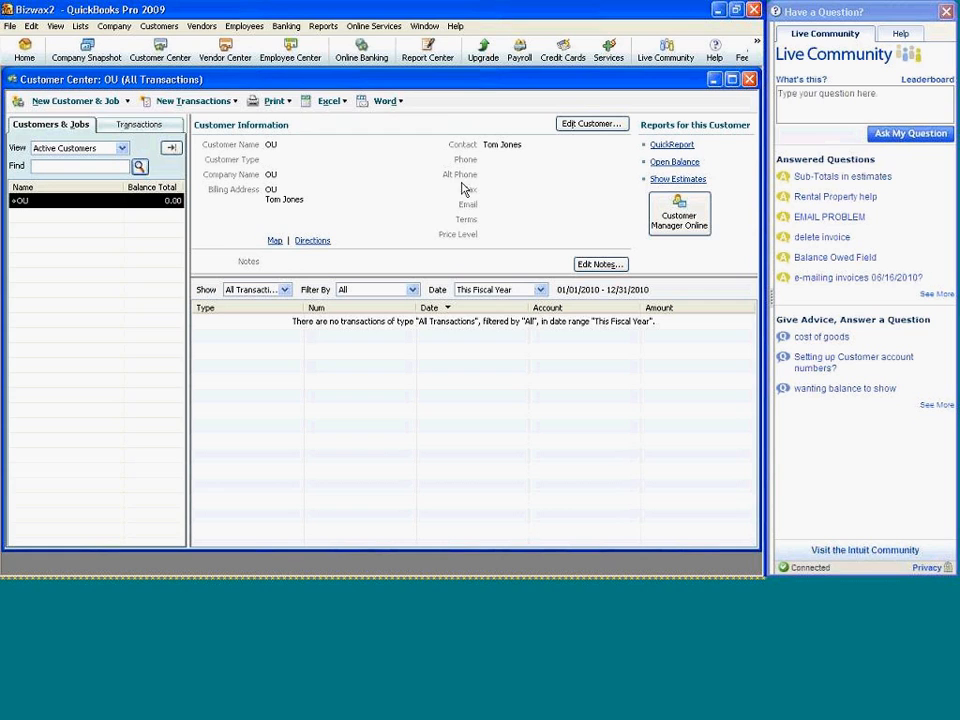
pyautogui.click(183, 102)
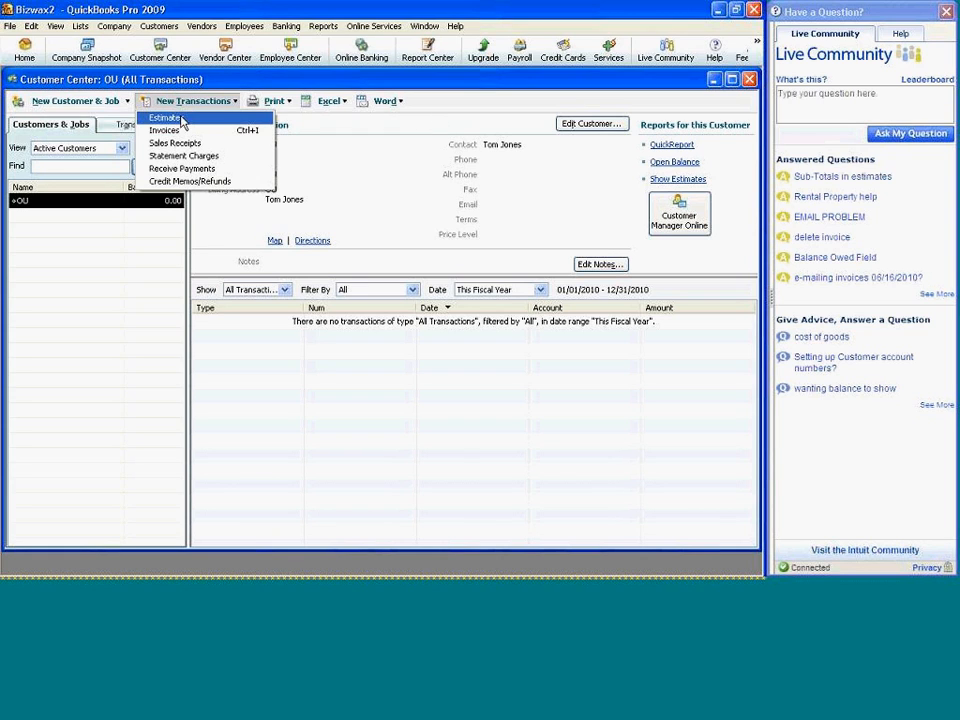
# Start estimate #1 for OU and choose < Add New > from the first line's item list.
pyautogui.click(183, 120)
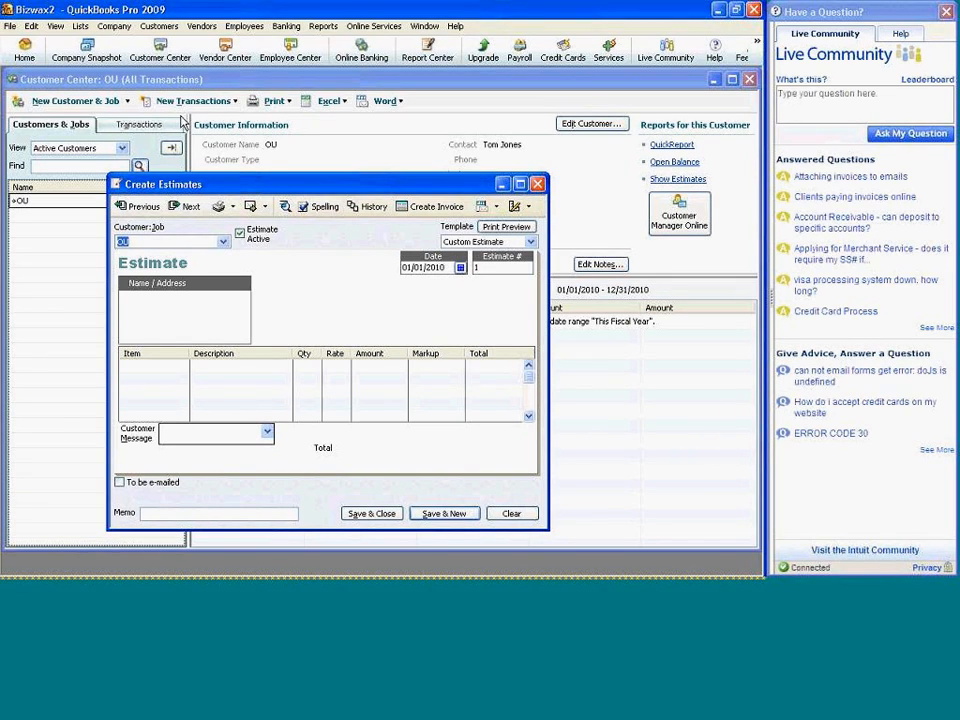
pyautogui.click(133, 362)
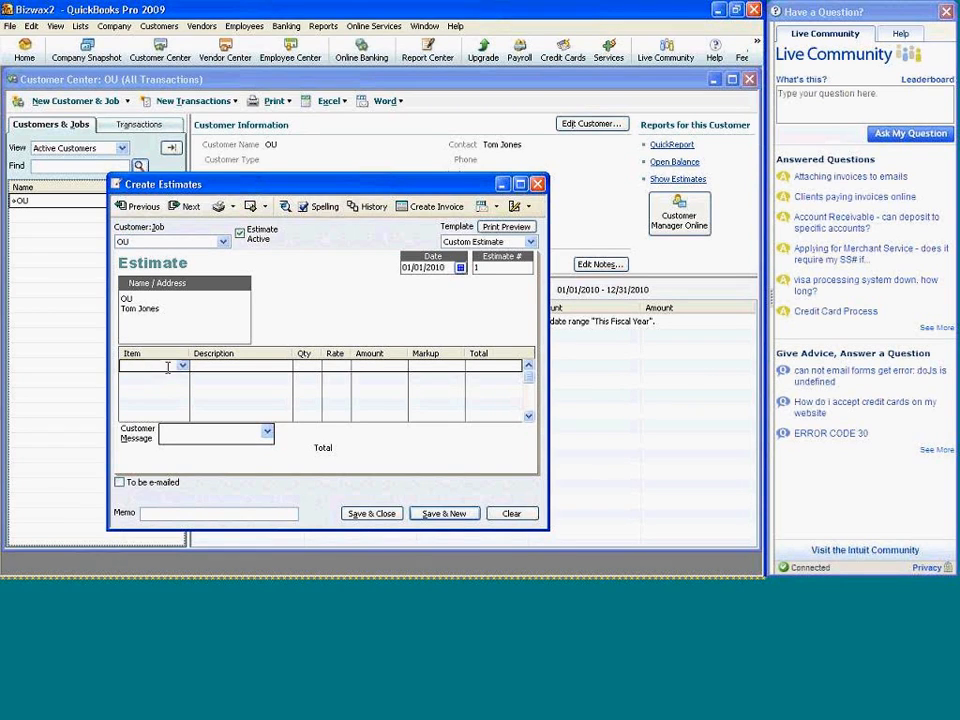
pyautogui.click(182, 367)
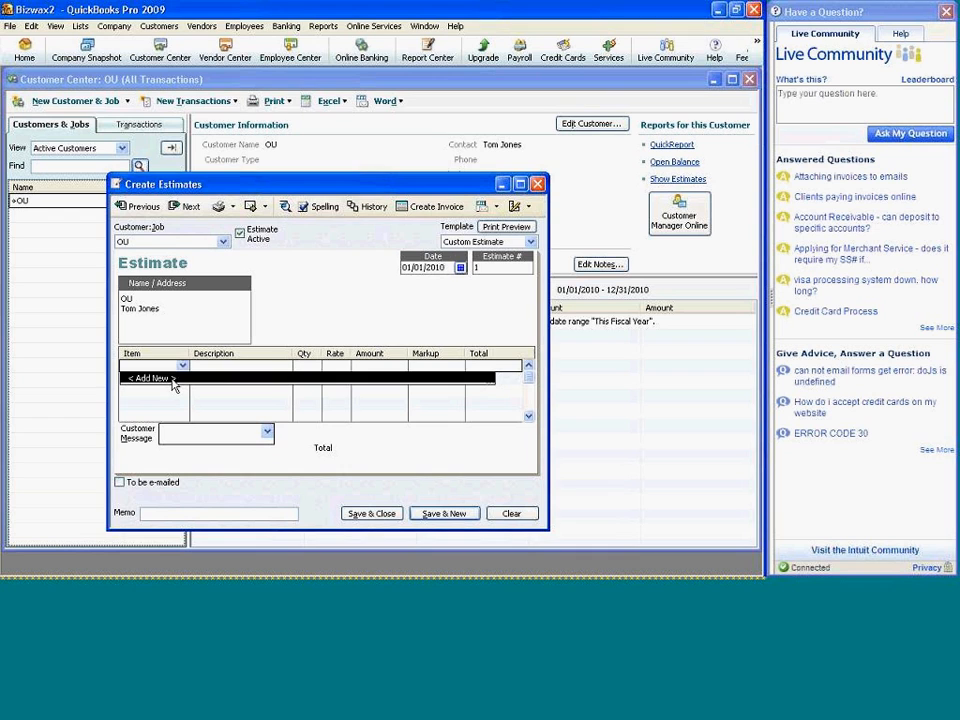
pyautogui.click(172, 381)
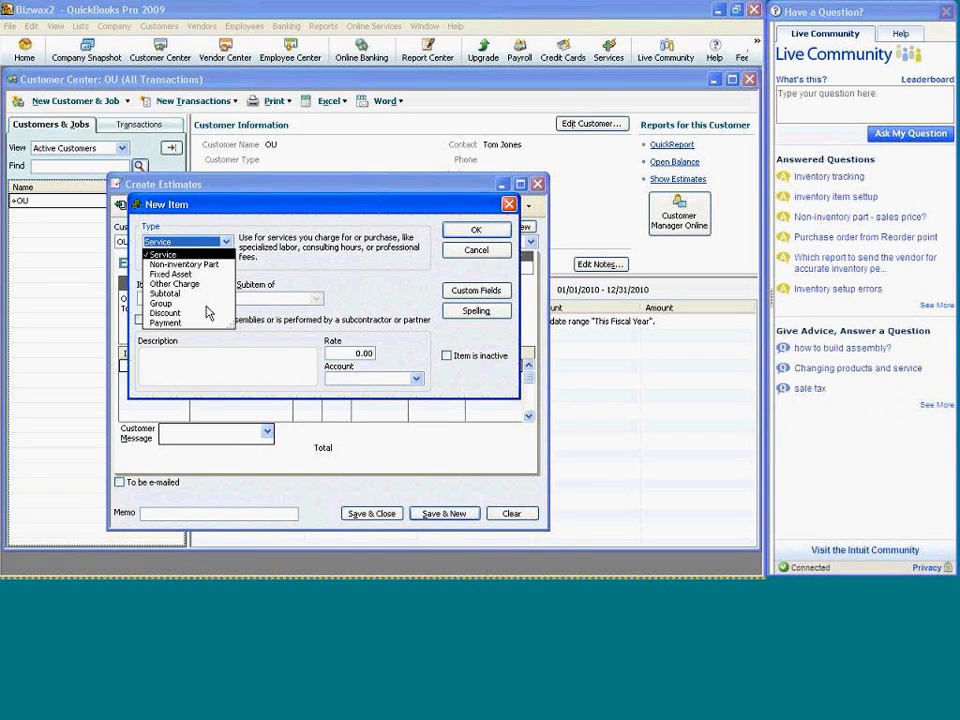
# Create service item 'Computer Service' at rate 50.00, assigned to the Consulting Income account.
pyautogui.click(202, 257)
pyautogui.click(183, 299)
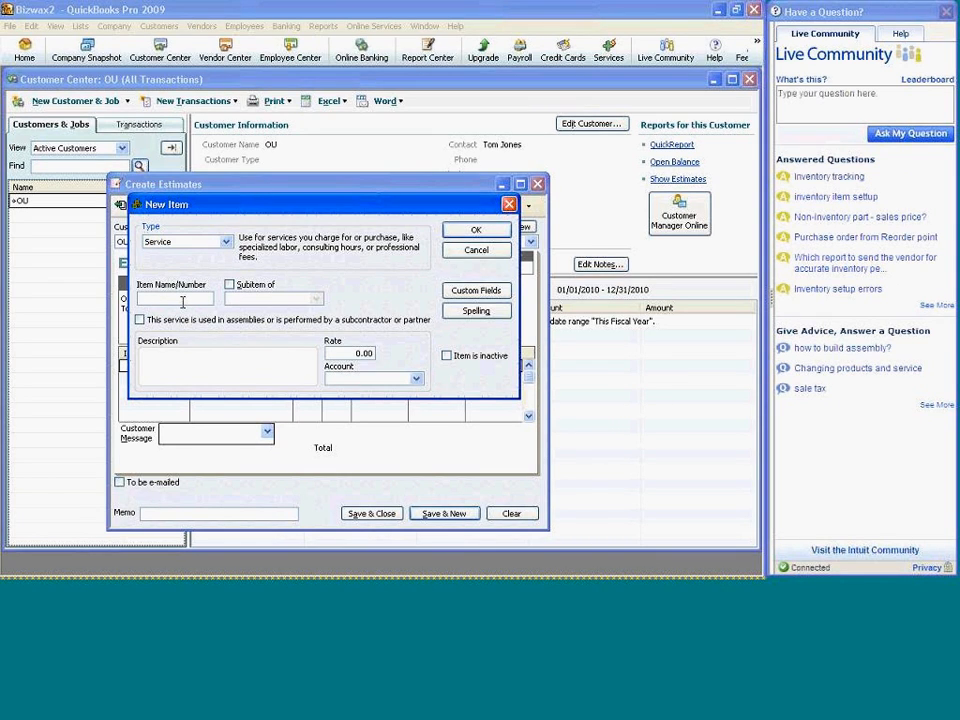
pyautogui.write('Computer')
pyautogui.write(' Server')
pyautogui.press('BackSpace')
pyautogui.press('BackSpace')
pyautogui.write('ice')
pyautogui.click(358, 352)
pyautogui.write('50')
pyautogui.click(472, 232)
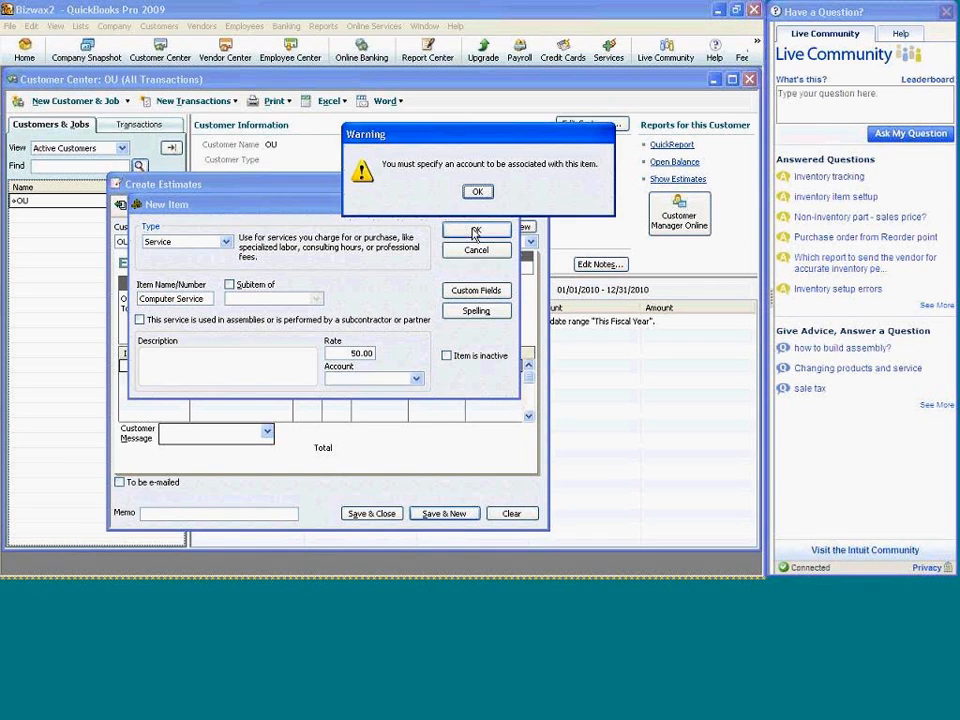
pyautogui.click(476, 192)
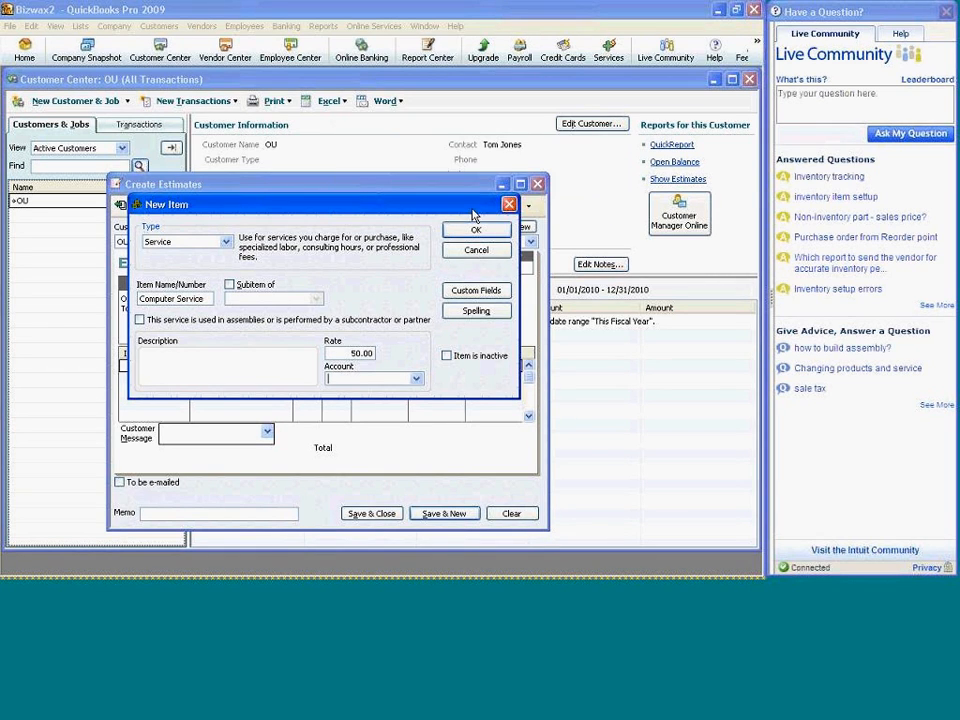
pyautogui.click(415, 379)
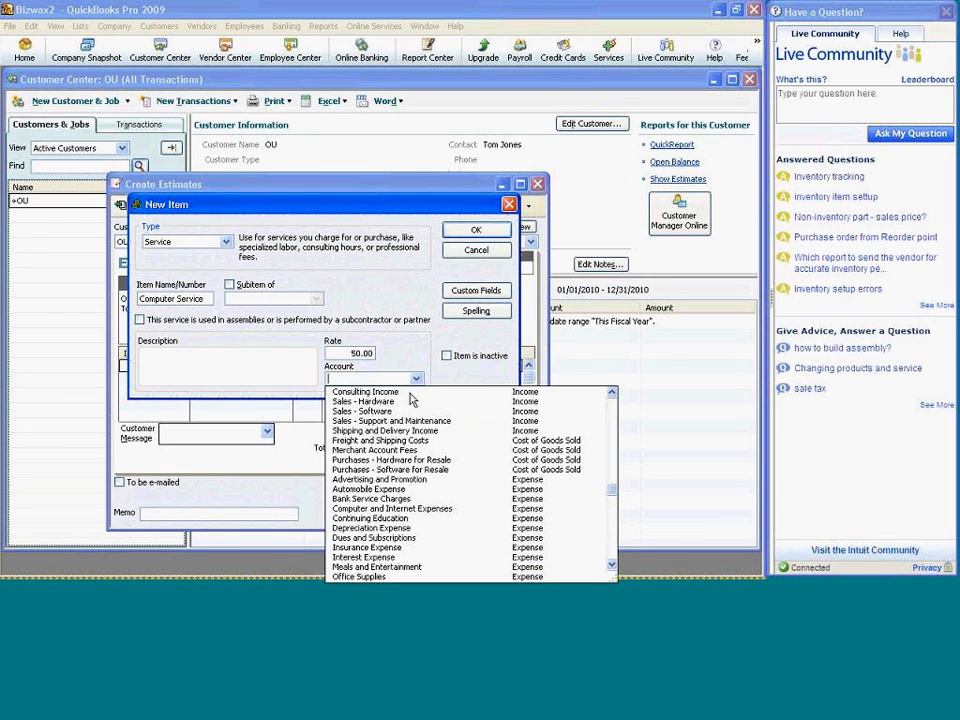
pyautogui.click(410, 394)
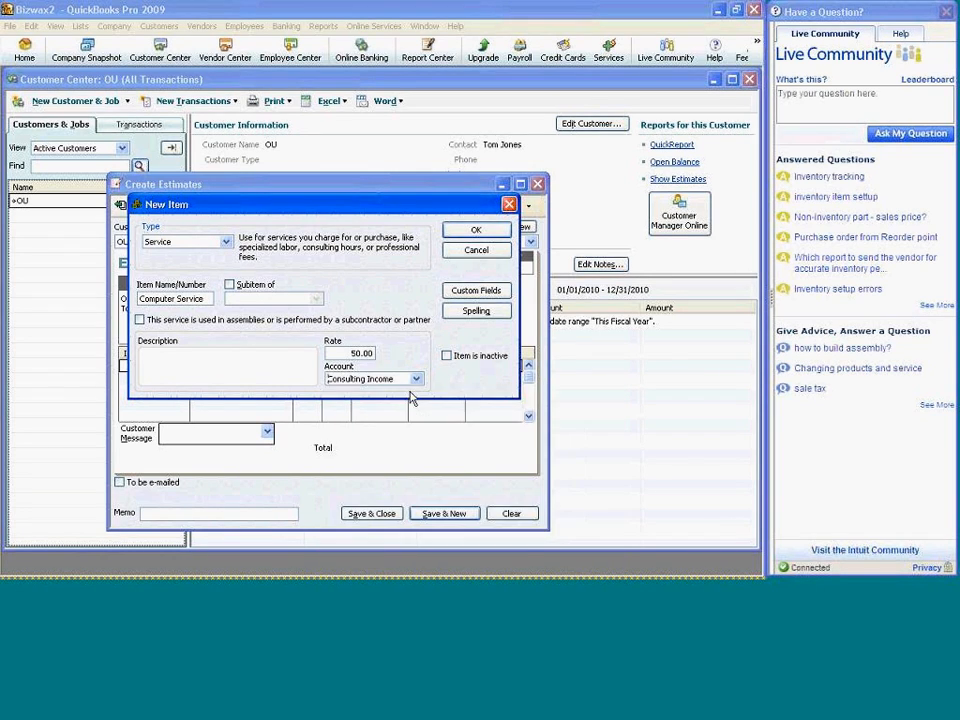
pyautogui.click(484, 235)
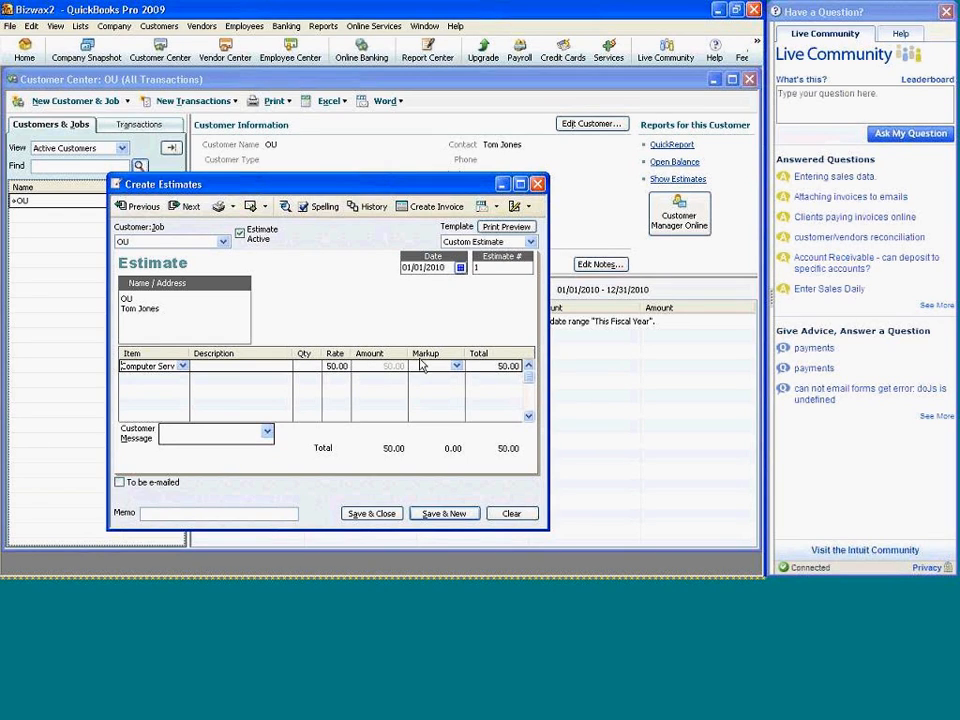
# Change the estimate line total to 500.00 and save the past-dated estimate.
pyautogui.click(511, 366)
pyautogui.press('BackSpace')
pyautogui.press('BackSpace')
pyautogui.press('BackSpace')
pyautogui.write('5')
pyautogui.click(383, 516)
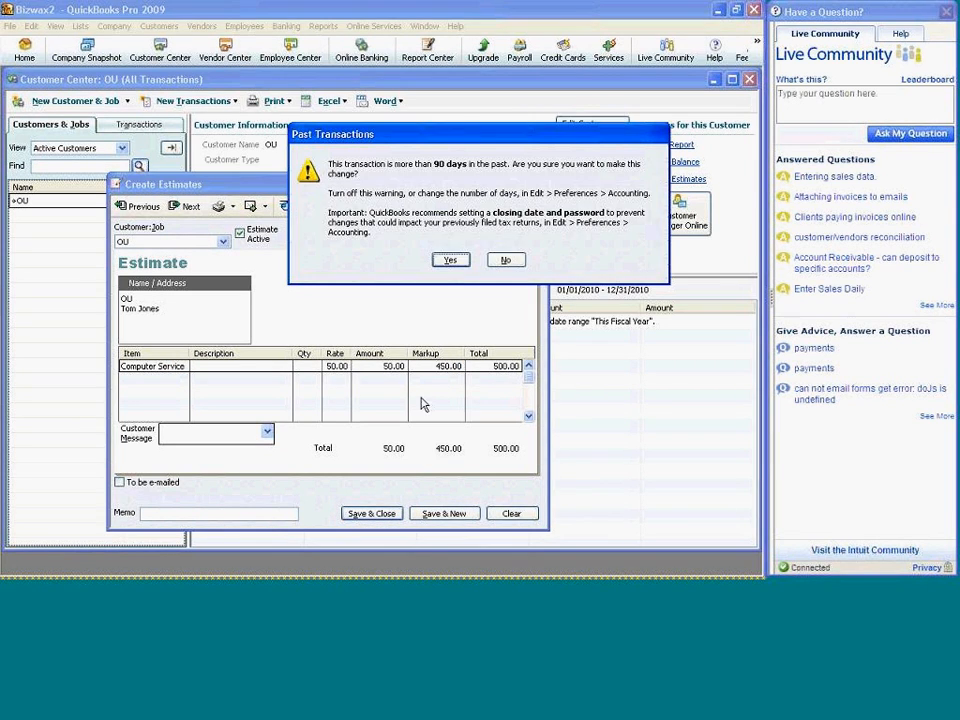
pyautogui.click(449, 262)
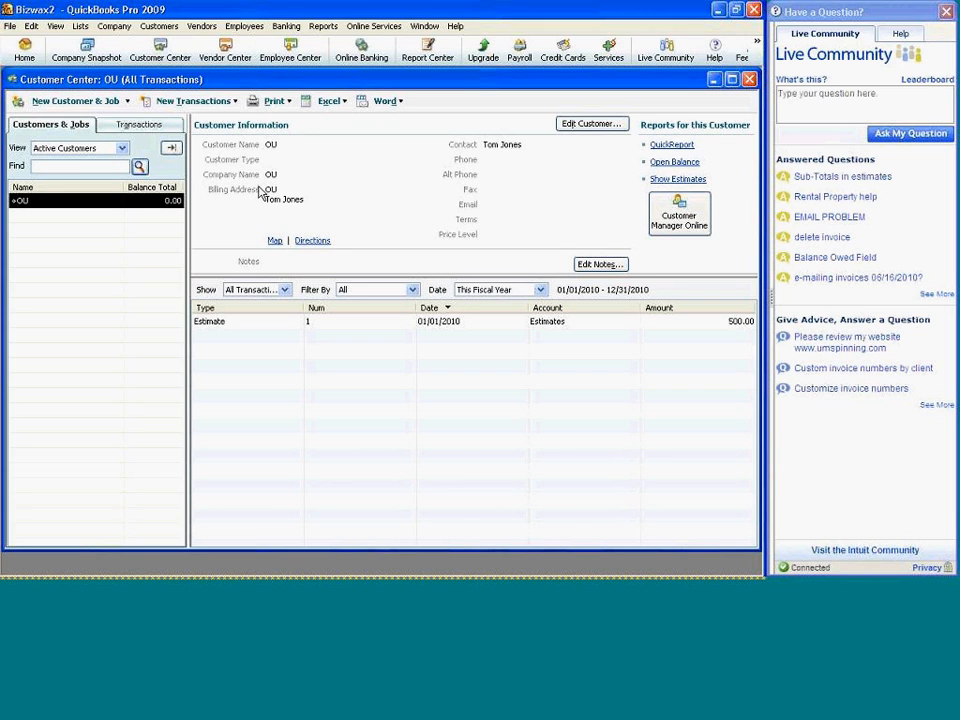
# Show the Invoices list under the Customer Center's Transactions tab.
pyautogui.click(150, 127)
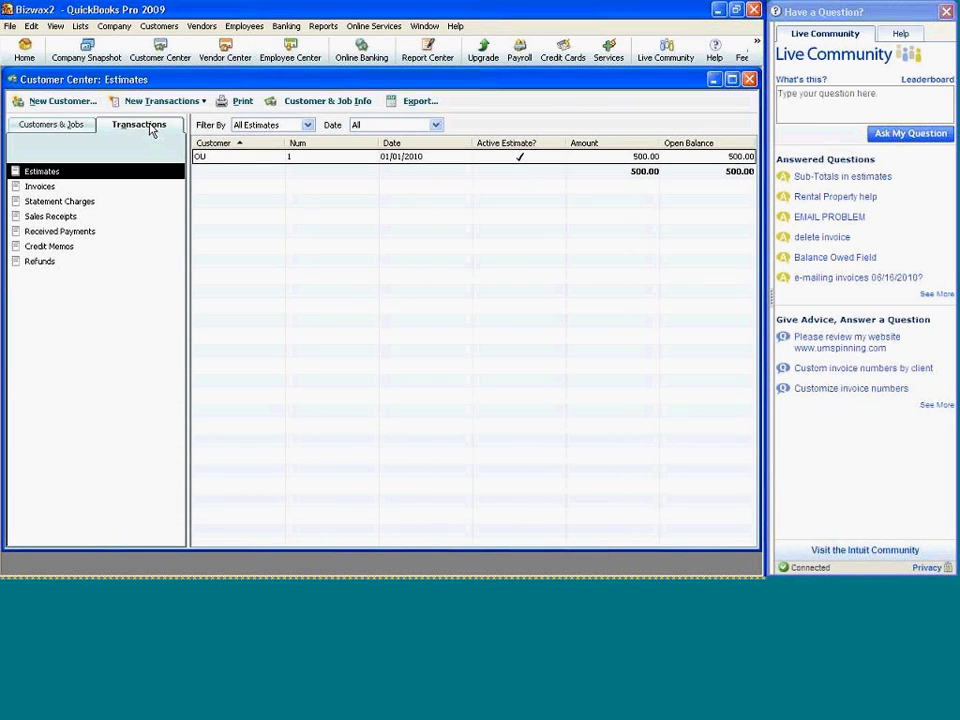
pyautogui.click(40, 186)
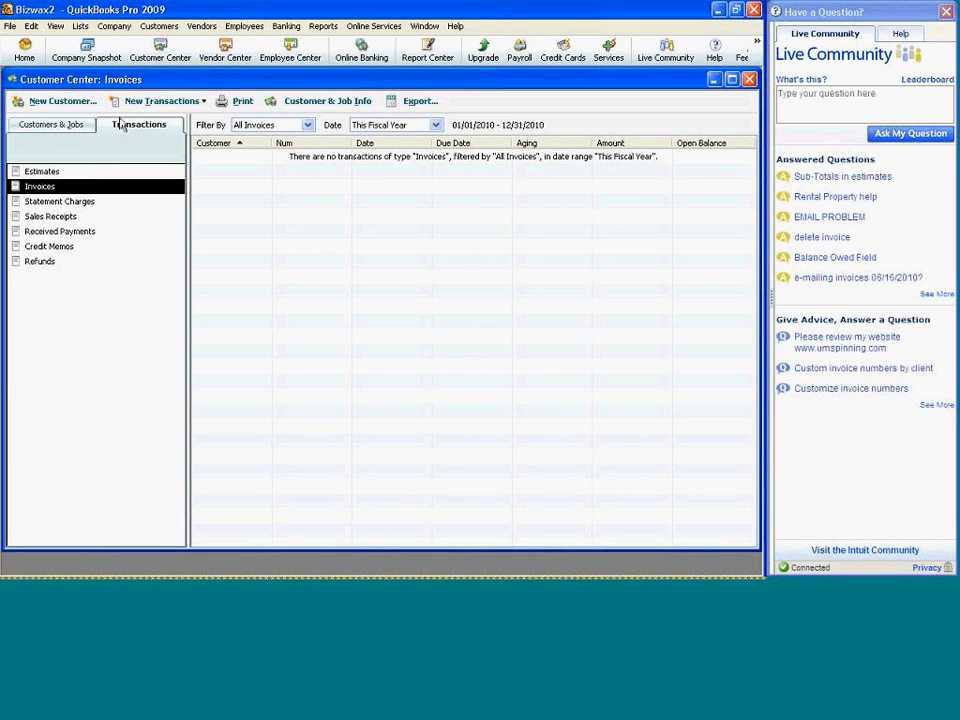
pyautogui.click(145, 104)
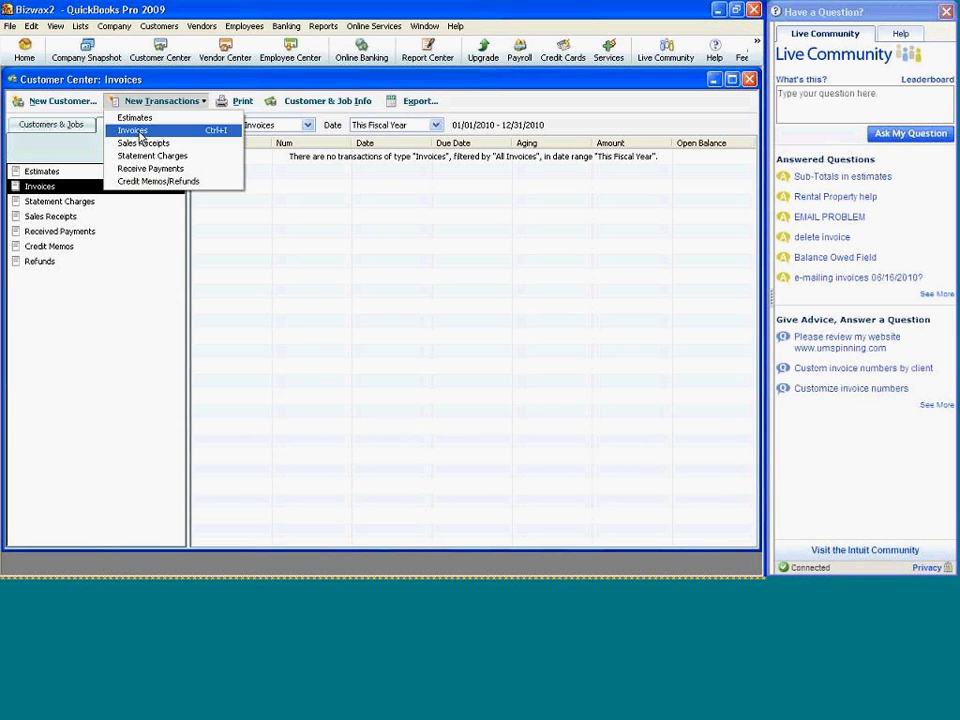
# Start invoice #1 billed to OU, dismissing the Available Estimates prompt.
pyautogui.click(140, 136)
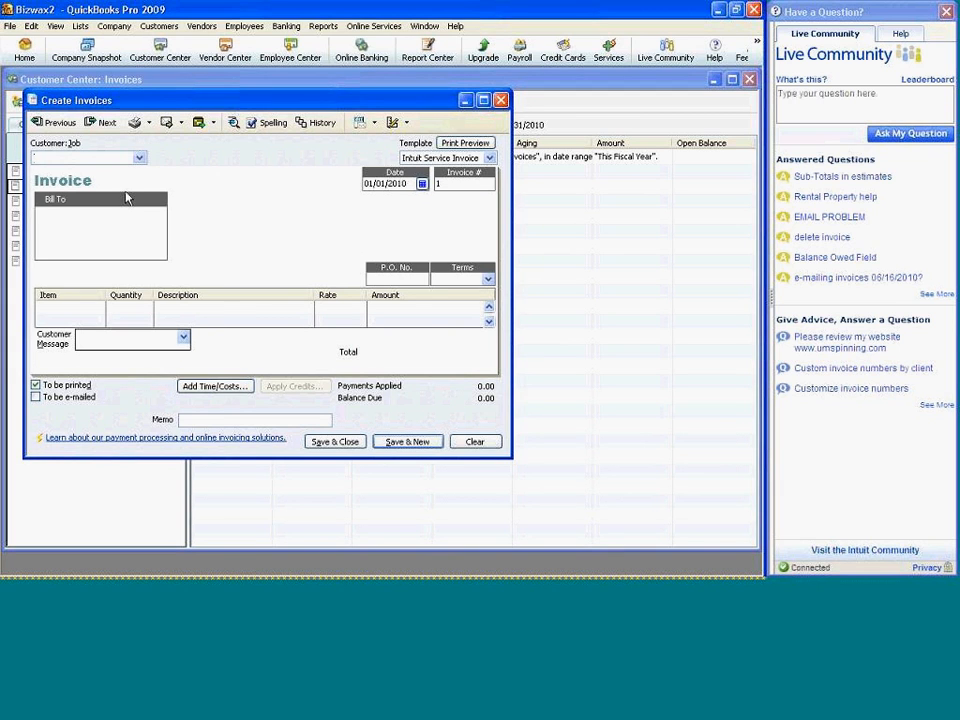
pyautogui.click(139, 157)
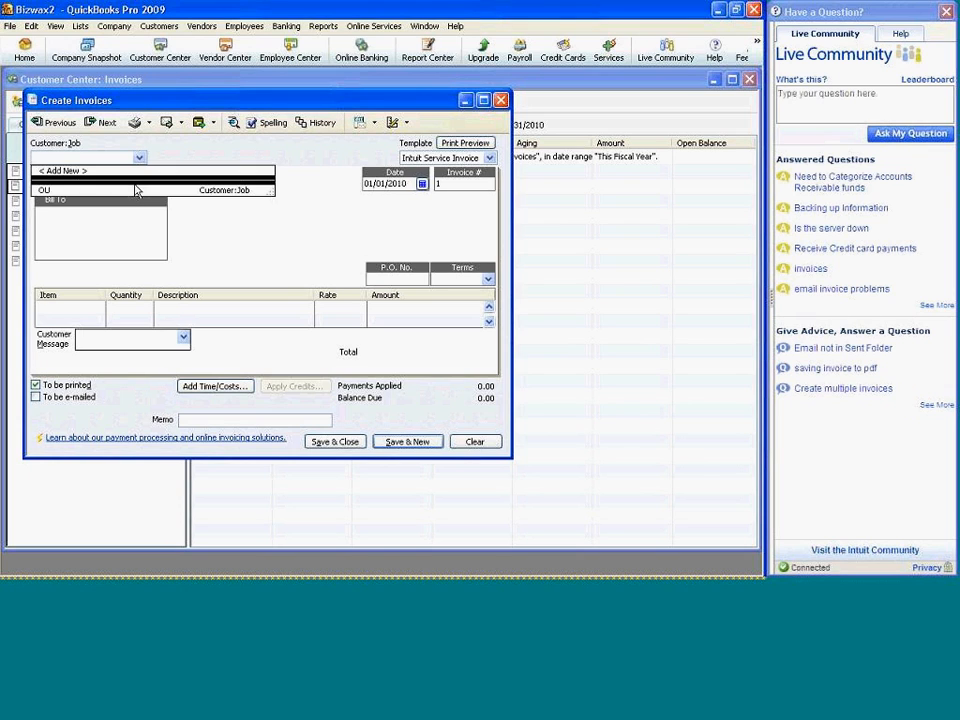
pyautogui.click(137, 190)
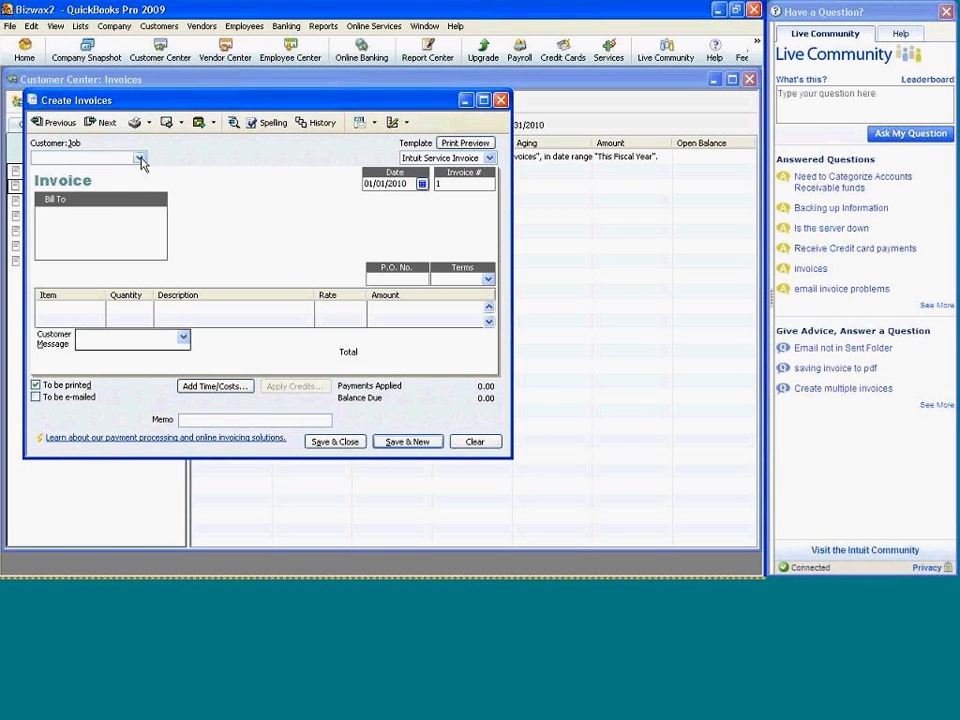
pyautogui.click(140, 157)
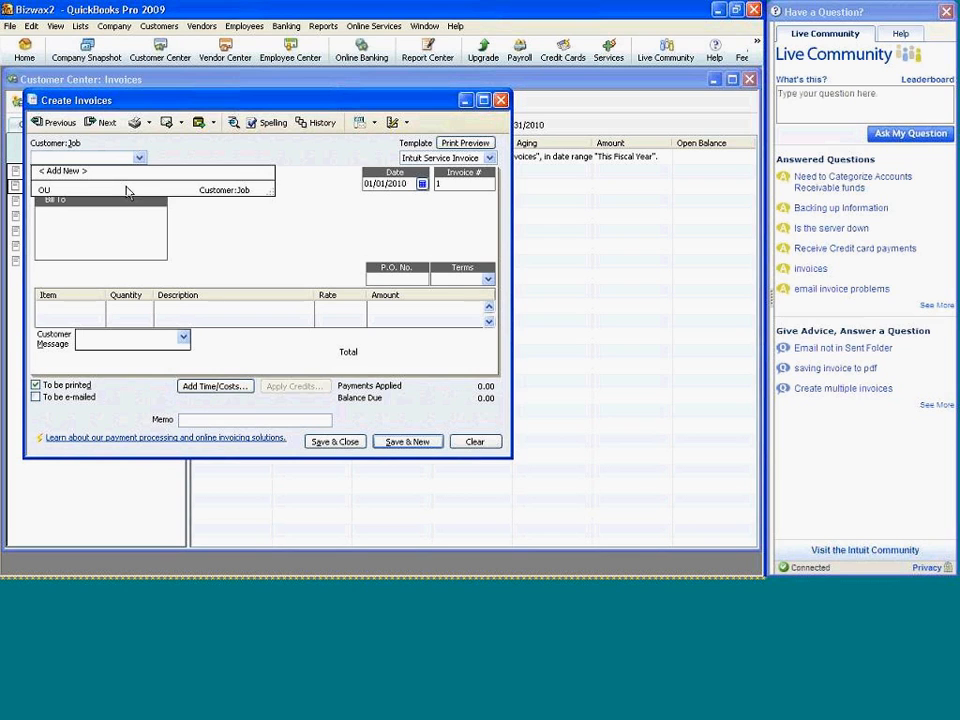
pyautogui.click(127, 190)
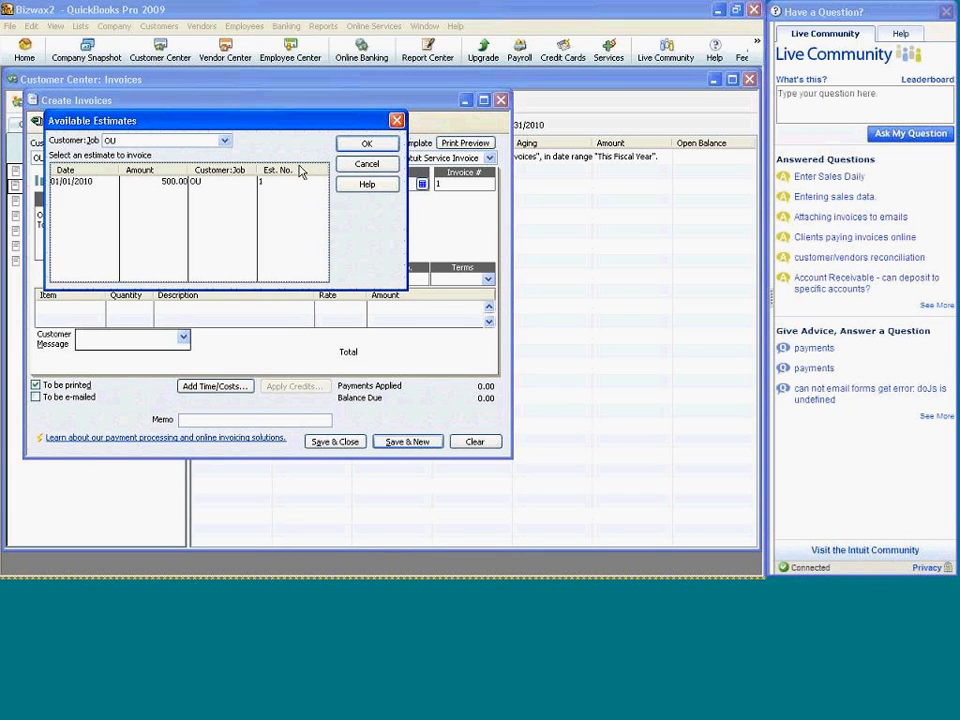
pyautogui.click(365, 145)
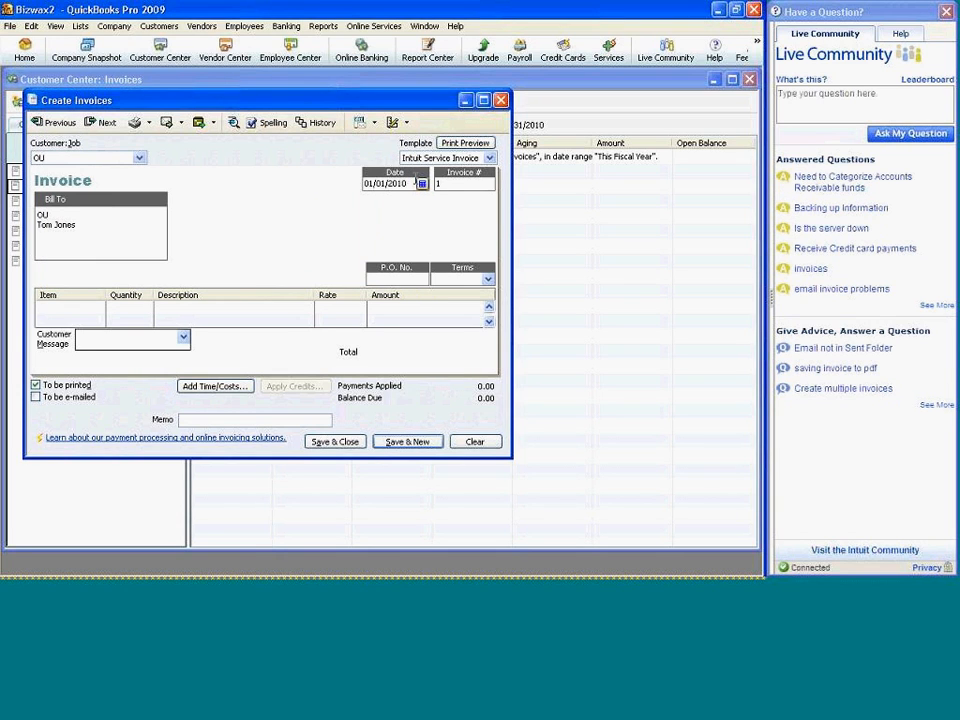
# Date the OU invoice 01/31/2010, bill Computer Service at 550.00, and save it.
pyautogui.click(422, 184)
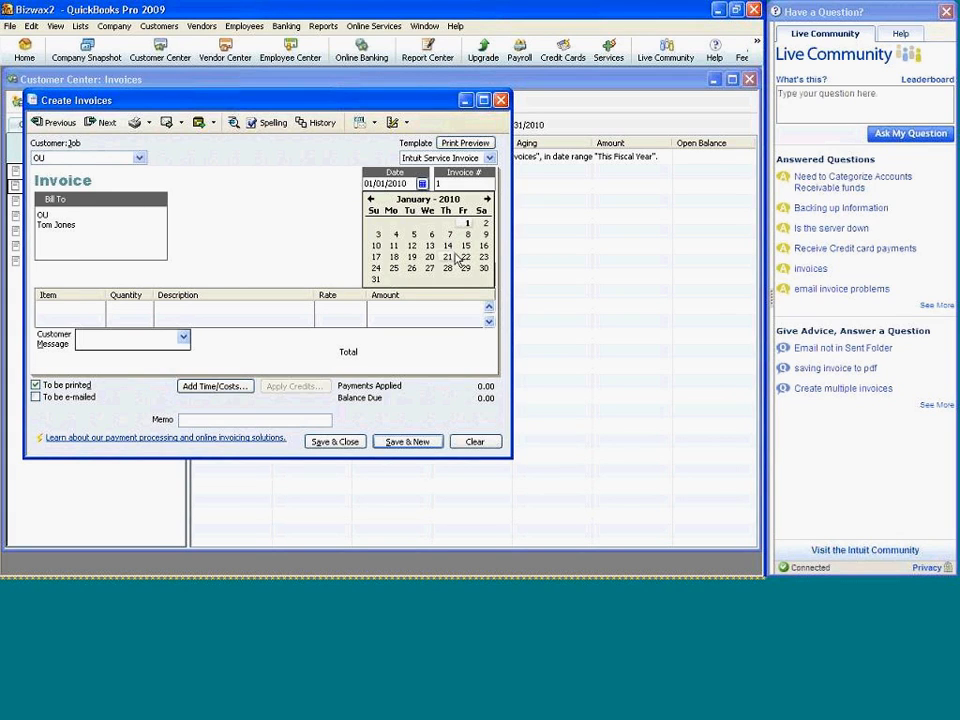
pyautogui.click(376, 280)
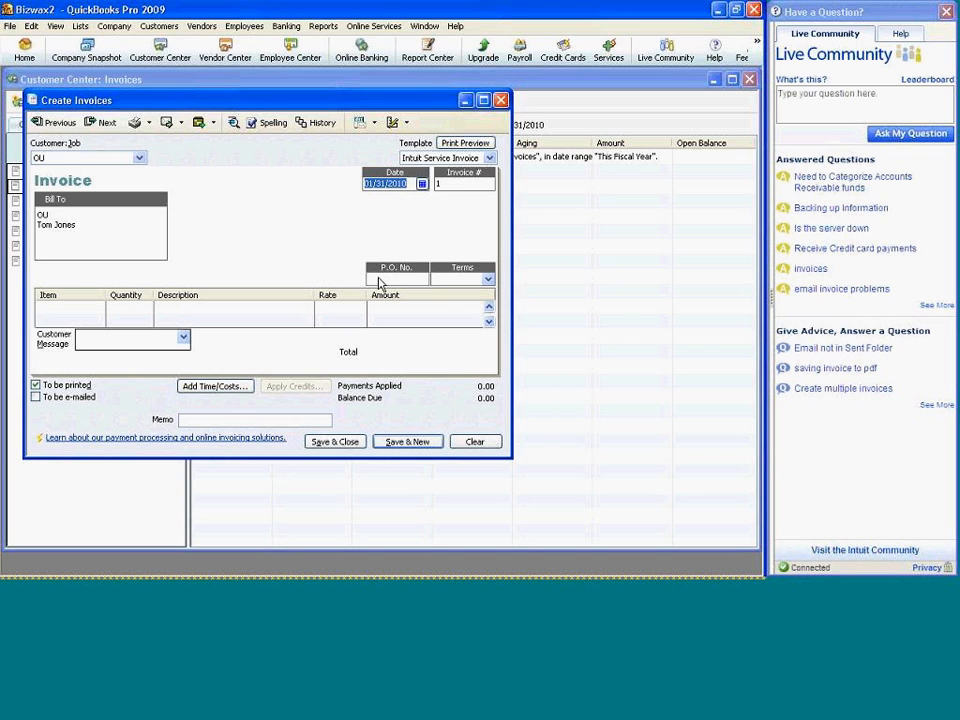
pyautogui.click(101, 308)
pyautogui.click(99, 309)
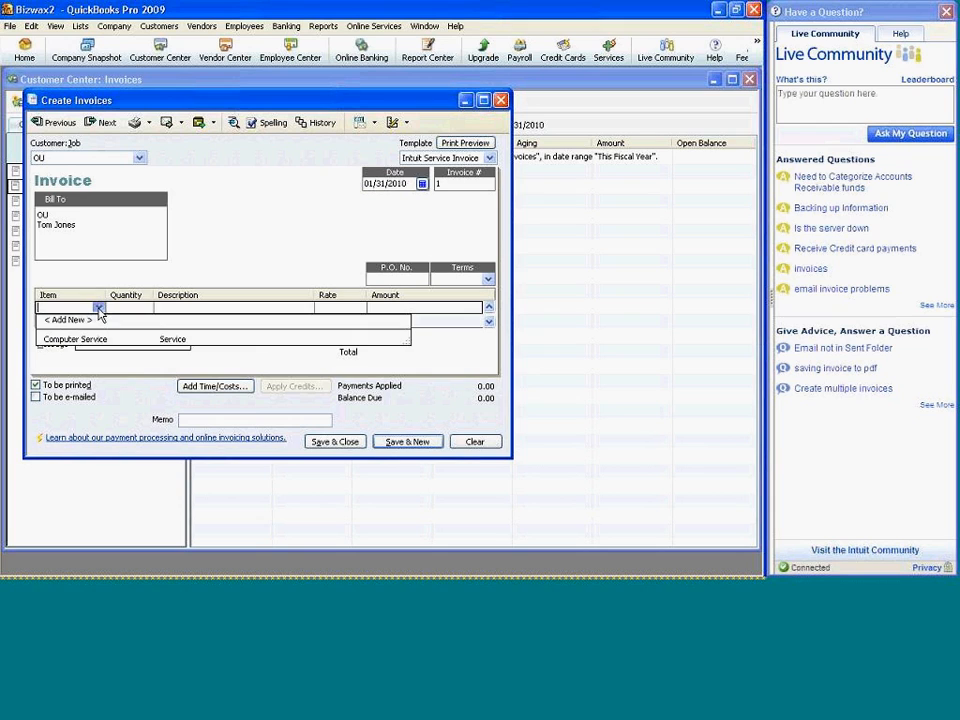
pyautogui.click(104, 338)
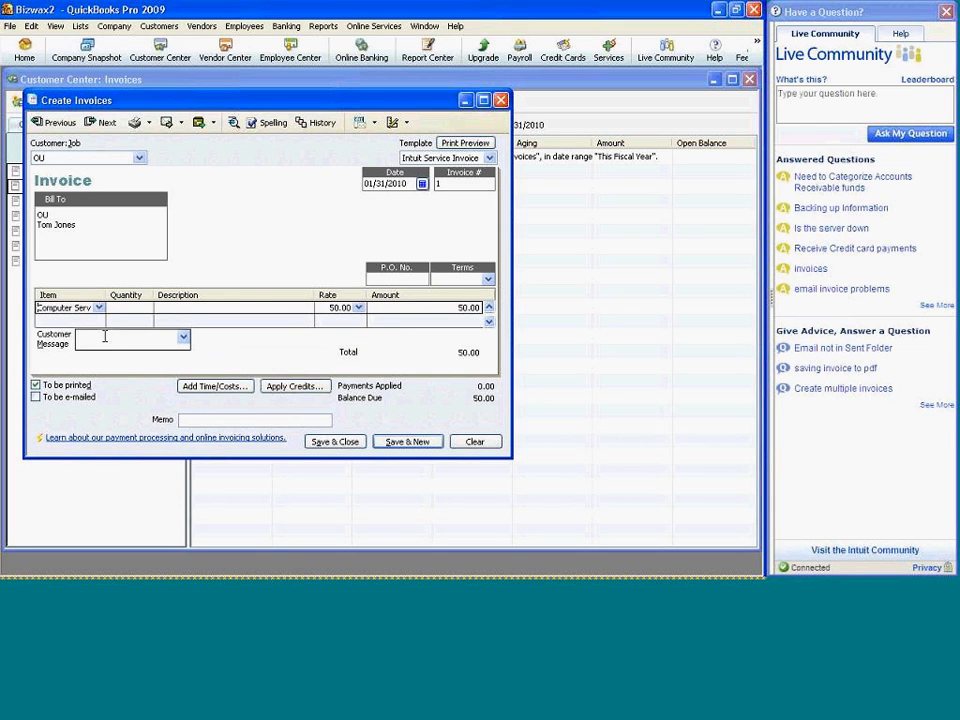
pyautogui.click(440, 307)
pyautogui.click(340, 442)
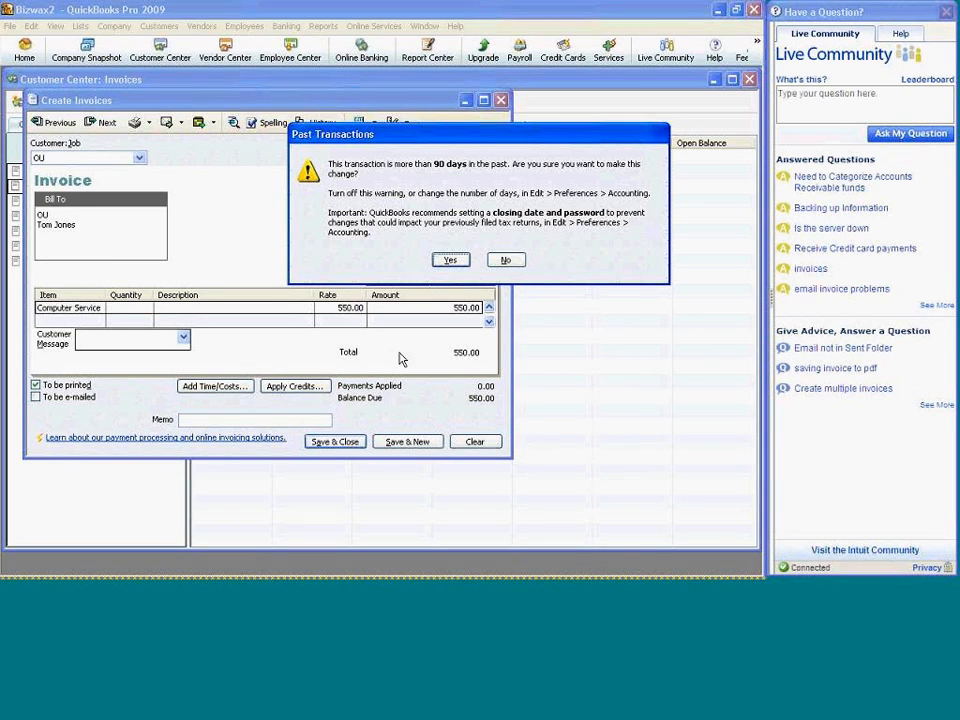
pyautogui.click(450, 260)
pyautogui.click(355, 444)
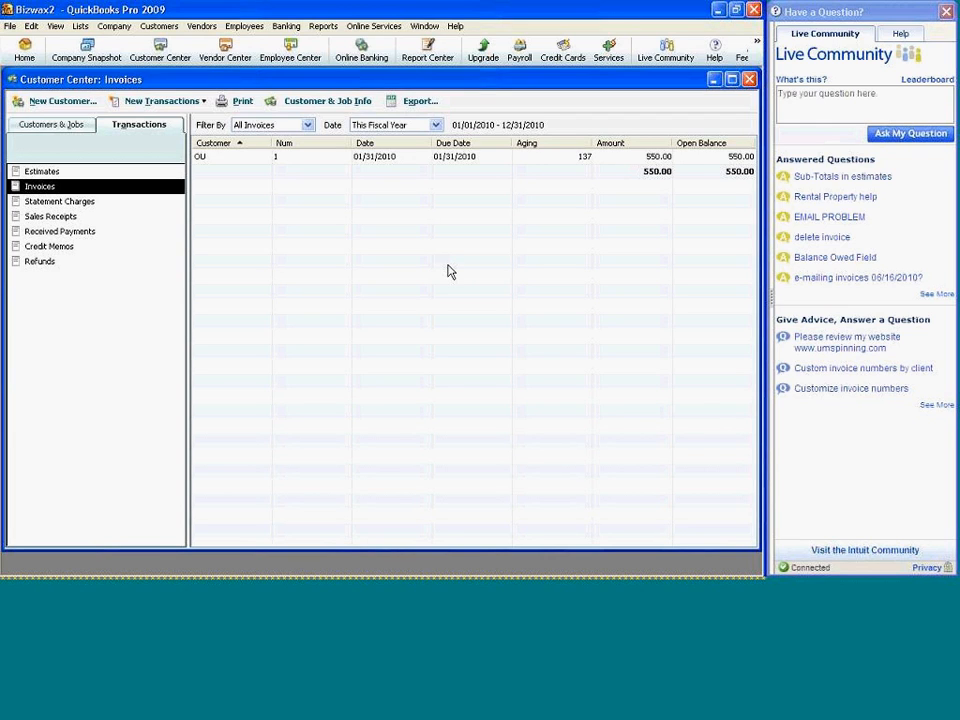
# Start a new customer for the doctor with a 0.00 opening balance as of 01/01/2010.
pyautogui.click(63, 101)
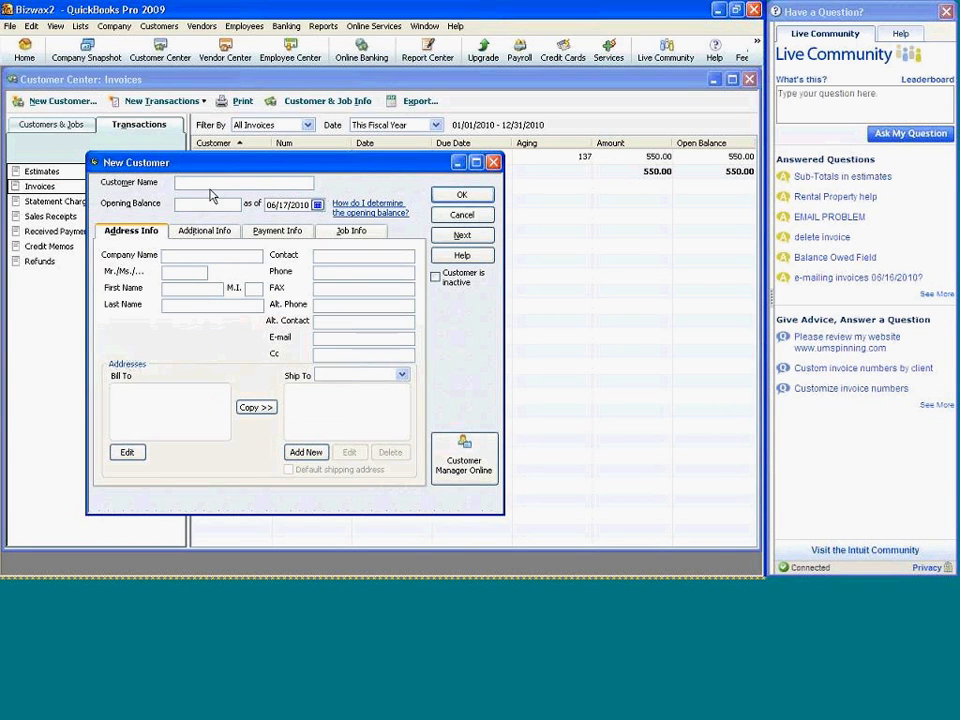
pyautogui.write('Dr. SMith')
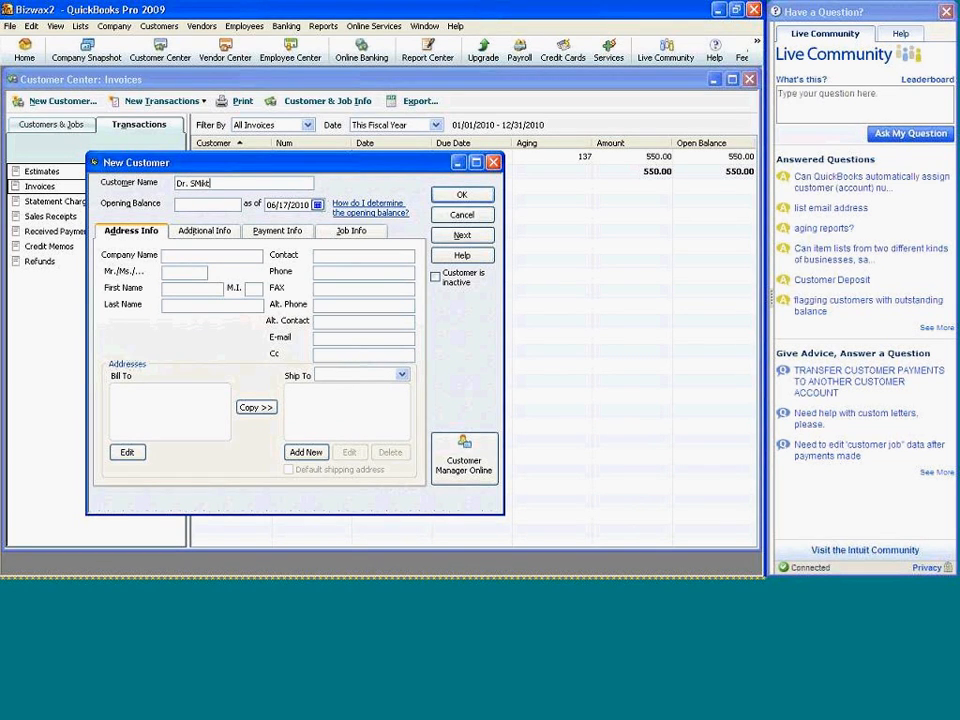
pyautogui.press('BackSpace')
pyautogui.write('mith')
pyautogui.click(231, 205)
pyautogui.write('0')
pyautogui.click(316, 205)
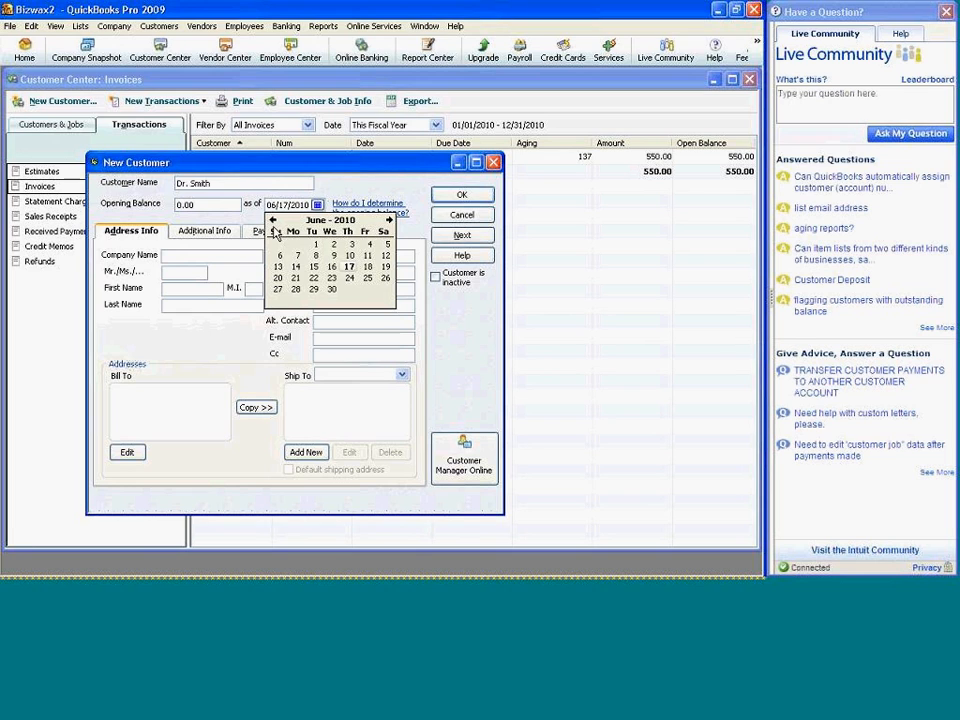
pyautogui.click(273, 220)
pyautogui.click(273, 220)
pyautogui.click(273, 220)
pyautogui.click(273, 220)
pyautogui.click(273, 220)
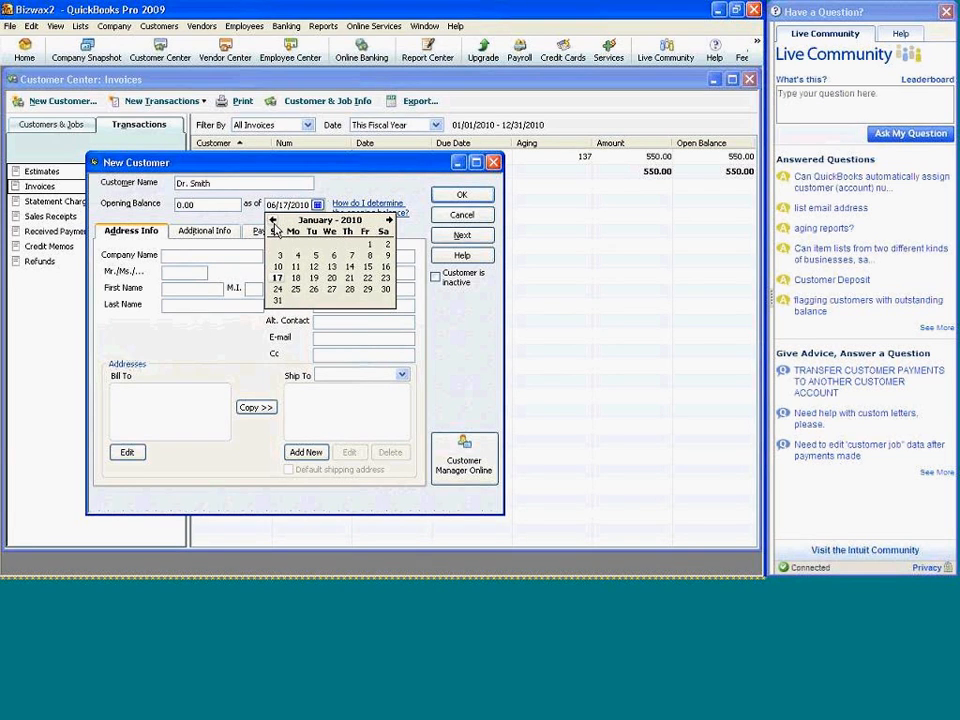
pyautogui.click(368, 244)
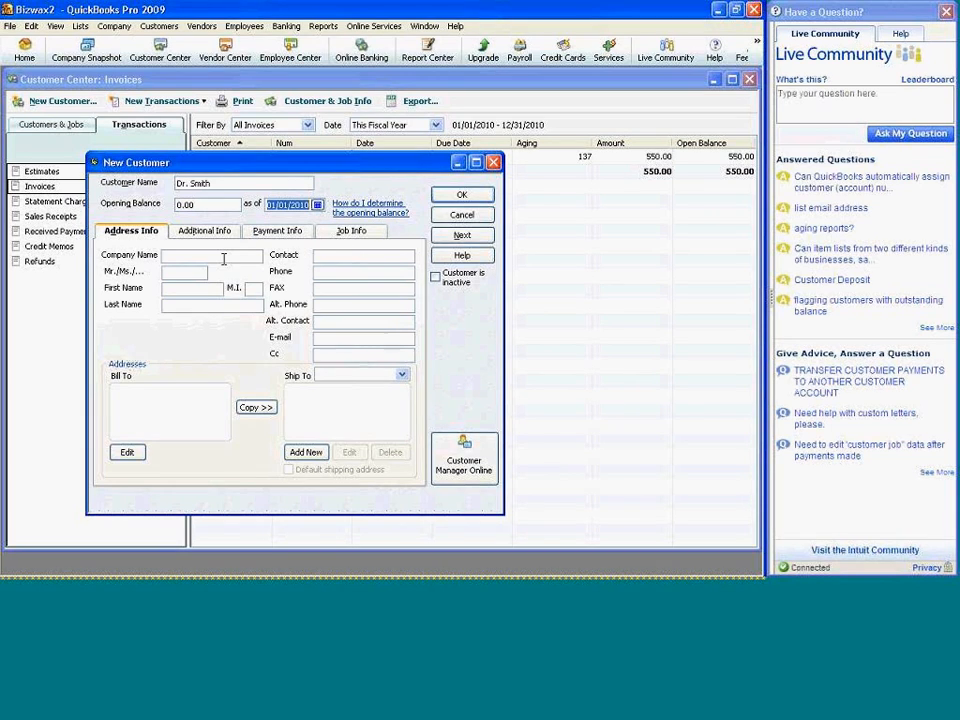
# Enter the company name, title Dr, and the contact's first and last name, then save.
pyautogui.click(224, 259)
pyautogui.write('SM')
pyautogui.press('BackSpace')
pyautogui.write('moth')
pyautogui.press('BackSpace')
pyautogui.press('BackSpace')
pyautogui.press('BackSpace')
pyautogui.write('i')
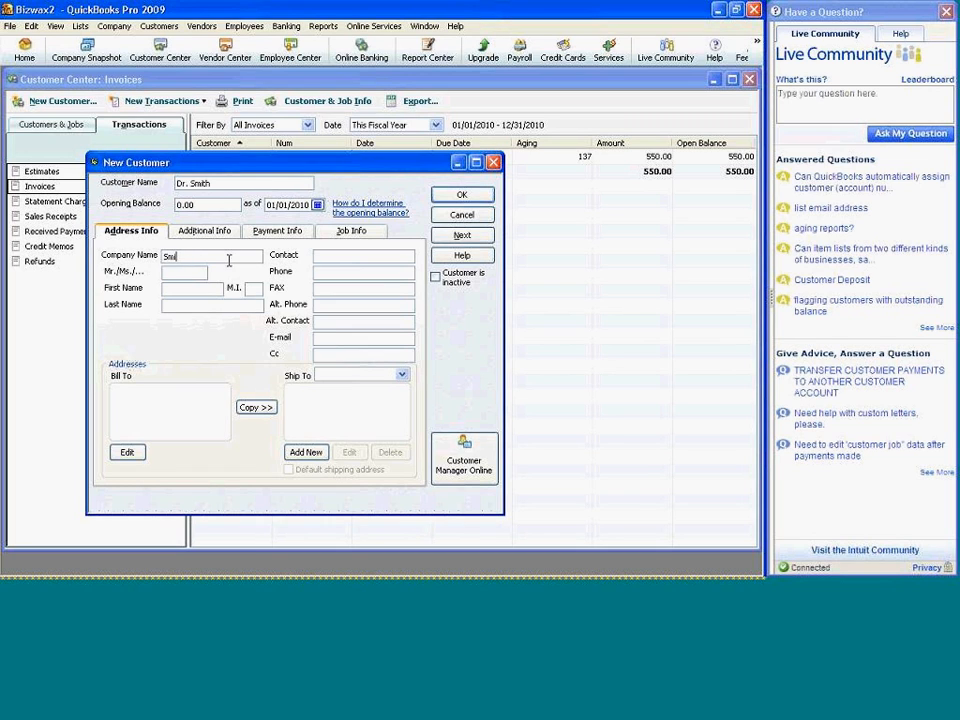
pyautogui.write('th Medical')
pyautogui.click(204, 272)
pyautogui.write('Dr')
pyautogui.click(202, 289)
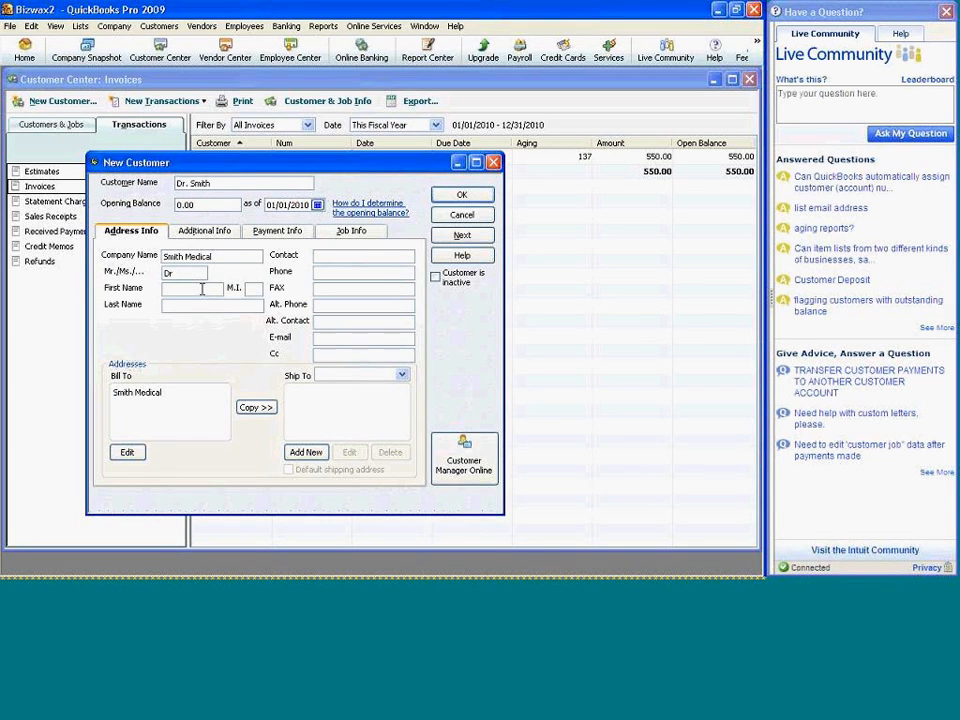
pyautogui.write('Joh')
pyautogui.press('BackSpace')
pyautogui.press('BackSpace')
pyautogui.write('im')
pyautogui.click(187, 307)
pyautogui.write('Smith')
pyautogui.click(466, 196)
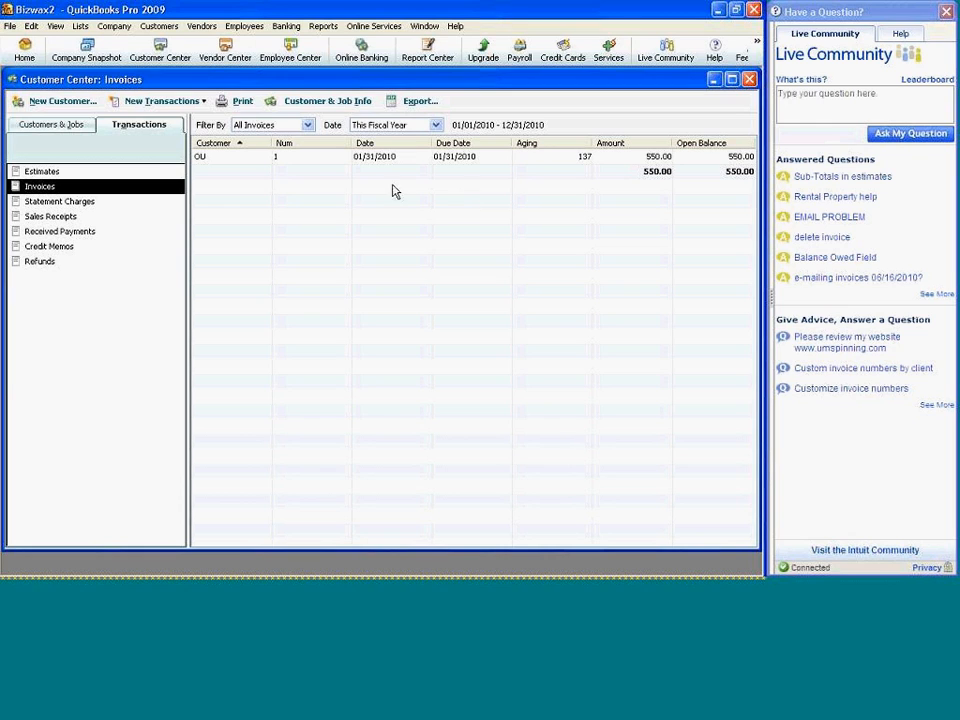
# Start a new invoice dated 03/31/2010 with a 550.00 Computer Service line.
pyautogui.click(165, 103)
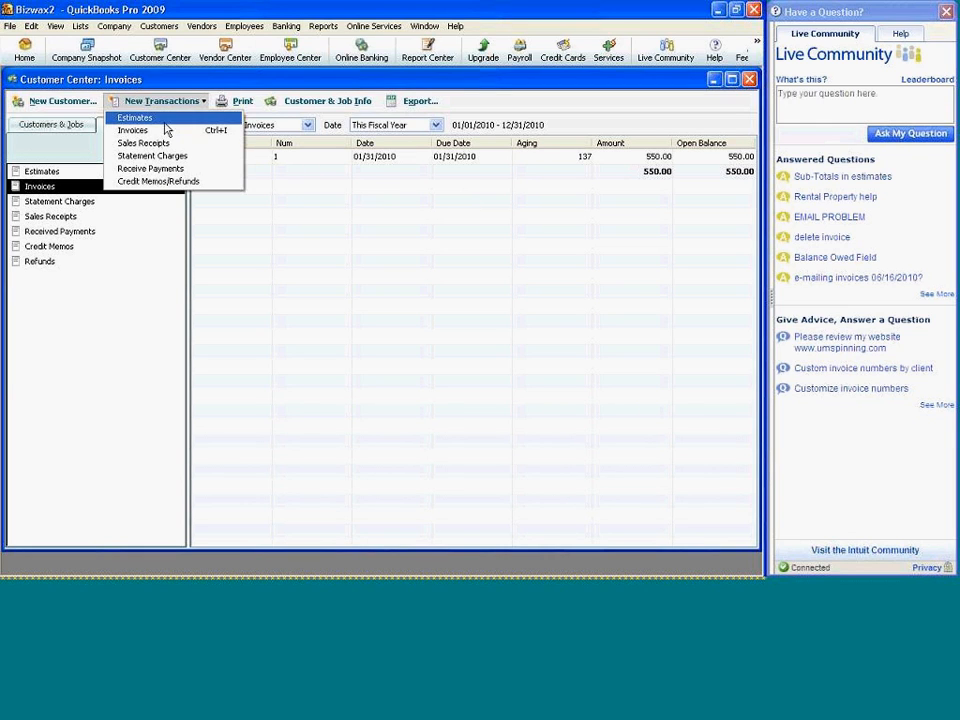
pyautogui.click(166, 131)
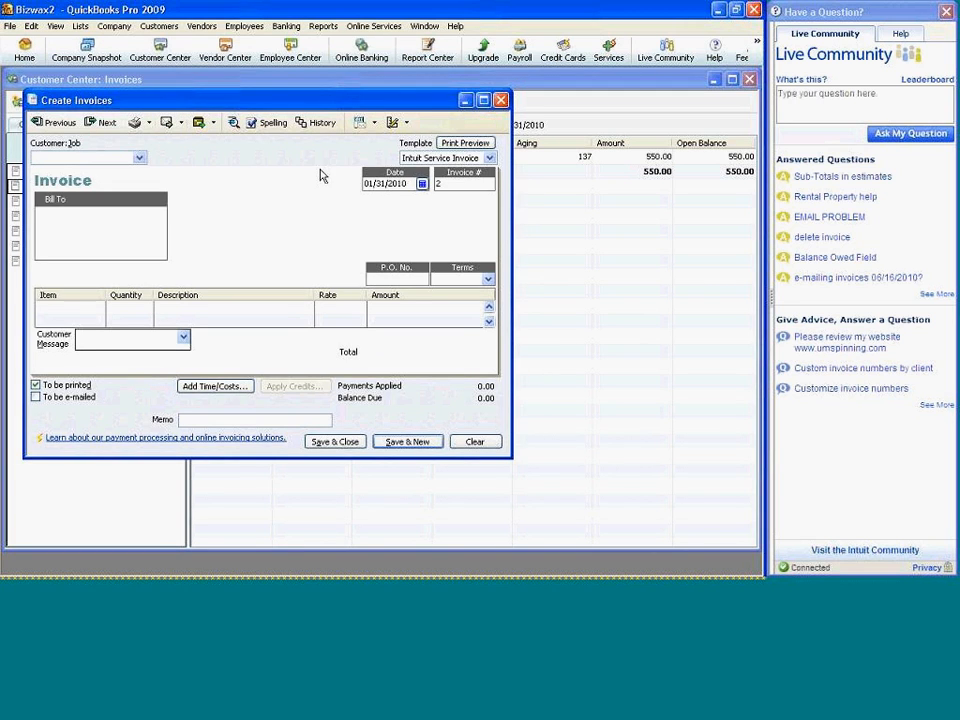
pyautogui.click(422, 184)
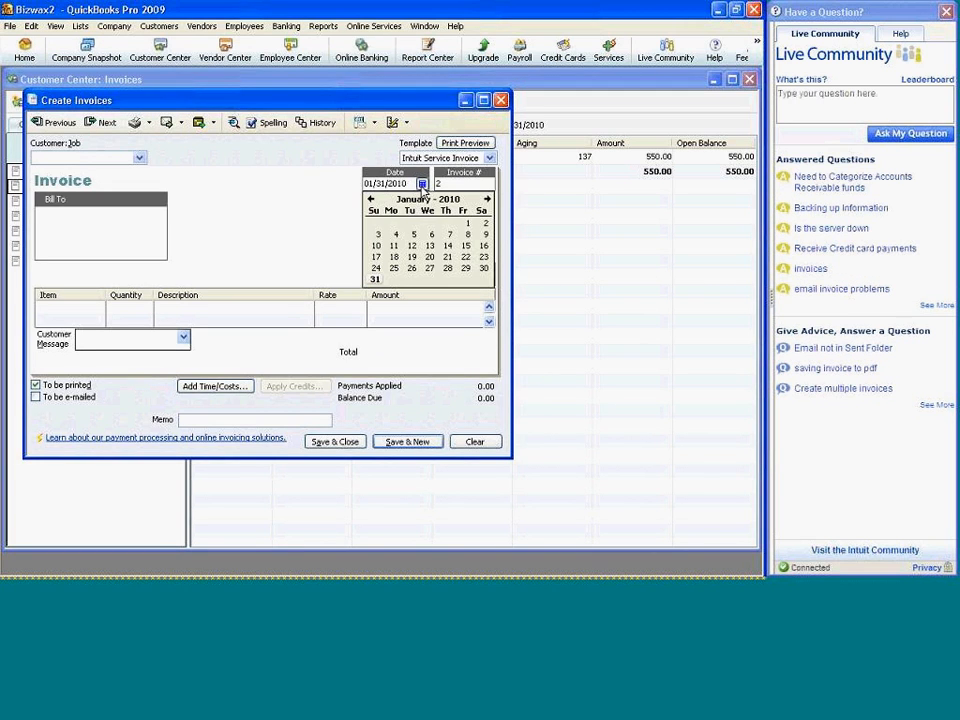
pyautogui.click(487, 199)
pyautogui.click(487, 199)
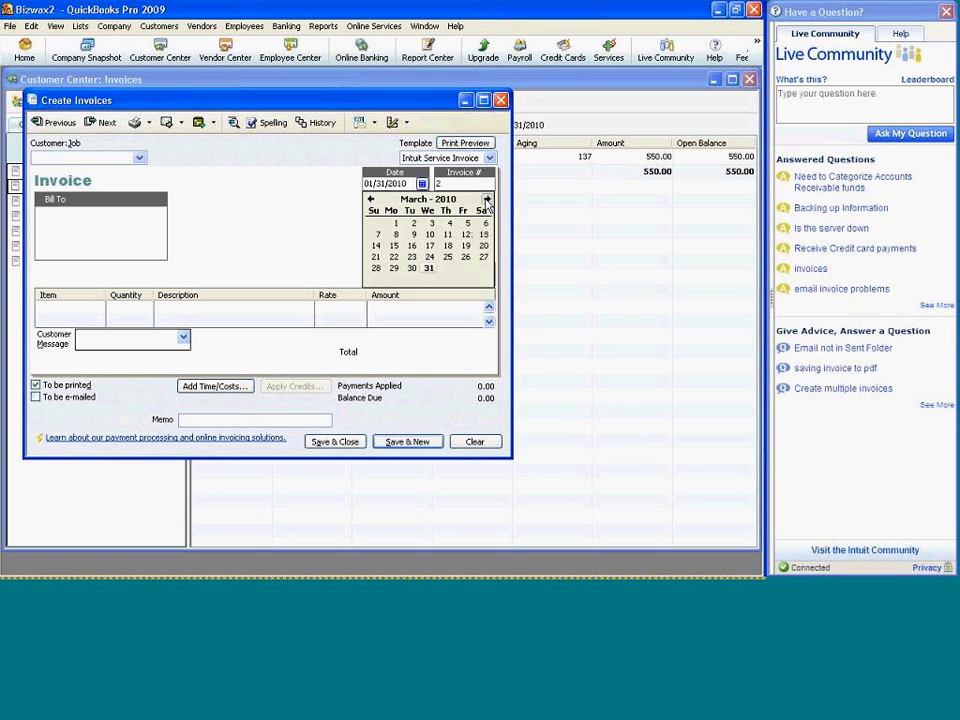
pyautogui.click(429, 268)
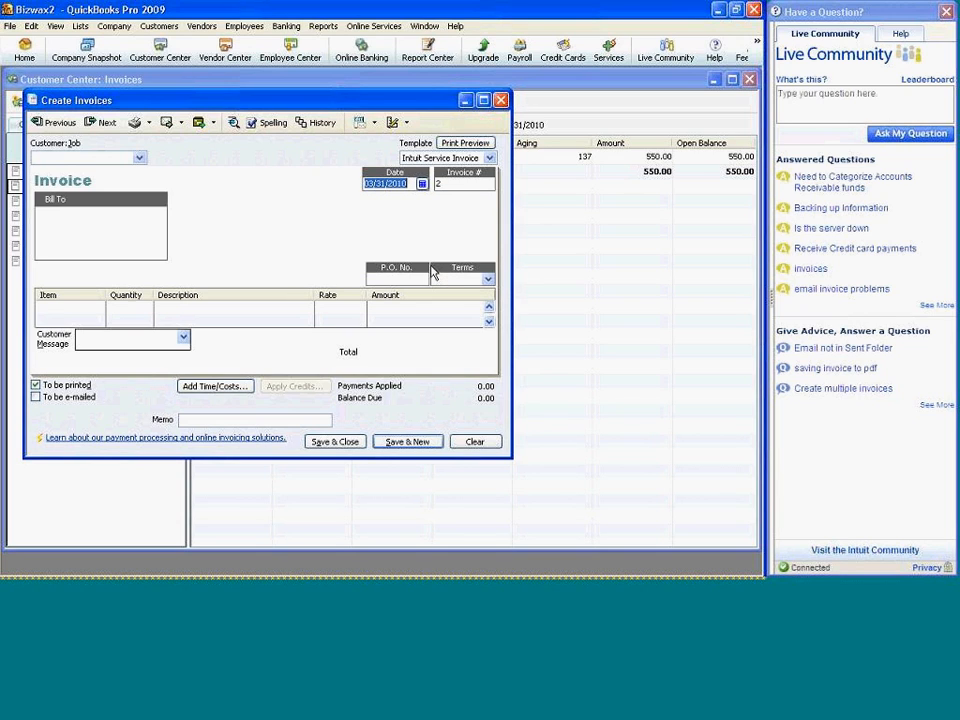
pyautogui.click(102, 310)
pyautogui.click(99, 308)
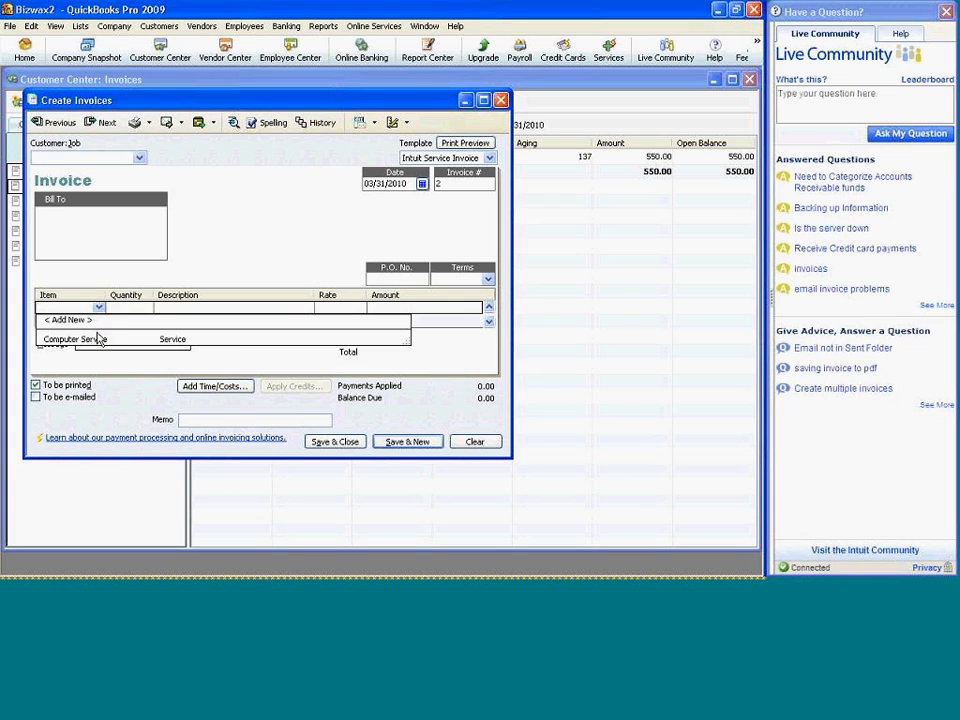
pyautogui.click(97, 339)
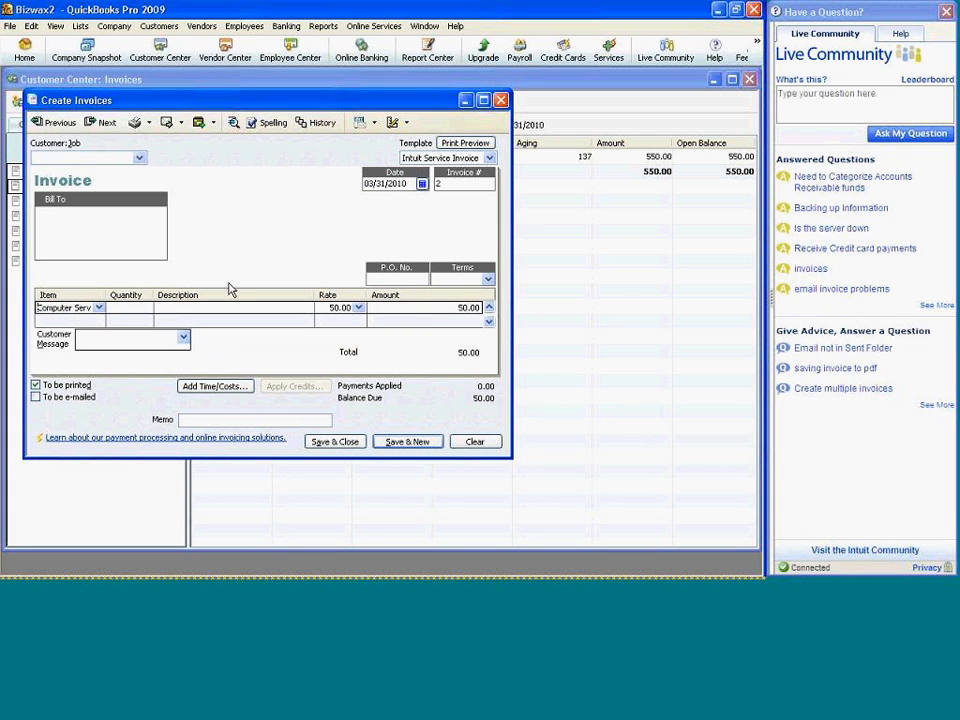
pyautogui.click(466, 307)
pyautogui.write('50')
# Bill the invoice to OU after the missing-customer warning and save it.
pyautogui.click(336, 442)
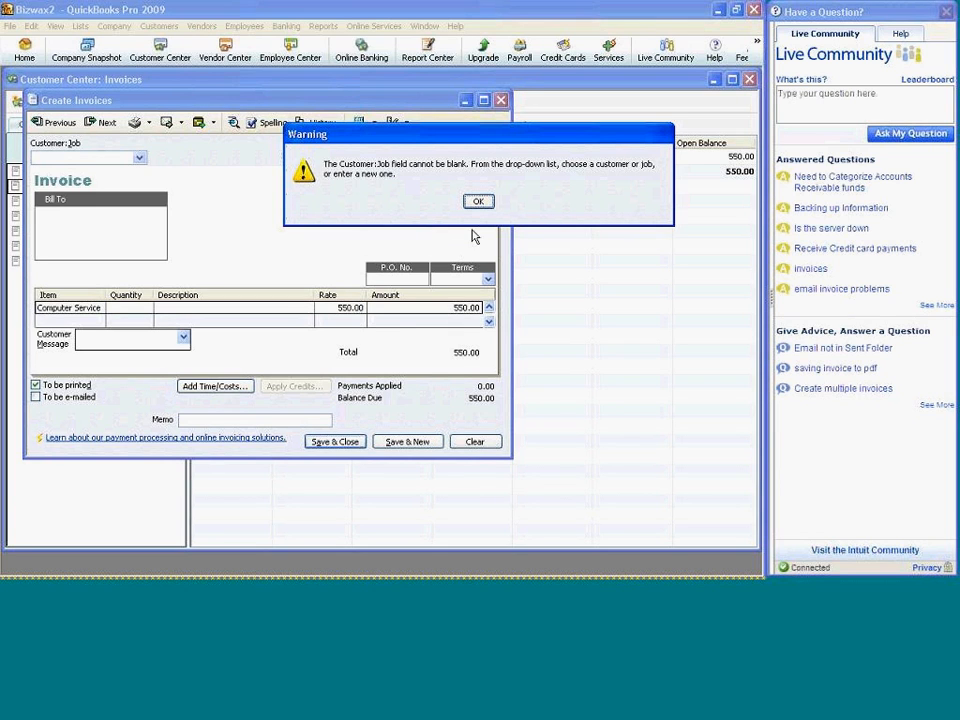
pyautogui.click(479, 202)
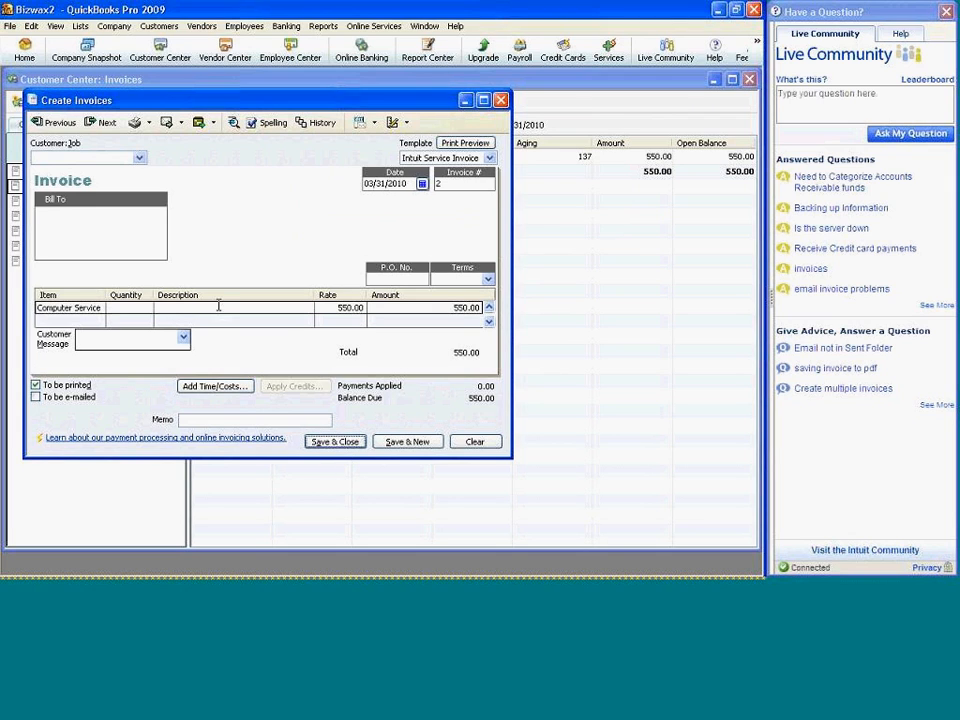
pyautogui.click(139, 159)
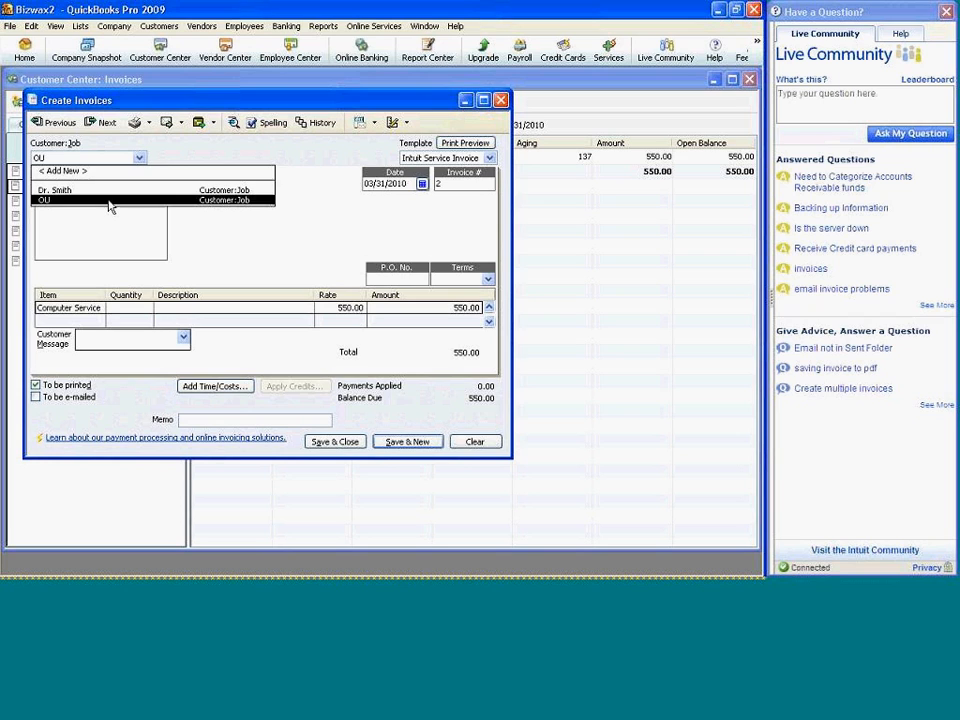
pyautogui.click(110, 206)
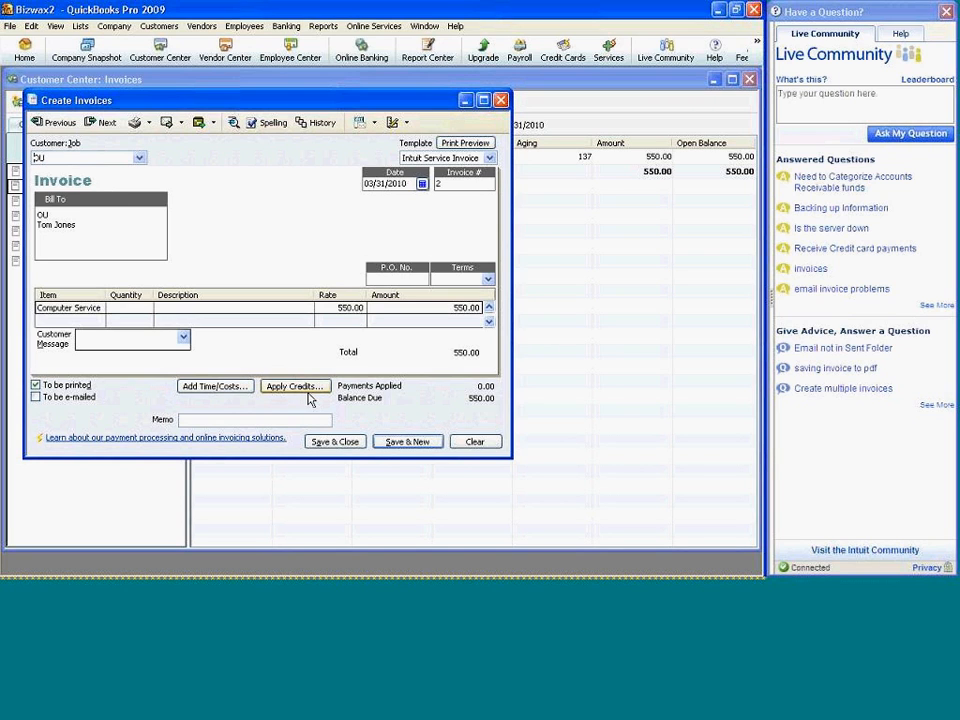
pyautogui.click(349, 445)
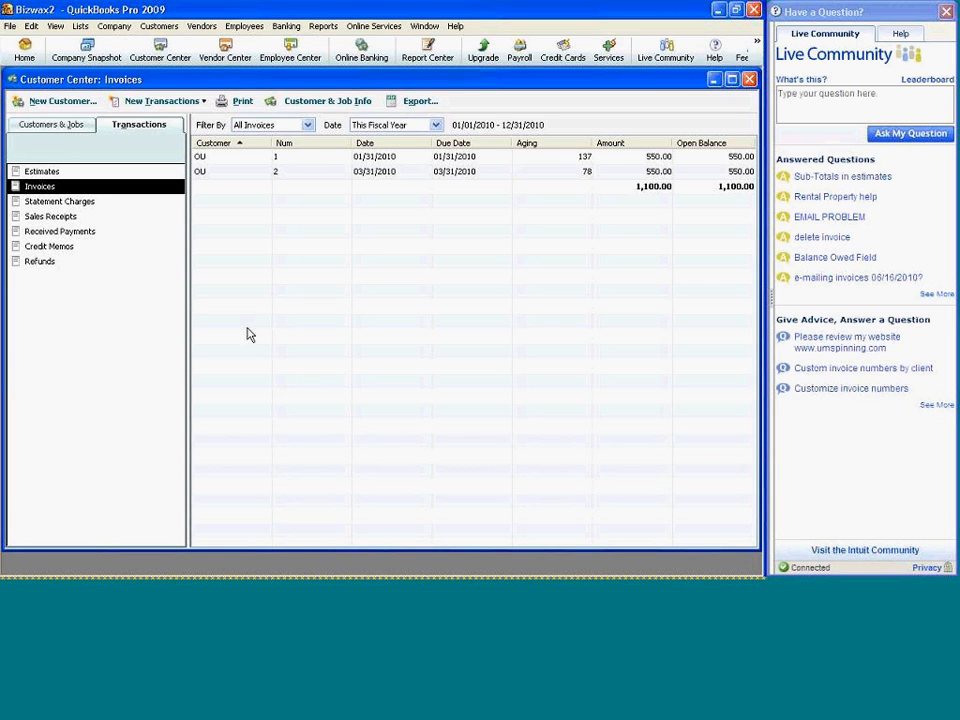
# List All Customers on the Customers & Jobs tab, showing the doctor at 0.00 and OU at 1,100.00.
pyautogui.click(89, 127)
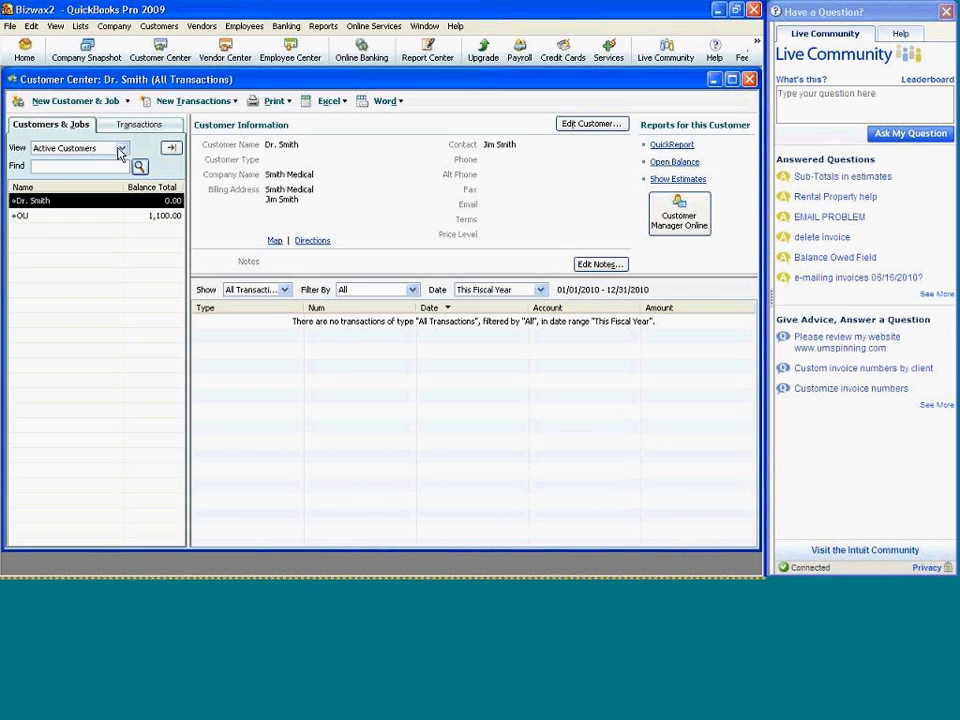
pyautogui.click(120, 152)
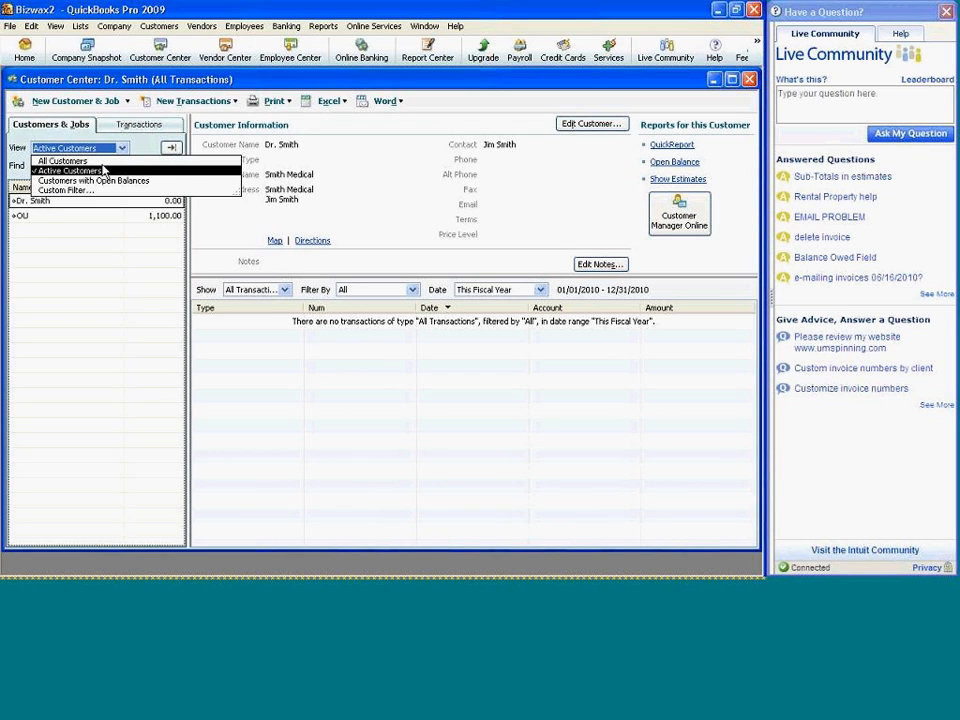
pyautogui.click(101, 162)
pyautogui.click(141, 125)
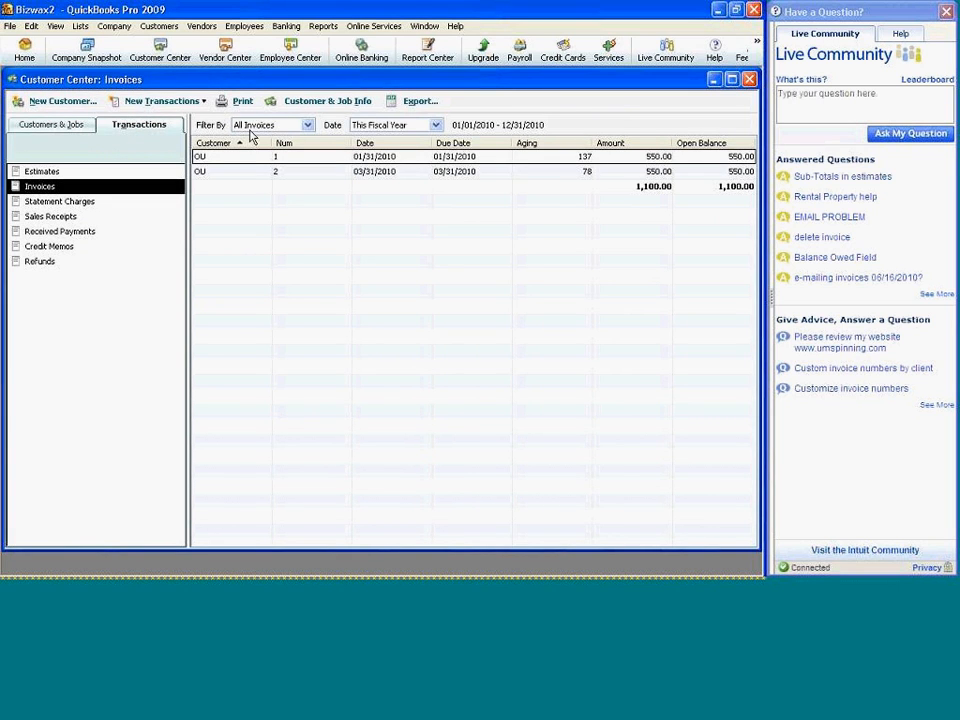
pyautogui.click(79, 127)
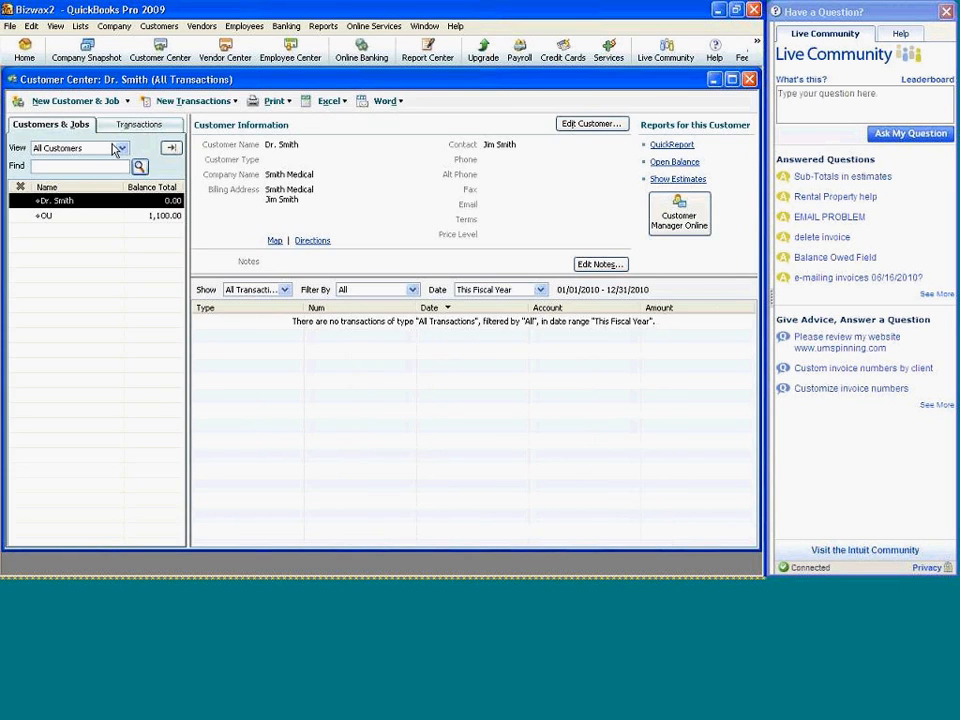
pyautogui.click(122, 149)
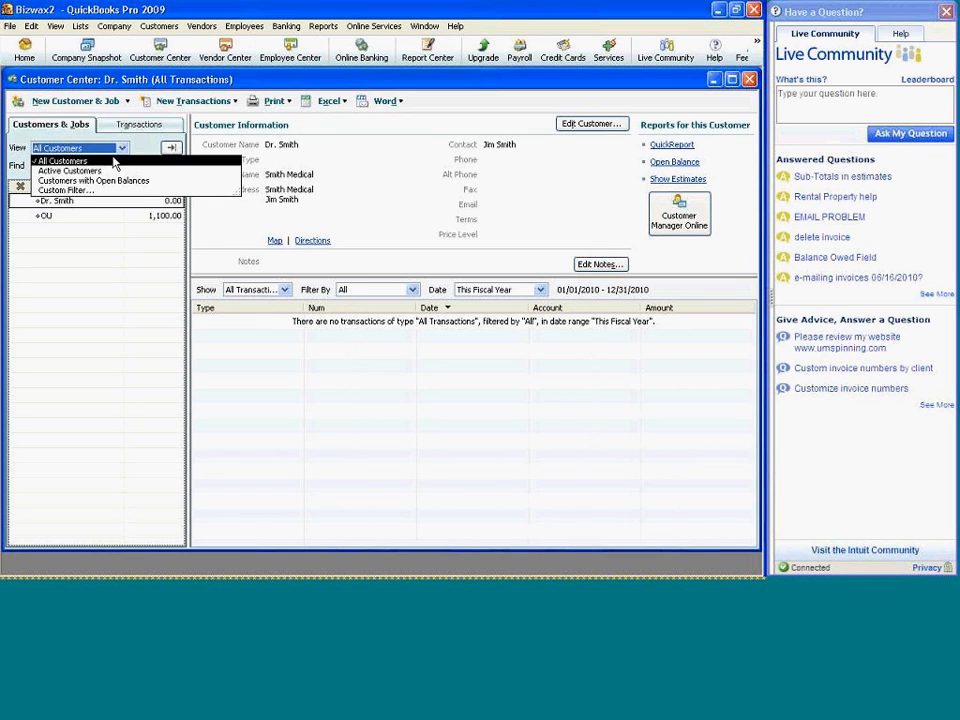
pyautogui.click(115, 162)
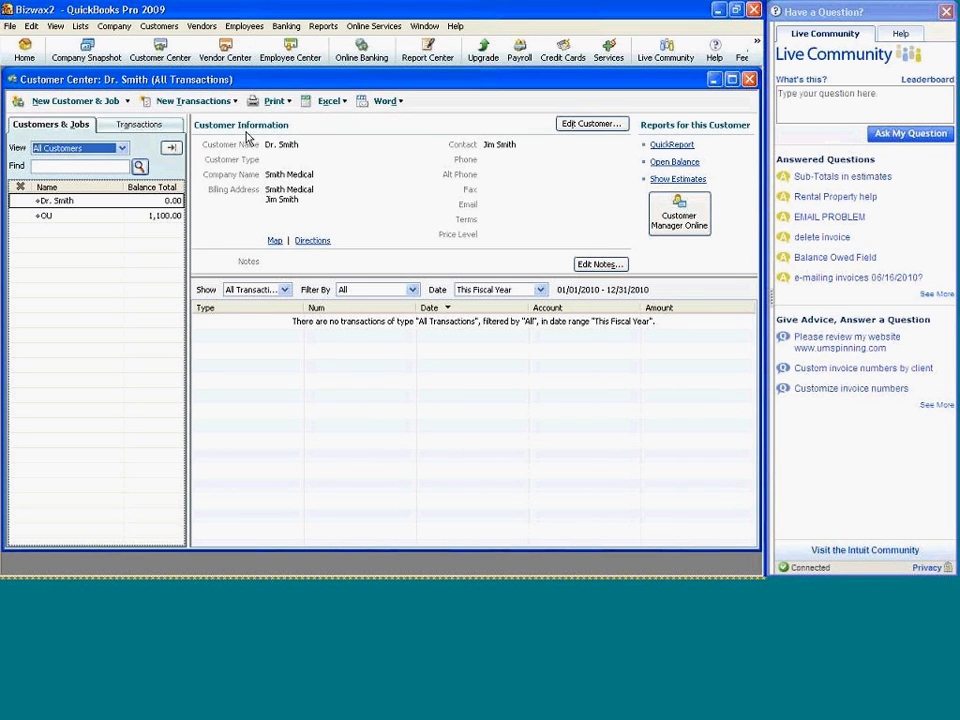
pyautogui.click(313, 144)
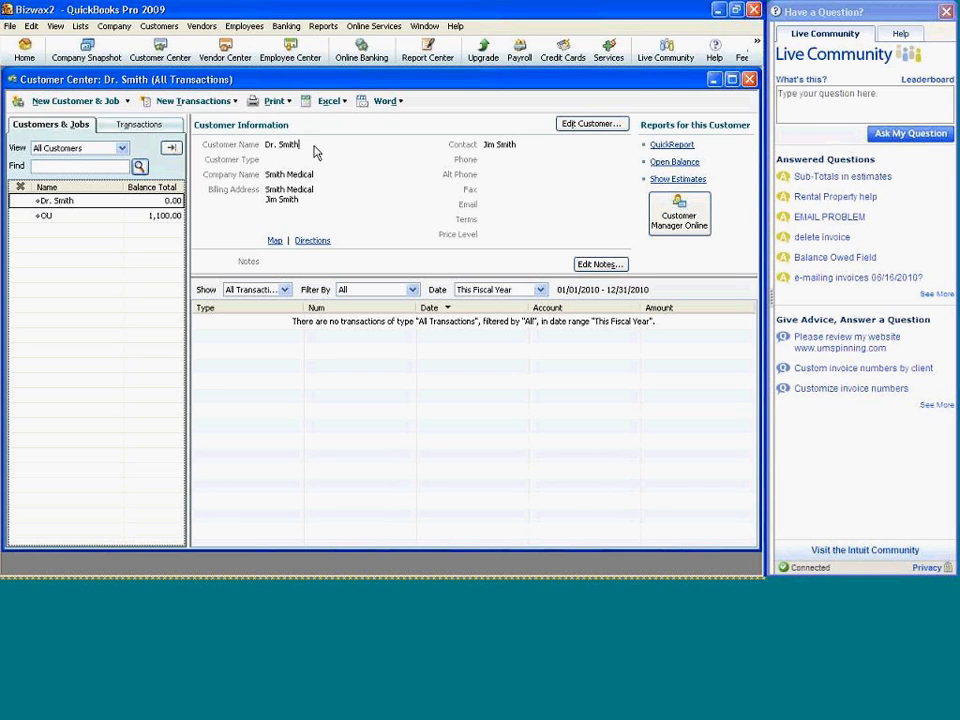
# Start a new invoice for the doctor customer dated 01/15/2010.
pyautogui.click(208, 103)
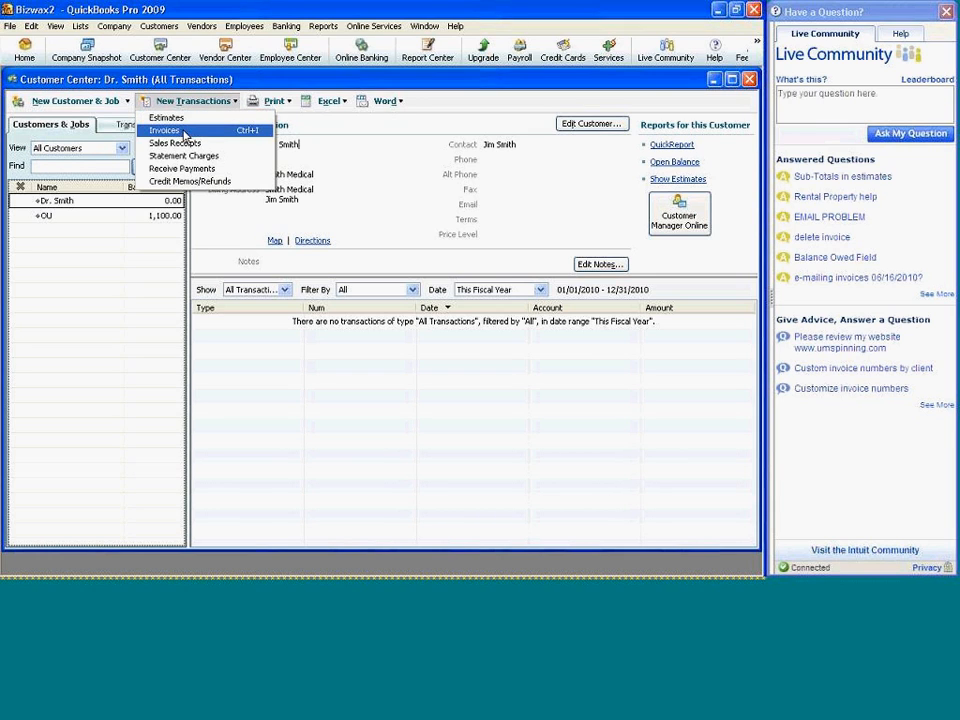
pyautogui.click(185, 134)
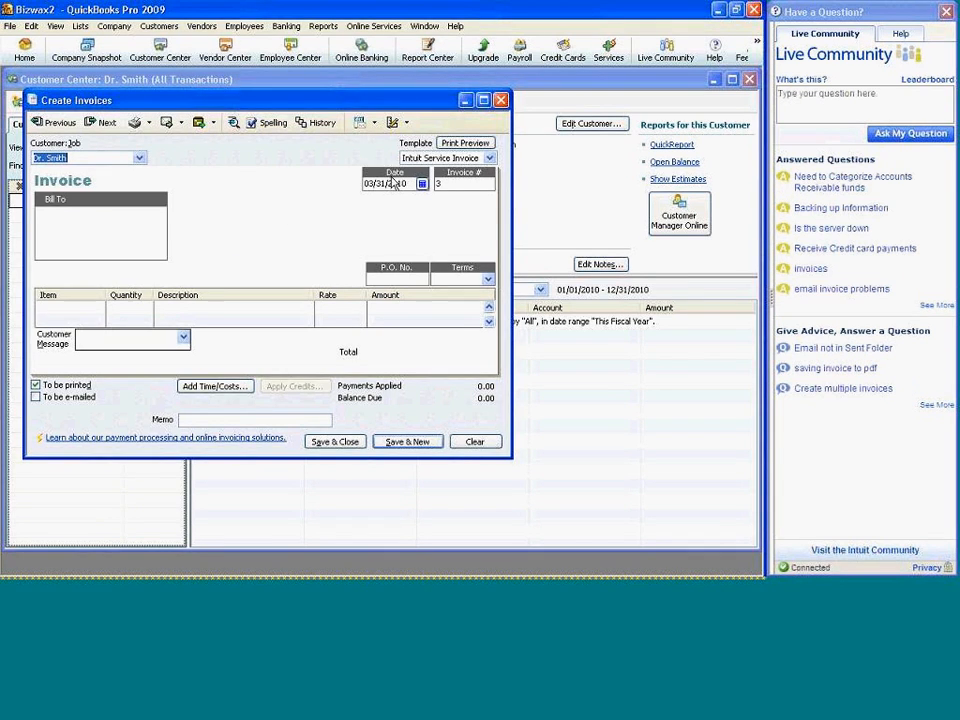
pyautogui.click(422, 183)
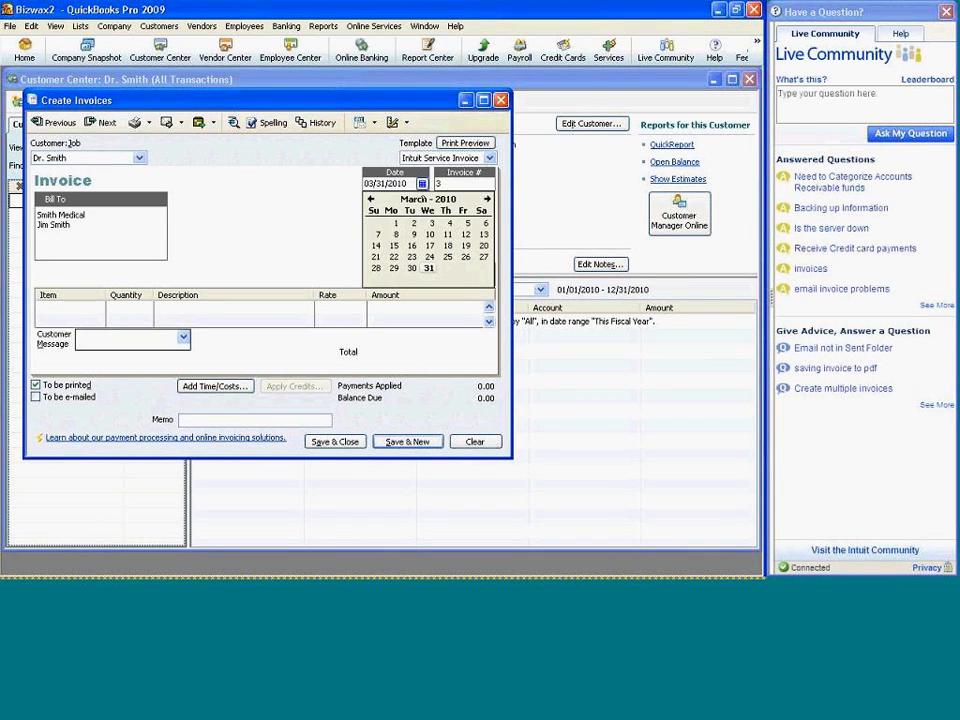
pyautogui.click(371, 199)
pyautogui.click(371, 199)
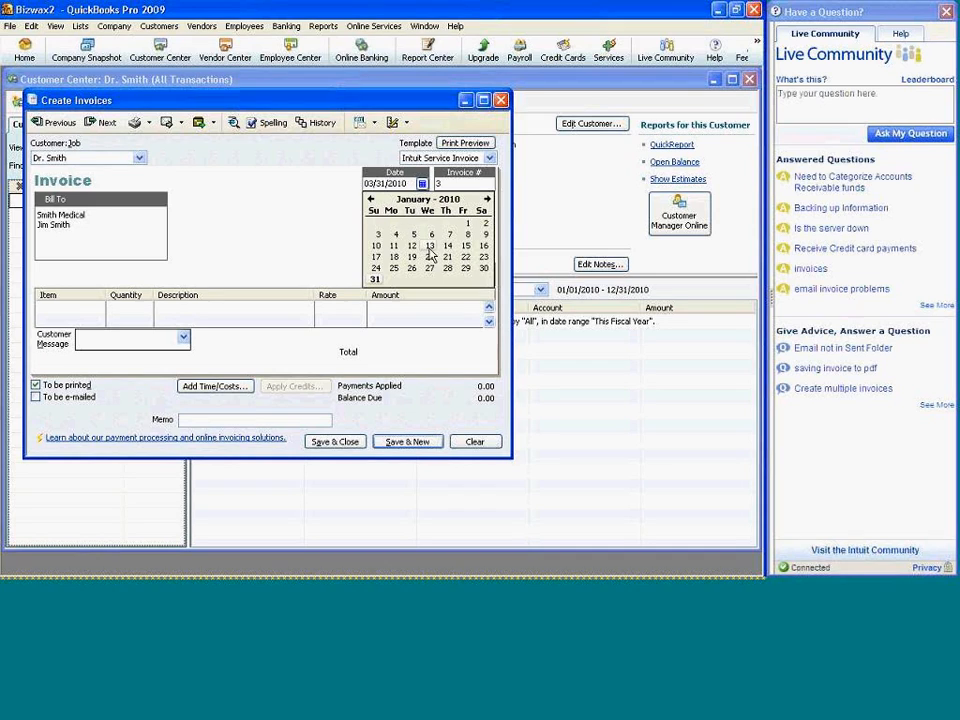
pyautogui.click(466, 246)
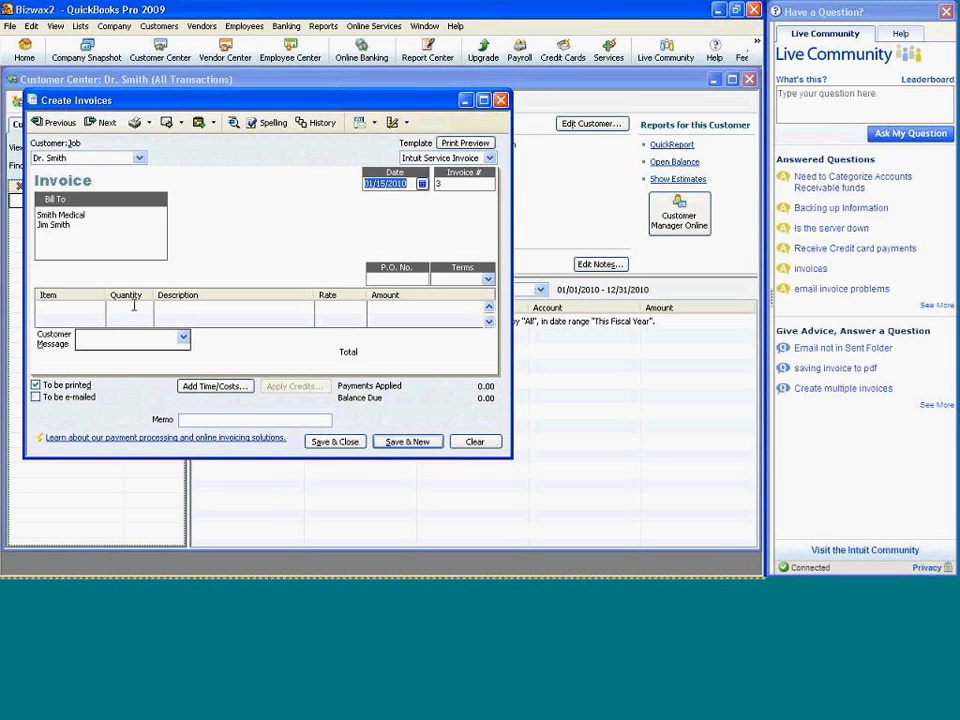
# Bill Computer Service at 2,050.00 and save the back-dated invoice.
pyautogui.click(70, 307)
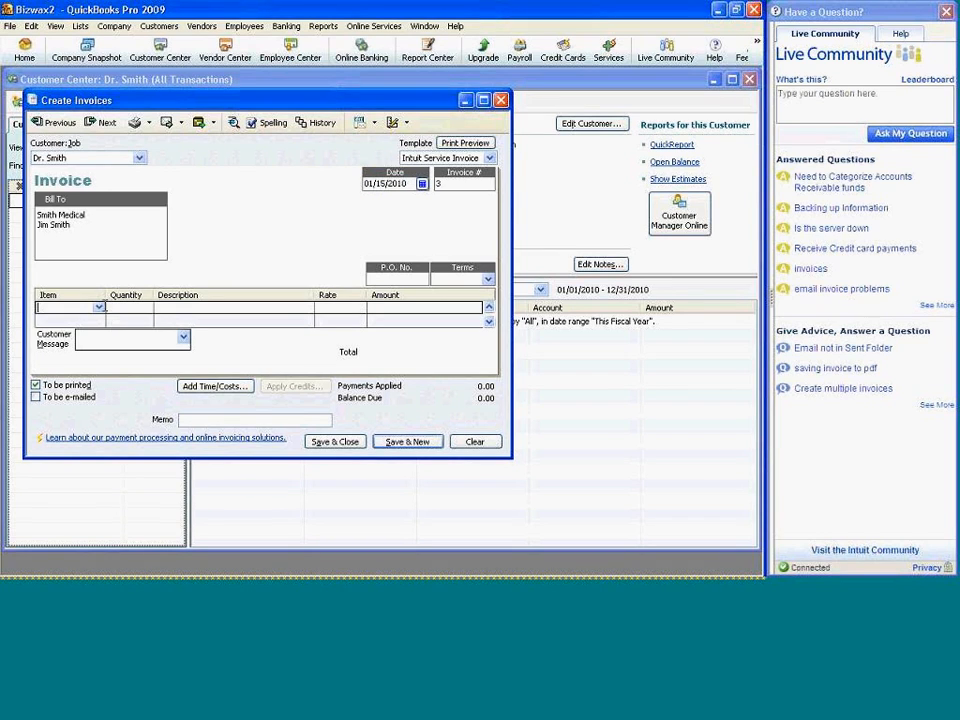
pyautogui.click(99, 307)
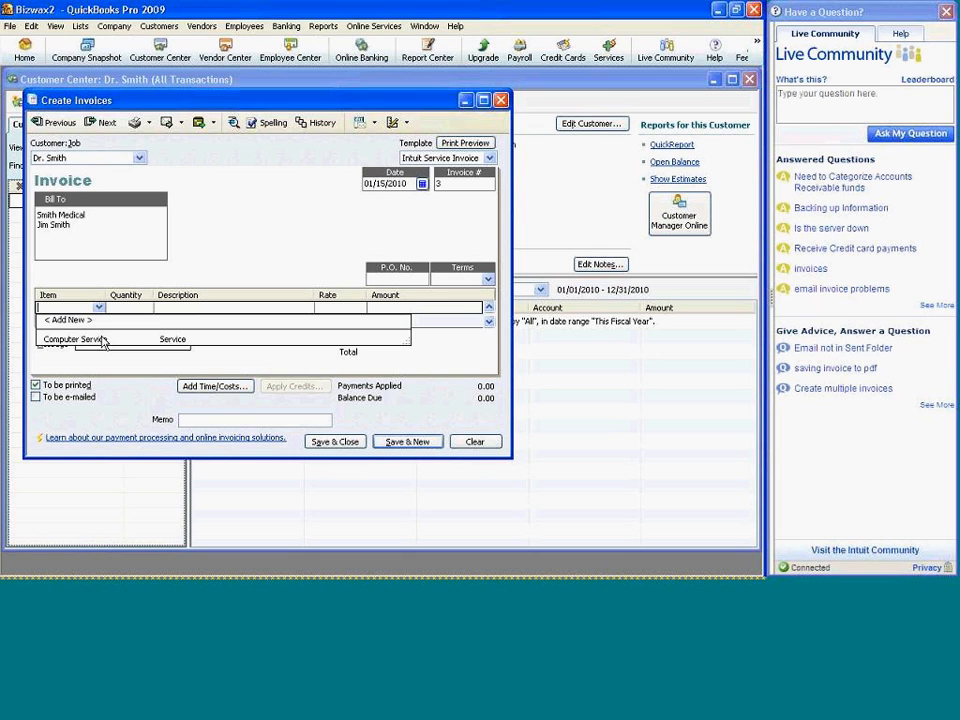
pyautogui.click(100, 339)
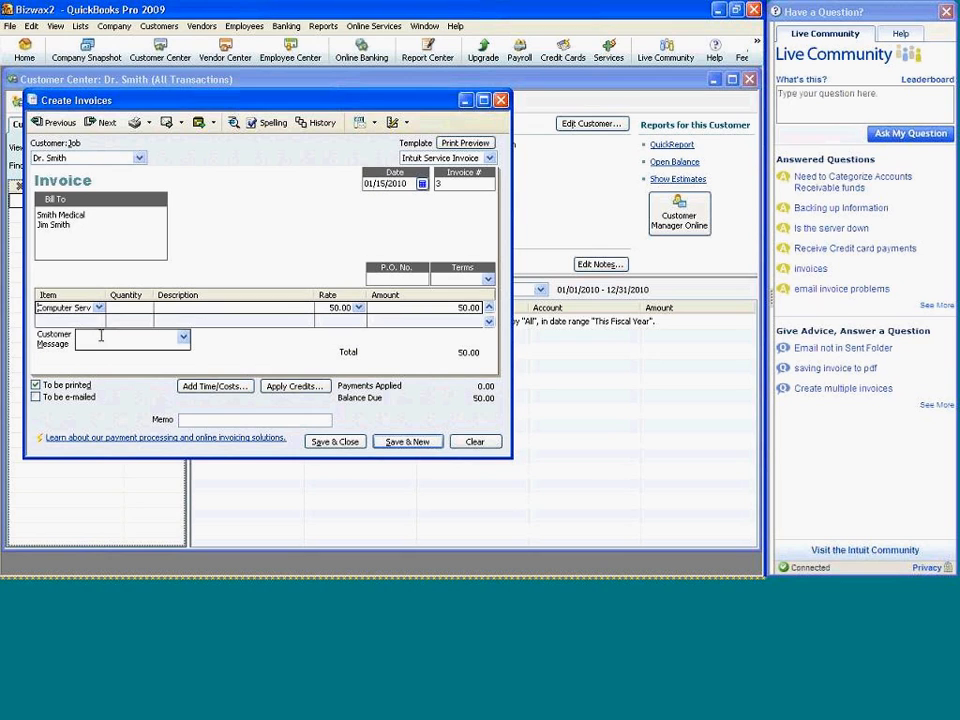
pyautogui.click(450, 307)
pyautogui.write('2')
pyautogui.write('0')
pyautogui.click(334, 441)
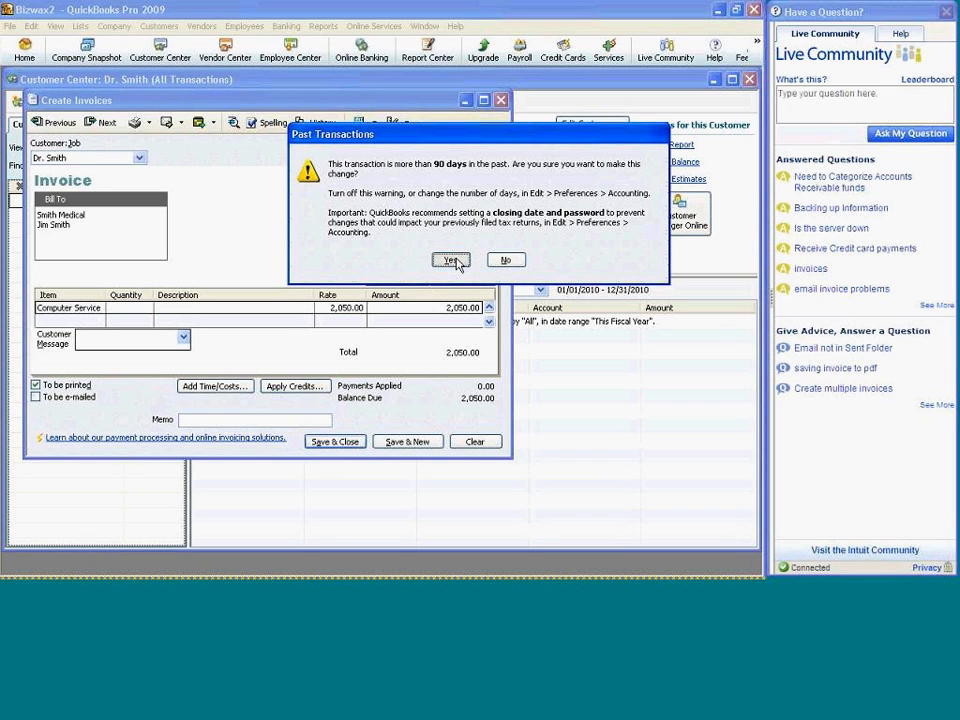
pyautogui.click(456, 262)
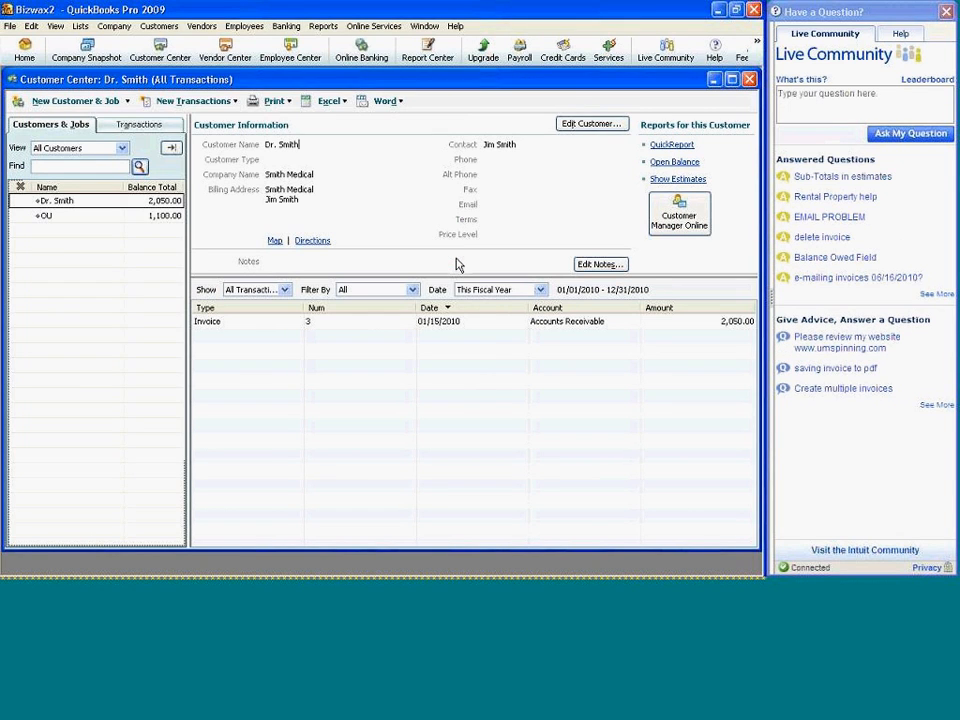
# Reopen invoice #3, change its date to 03/15/2010, and save the change.
pyautogui.rightClick(452, 323)
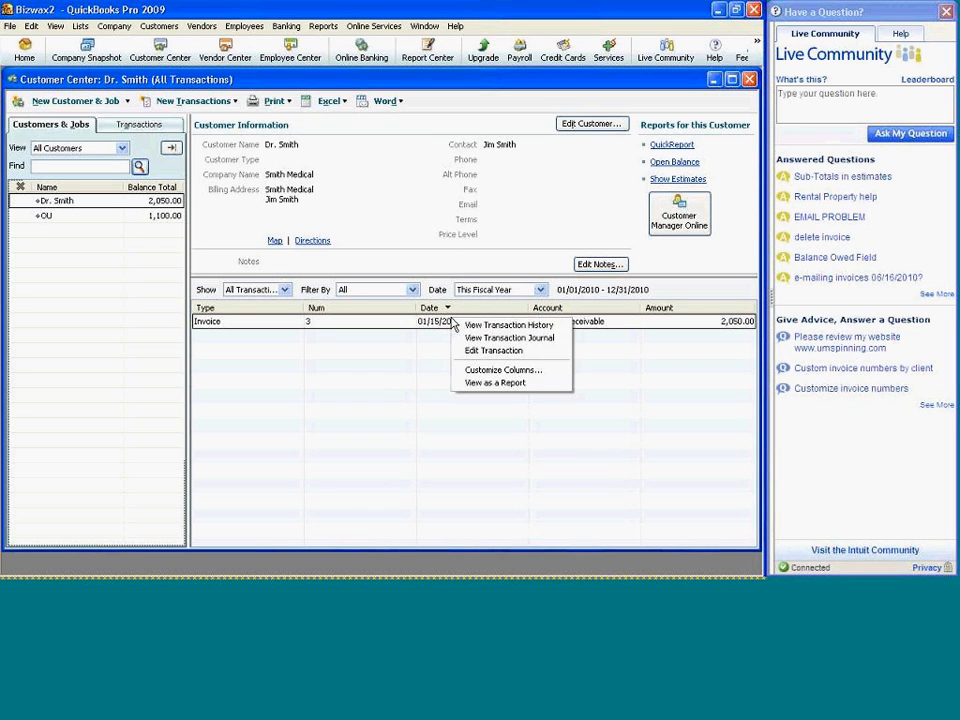
pyautogui.click(473, 352)
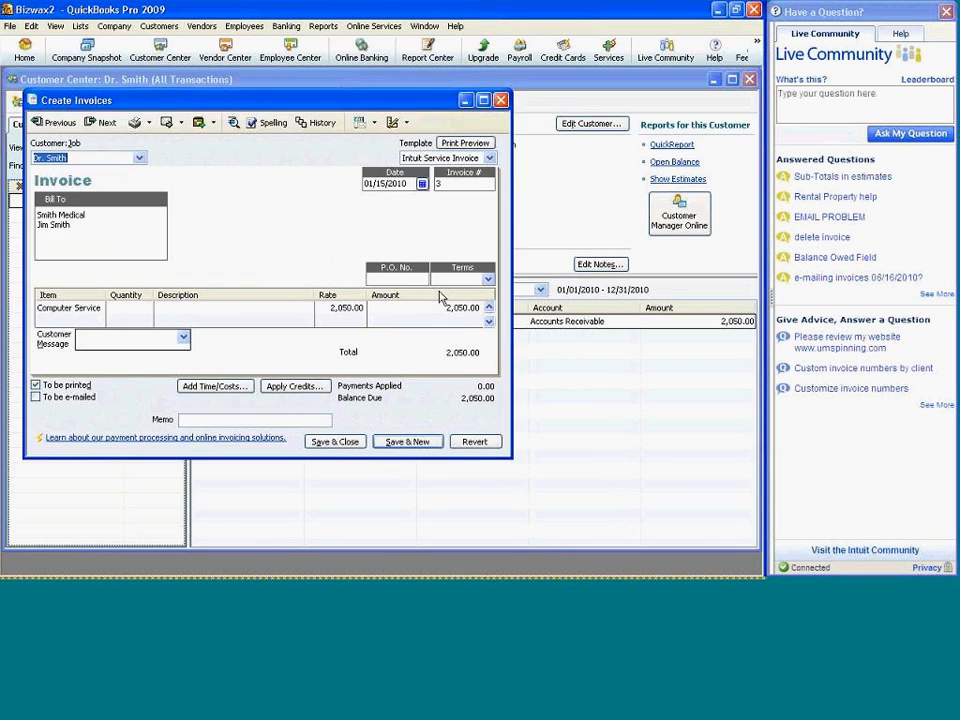
pyautogui.click(422, 184)
pyautogui.click(486, 200)
pyautogui.click(486, 200)
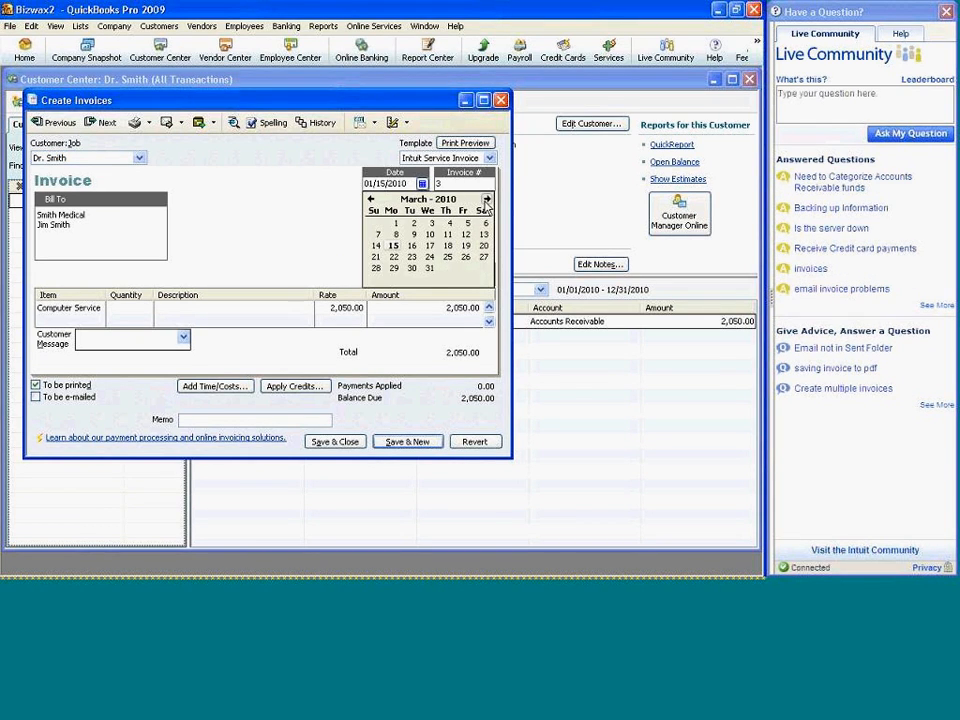
pyautogui.click(395, 247)
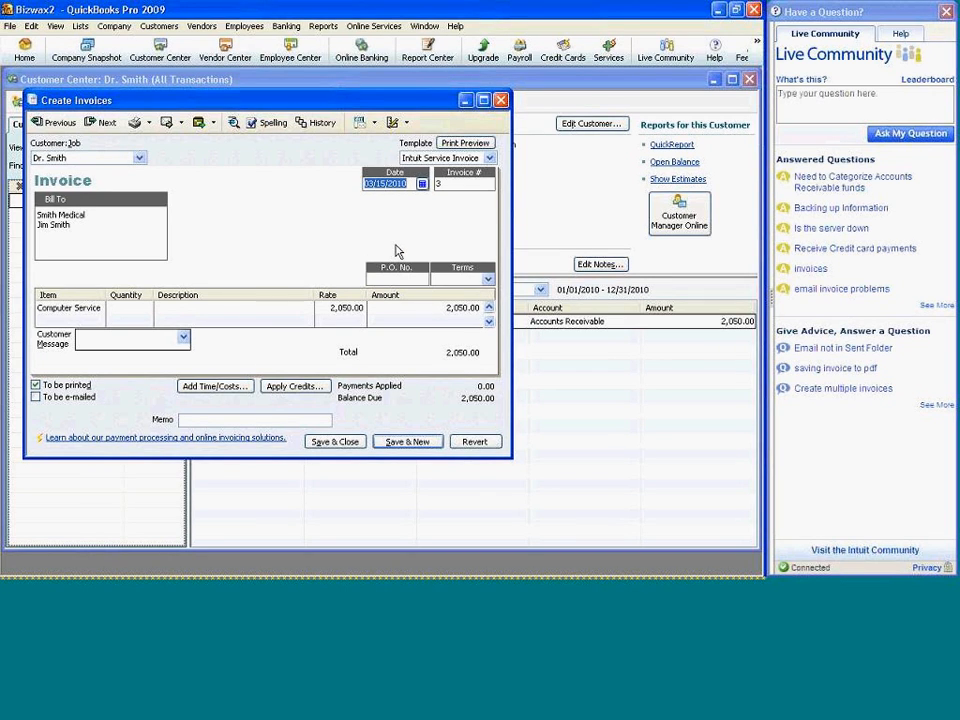
pyautogui.click(344, 440)
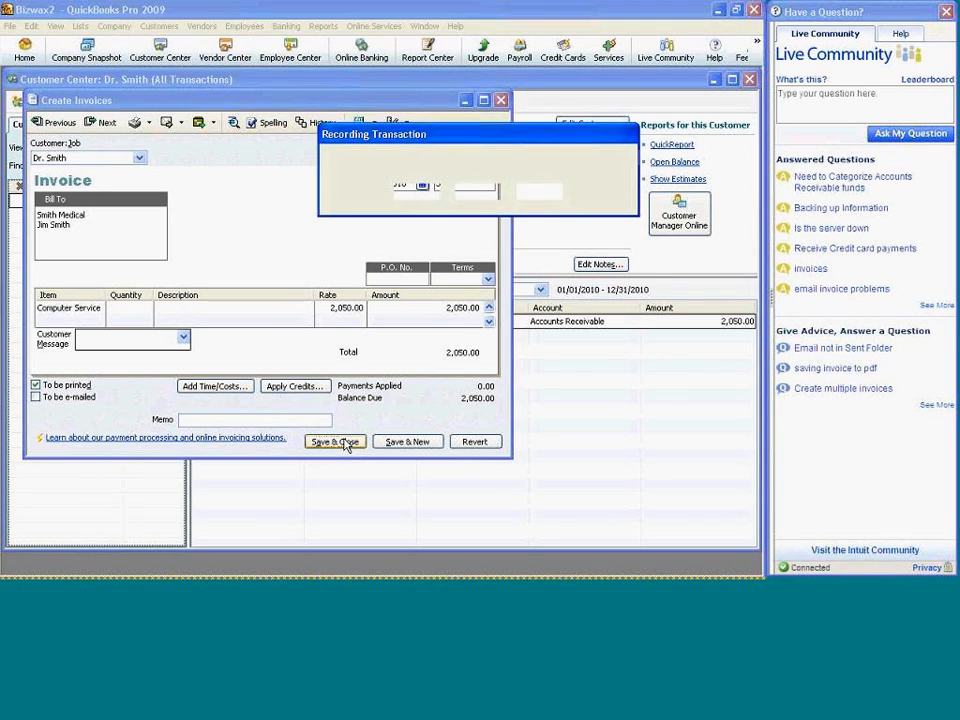
pyautogui.click(430, 194)
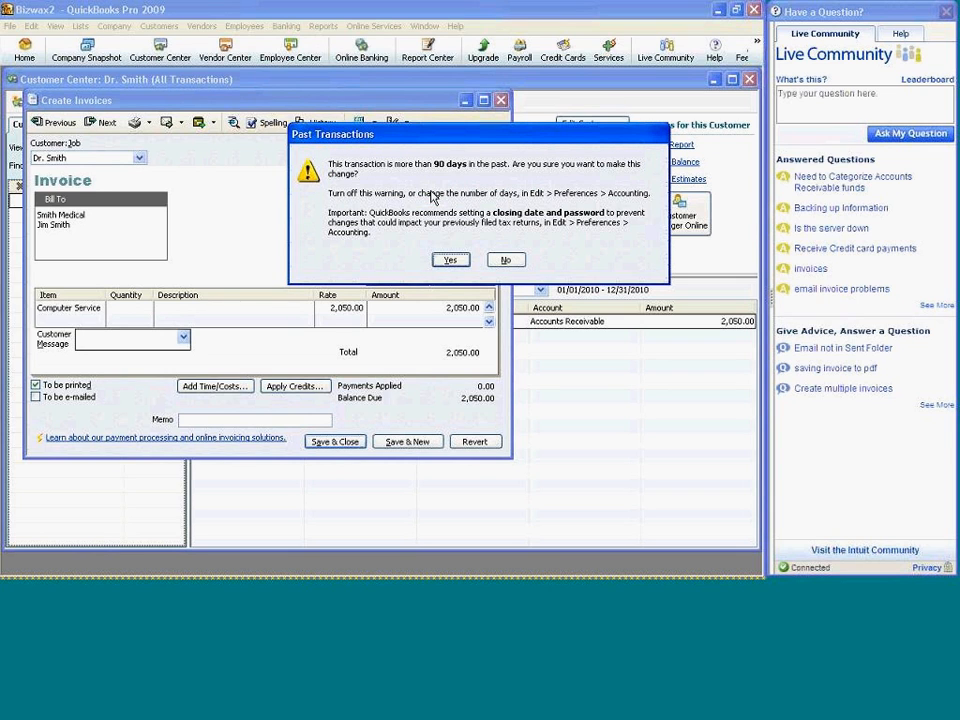
pyautogui.click(450, 261)
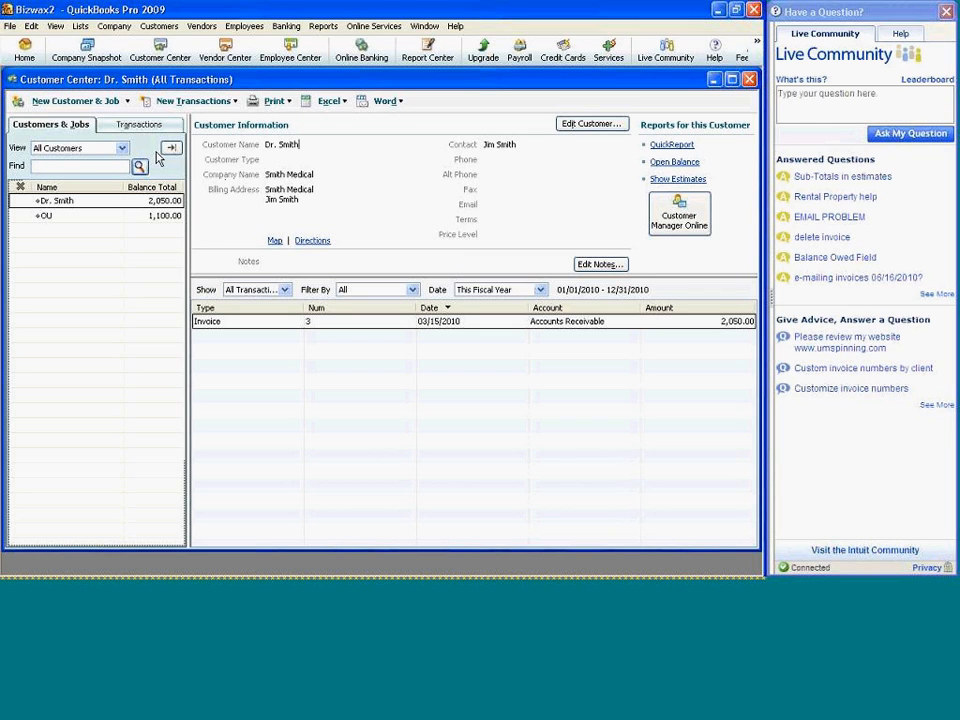
# List all customer invoices and re-save the doctor customer's invoice 3, totalling 3,150.00.
pyautogui.click(155, 126)
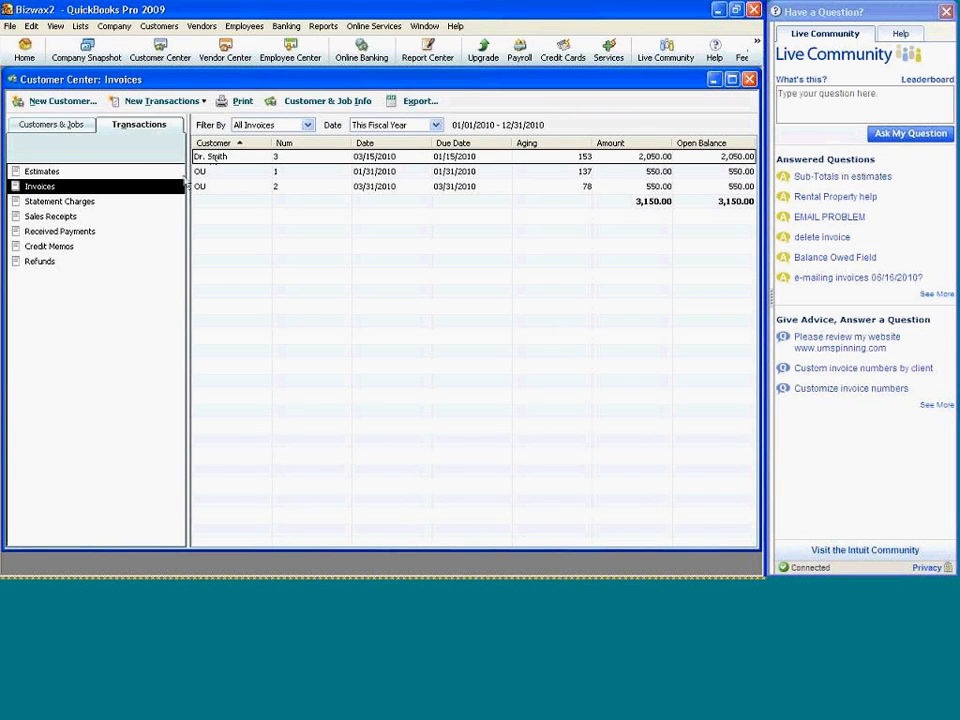
pyautogui.doubleClick(245, 160)
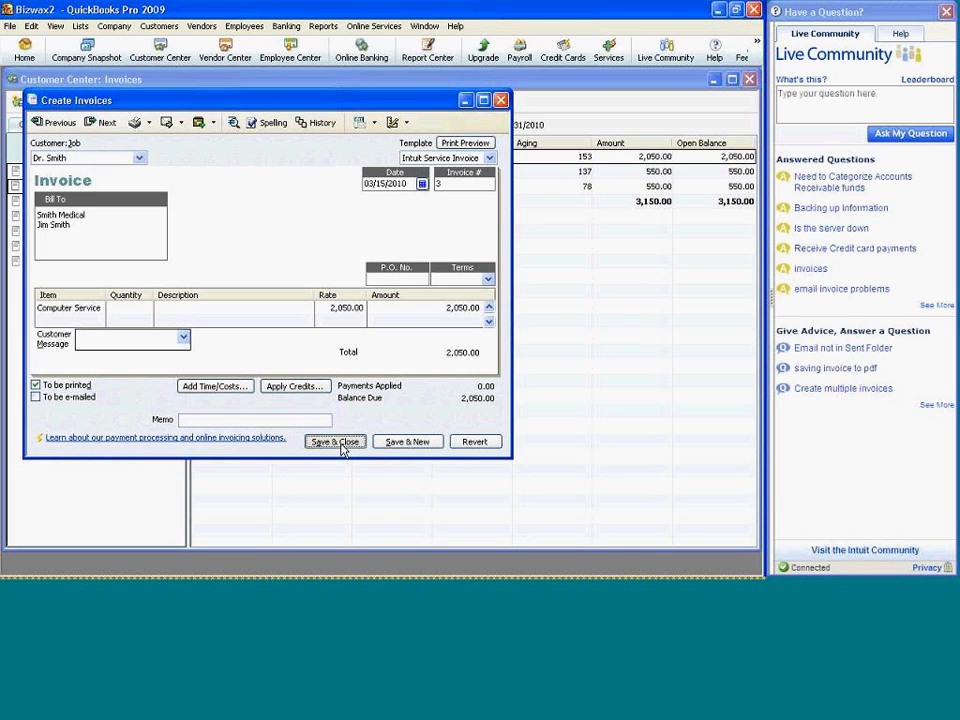
pyautogui.click(339, 444)
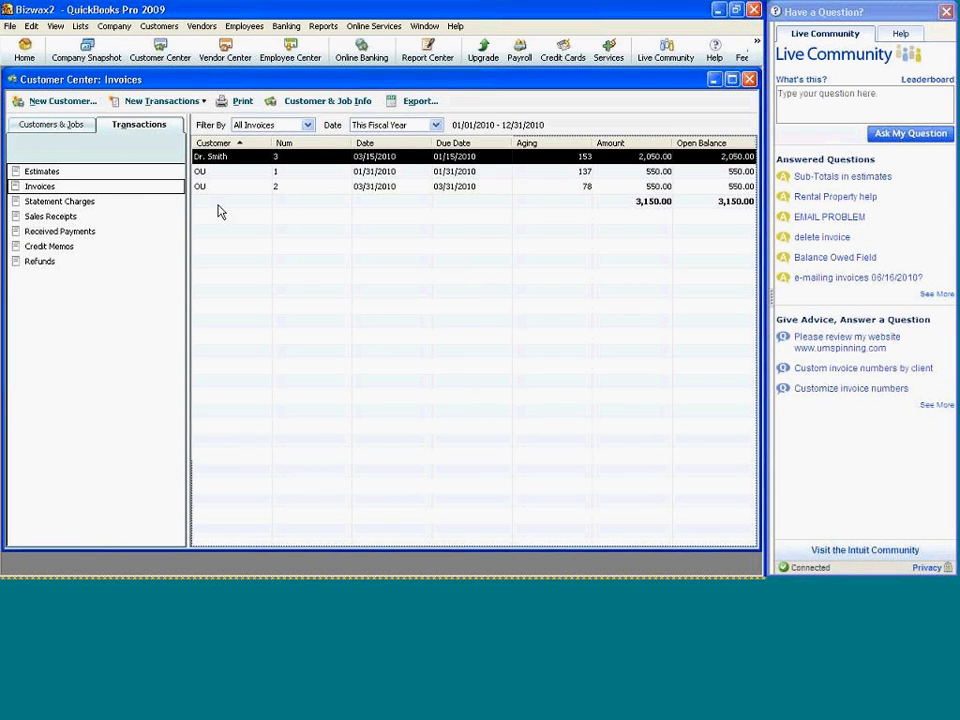
pyautogui.click(171, 103)
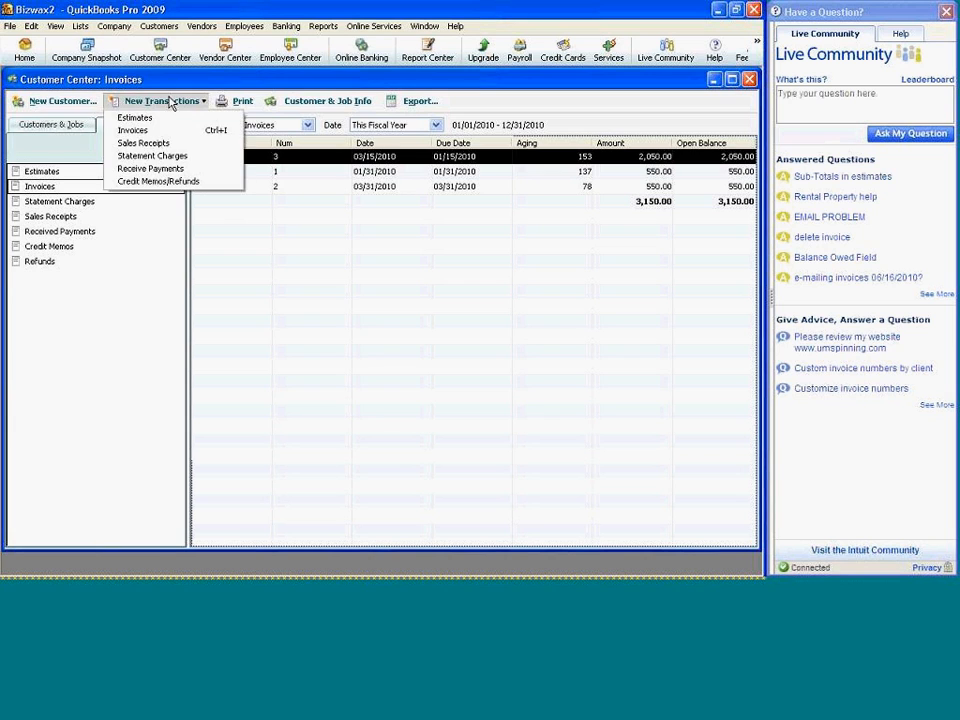
# Bill the doctor customer invoice 4 for Computer Service at 4,050.00, then close the Customer Center.
pyautogui.click(151, 134)
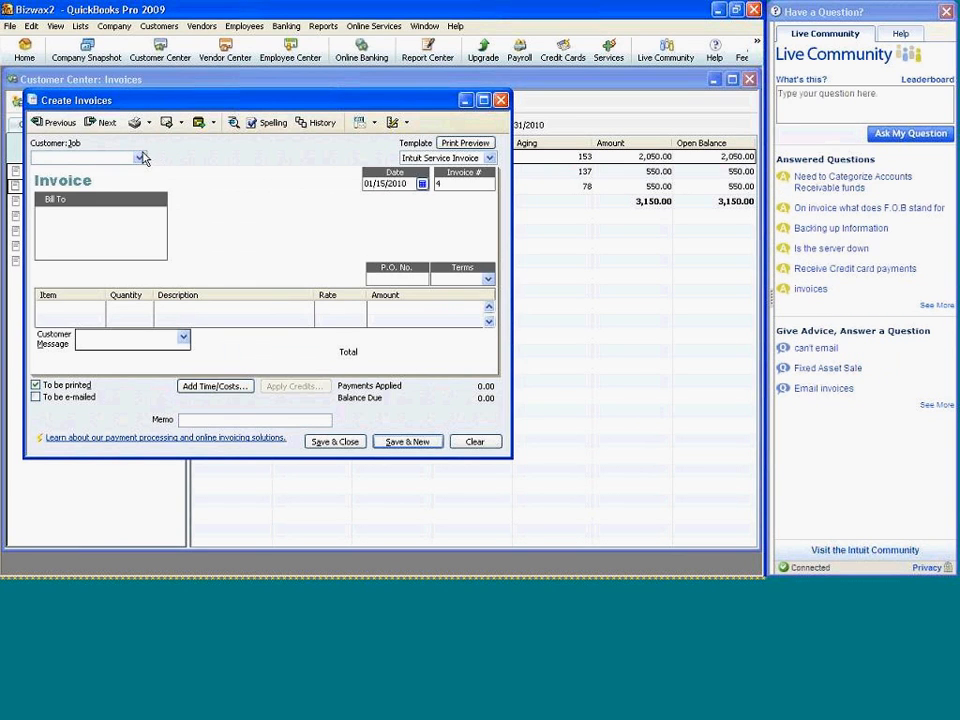
pyautogui.click(141, 157)
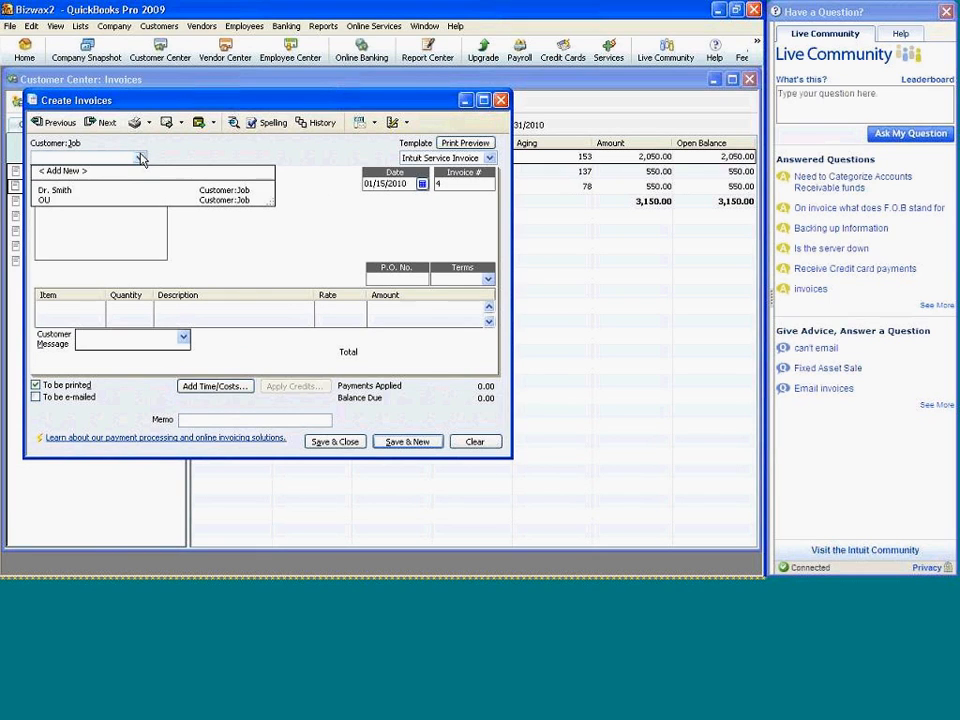
pyautogui.click(128, 190)
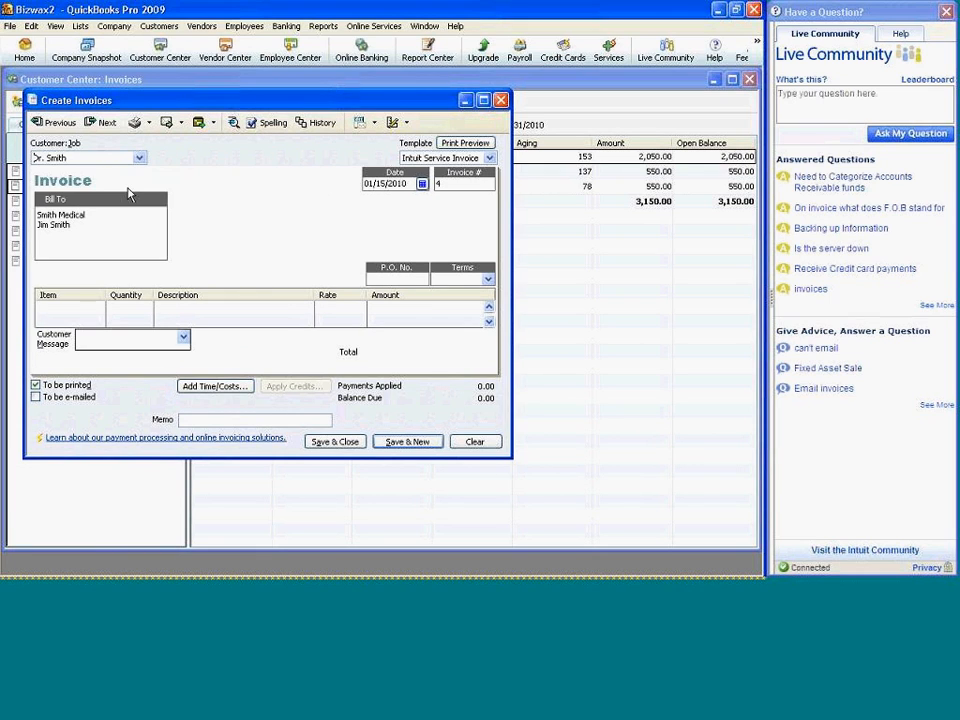
pyautogui.click(102, 307)
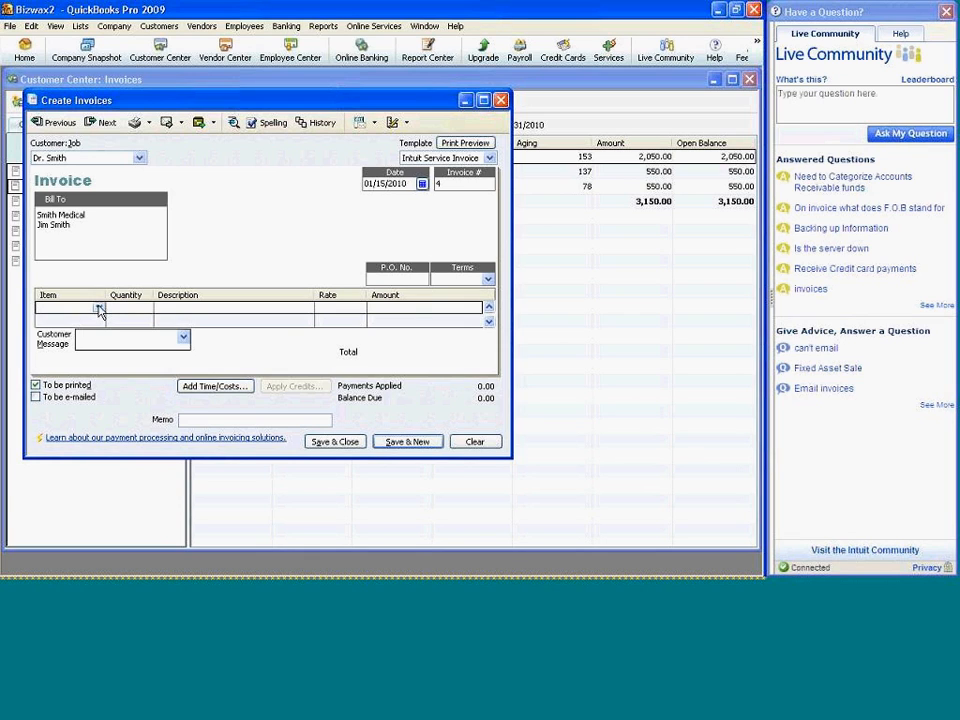
pyautogui.click(98, 309)
pyautogui.click(95, 339)
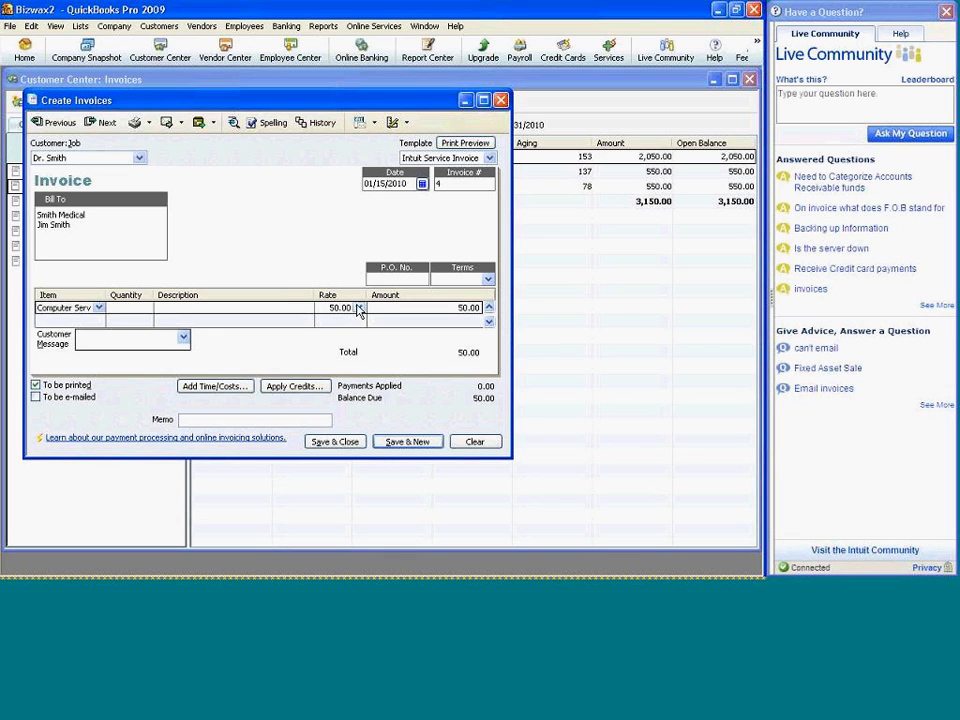
pyautogui.click(444, 309)
pyautogui.write('40')
pyautogui.click(341, 446)
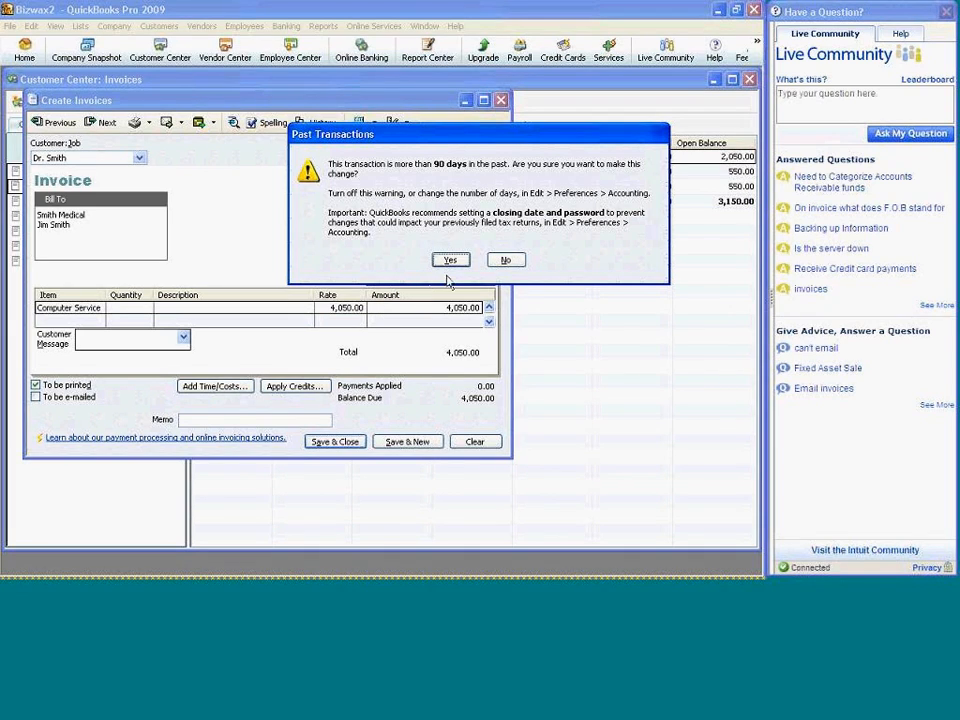
pyautogui.click(451, 260)
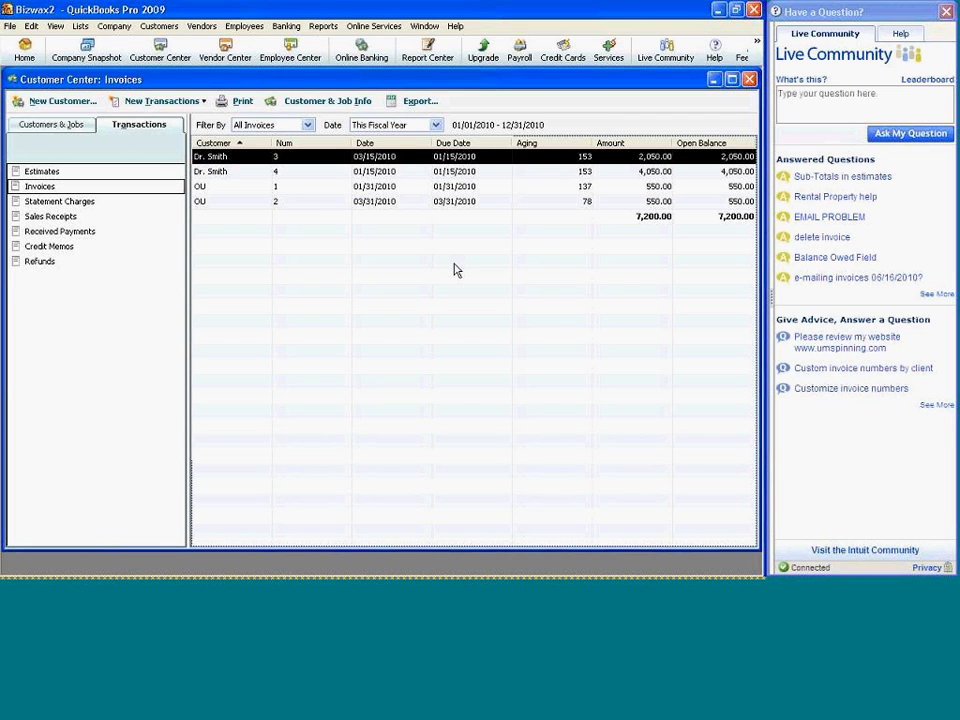
pyautogui.click(749, 80)
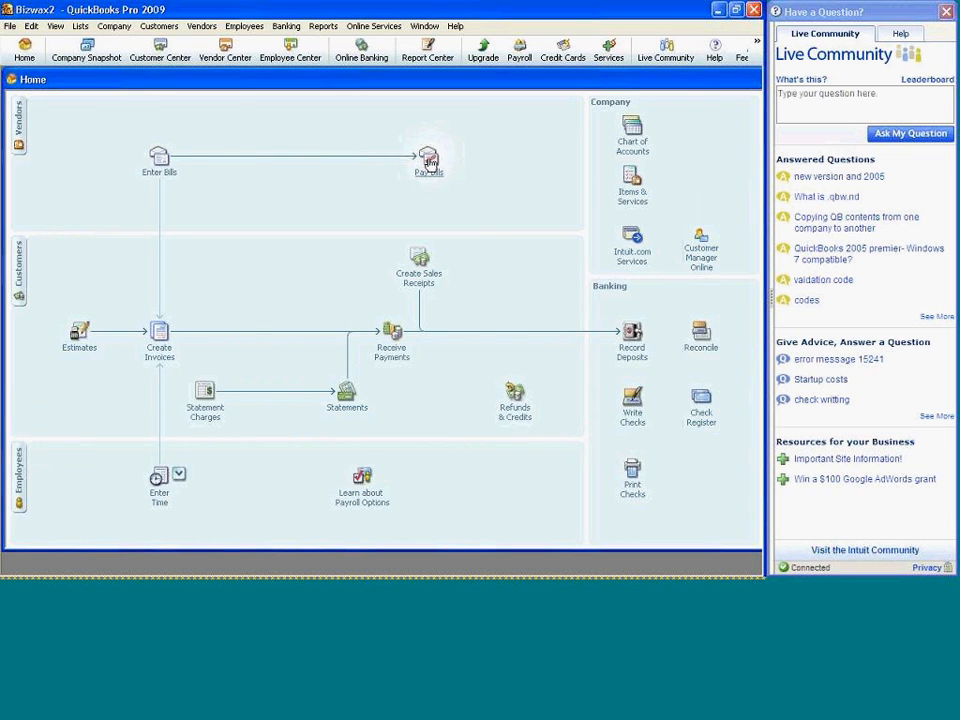
pyautogui.click(429, 162)
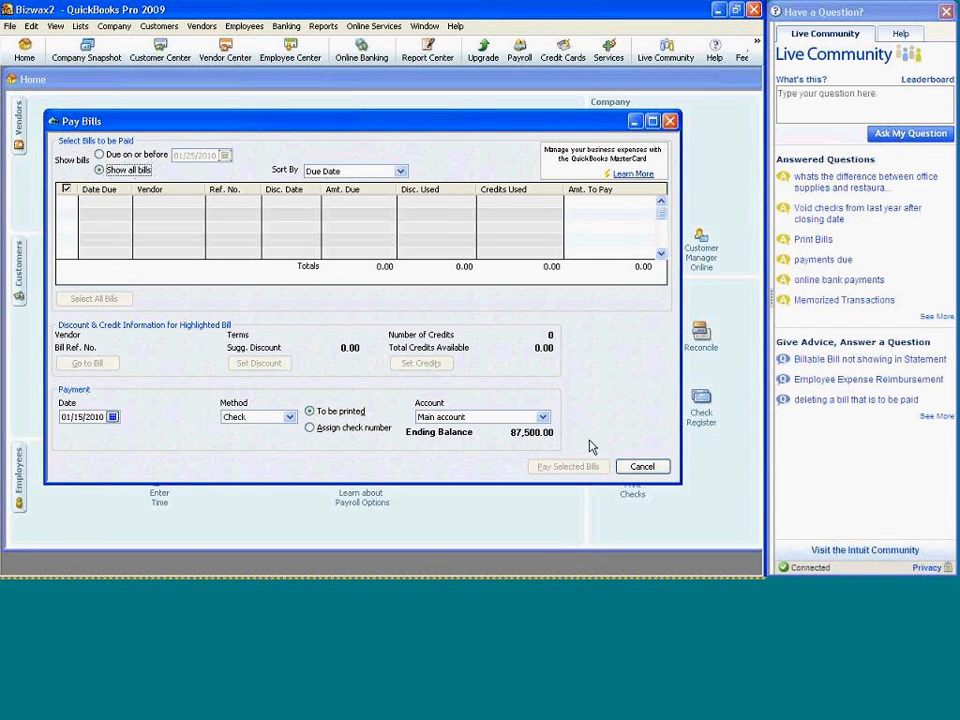
pyautogui.click(637, 466)
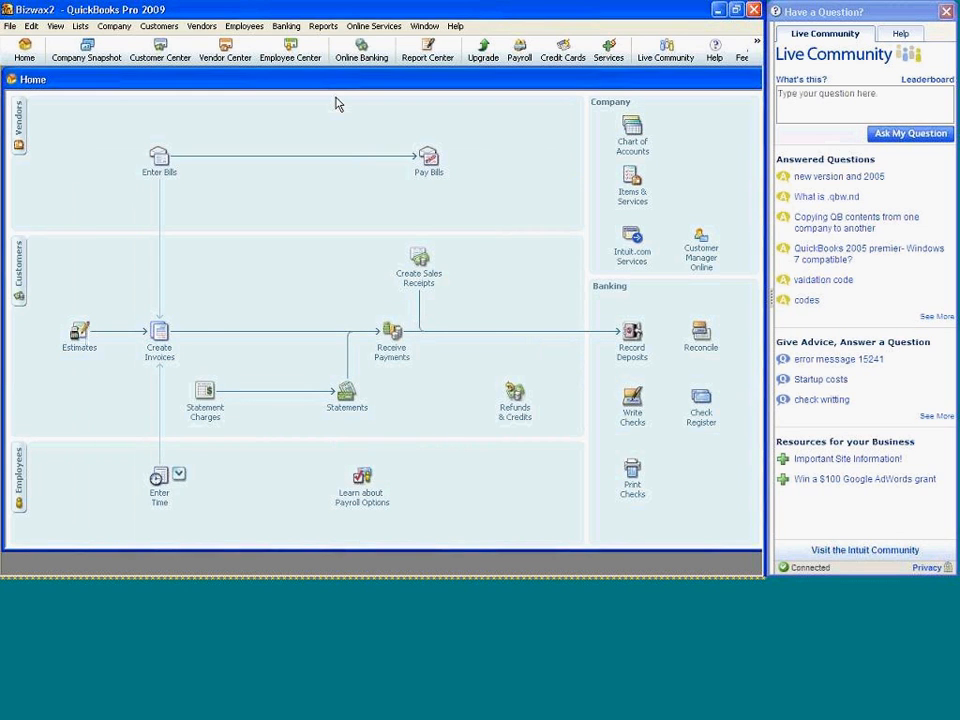
# Start a payment from the doctor customer for 4,000.00, skipping the reminder and promo page.
pyautogui.click(267, 265)
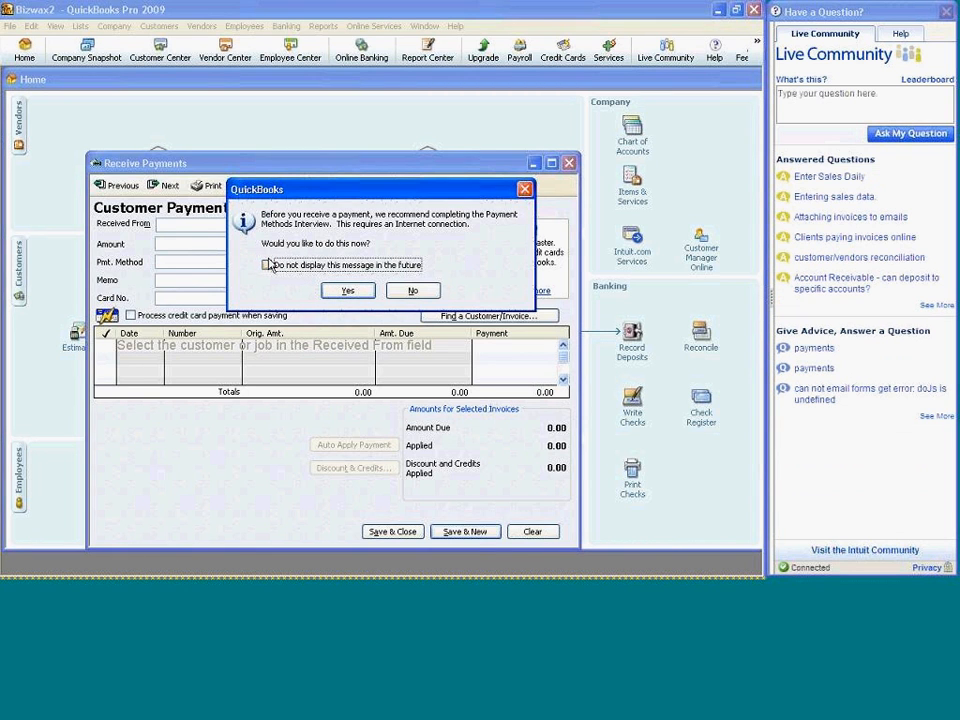
pyautogui.click(347, 290)
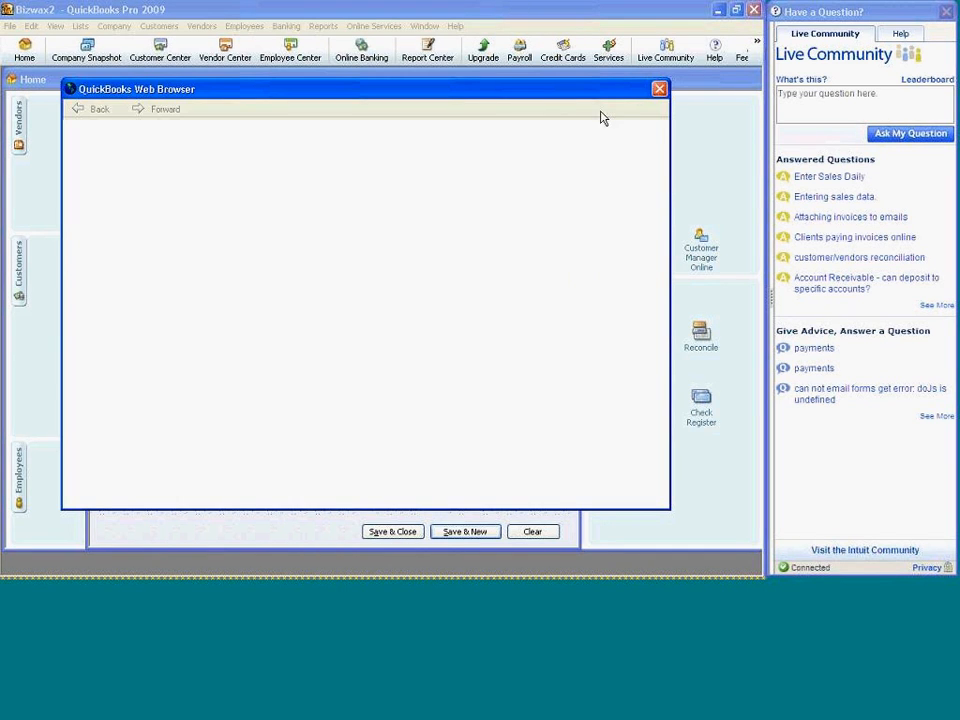
pyautogui.click(659, 89)
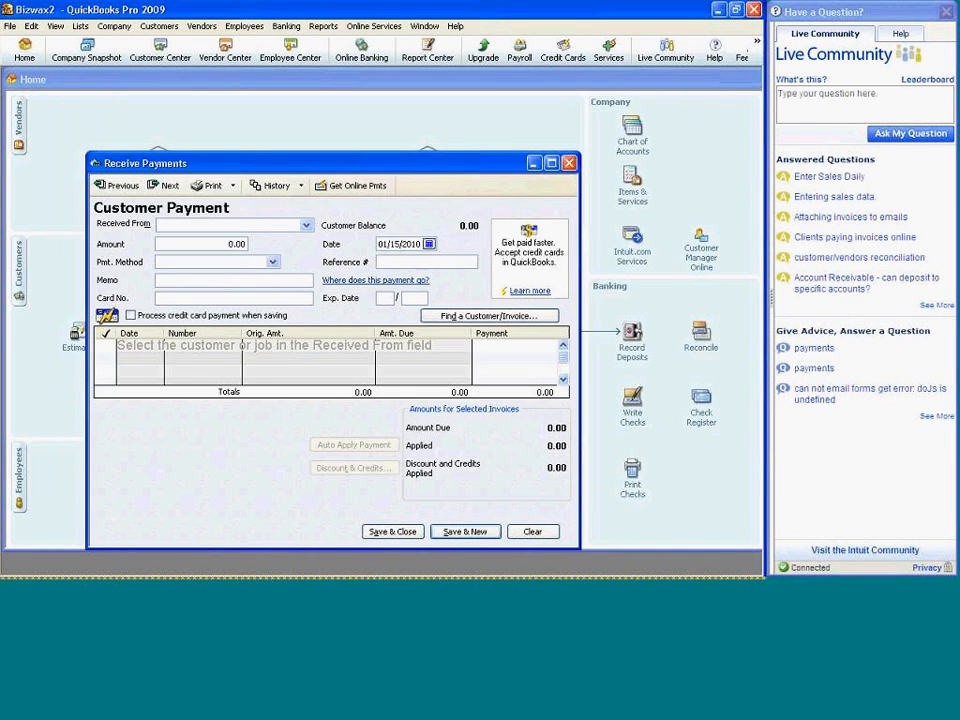
pyautogui.click(306, 225)
pyautogui.click(291, 260)
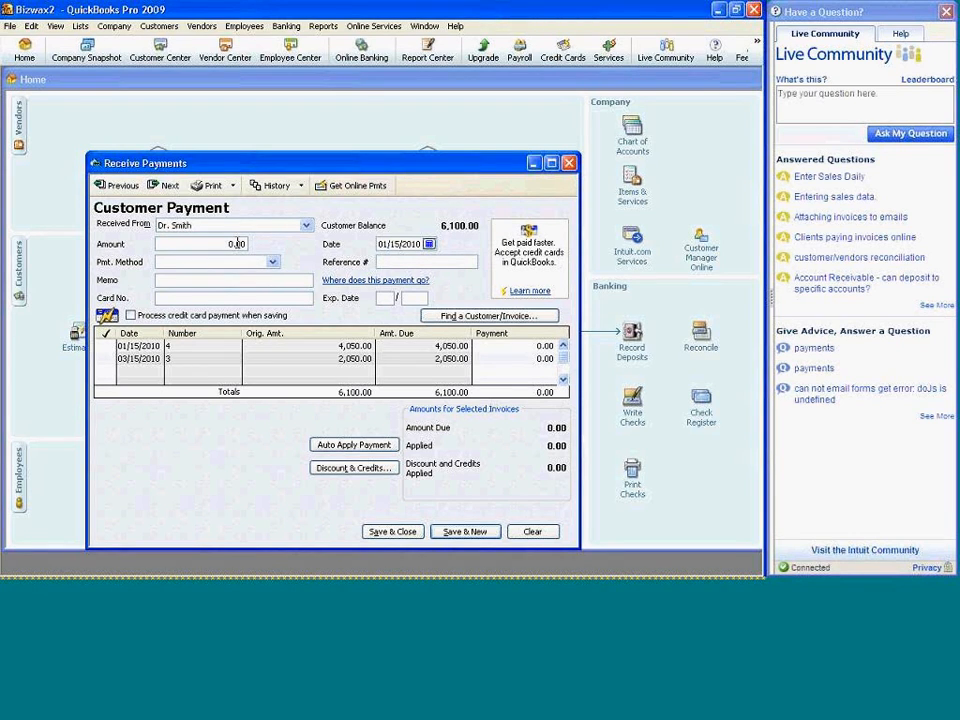
pyautogui.write('4000')
pyautogui.press('Delete')
# Record it as check #4501 with memo 'Big Payment' and write off the $50 shortfall.
pyautogui.click(272, 262)
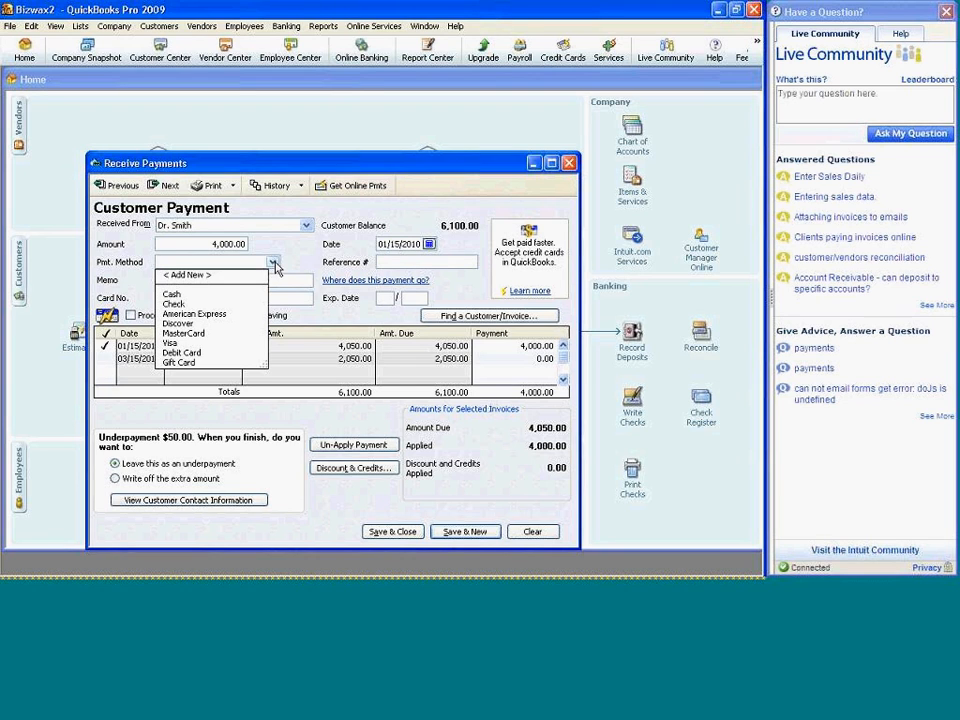
pyautogui.click(190, 306)
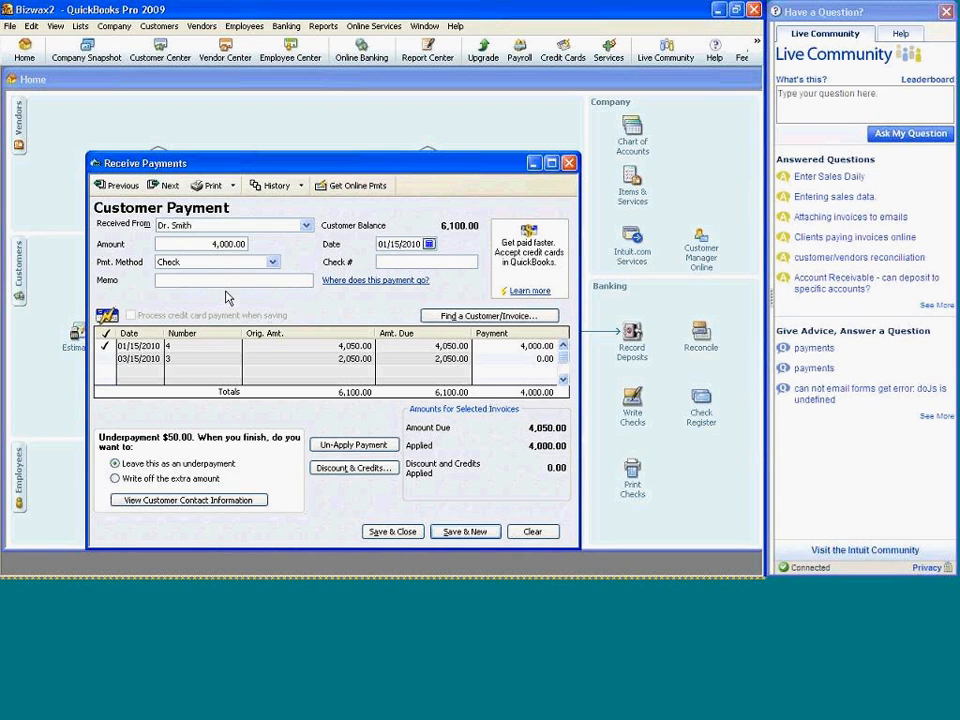
pyautogui.click(270, 278)
pyautogui.write('P')
pyautogui.press('BackSpace')
pyautogui.write('Big Payment')
pyautogui.click(400, 263)
pyautogui.write('4501')
pyautogui.click(116, 480)
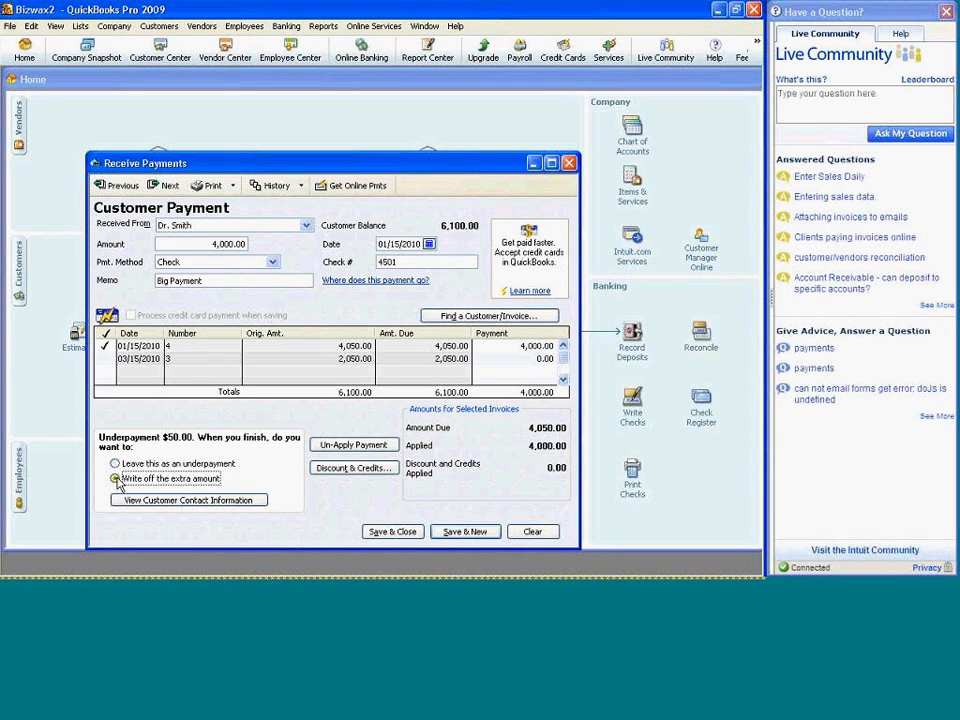
pyautogui.click(403, 536)
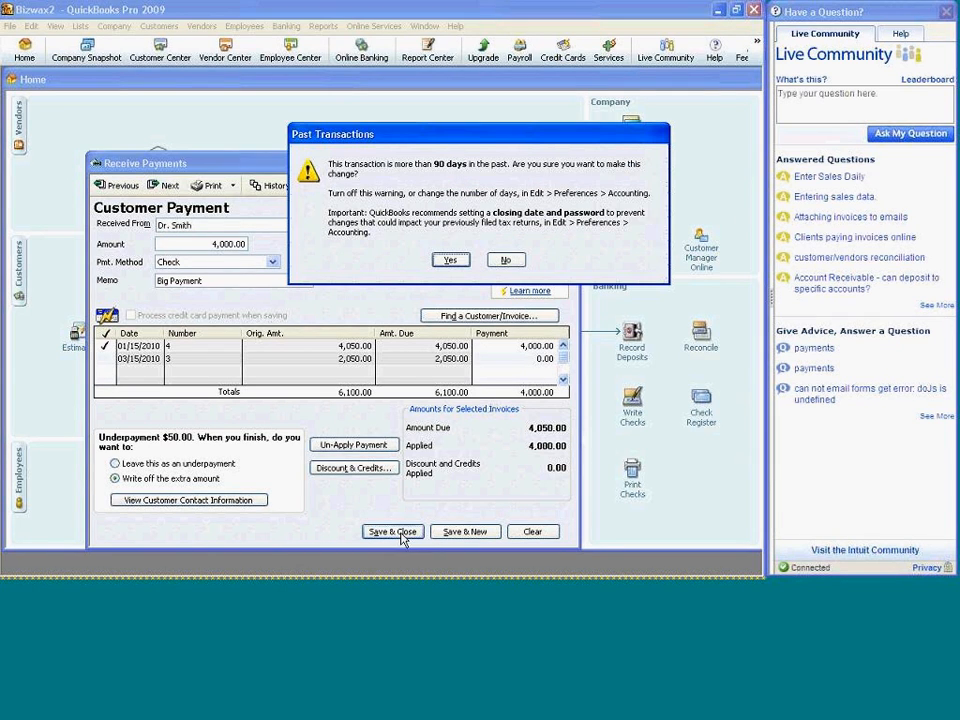
# Confirm the back-dated payment and charge the 50.00 write-off to Professional Fees.
pyautogui.click(450, 260)
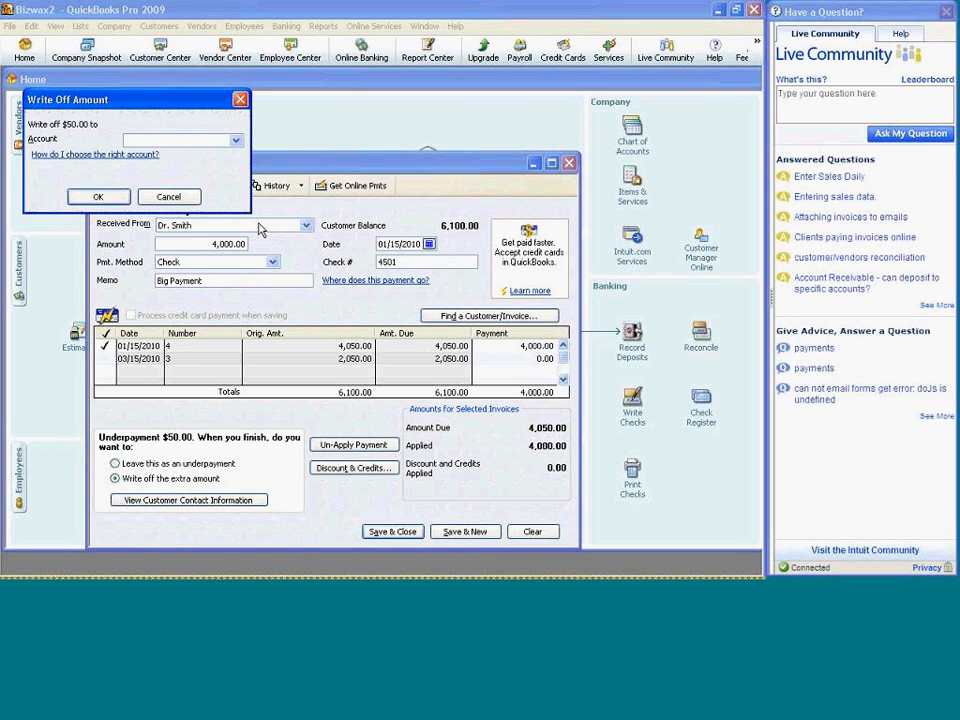
pyautogui.click(237, 141)
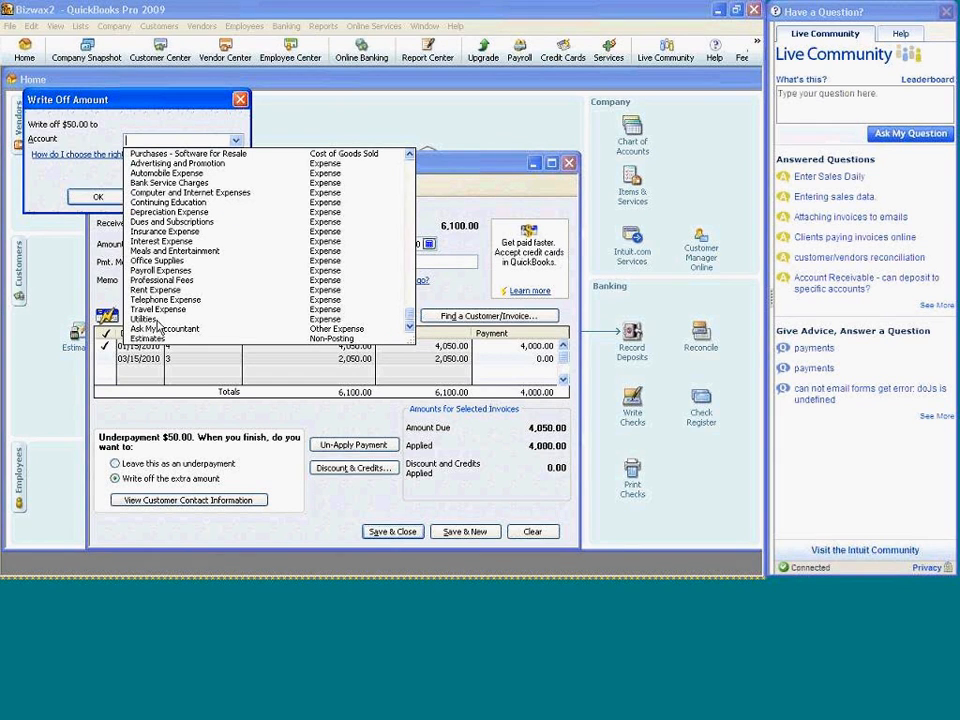
pyautogui.click(180, 281)
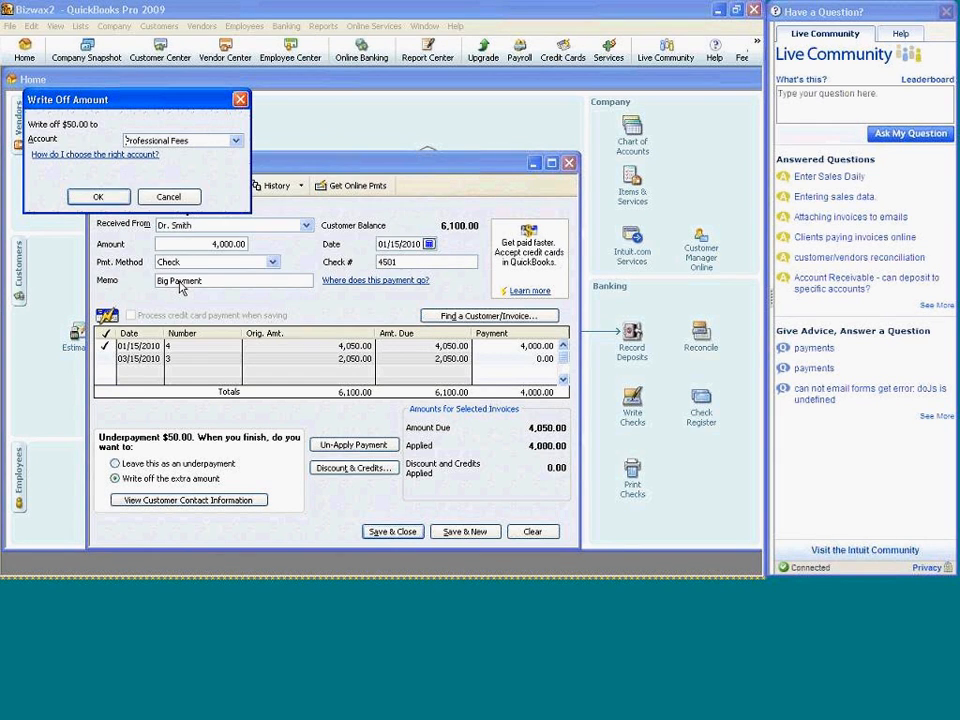
pyautogui.click(98, 197)
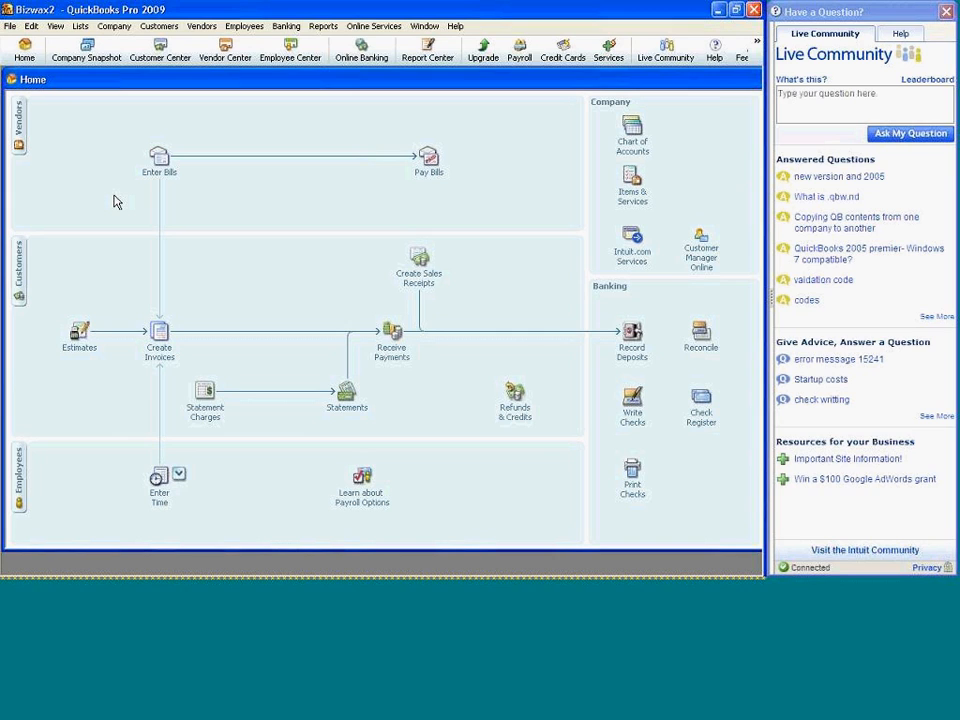
# Start a new payment from the doctor customer for 2,050.00.
pyautogui.click(392, 338)
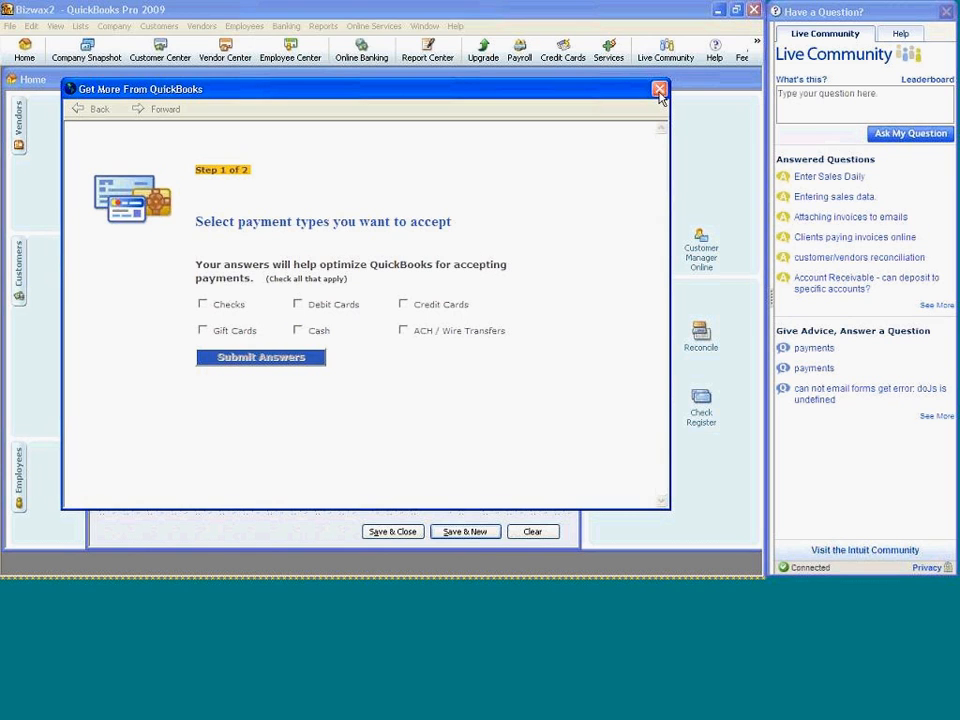
pyautogui.click(659, 91)
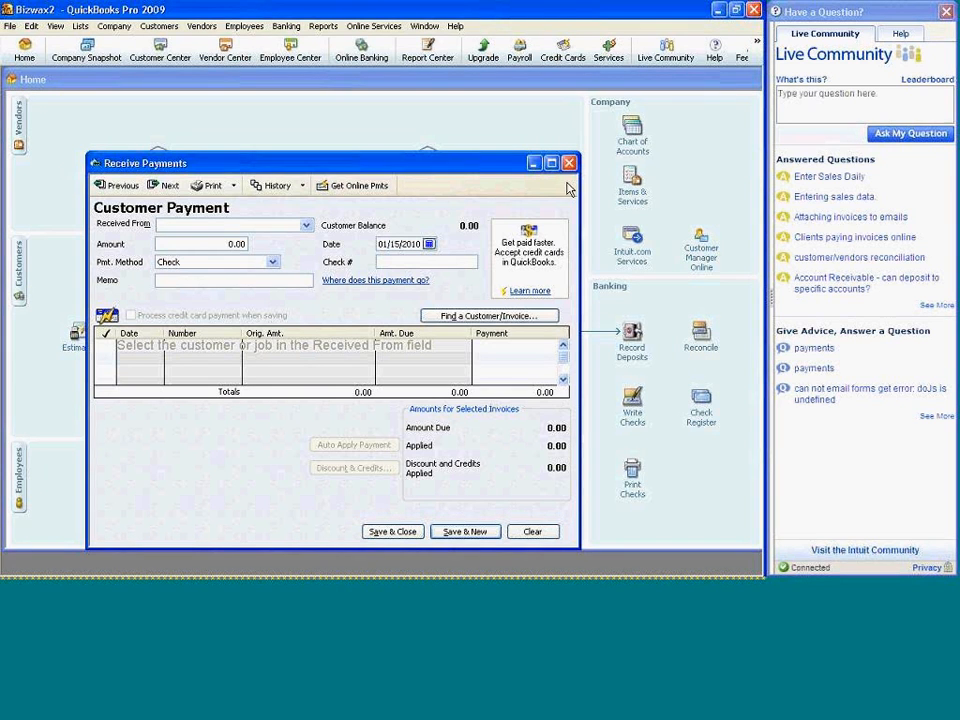
pyautogui.click(306, 225)
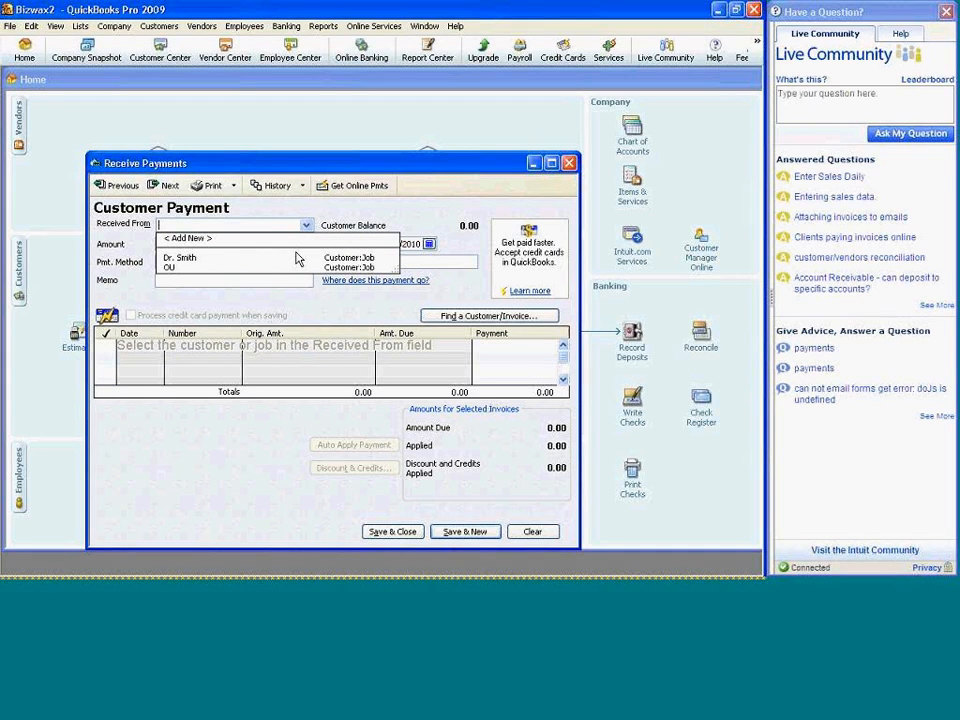
pyautogui.click(296, 259)
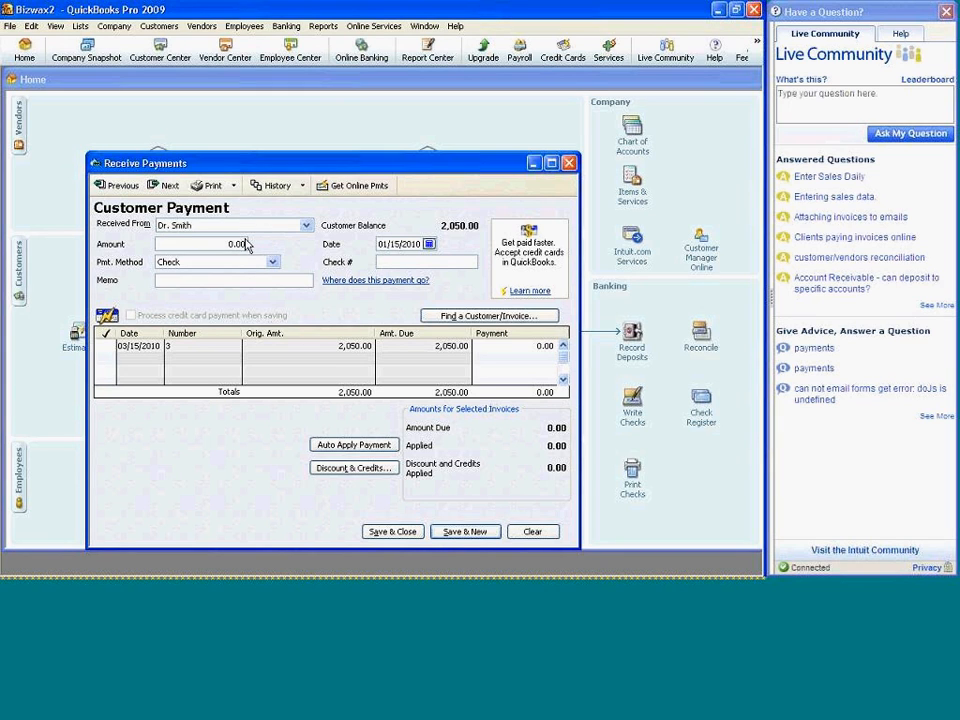
pyautogui.click(233, 241)
pyautogui.write('2000')
pyautogui.write('50')
# Date the payment 04/15/2010 and save it.
pyautogui.click(429, 244)
pyautogui.click(500, 259)
pyautogui.click(500, 259)
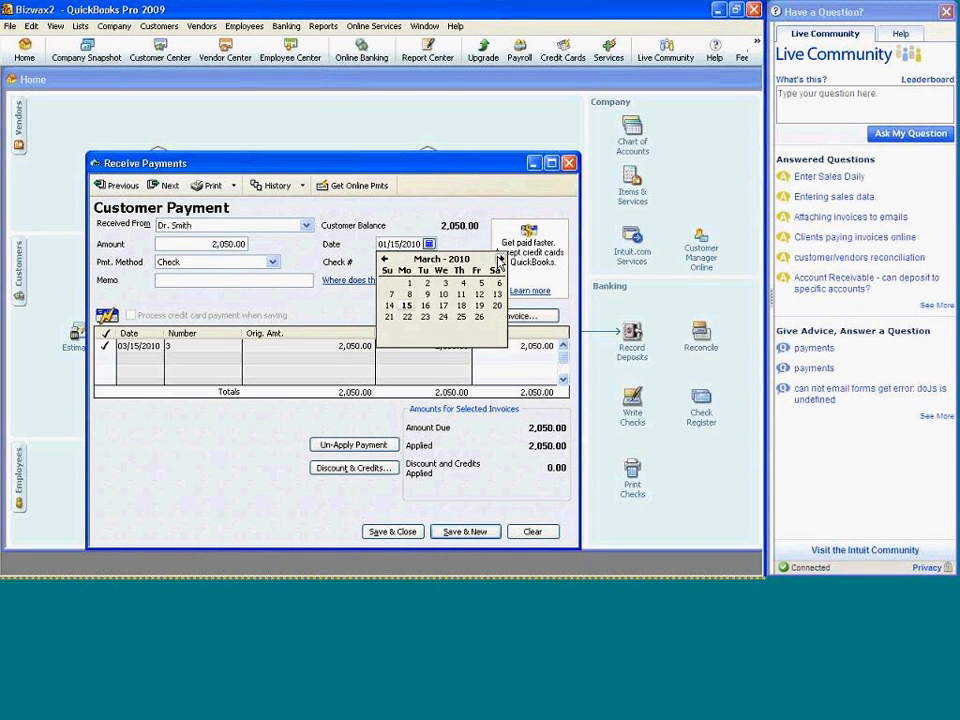
pyautogui.click(500, 259)
pyautogui.click(500, 259)
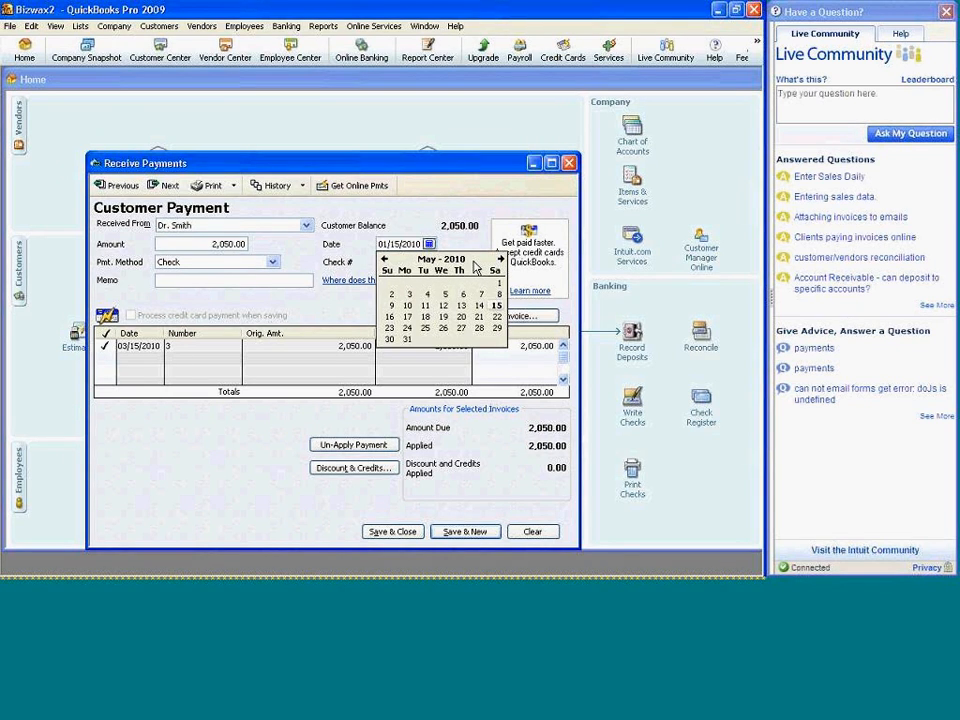
pyautogui.click(384, 259)
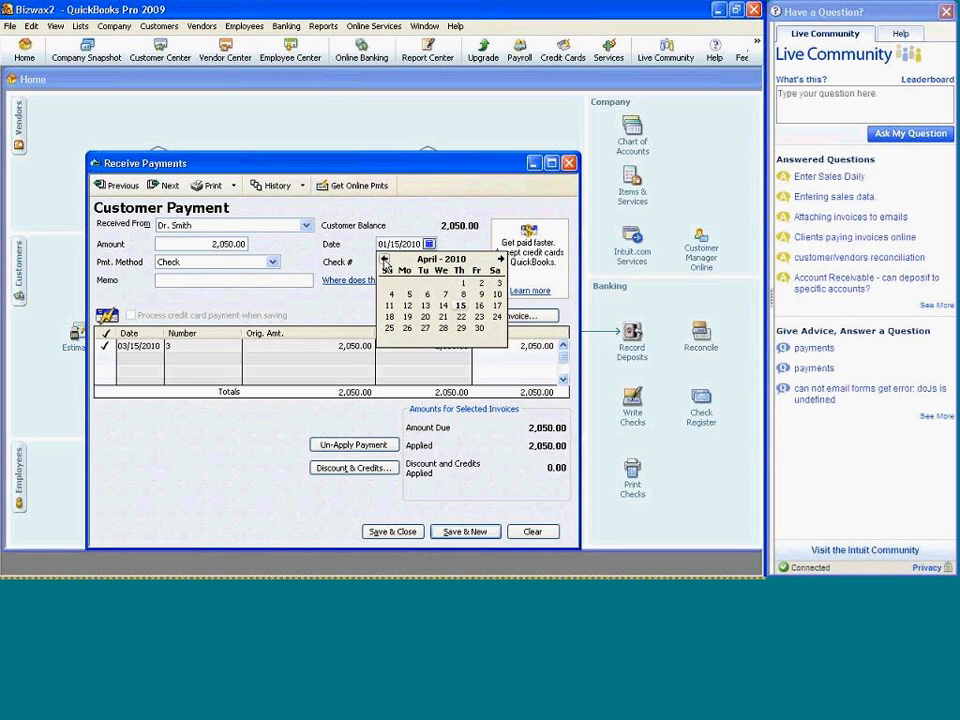
pyautogui.click(460, 308)
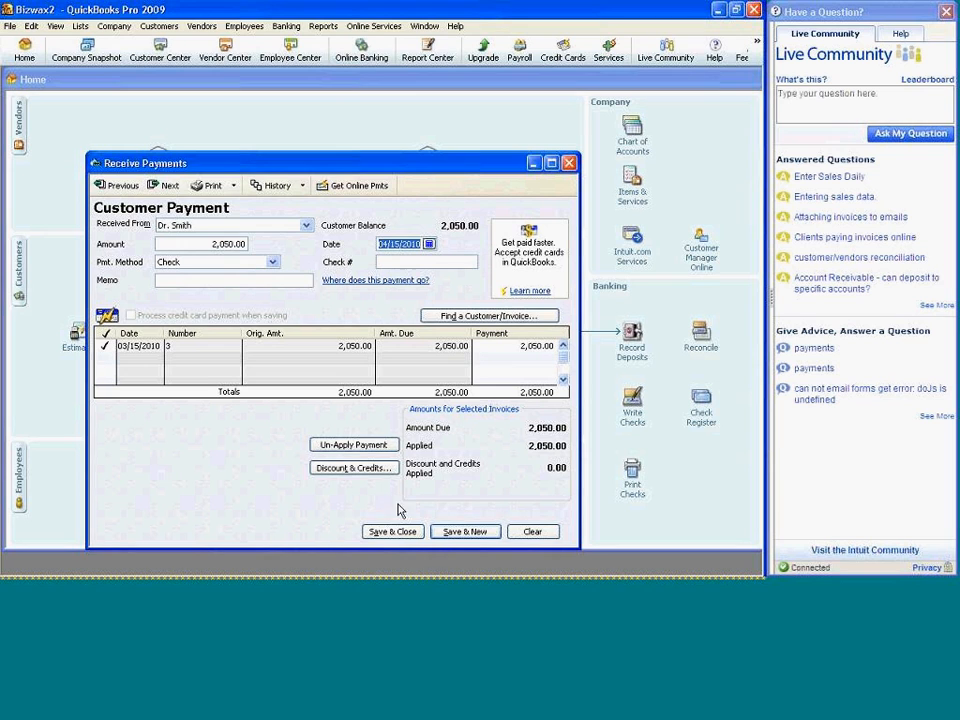
pyautogui.click(390, 532)
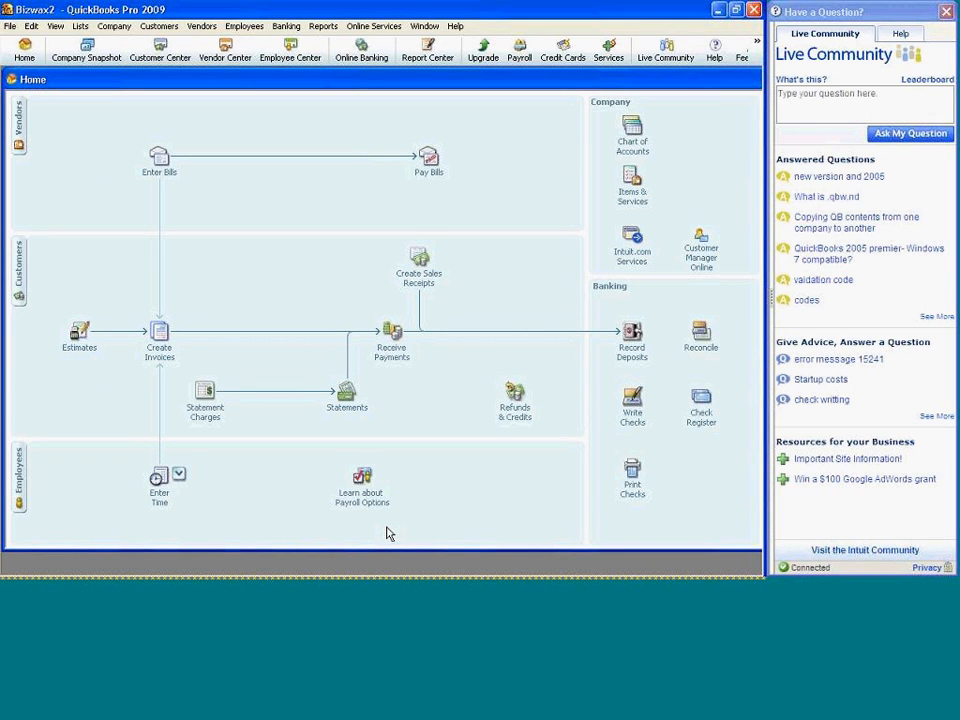
# Start a new customer payment received from OU.
pyautogui.click(393, 338)
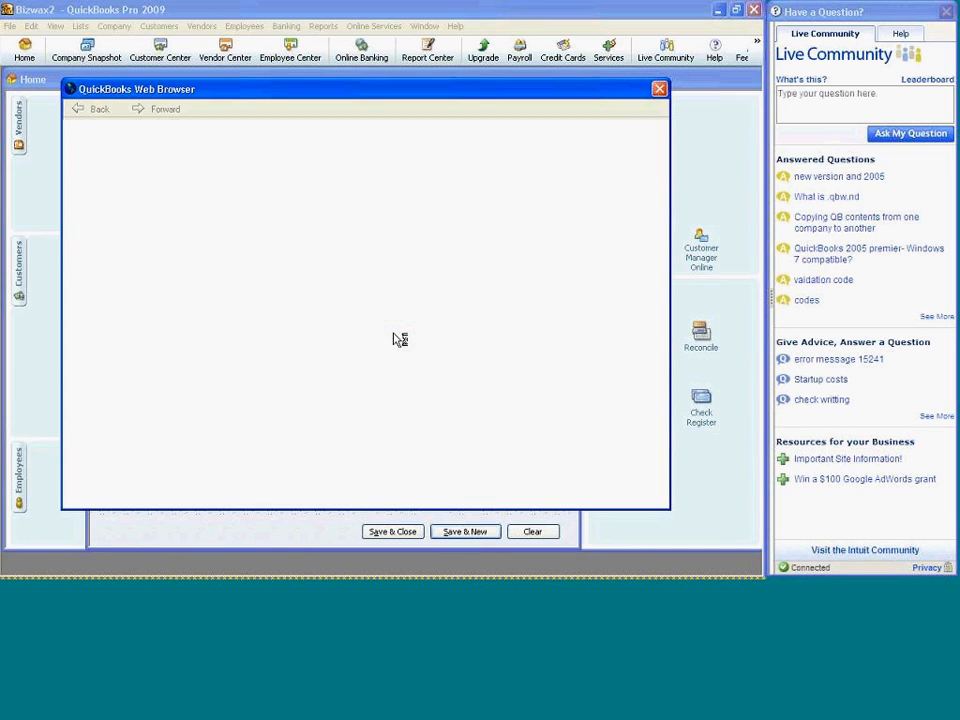
pyautogui.click(659, 91)
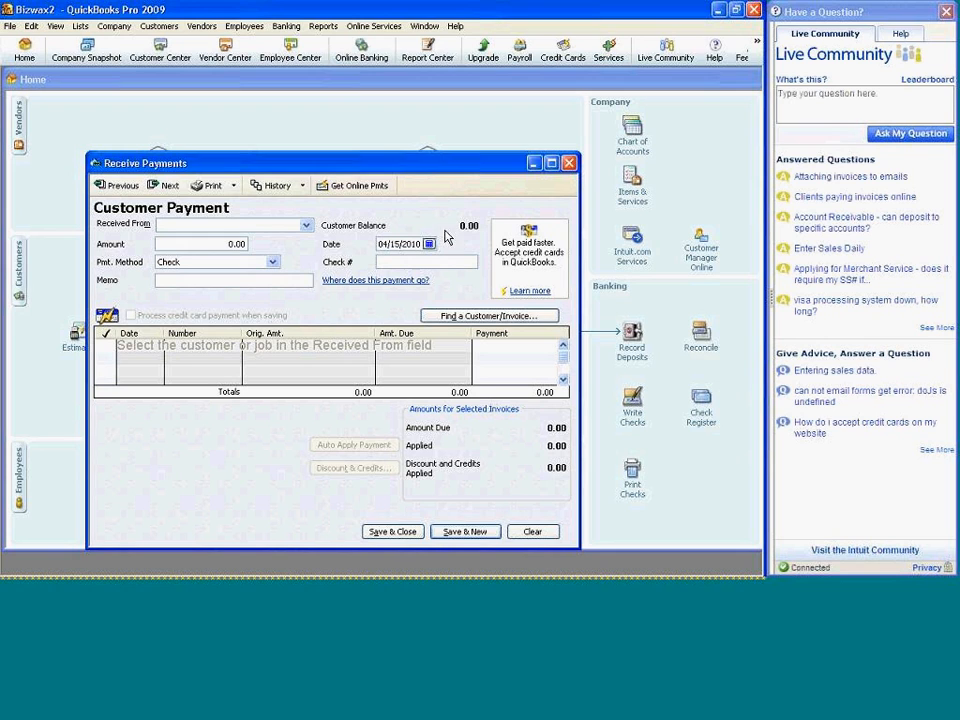
pyautogui.click(306, 226)
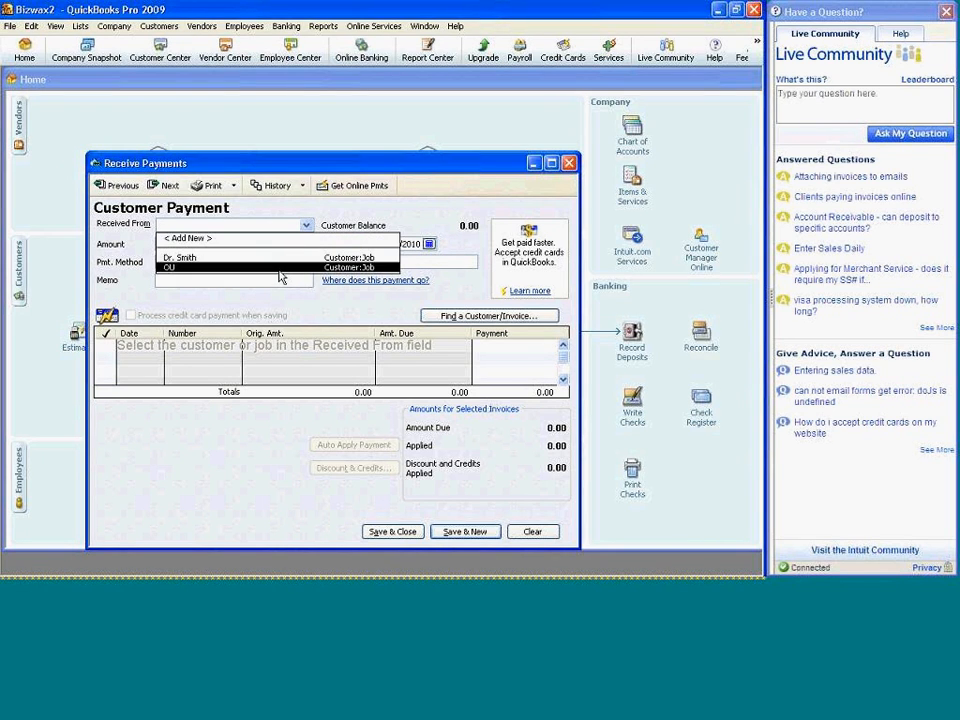
pyautogui.click(281, 268)
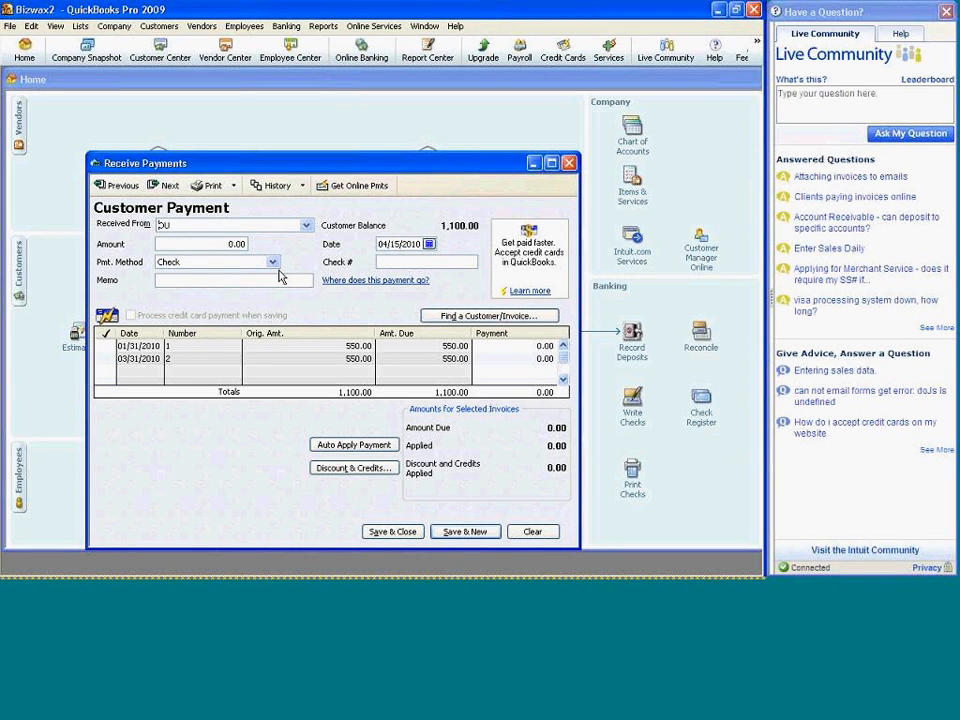
# Apply the payment to OU's invoices 1 and 2, keeping auto-calculation on, and save.
pyautogui.click(160, 348)
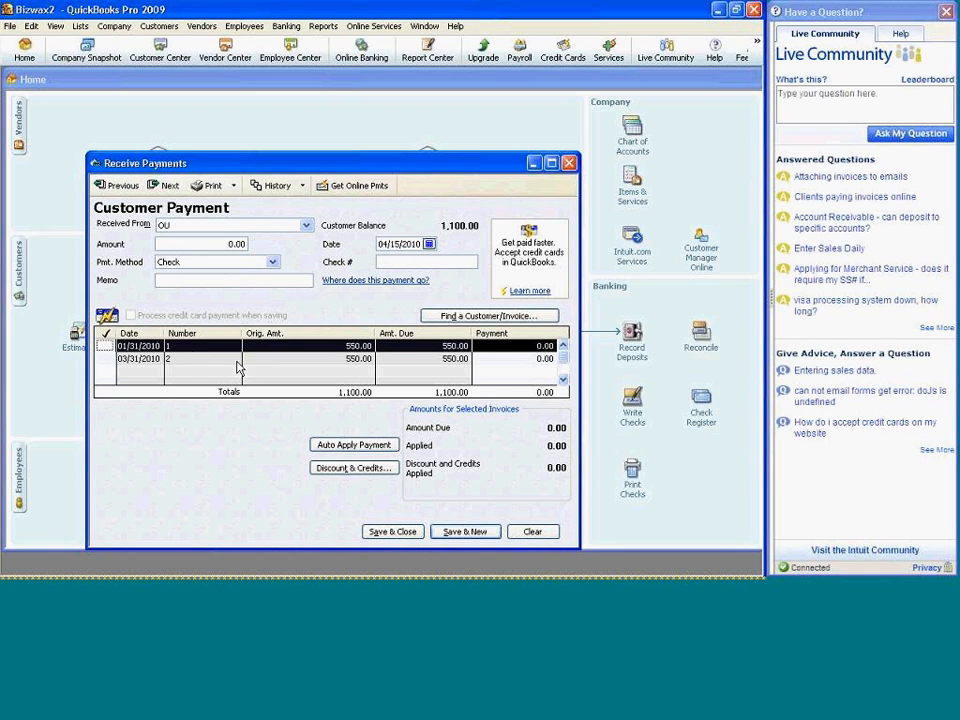
pyautogui.click(375, 451)
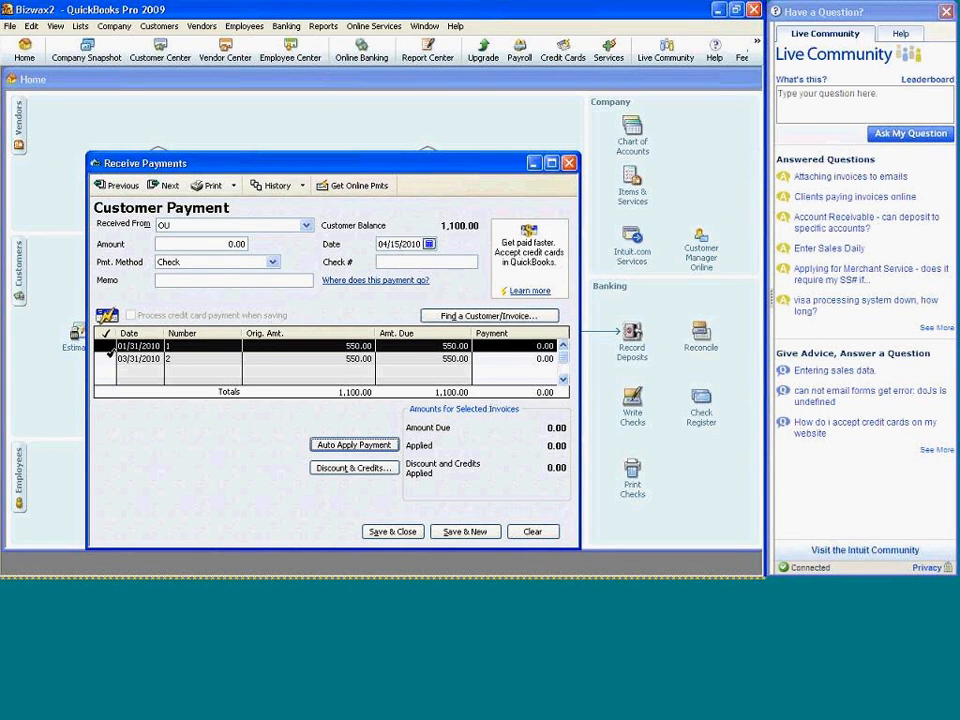
pyautogui.click(106, 346)
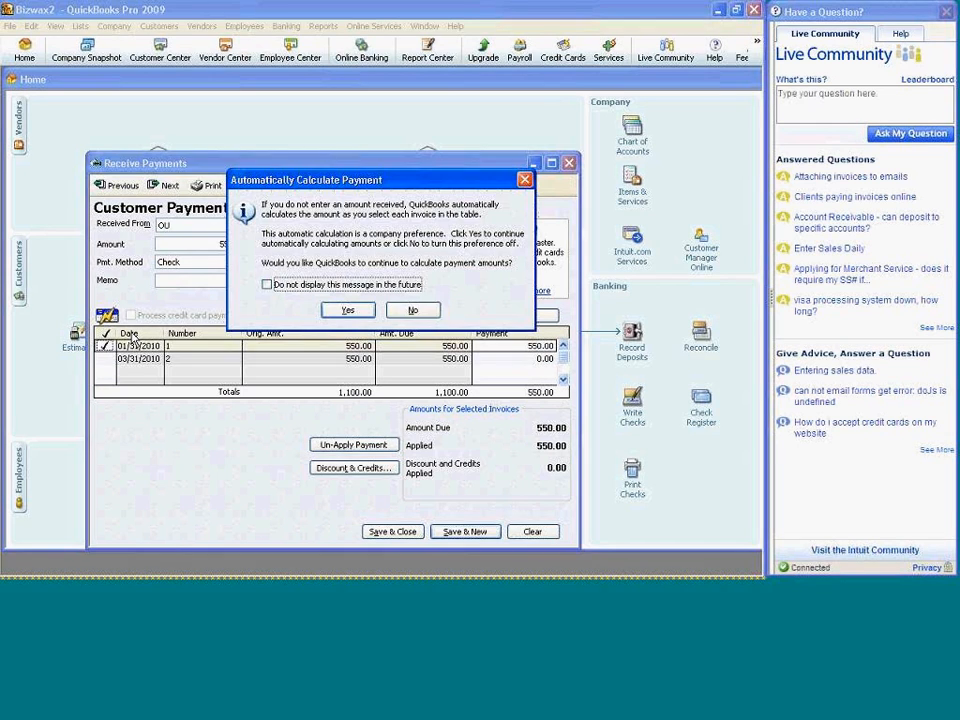
pyautogui.click(267, 284)
pyautogui.click(349, 311)
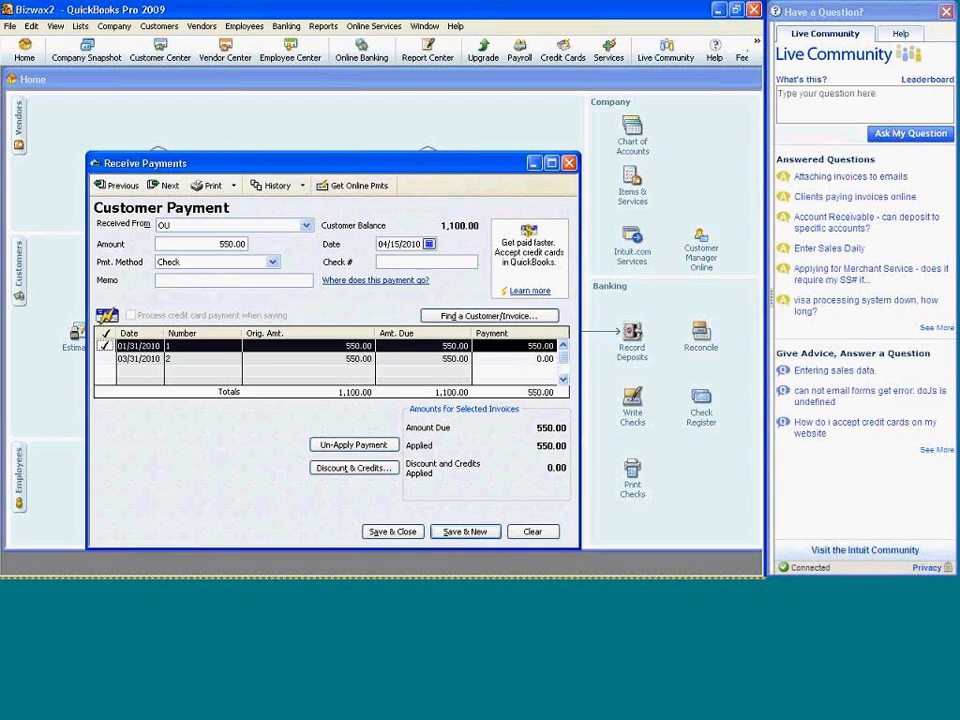
pyautogui.click(106, 358)
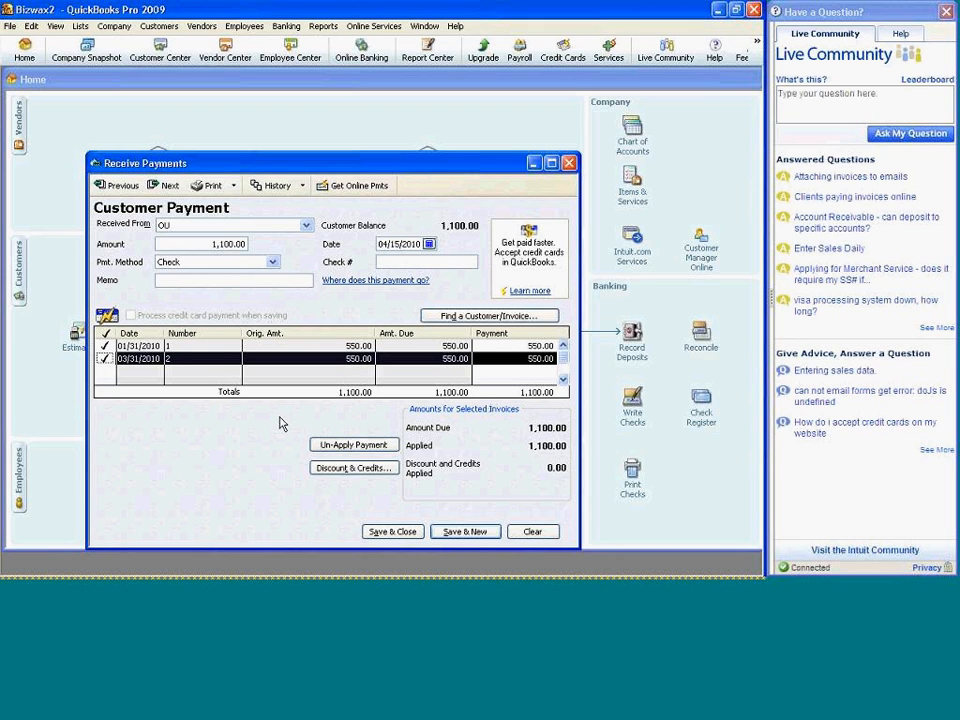
pyautogui.click(408, 532)
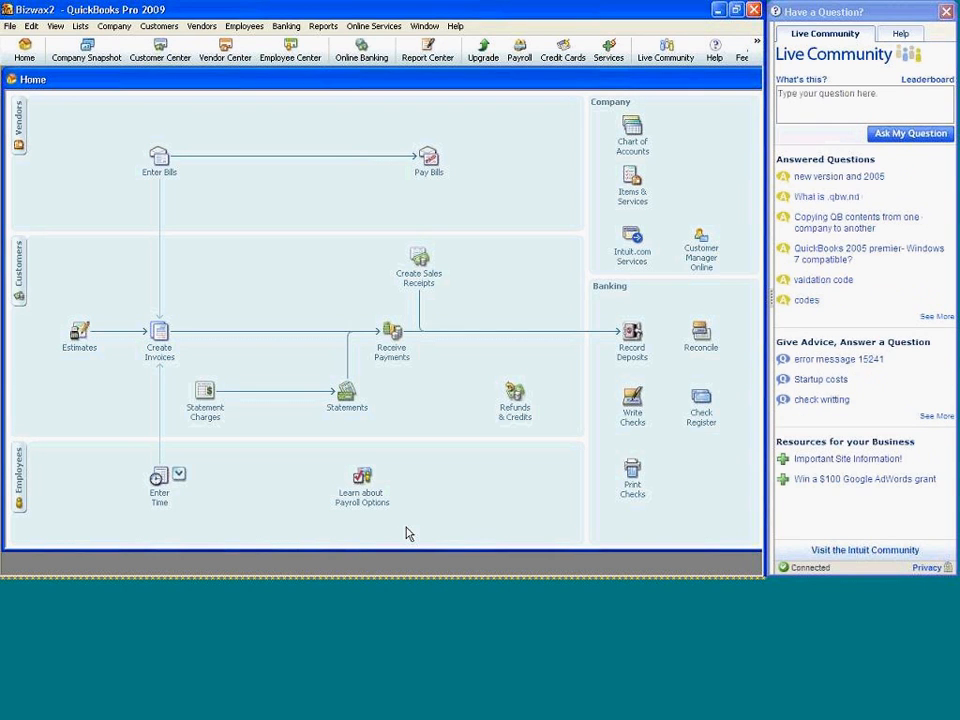
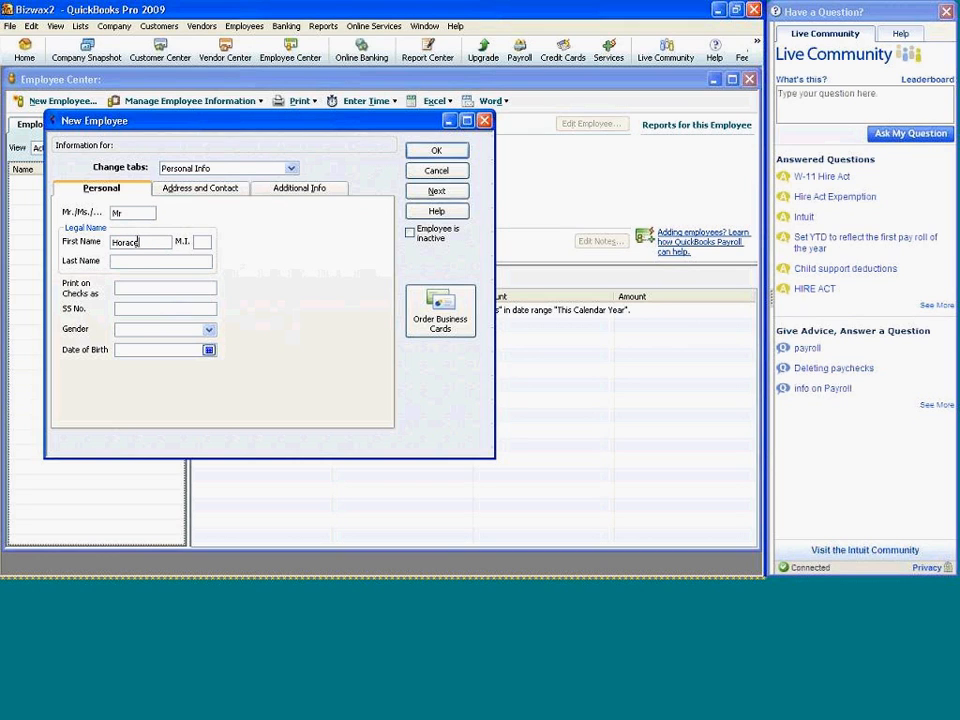
# Enter the employee's last name and Social Security number, and set gender to Male.
pyautogui.click(141, 258)
pyautogui.write('Morgan')
pyautogui.press('BackSpace')
pyautogui.write('n')
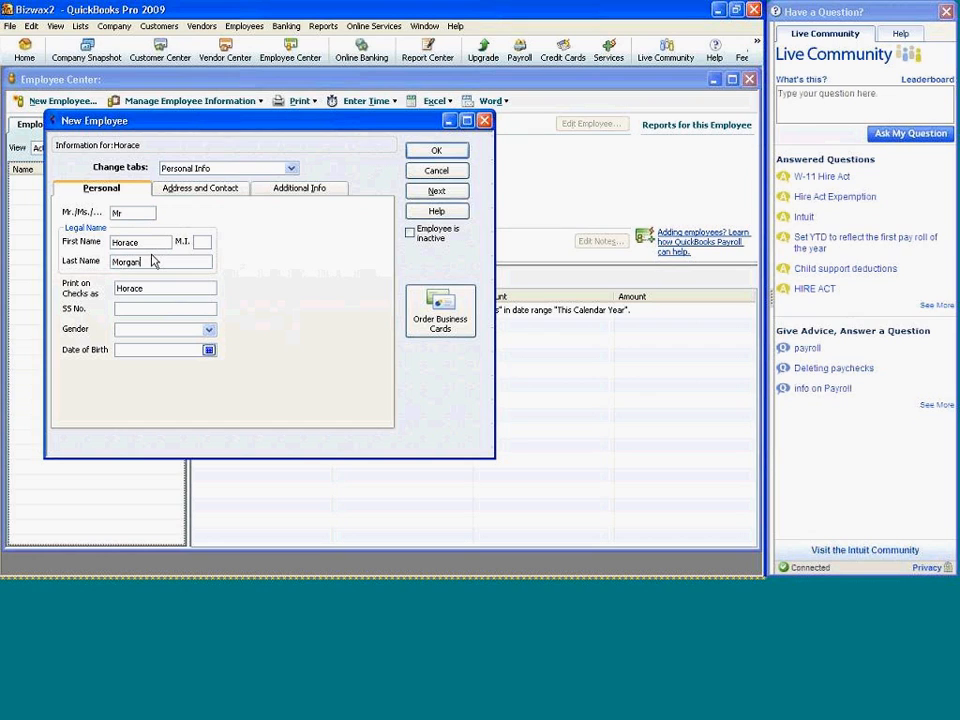
pyautogui.click(155, 309)
pyautogui.write('111-33-4444')
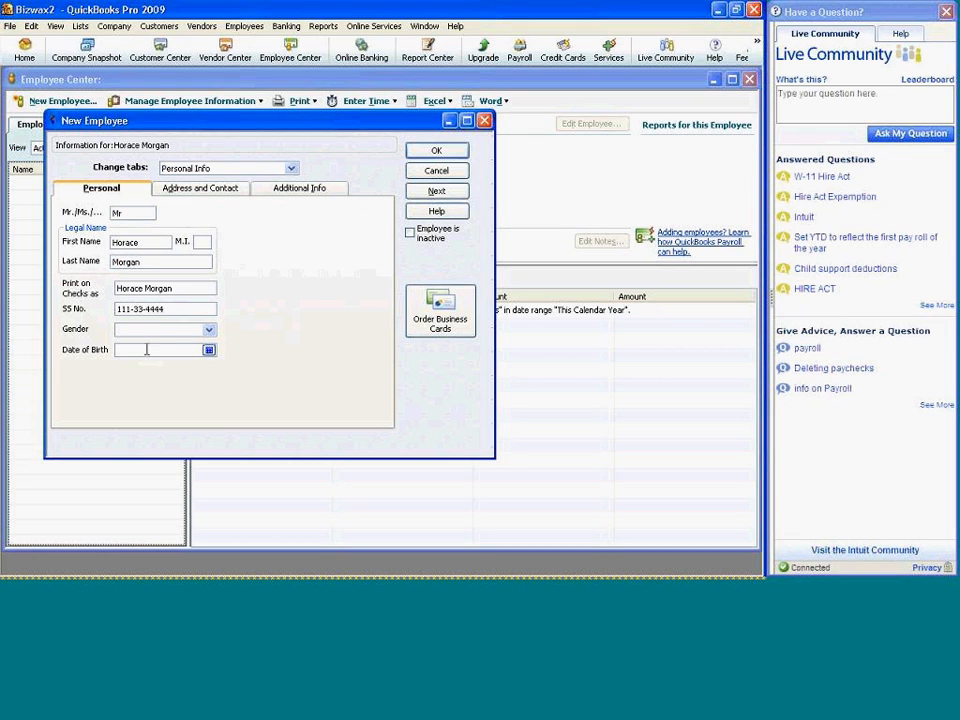
pyautogui.click(209, 331)
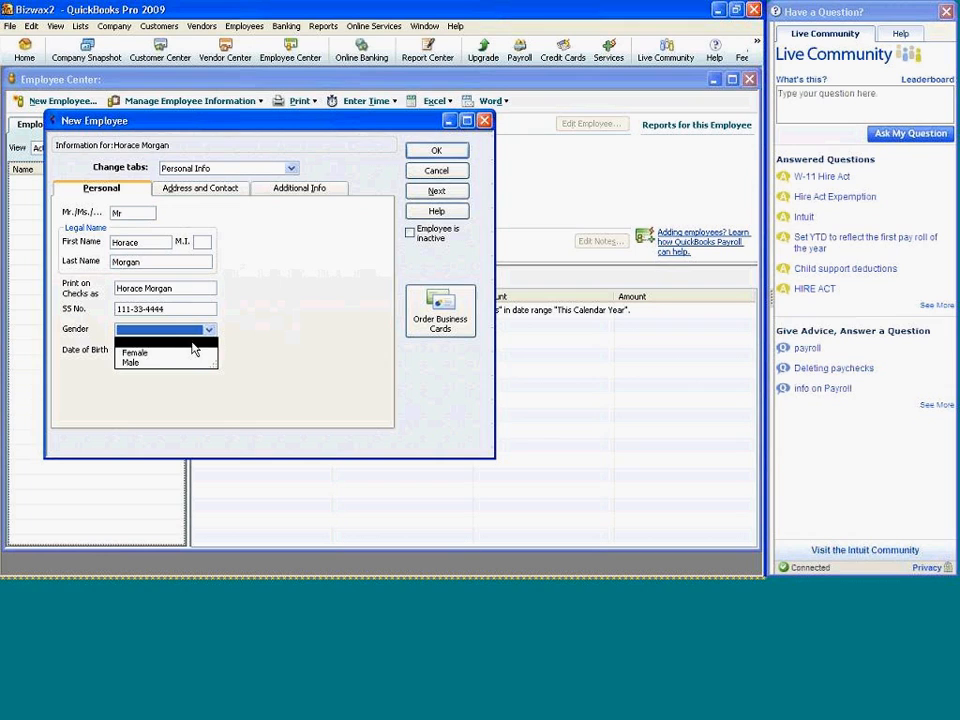
pyautogui.click(184, 365)
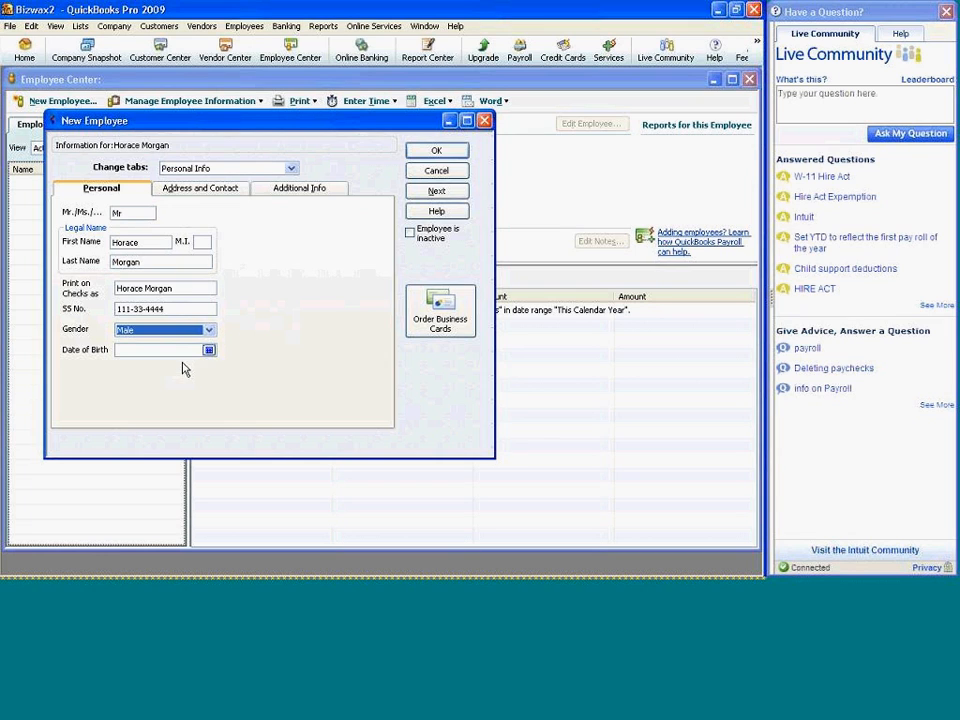
# Set the date of birth to 10/17/1985 from the calendar, then go to Address and Contact.
pyautogui.click(209, 350)
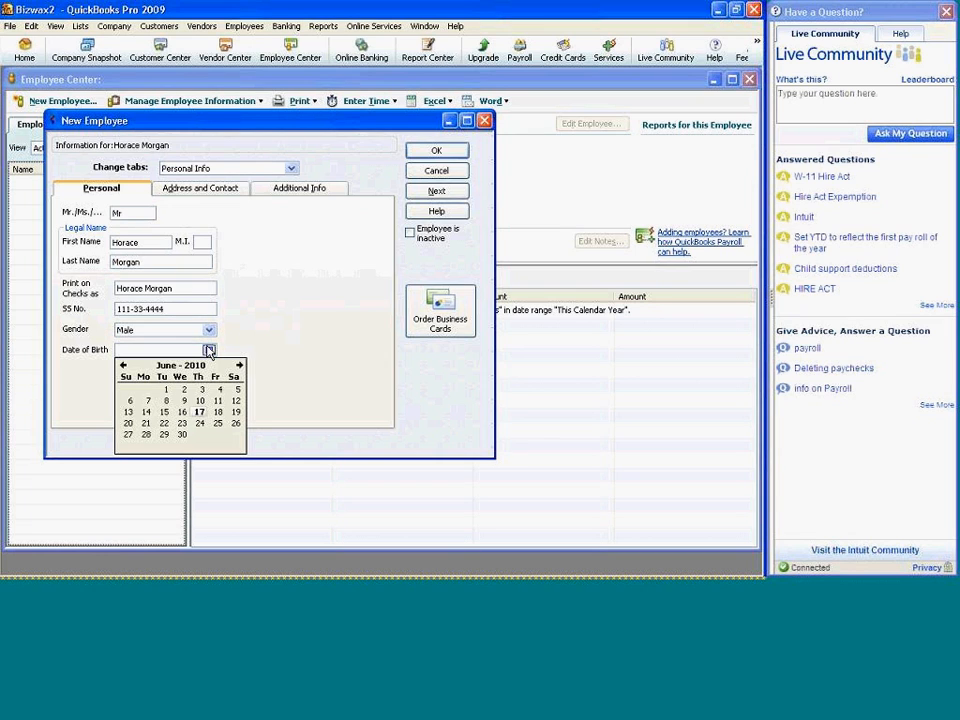
pyautogui.doubleClick(123, 365)
pyautogui.click(123, 365)
pyautogui.doubleClick(123, 365)
pyautogui.doubleClick(123, 365)
pyautogui.doubleClick(123, 365)
pyautogui.doubleClick(123, 365)
pyautogui.doubleClick(123, 365)
pyautogui.doubleClick(123, 365)
pyautogui.doubleClick(123, 365)
pyautogui.doubleClick(123, 365)
pyautogui.click(123, 366)
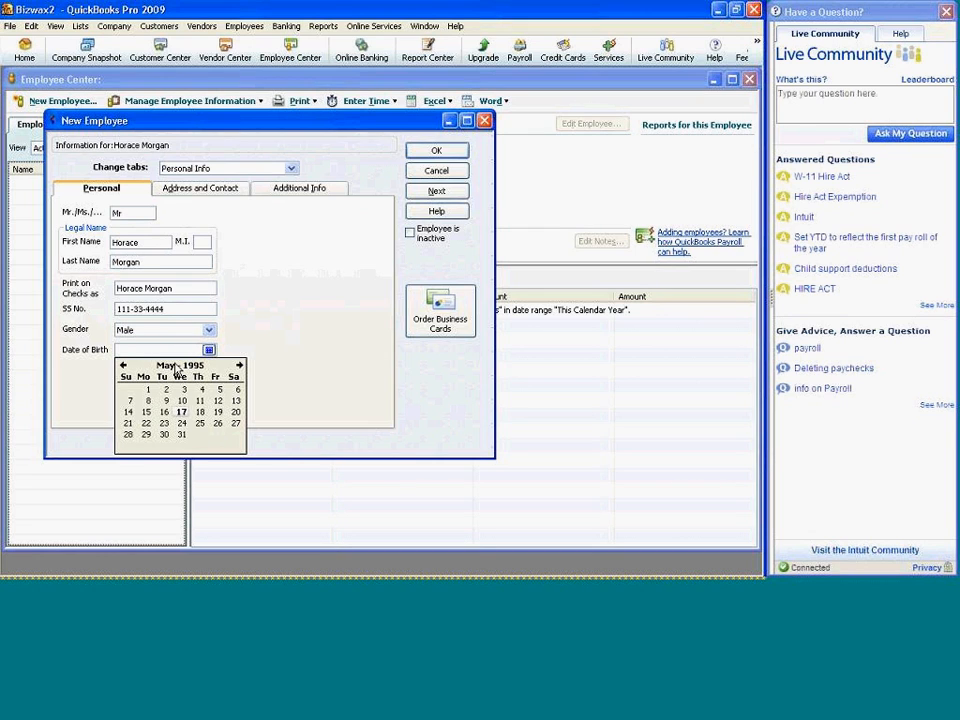
pyautogui.doubleClick(123, 366)
pyautogui.click(123, 366)
pyautogui.click(123, 366)
pyautogui.click(123, 366)
pyautogui.click(123, 366)
pyautogui.click(123, 366)
pyautogui.click(123, 366)
pyautogui.click(123, 366)
pyautogui.click(123, 366)
pyautogui.click(123, 366)
pyautogui.click(123, 366)
pyautogui.click(123, 366)
pyautogui.click(123, 366)
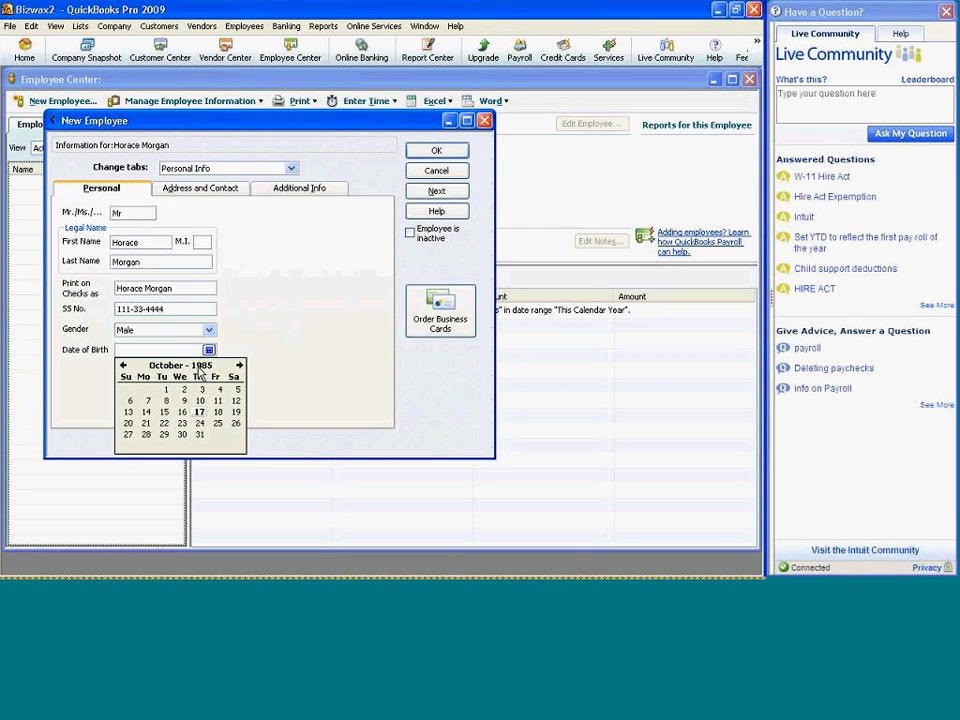
pyautogui.click(199, 412)
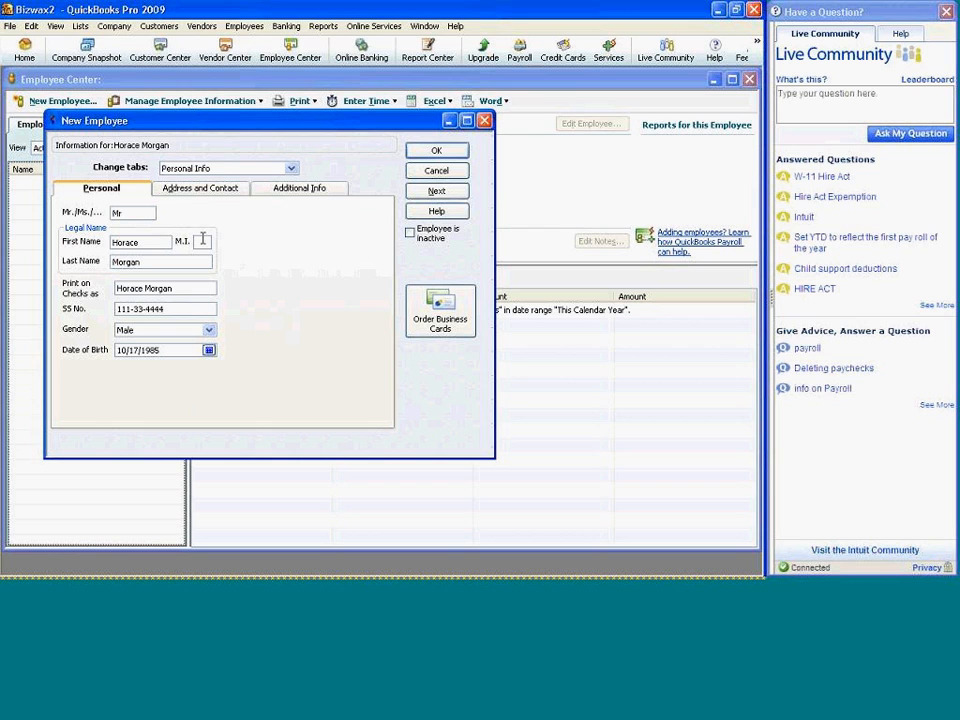
pyautogui.click(203, 192)
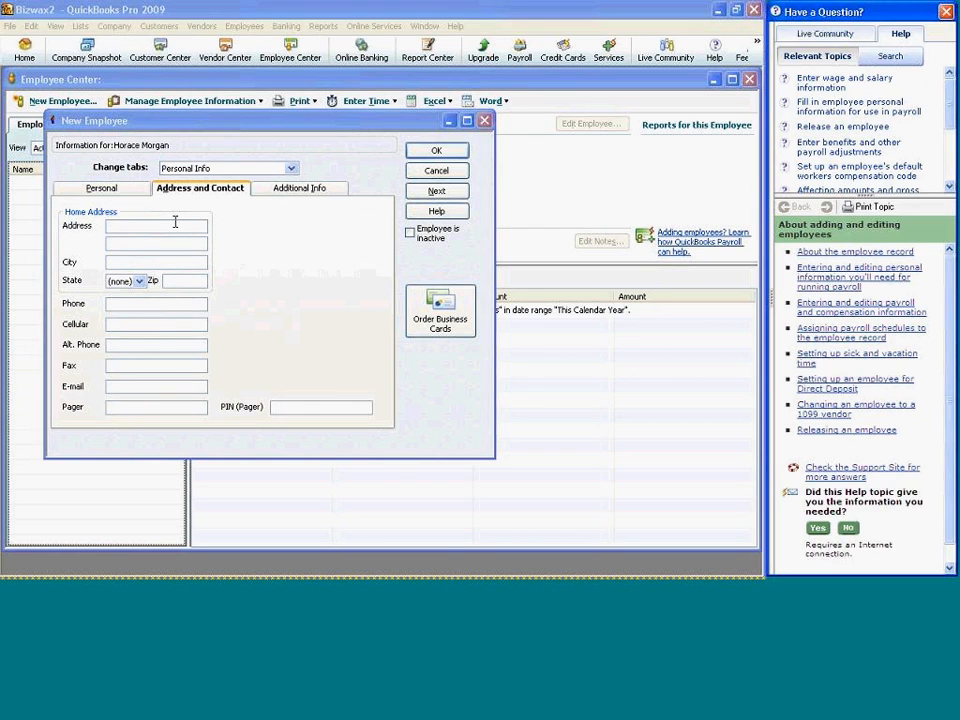
pyautogui.click(140, 281)
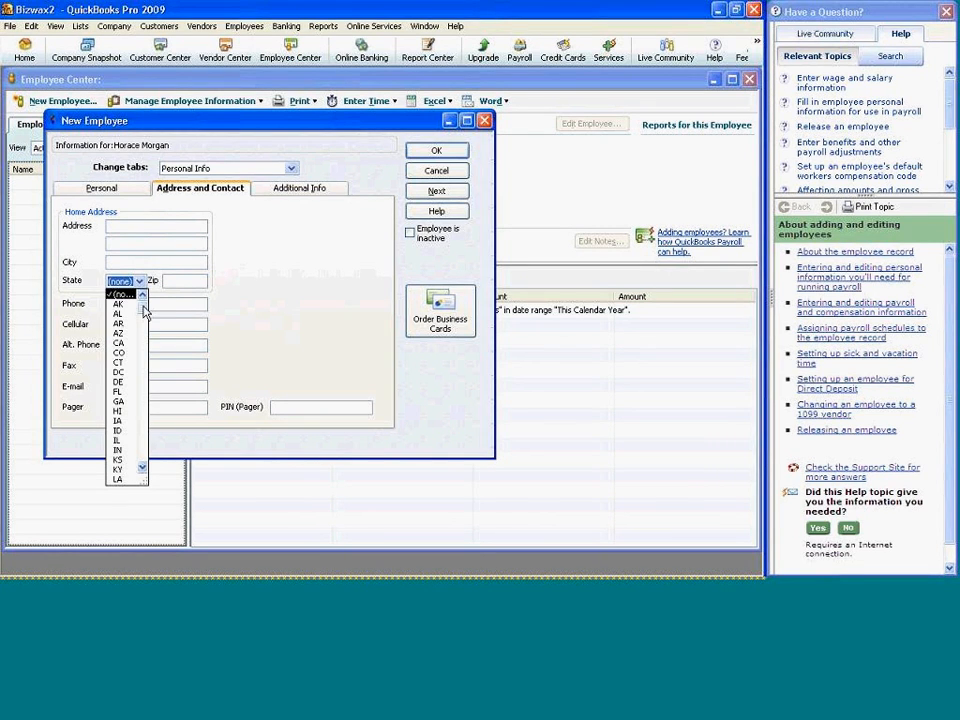
# Set the employee's home state to NY.
pyautogui.press('n')
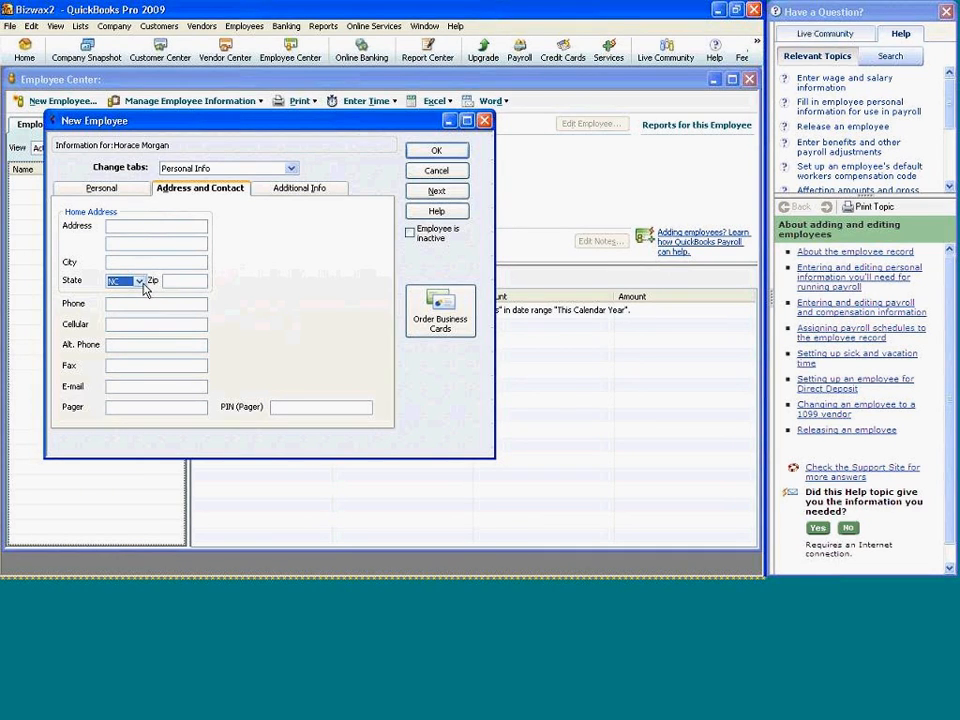
pyautogui.click(141, 283)
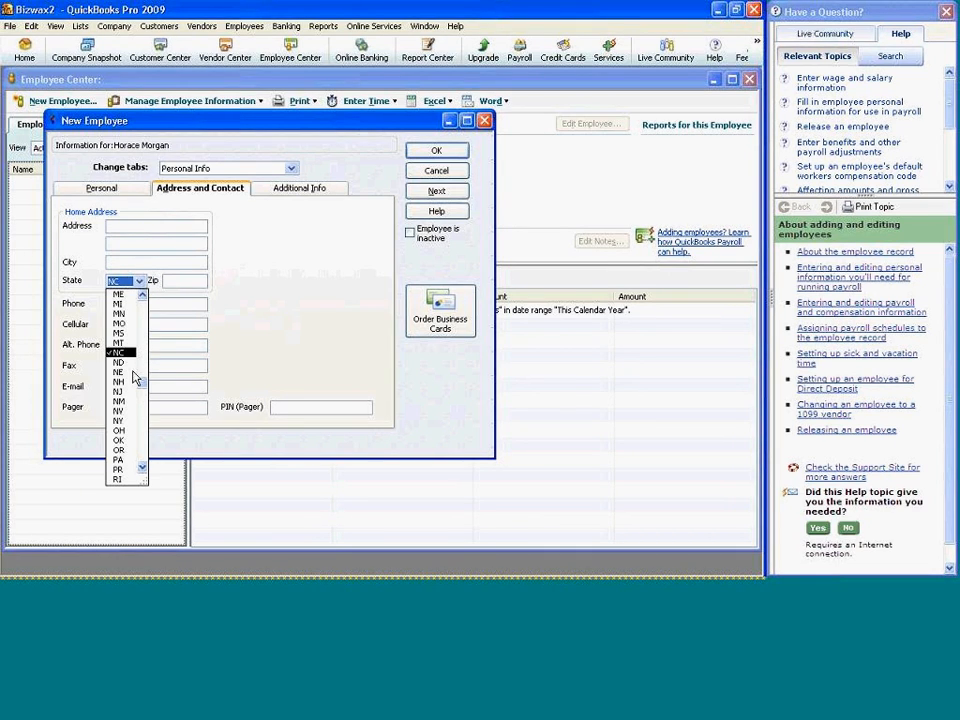
pyautogui.click(122, 421)
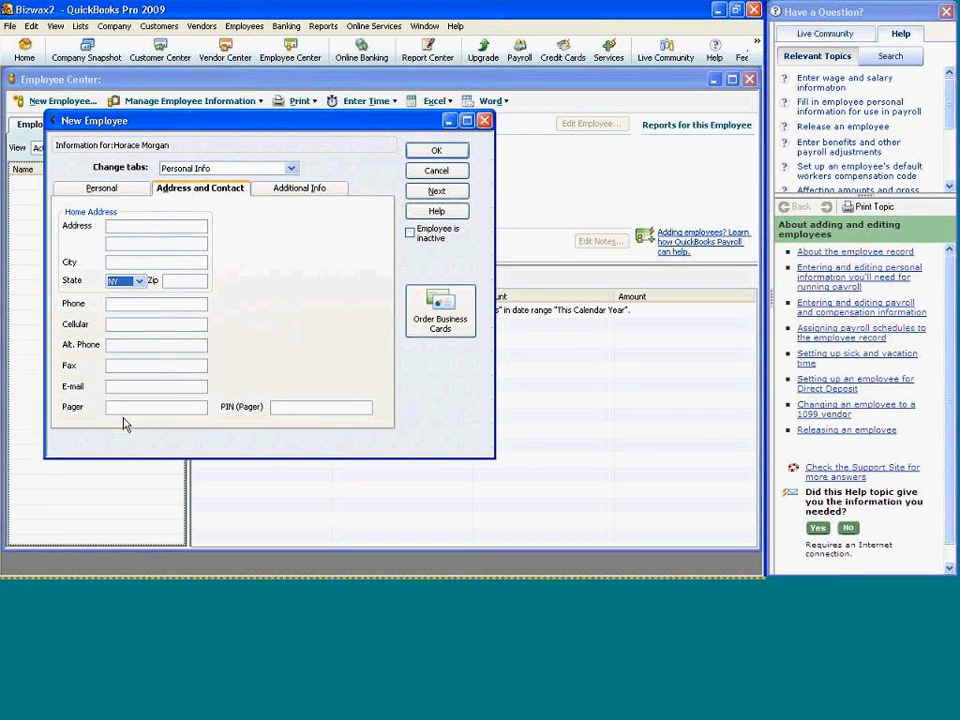
# Give the employee Account No. 1 on Additional Info, save, and choose to set up payroll now.
pyautogui.click(315, 192)
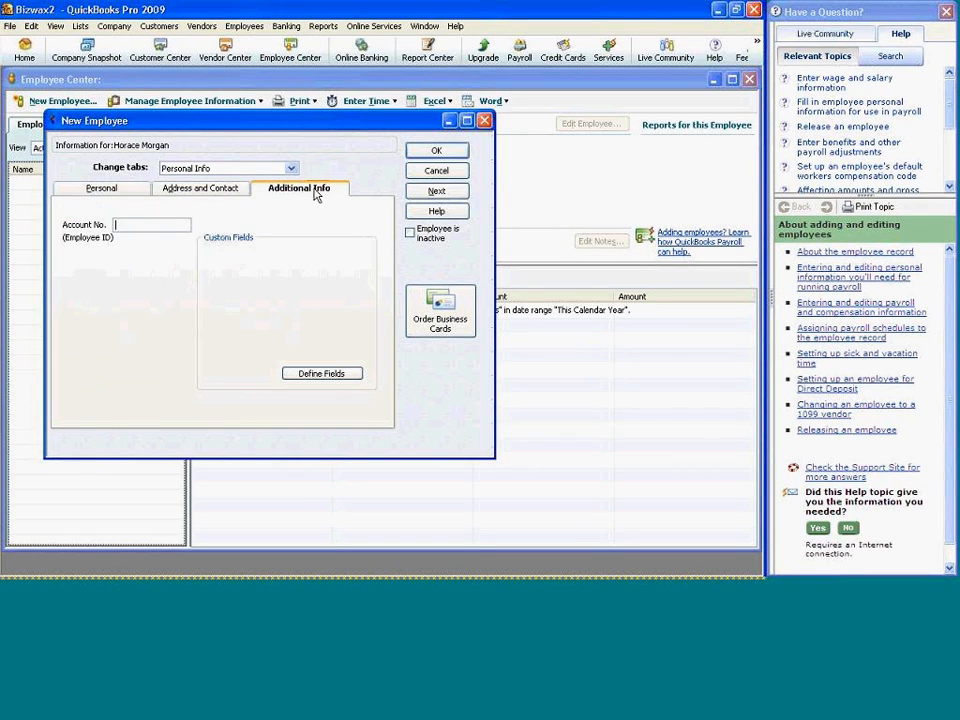
pyautogui.click(165, 222)
pyautogui.write('1')
pyautogui.click(439, 151)
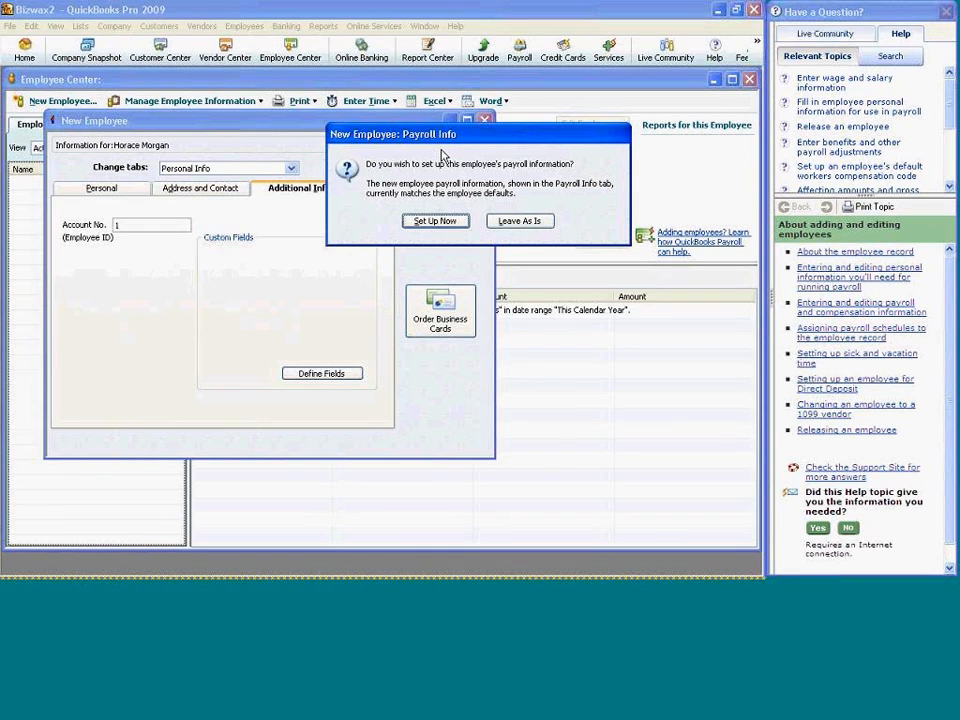
pyautogui.click(434, 221)
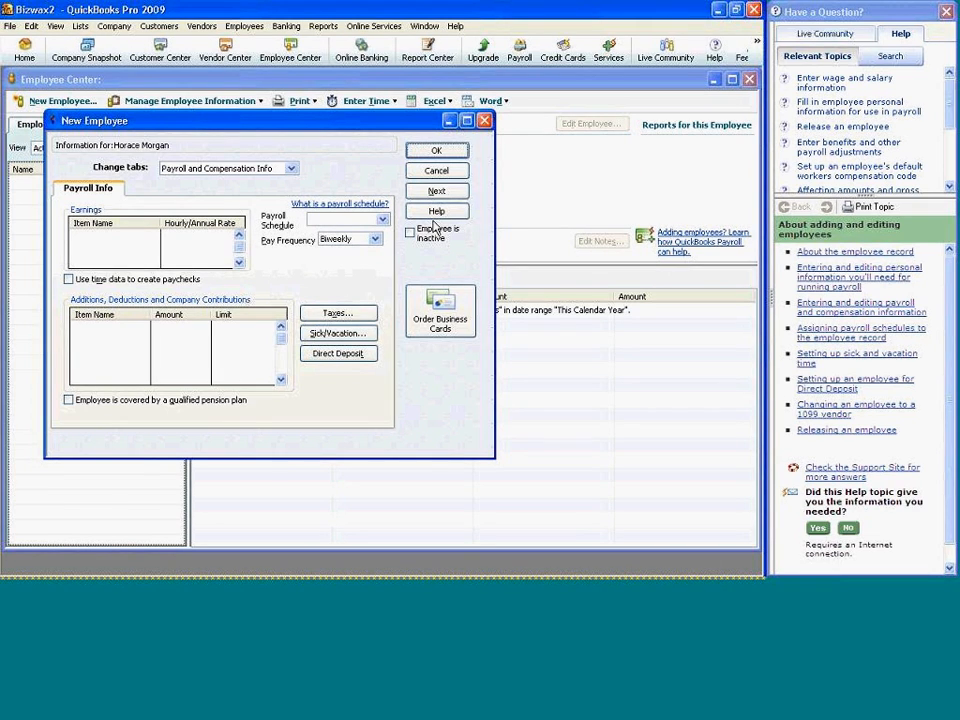
# Choose < Add New > from the Payroll Schedule list to create a new schedule.
pyautogui.click(383, 220)
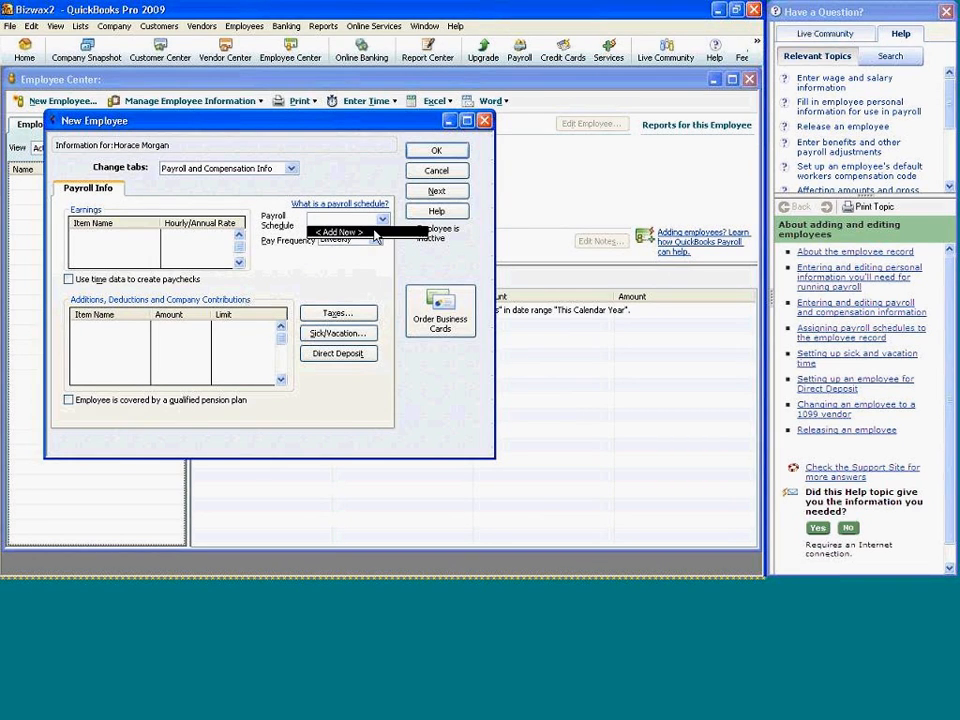
pyautogui.click(372, 232)
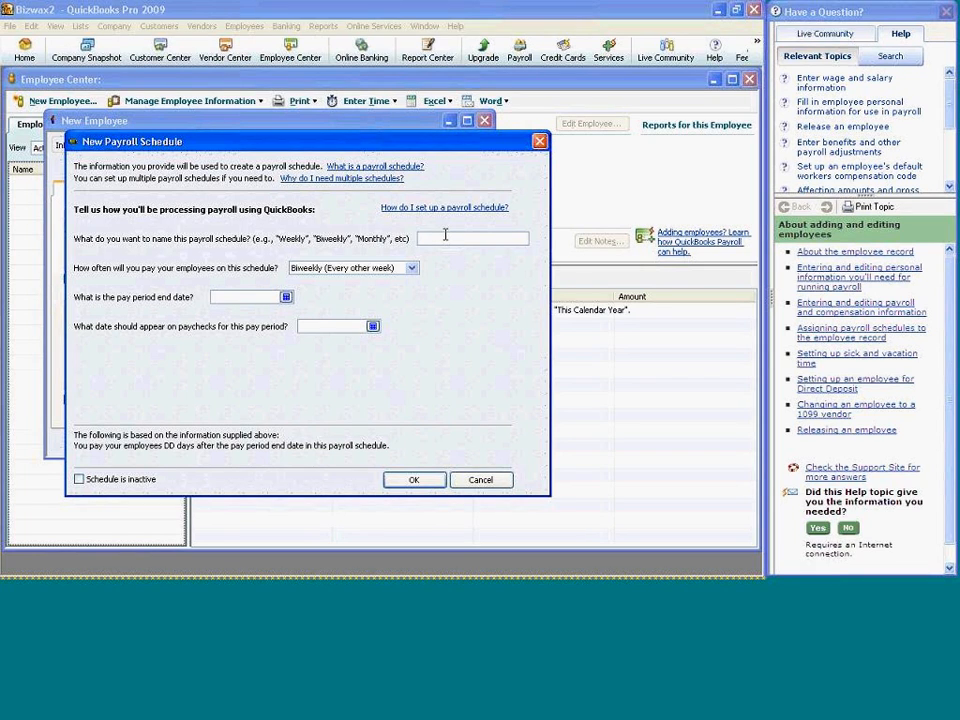
# Name the schedule 'Biweeklyn' and set its pay period end date to 01/15/2010.
pyautogui.write('Biweeklyn')
pyautogui.click(286, 297)
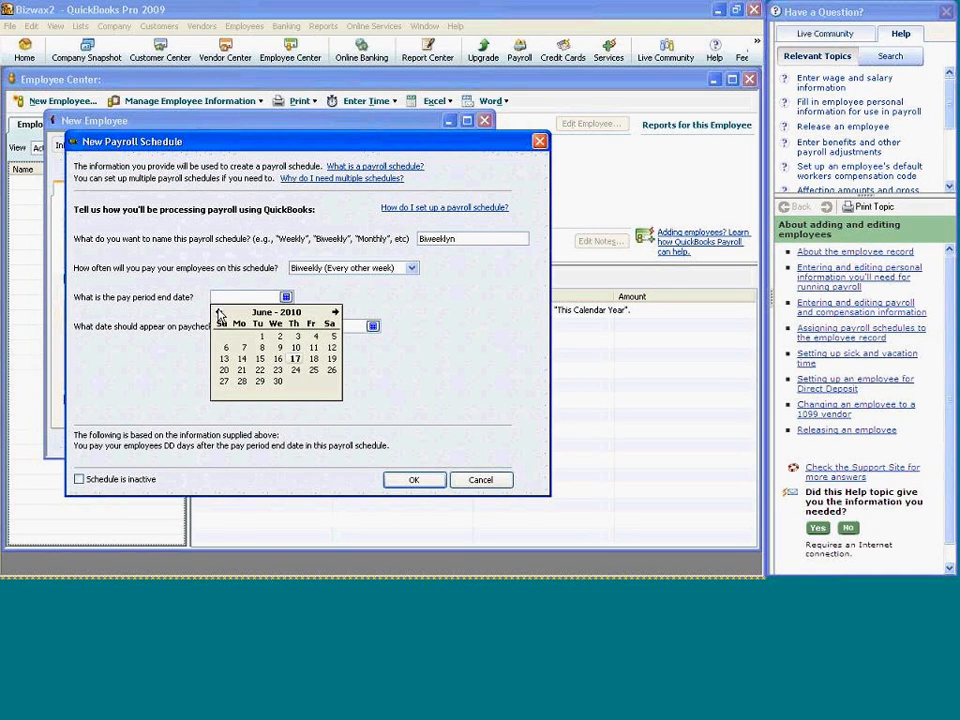
pyautogui.click(220, 313)
pyautogui.click(220, 313)
pyautogui.click(220, 313)
pyautogui.click(220, 313)
pyautogui.click(220, 313)
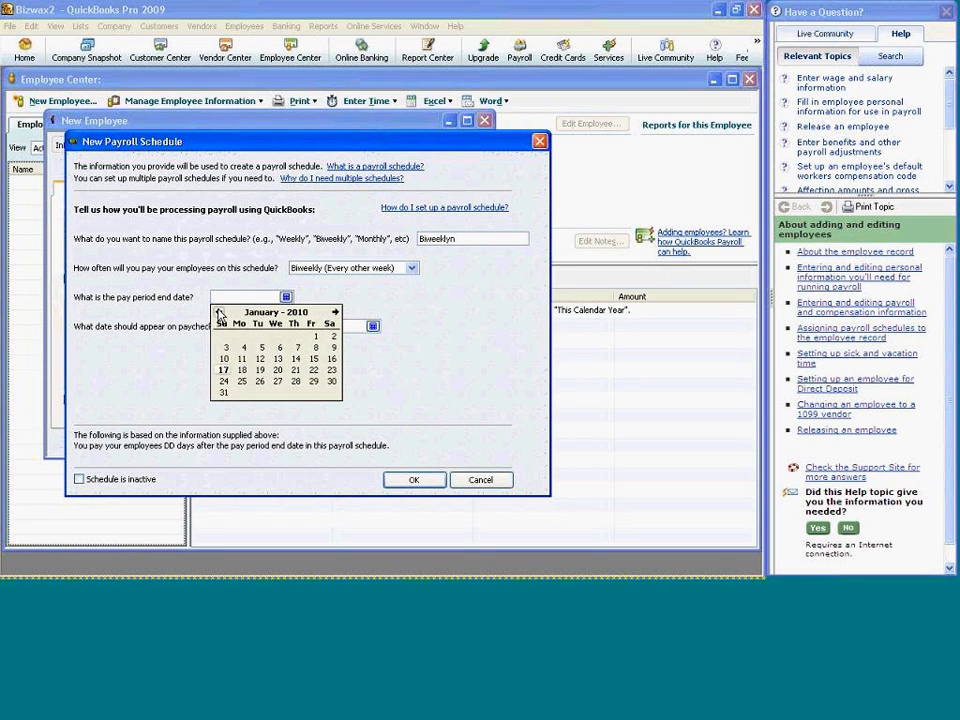
pyautogui.click(313, 361)
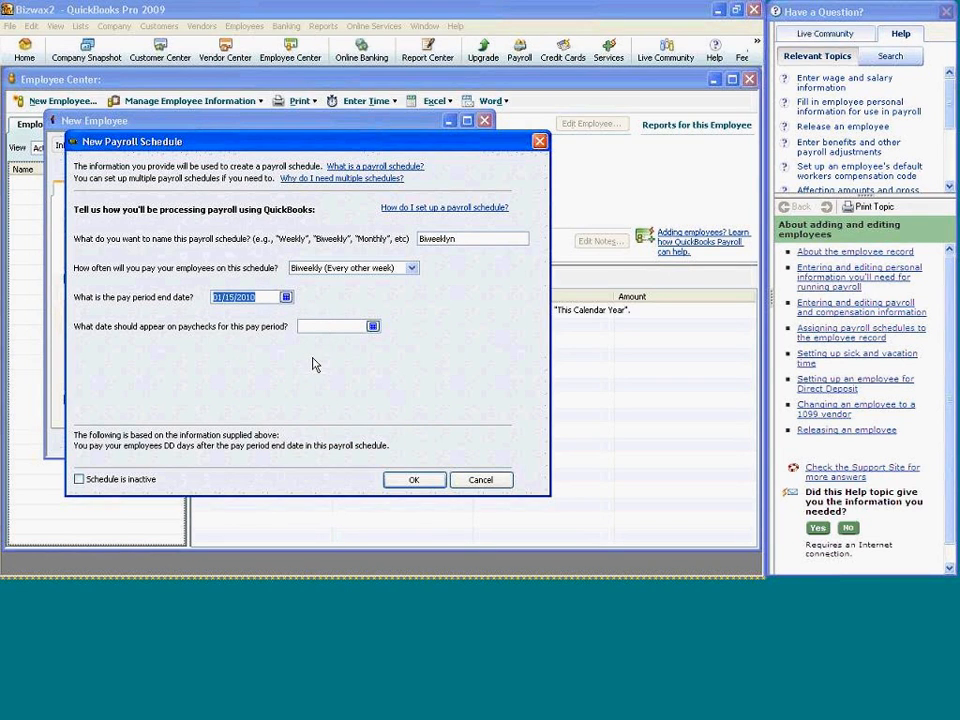
# Set the paycheck date to 01/15/2010, save the schedule, and accept the past-date warning.
pyautogui.click(372, 326)
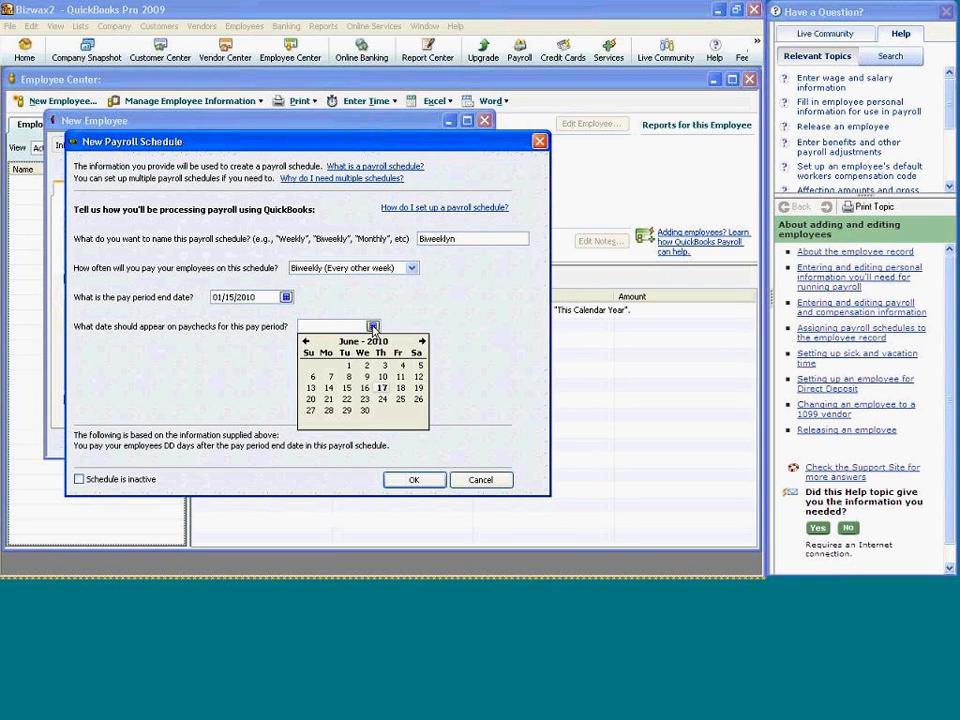
pyautogui.click(306, 341)
pyautogui.click(306, 341)
pyautogui.click(306, 341)
pyautogui.click(306, 341)
pyautogui.click(306, 341)
pyautogui.click(306, 341)
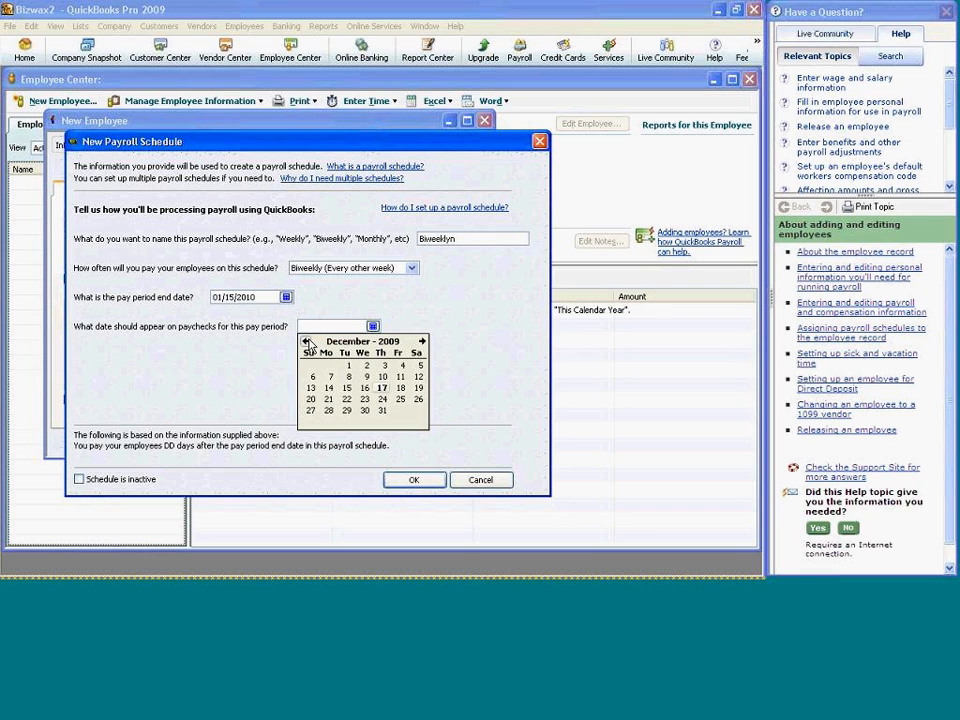
pyautogui.click(421, 342)
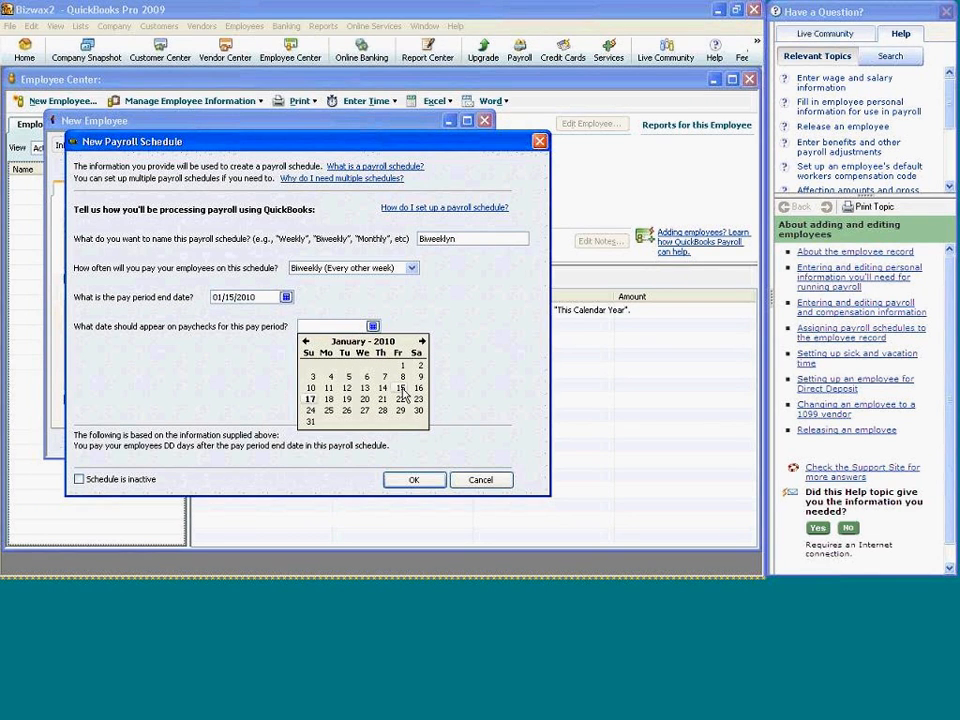
pyautogui.click(400, 388)
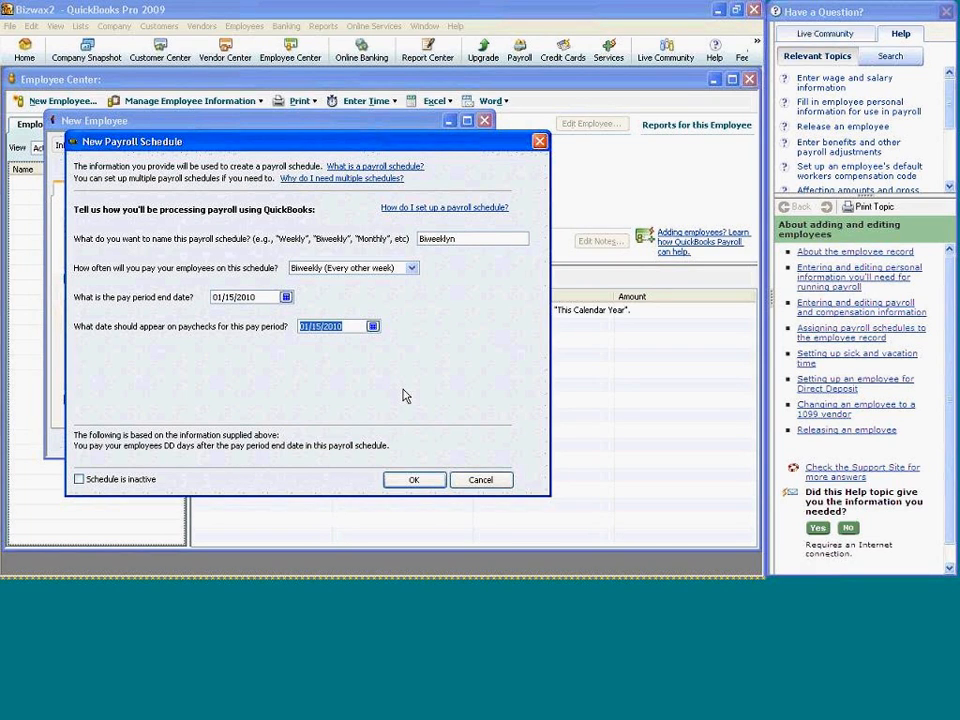
pyautogui.click(416, 481)
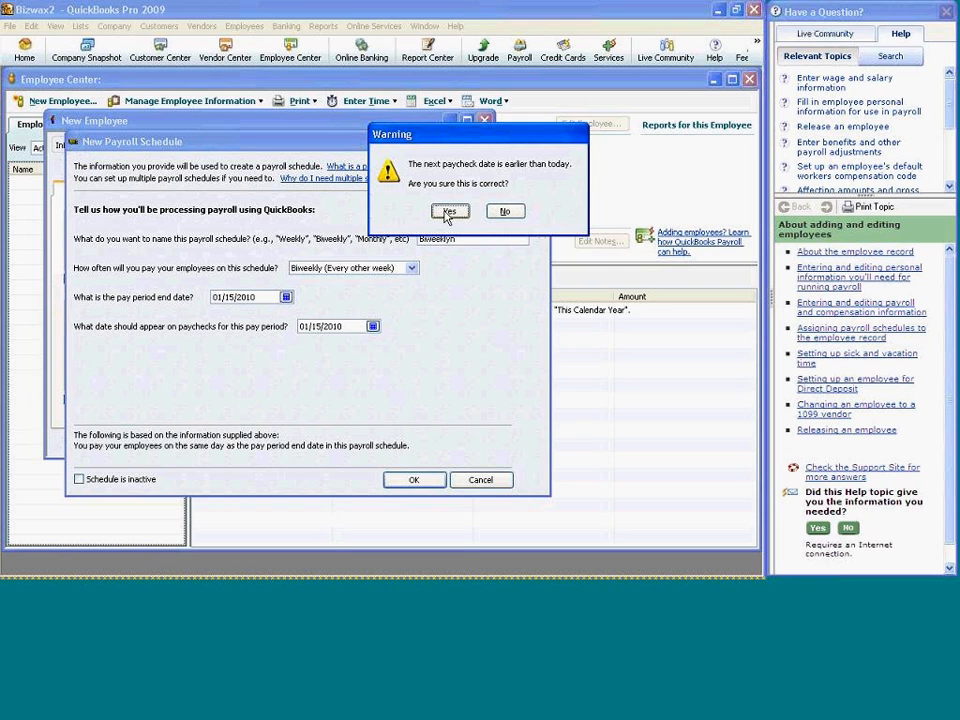
pyautogui.click(448, 211)
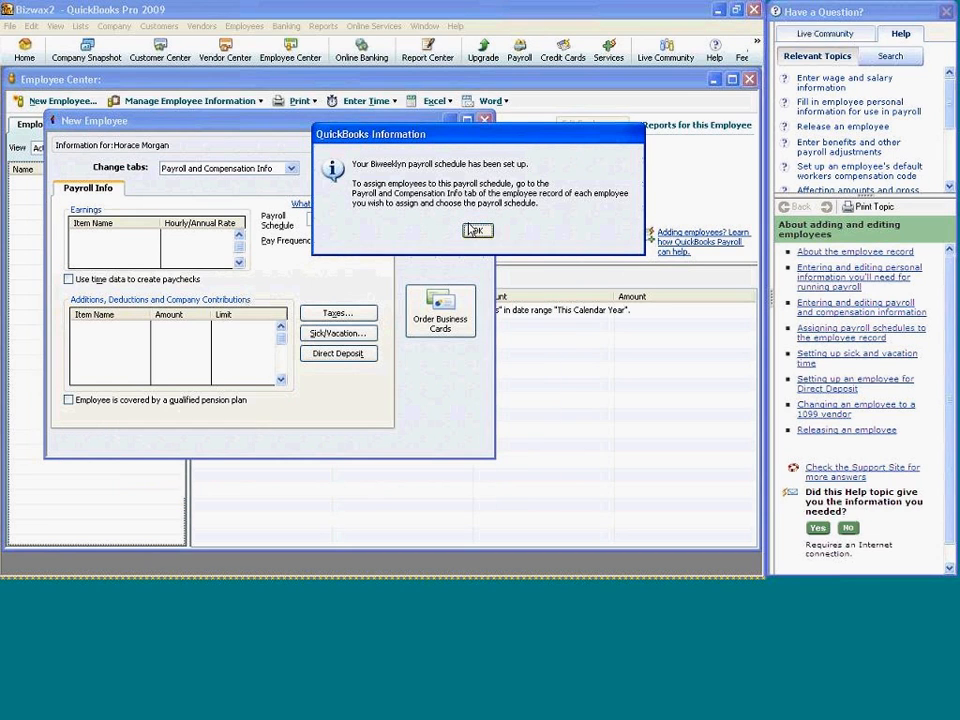
# Enter an annual rate of 45 on the first earnings line.
pyautogui.click(477, 230)
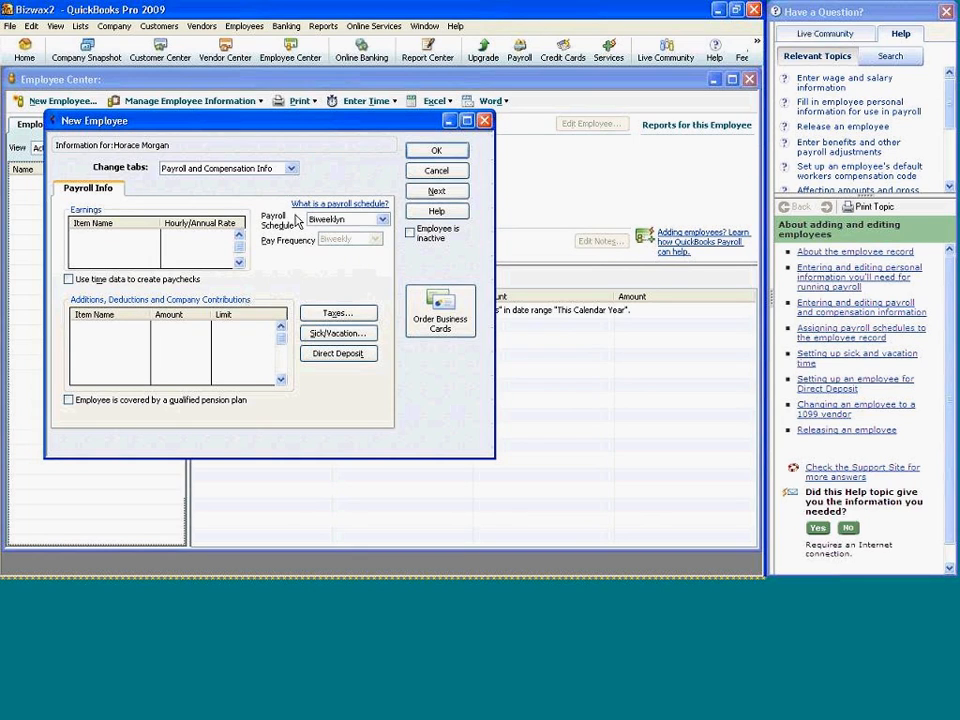
pyautogui.click(210, 240)
pyautogui.write('45')
pyautogui.click(153, 237)
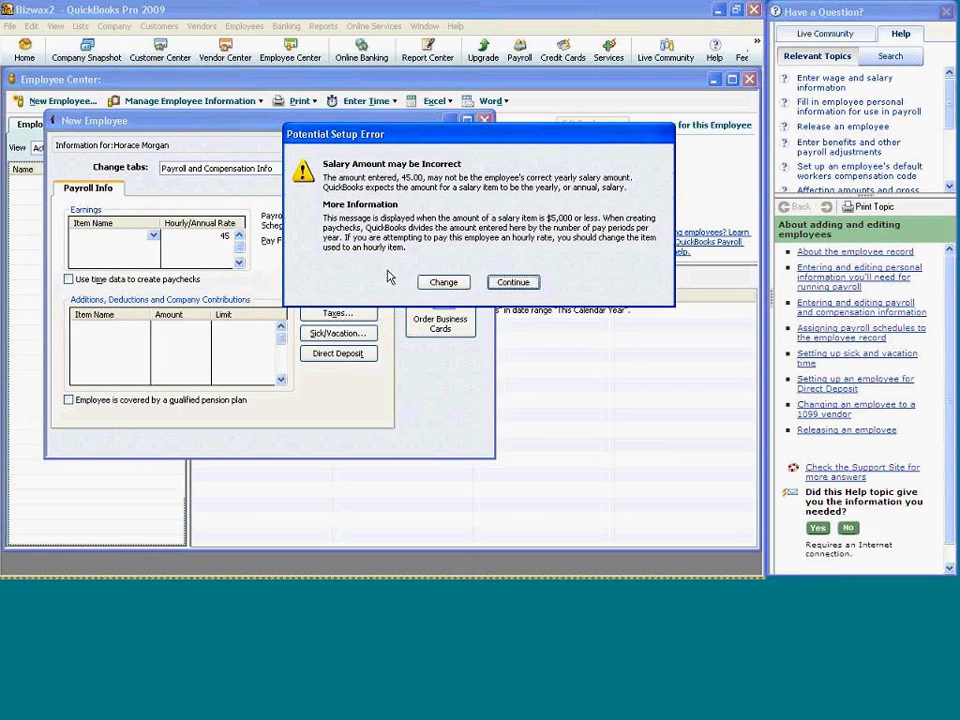
# Correct the annual rate to 80,000.00 and reopen the earnings item list.
pyautogui.click(446, 283)
pyautogui.press('BackSpace')
pyautogui.write('89')
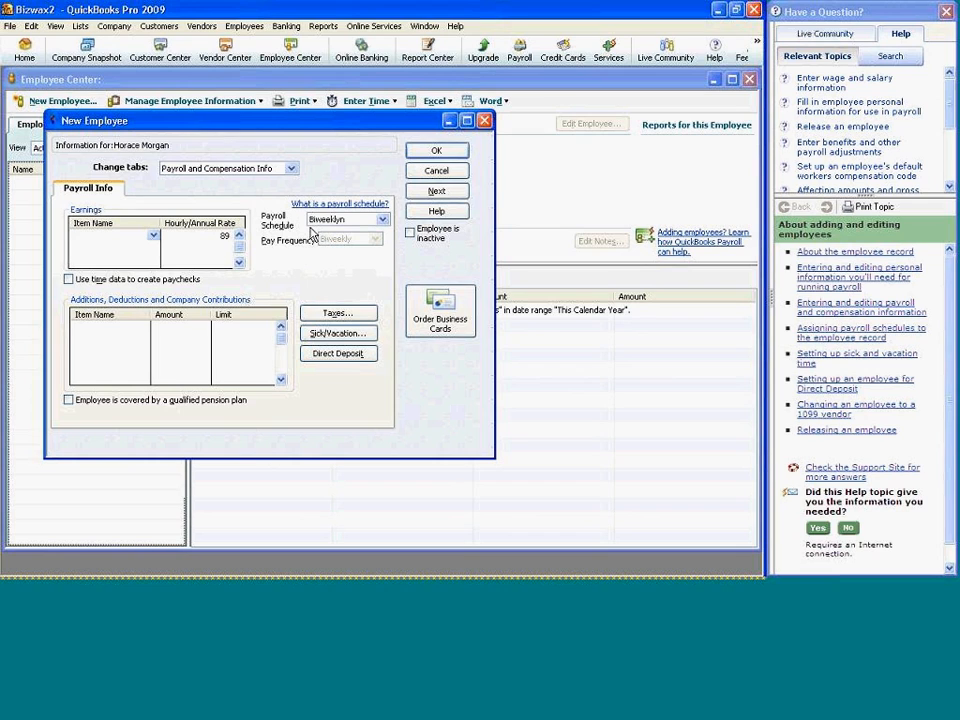
pyautogui.press('BackSpace')
pyautogui.write('0000')
pyautogui.click(153, 236)
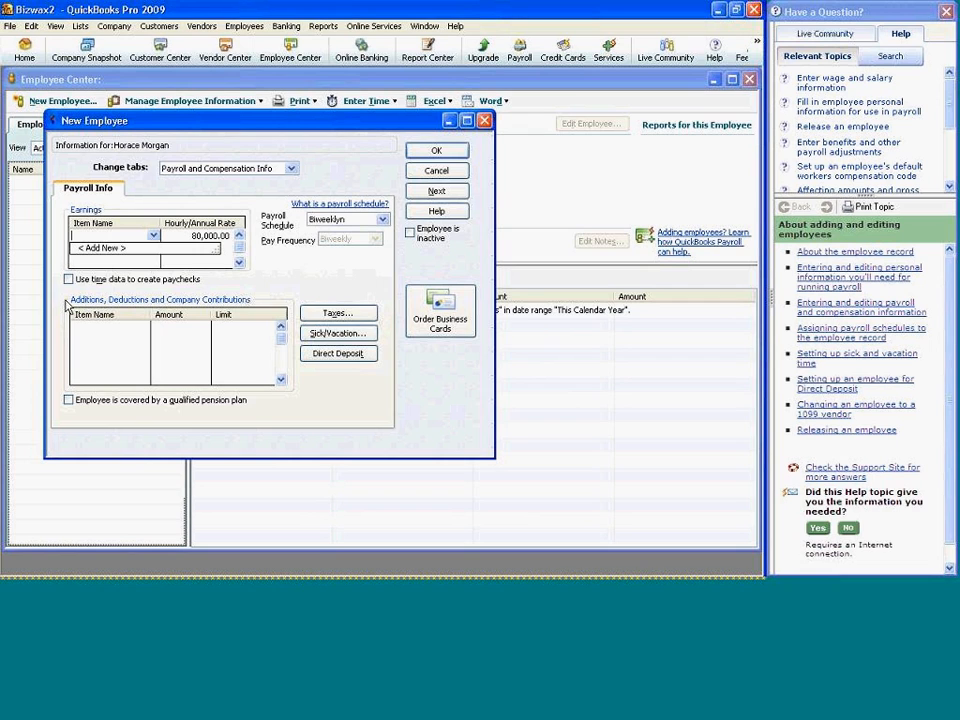
pyautogui.click(116, 279)
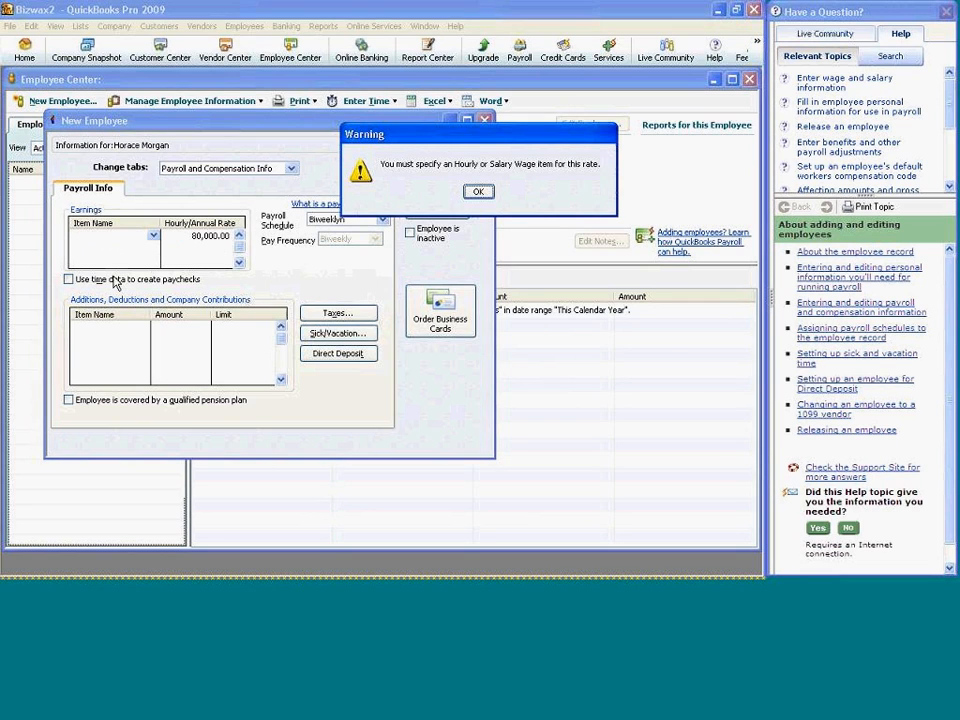
pyautogui.click(476, 191)
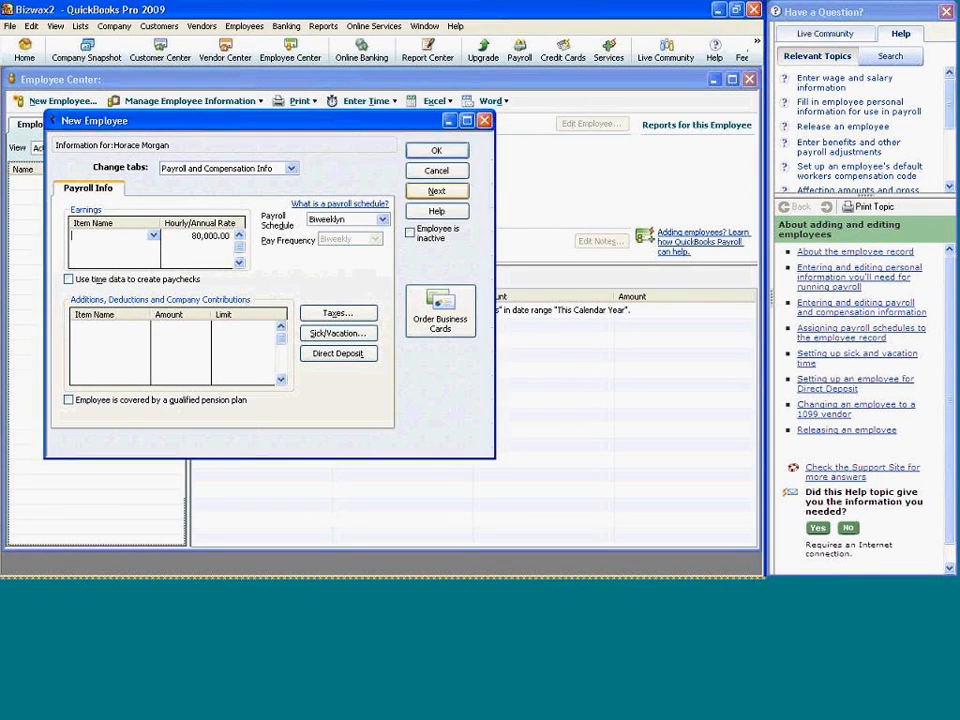
pyautogui.click(153, 237)
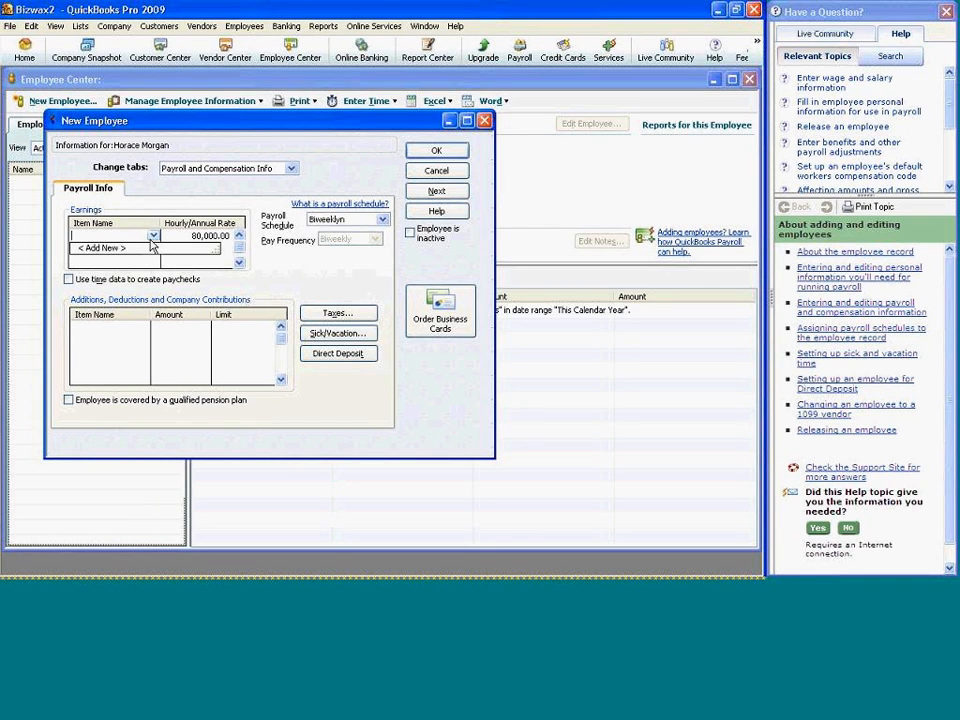
# Add an Annual Salary, Regular Pay item named 'Employee Salary' under Payroll Expenses.
pyautogui.click(145, 250)
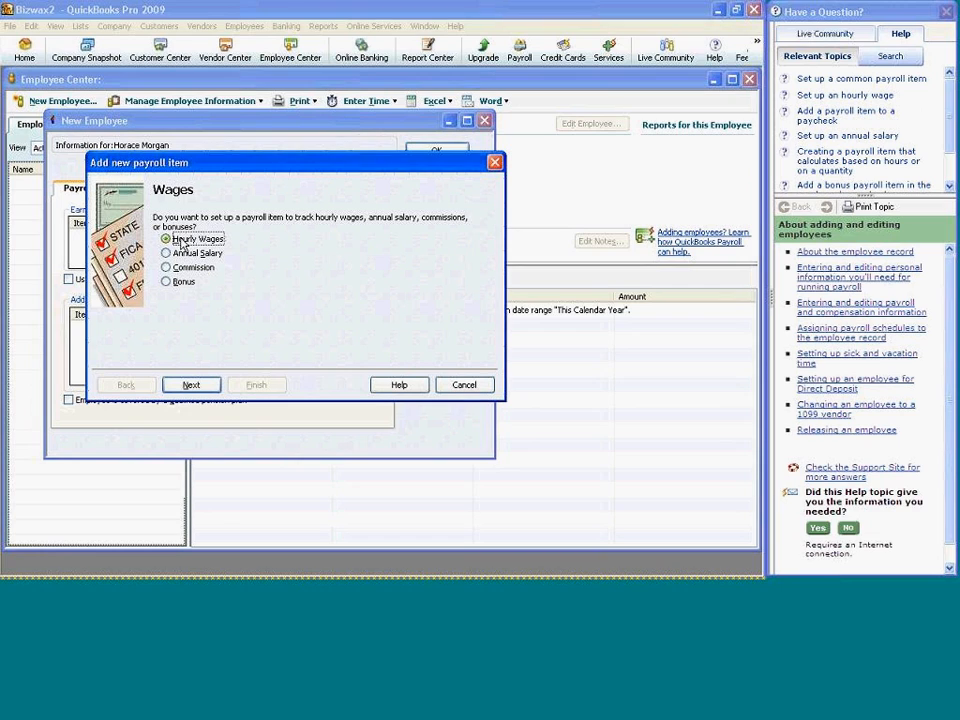
pyautogui.click(167, 253)
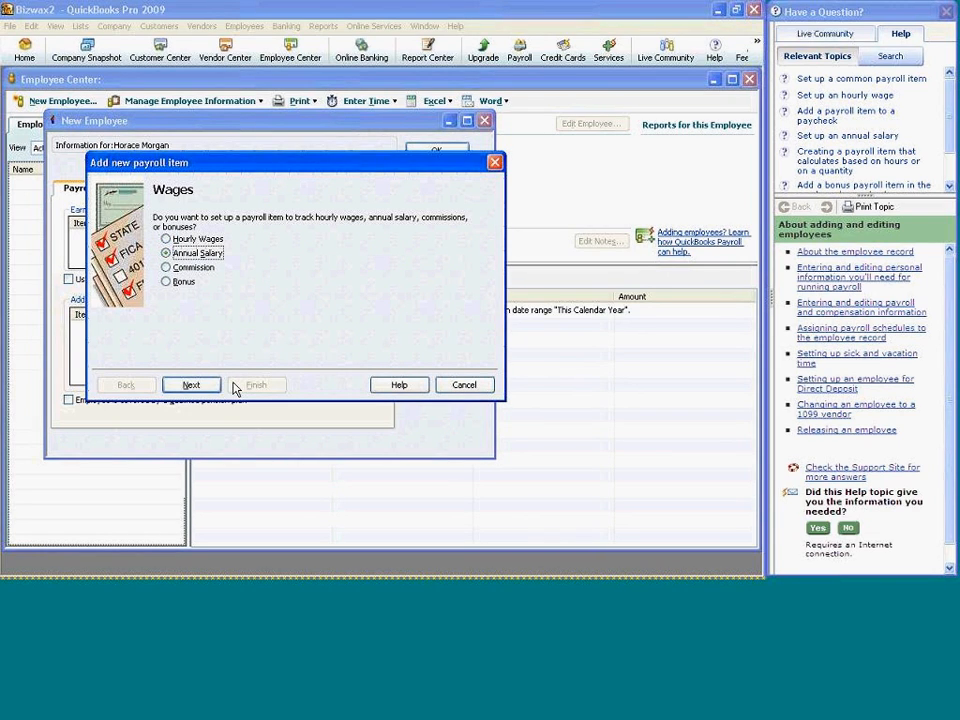
pyautogui.click(201, 389)
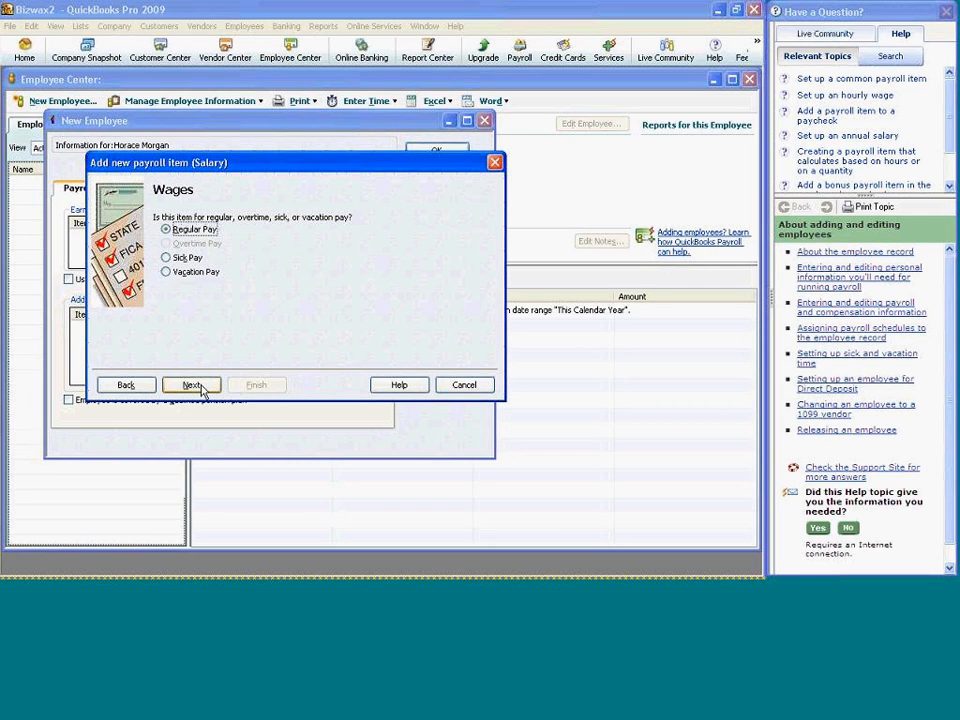
pyautogui.click(192, 385)
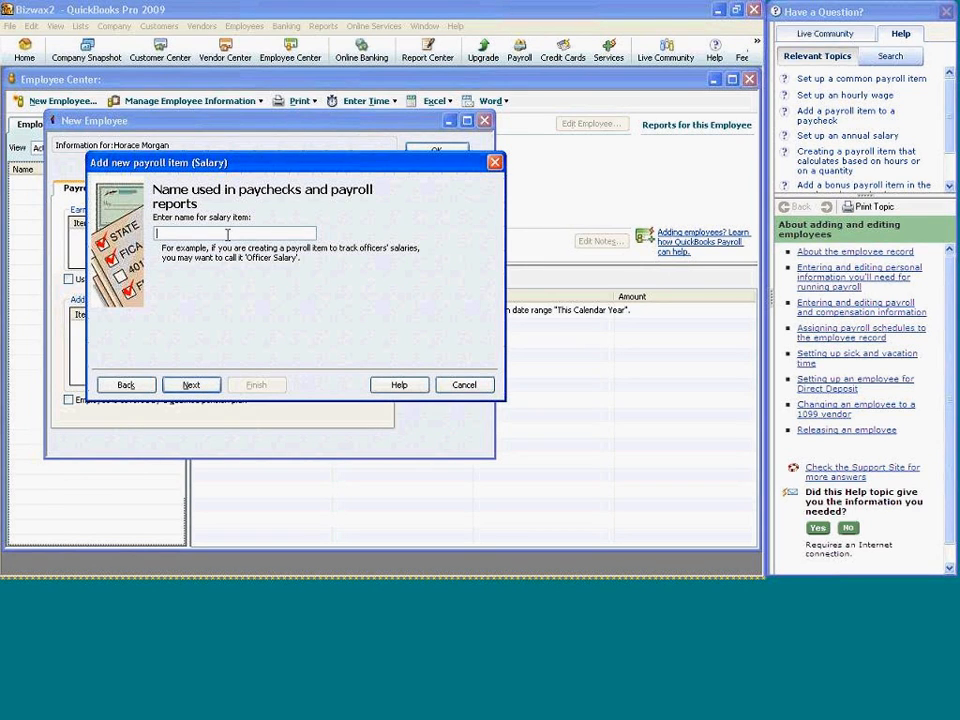
pyautogui.write('Employee Salar')
pyautogui.write('y')
pyautogui.click(191, 385)
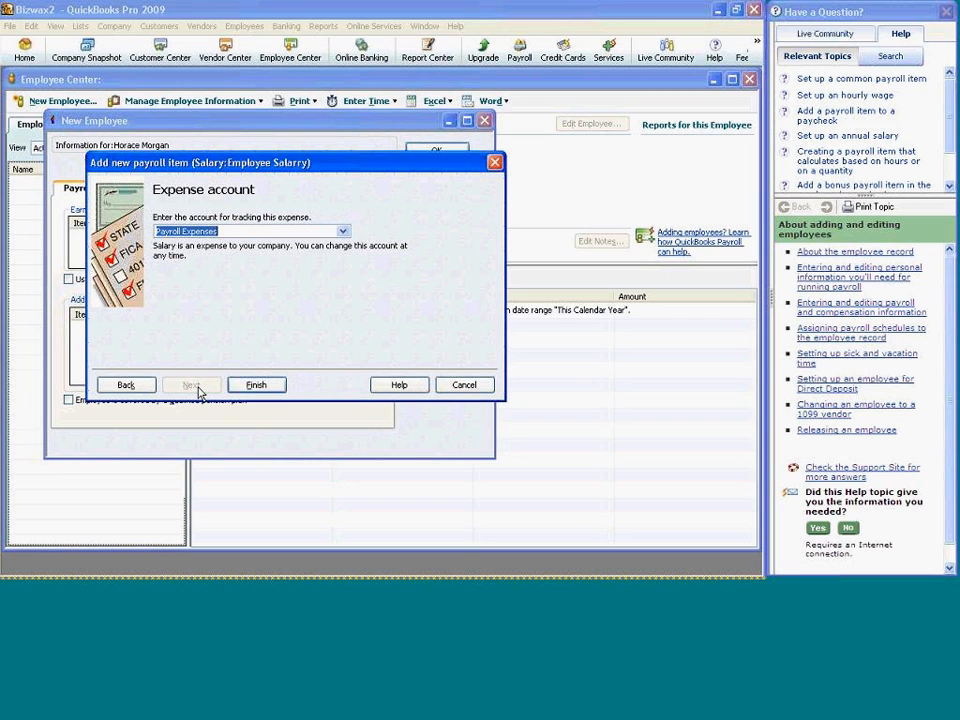
pyautogui.click(251, 386)
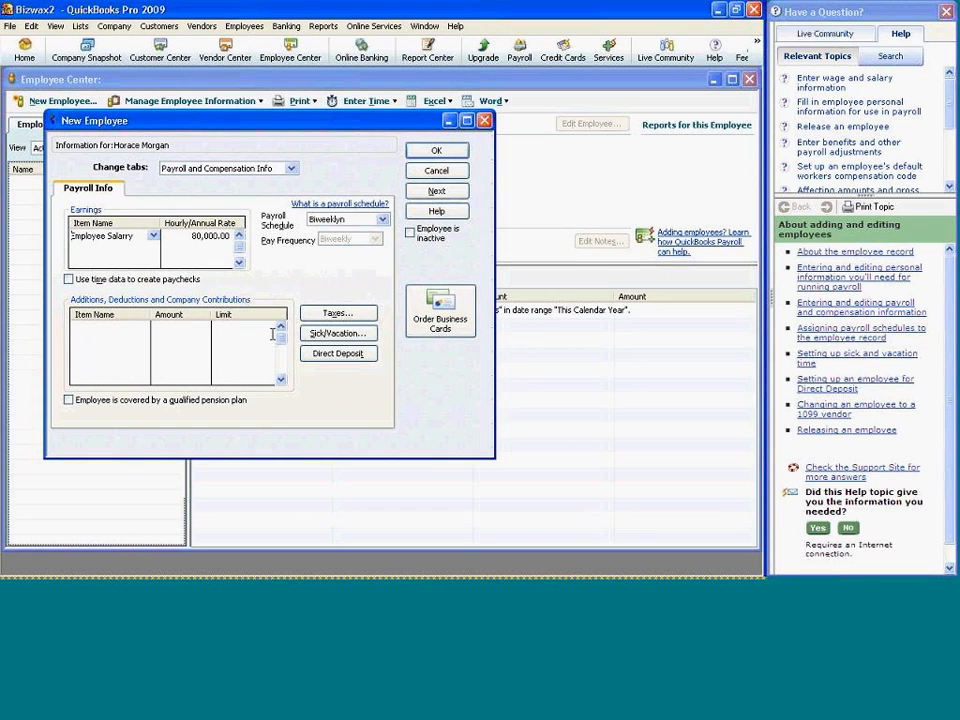
# Enter Biweekly as the payroll schedule and accept the new schedule setup.
pyautogui.click(352, 218)
pyautogui.press('BackSpace')
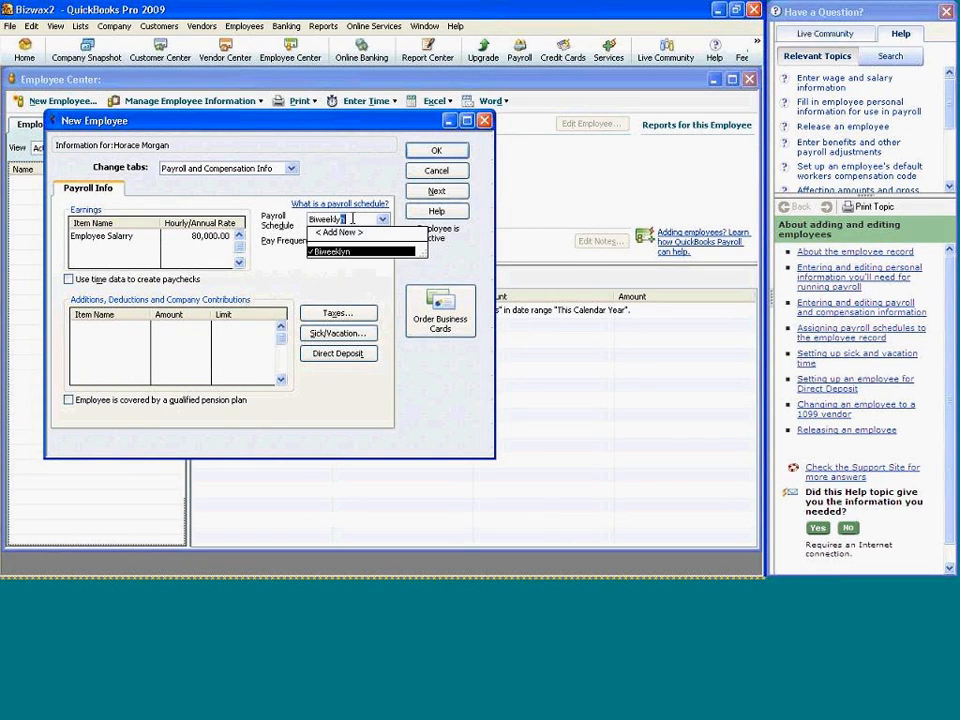
pyautogui.click(367, 276)
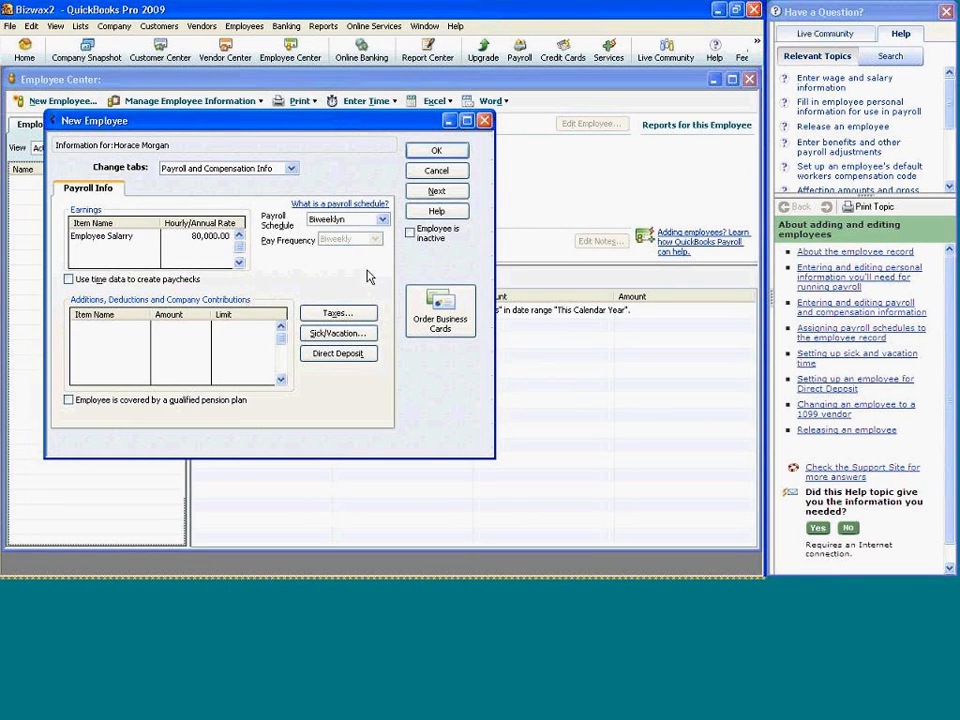
pyautogui.press('BackSpace')
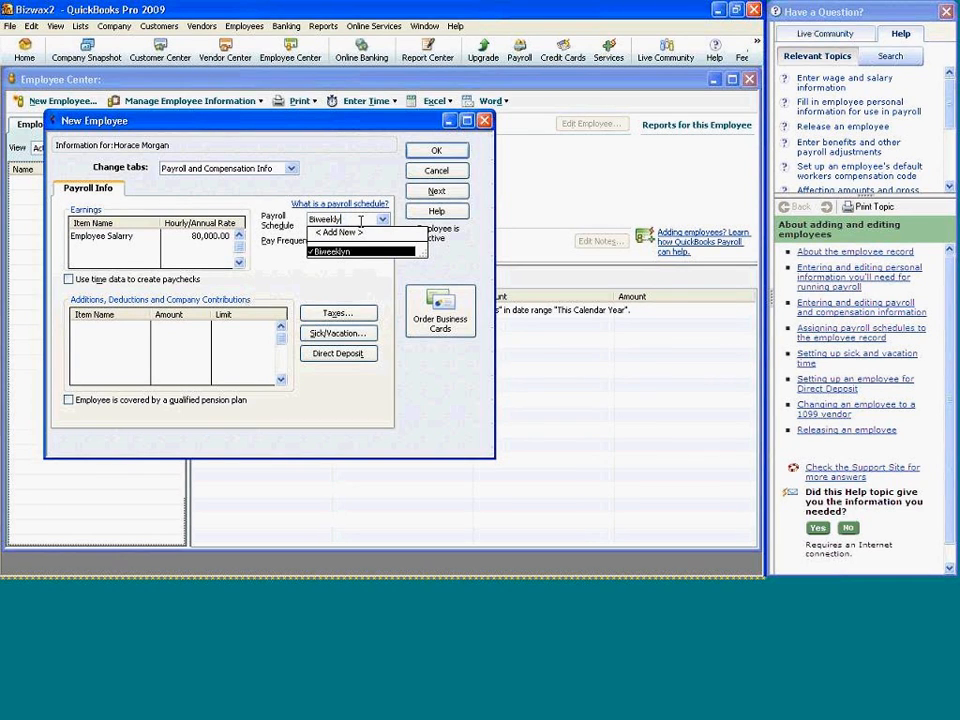
pyautogui.press('Delete')
pyautogui.press('Tab')
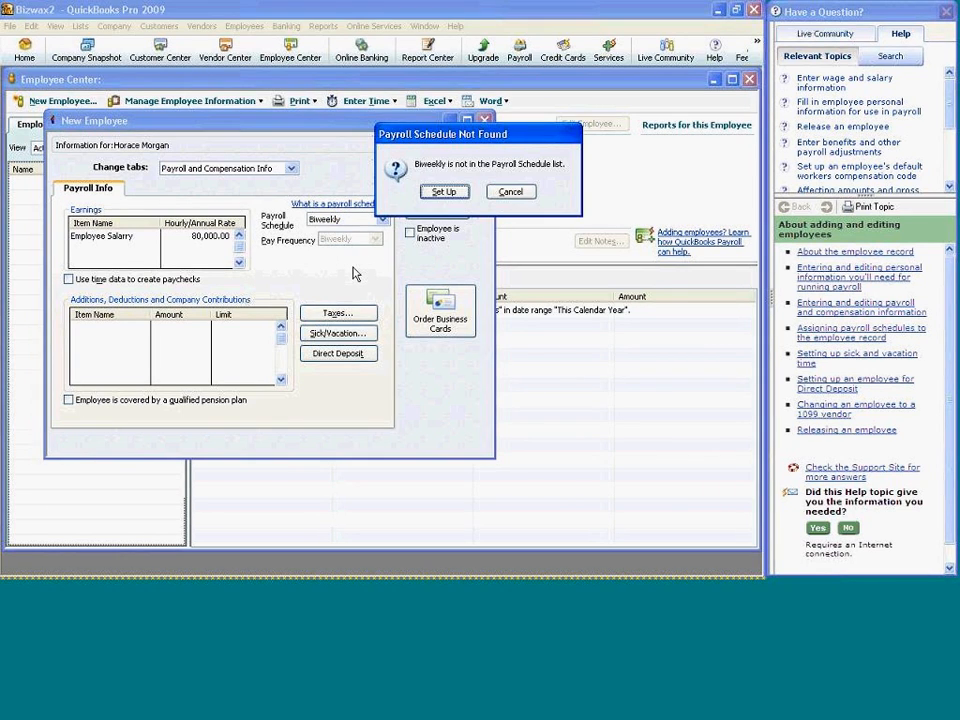
pyautogui.click(440, 191)
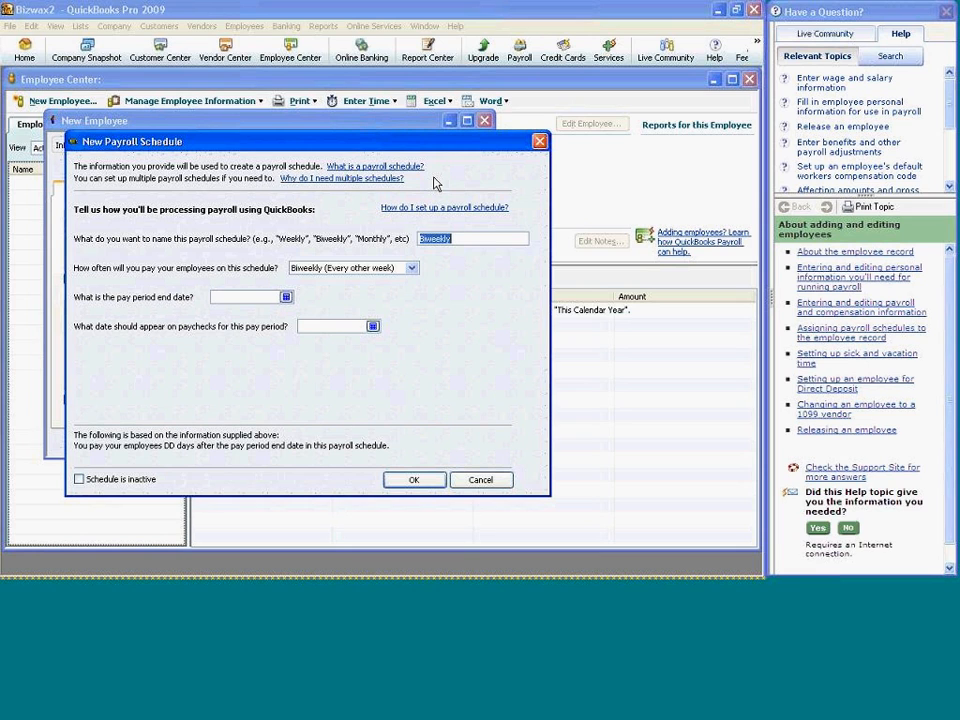
pyautogui.click(410, 478)
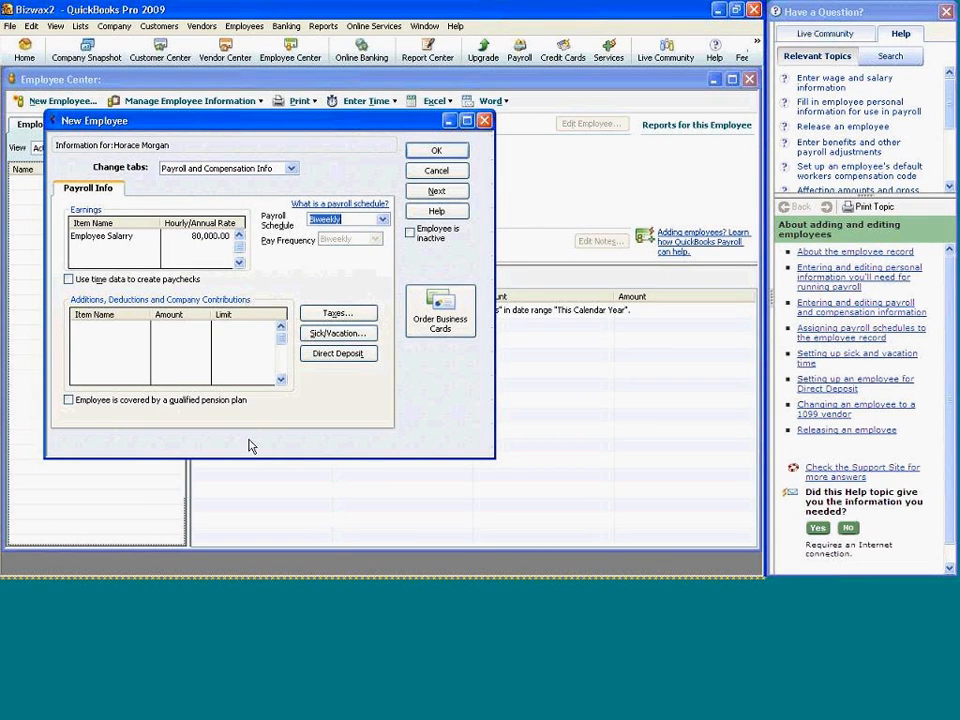
# Repeat the Biweekly schedule setup prompts, then try saving the employee record.
pyautogui.click(70, 402)
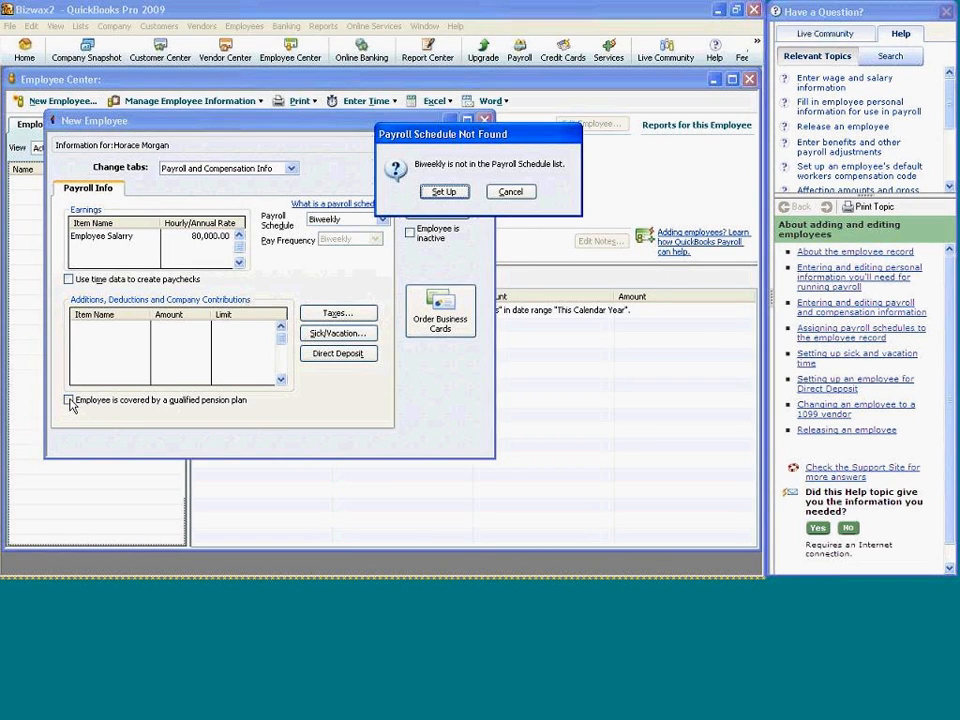
pyautogui.click(441, 193)
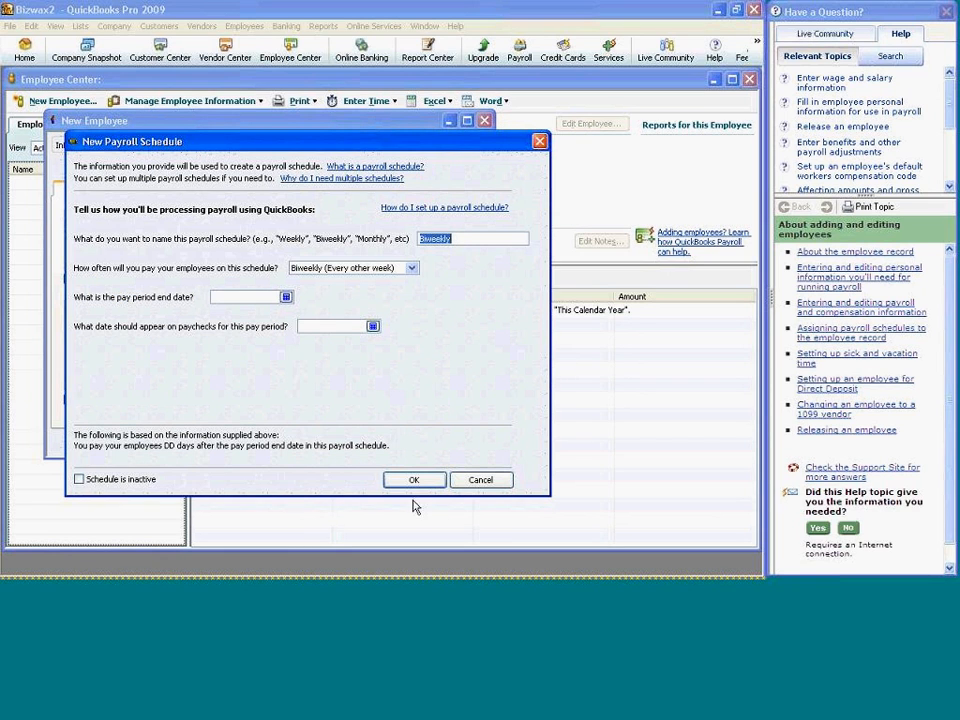
pyautogui.click(418, 481)
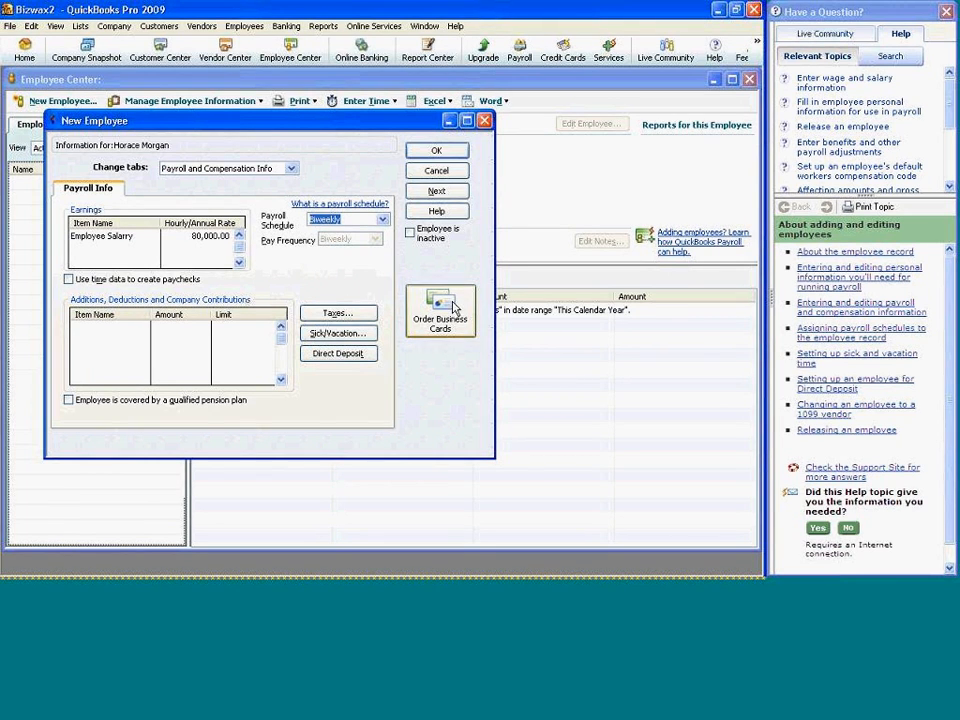
pyautogui.press('Tab')
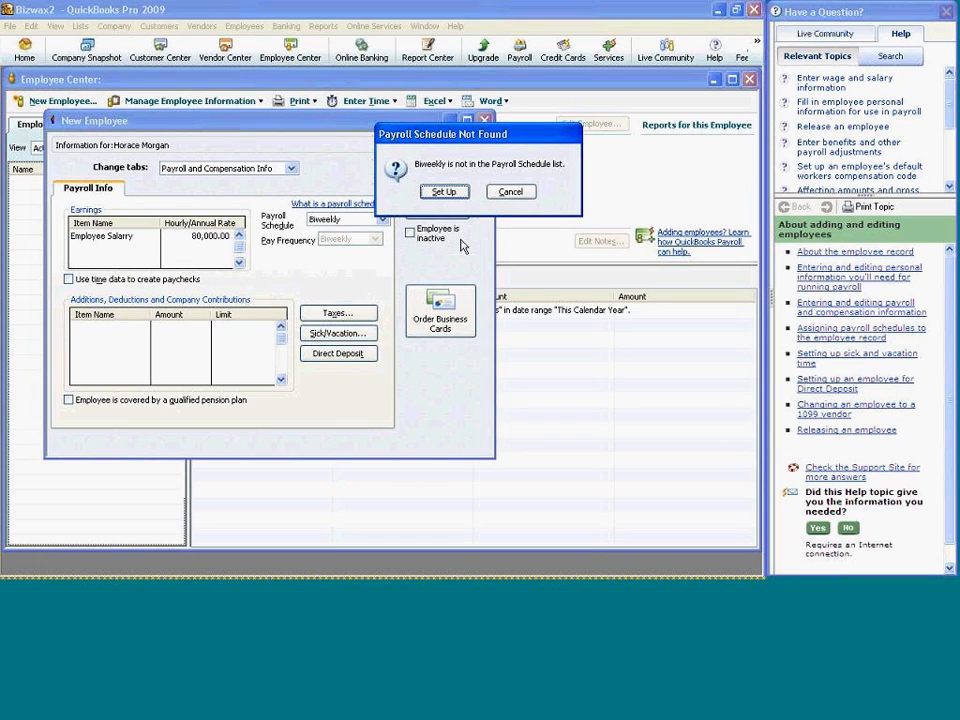
pyautogui.click(443, 191)
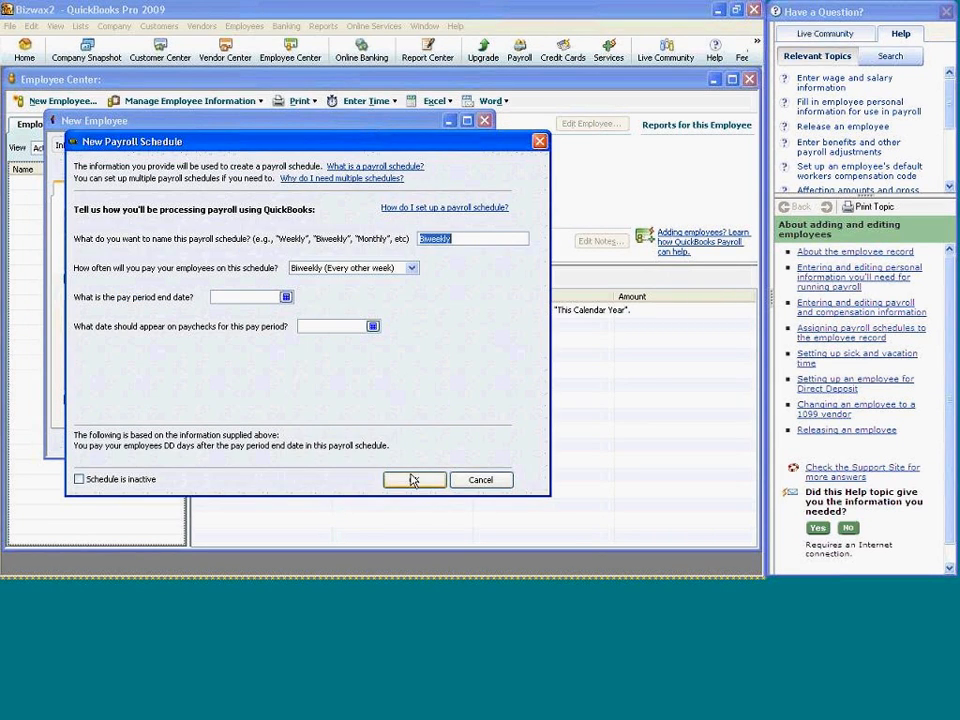
pyautogui.click(412, 480)
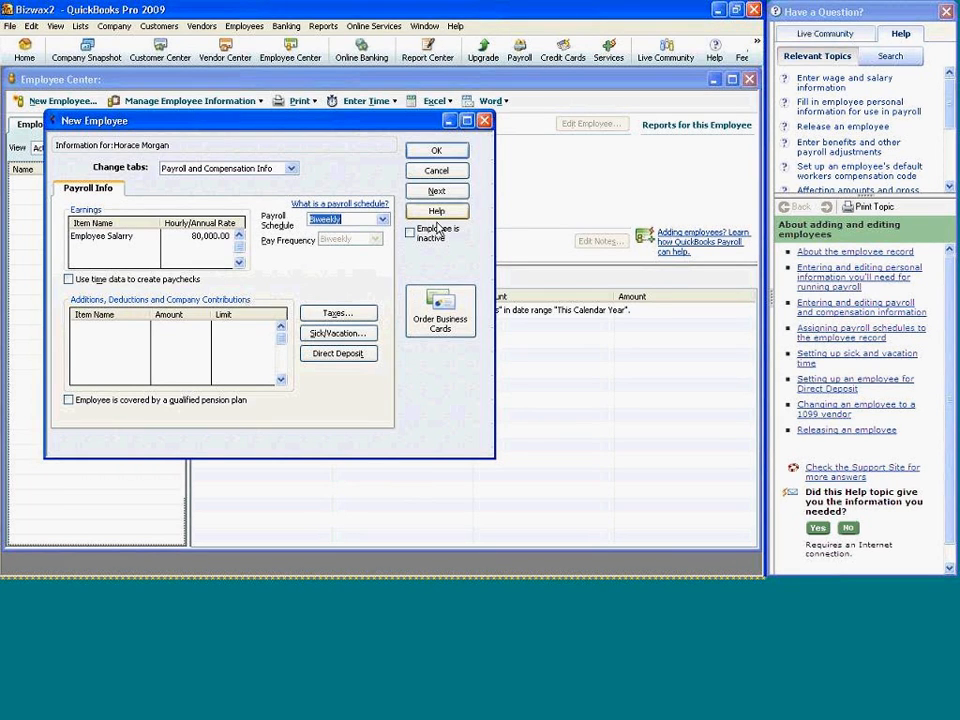
pyautogui.click(437, 151)
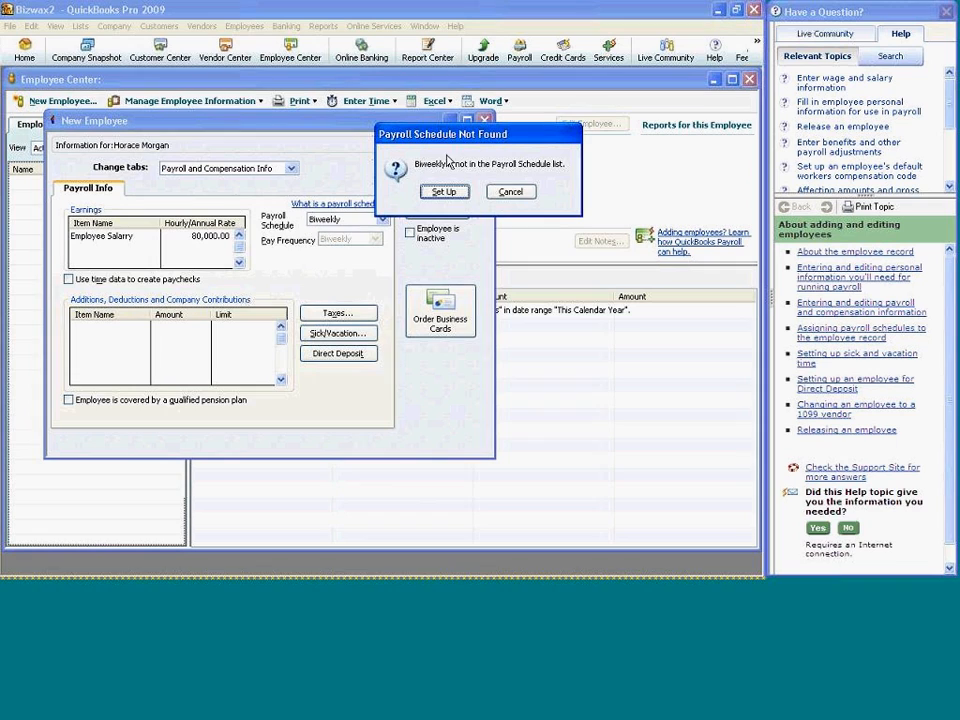
# Create the Biweekly schedule with period end and paycheck dates 06/17/2010, then open Taxes.
pyautogui.click(434, 191)
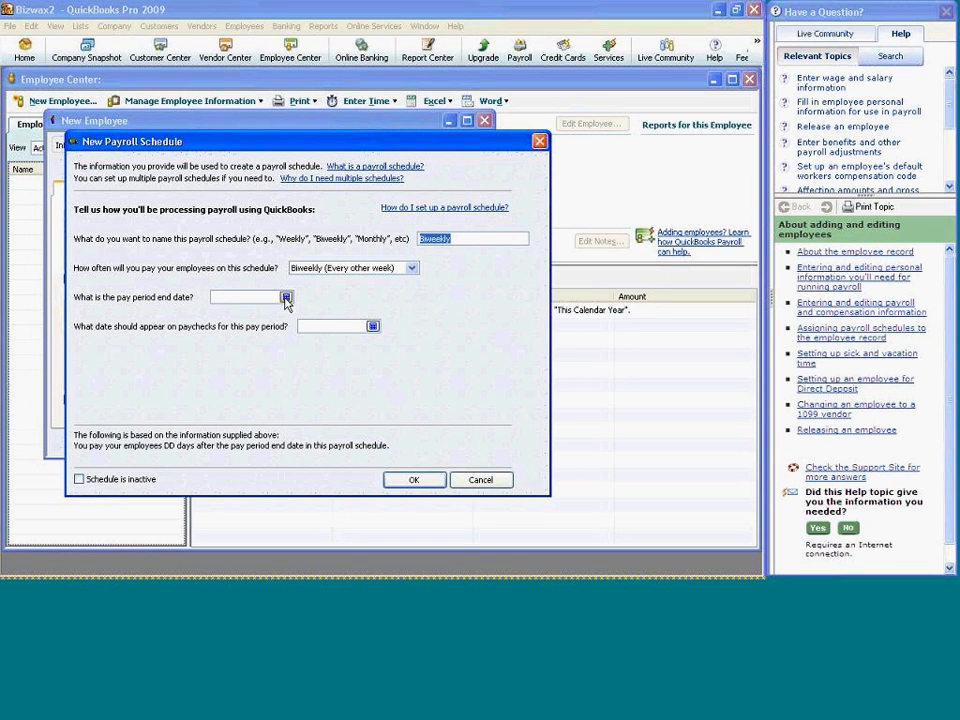
pyautogui.click(286, 297)
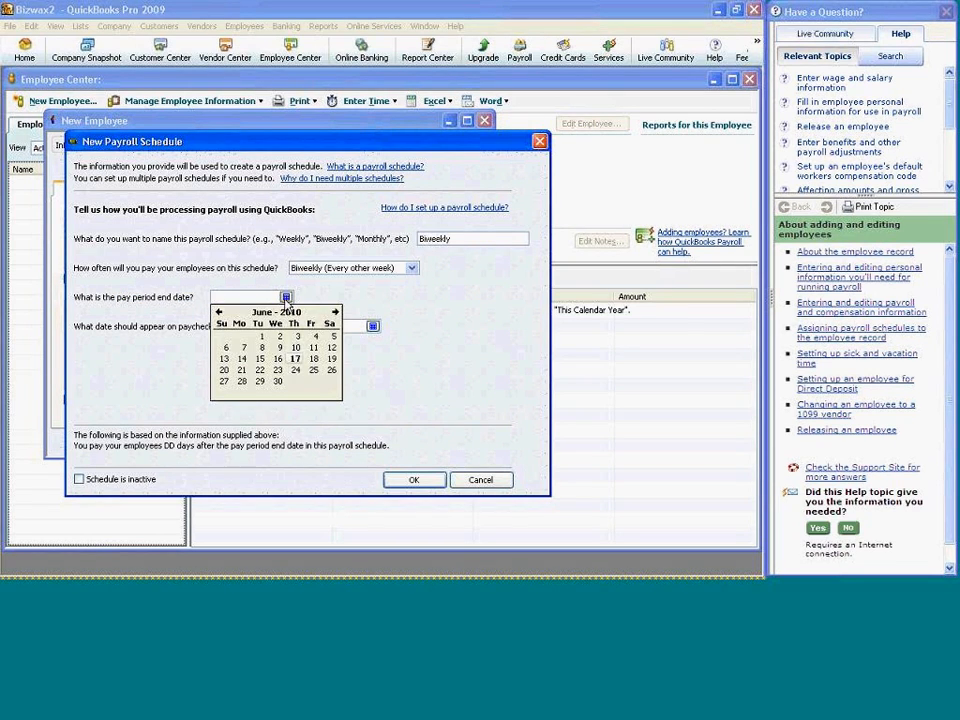
pyautogui.click(295, 358)
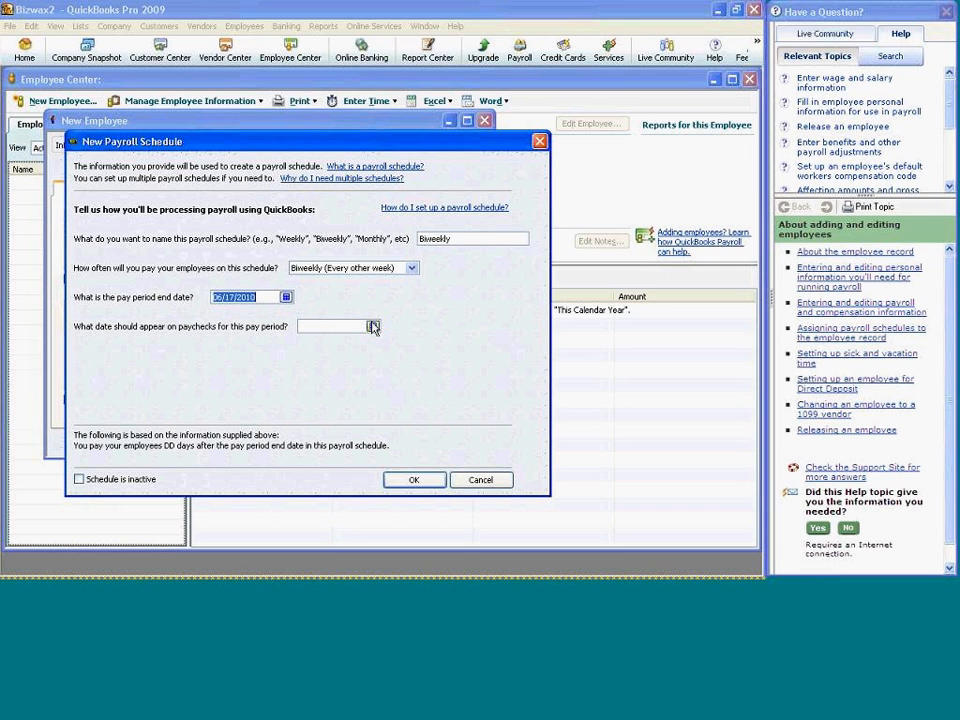
pyautogui.click(372, 326)
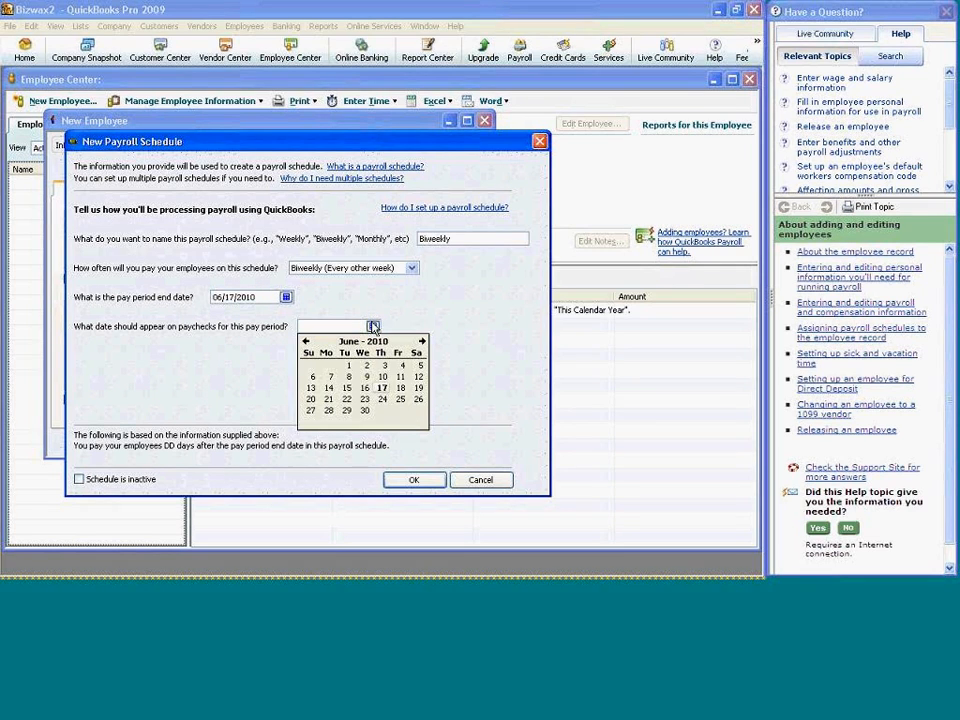
pyautogui.click(382, 389)
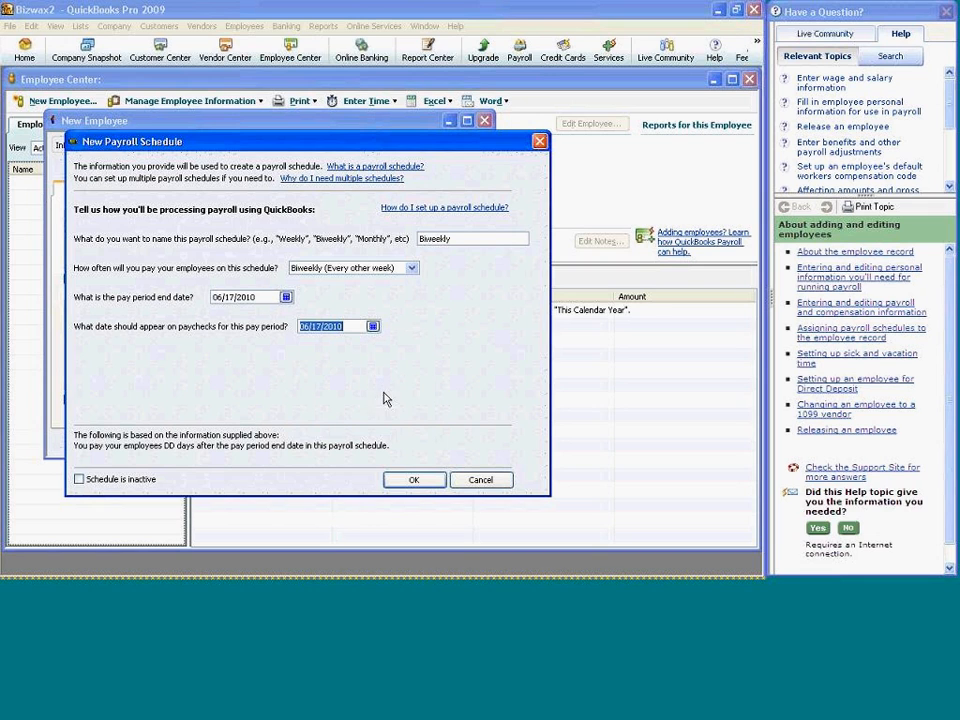
pyautogui.click(414, 479)
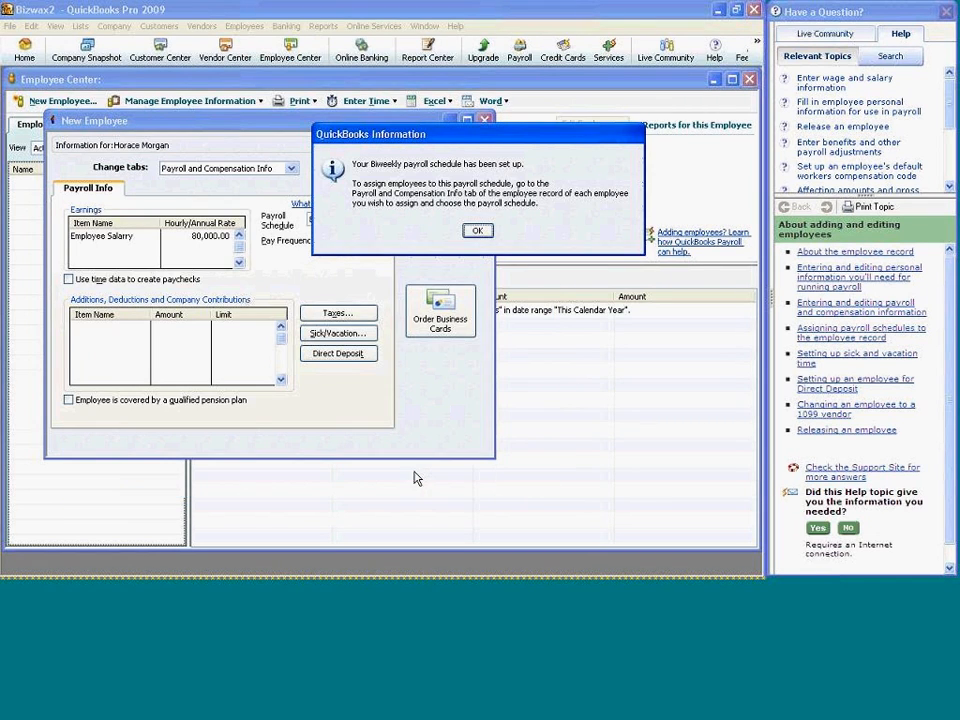
pyautogui.click(478, 233)
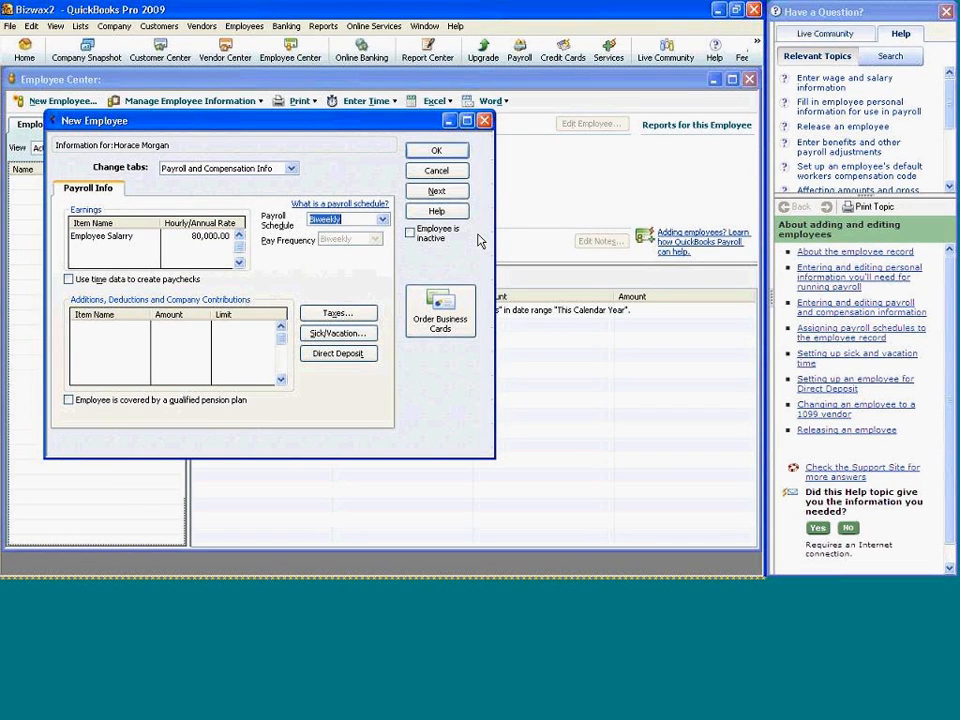
pyautogui.click(338, 314)
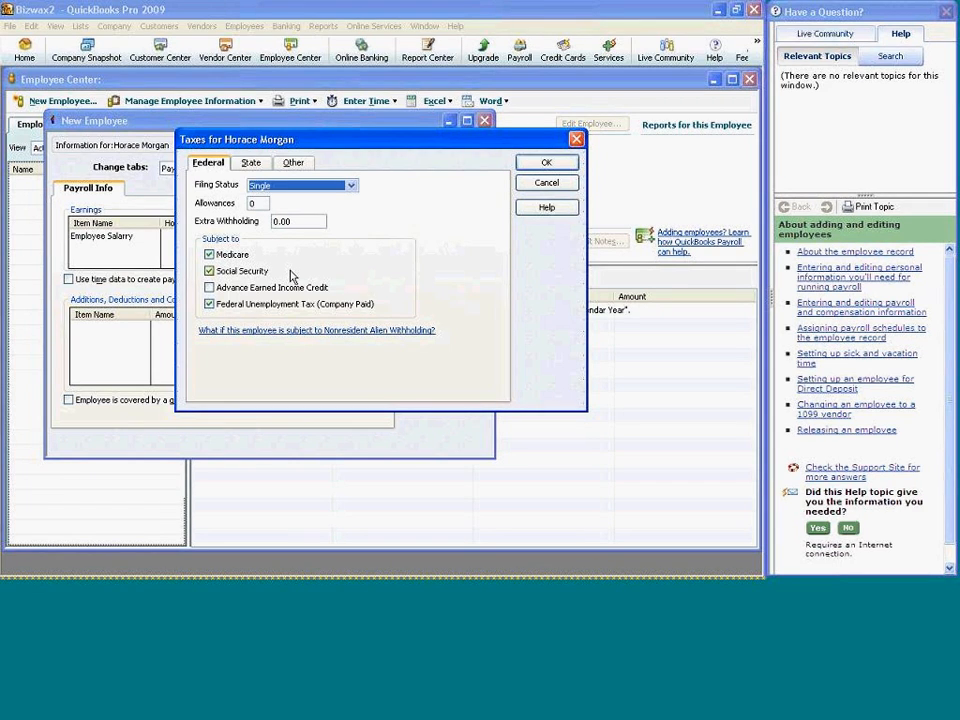
# Set NY as the state worked in the employee's state tax settings.
pyautogui.click(250, 164)
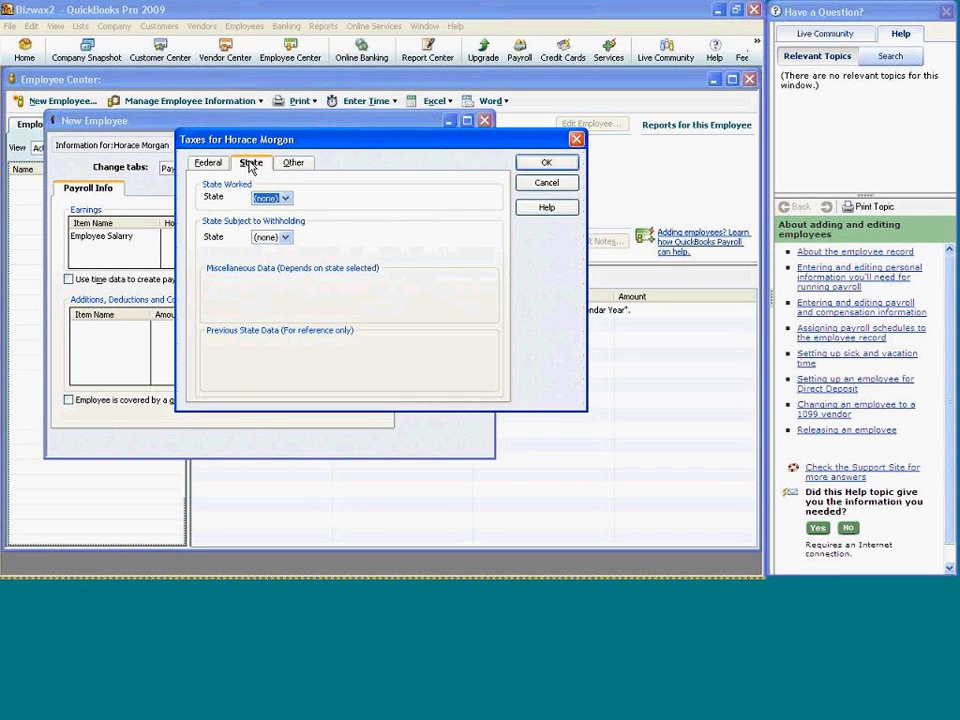
pyautogui.click(285, 199)
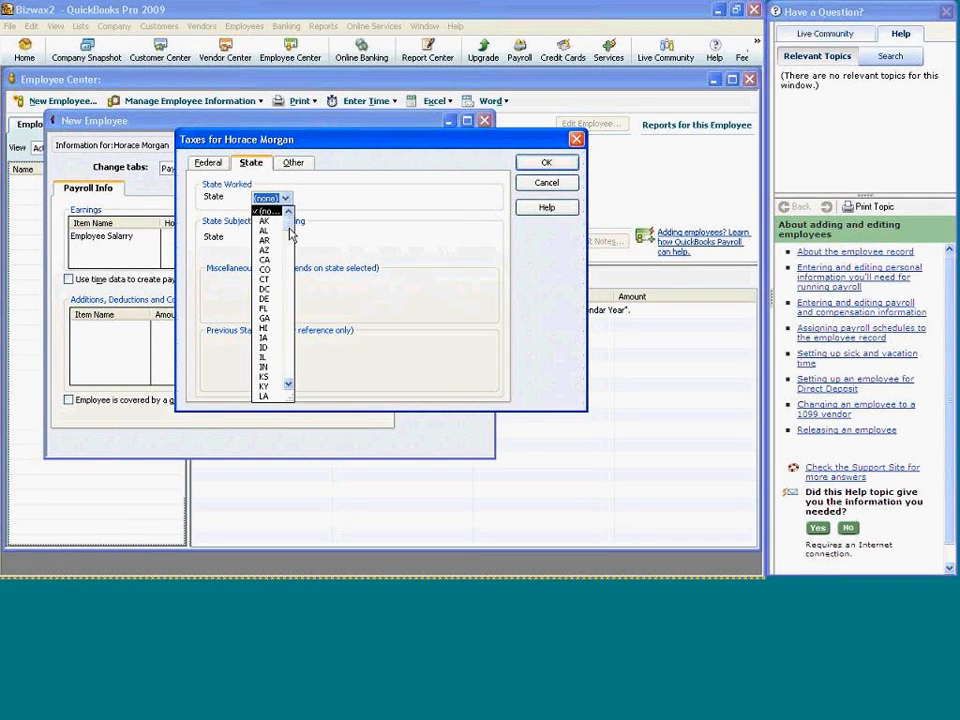
pyautogui.moveTo(289, 231); pyautogui.dragTo(291, 313)
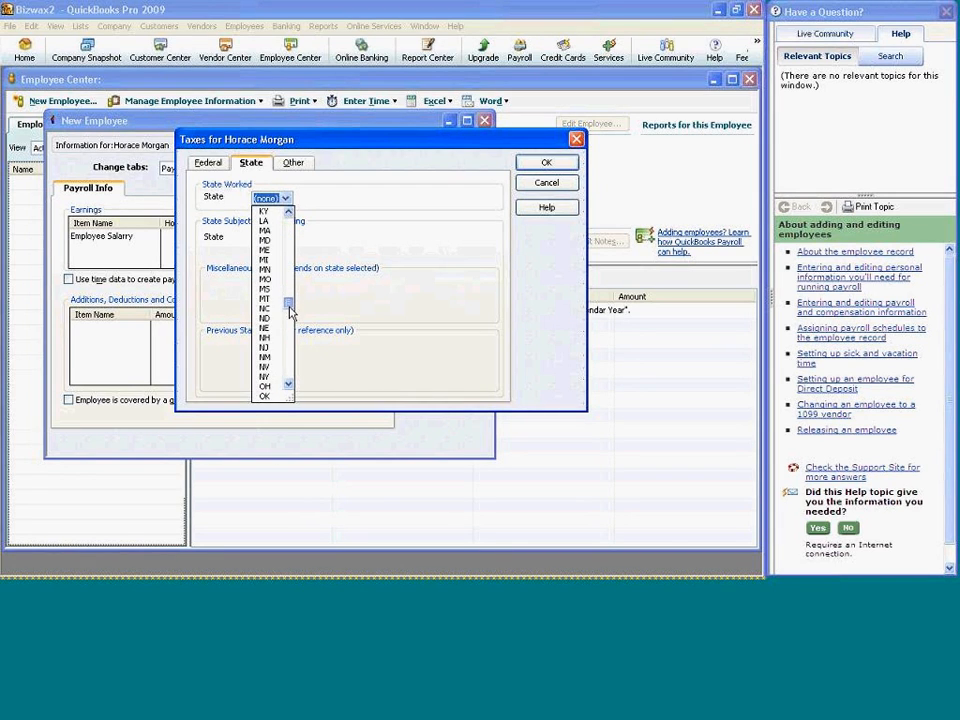
pyautogui.click(270, 377)
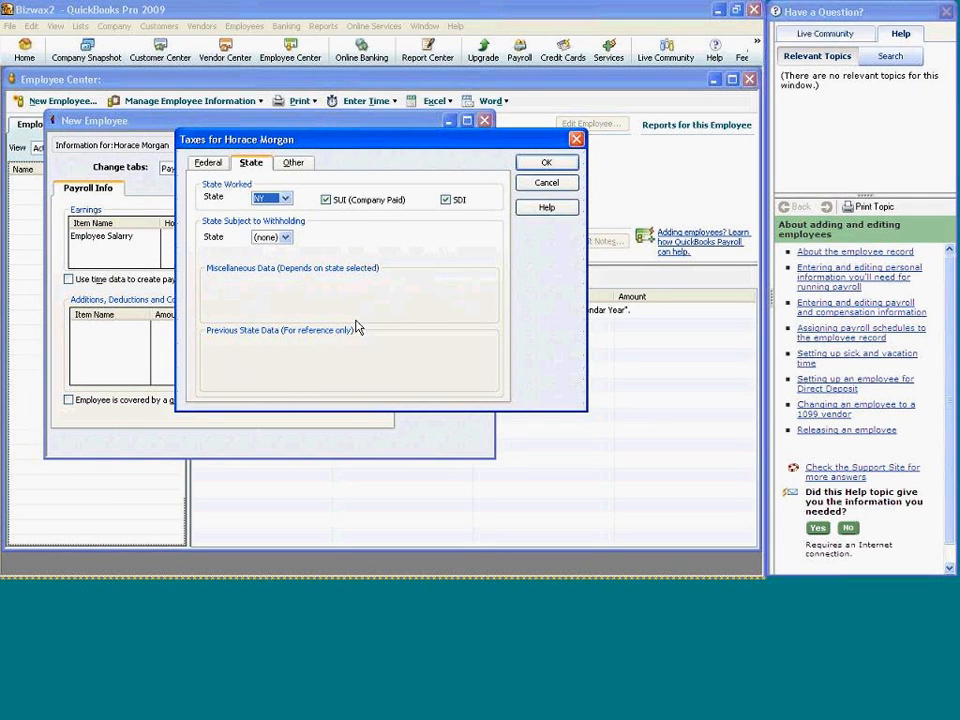
pyautogui.click(544, 164)
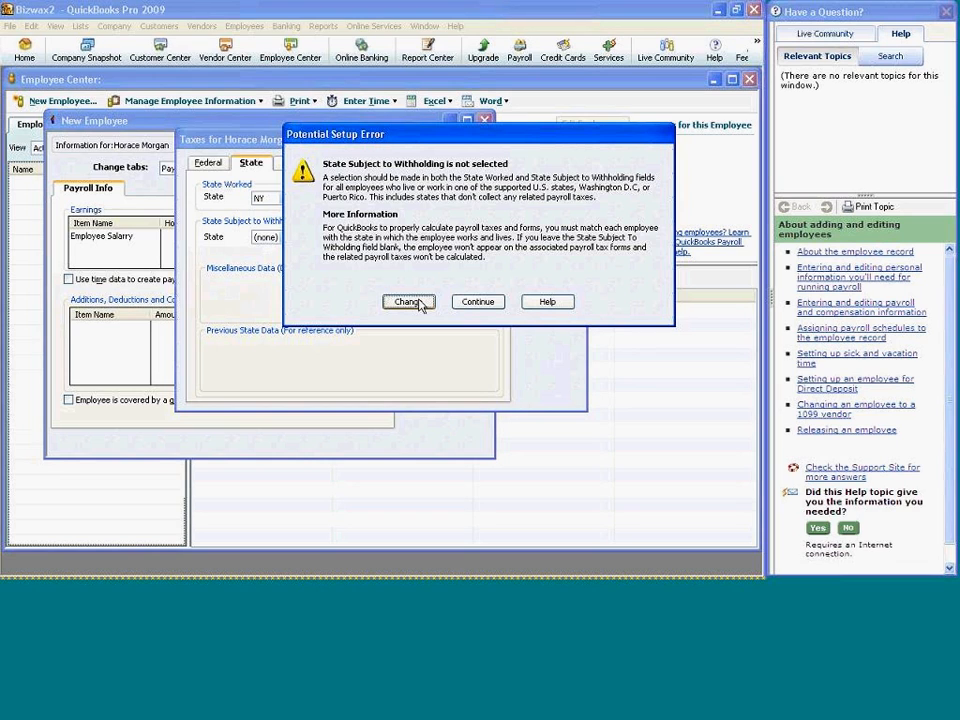
# Go back and choose NY as the state subject to withholding.
pyautogui.click(408, 302)
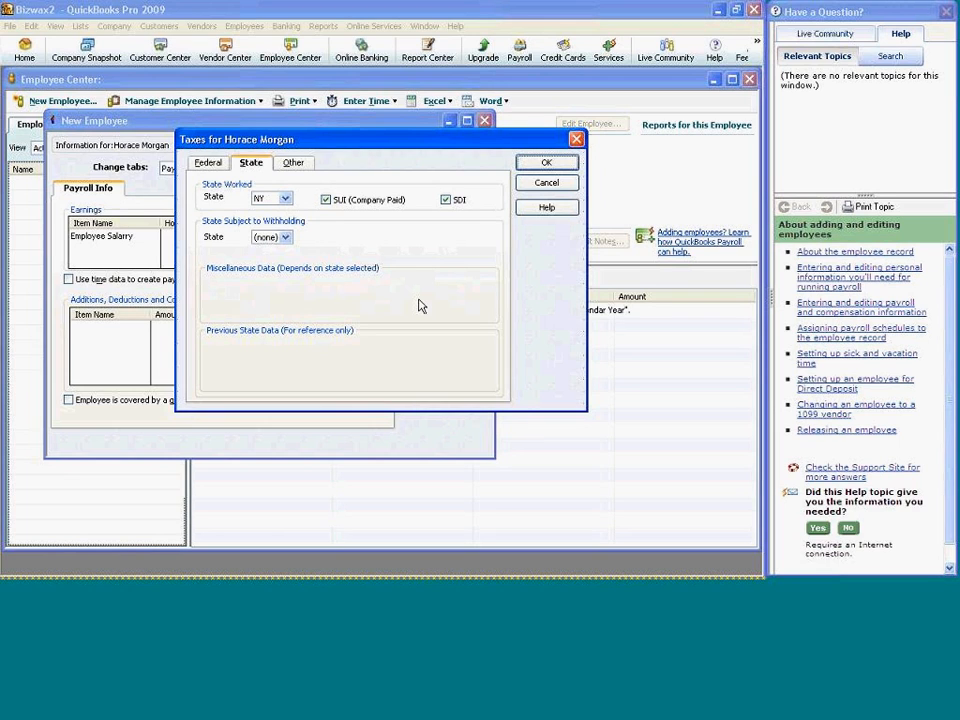
pyautogui.click(285, 238)
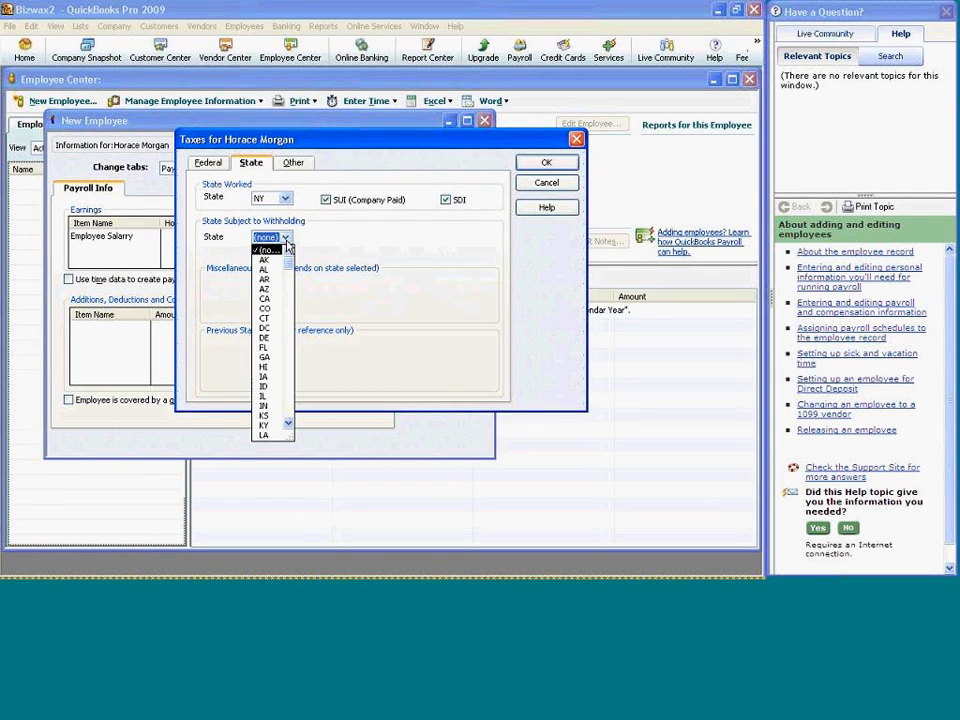
pyautogui.moveTo(290, 268); pyautogui.dragTo(290, 352)
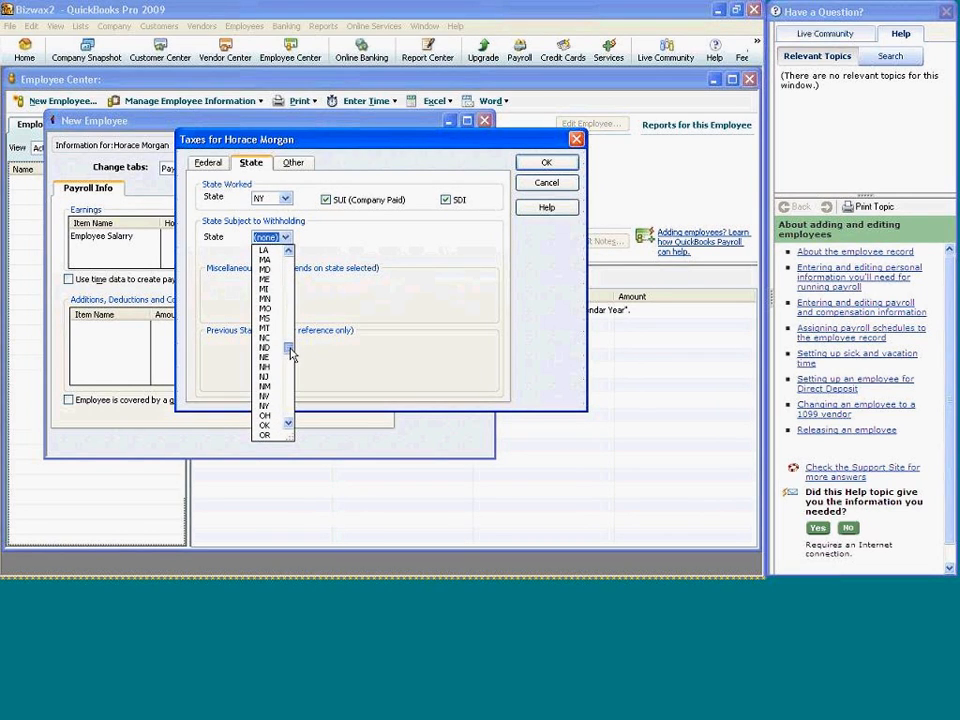
pyautogui.click(266, 405)
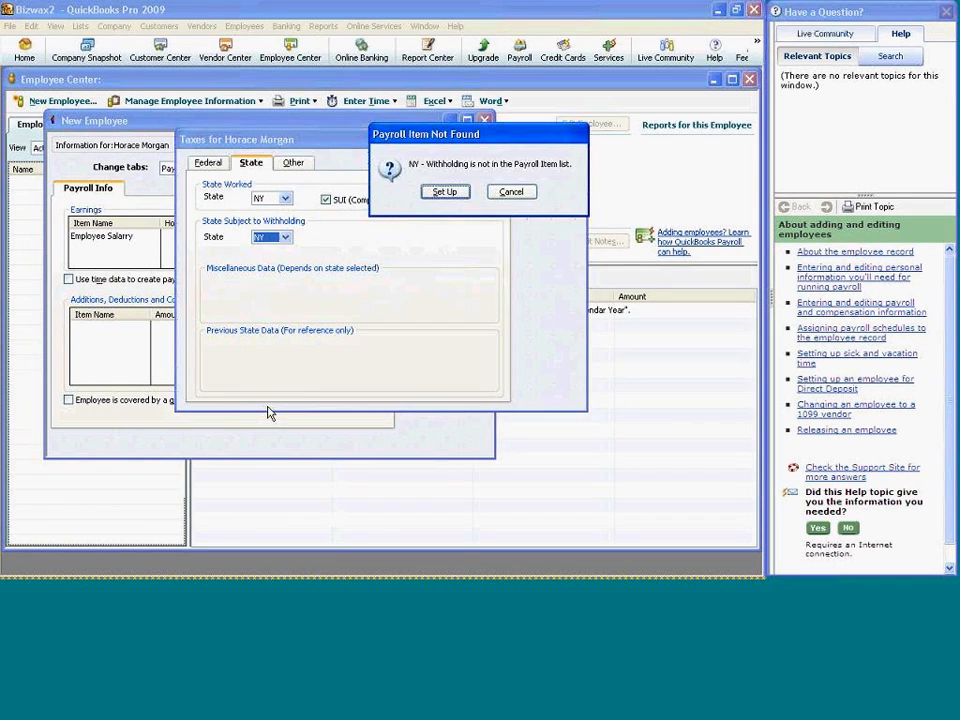
# Start the NY - Withholding payroll item setup, cancel it, and move to the Other tab.
pyautogui.click(443, 191)
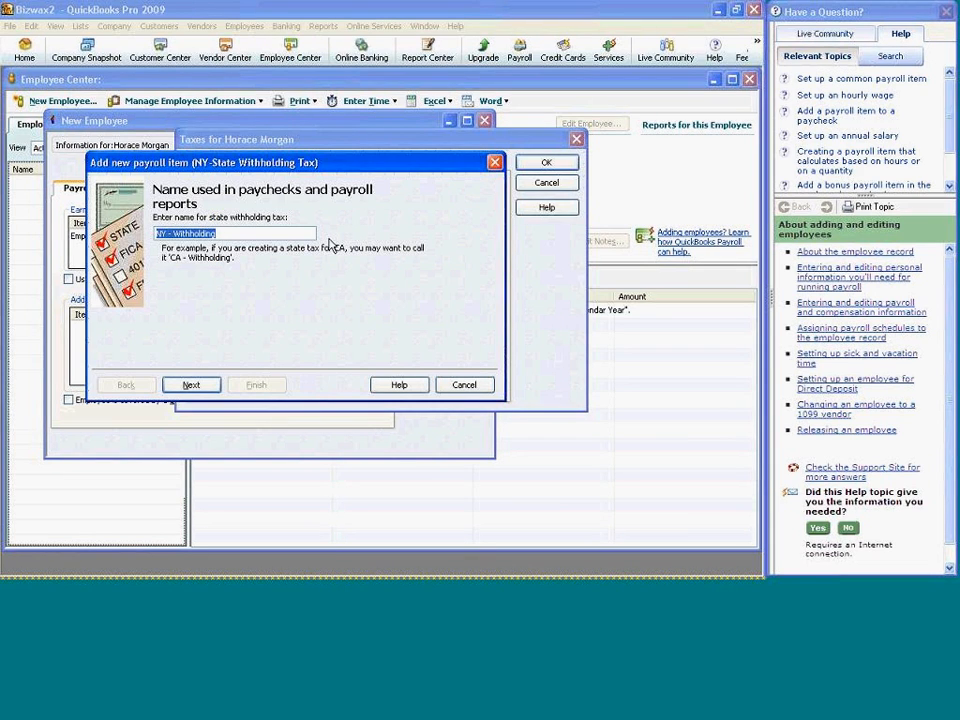
pyautogui.click(204, 394)
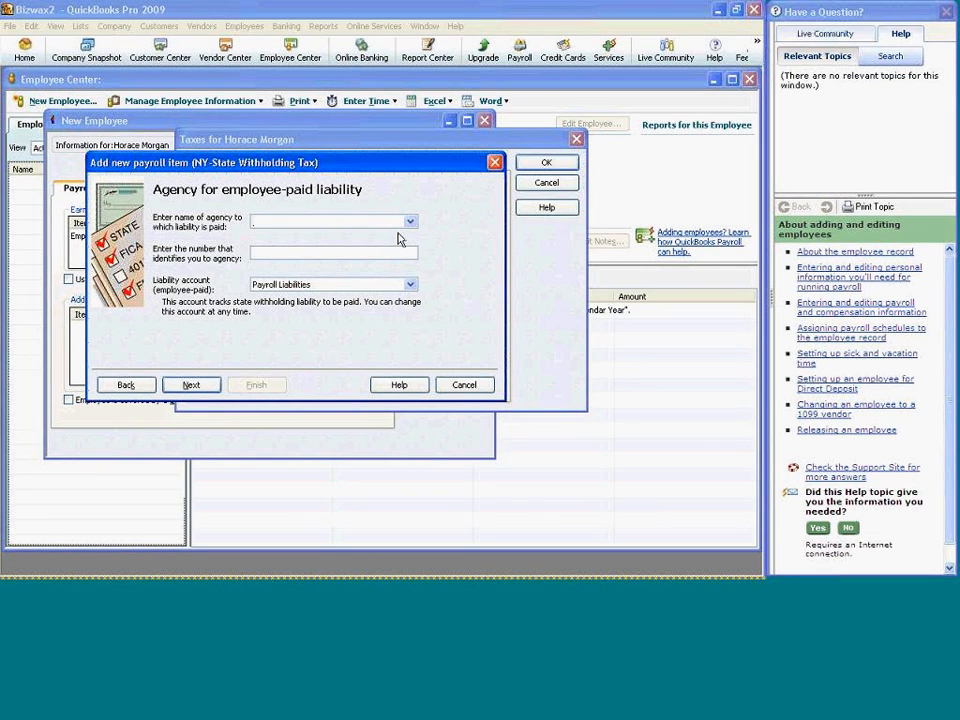
pyautogui.click(410, 222)
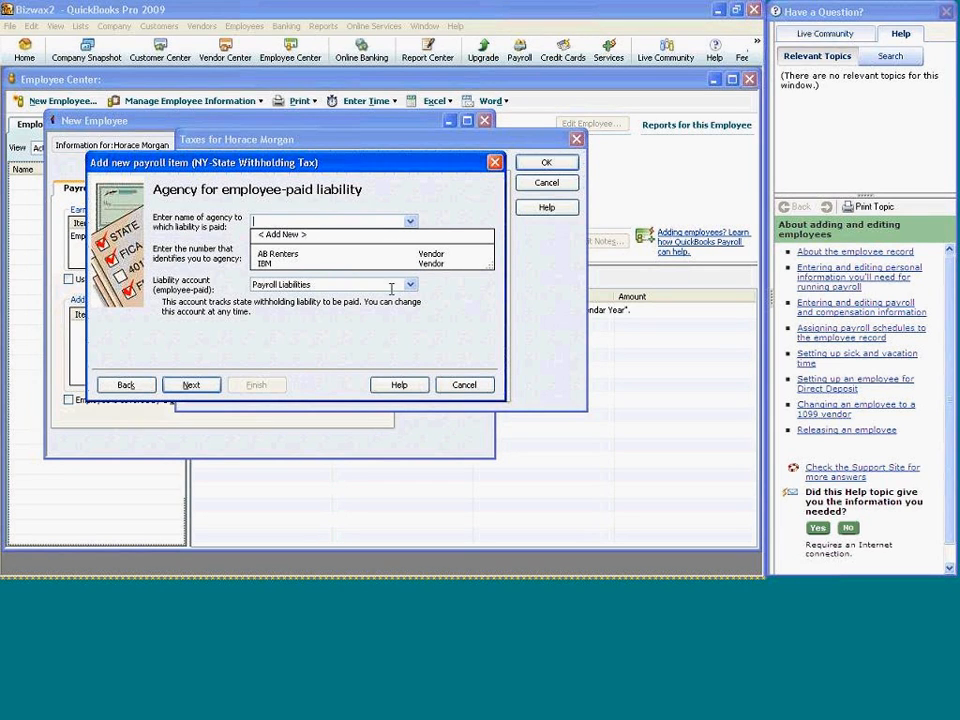
pyautogui.click(462, 385)
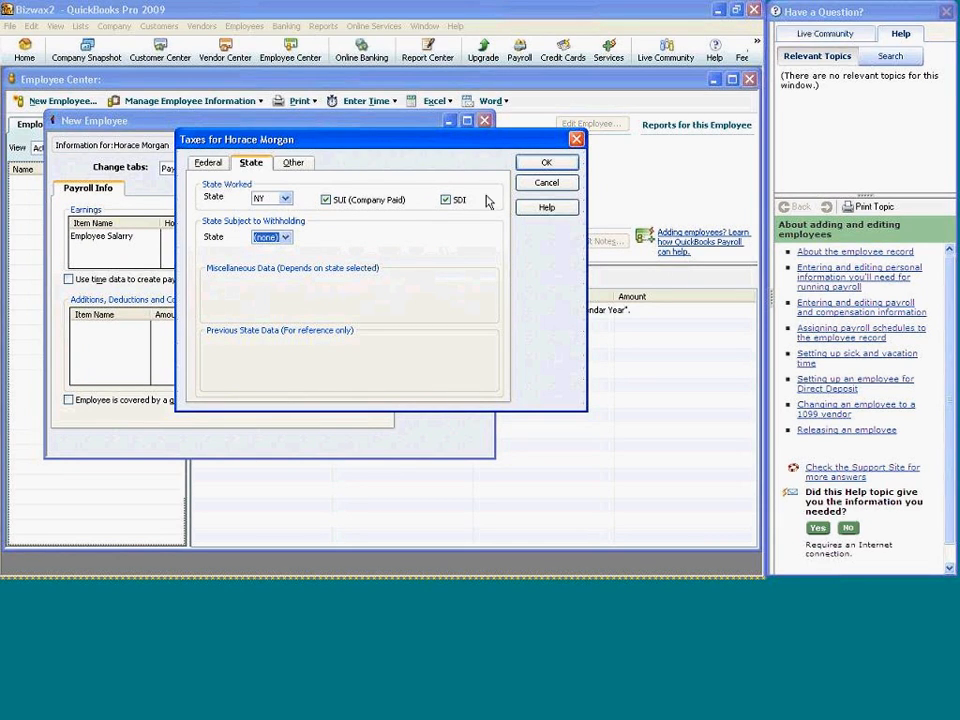
pyautogui.click(295, 163)
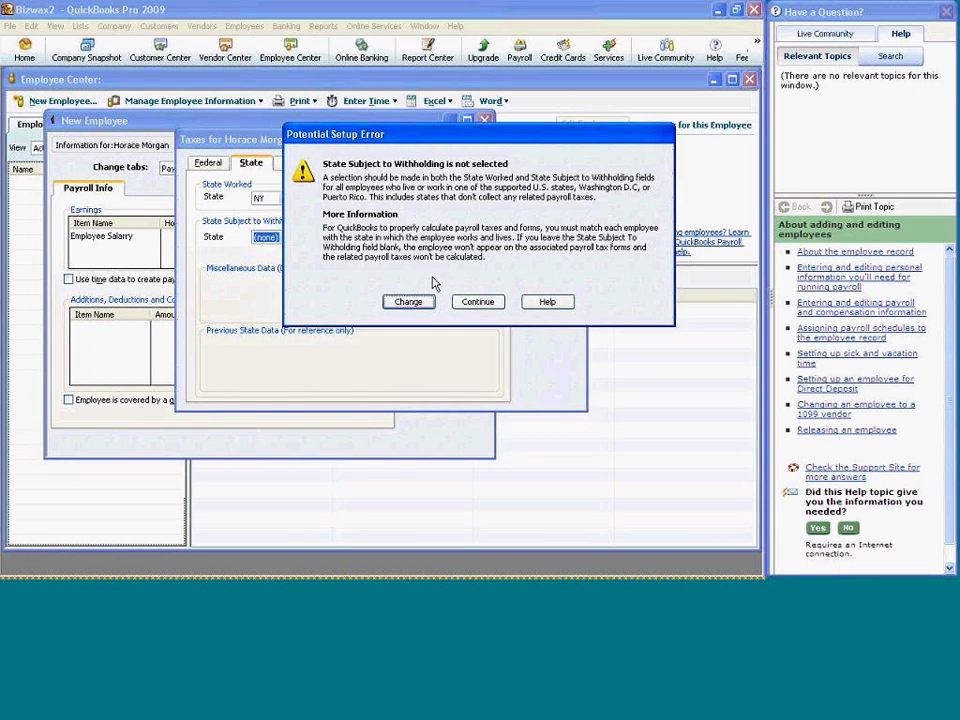
# Create the NY-State Unemployment Tax item with its default name and 4.025% quarterly rates.
pyautogui.click(482, 302)
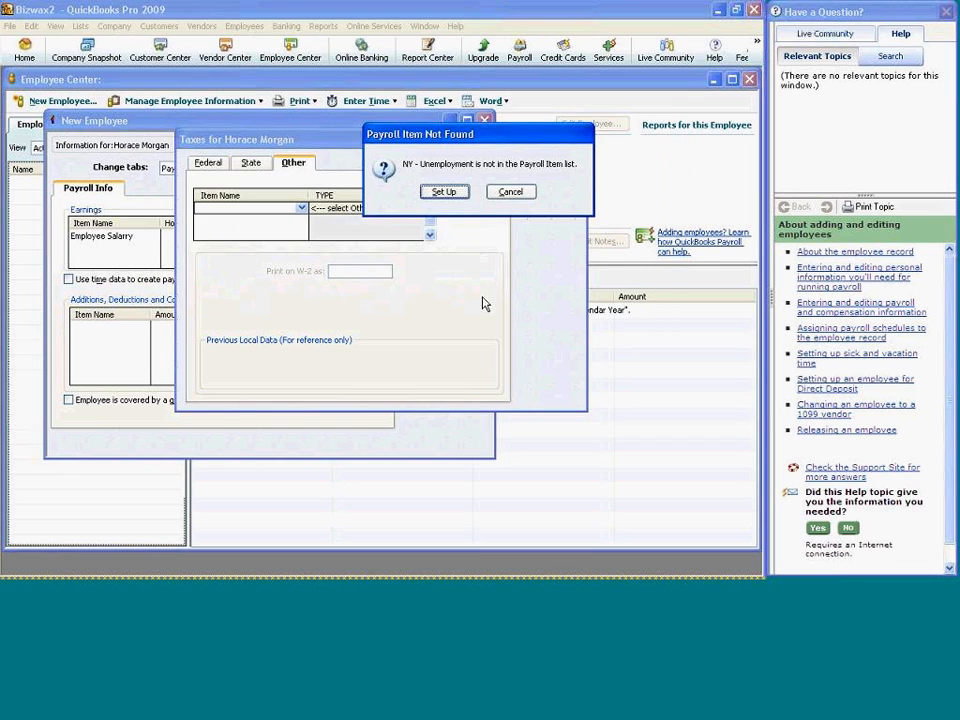
pyautogui.click(445, 192)
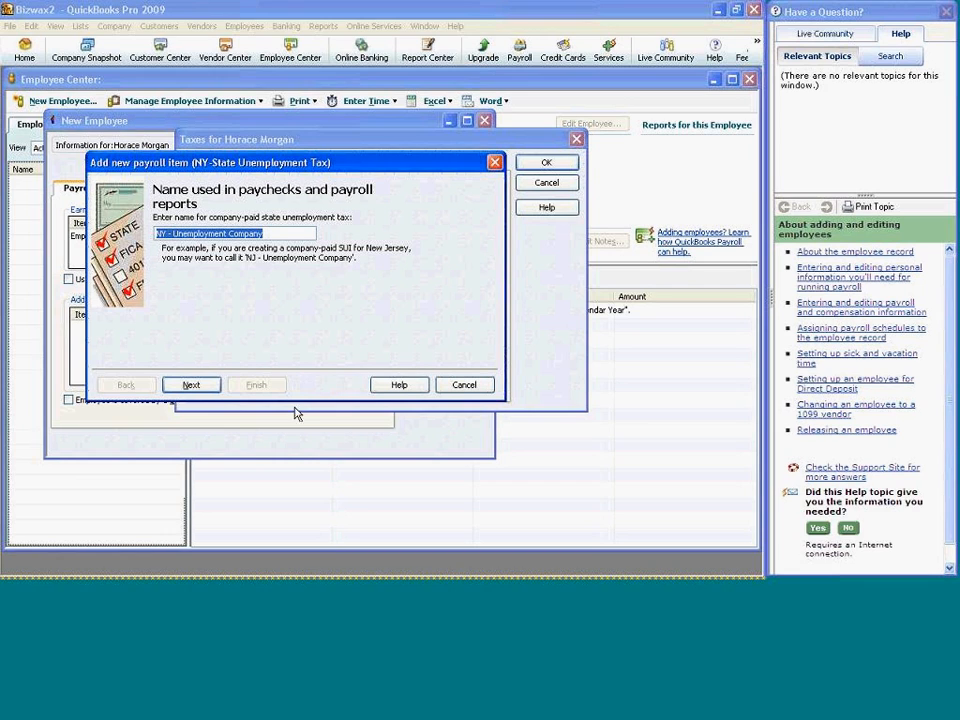
pyautogui.click(195, 386)
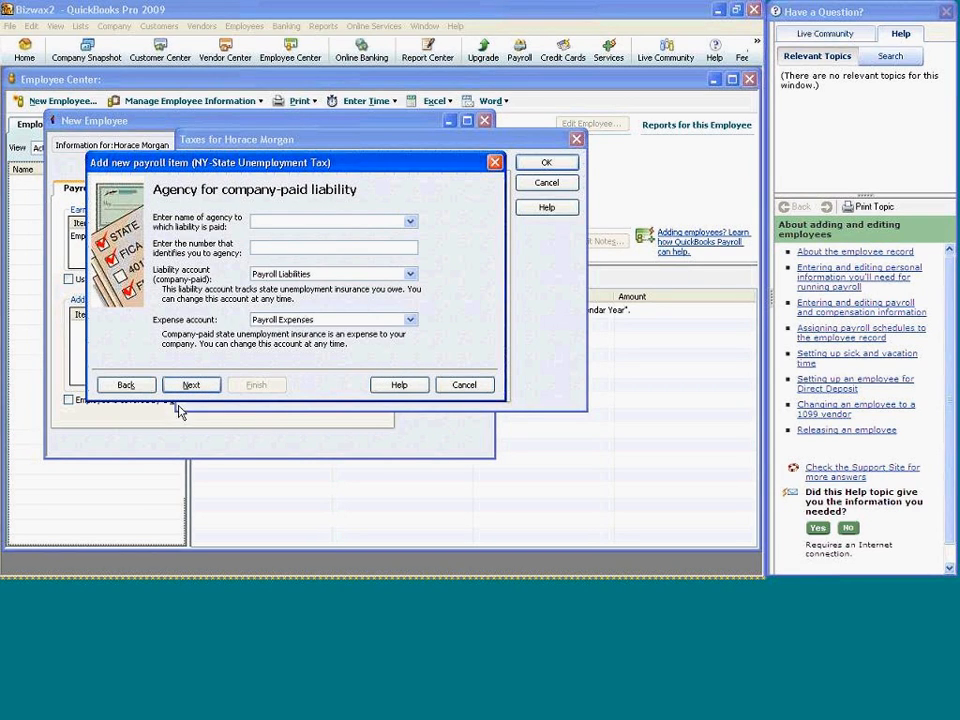
pyautogui.click(189, 387)
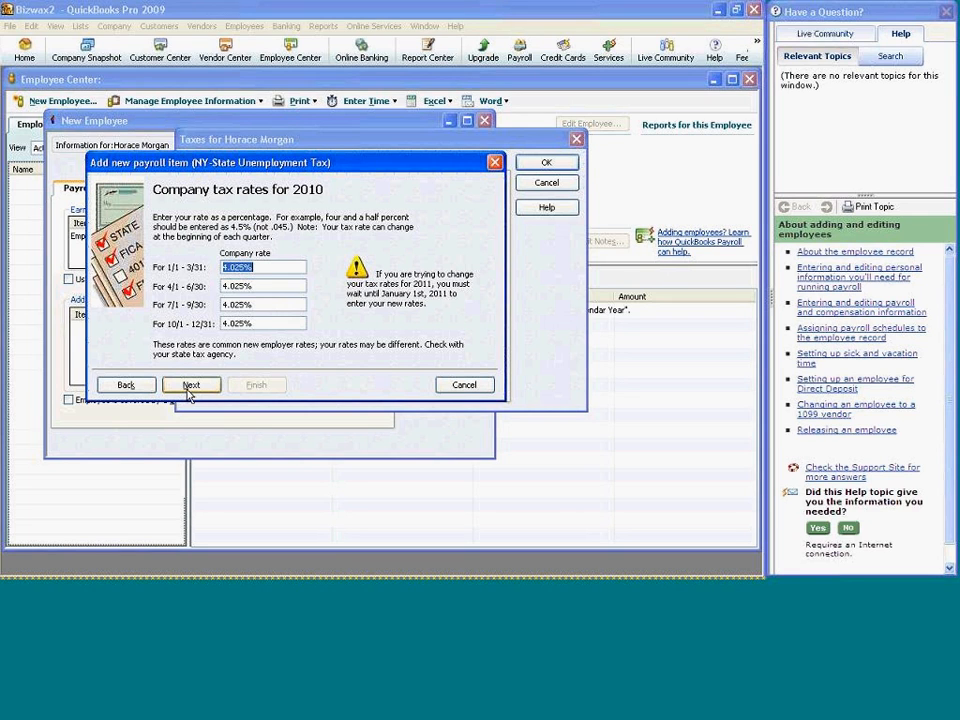
pyautogui.click(189, 387)
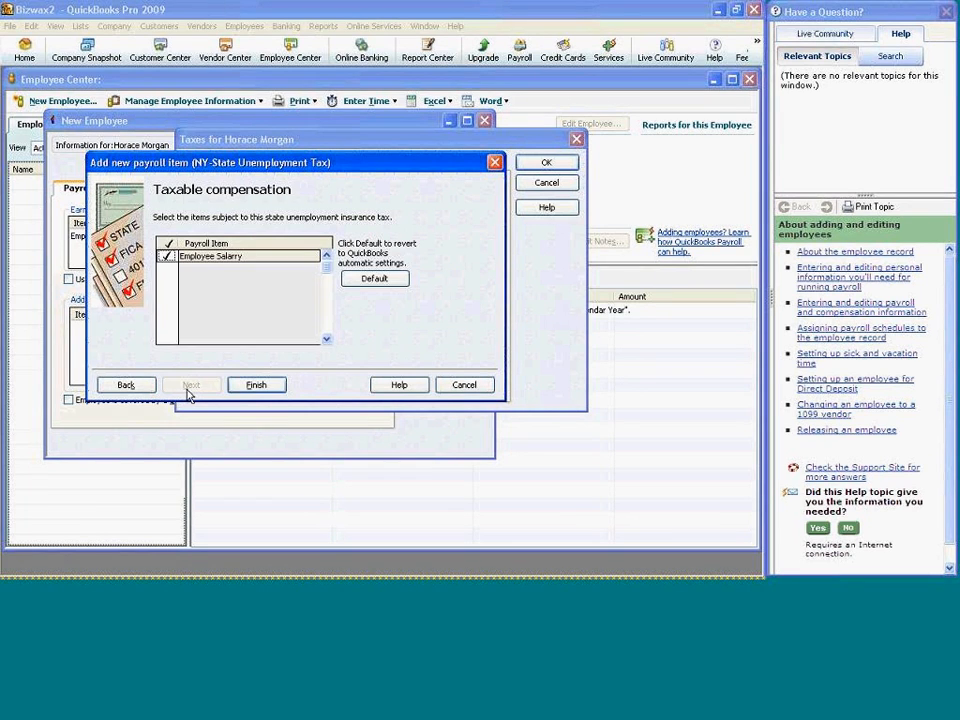
pyautogui.click(257, 389)
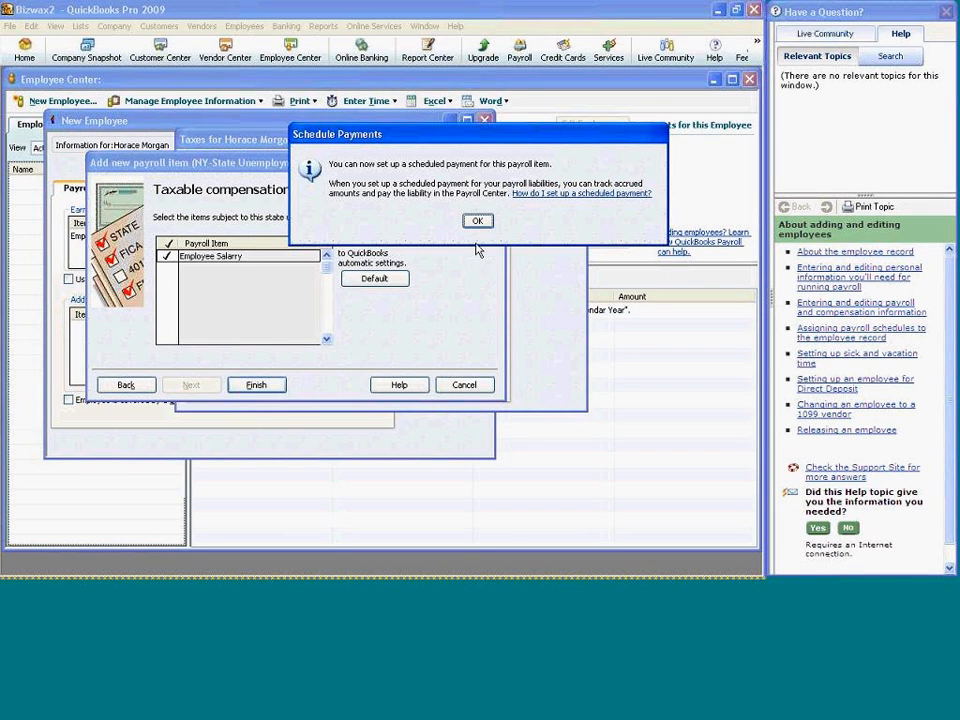
pyautogui.click(478, 222)
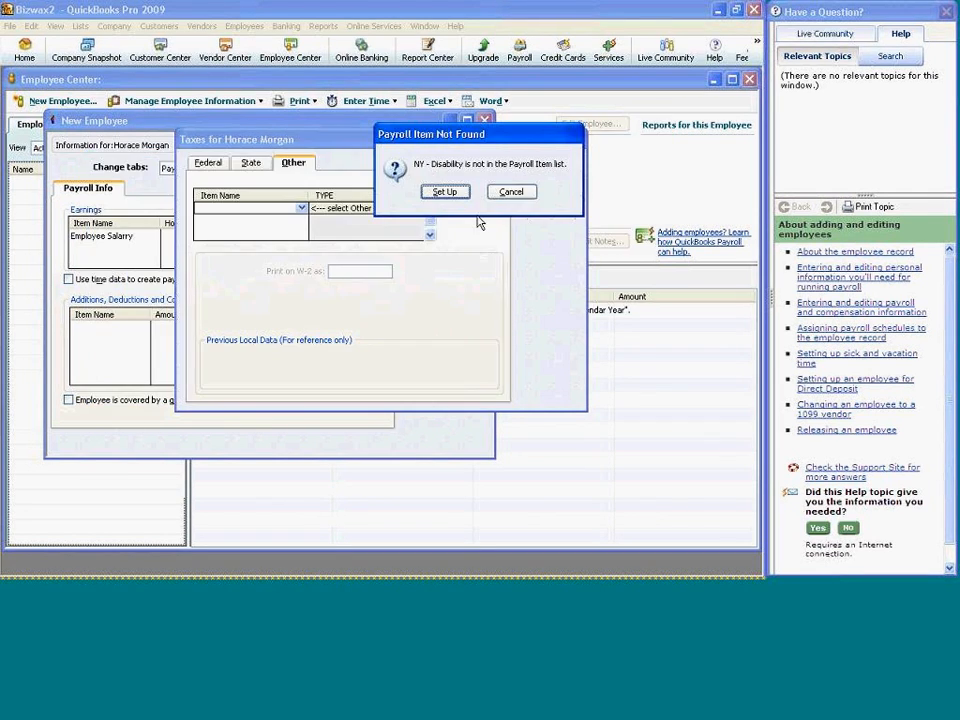
# Create the NY-State Disability Tax item on Payroll Expenses with a 4.5% company rate.
pyautogui.click(463, 197)
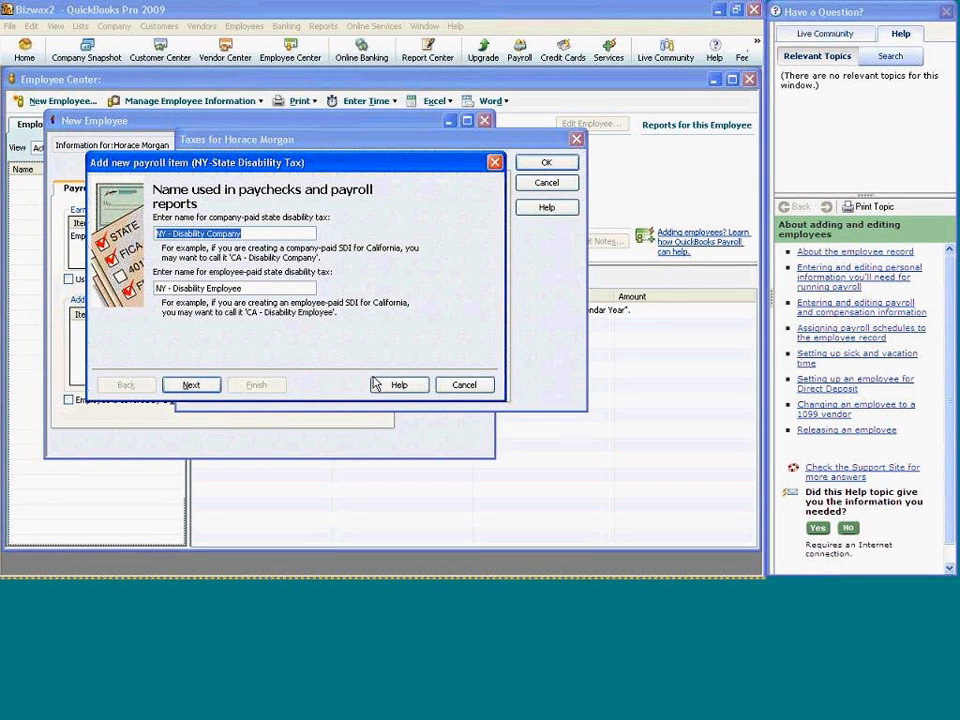
pyautogui.click(195, 386)
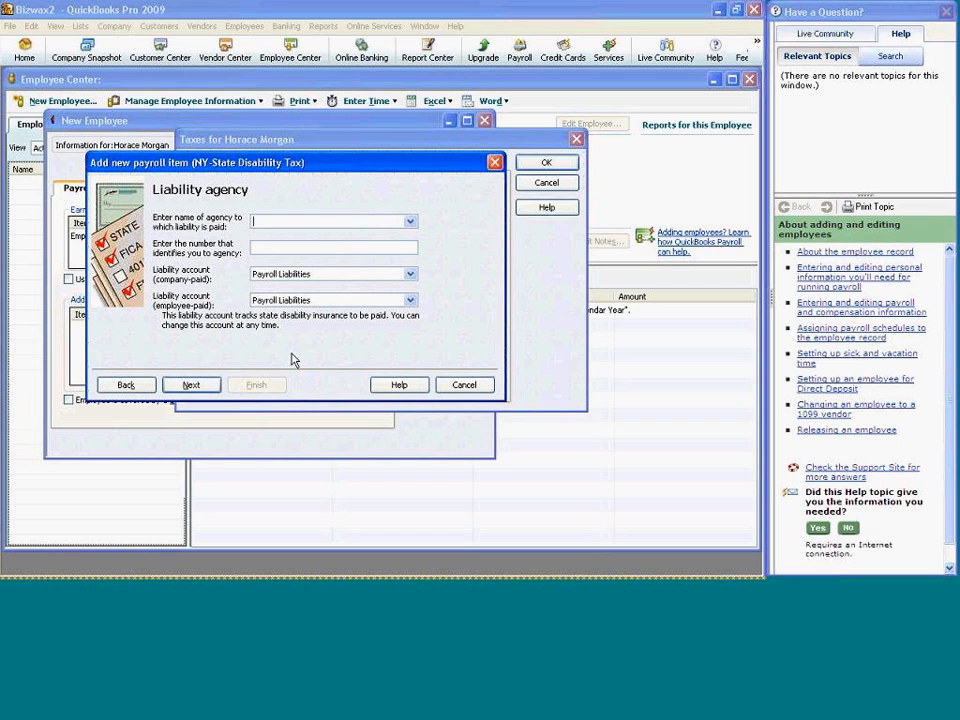
pyautogui.click(193, 385)
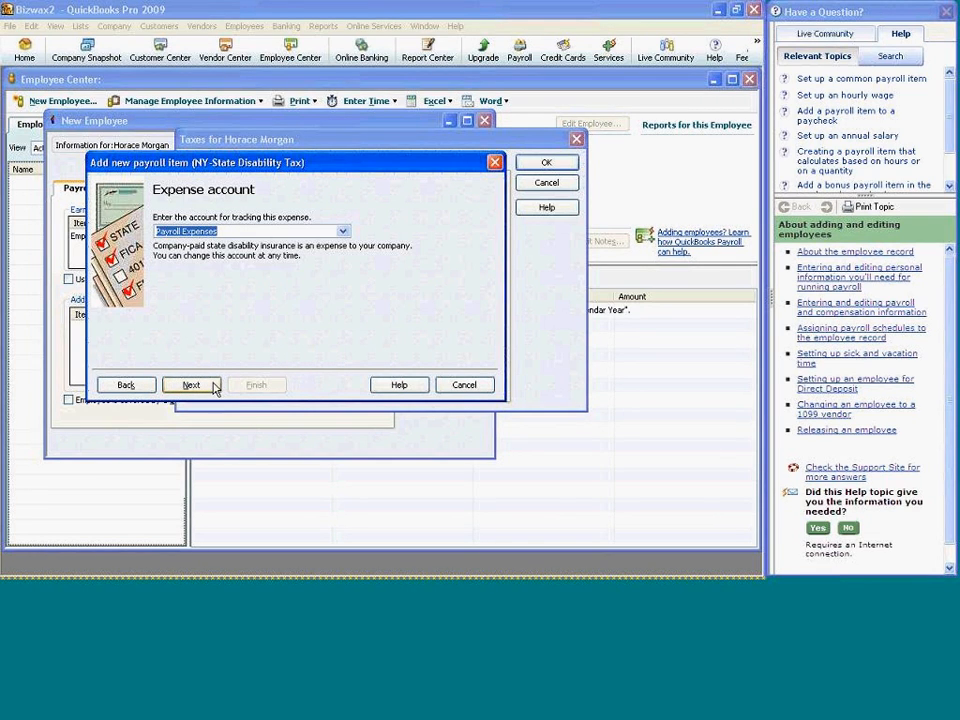
pyautogui.click(212, 386)
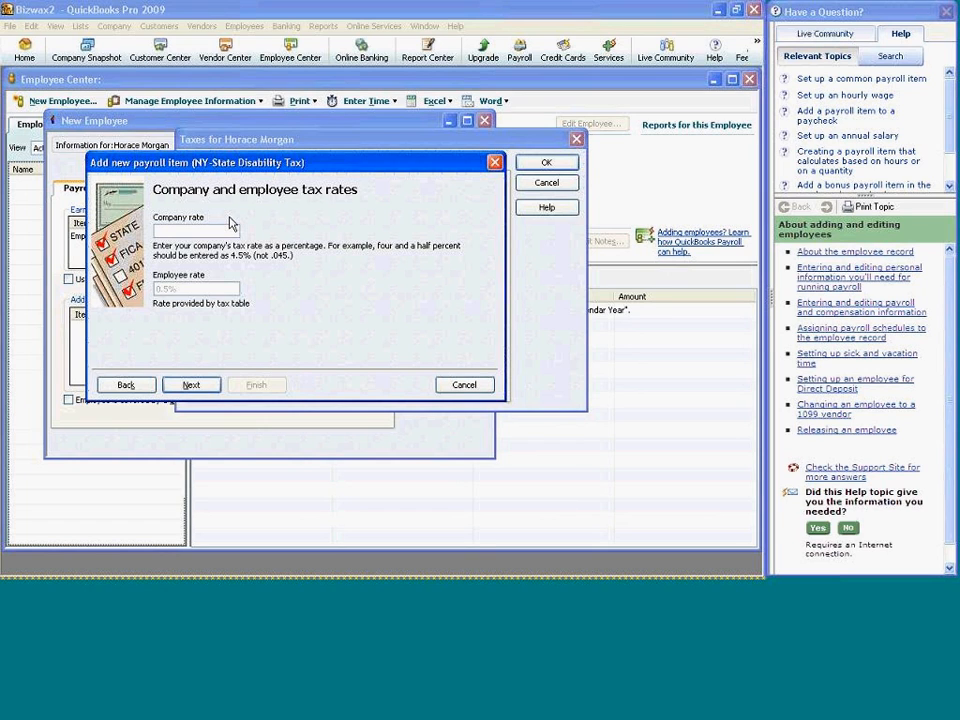
pyautogui.write('4.5')
pyautogui.click(199, 388)
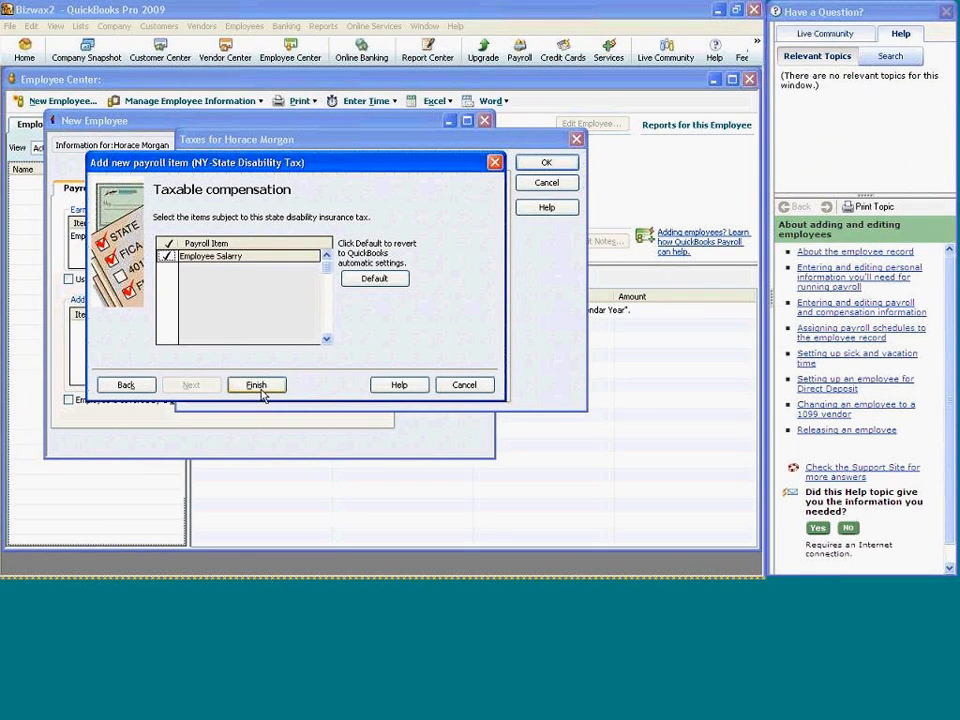
pyautogui.click(258, 386)
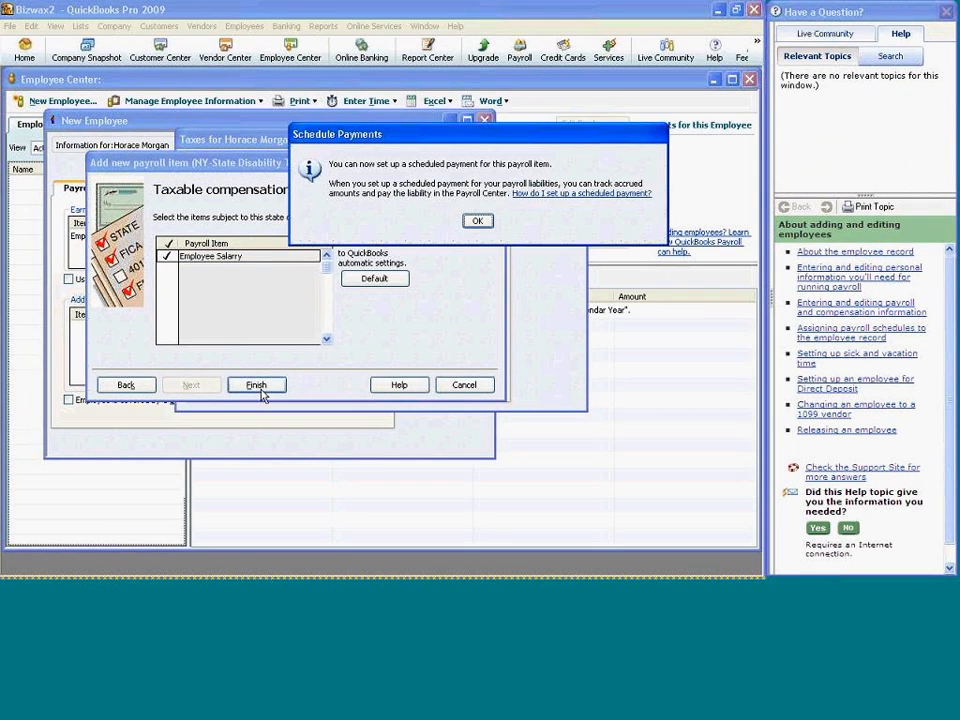
pyautogui.click(478, 219)
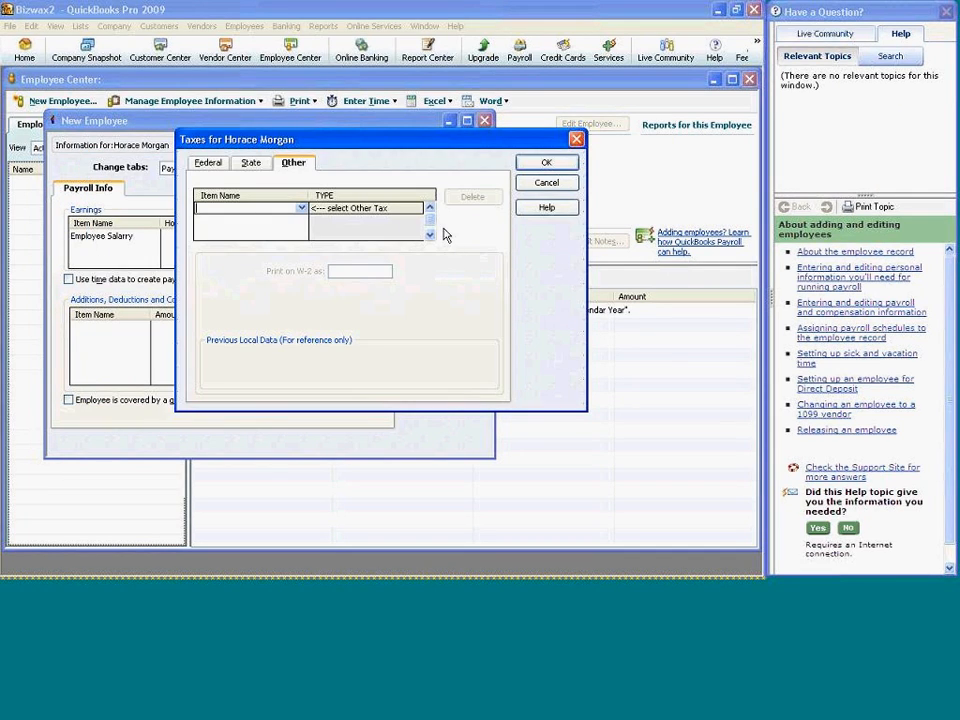
# Start a new company-paid user-defined other tax item named NY.
pyautogui.click(301, 208)
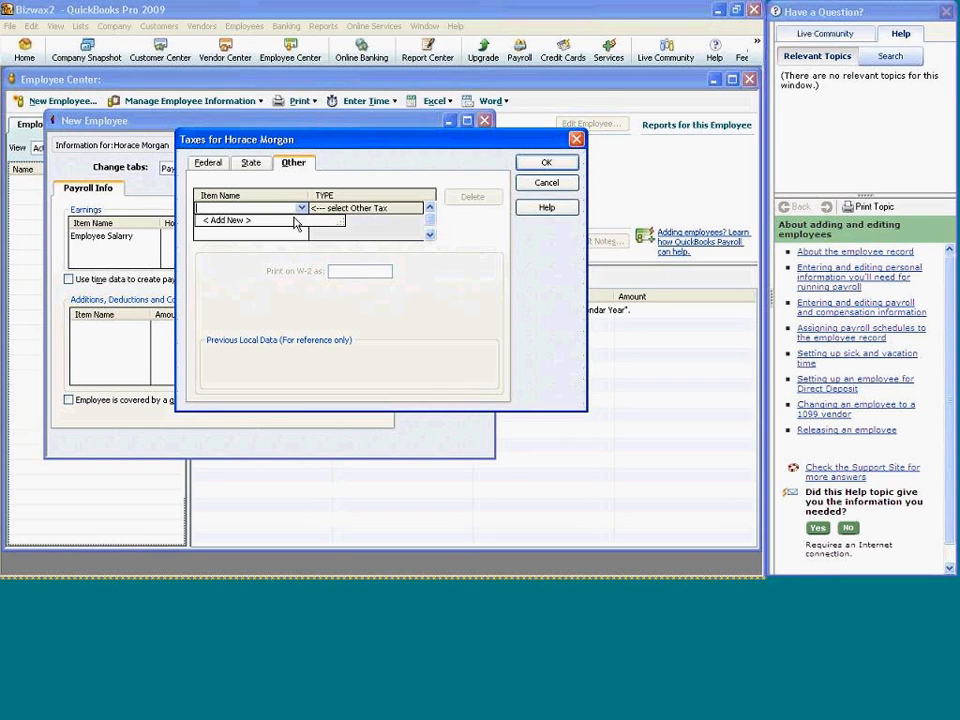
pyautogui.click(296, 220)
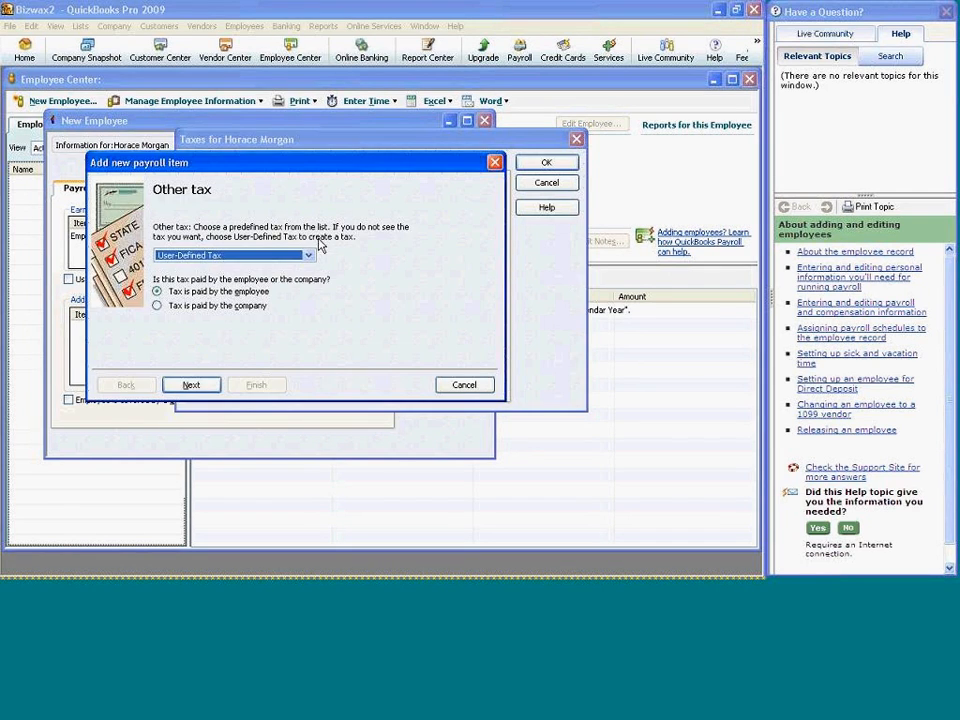
pyautogui.click(159, 307)
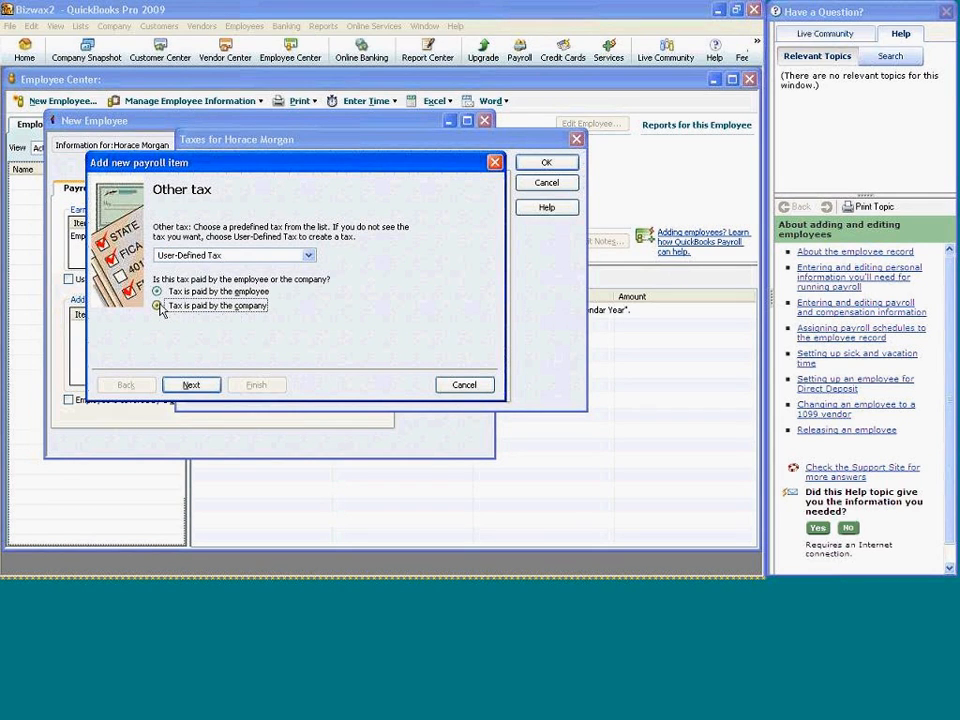
pyautogui.click(212, 388)
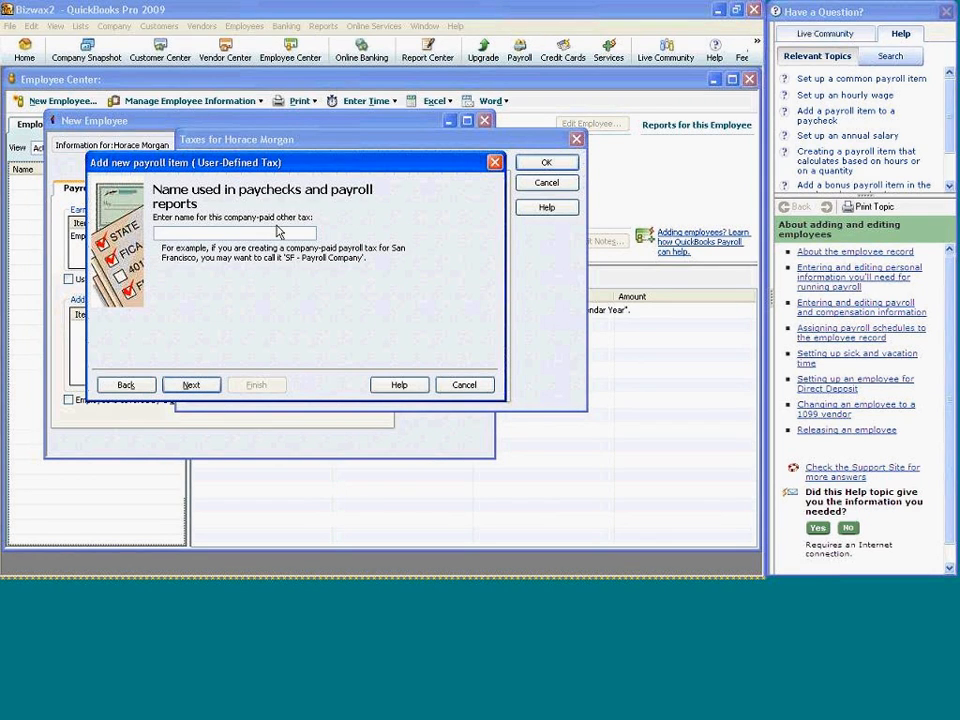
pyautogui.write('n')
pyautogui.press('BackSpace')
pyautogui.write('NY')
pyautogui.click(191, 385)
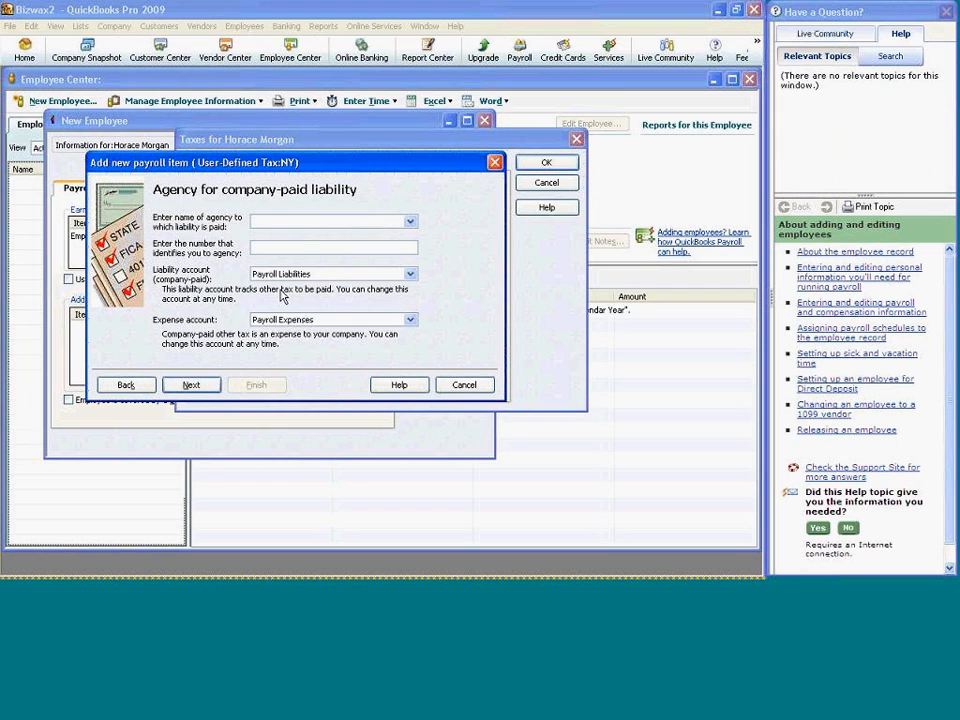
# Assign agency AB Renters with ID 1, keep default tracking and calculation settings, and finish the item.
pyautogui.click(410, 222)
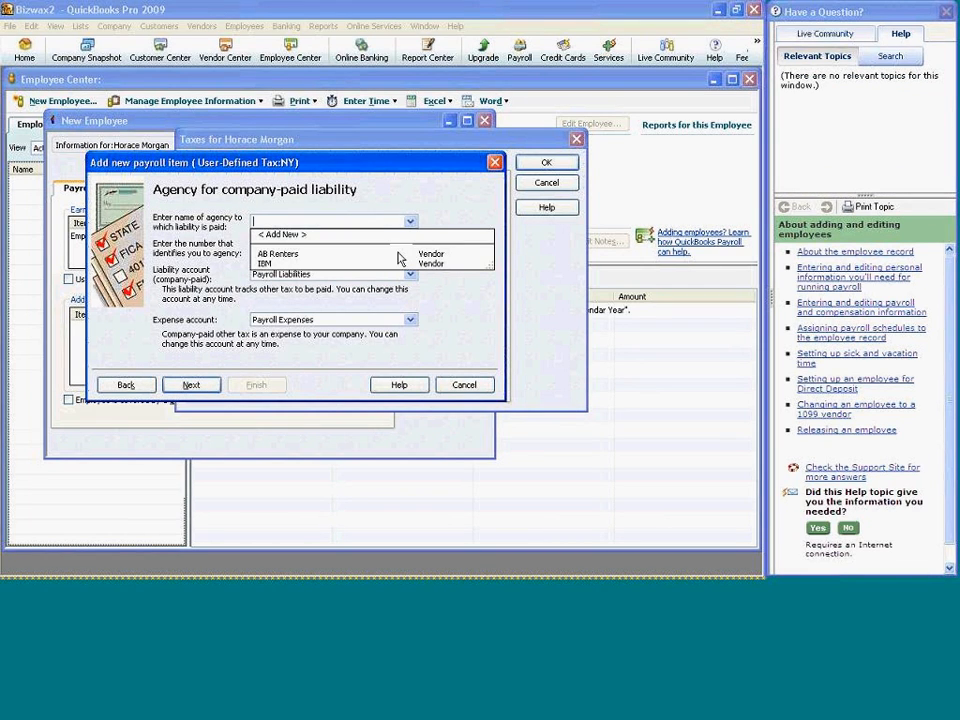
pyautogui.click(399, 254)
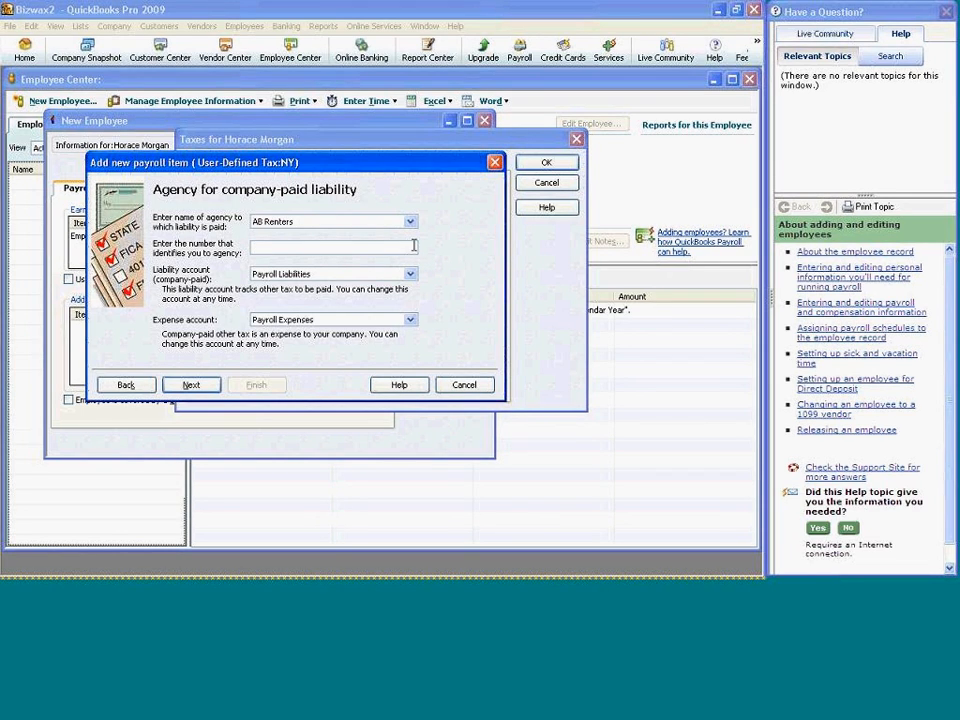
pyautogui.click(408, 245)
pyautogui.write('1')
pyautogui.click(212, 386)
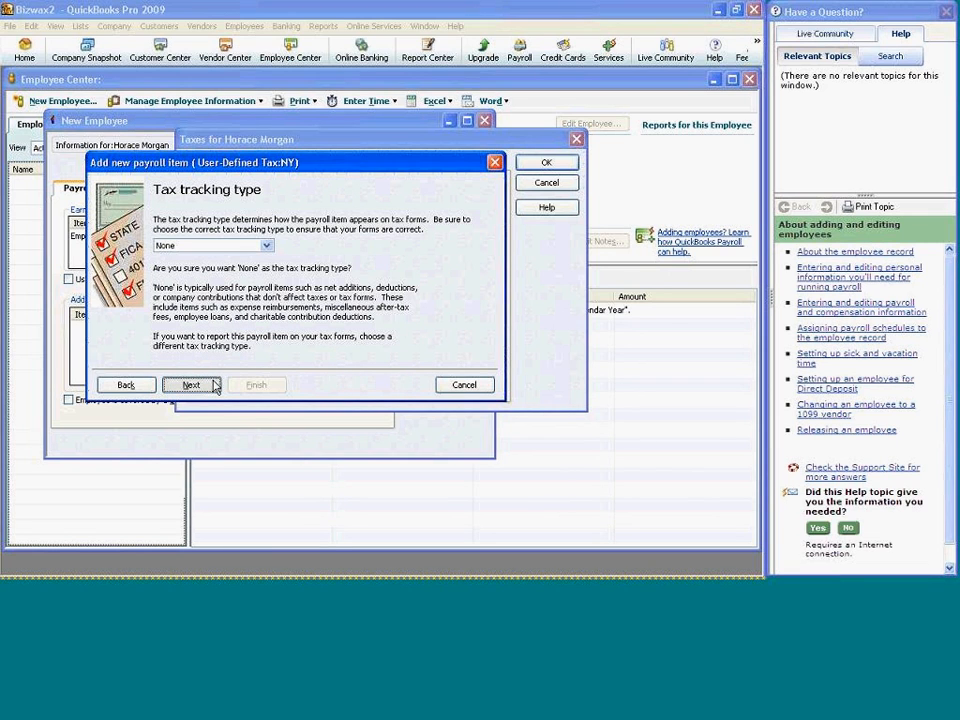
pyautogui.click(211, 386)
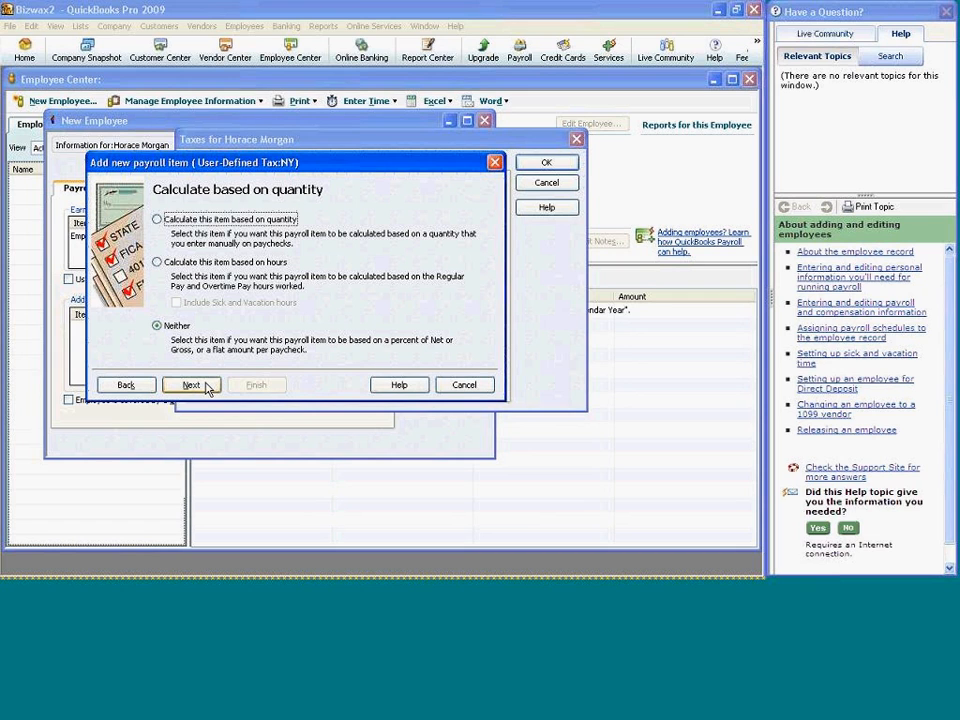
pyautogui.click(208, 386)
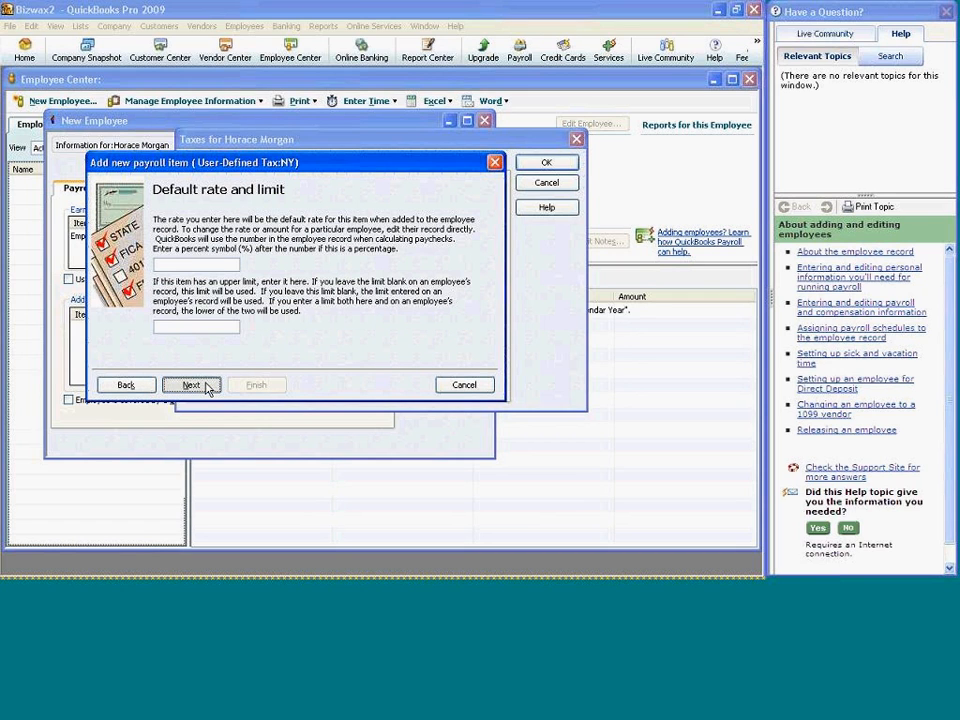
pyautogui.click(208, 386)
pyautogui.click(258, 386)
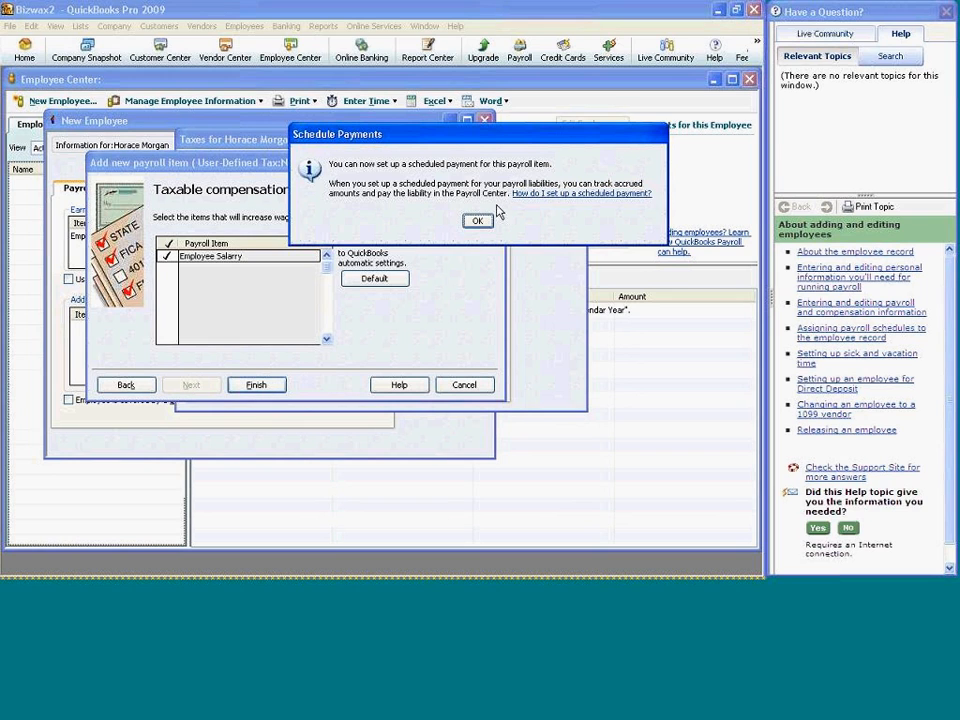
pyautogui.click(478, 220)
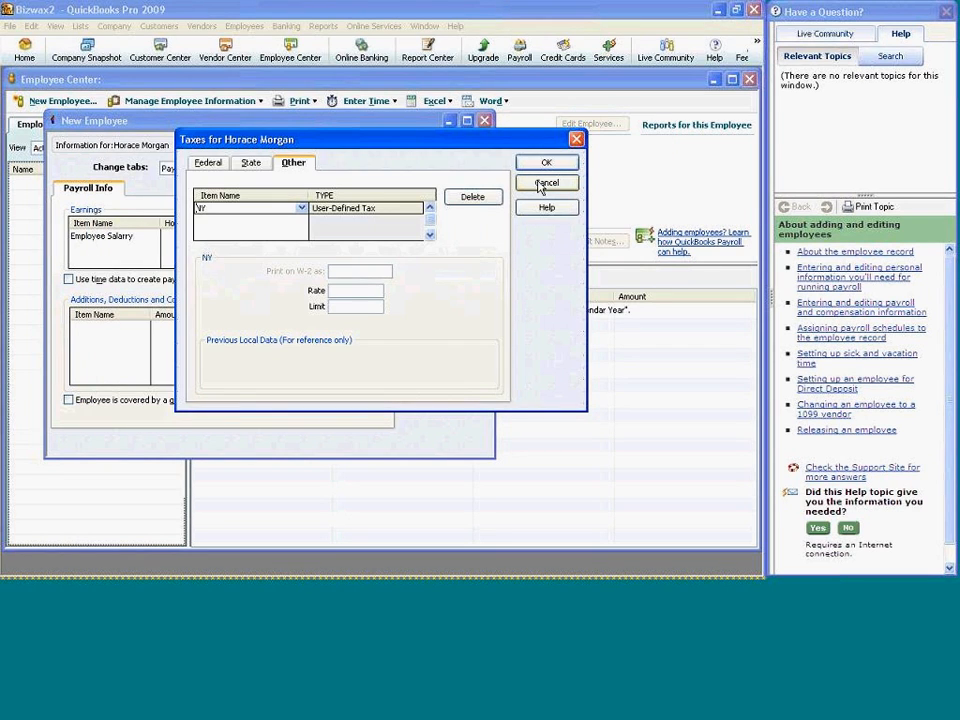
# Save the tax settings and accept the NY local taxes QuickBooks adds.
pyautogui.click(562, 163)
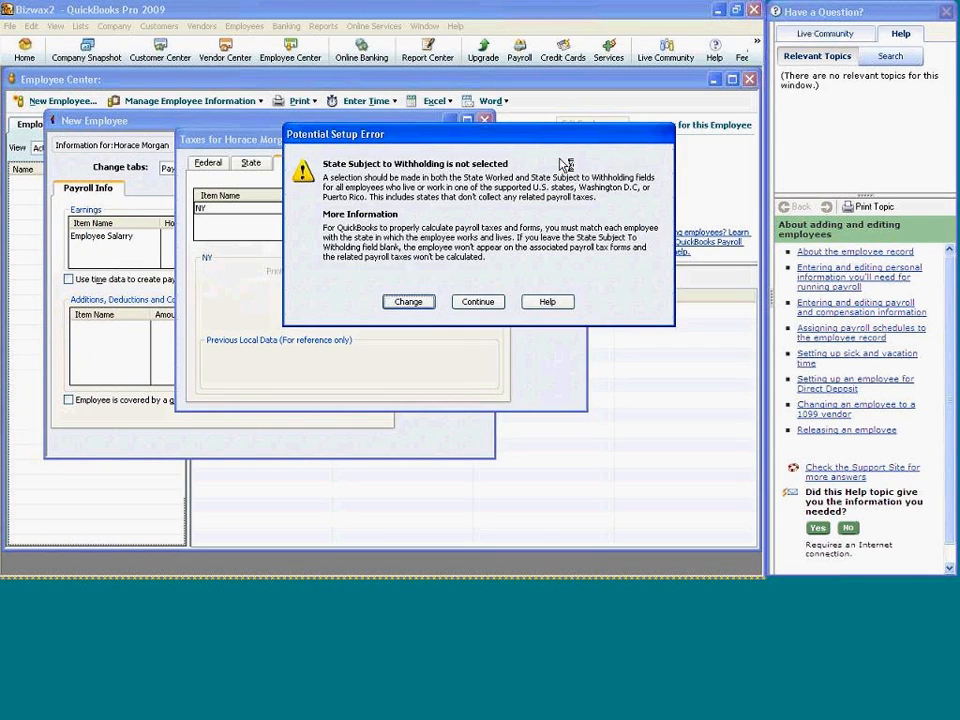
pyautogui.click(478, 302)
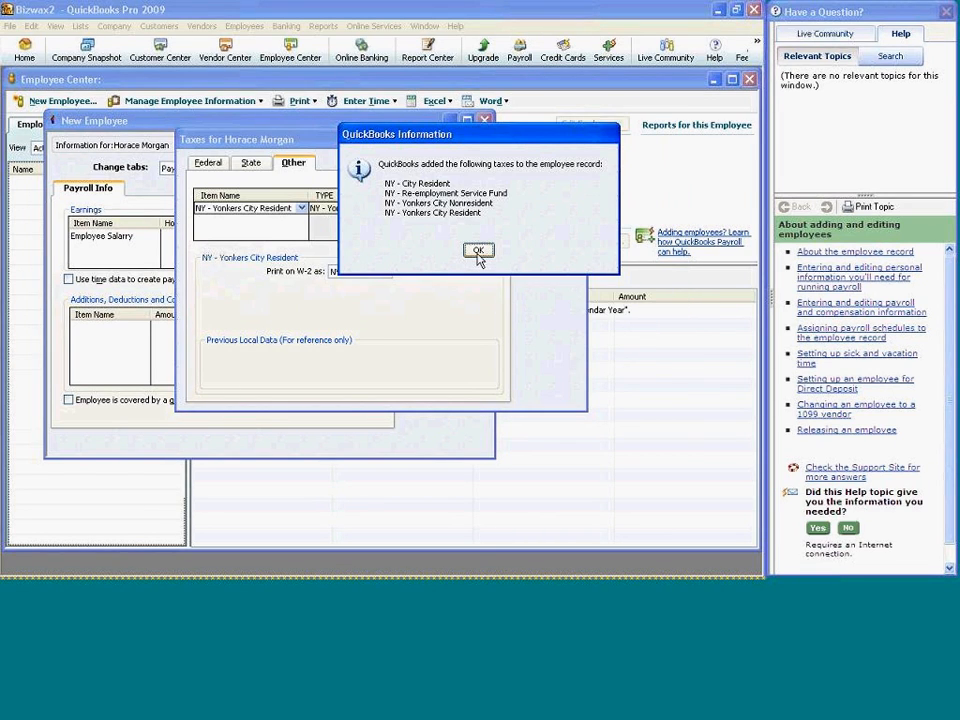
pyautogui.click(478, 252)
pyautogui.click(479, 250)
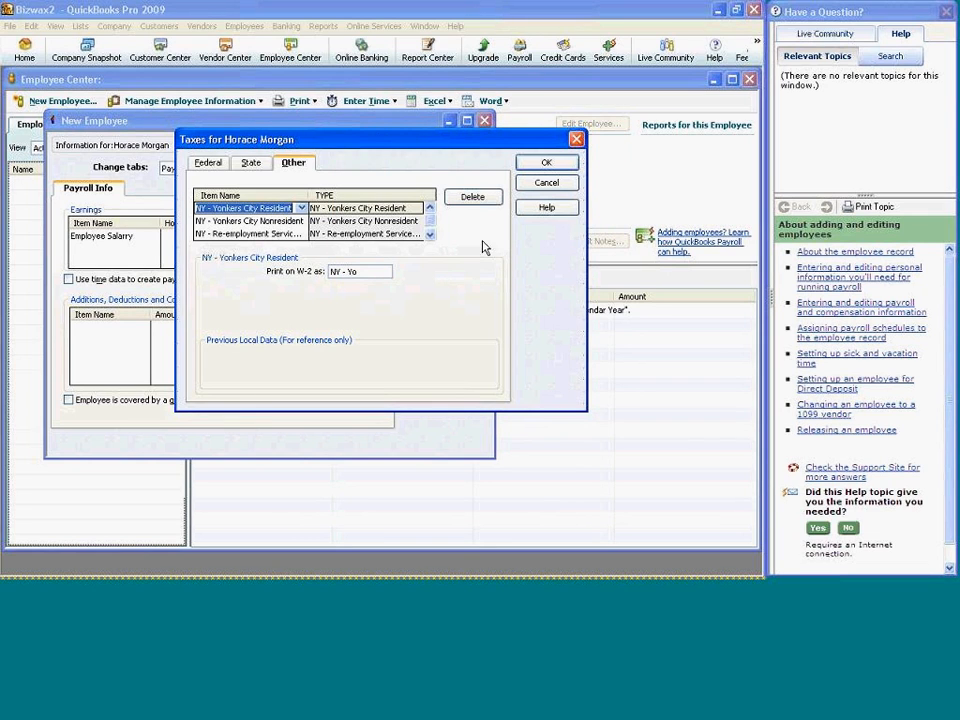
# Save the tax settings and employee record, keep sick/vacation defaults, and close the Employee Center.
pyautogui.click(550, 166)
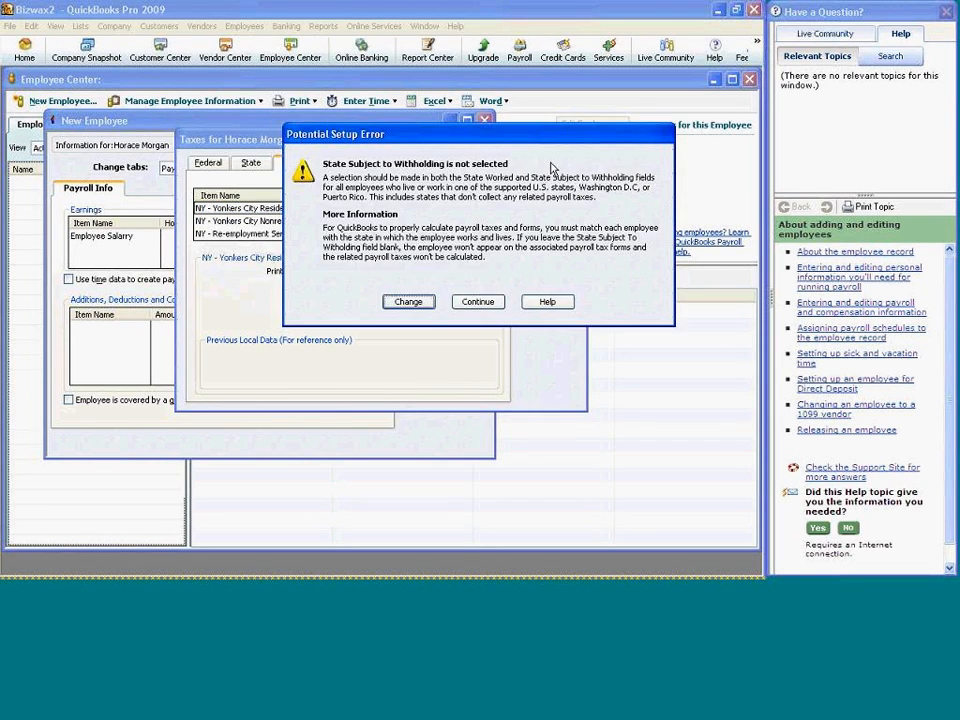
pyautogui.click(478, 302)
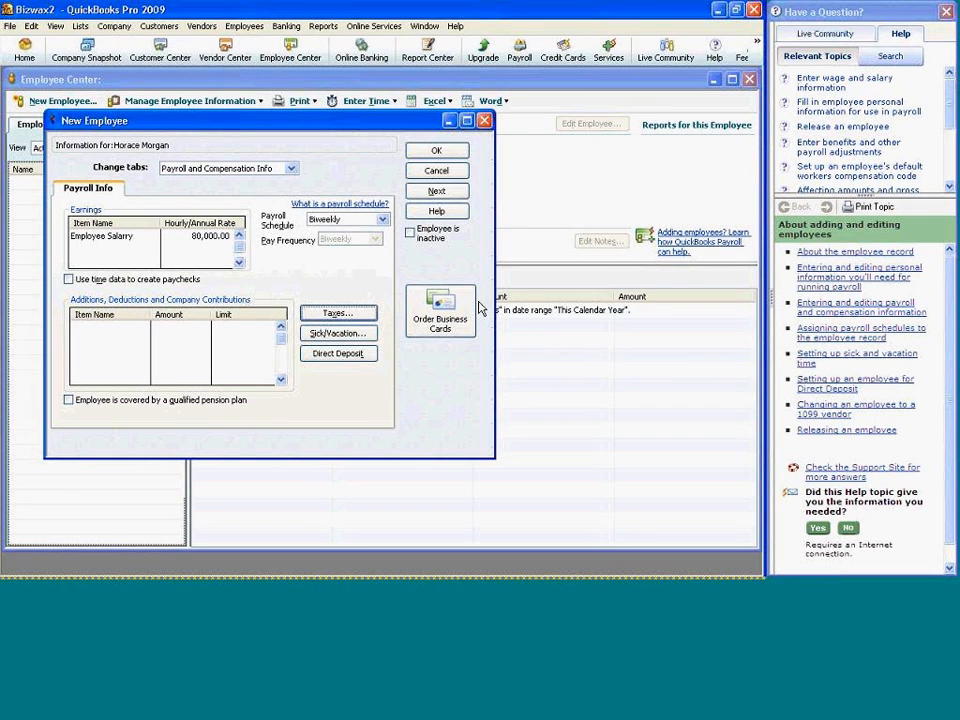
pyautogui.click(450, 157)
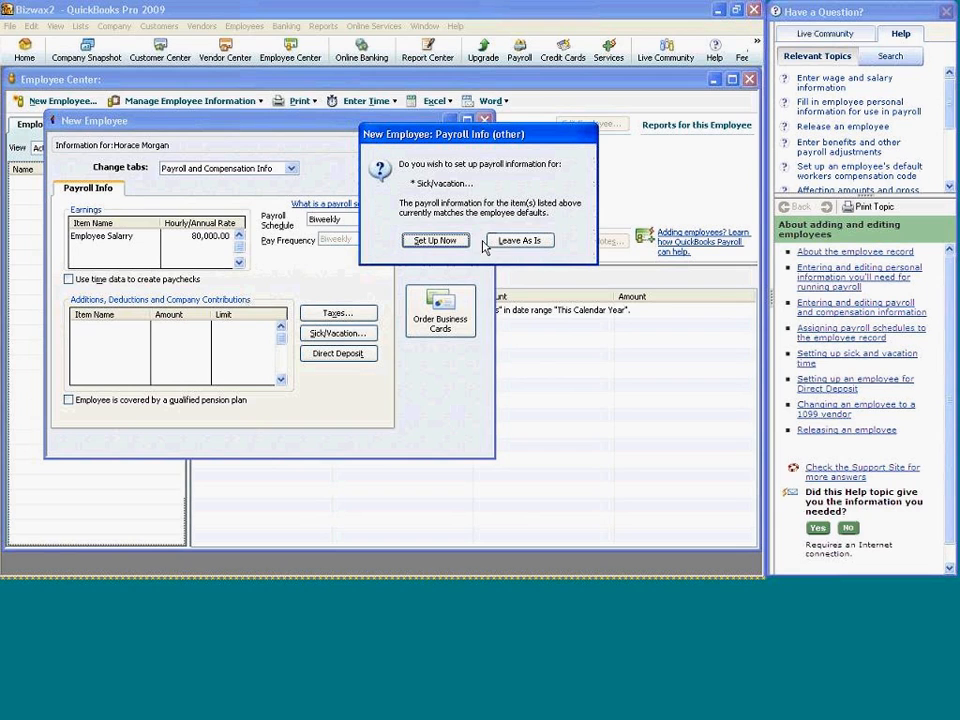
pyautogui.click(507, 243)
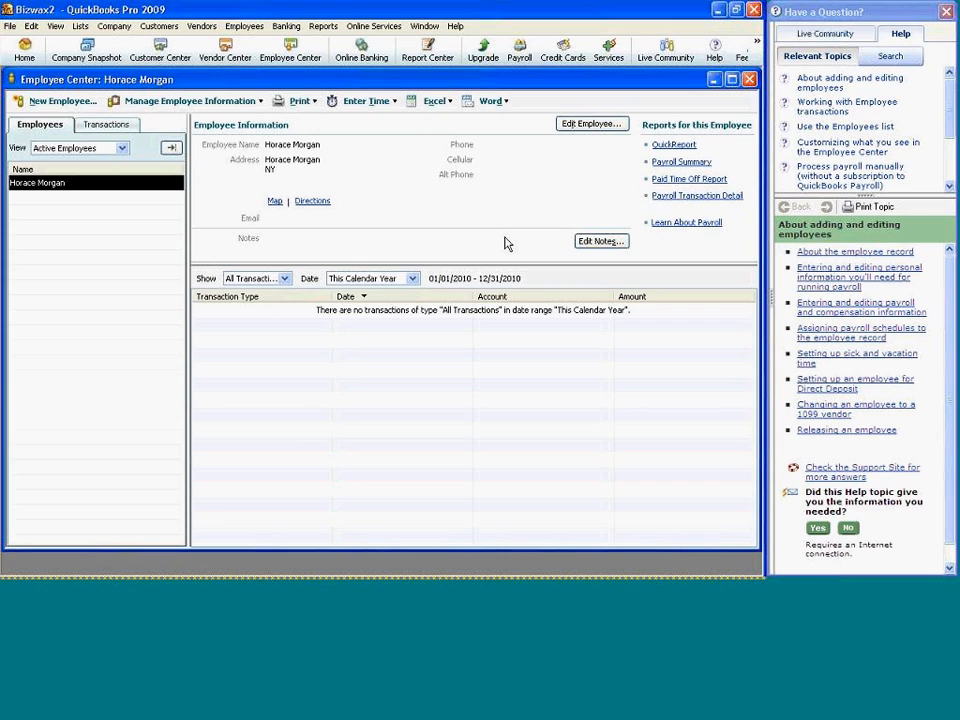
pyautogui.click(752, 80)
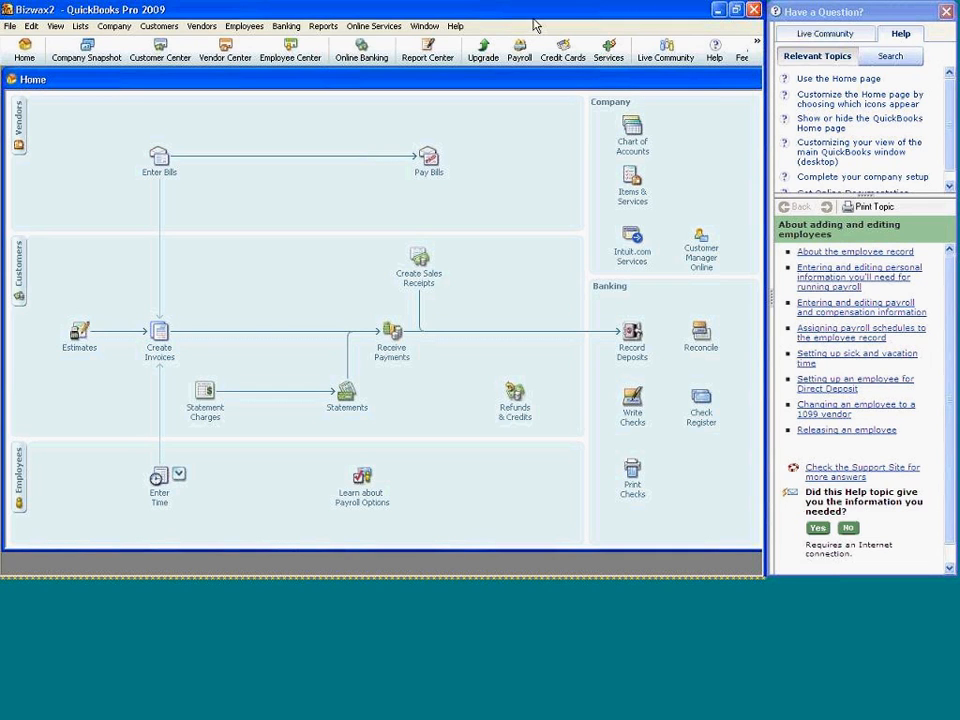
pyautogui.click(291, 52)
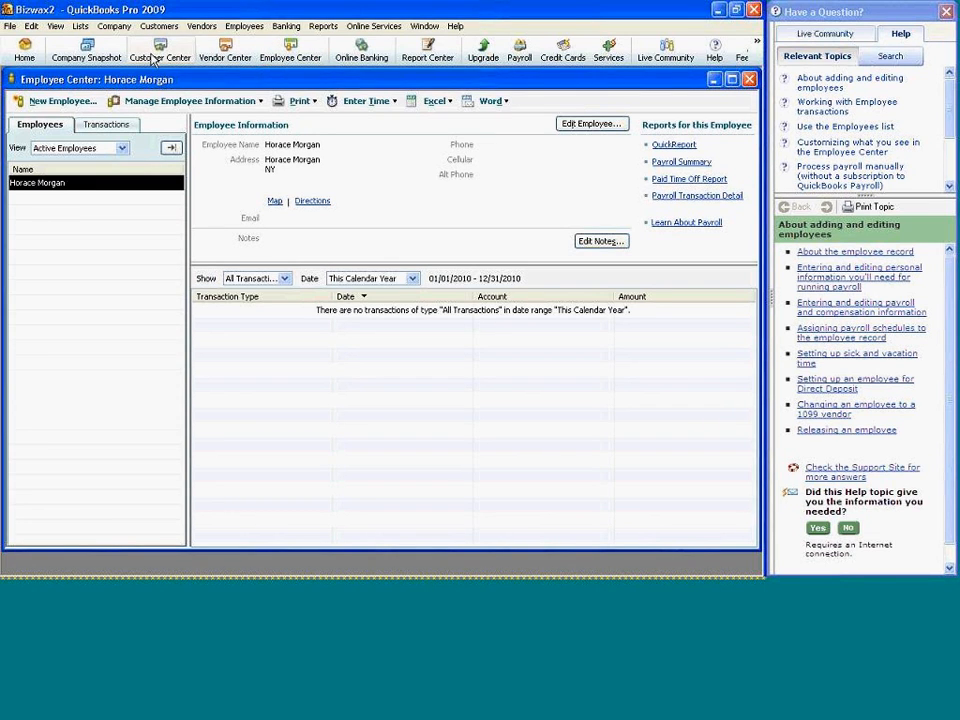
pyautogui.click(61, 101)
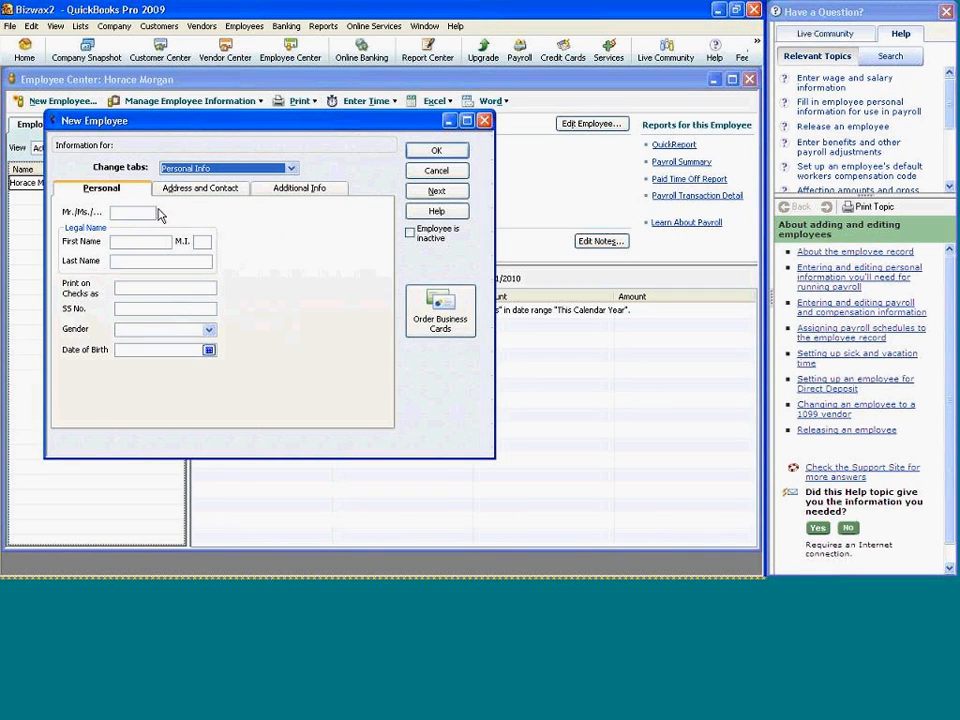
# Enter Ms as the new employee's courtesy title.
pyautogui.click(153, 210)
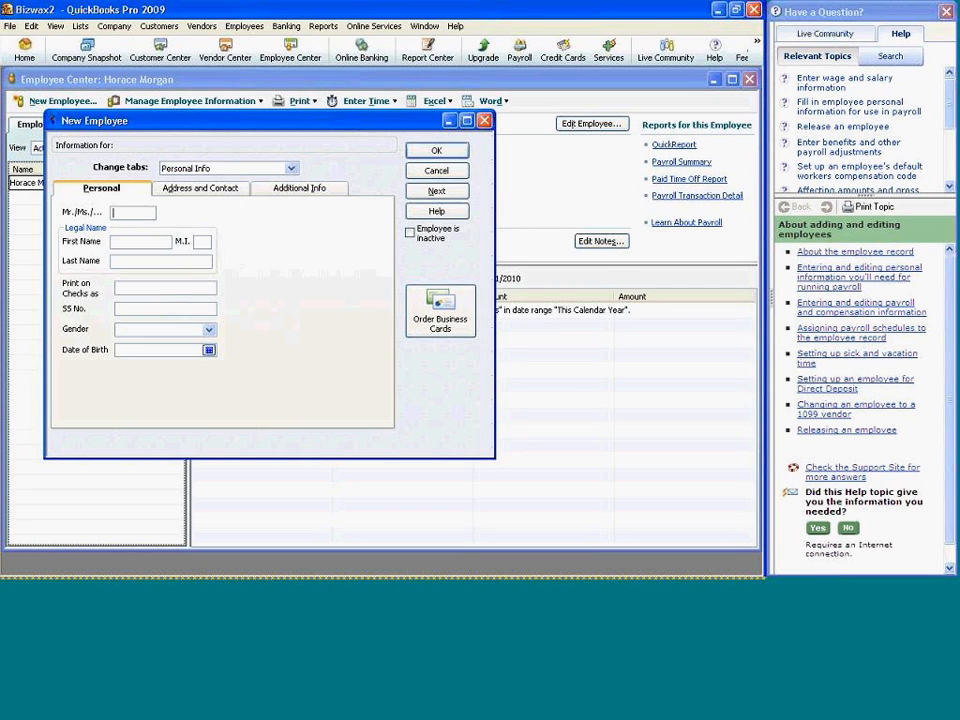
pyautogui.write('m')
pyautogui.press('BackSpace')
pyautogui.press('Tab')
pyautogui.write('Ms')
pyautogui.click(141, 212)
pyautogui.write('Ms')
# Fill in the employee's first and last name, correcting the typos.
pyautogui.click(141, 241)
pyautogui.press('BackSpace')
pyautogui.press('BackSpace')
pyautogui.write('ALoi')
pyautogui.press('BackSpace')
pyautogui.press('BackSpace')
pyautogui.press('BackSpace')
pyautogui.press('BackSpace')
pyautogui.write('Aloi')
pyautogui.press('BackSpace')
pyautogui.press('BackSpace')
pyautogui.write('ice')
pyautogui.click(137, 259)
pyautogui.write('Jonn')
pyautogui.press('BackSpace')
pyautogui.write('es')
# Enter the employee's Social Security number in the required format.
pyautogui.click(132, 309)
pyautogui.write('2222')
pyautogui.press('BackSpace')
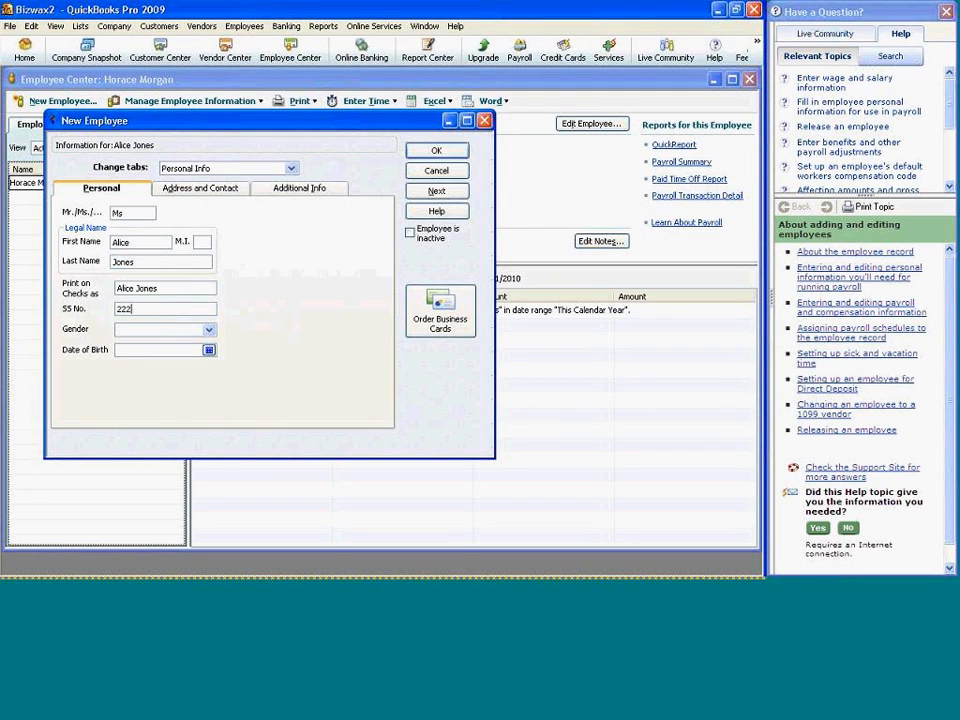
pyautogui.write('-11-333')
pyautogui.click(209, 334)
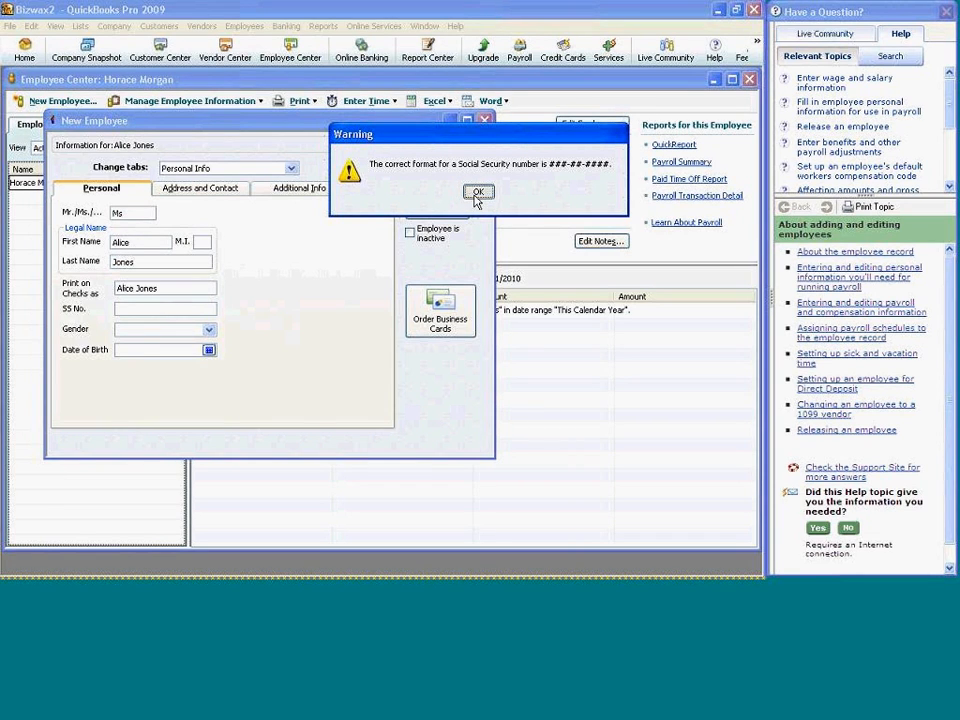
pyautogui.click(478, 191)
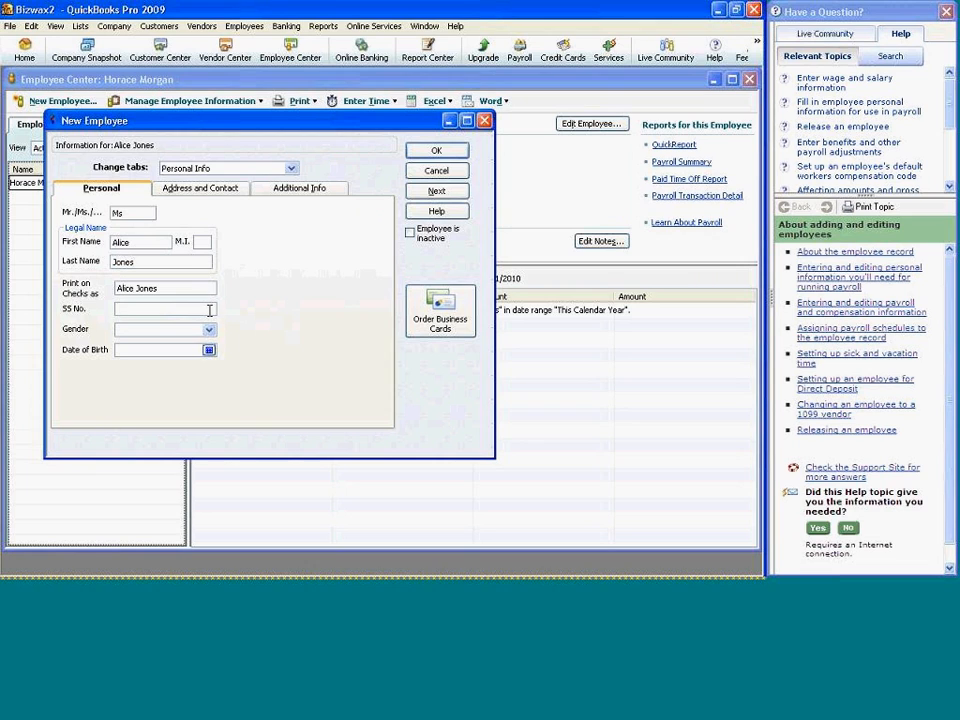
pyautogui.write('222-33-4444')
# Set the employee's gender to Female and date of birth to 01/01/1975.
pyautogui.click(208, 330)
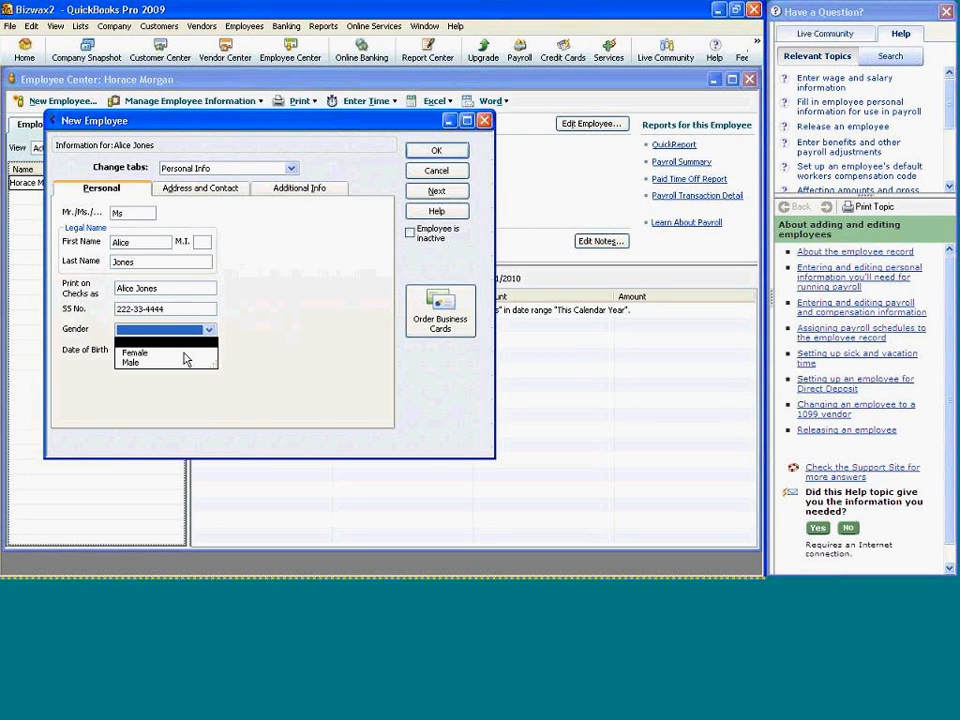
pyautogui.click(184, 353)
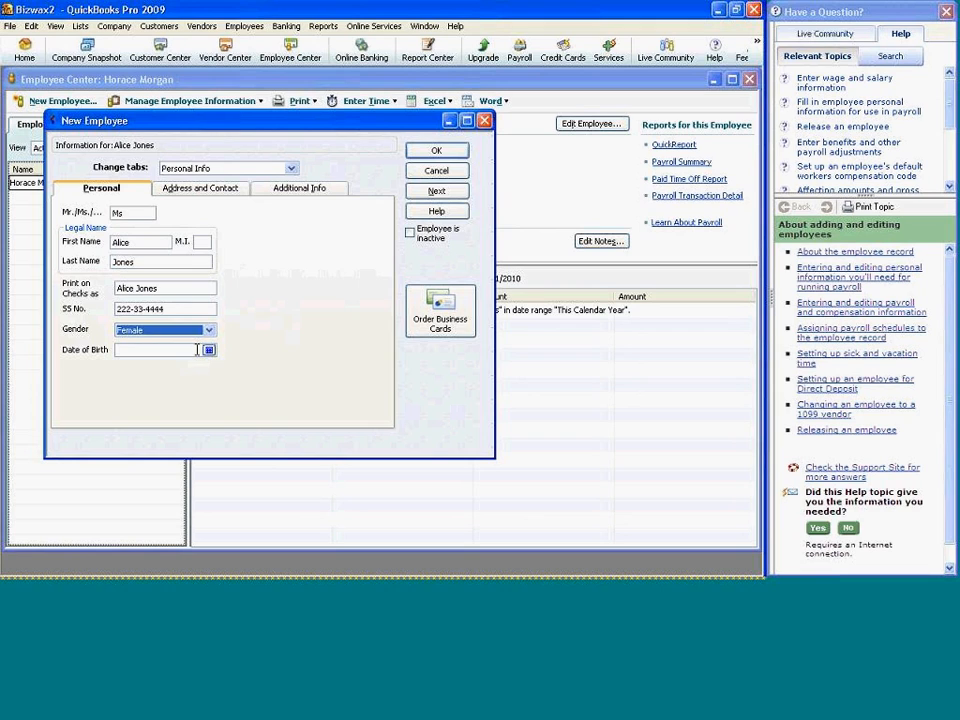
pyautogui.click(197, 350)
pyautogui.write('01')
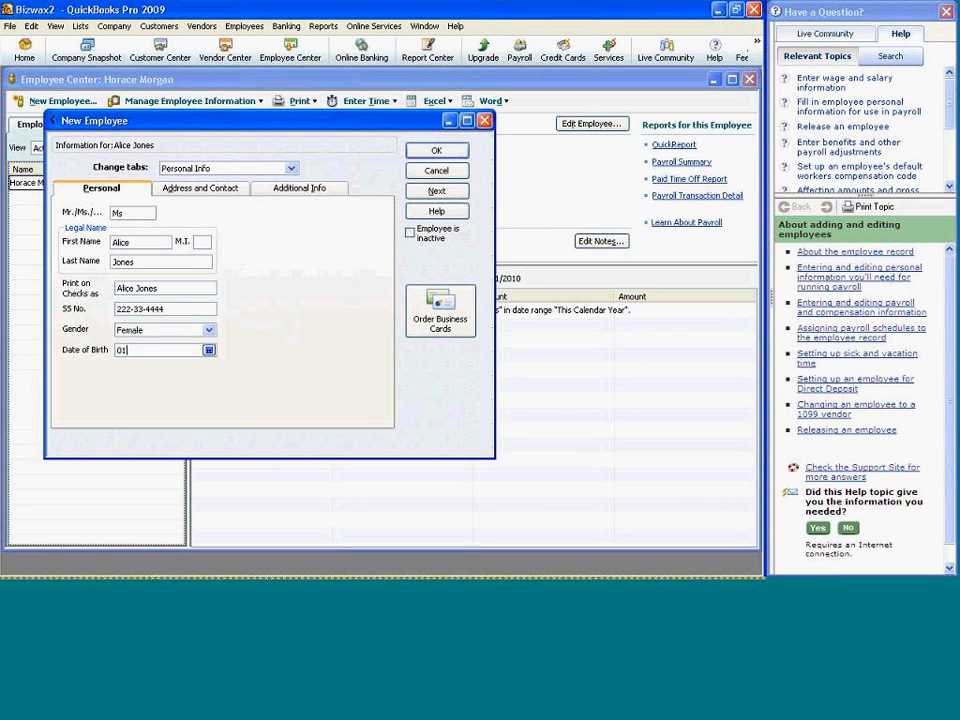
pyautogui.write('/01/1975')
pyautogui.click(206, 191)
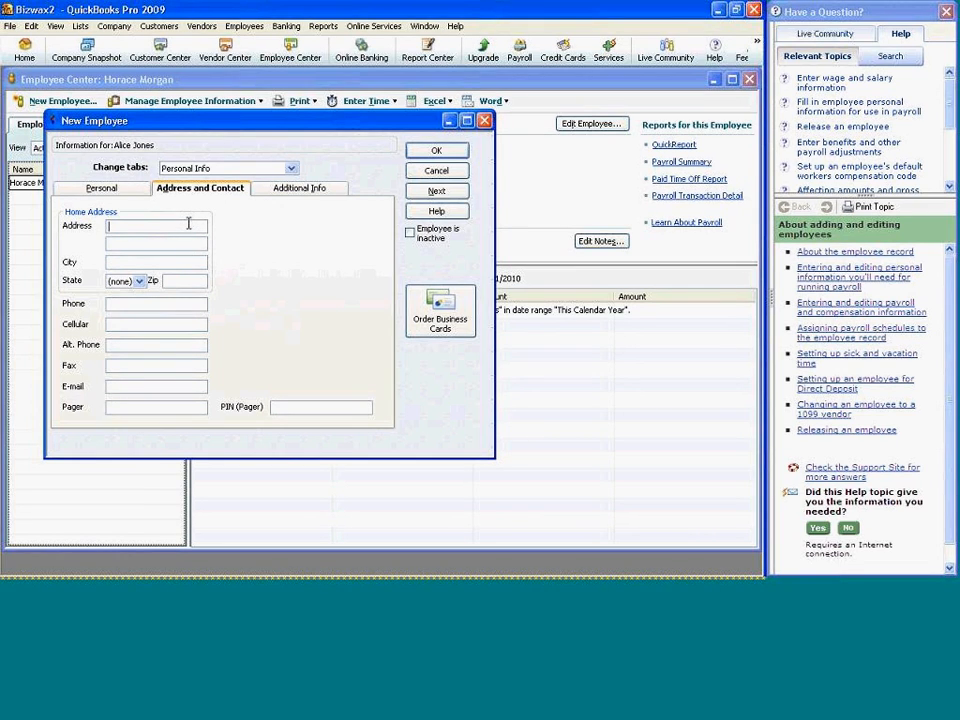
# Enter the employee's street address and city, with NY as the state.
pyautogui.write('1 way')
pyautogui.click(183, 262)
pyautogui.write('brooklyn')
pyautogui.click(141, 282)
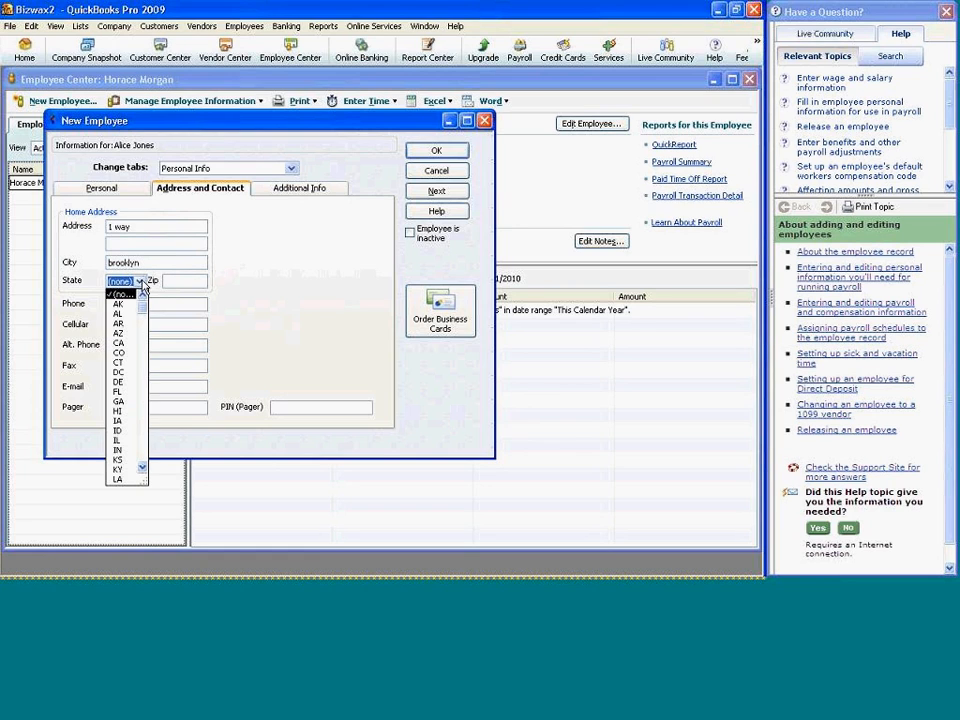
pyautogui.moveTo(143, 308); pyautogui.dragTo(143, 375)
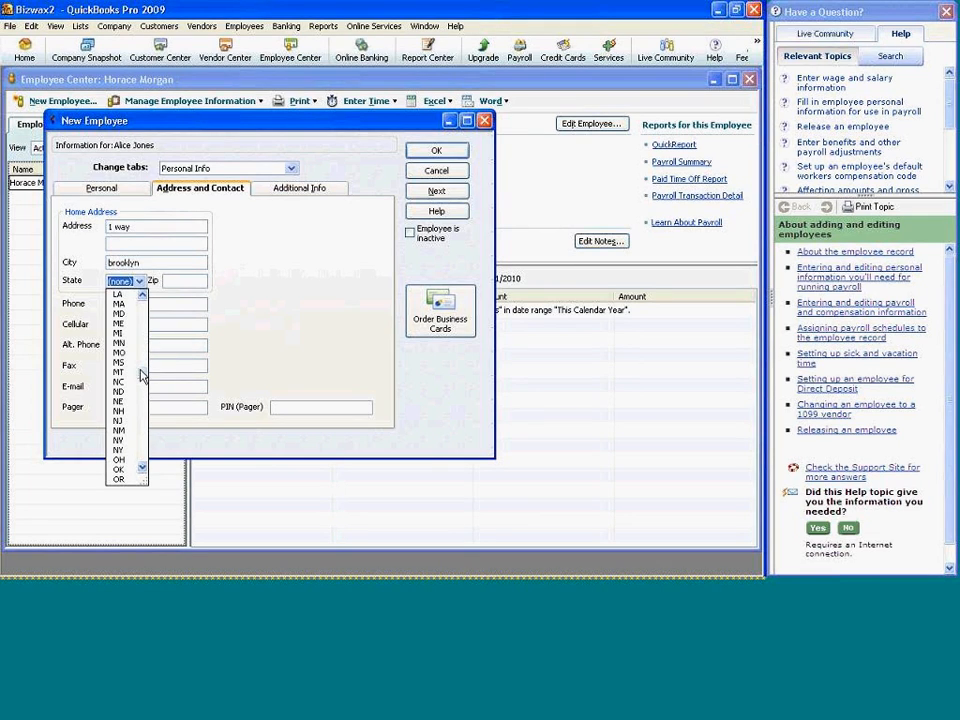
pyautogui.click(119, 450)
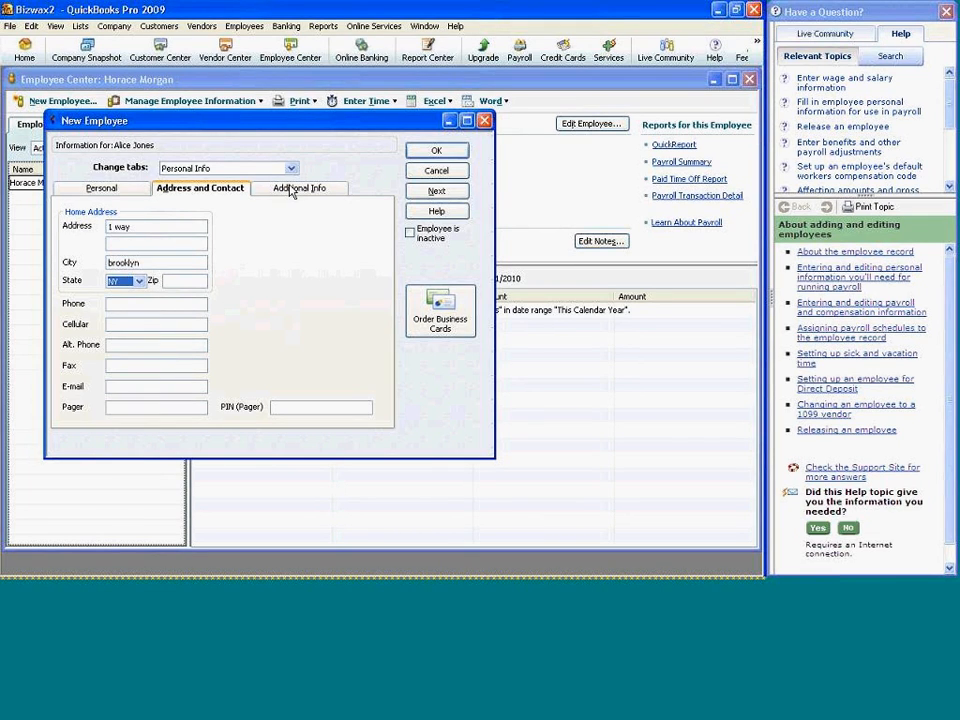
# Enter the employee ID under Additional Info, save the record, and choose to set up payroll now.
pyautogui.click(291, 189)
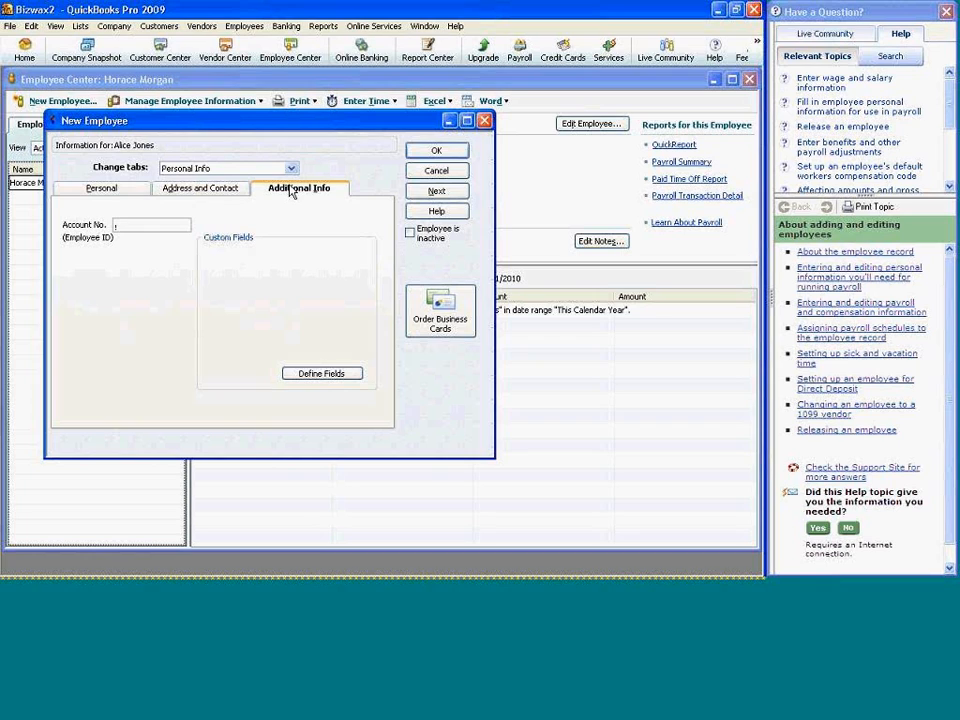
pyautogui.click(185, 225)
pyautogui.write('2')
pyautogui.click(437, 151)
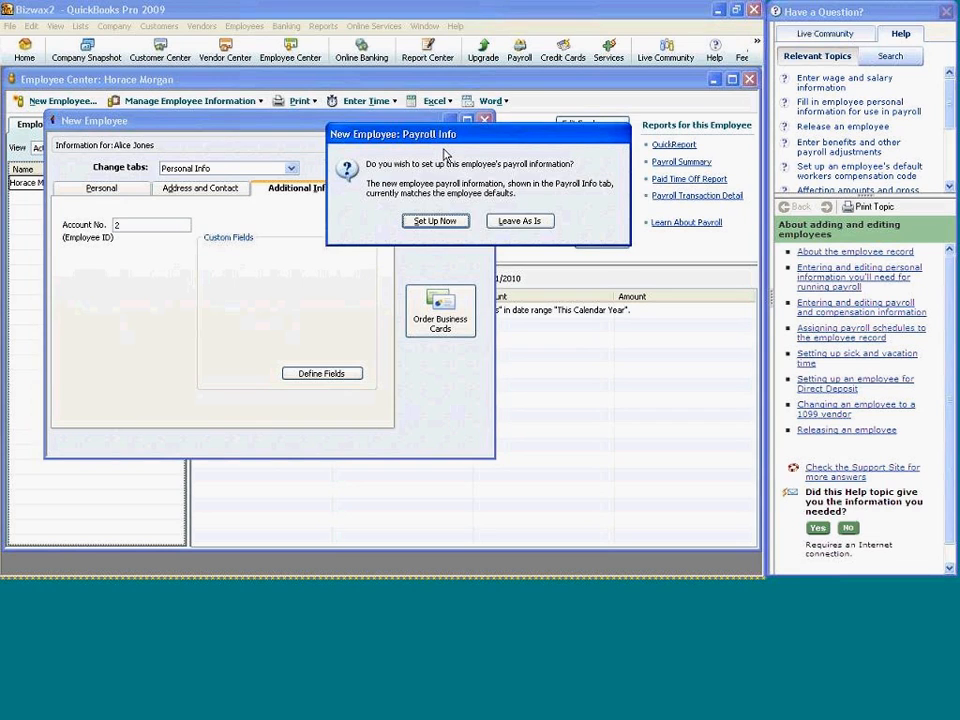
pyautogui.click(435, 221)
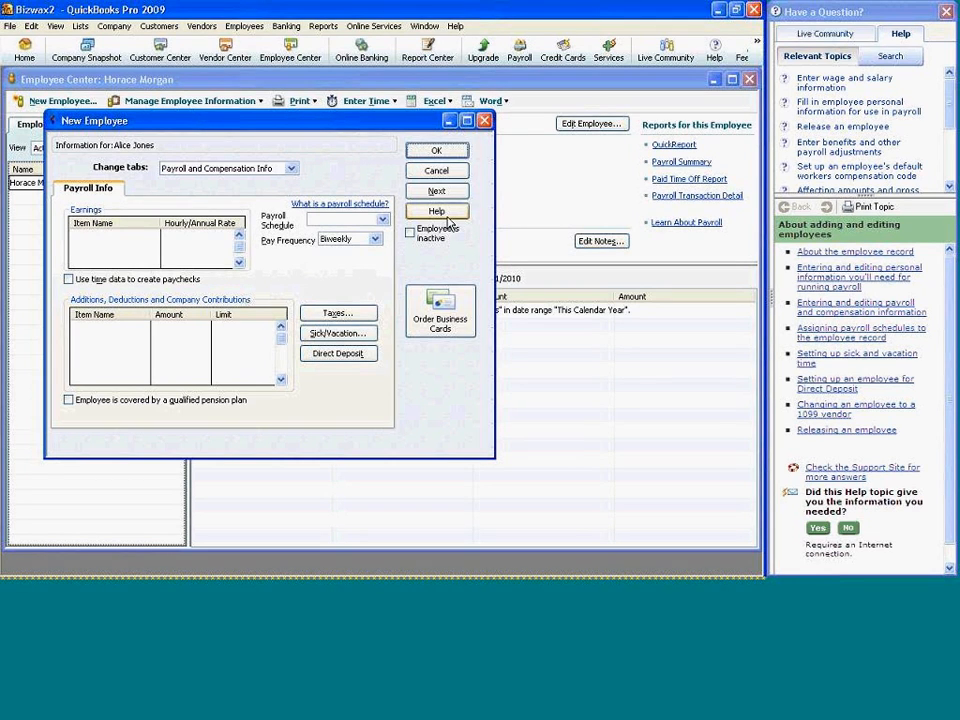
# Put the employee on the Biweekly schedule with an Employee Salary earnings line at 25.00.
pyautogui.click(383, 219)
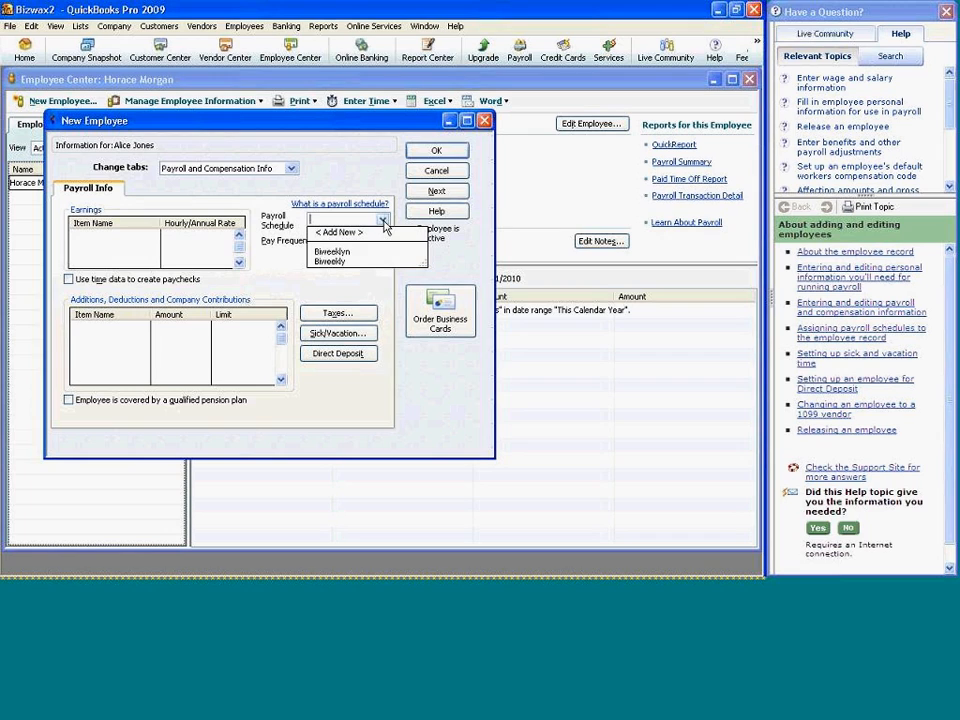
pyautogui.click(353, 262)
pyautogui.click(221, 237)
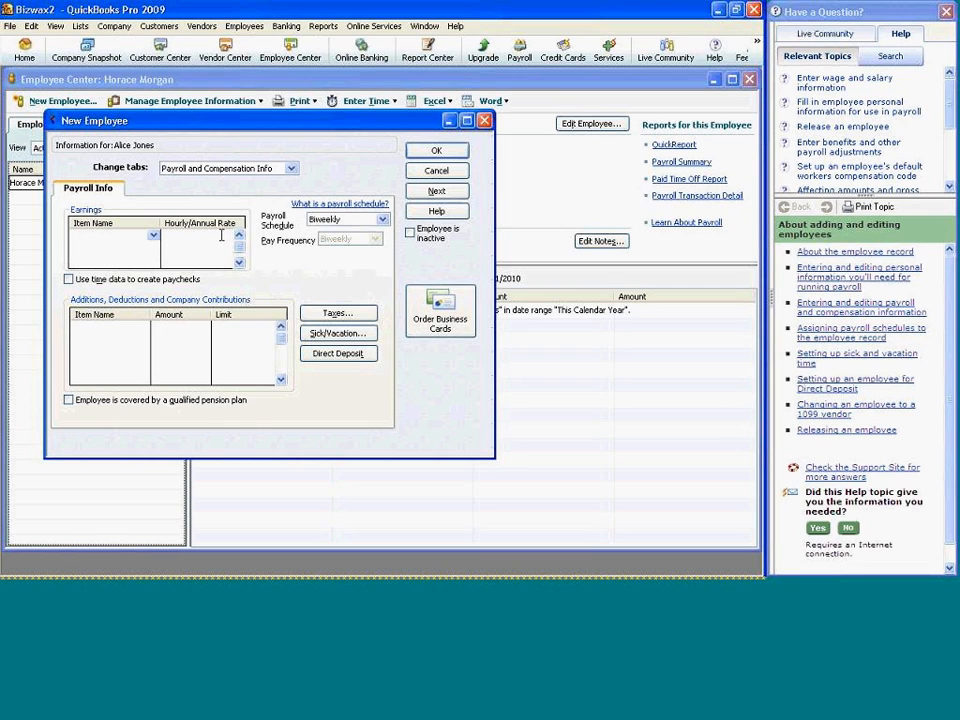
pyautogui.write('25')
pyautogui.rightClick(154, 237)
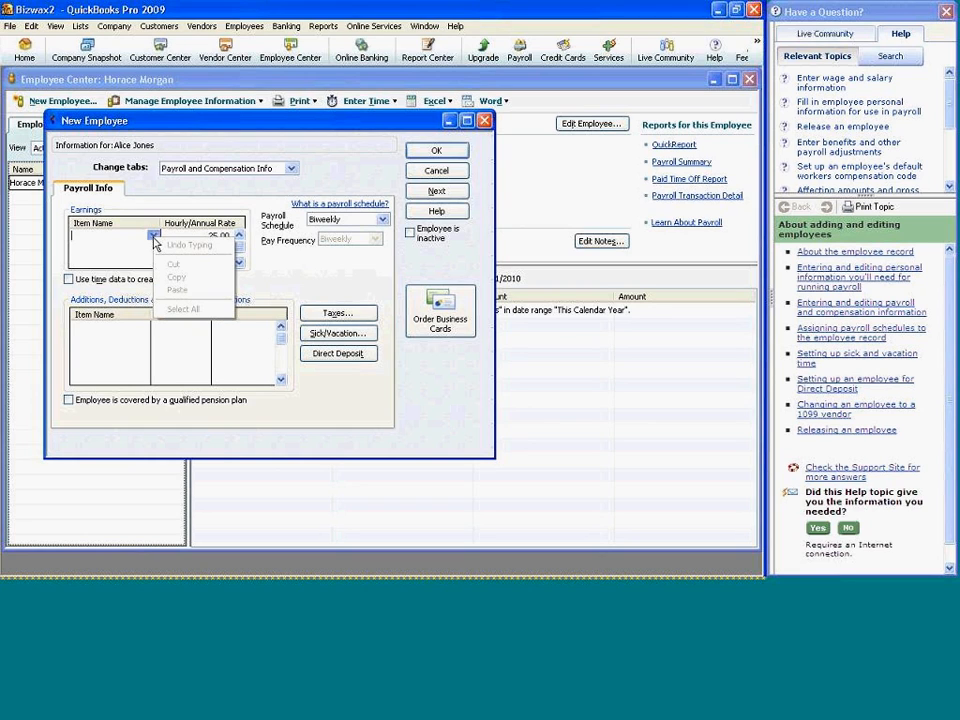
pyautogui.click(153, 236)
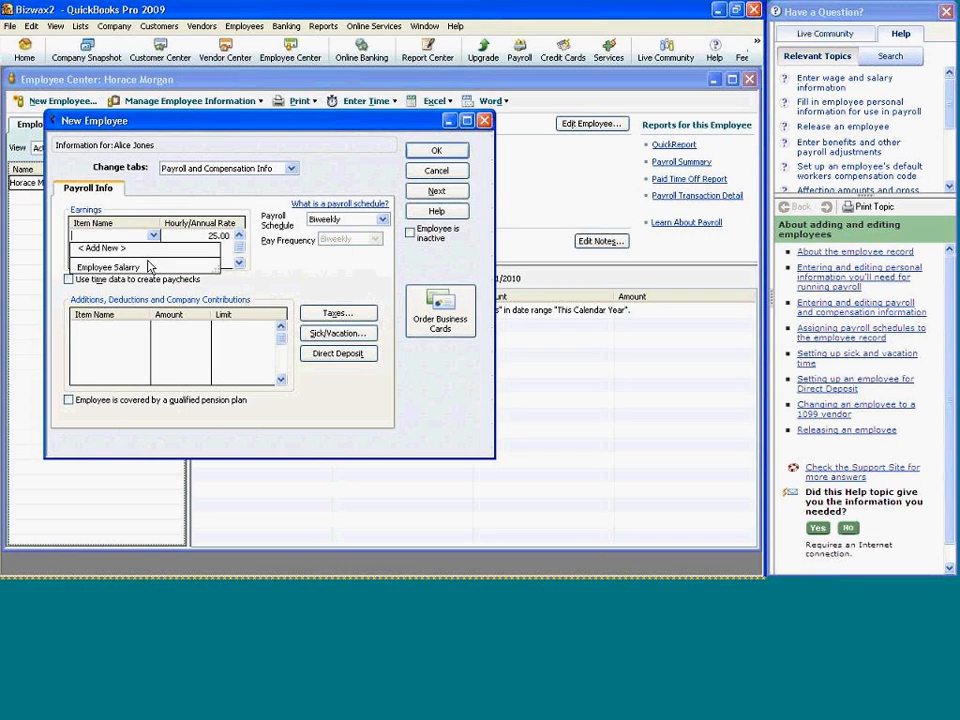
pyautogui.click(147, 268)
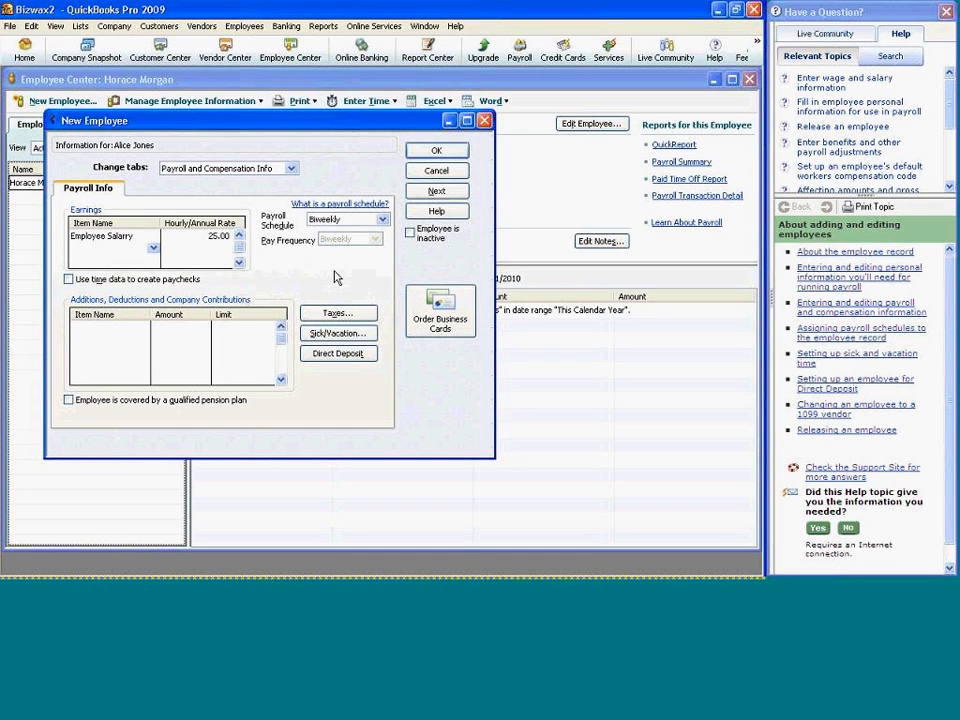
# Save the payroll details and set NY as the state worked in the tax settings.
pyautogui.click(436, 152)
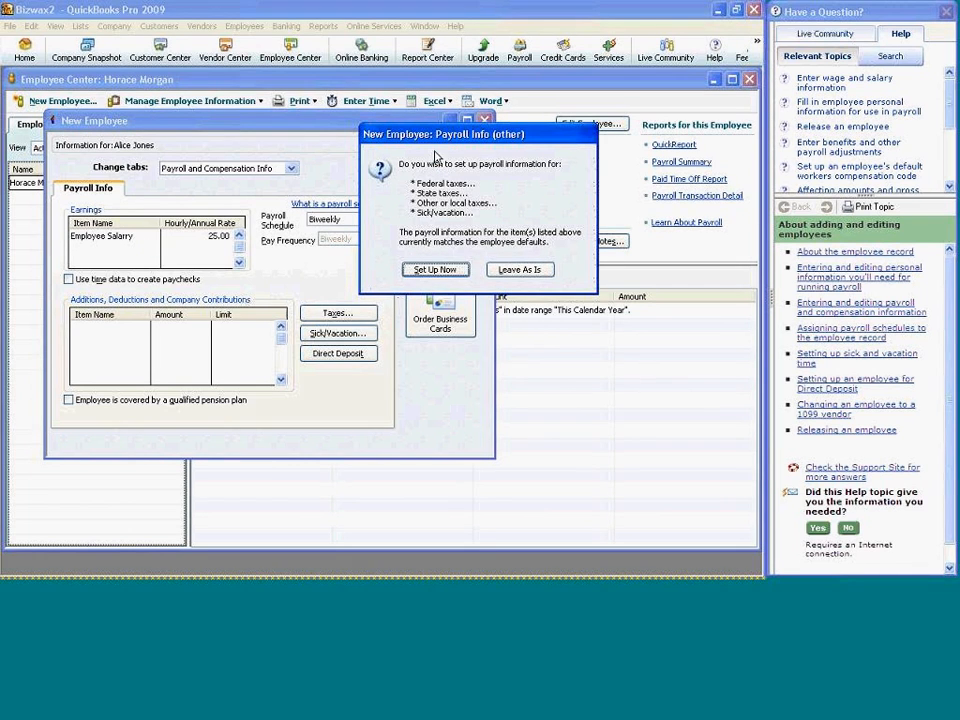
pyautogui.click(443, 270)
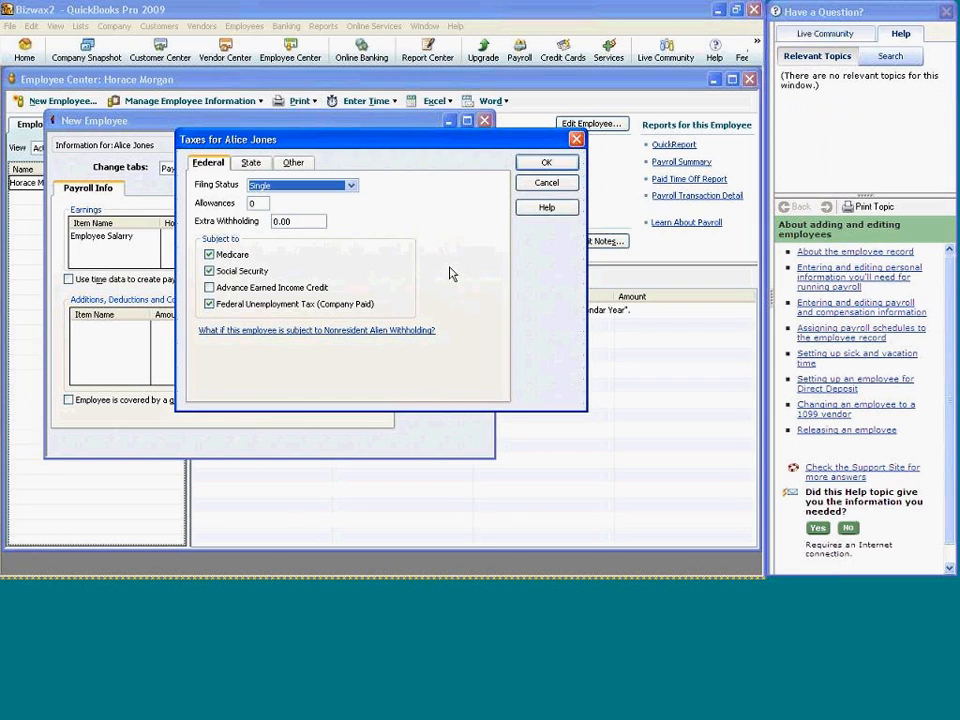
pyautogui.click(256, 164)
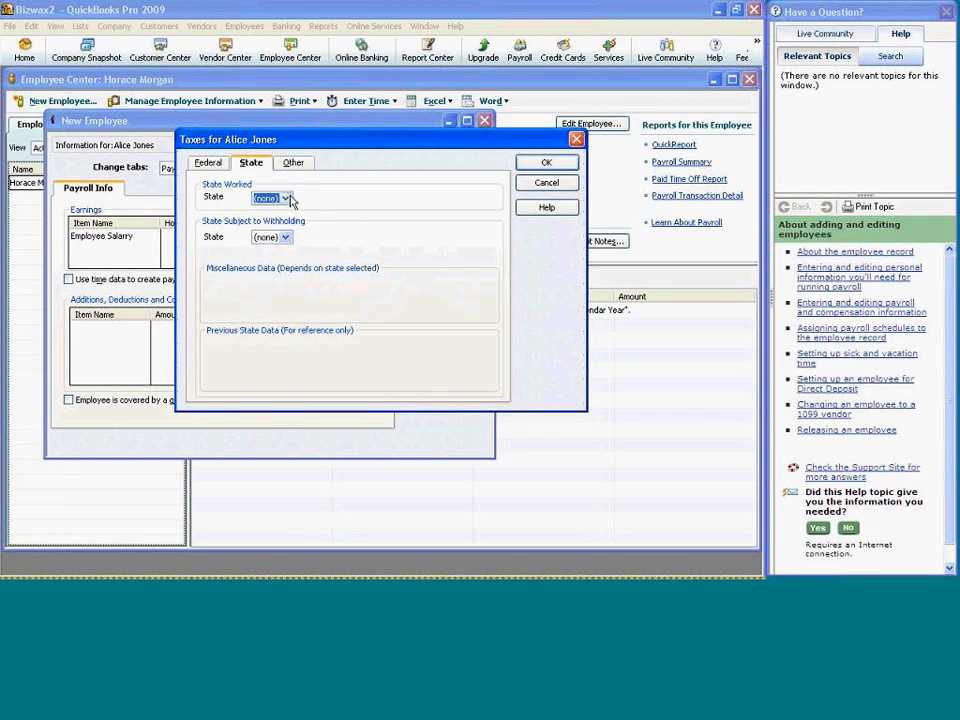
pyautogui.click(287, 199)
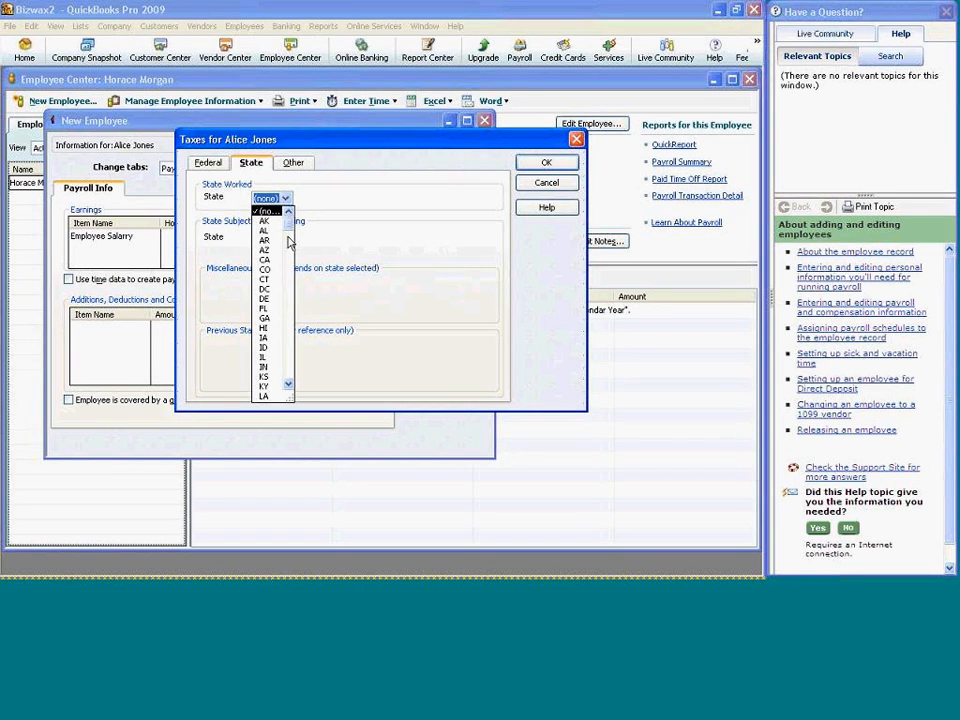
pyautogui.moveTo(289, 230); pyautogui.dragTo(289, 312)
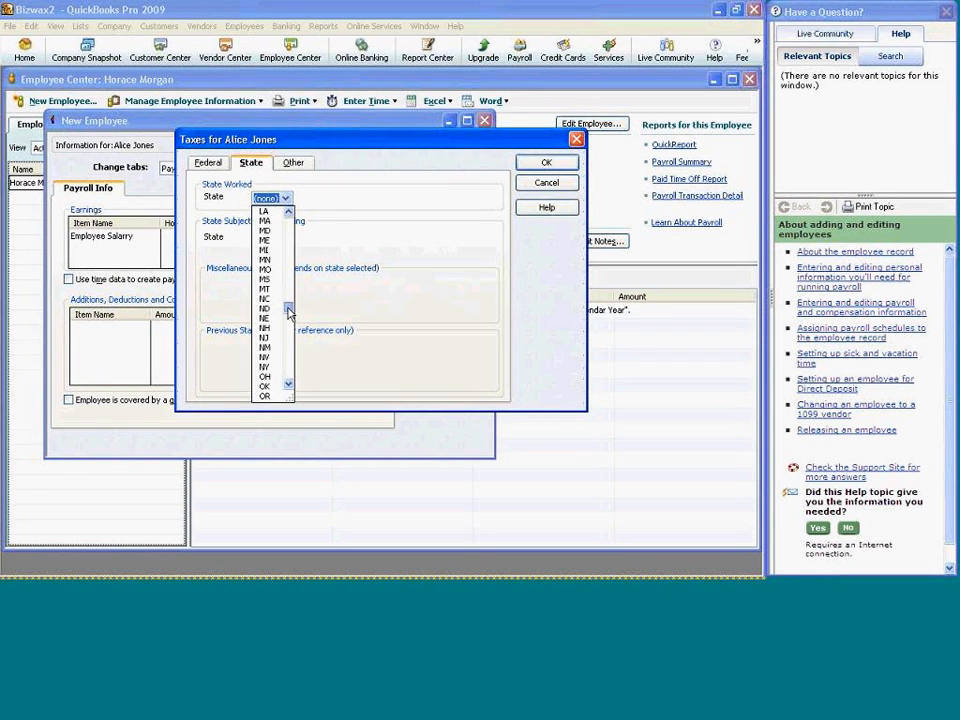
pyautogui.click(268, 367)
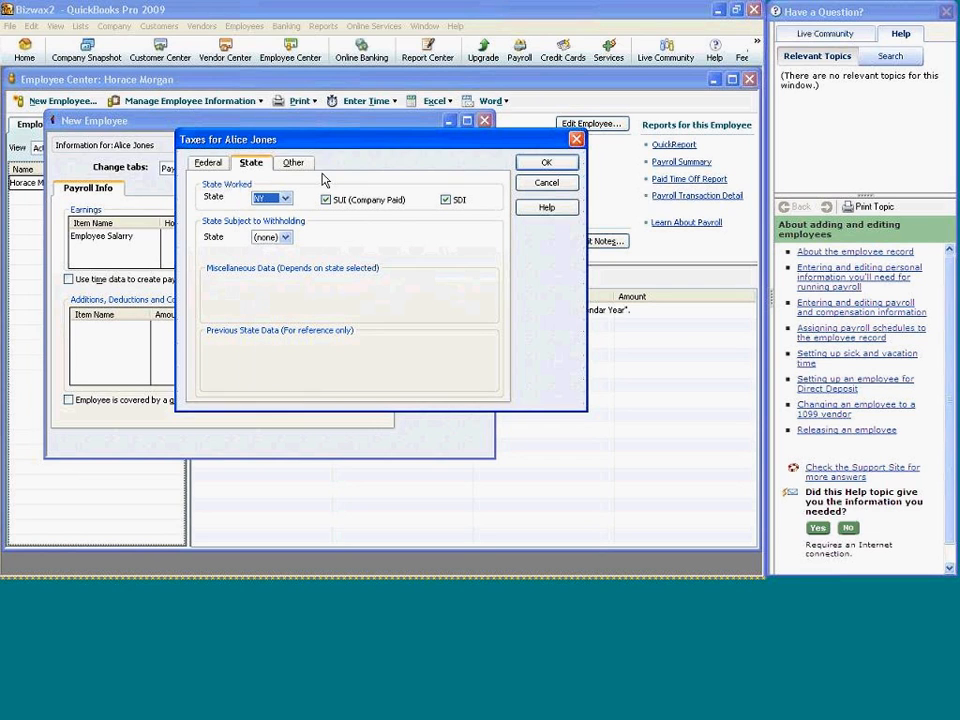
# Add the NY - City Resident local tax and confirm the employee's tax settings.
pyautogui.click(293, 162)
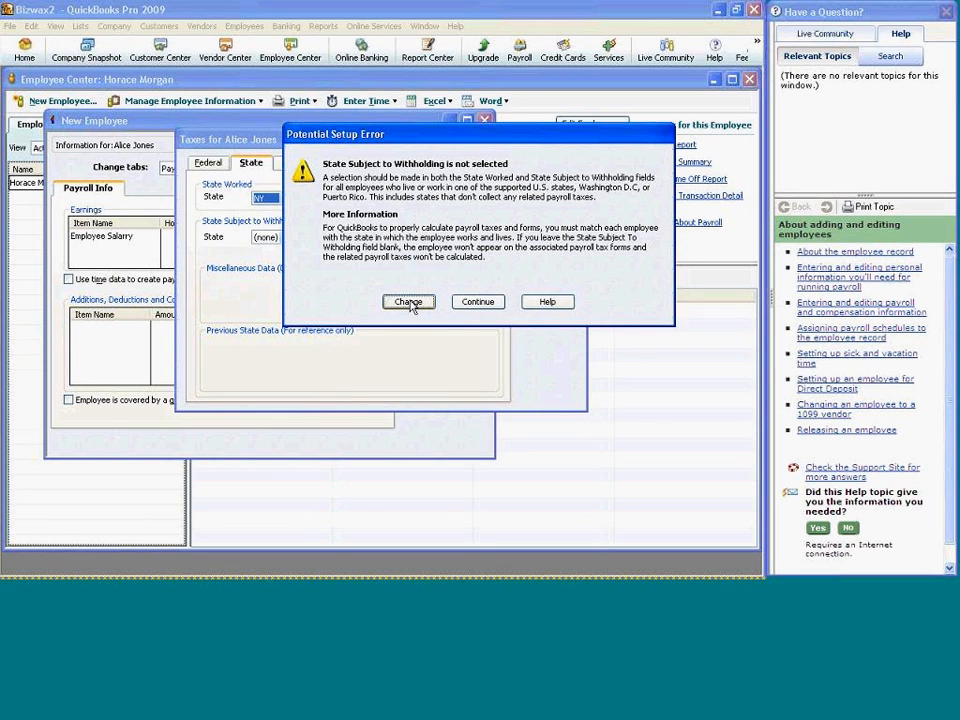
pyautogui.click(479, 300)
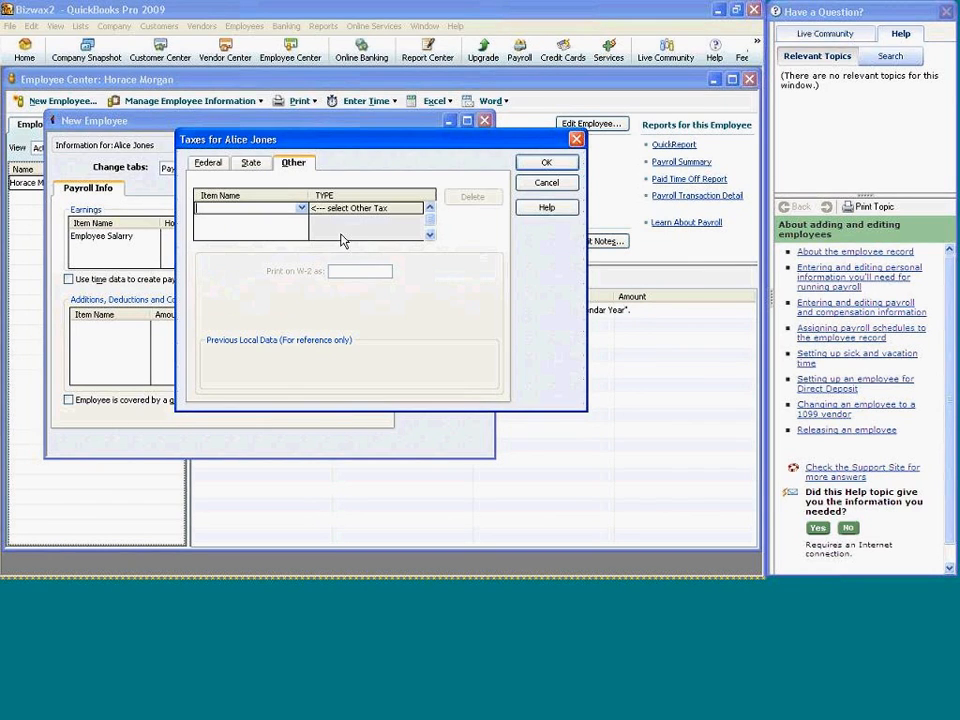
pyautogui.click(301, 208)
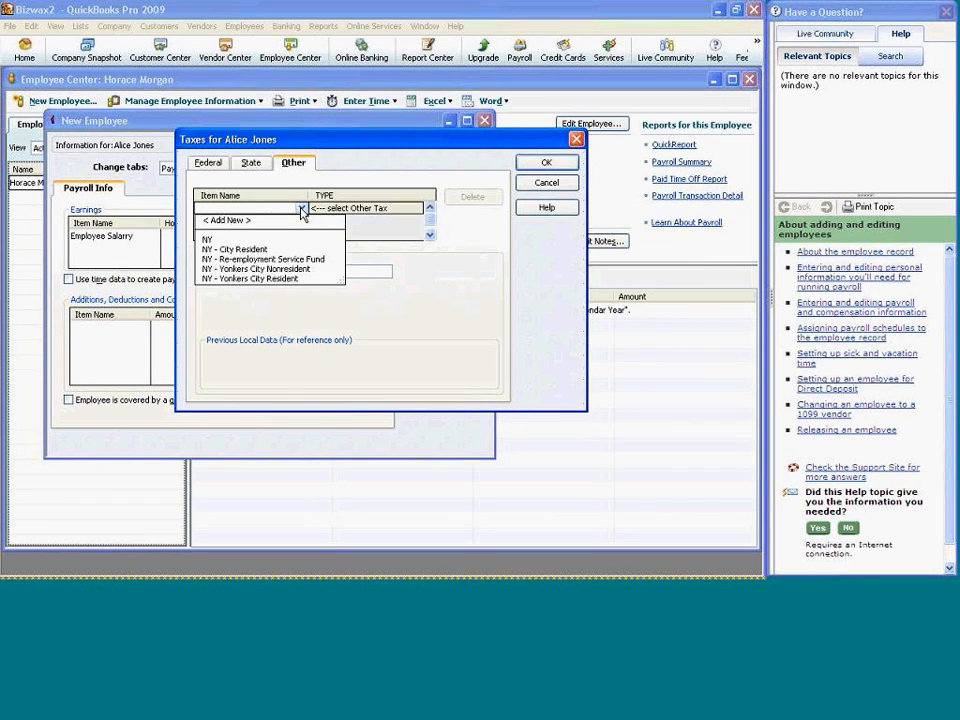
pyautogui.click(274, 251)
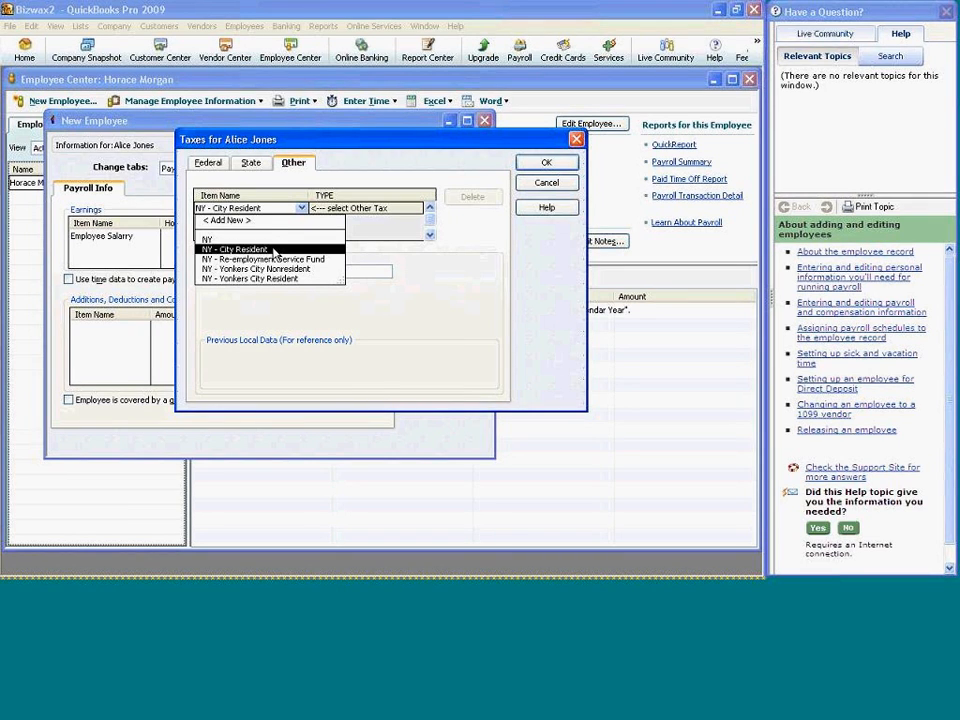
pyautogui.click(274, 251)
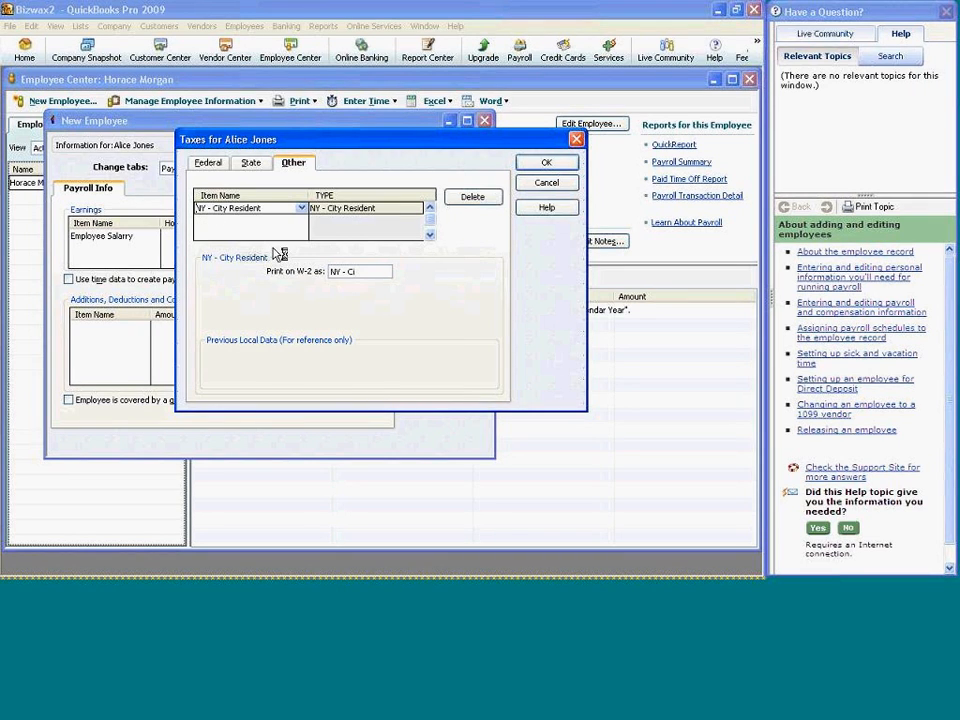
pyautogui.click(547, 170)
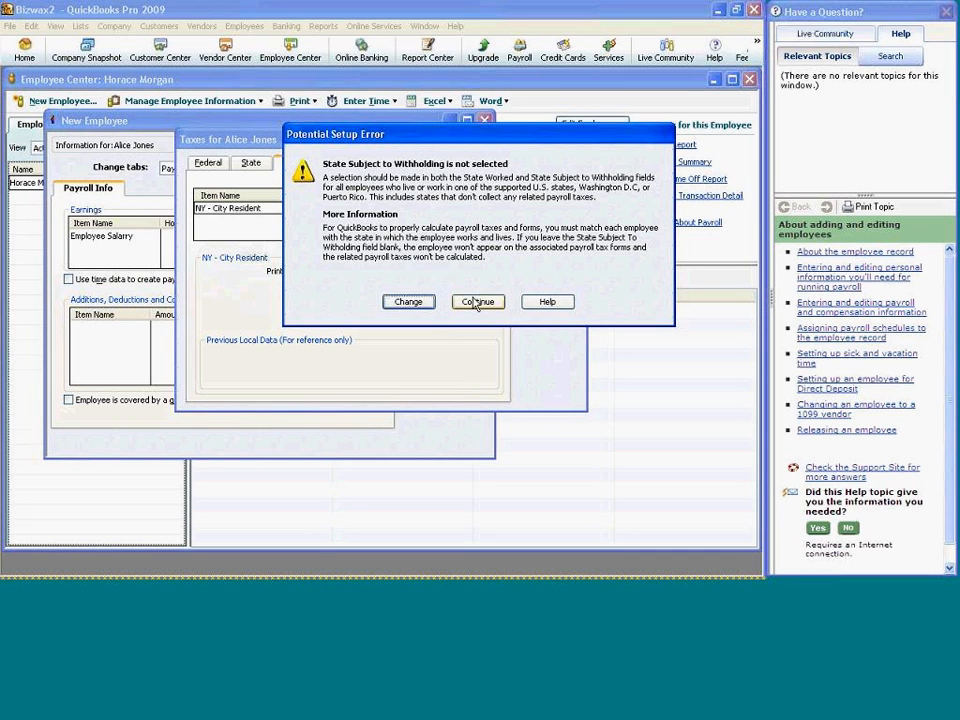
pyautogui.click(477, 302)
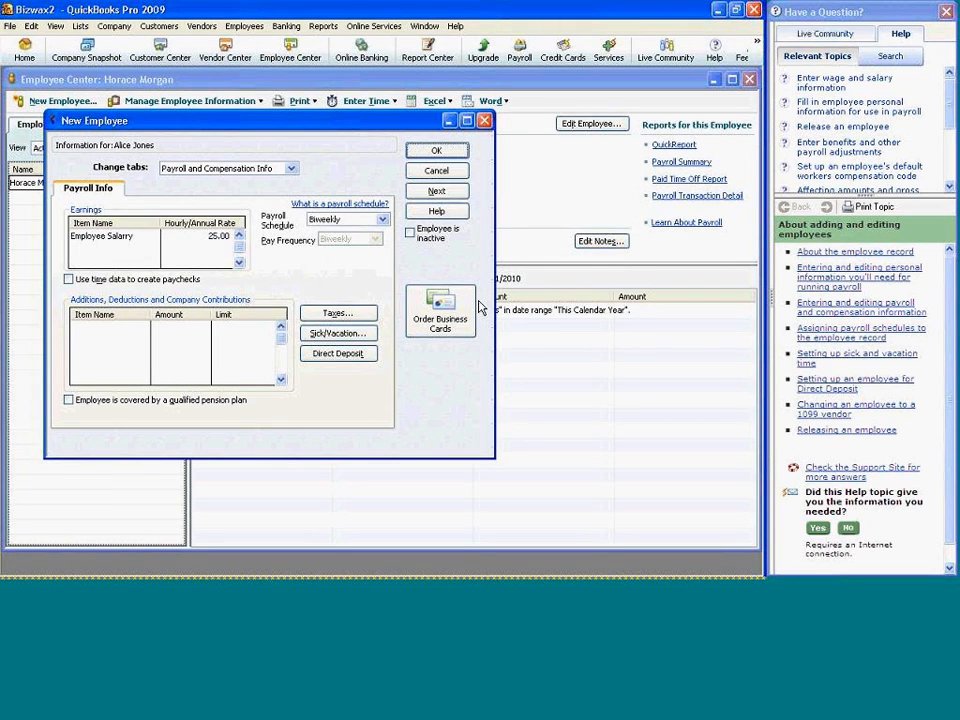
pyautogui.click(338, 354)
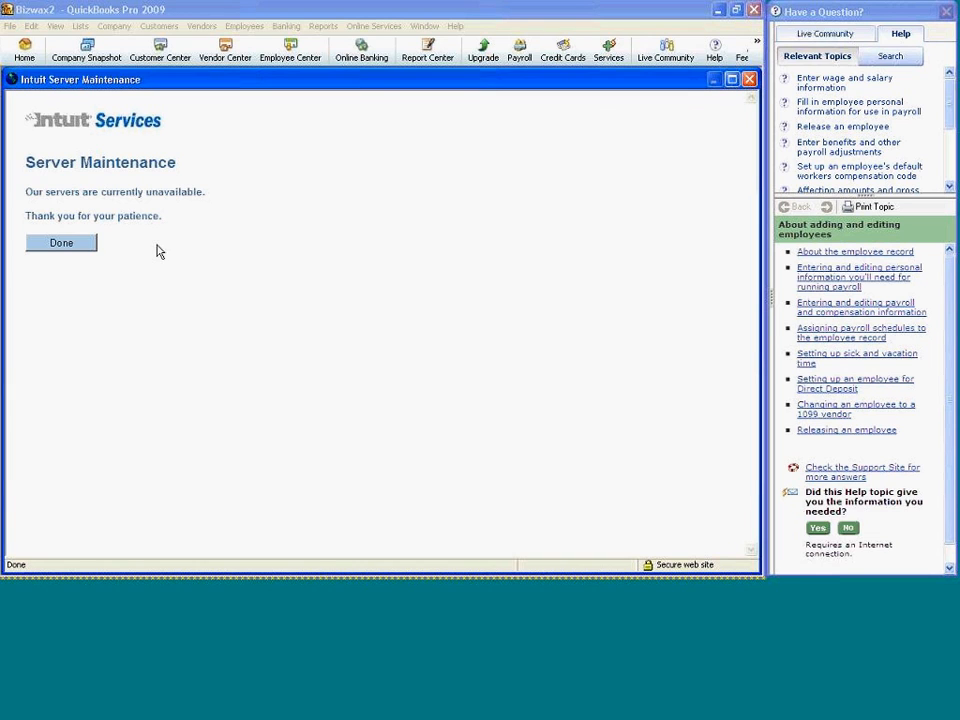
# Dismiss the server maintenance notice, save the employee record, and close the Employee Center.
pyautogui.click(750, 79)
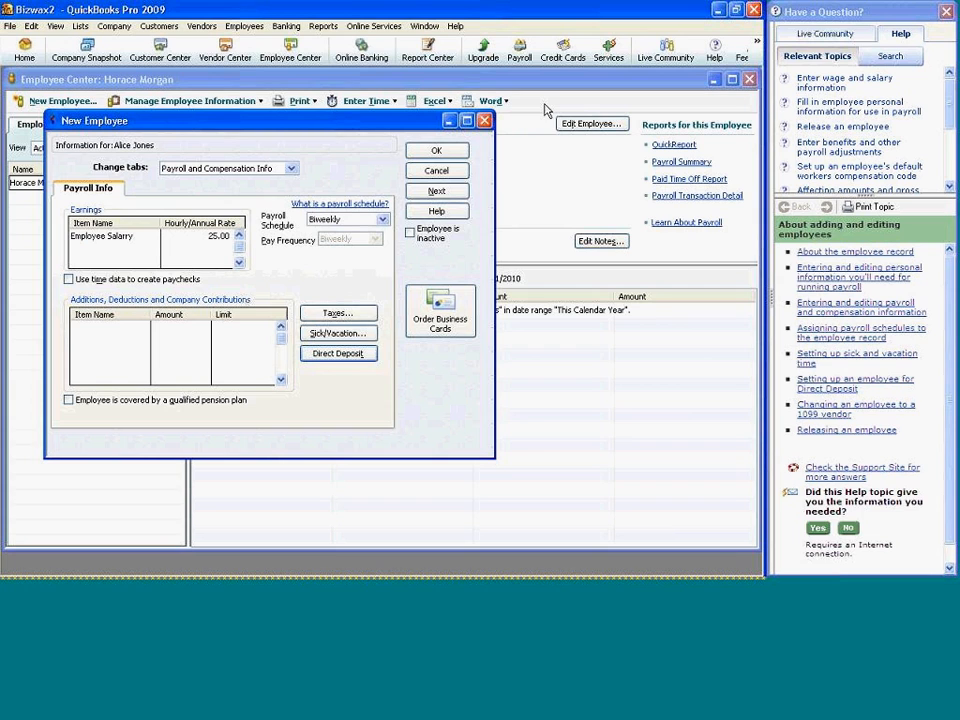
pyautogui.click(439, 150)
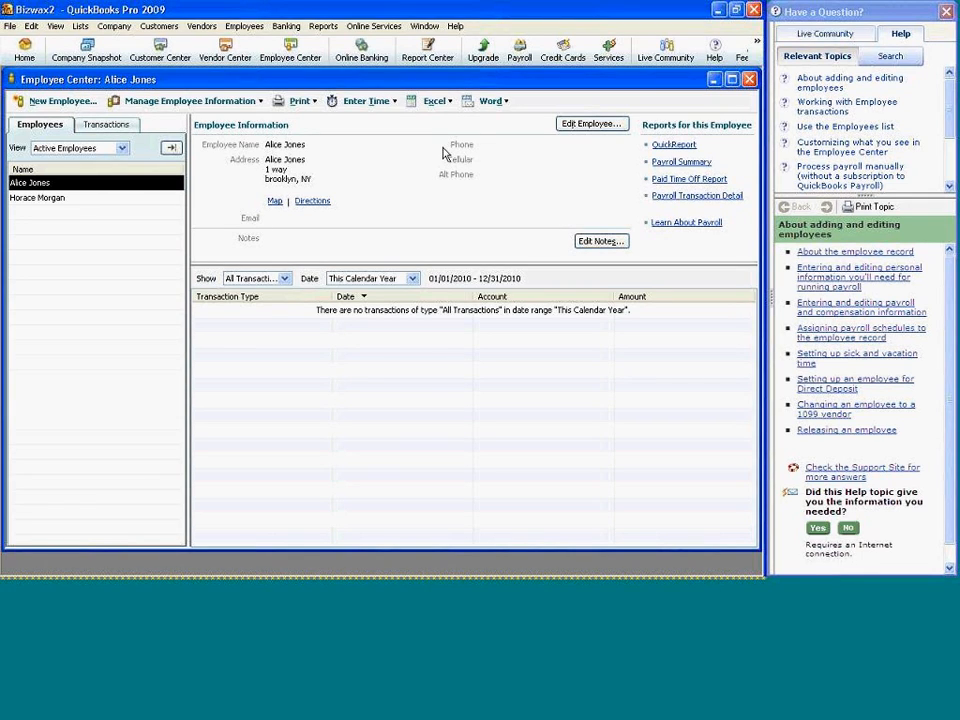
pyautogui.click(750, 80)
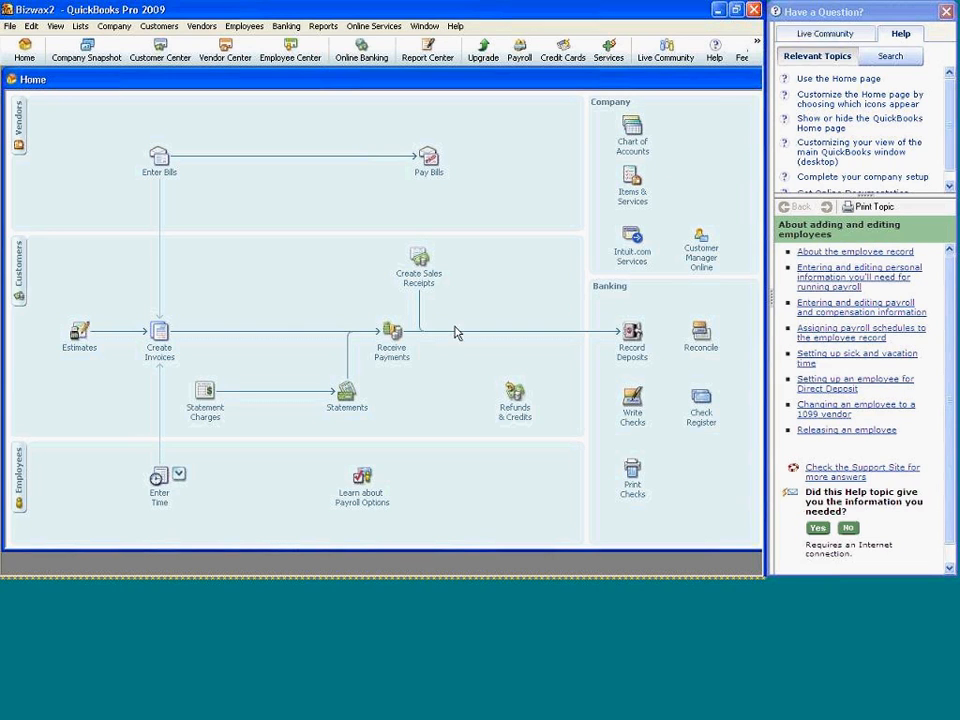
# Open the Time Tracker page through Enter Time's Let Your Employees Enter Time option.
pyautogui.click(167, 487)
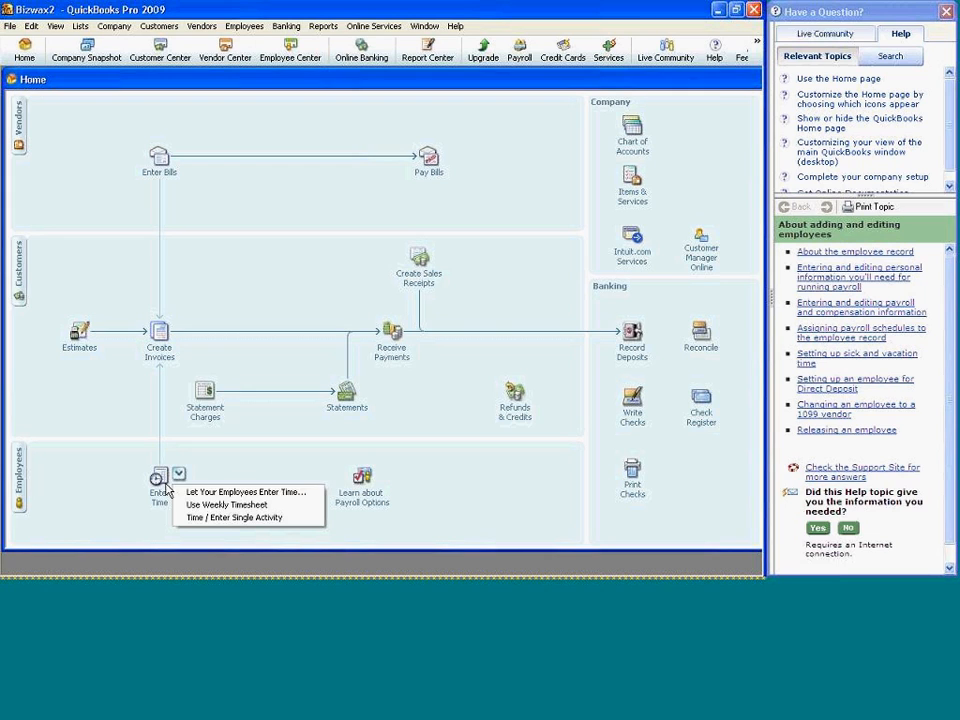
pyautogui.click(200, 492)
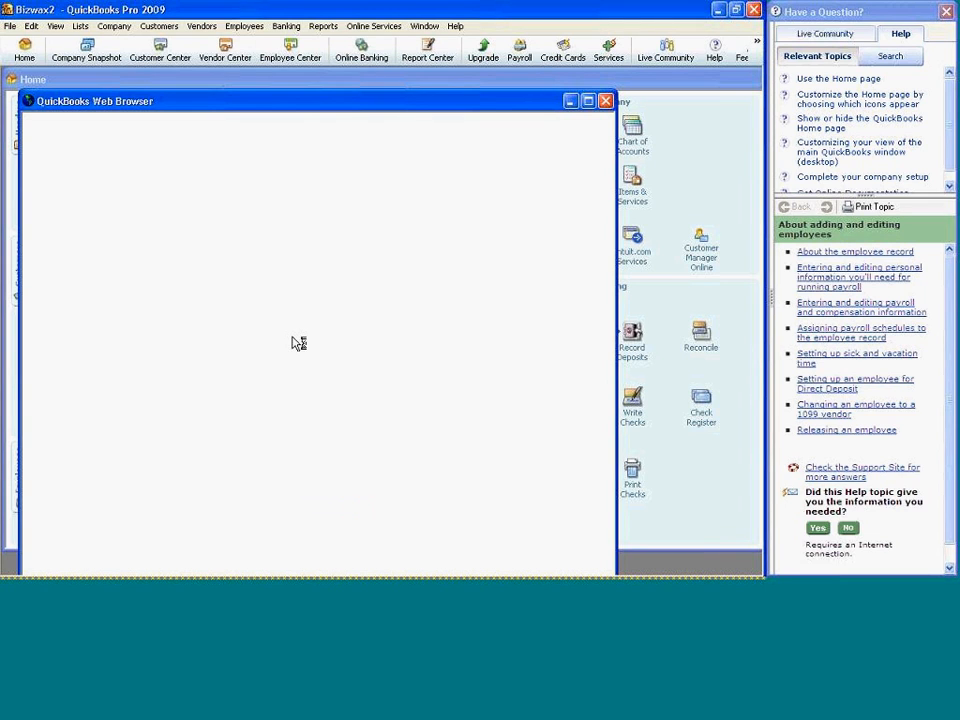
pyautogui.click(605, 102)
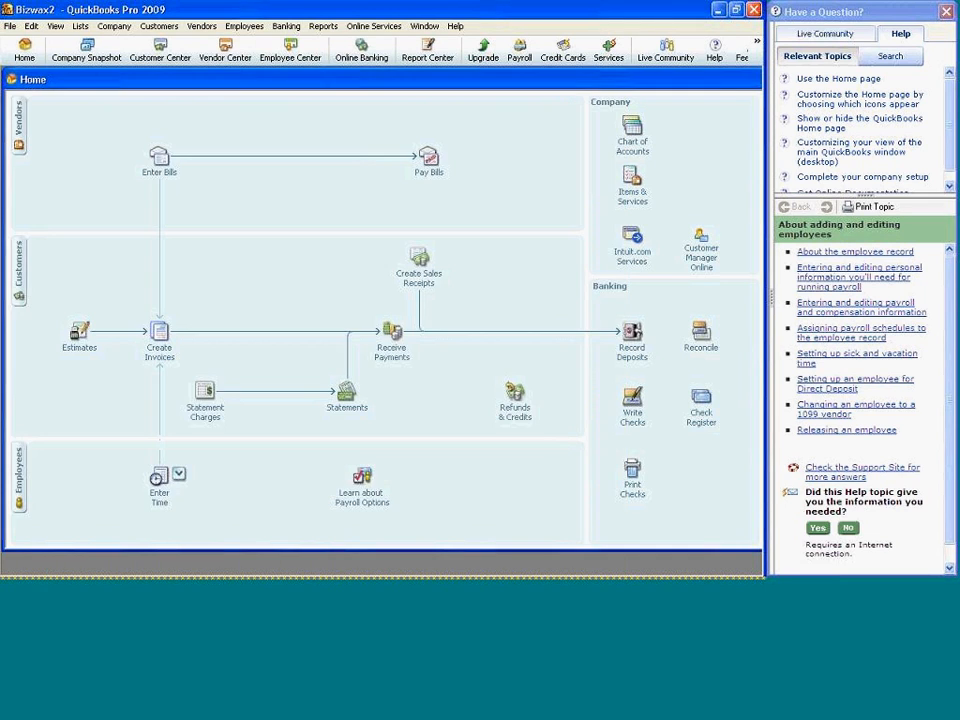
pyautogui.click(171, 486)
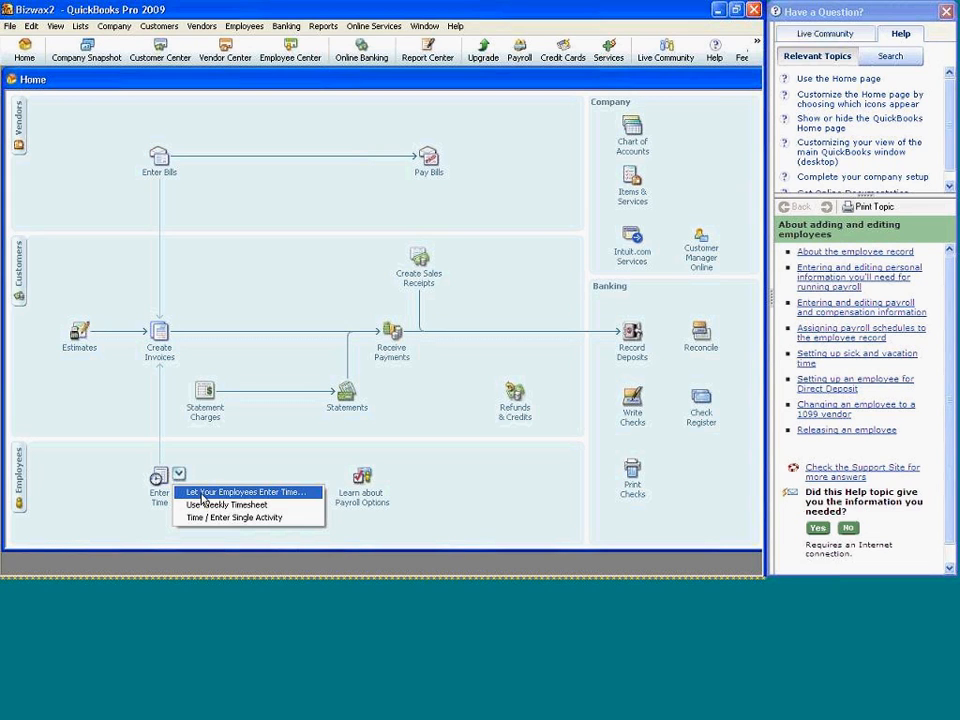
pyautogui.click(202, 493)
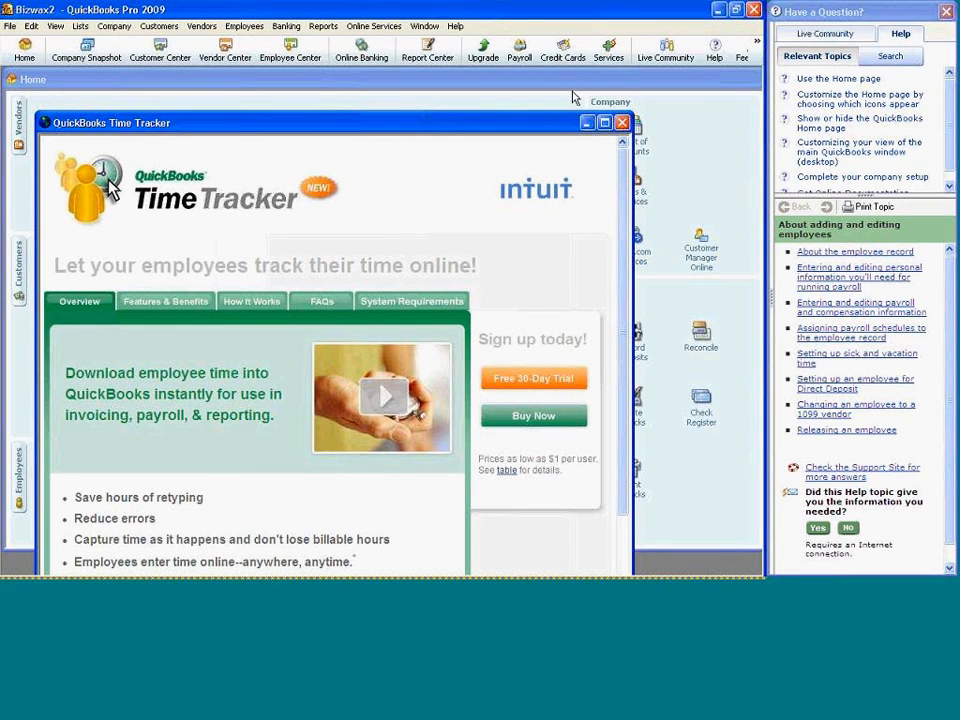
# Close the Time Tracker window, return to the Home page, and bring up the Banking menu.
pyautogui.click(620, 123)
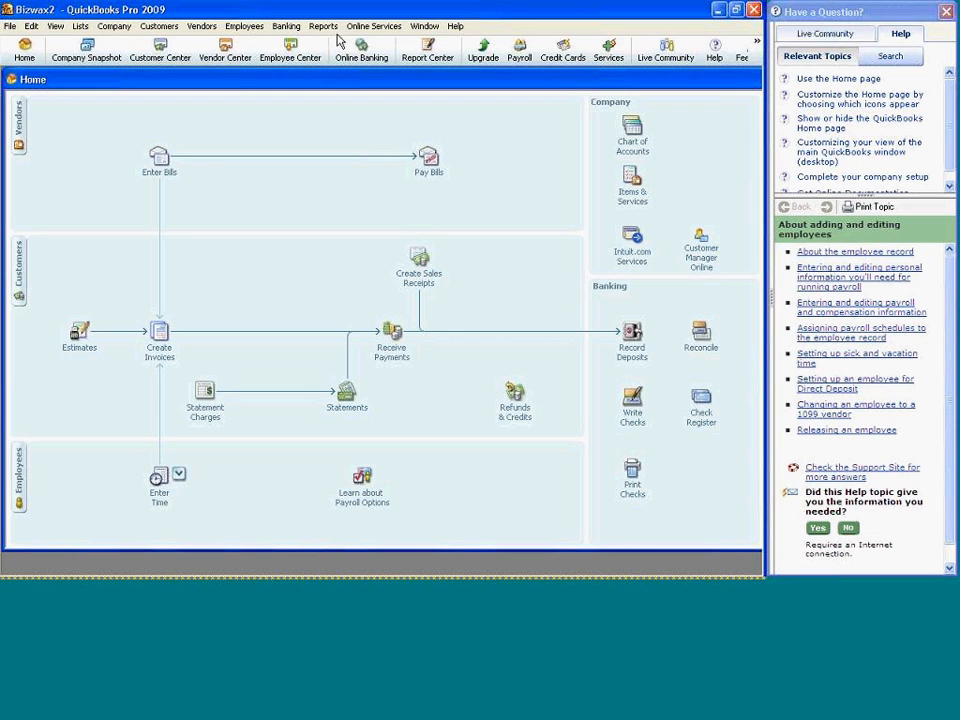
pyautogui.click(286, 26)
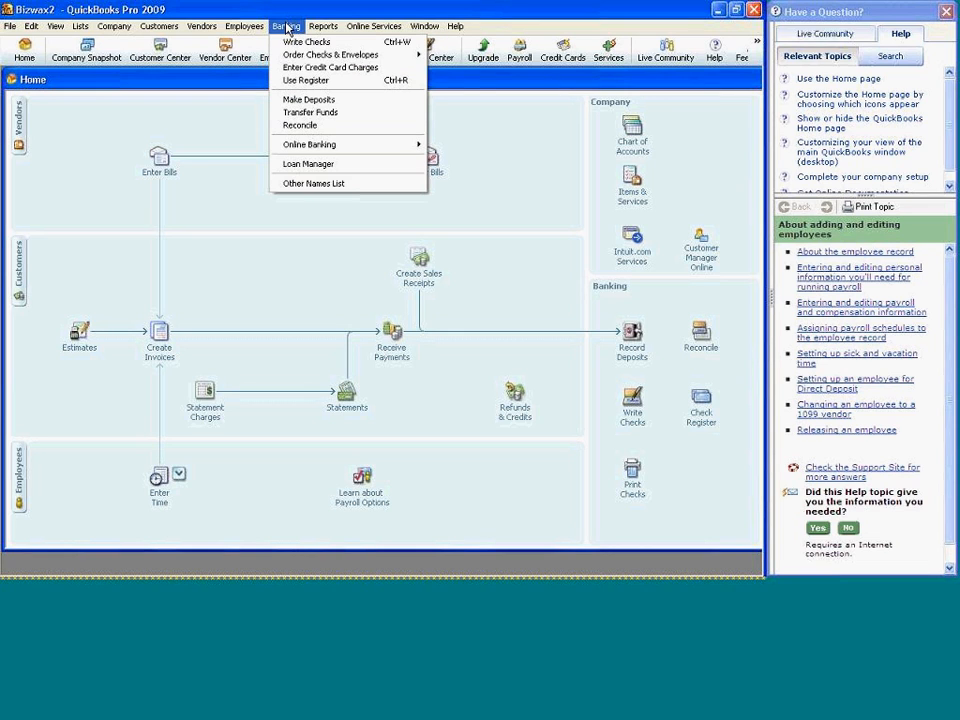
# Start reconciling the Main account for 05/31/2010 with an 87,500.00 ending balance.
pyautogui.click(300, 125)
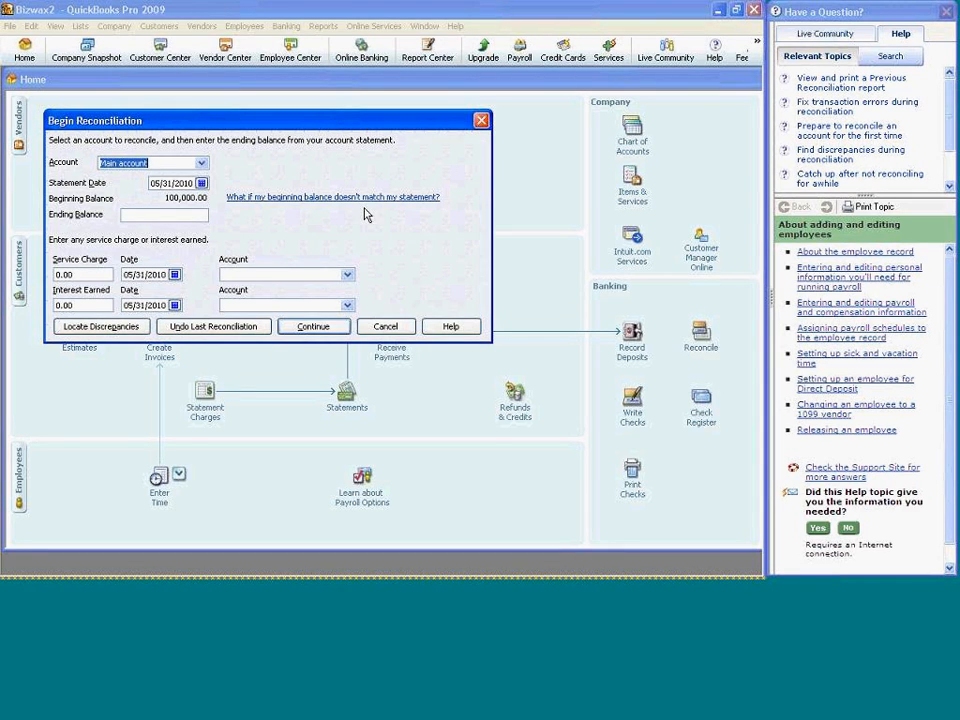
pyautogui.click(308, 331)
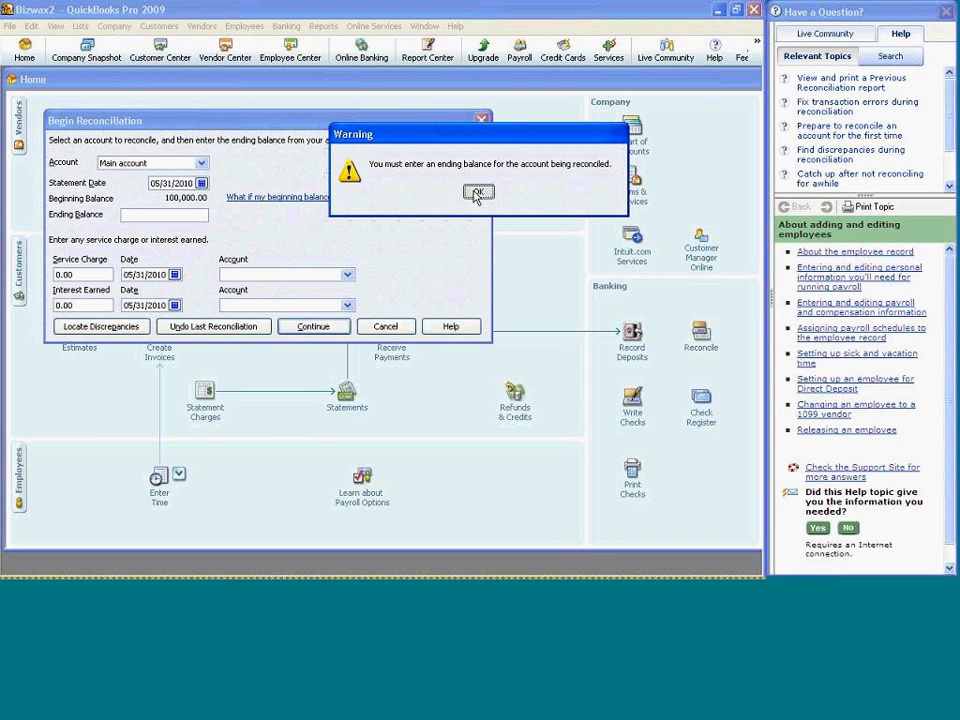
pyautogui.click(477, 193)
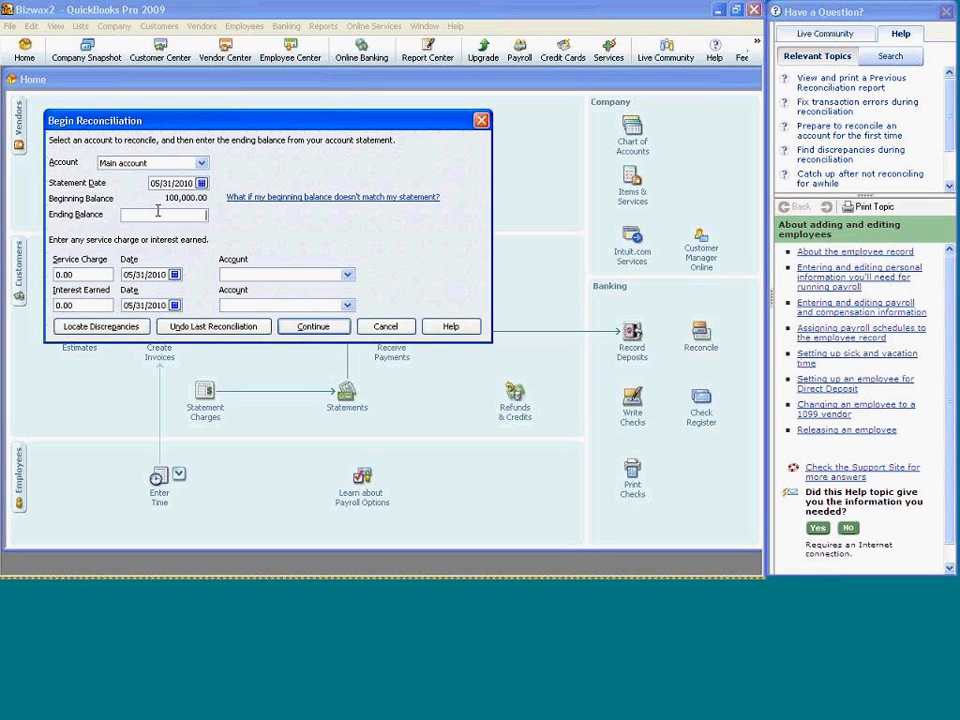
pyautogui.write('875000')
pyautogui.press('BackSpace')
pyautogui.click(310, 330)
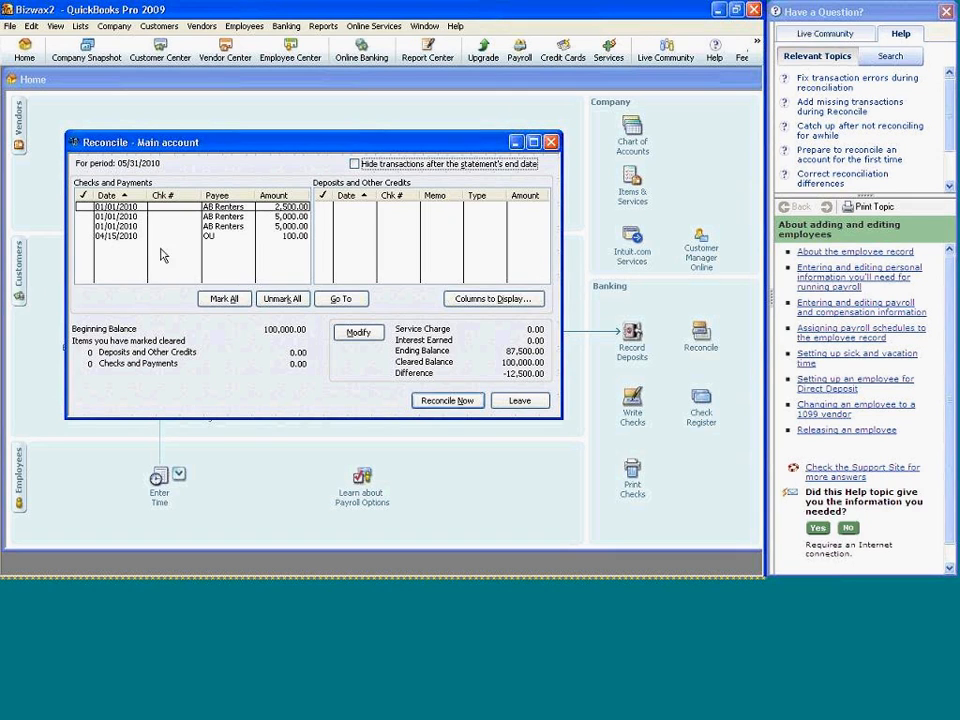
# Mark the 2,500.00 check, both 5,000.00 AB Renters checks, and the 100.00 payment cleared.
pyautogui.click(85, 207)
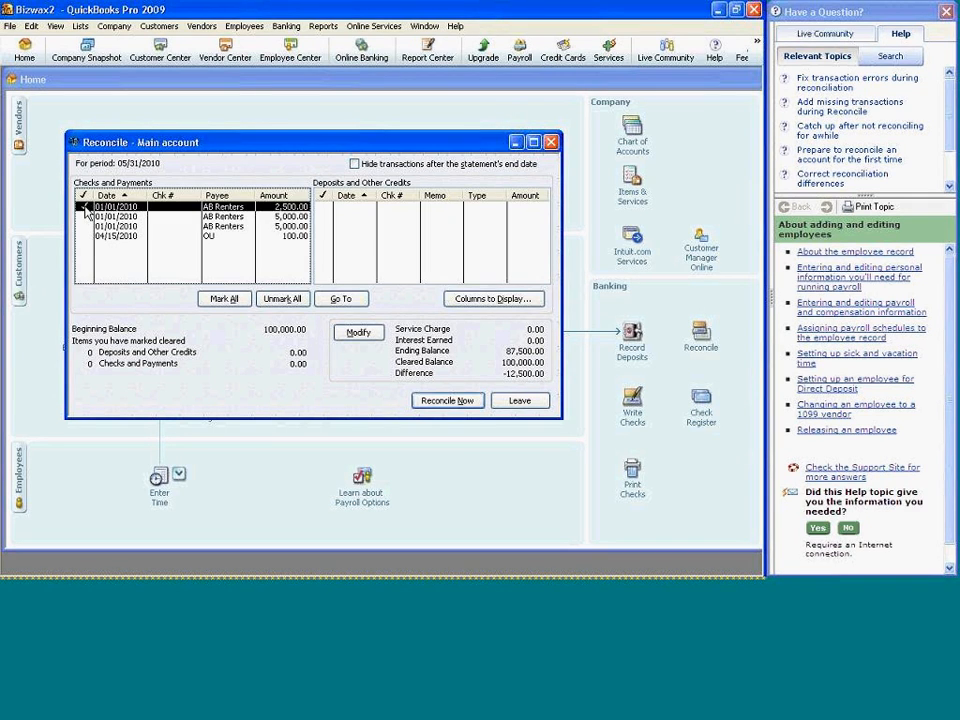
pyautogui.click(86, 216)
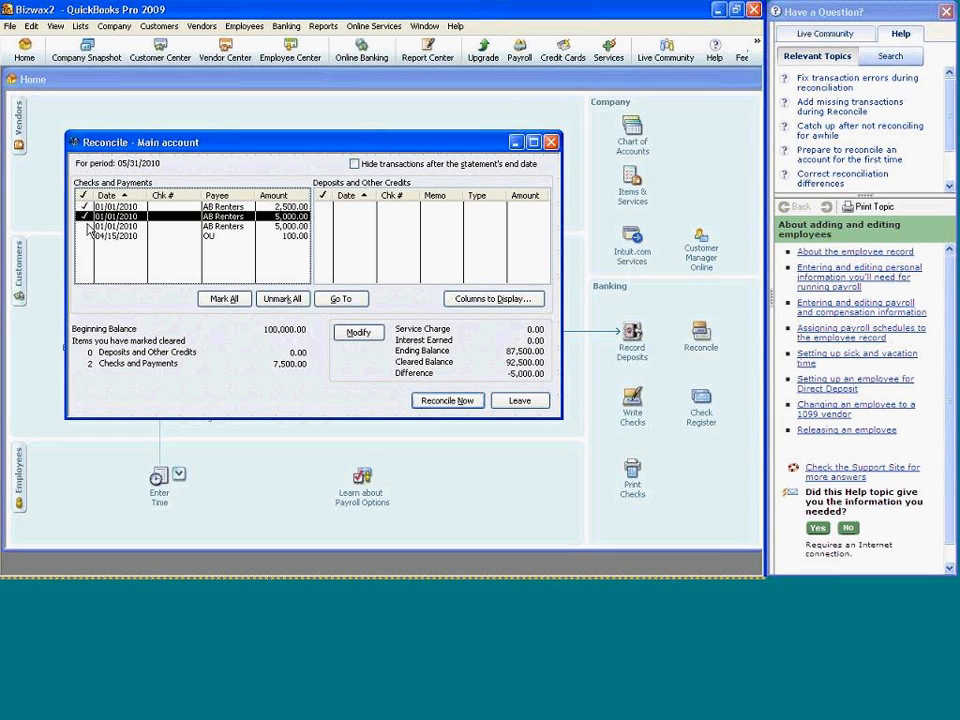
pyautogui.click(87, 226)
pyautogui.click(86, 236)
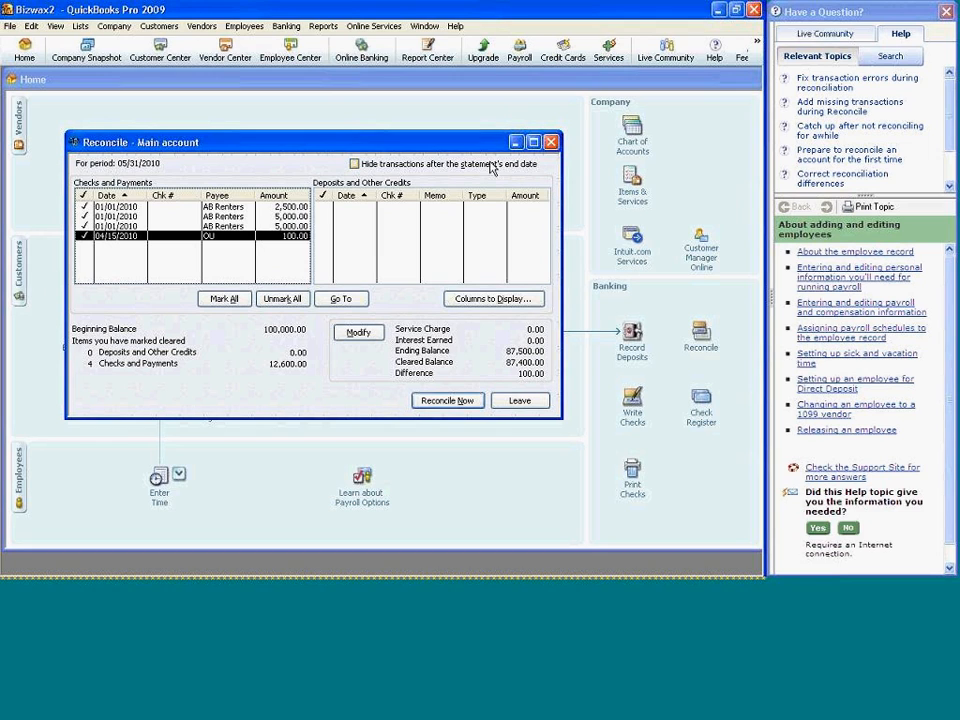
# Minimize the unfinished Main account reconciliation and bring up the Banking menu.
pyautogui.click(514, 143)
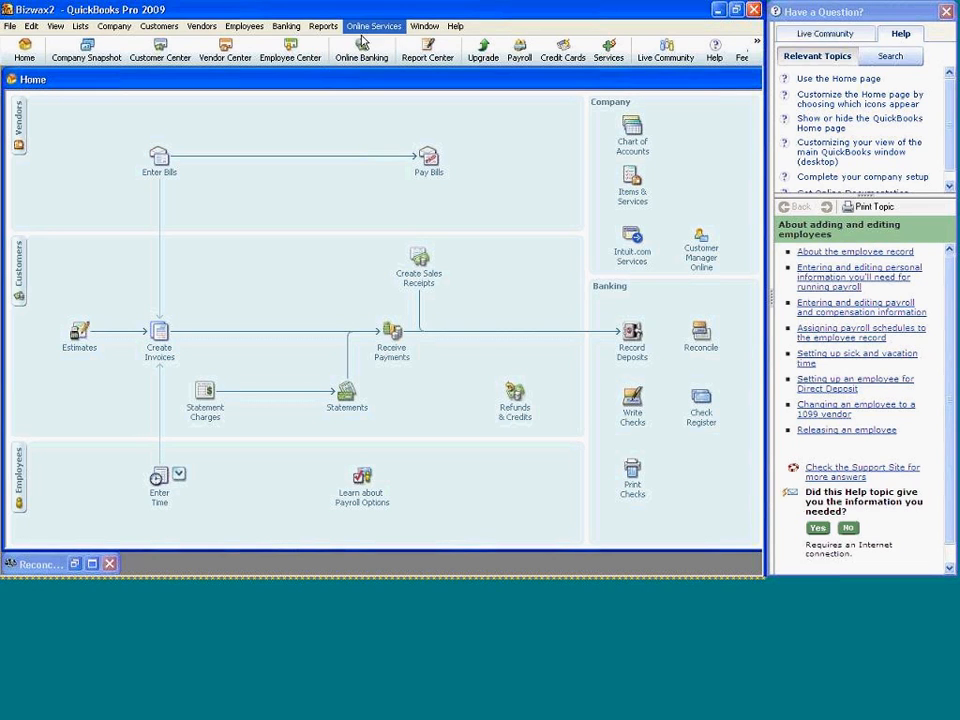
pyautogui.click(291, 29)
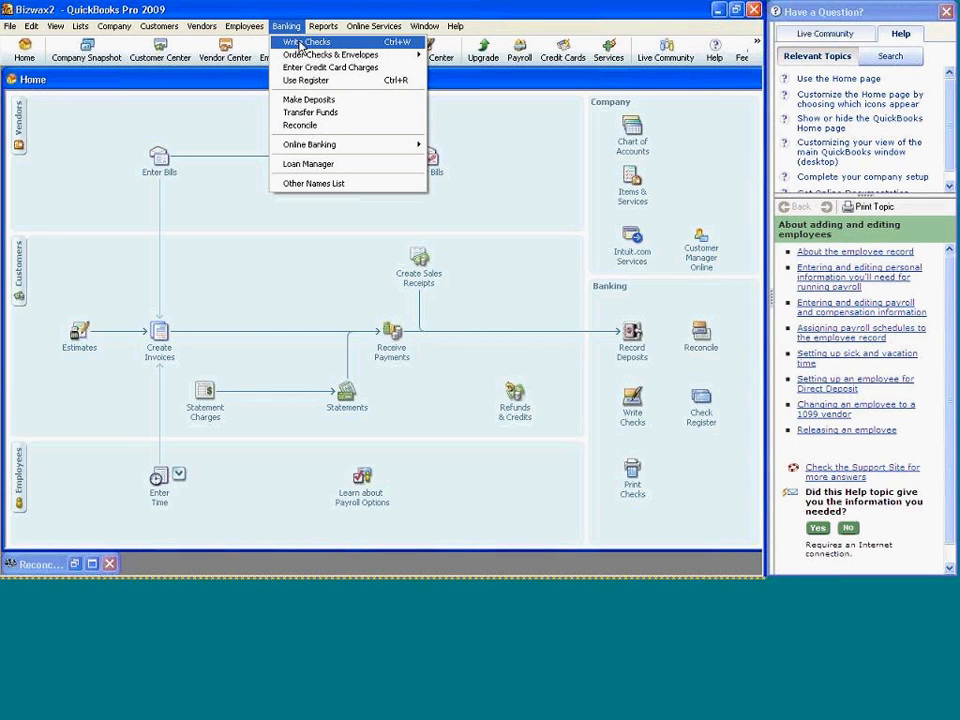
# Browse the Banking commands, including the Online Banking submenu, then dismiss the menu.
pyautogui.moveTo(305, 57)
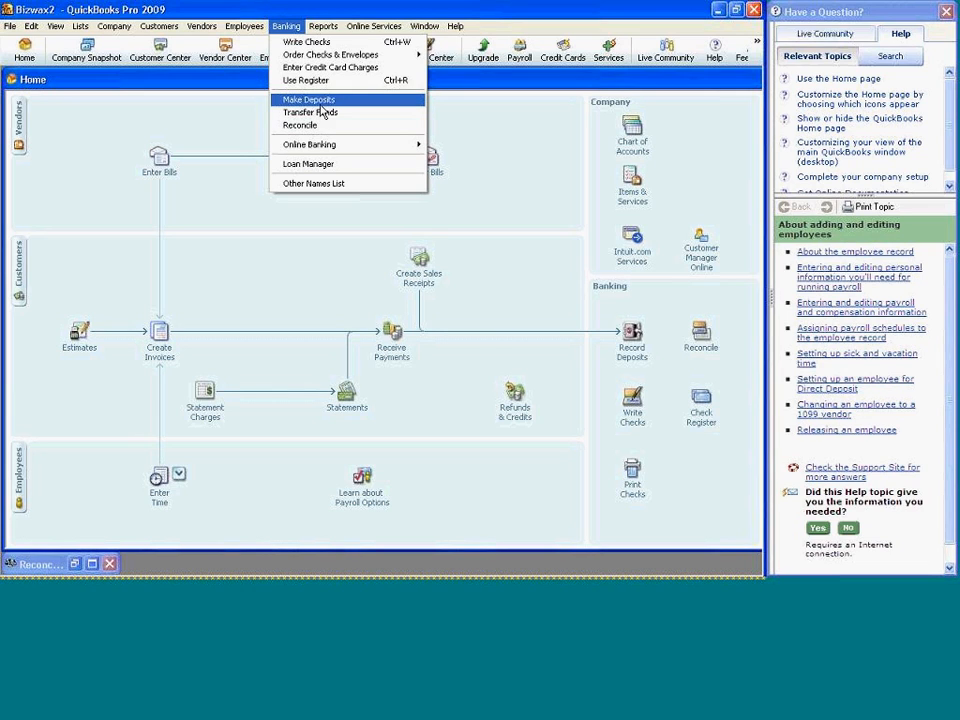
pyautogui.moveTo(330, 147)
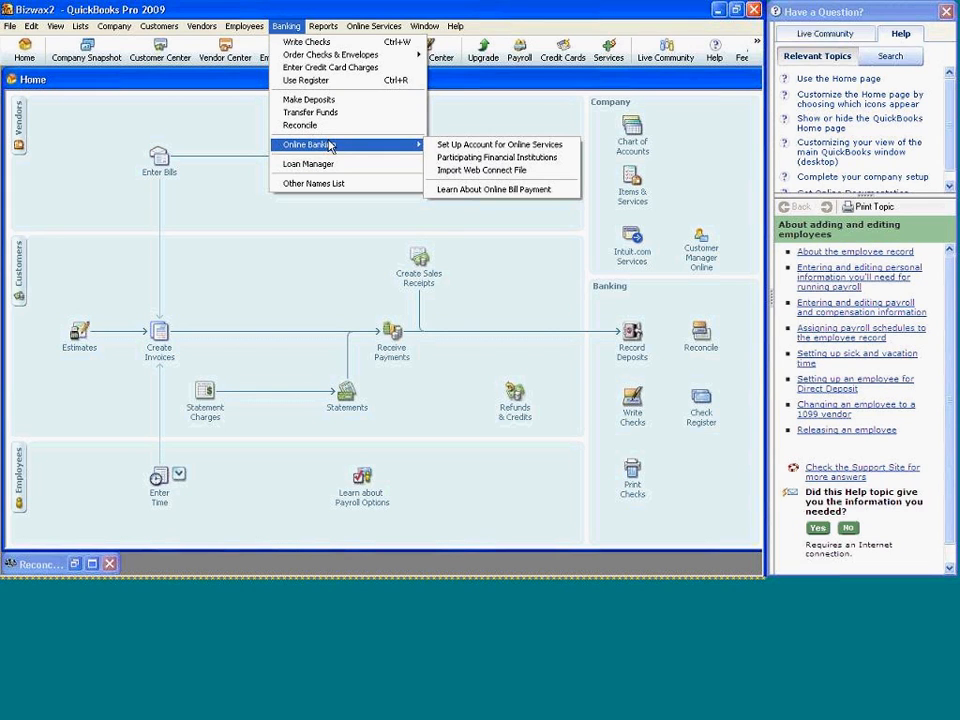
pyautogui.click(470, 117)
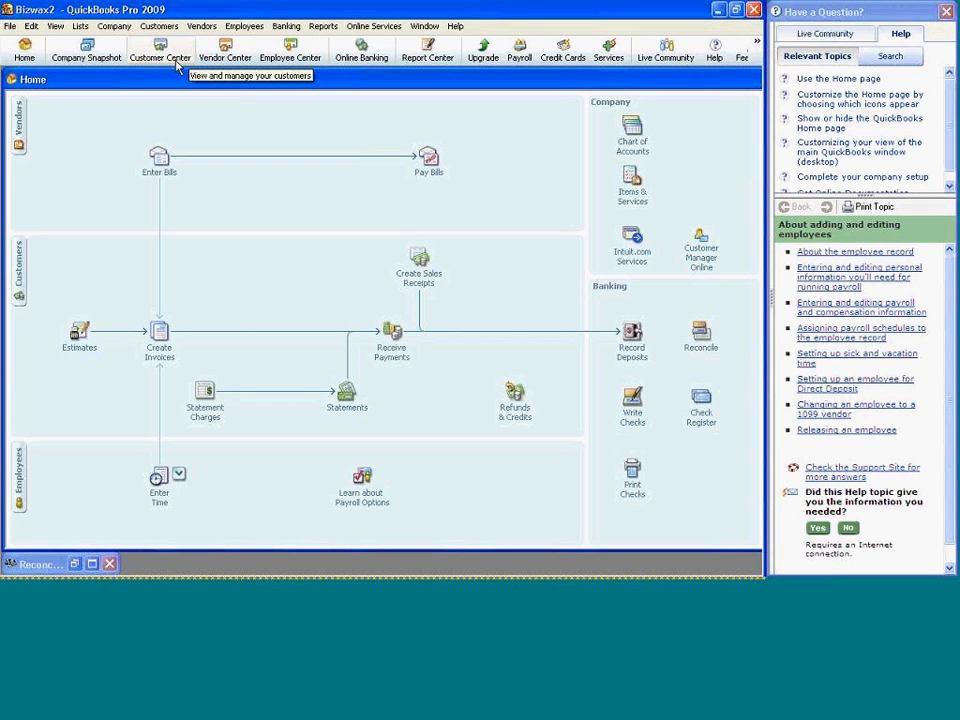
# Bring up the icon bar options and open the Company Snapshot.
pyautogui.rightClick(98, 50)
pyautogui.click(89, 53)
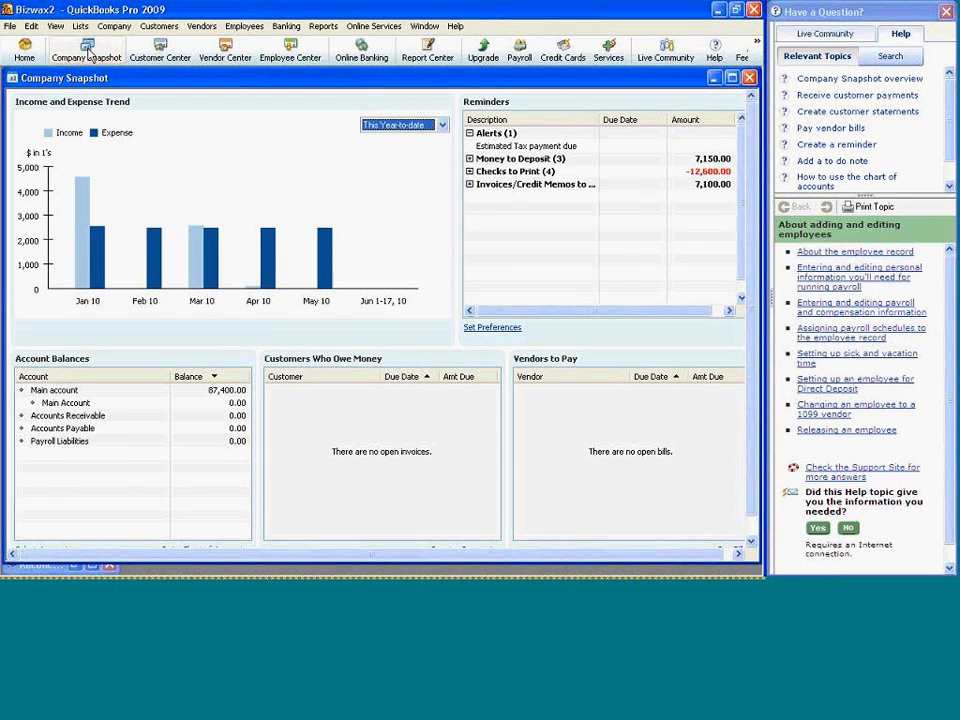
pyautogui.click(470, 135)
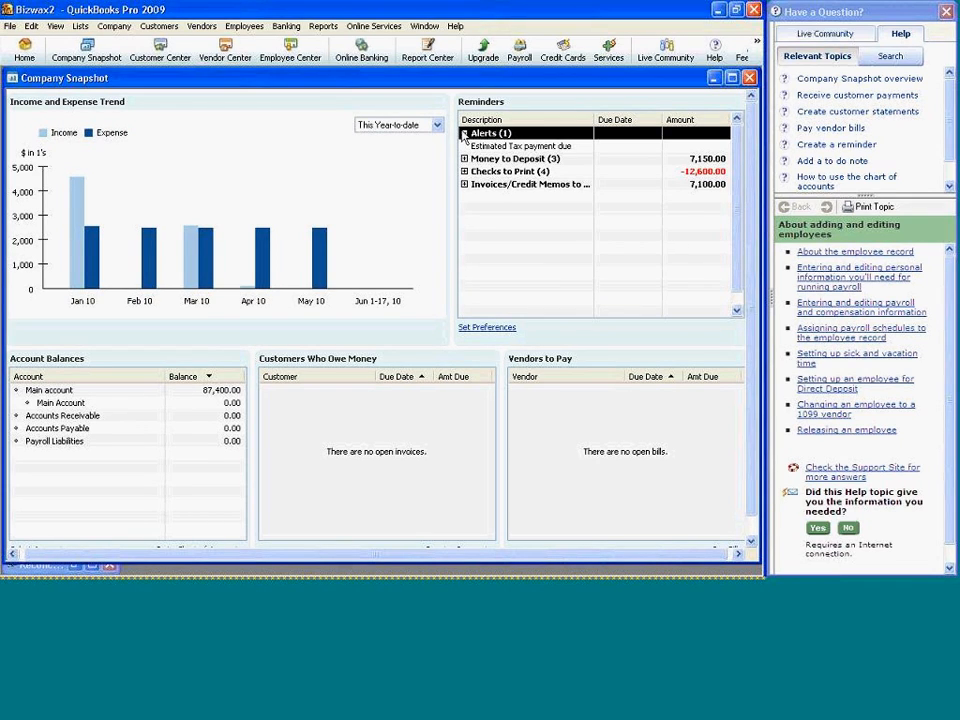
pyautogui.click(489, 146)
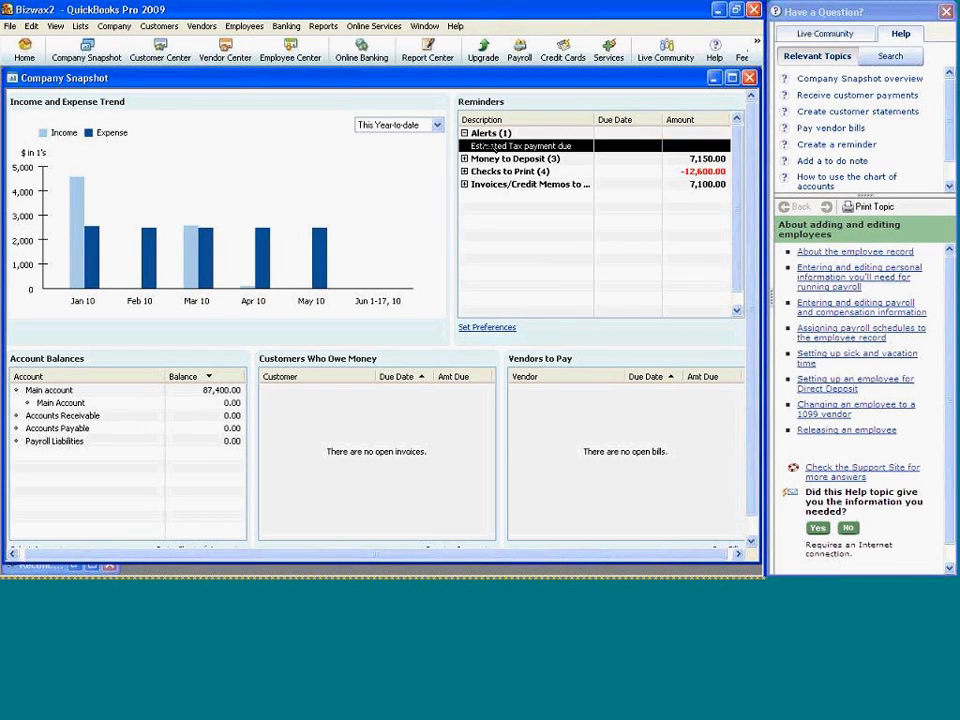
pyautogui.doubleClick(489, 146)
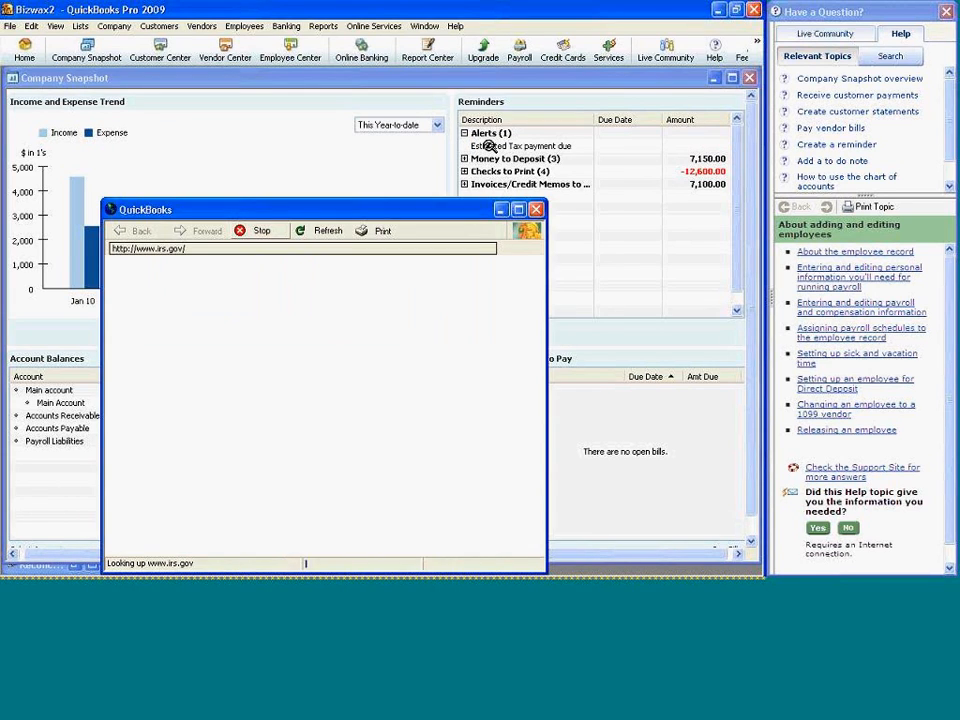
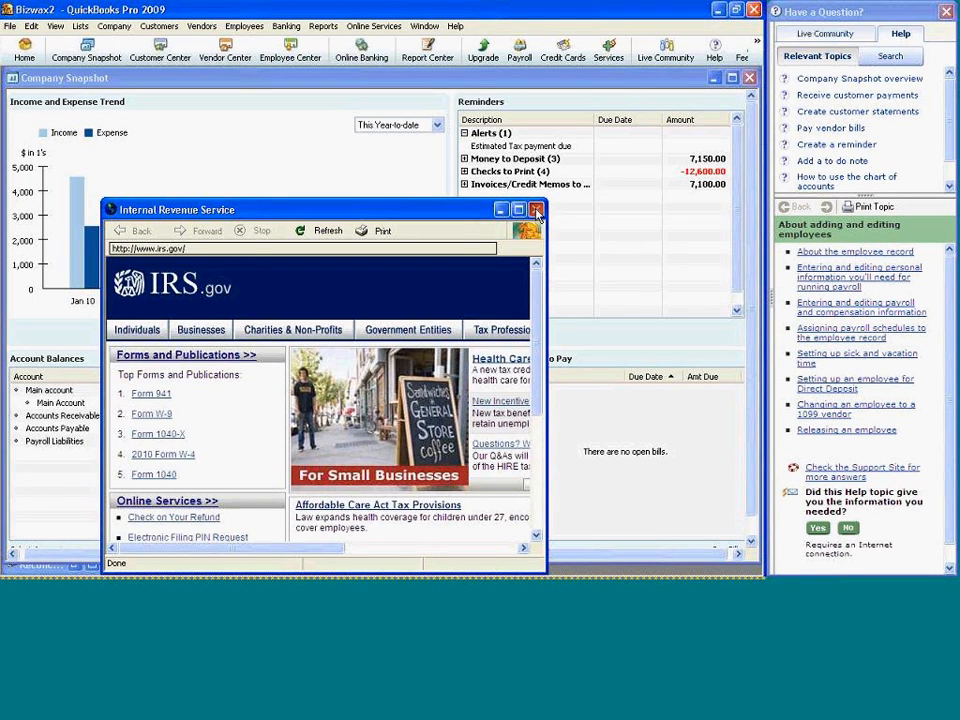
# Close the IRS.gov website window to get back to the Company Snapshot.
pyautogui.click(536, 210)
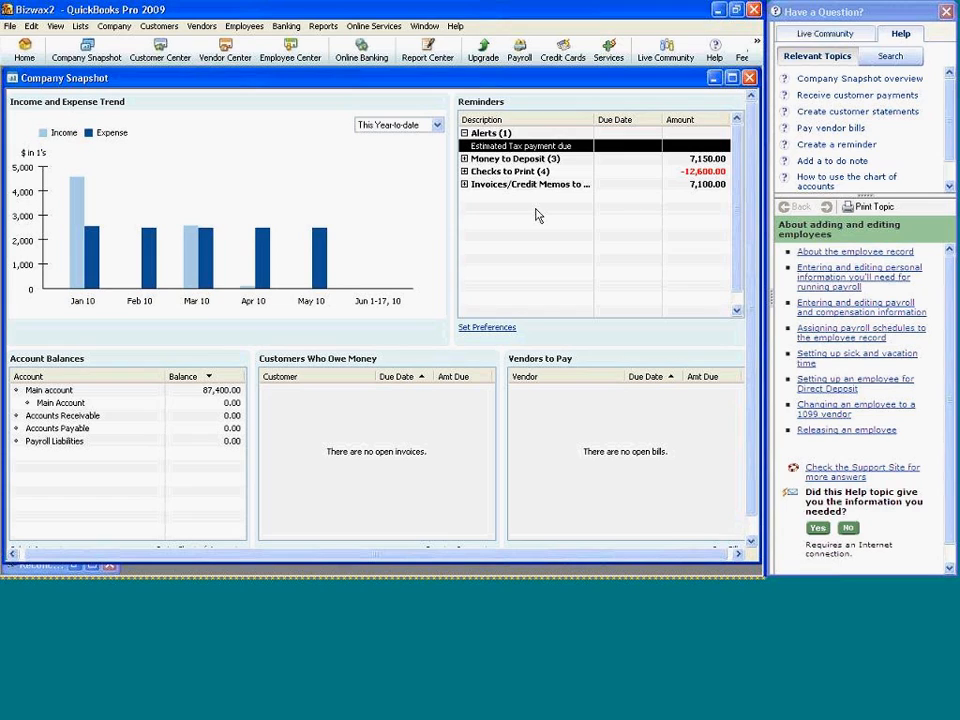
pyautogui.click(519, 55)
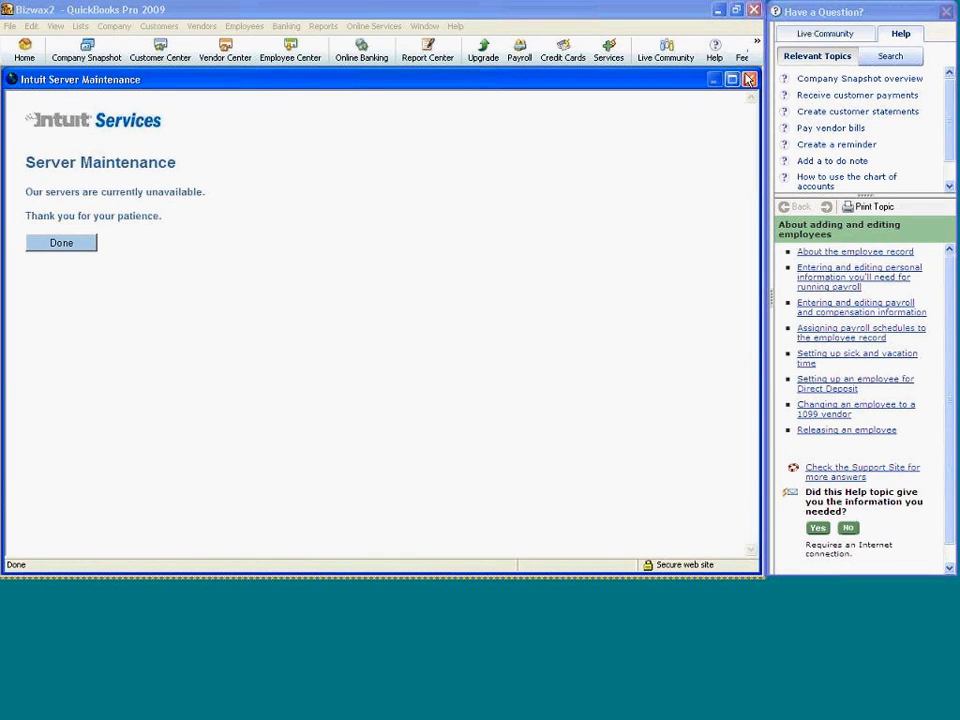
pyautogui.click(749, 83)
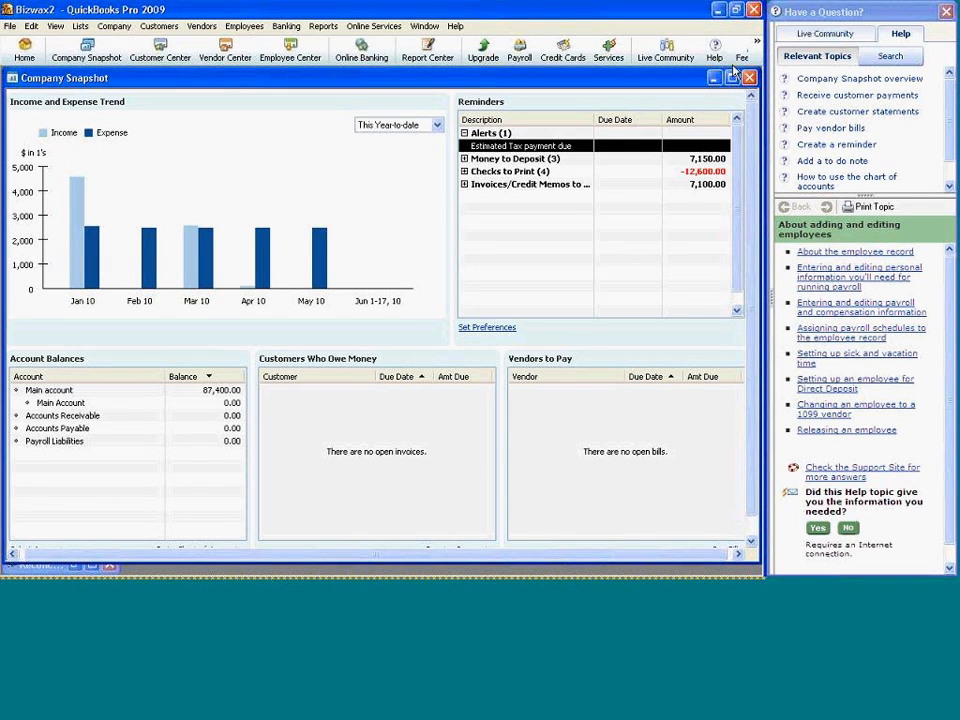
pyautogui.scroll(-1, 510, 130)
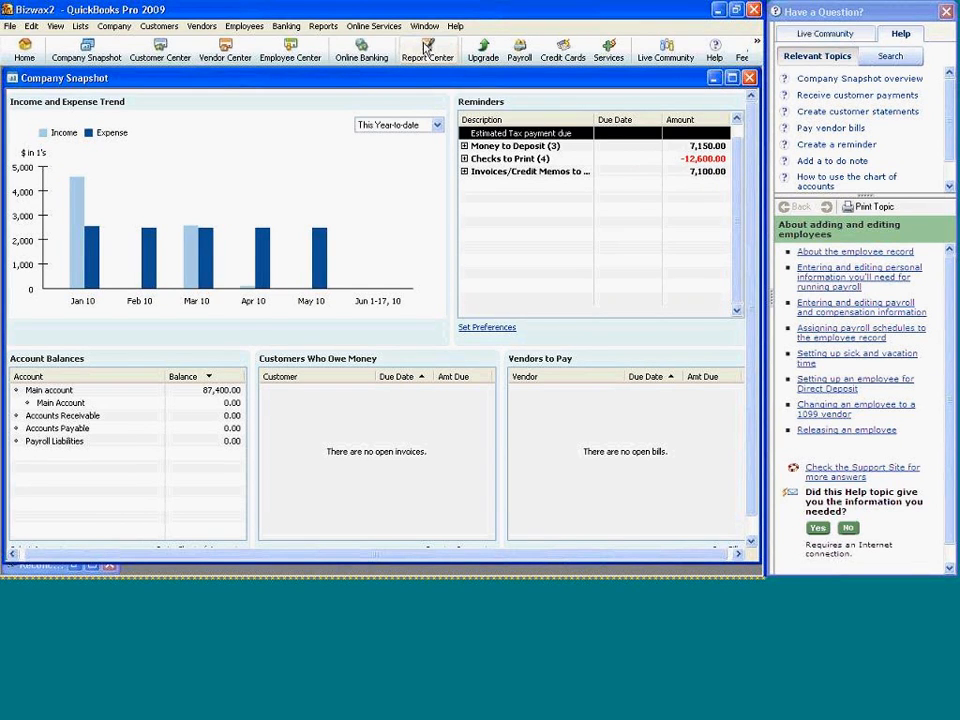
pyautogui.click(427, 48)
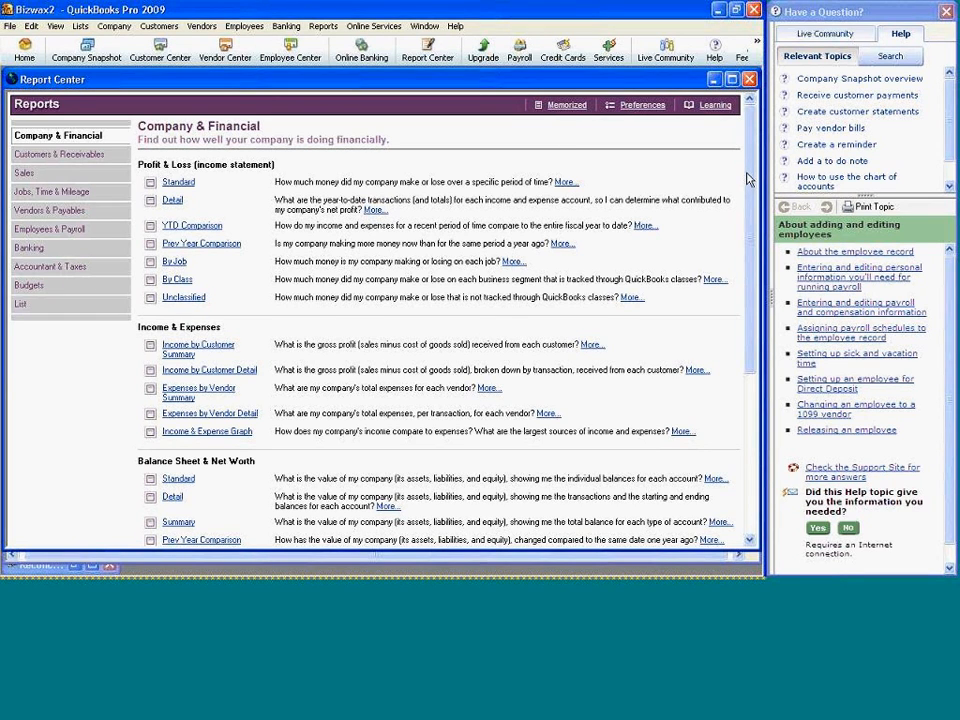
# Reposition the Profit & Loss report window and bring up the From date calendar.
pyautogui.moveTo(746, 178); pyautogui.dragTo(720, 138)
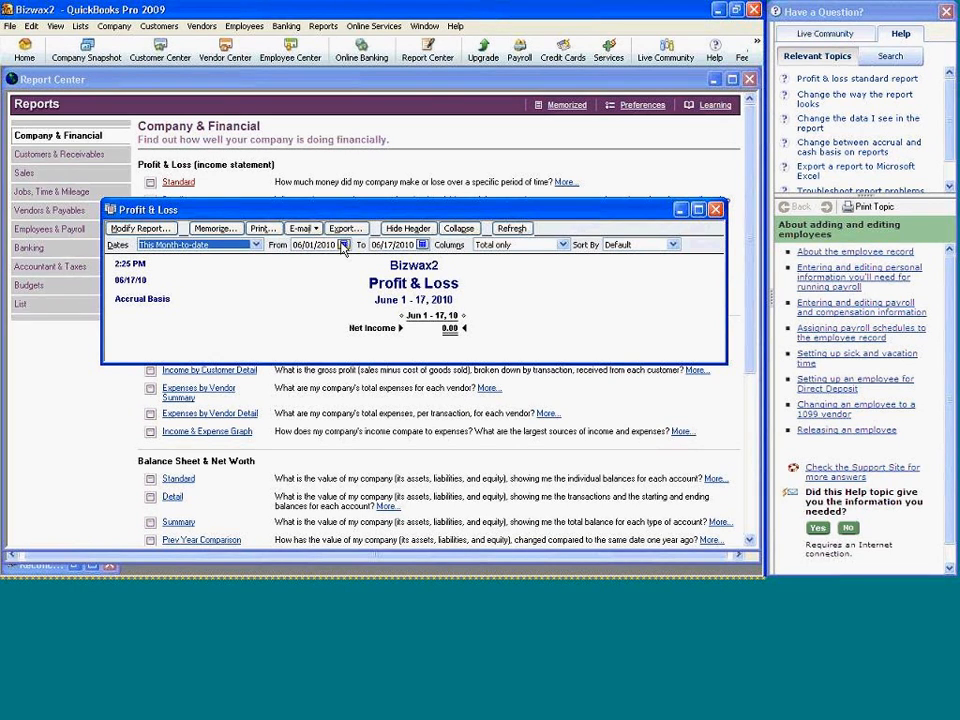
pyautogui.click(343, 245)
# Set the report's From date to 01/01/2010.
pyautogui.click(298, 260)
pyautogui.click(298, 260)
pyautogui.click(298, 260)
pyautogui.click(298, 260)
pyautogui.click(298, 260)
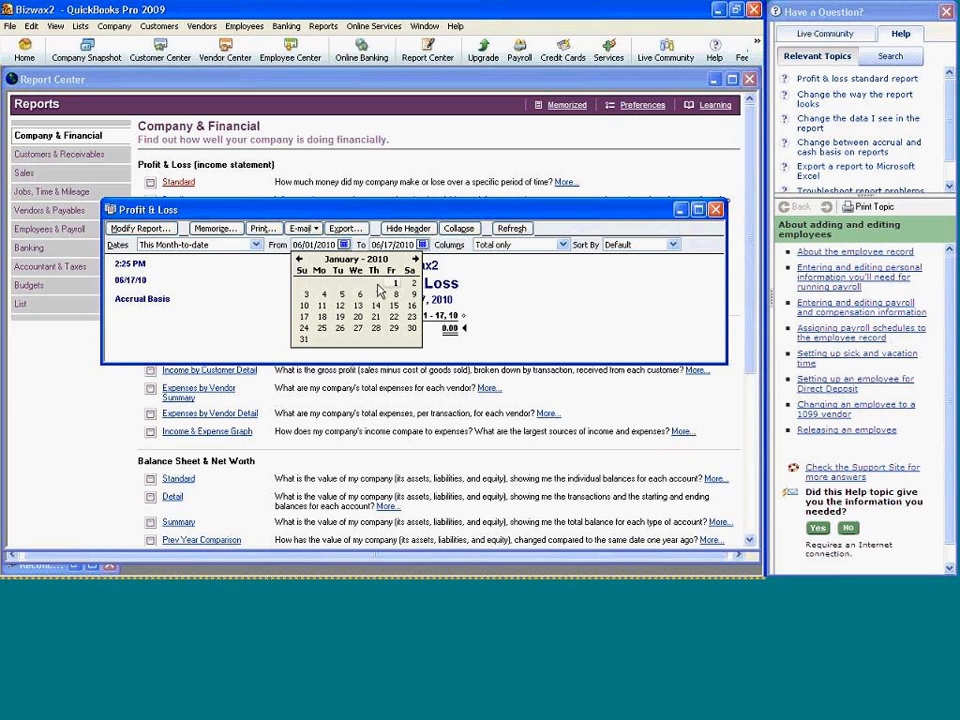
pyautogui.click(392, 284)
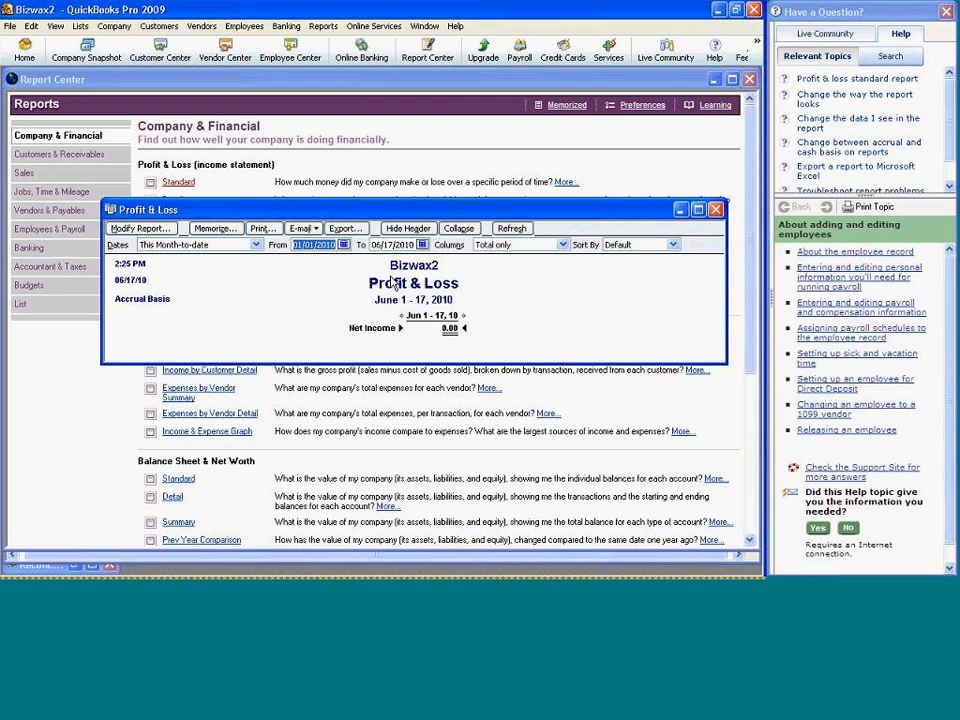
# Switch the Profit & Loss report basis to Cash.
pyautogui.click(143, 229)
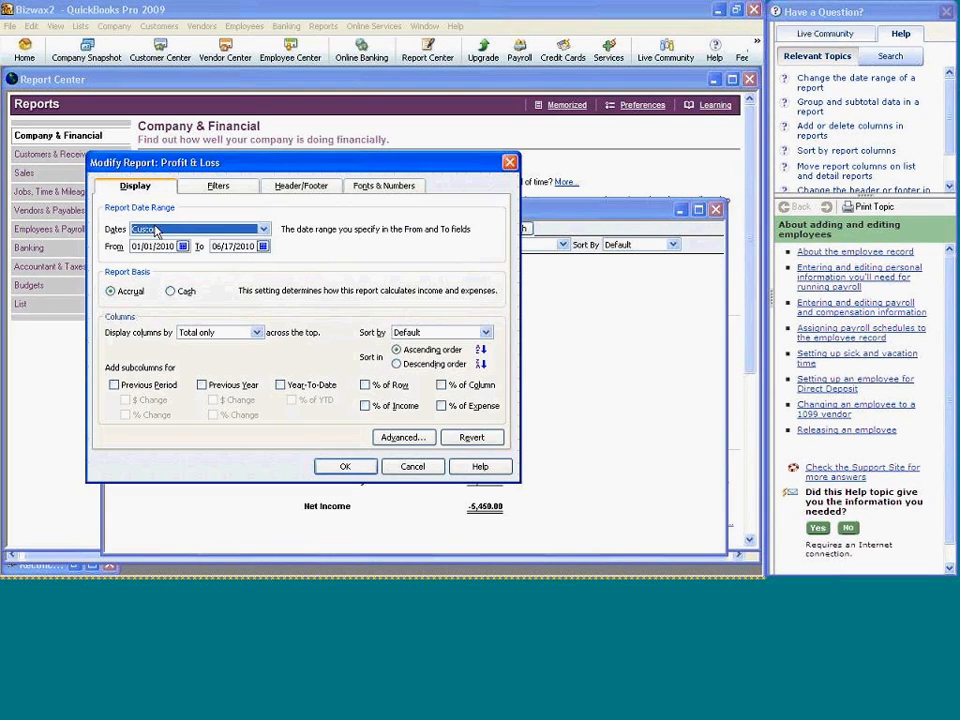
pyautogui.click(185, 292)
pyautogui.click(185, 292)
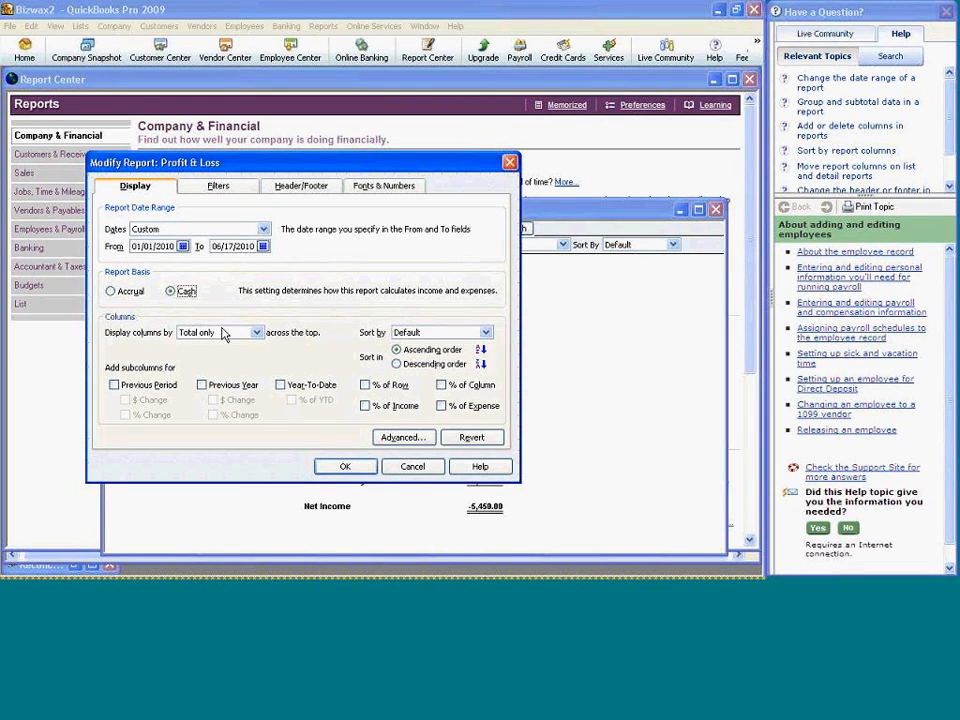
pyautogui.click(345, 468)
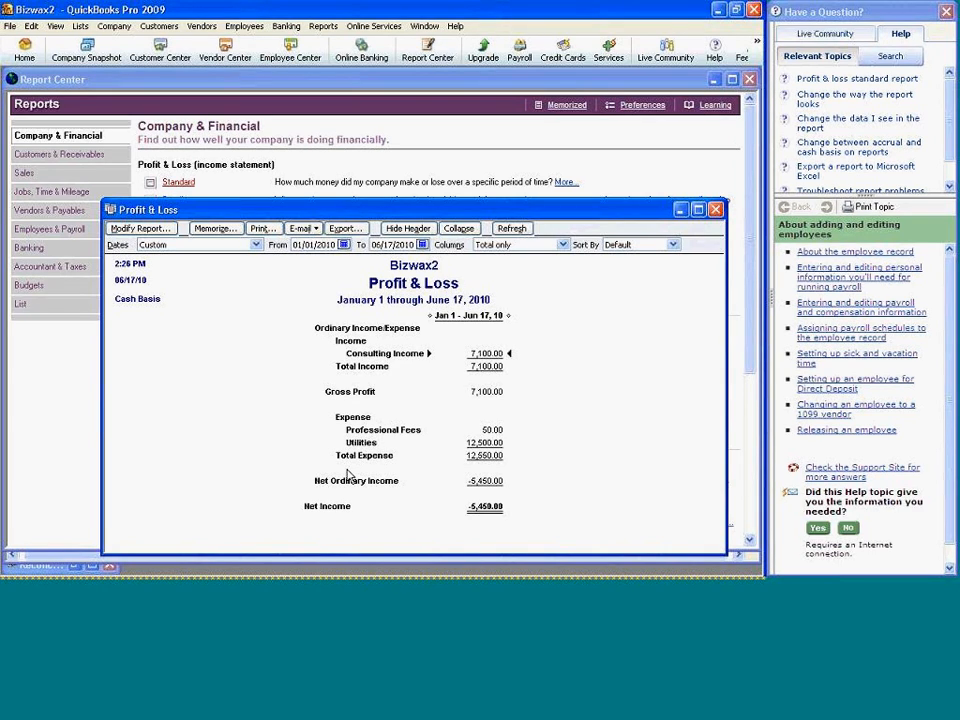
# Close the Profit & Loss report without memorizing it.
pyautogui.click(717, 210)
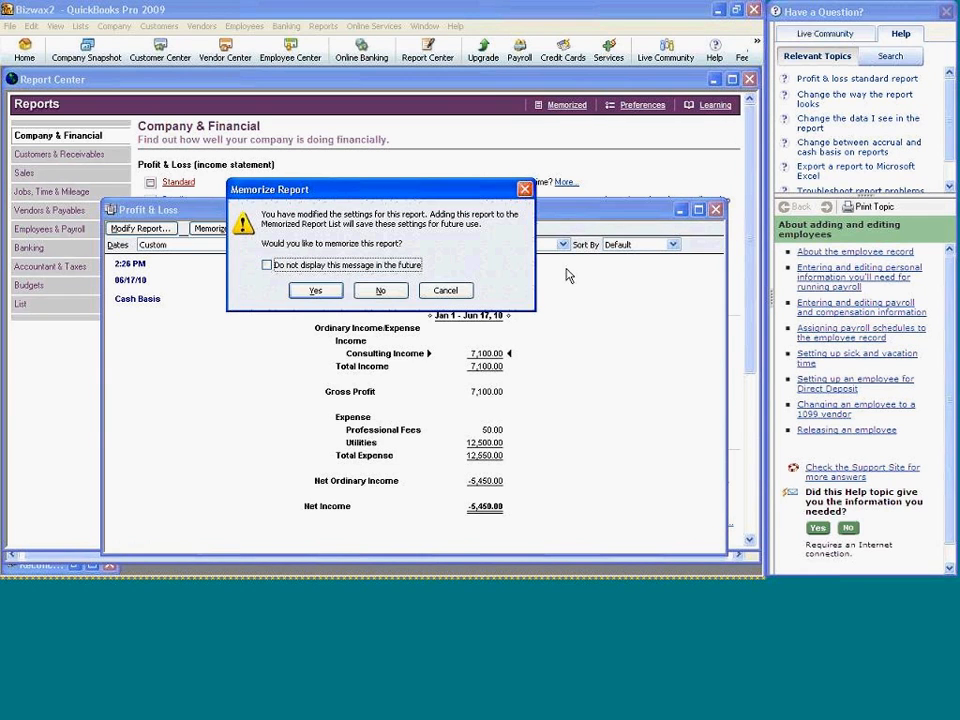
pyautogui.click(312, 291)
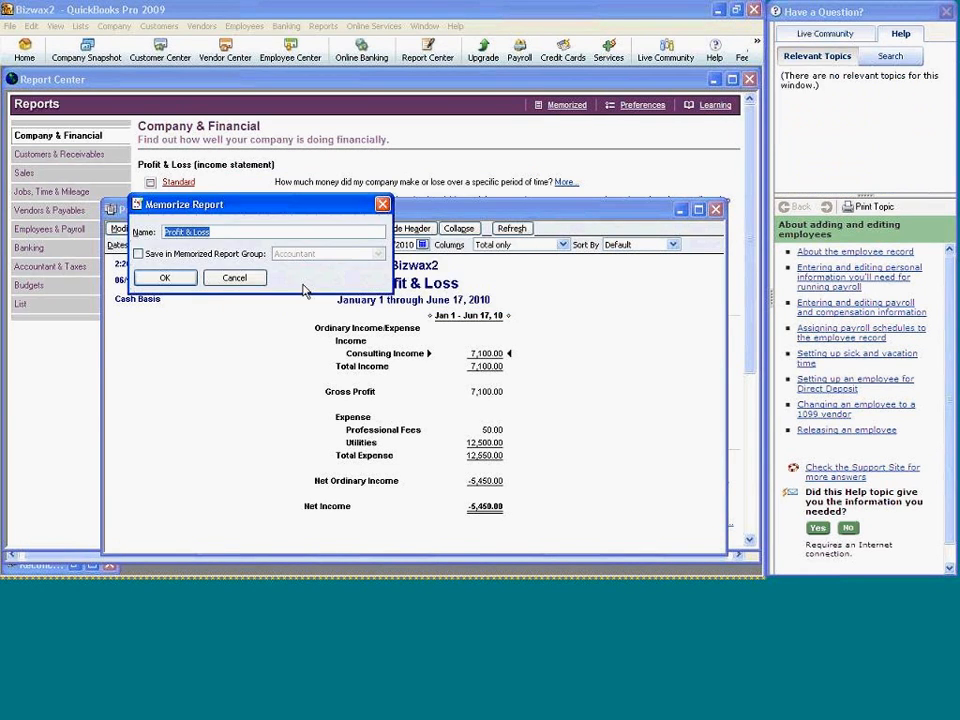
pyautogui.click(227, 280)
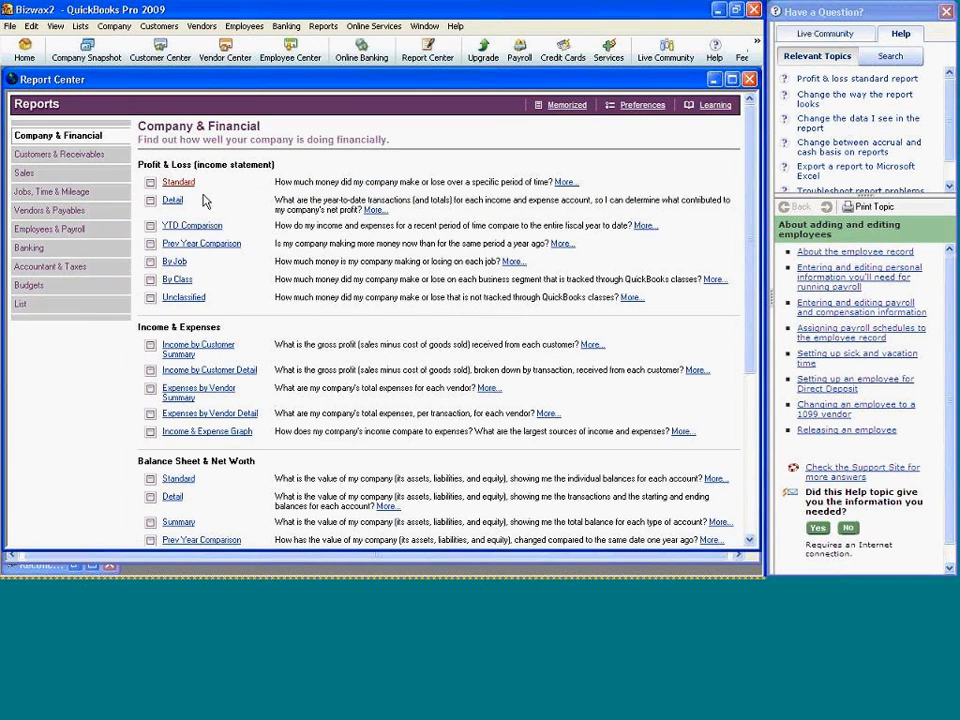
pyautogui.click(172, 200)
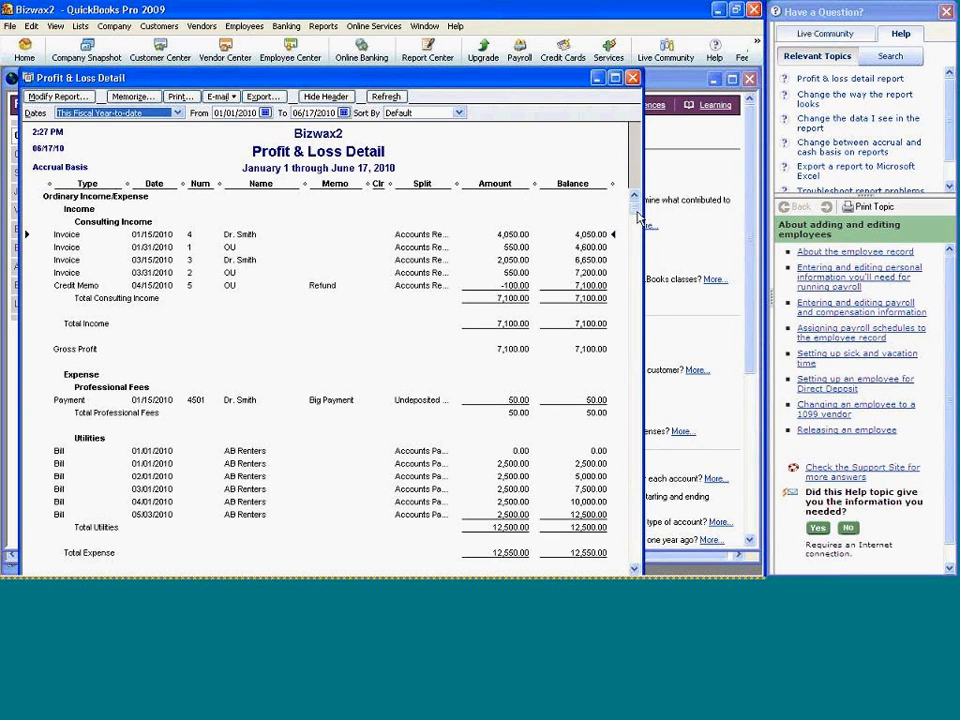
pyautogui.click(633, 568)
pyautogui.click(633, 568)
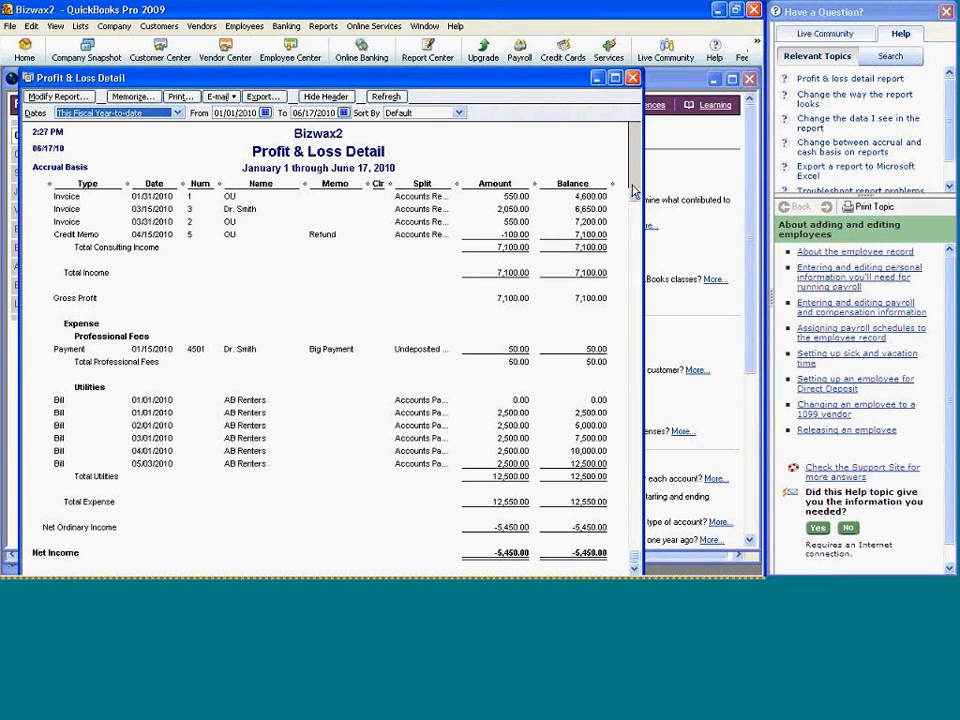
pyautogui.moveTo(632, 198); pyautogui.dragTo(628, 116)
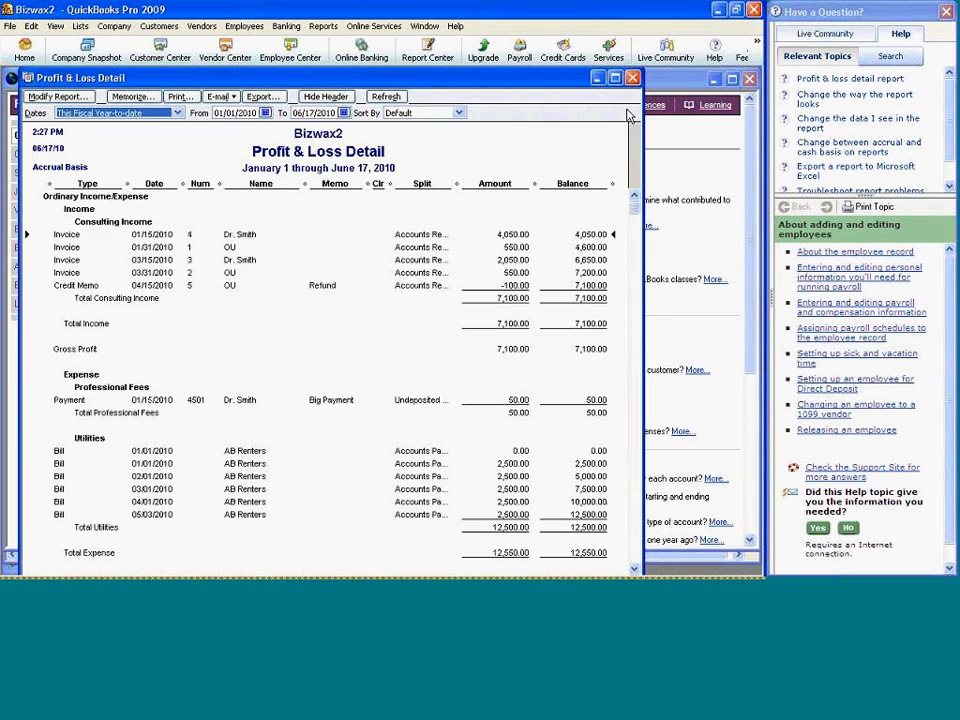
pyautogui.click(633, 78)
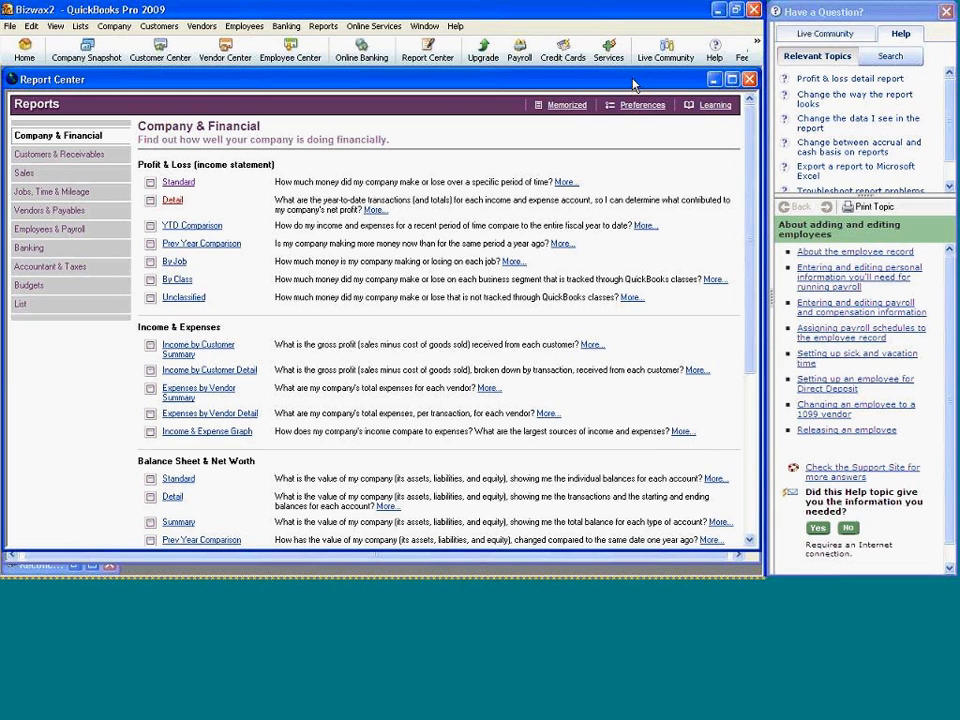
pyautogui.click(214, 226)
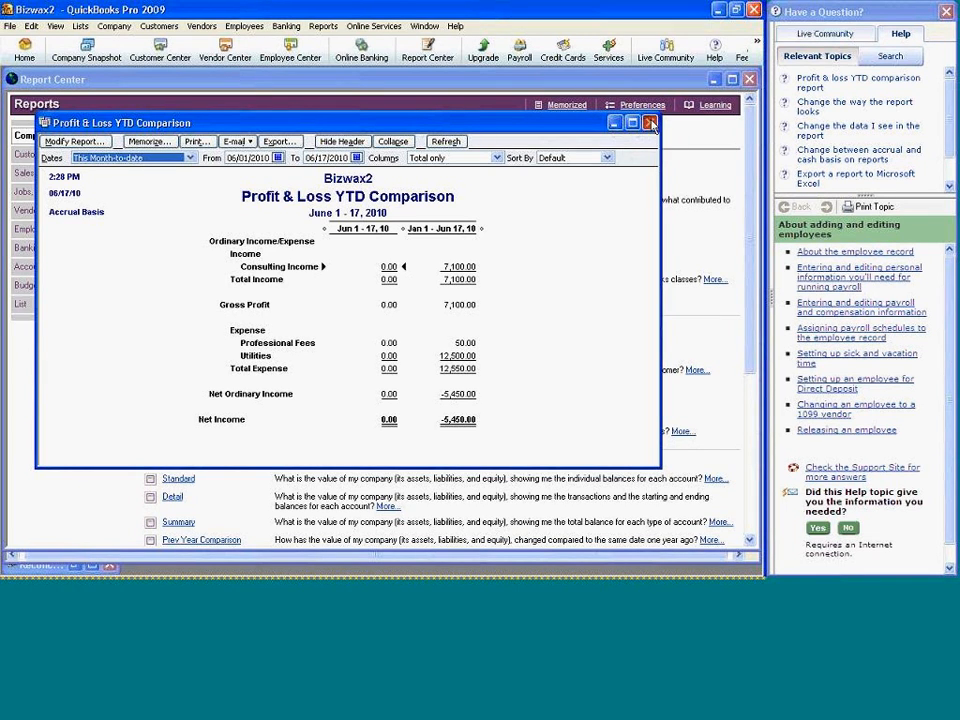
pyautogui.click(650, 123)
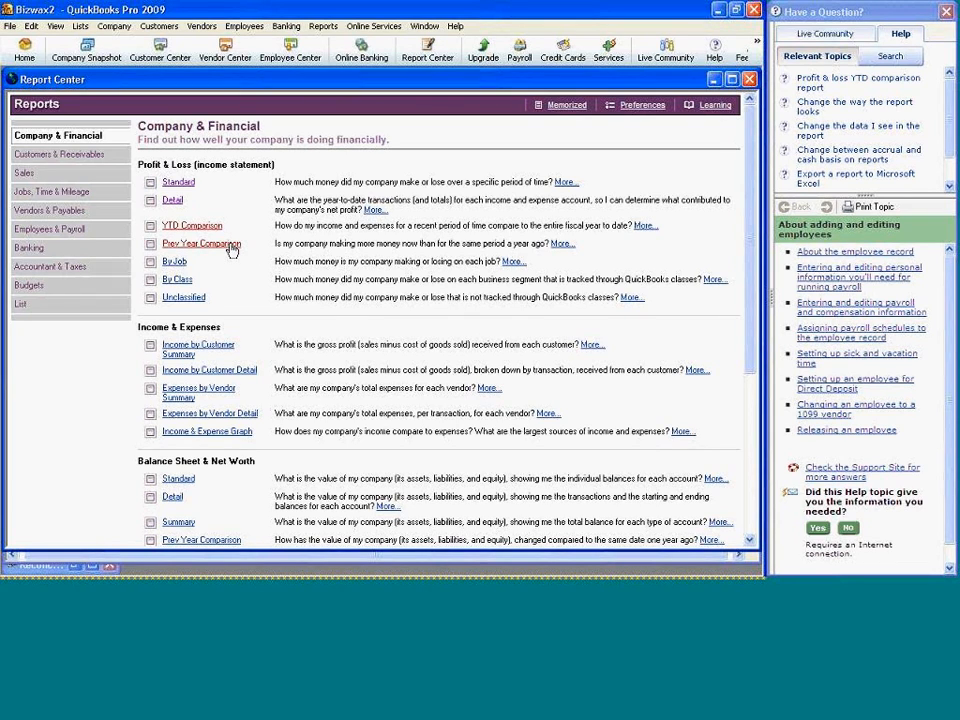
# Review and close the Profit & Loss by Job, by Class, and Unclassified reports.
pyautogui.click(172, 264)
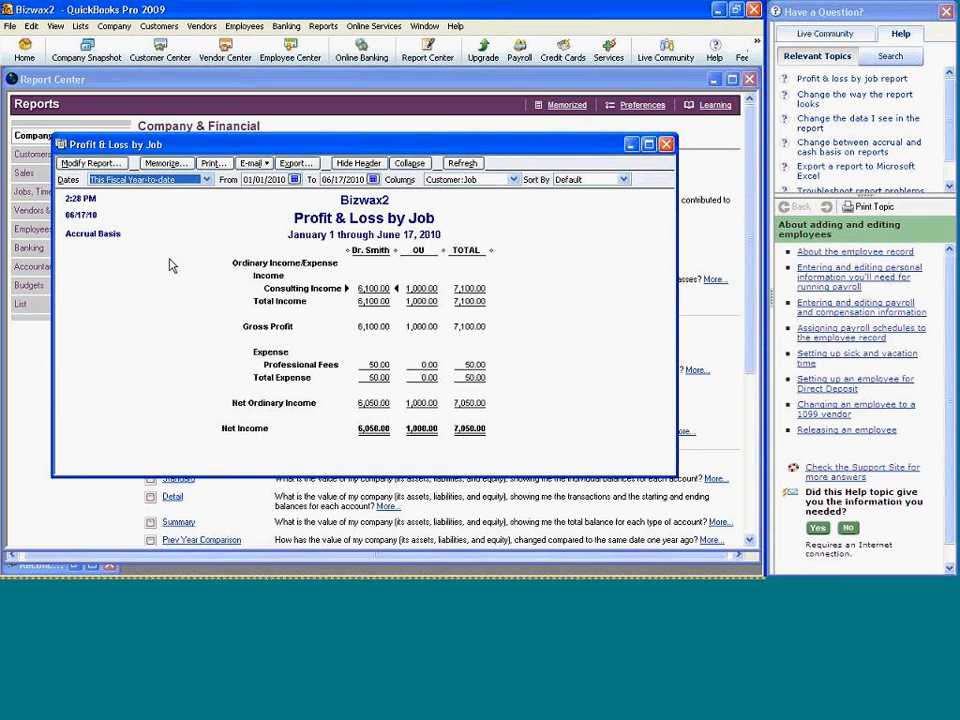
pyautogui.click(665, 145)
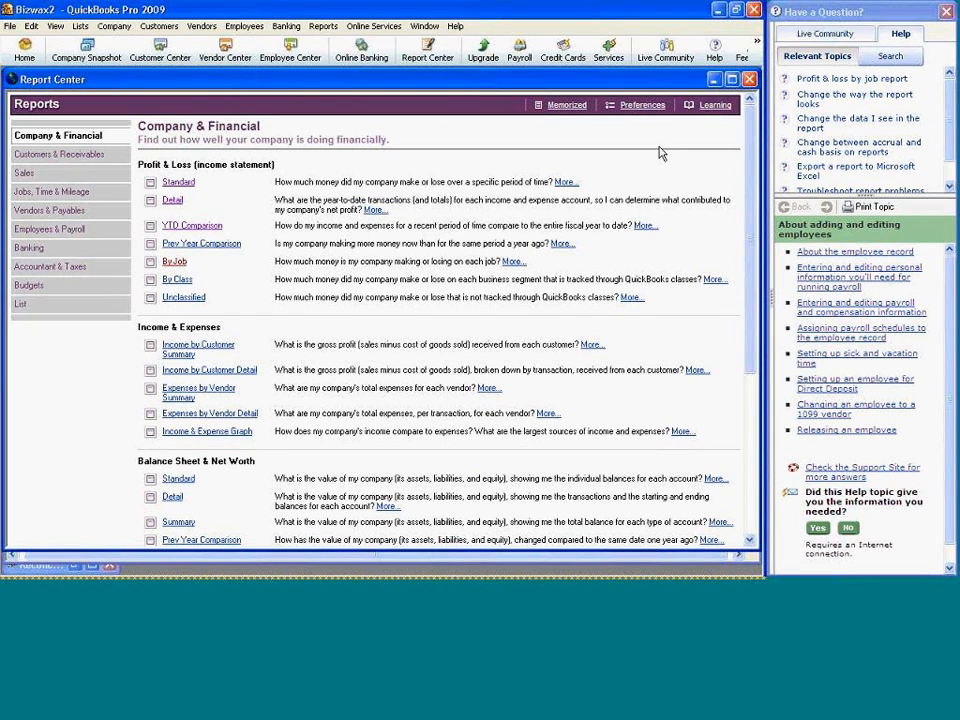
pyautogui.click(178, 280)
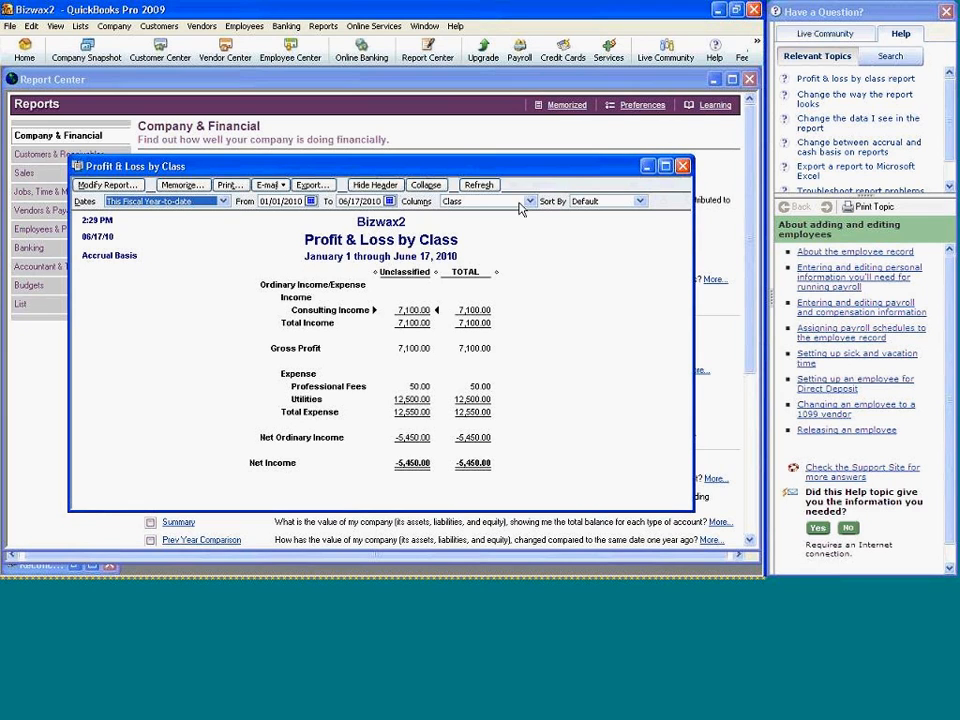
pyautogui.click(681, 165)
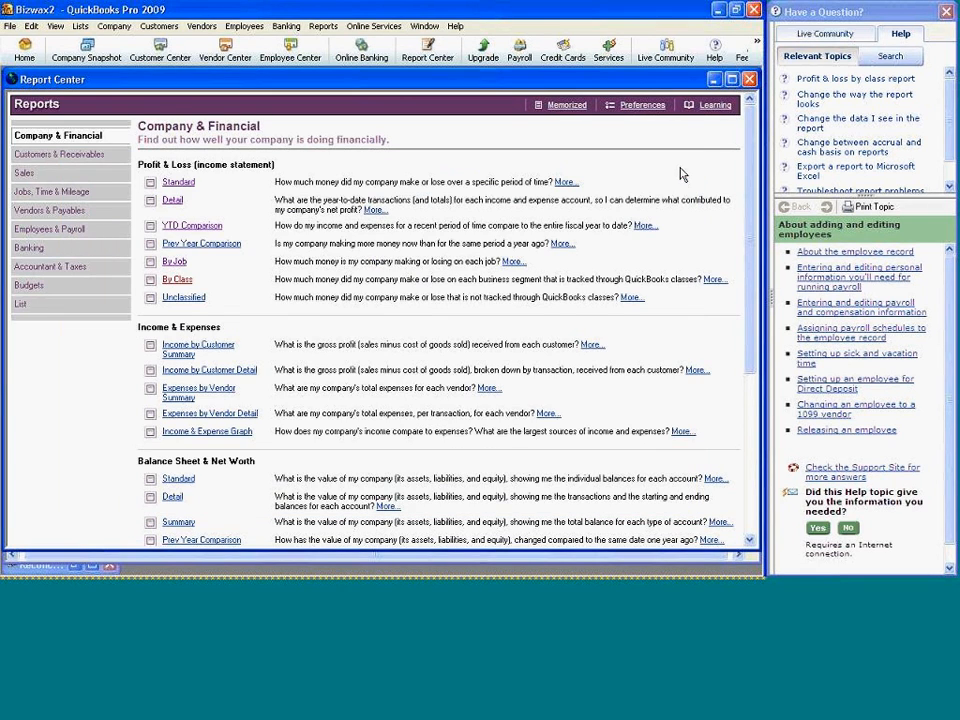
pyautogui.click(185, 298)
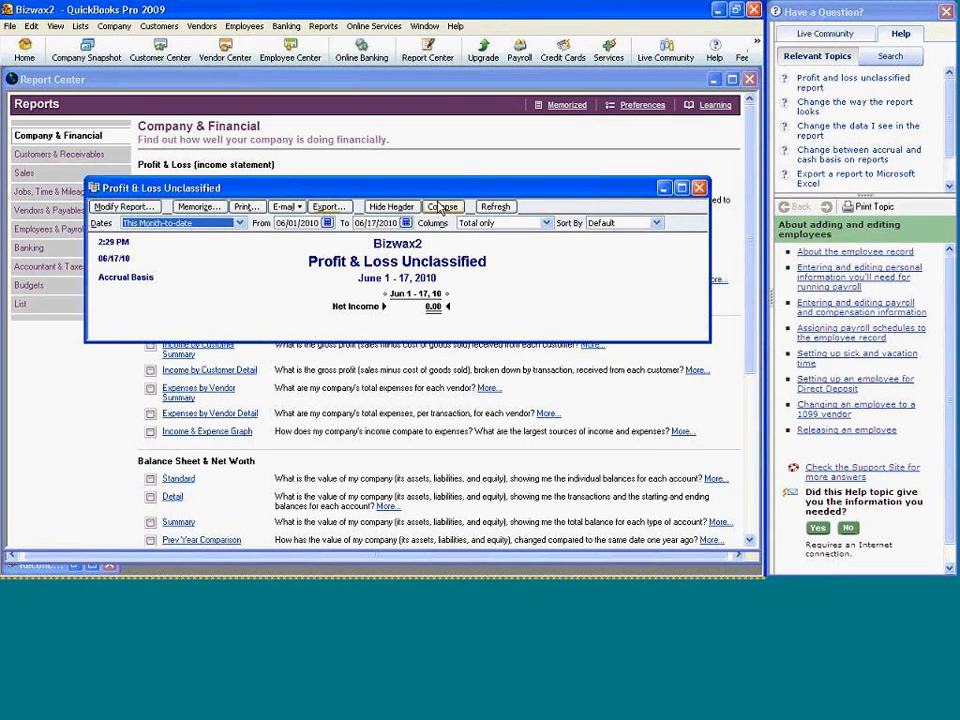
pyautogui.click(699, 187)
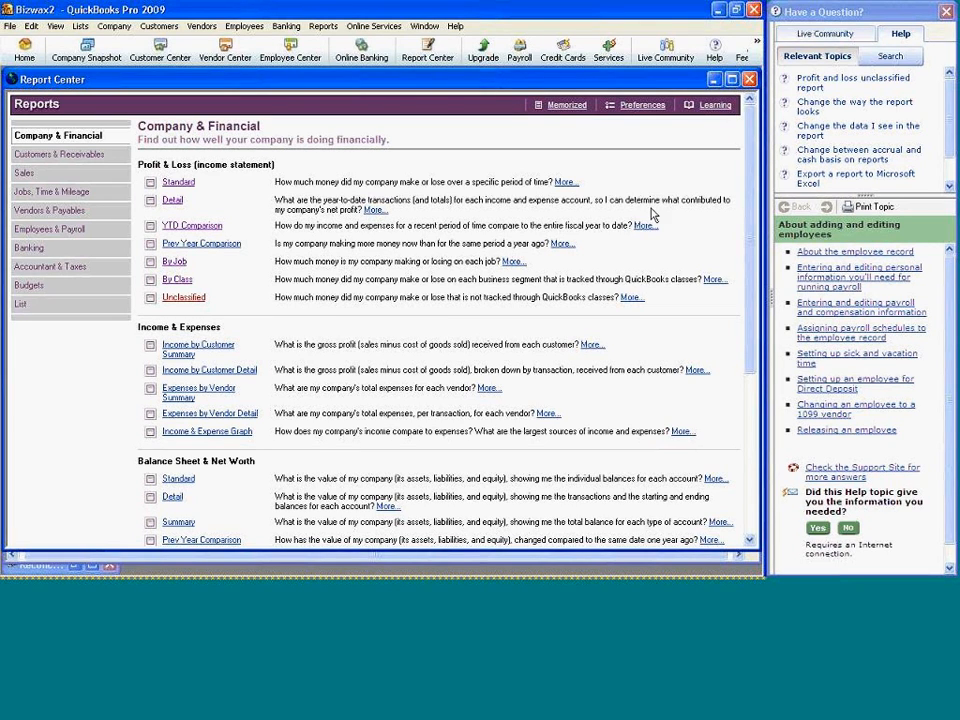
pyautogui.click(216, 348)
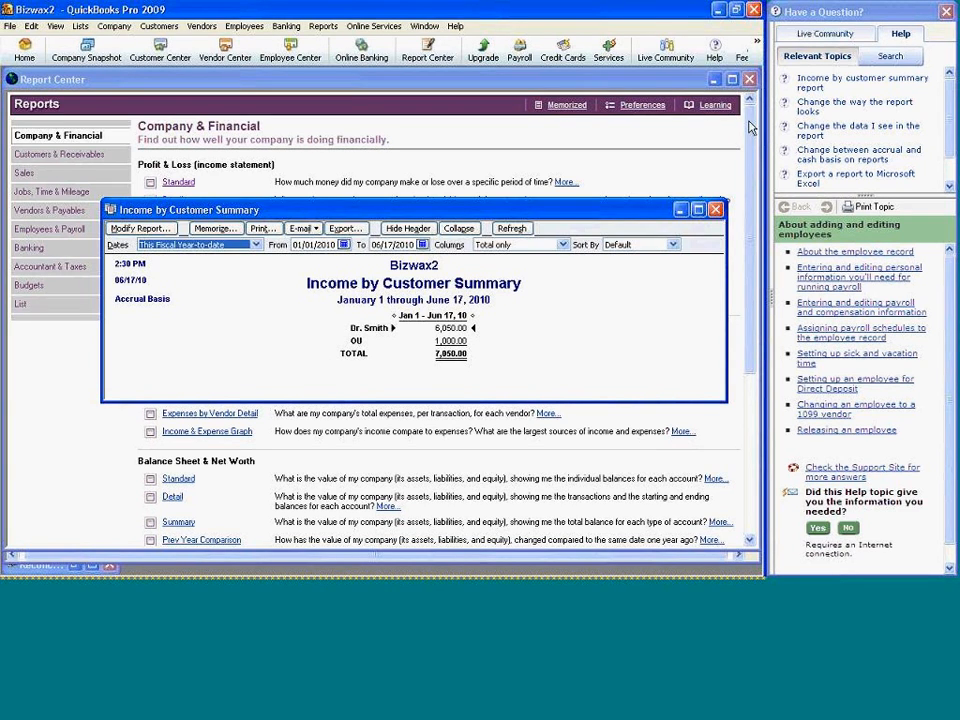
pyautogui.click(716, 211)
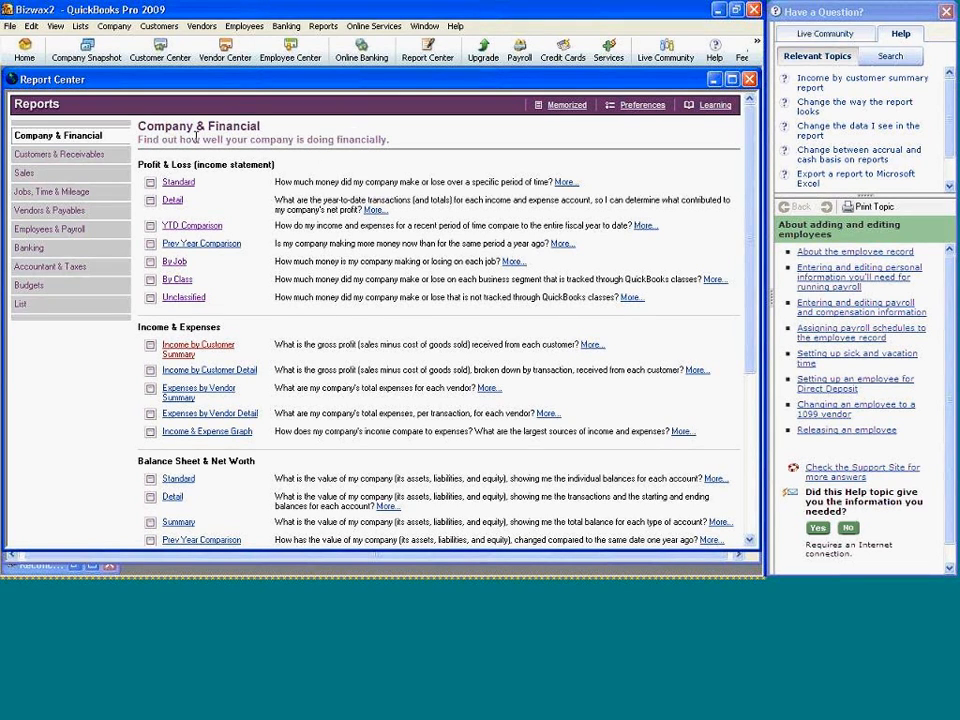
pyautogui.click(162, 50)
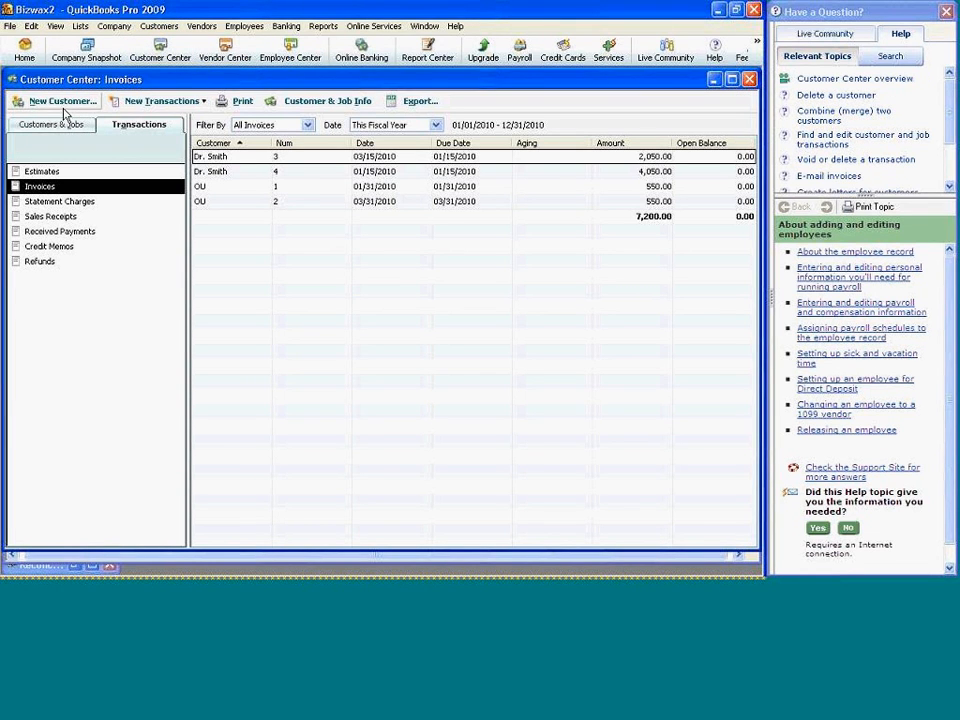
# Start a new customer with the doctor's name and a 0.00 opening balance.
pyautogui.click(64, 102)
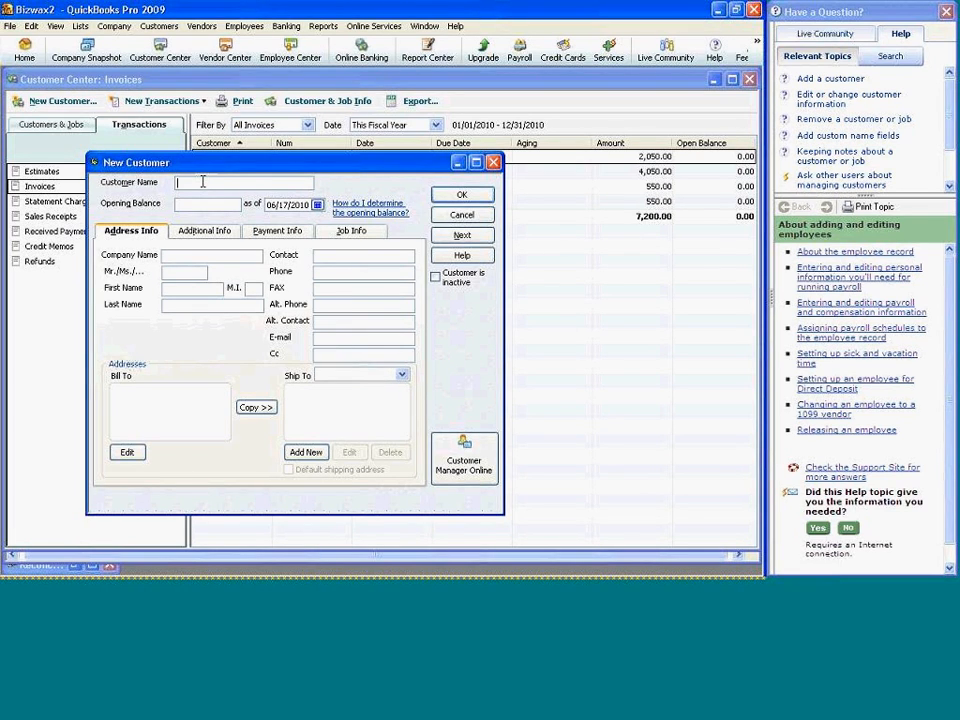
pyautogui.write('Dr Hoffman')
pyautogui.click(201, 203)
pyautogui.write('0')
# Leave the opening balance date unchanged and begin entering the company name.
pyautogui.click(317, 205)
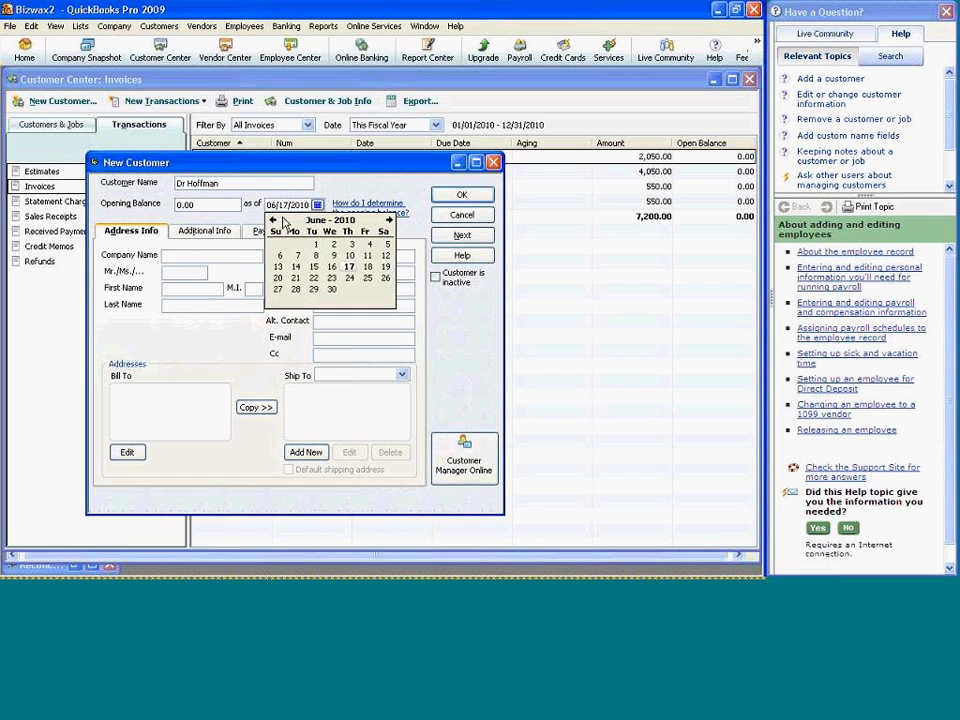
pyautogui.click(275, 221)
pyautogui.click(275, 221)
pyautogui.click(275, 221)
pyautogui.click(275, 221)
pyautogui.click(275, 221)
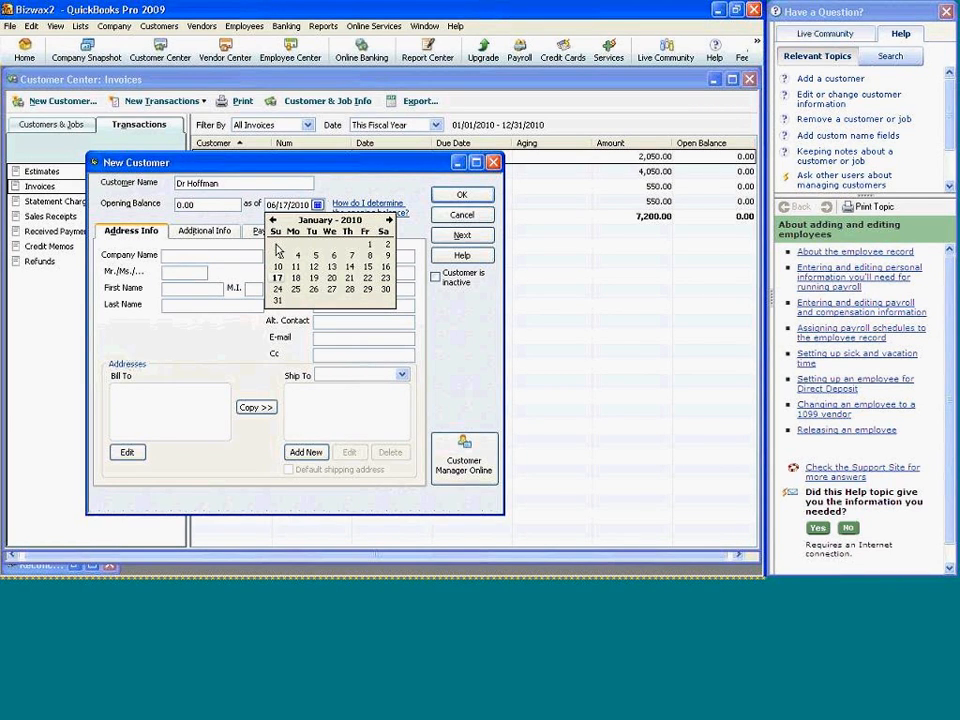
pyautogui.click(259, 258)
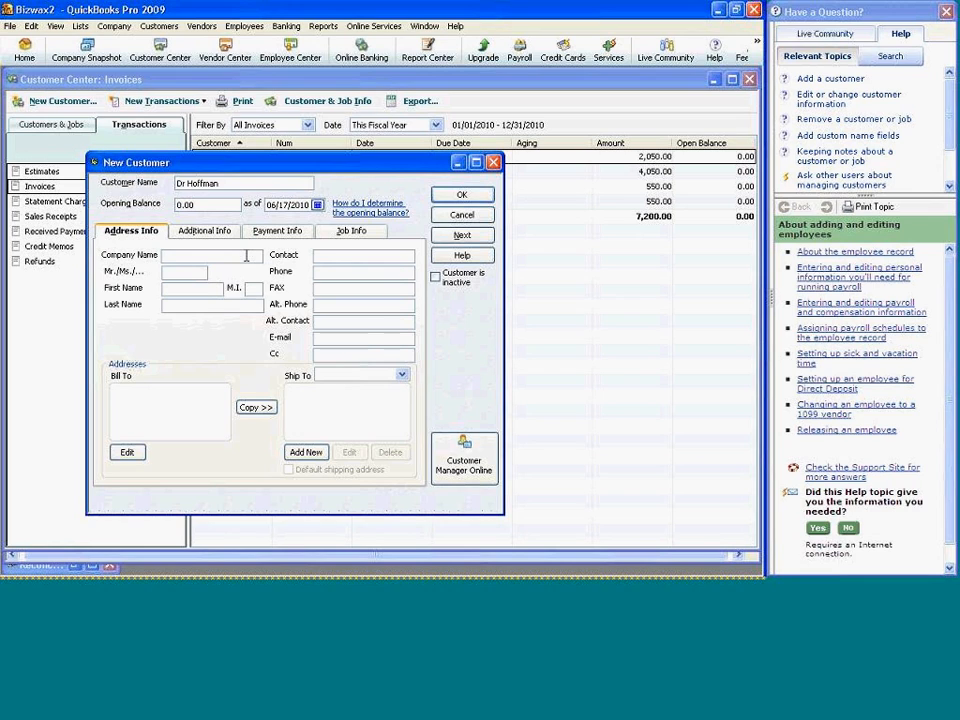
pyautogui.write('Hoffman Md')
# Correct the company name to the medical practice; enter title Dr with the doctor's first and last names.
pyautogui.press('BackSpace')
pyautogui.write('edical')
pyautogui.click(203, 272)
pyautogui.write('Dr')
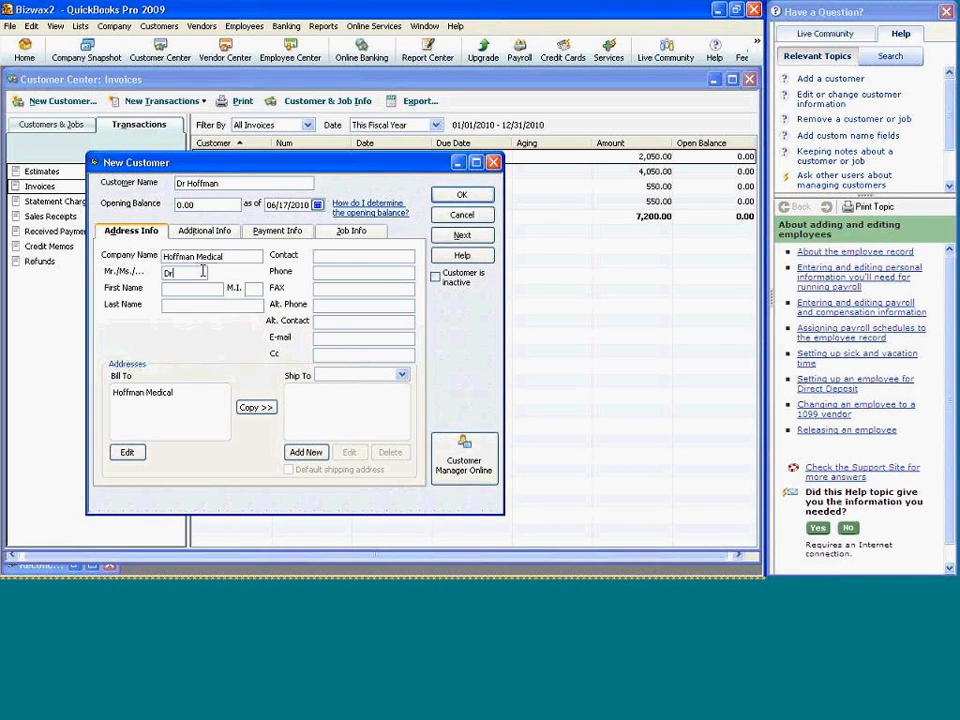
pyautogui.click(197, 288)
pyautogui.write('Ano')
pyautogui.press('BackSpace')
pyautogui.write('thony')
pyautogui.click(195, 305)
pyautogui.write('Hoffman')
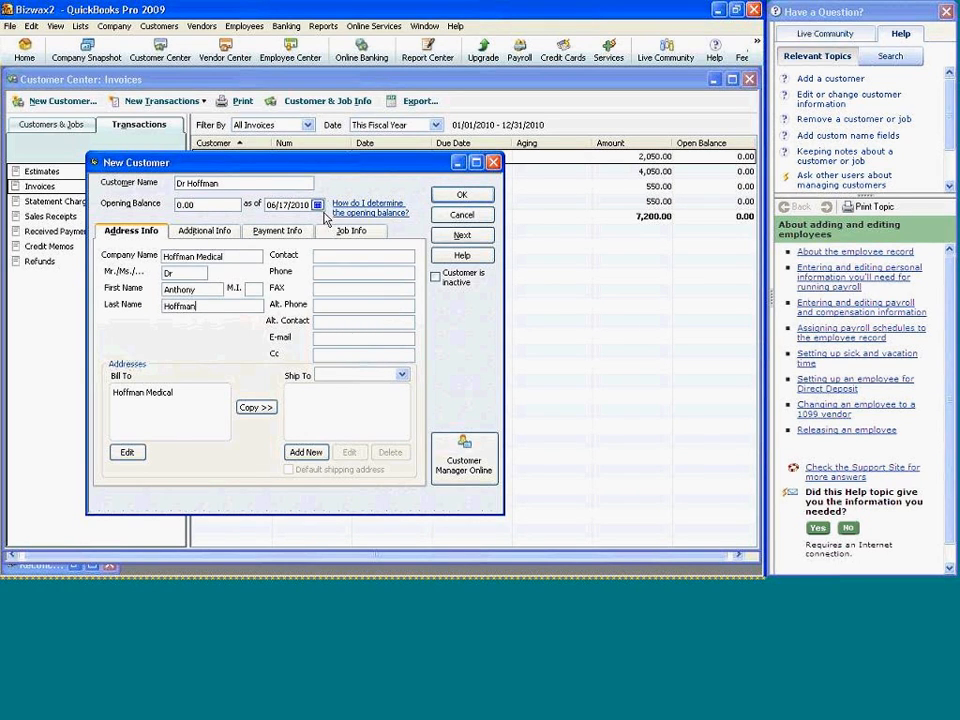
# Check the Payment Info and Job Info tabs, then save the new customer.
pyautogui.click(302, 234)
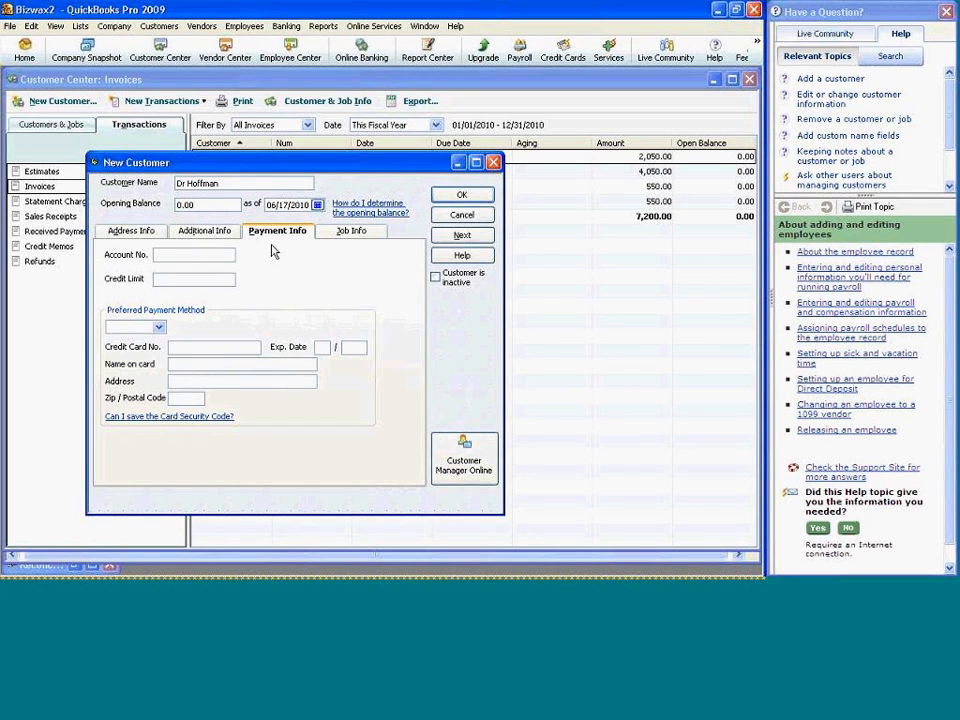
pyautogui.click(350, 231)
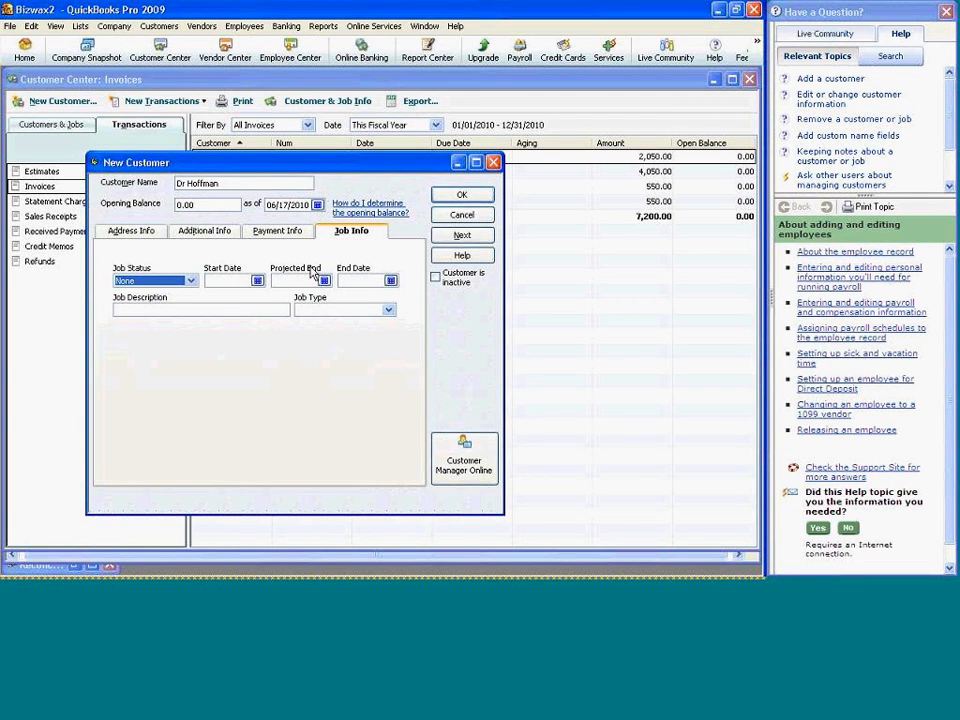
pyautogui.click(456, 196)
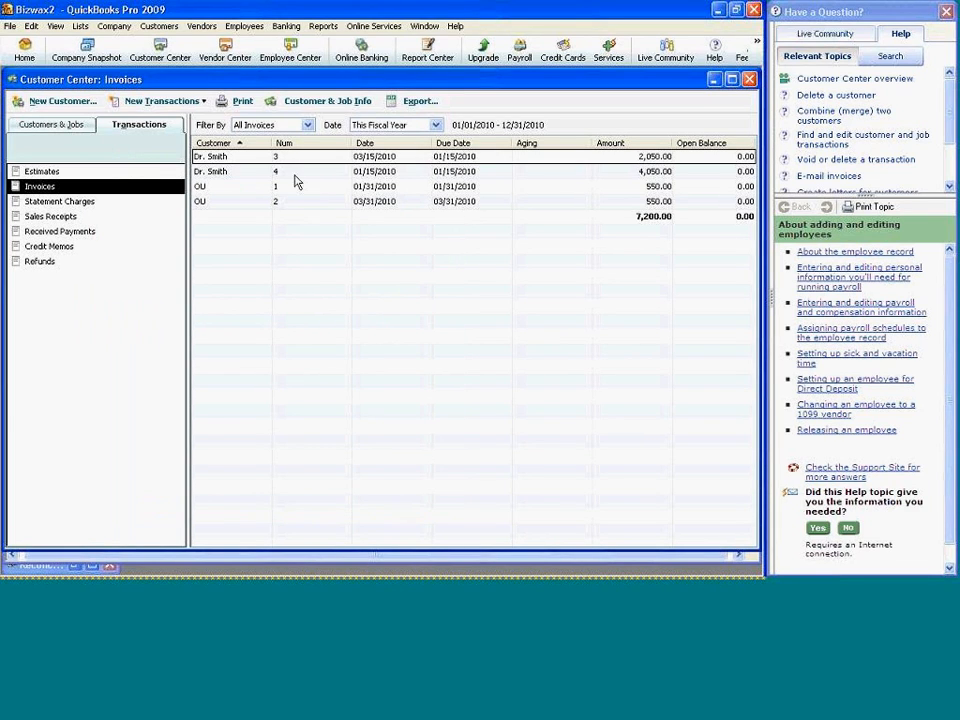
pyautogui.click(135, 103)
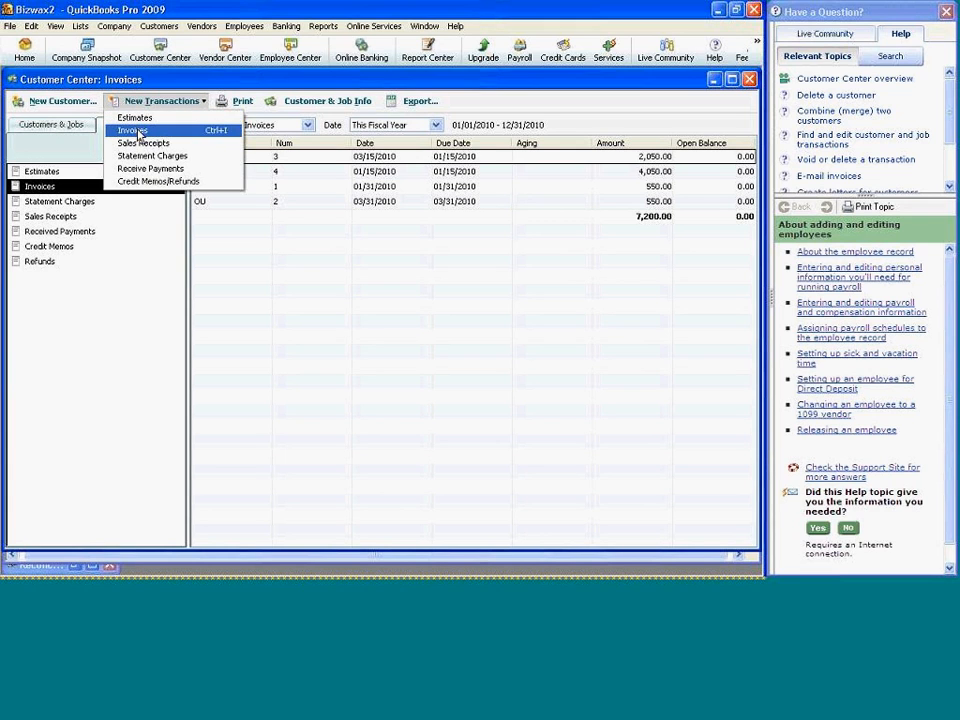
# Start an invoice for the new doctor customer billing Computer Service.
pyautogui.click(139, 132)
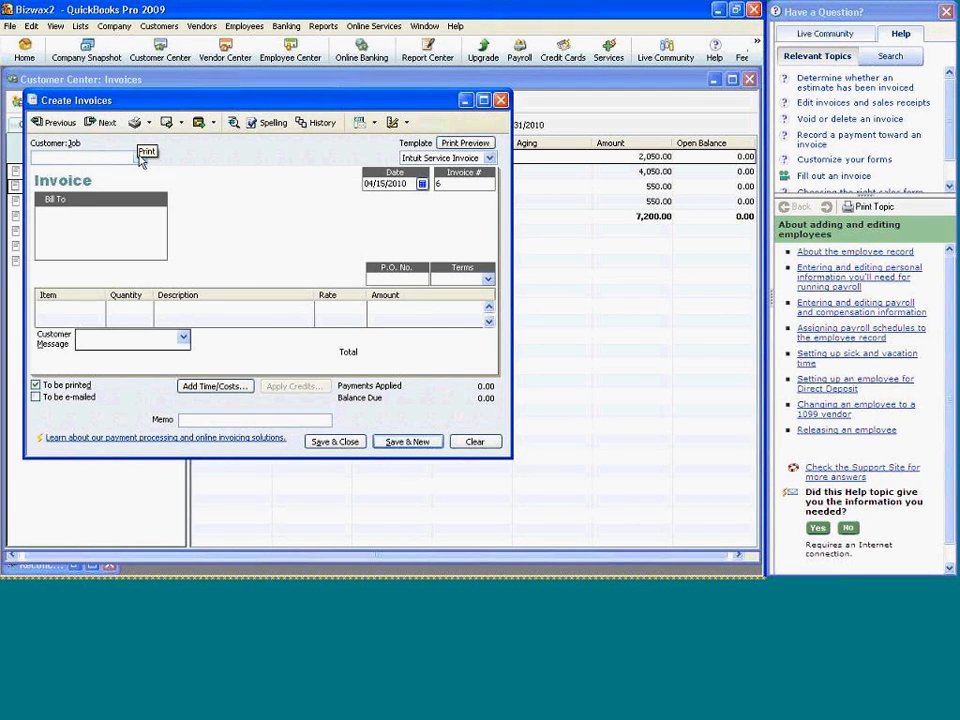
pyautogui.click(140, 158)
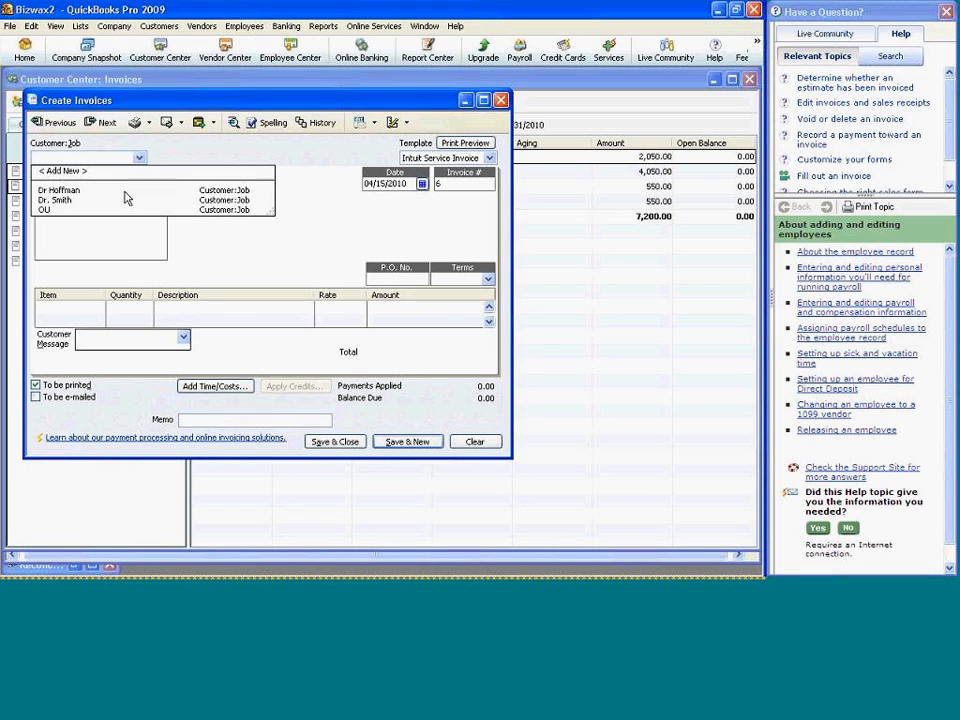
pyautogui.click(125, 190)
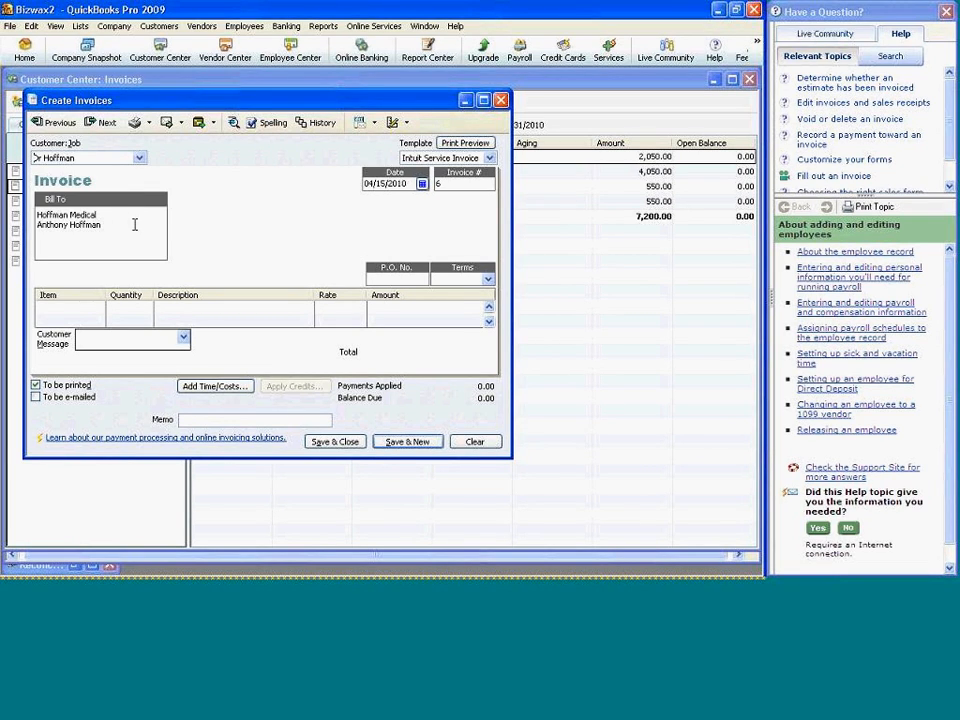
pyautogui.click(100, 307)
pyautogui.click(99, 307)
pyautogui.click(101, 332)
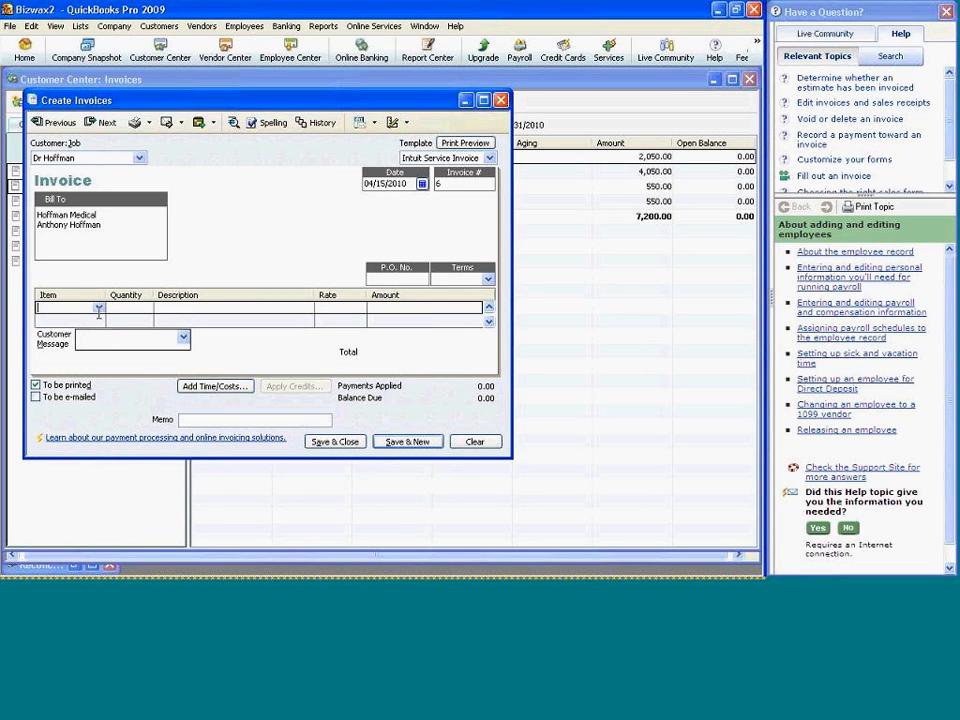
pyautogui.click(99, 307)
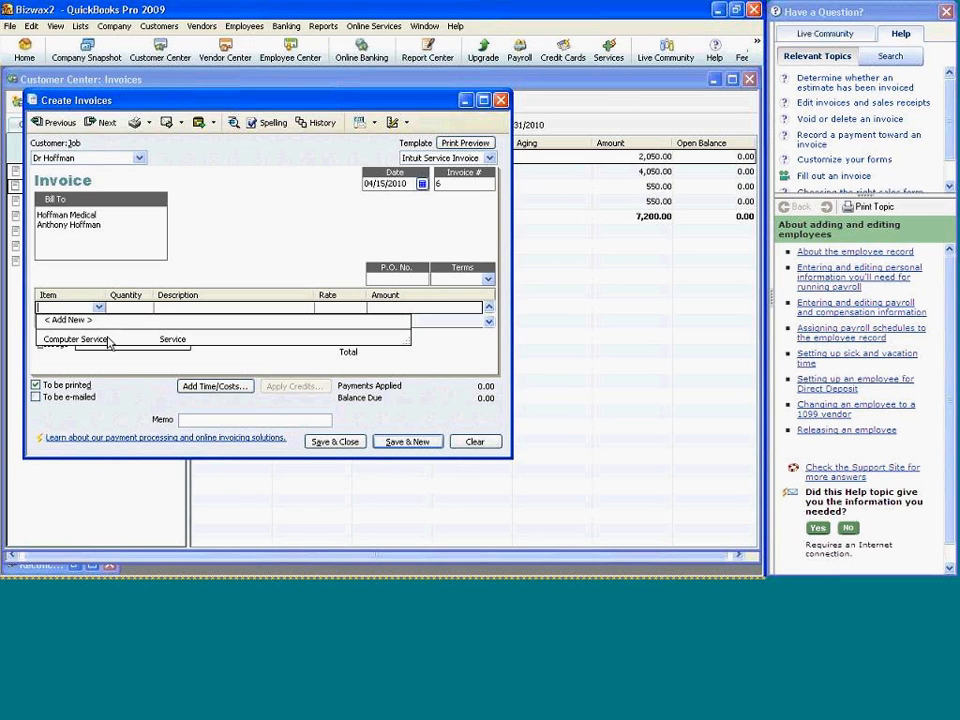
pyautogui.click(108, 340)
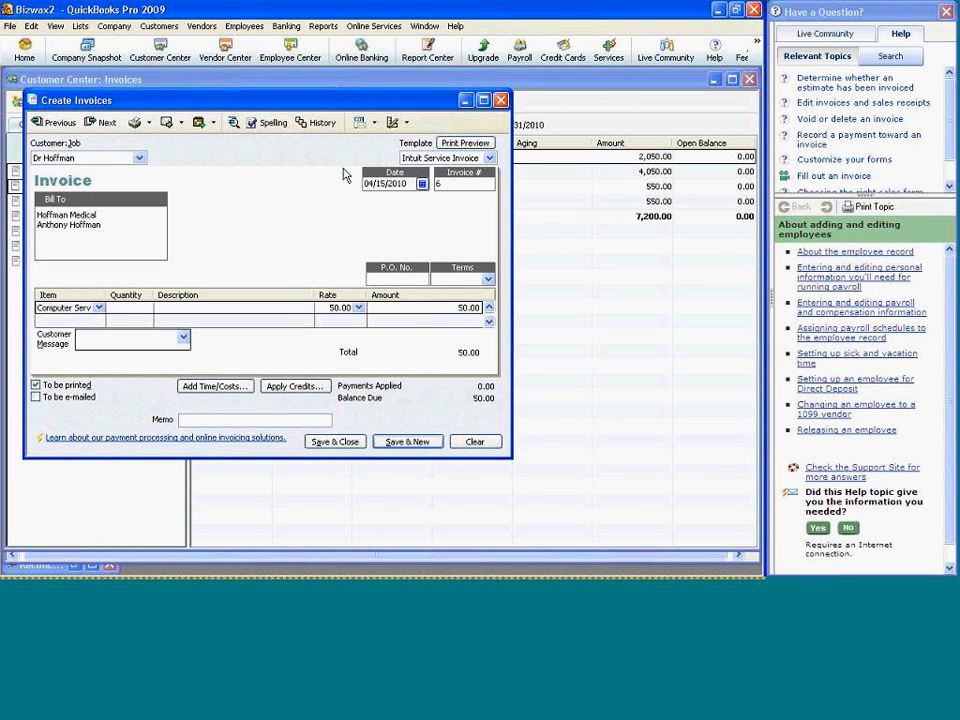
# Date the invoice 05/19/2010, set the amount to 6,550.00, and save it.
pyautogui.click(422, 184)
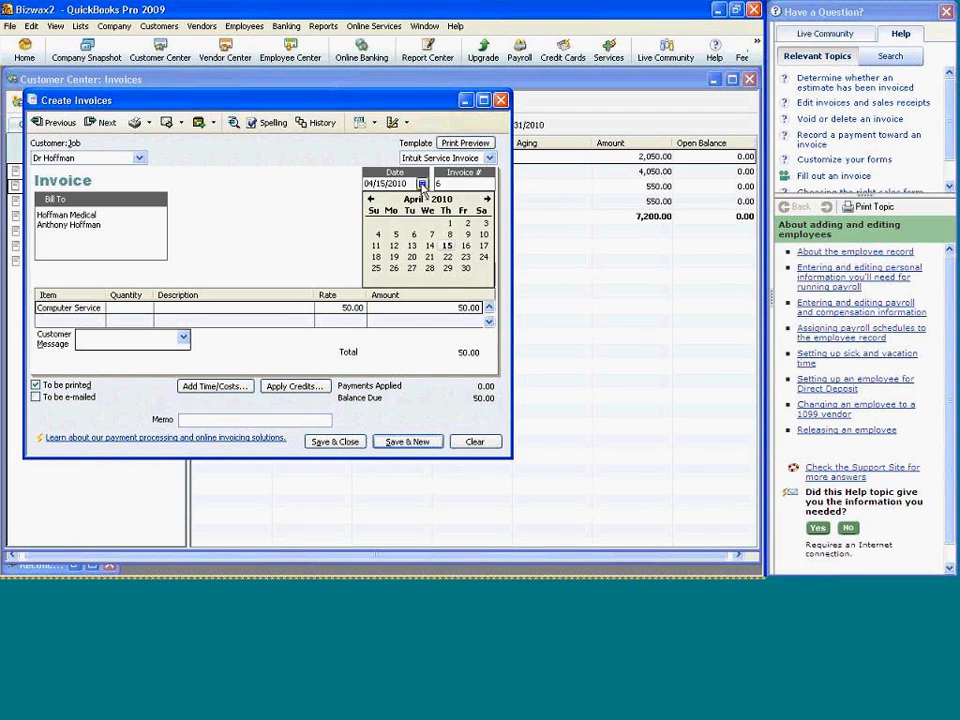
pyautogui.click(487, 200)
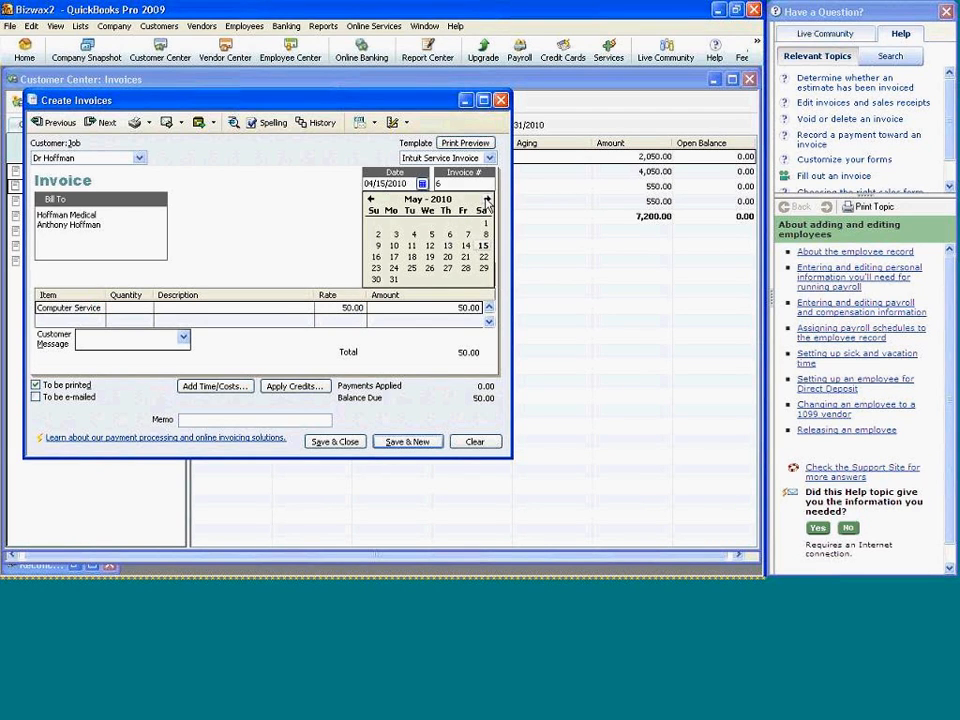
pyautogui.click(430, 258)
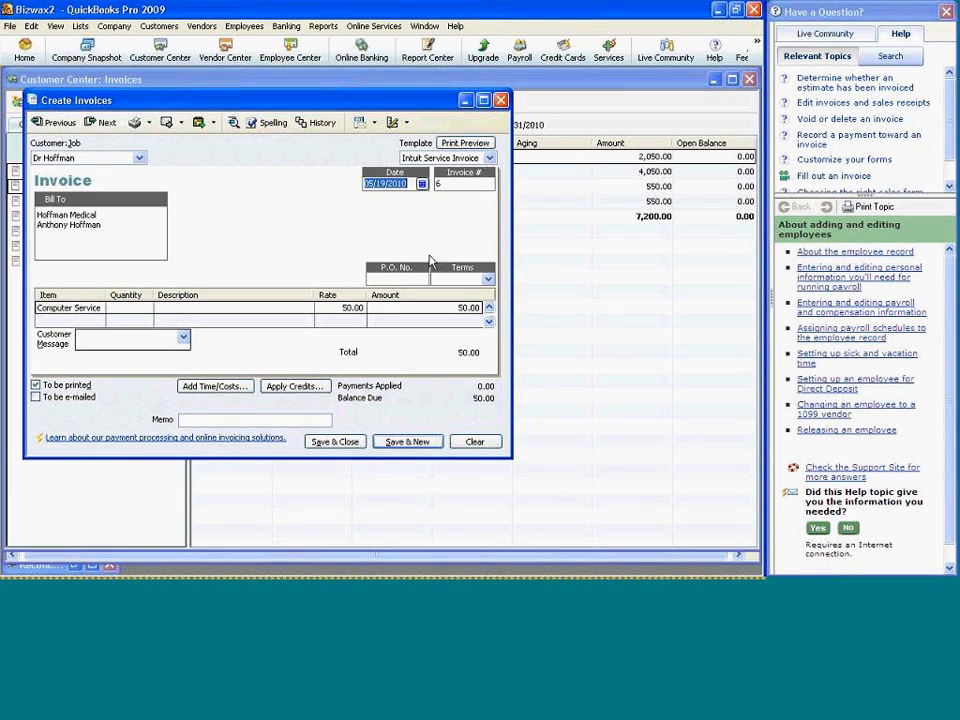
pyautogui.click(450, 310)
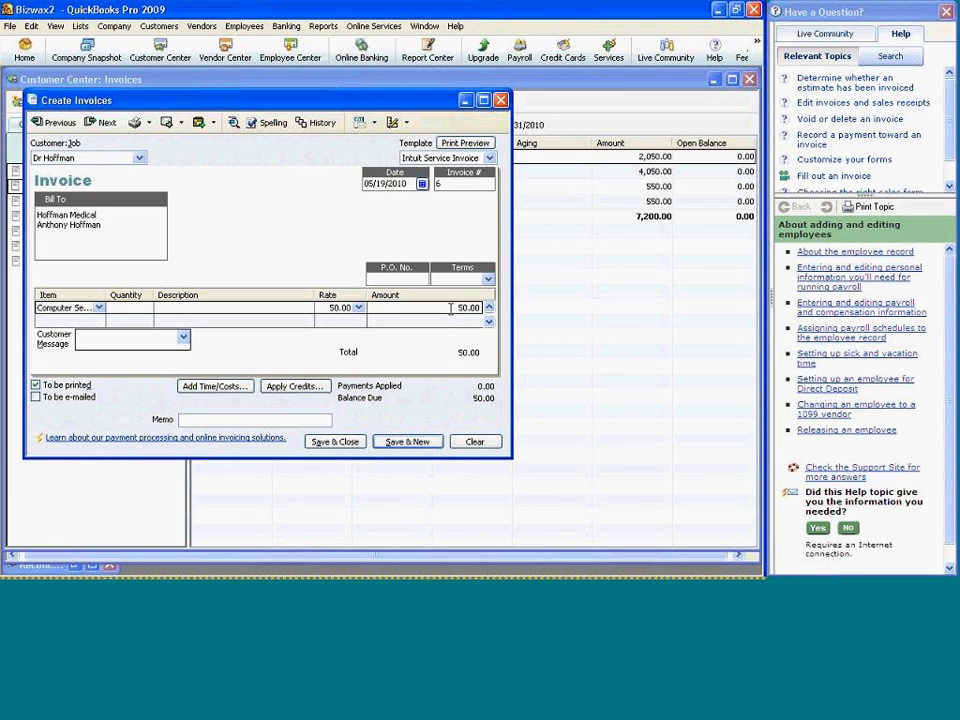
pyautogui.write('65')
pyautogui.click(340, 442)
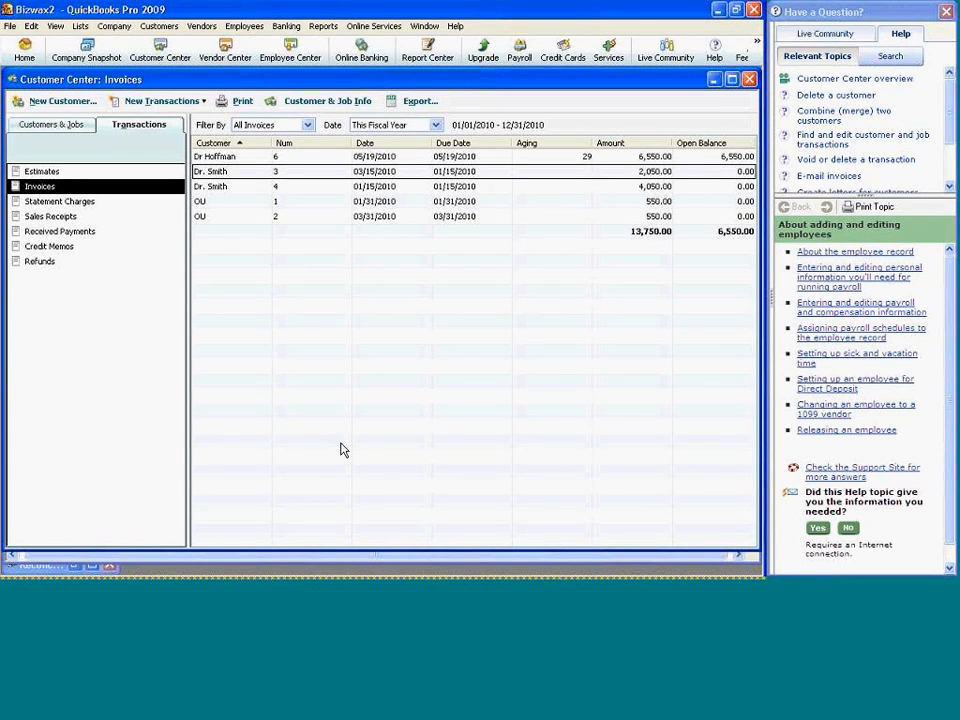
# From the Report Center, review and close Profit & Loss Detail and Profit & Loss by Job.
pyautogui.click(436, 62)
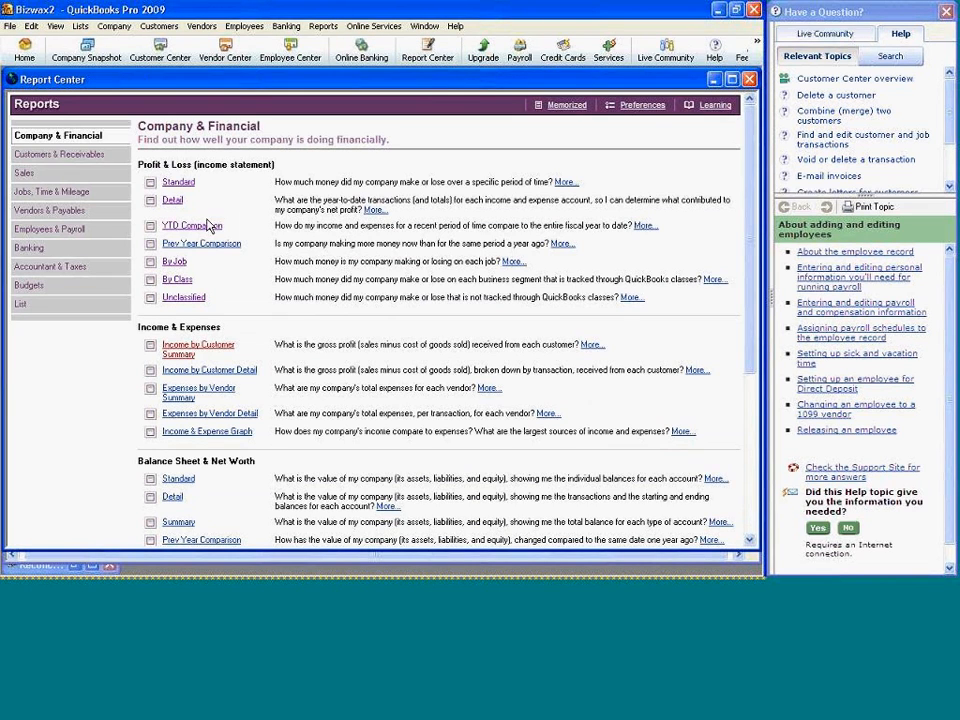
pyautogui.click(174, 200)
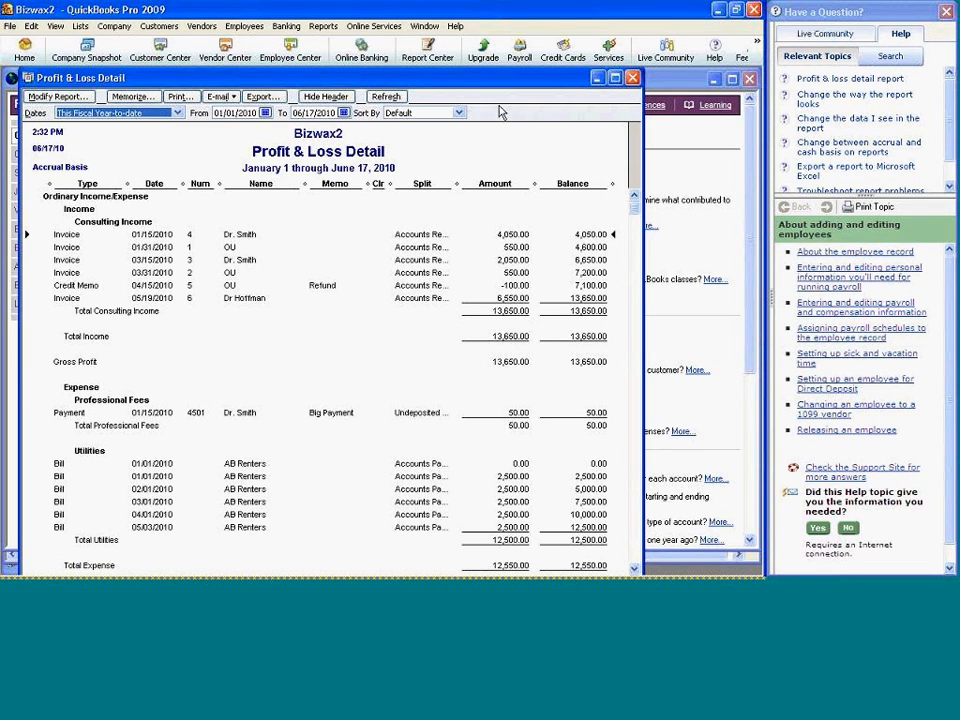
pyautogui.click(633, 79)
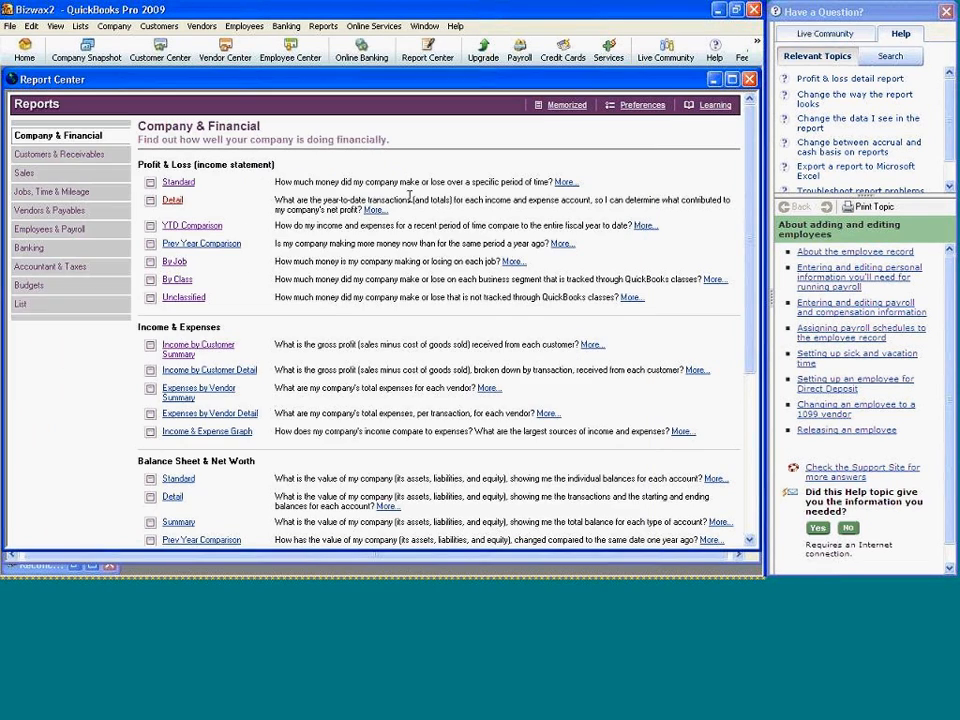
pyautogui.click(176, 262)
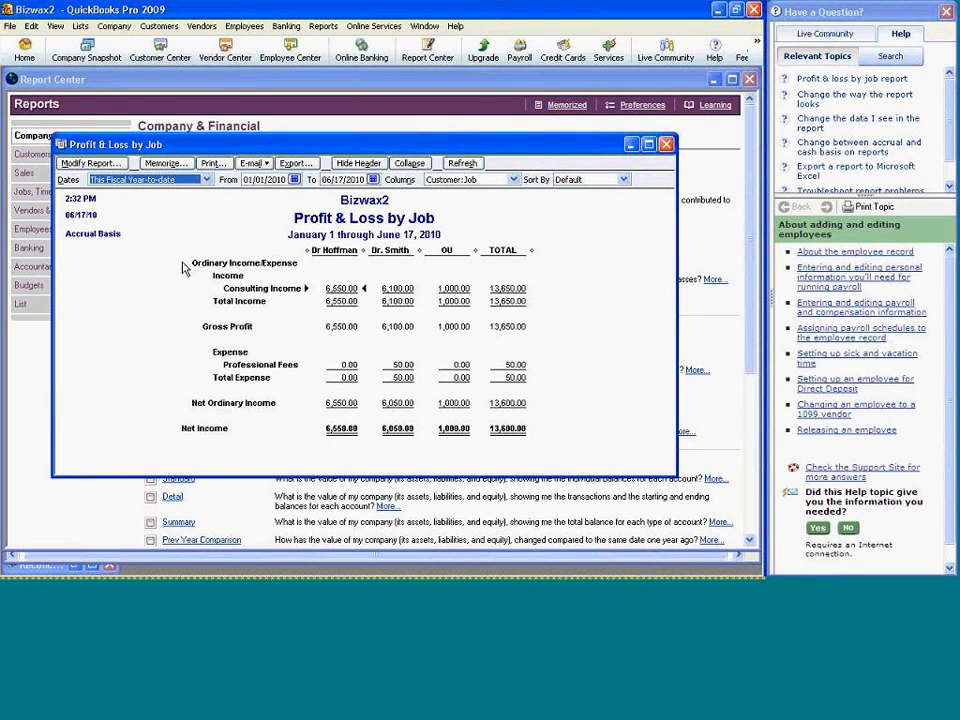
pyautogui.click(666, 145)
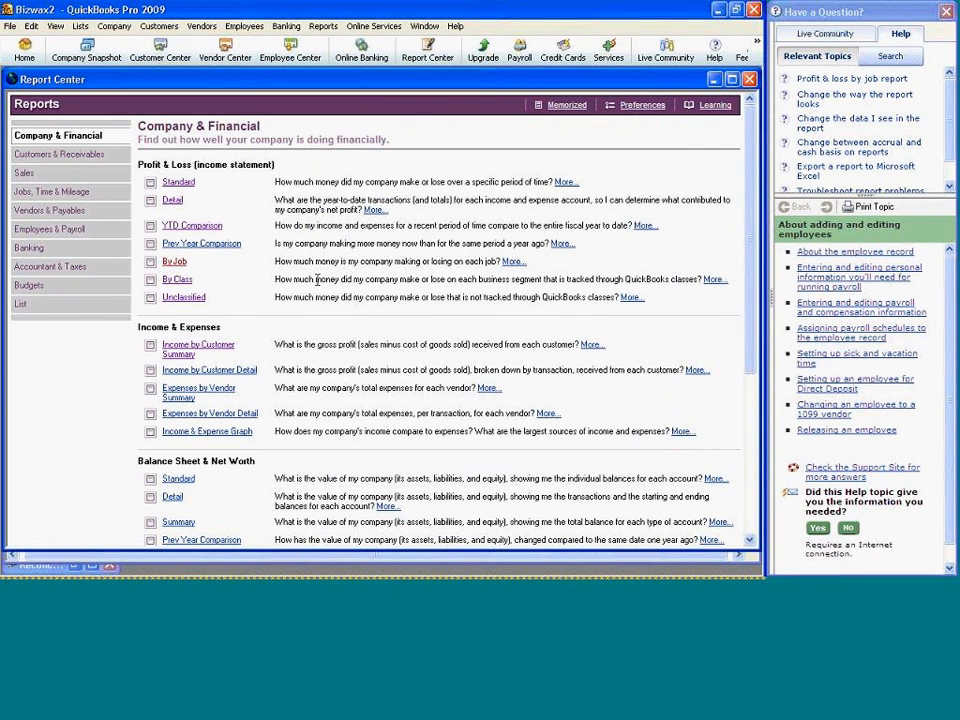
pyautogui.click(199, 345)
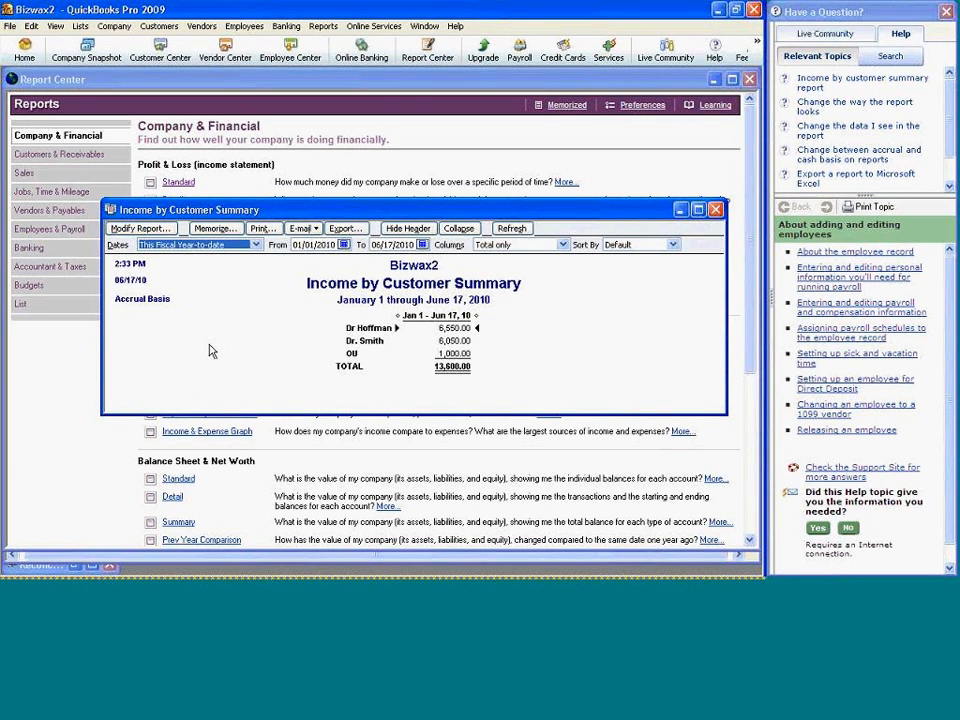
# Close Income by Customer Summary, then review and close Income by Customer Detail.
pyautogui.click(716, 209)
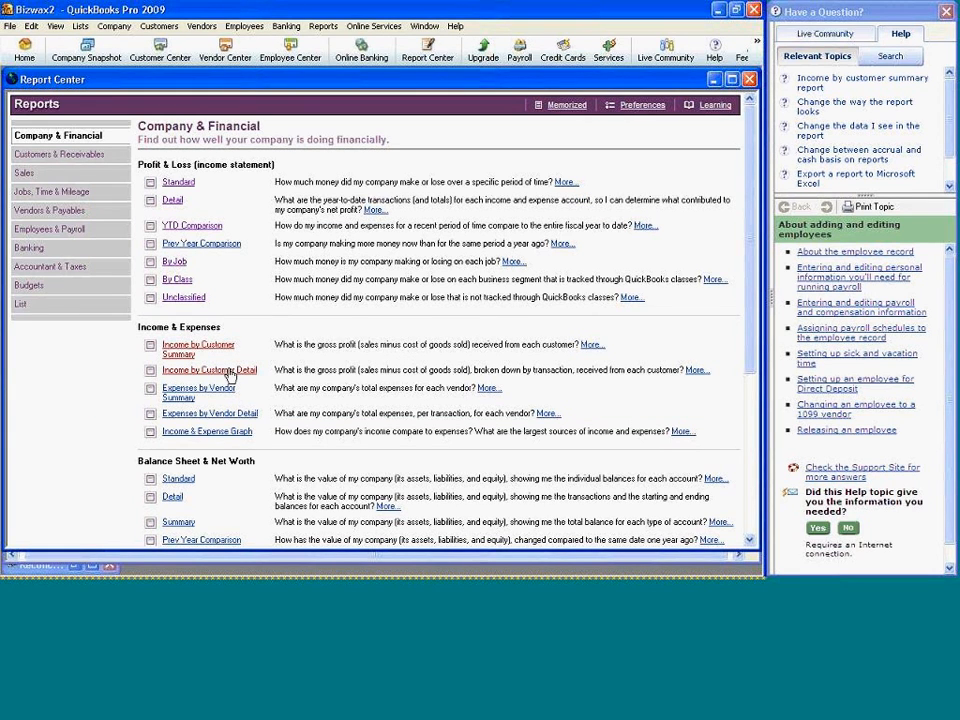
pyautogui.click(231, 372)
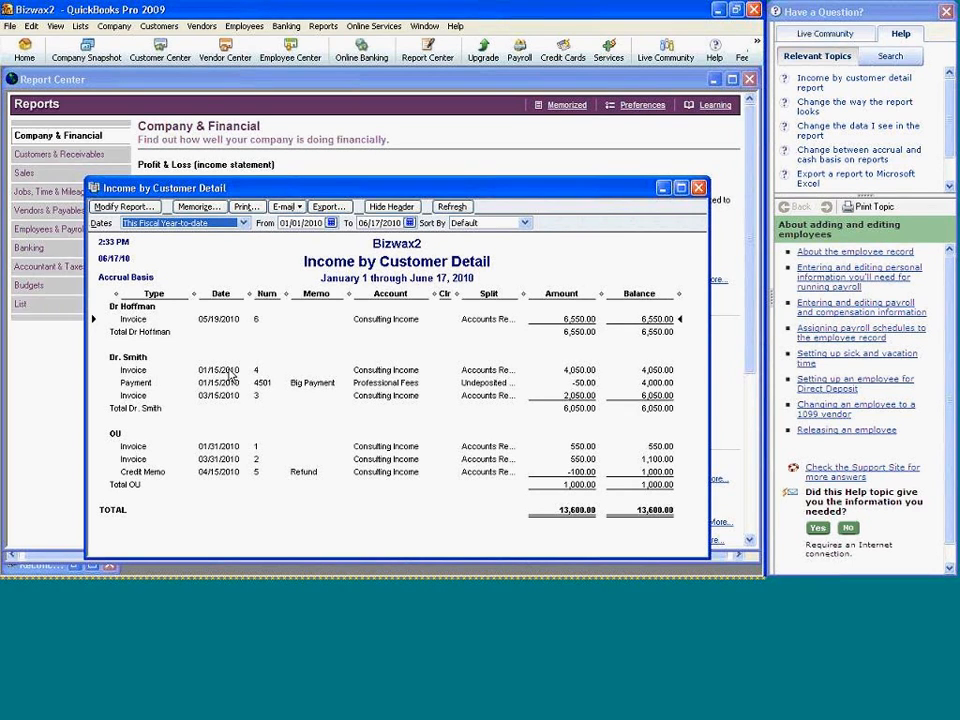
pyautogui.click(698, 188)
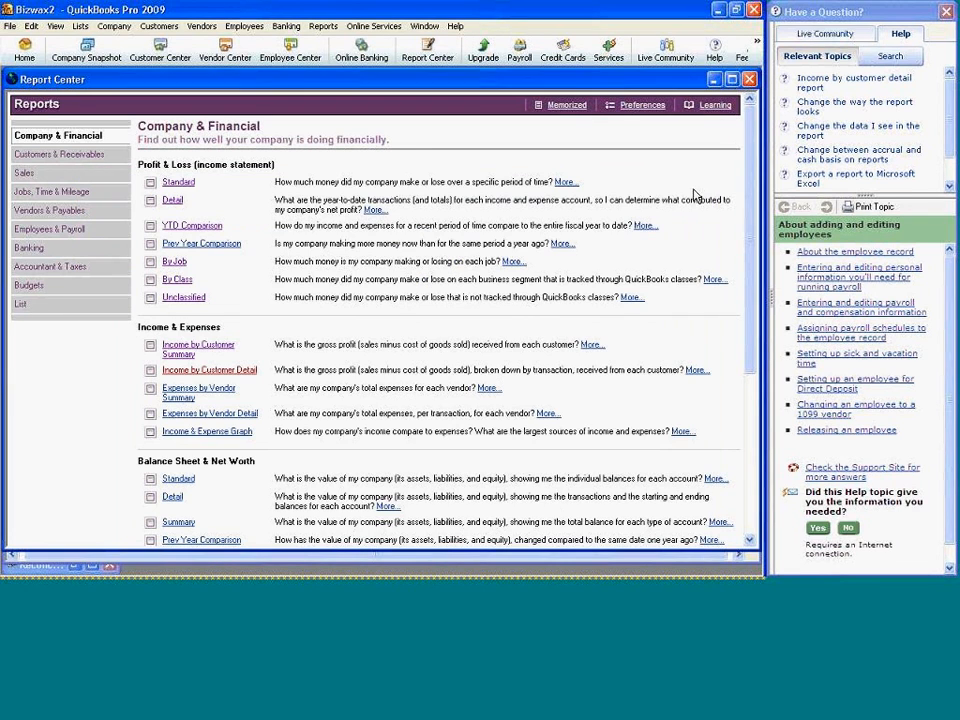
# Review and close the Expenses by Vendor Summary and Detail reports.
pyautogui.click(228, 389)
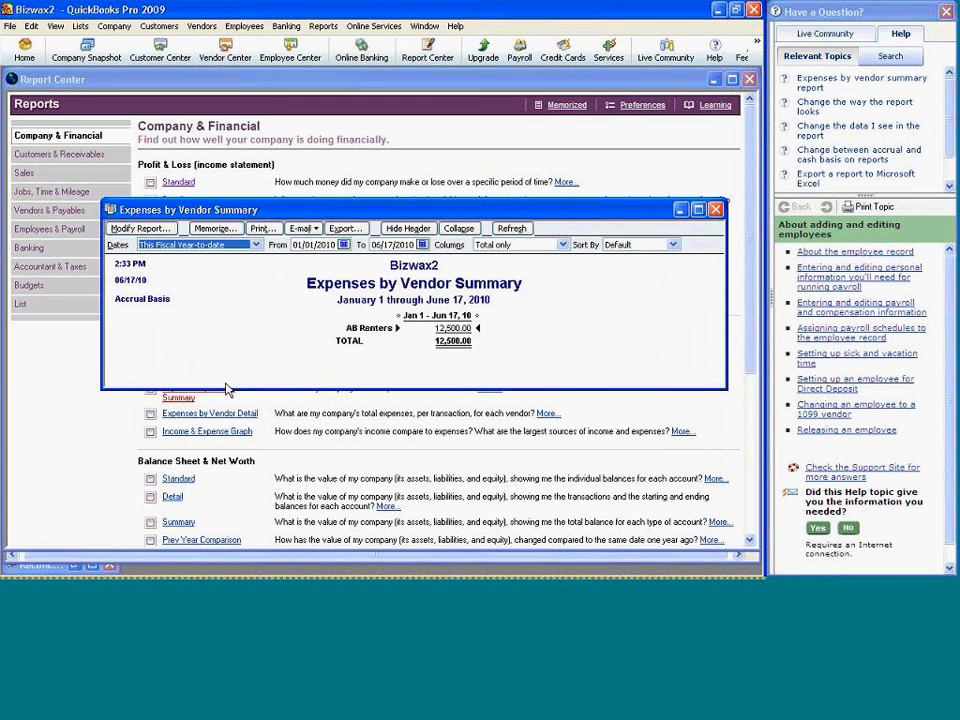
pyautogui.click(715, 209)
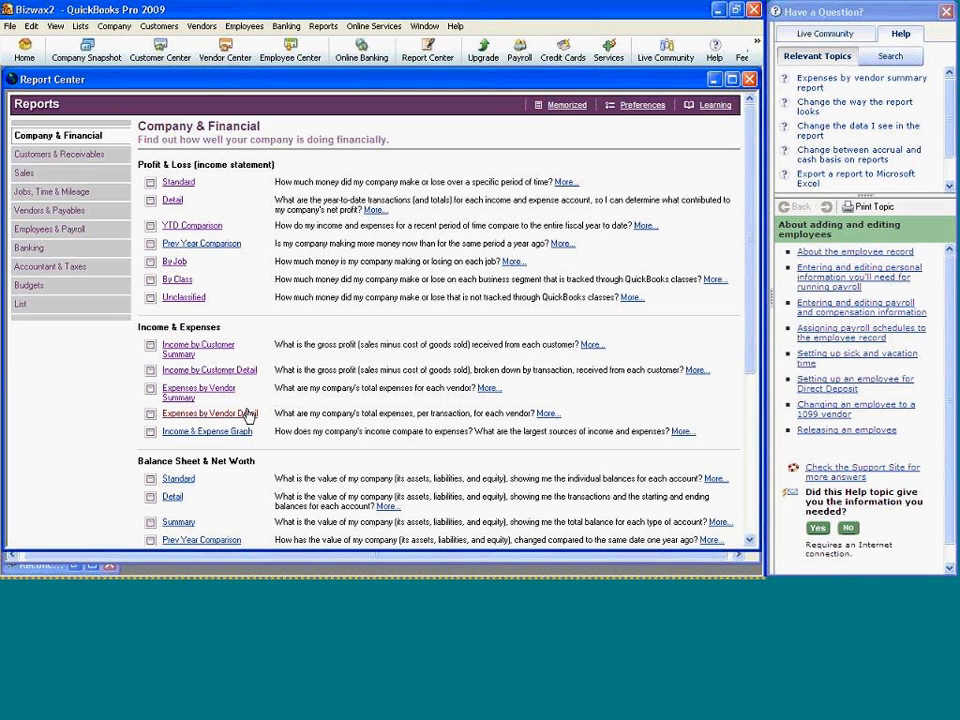
pyautogui.click(247, 414)
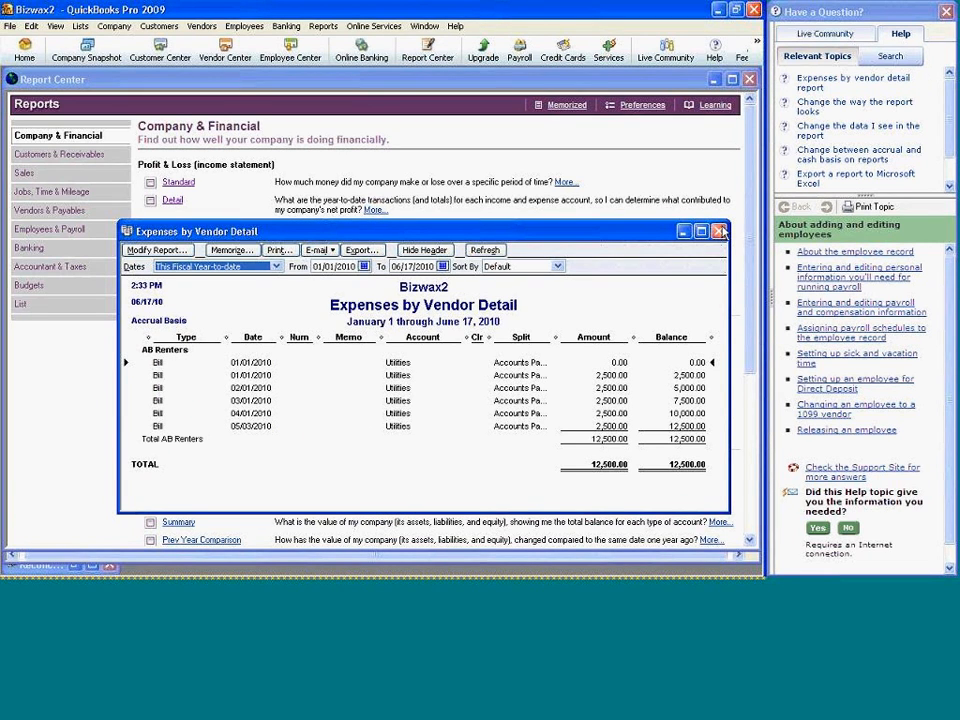
pyautogui.click(720, 231)
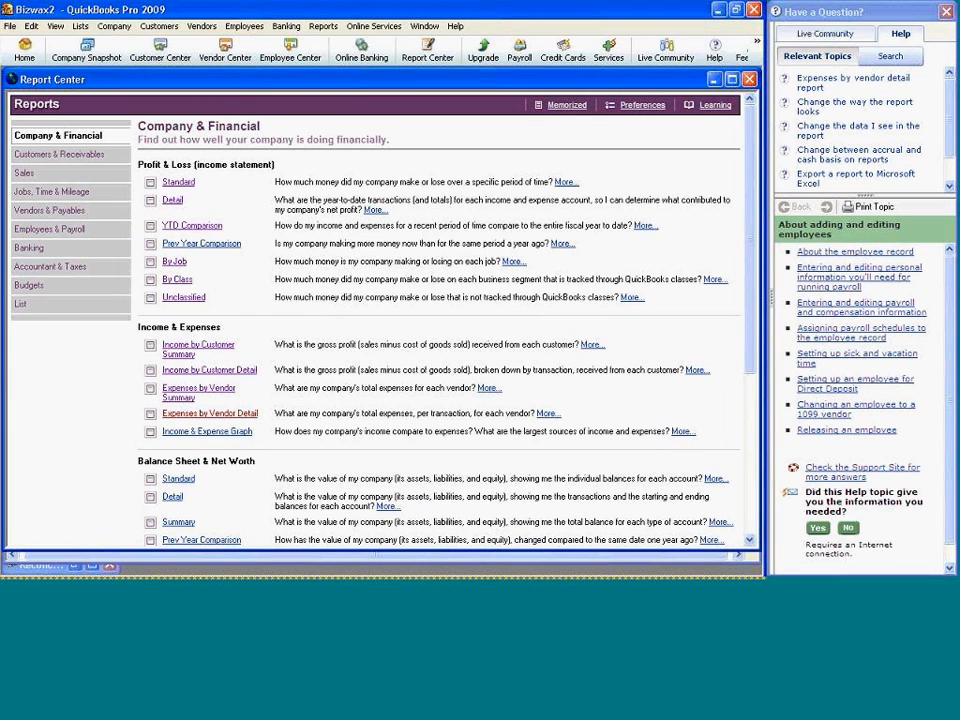
pyautogui.click(240, 437)
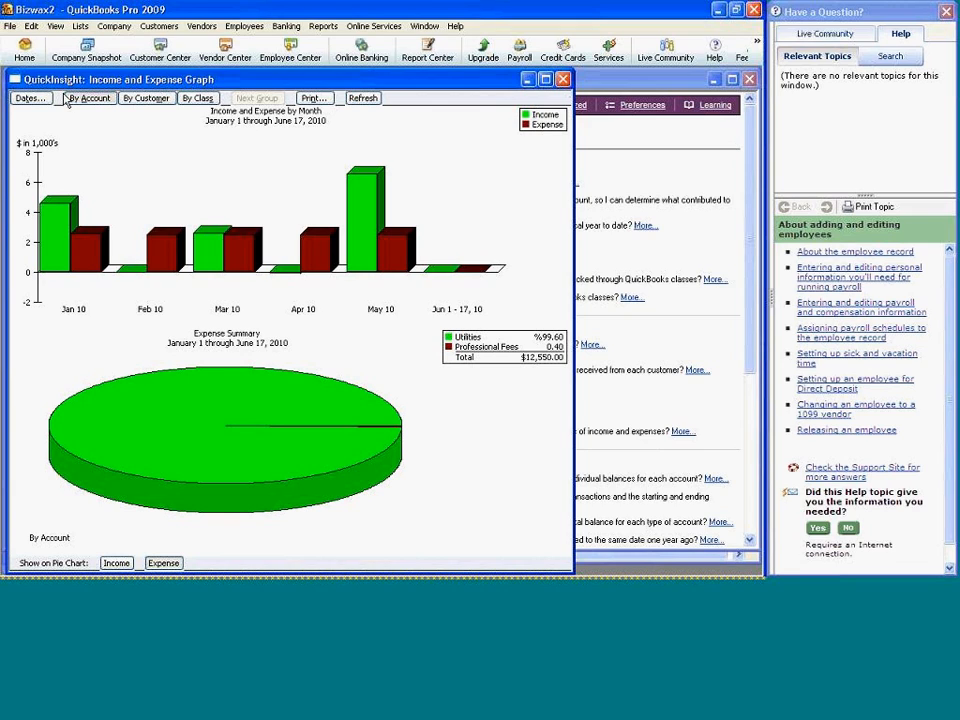
pyautogui.click(563, 80)
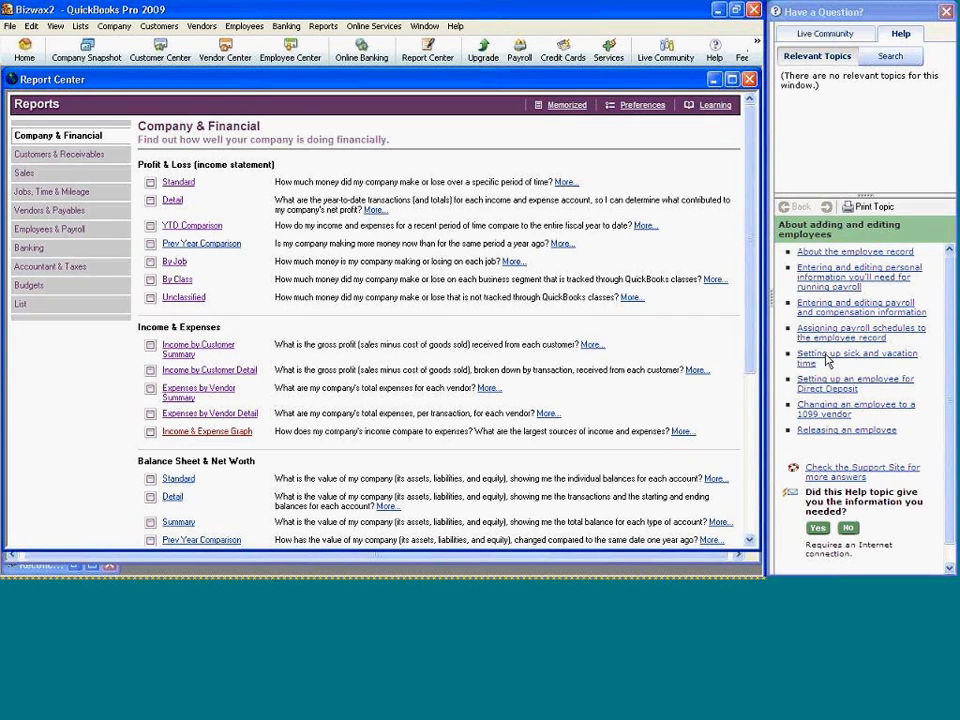
pyautogui.click(757, 481)
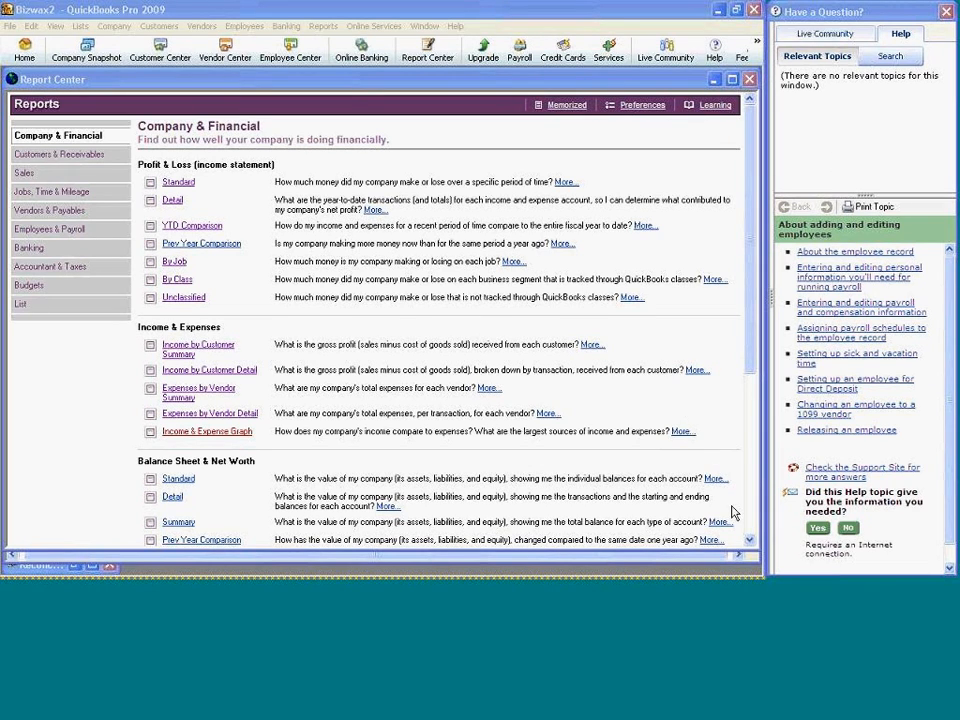
# Open the standard Balance Sheet as of June 17, 2010, totalling 101,100.00.
pyautogui.click(750, 548)
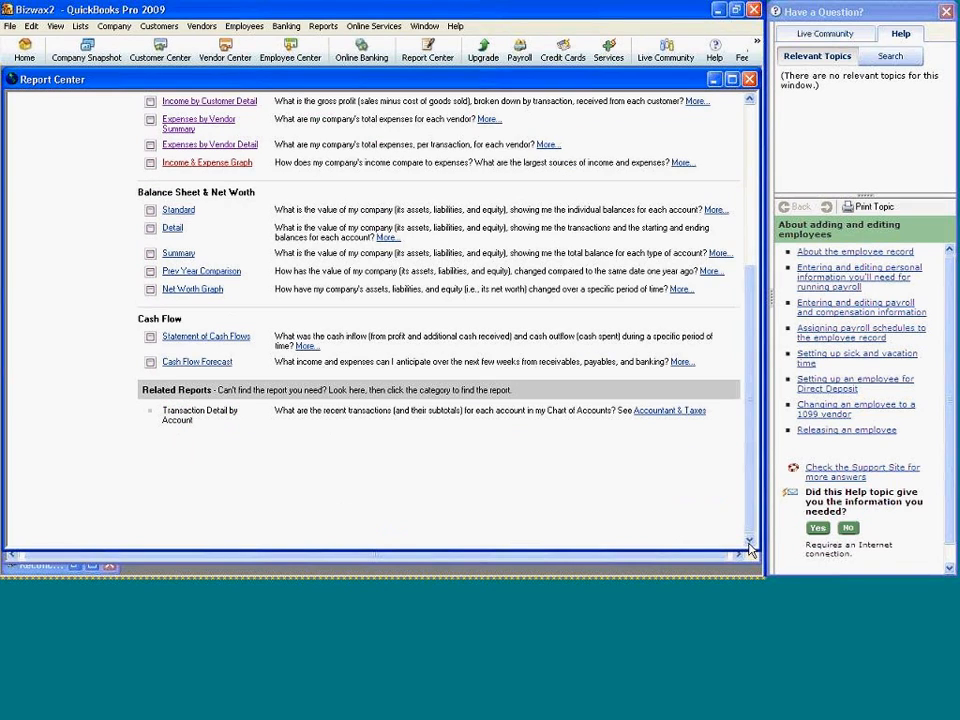
pyautogui.click(180, 211)
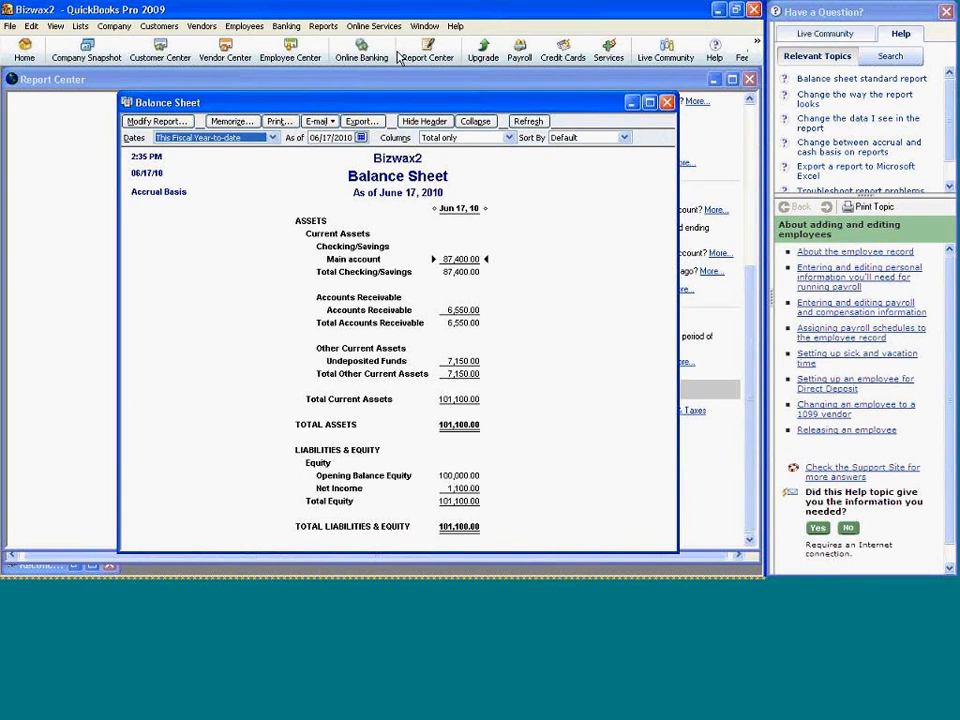
pyautogui.click(287, 27)
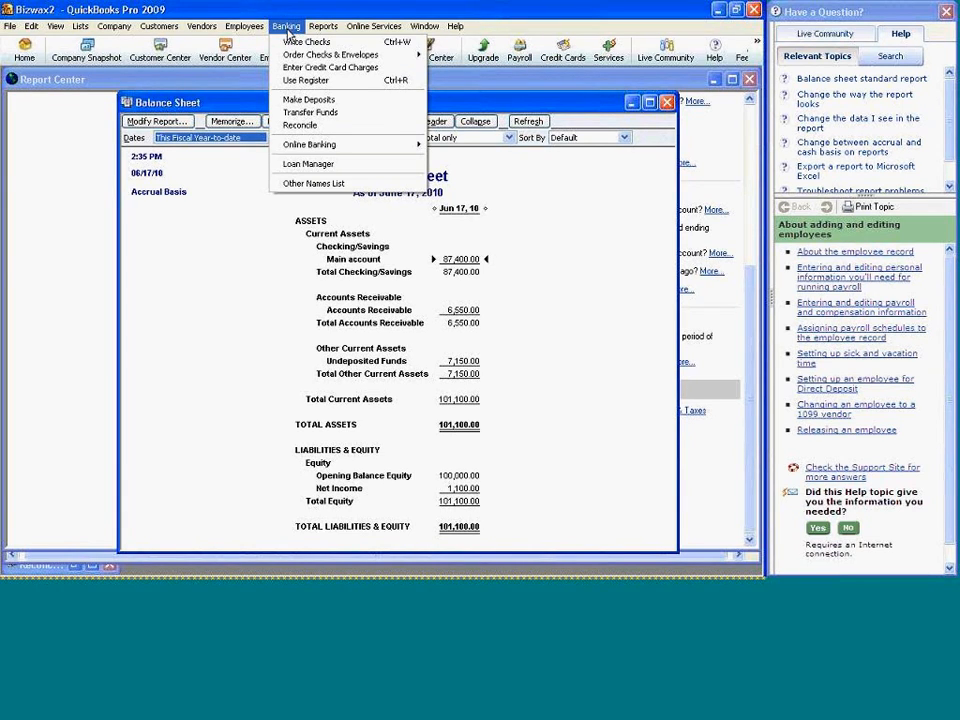
# Select all three received payments, totaling 7,150.00, for a new deposit.
pyautogui.click(337, 102)
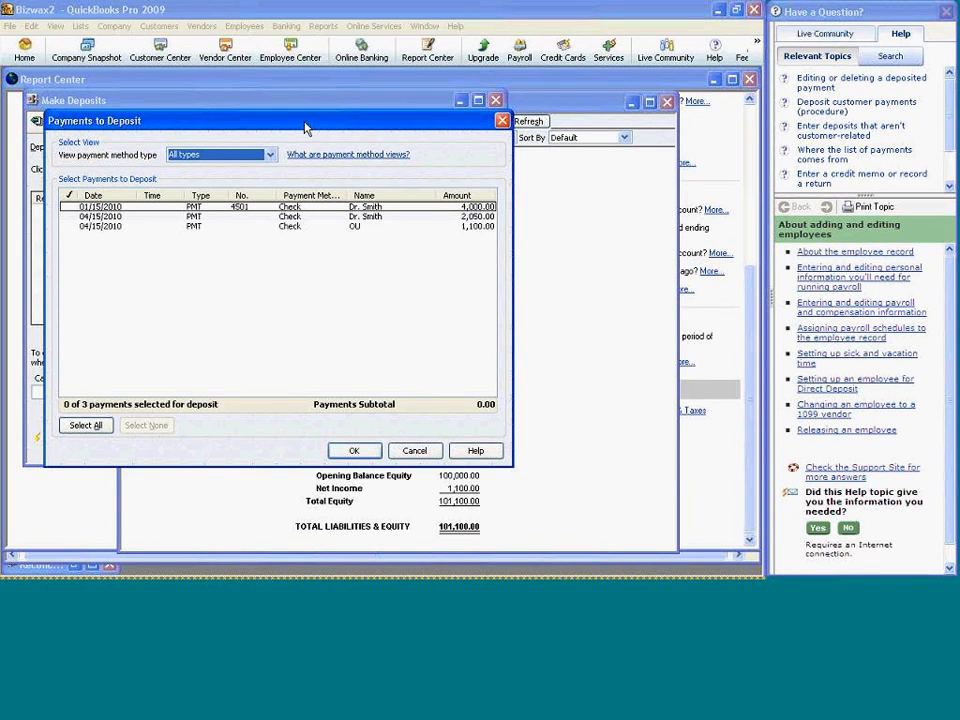
pyautogui.click(68, 207)
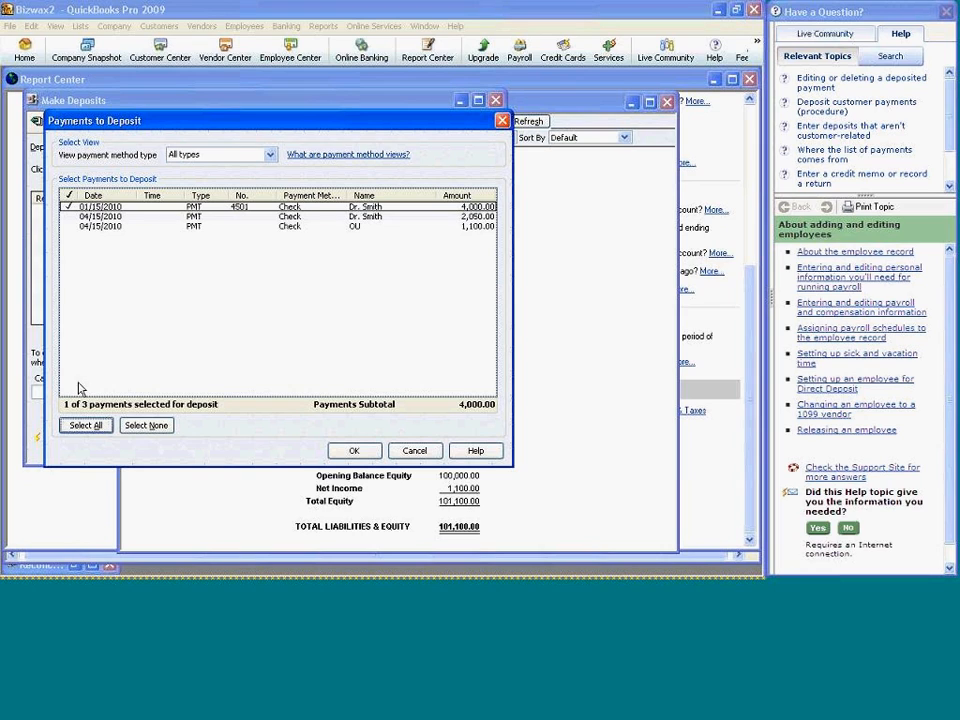
pyautogui.click(90, 425)
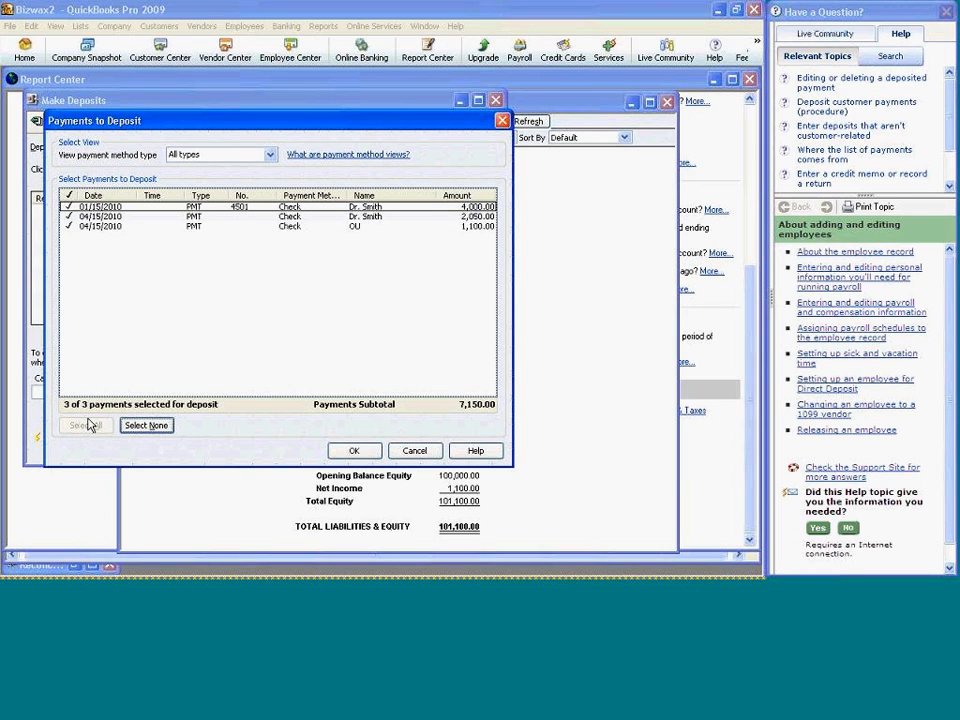
pyautogui.click(353, 452)
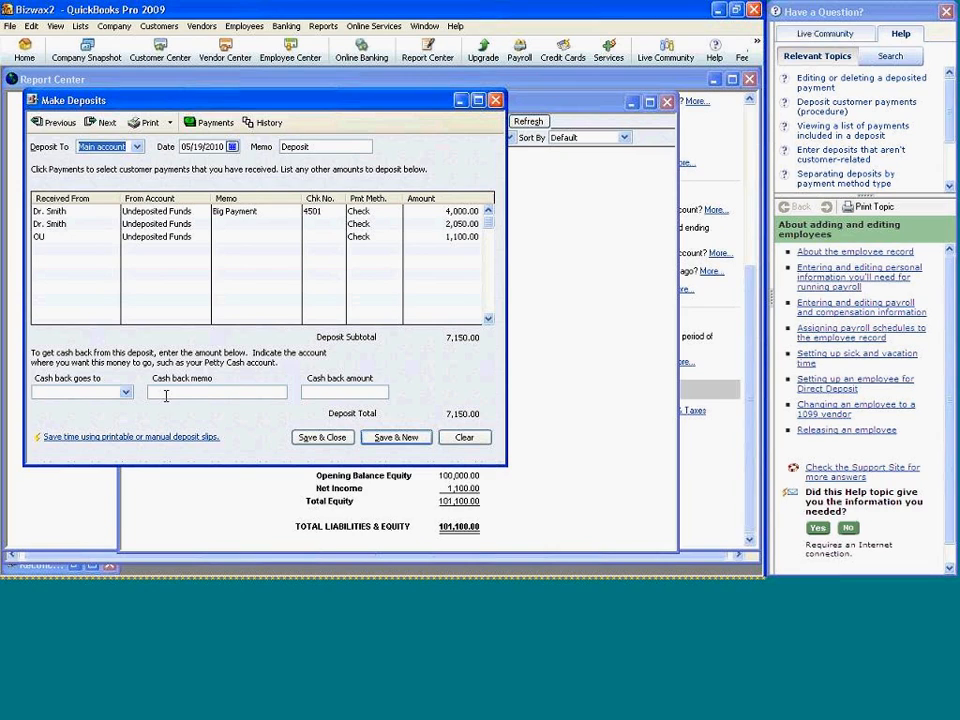
# Set cash back to Opening Balance Equity instead of Main account and save the deposit.
pyautogui.click(127, 393)
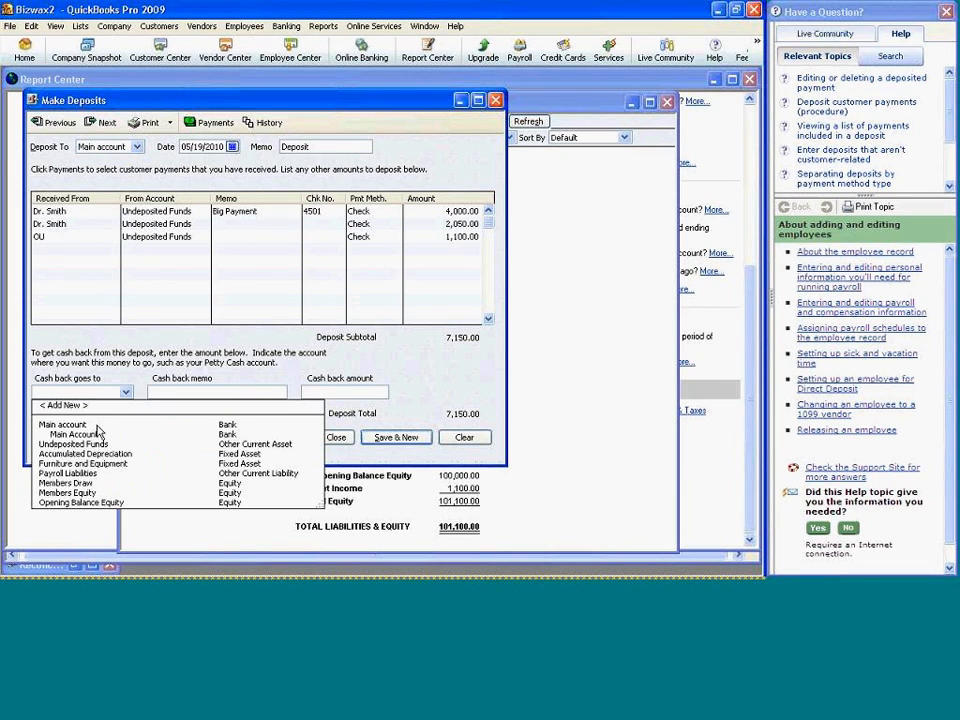
pyautogui.click(97, 425)
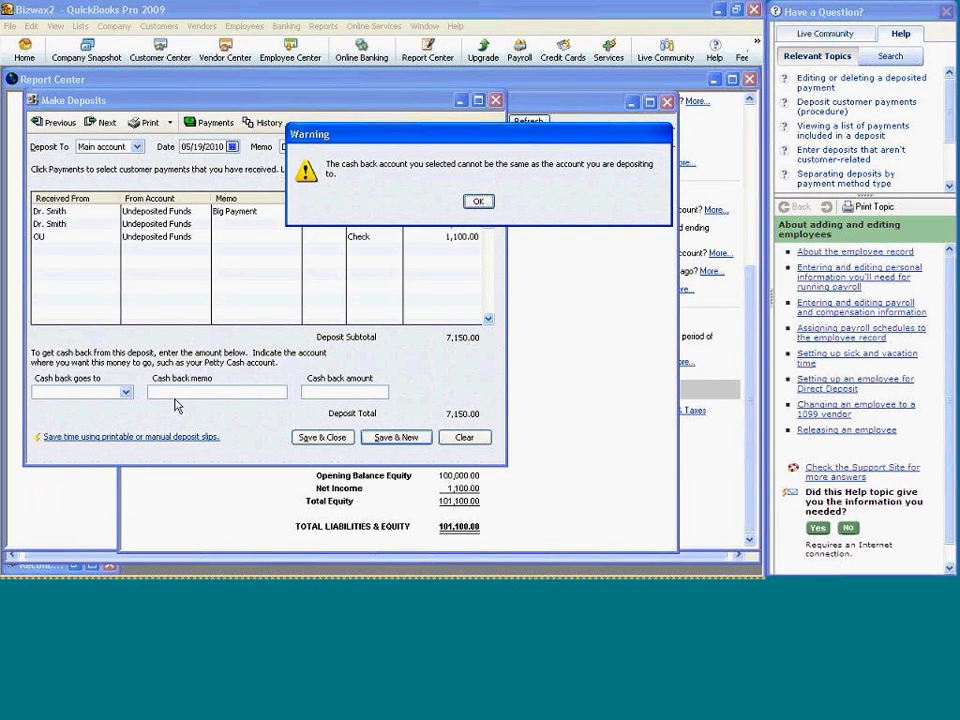
pyautogui.click(480, 201)
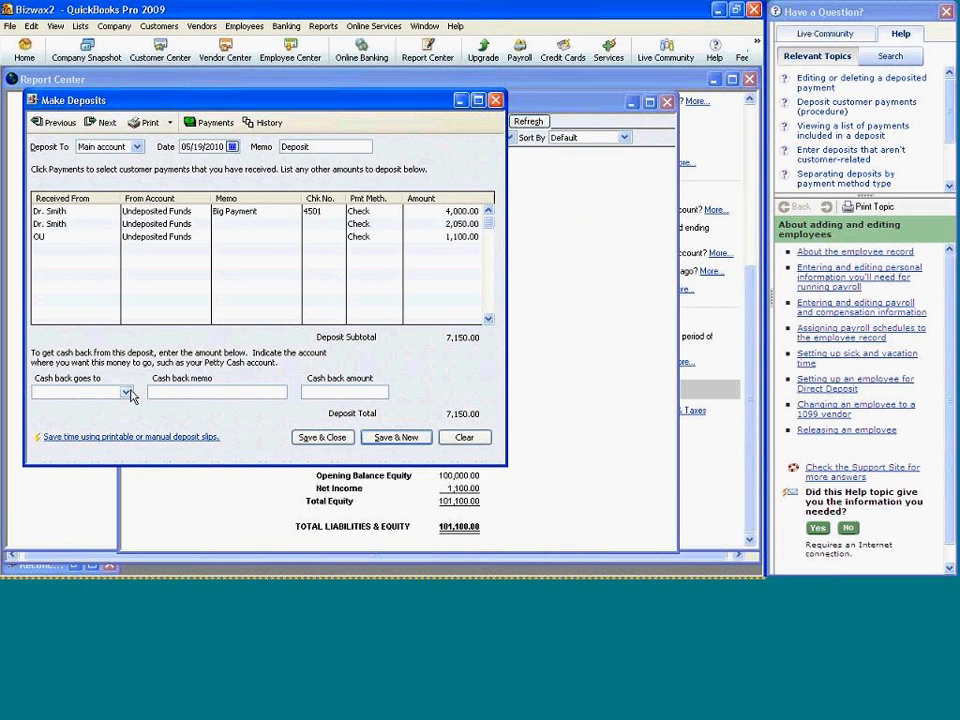
pyautogui.click(127, 393)
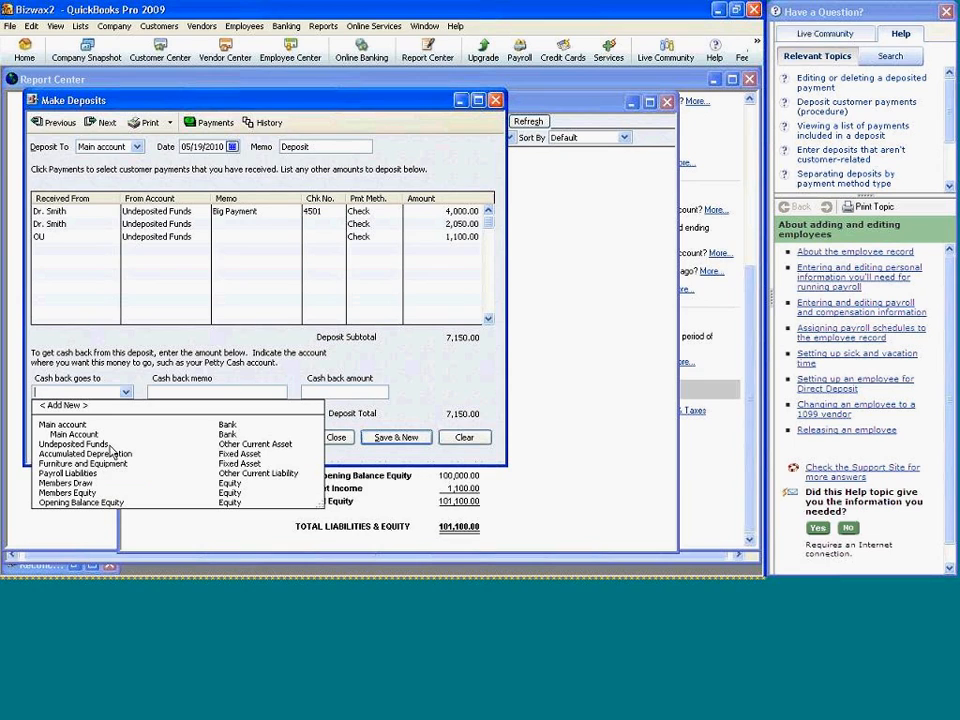
pyautogui.click(85, 502)
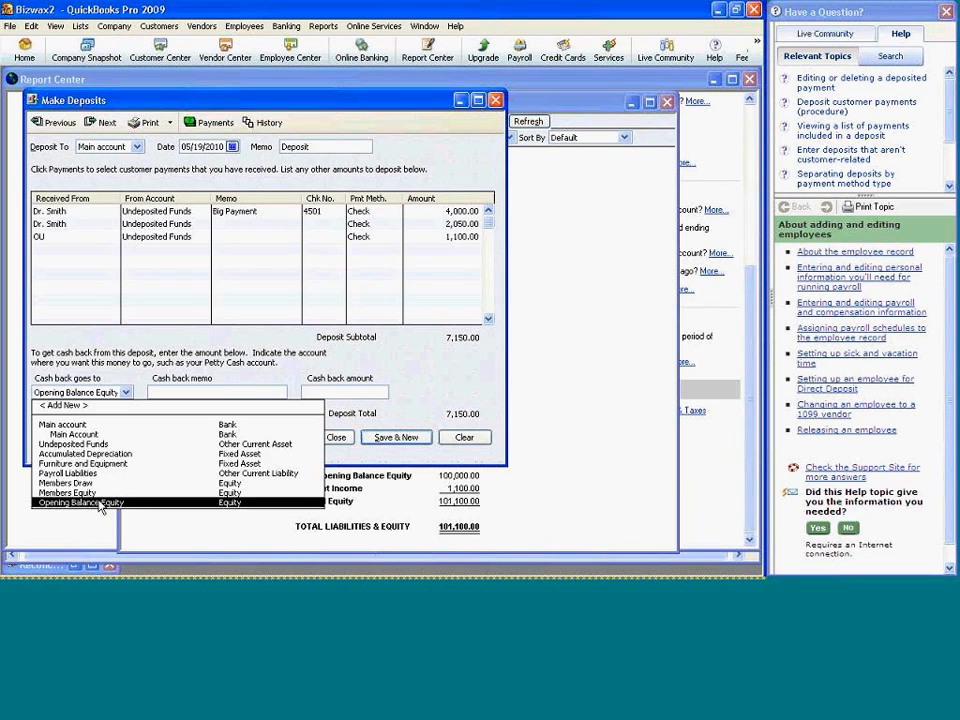
pyautogui.click(331, 439)
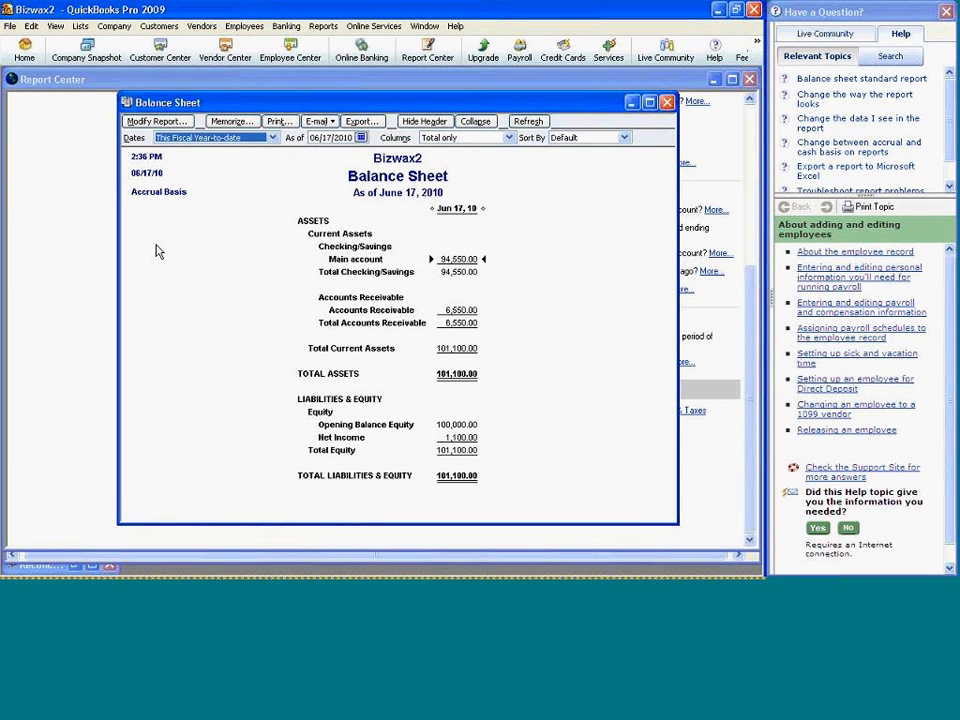
# Recheck the Standard Balance Sheet showing Main account at 94,550.00, then go to Balance Sheet Detail.
pyautogui.click(429, 52)
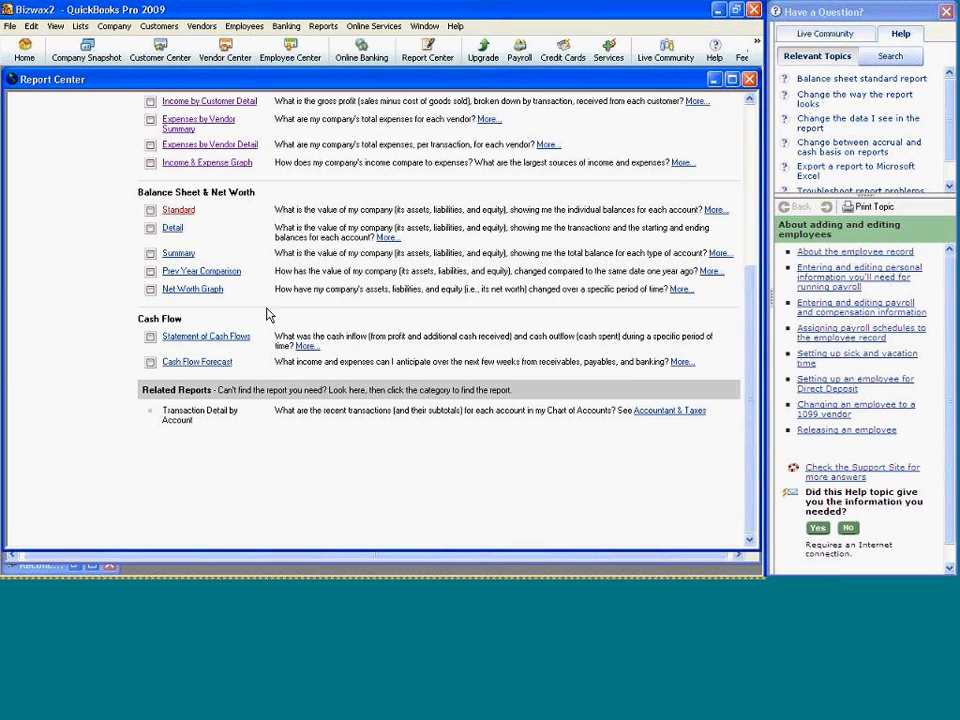
pyautogui.click(178, 210)
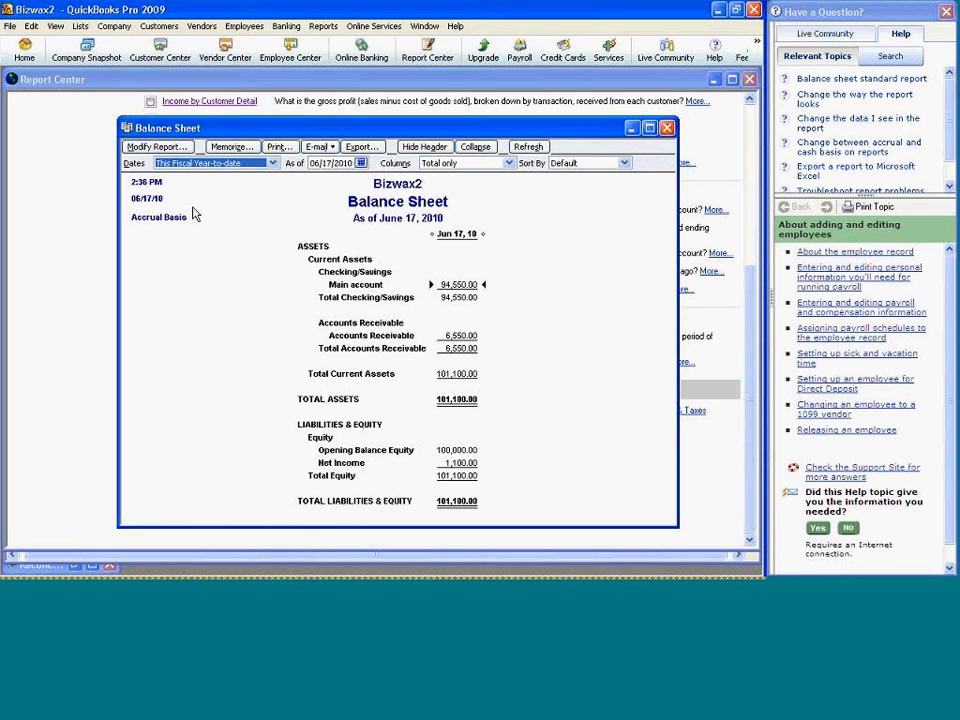
pyautogui.click(666, 130)
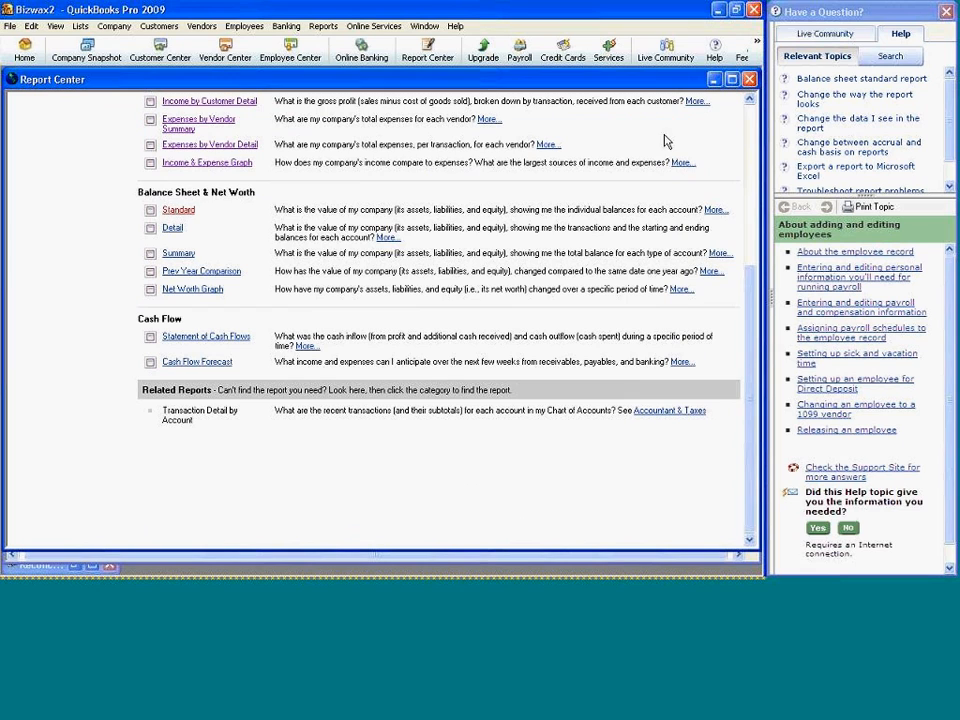
pyautogui.click(176, 228)
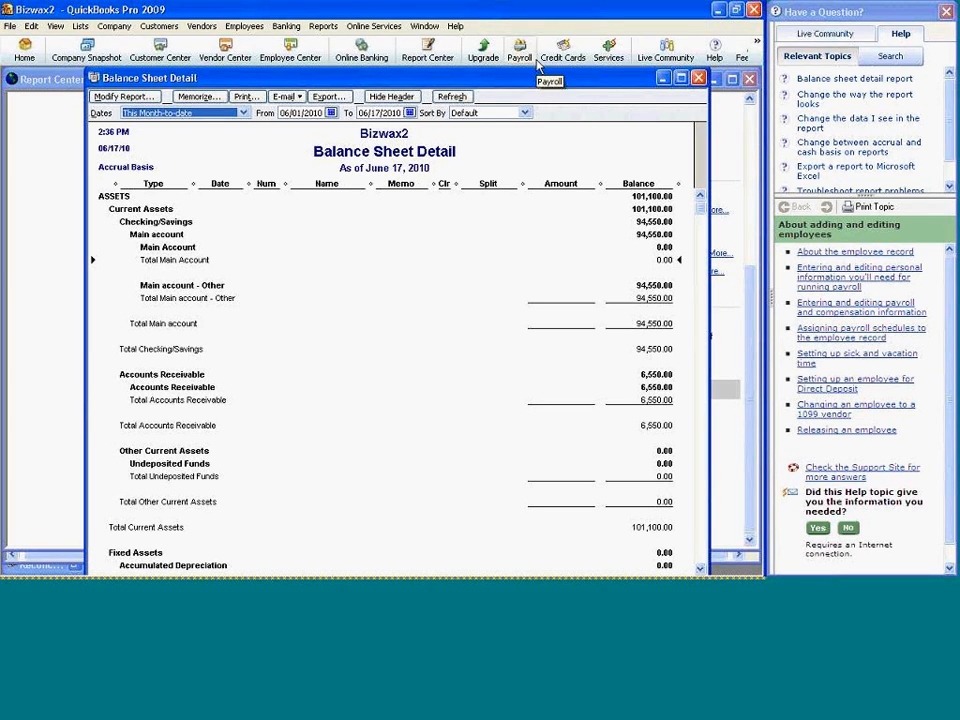
pyautogui.click(699, 78)
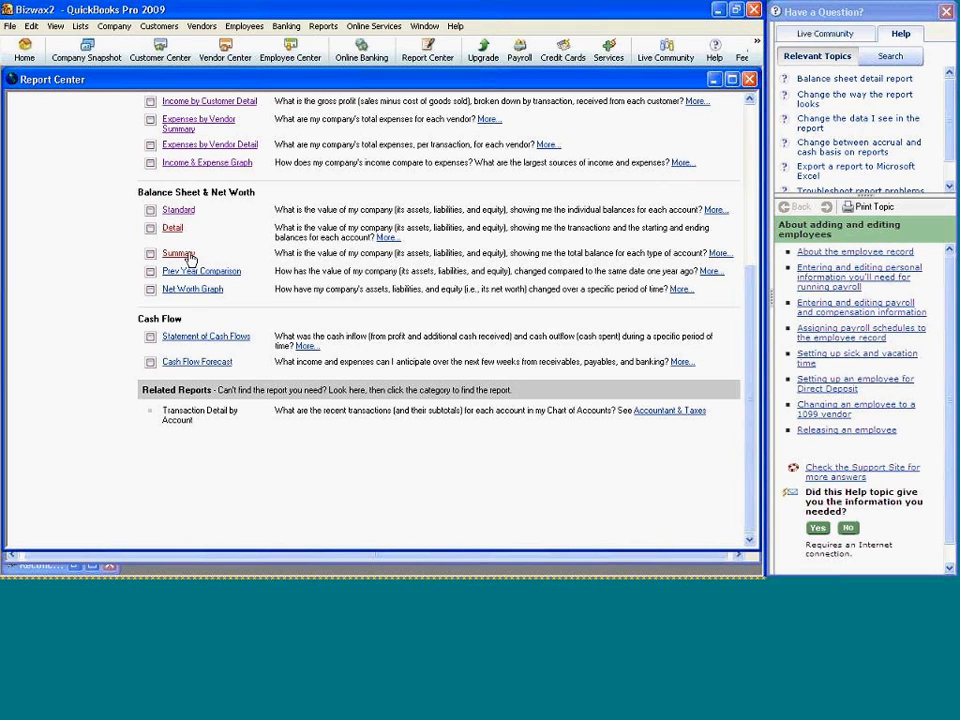
pyautogui.click(189, 255)
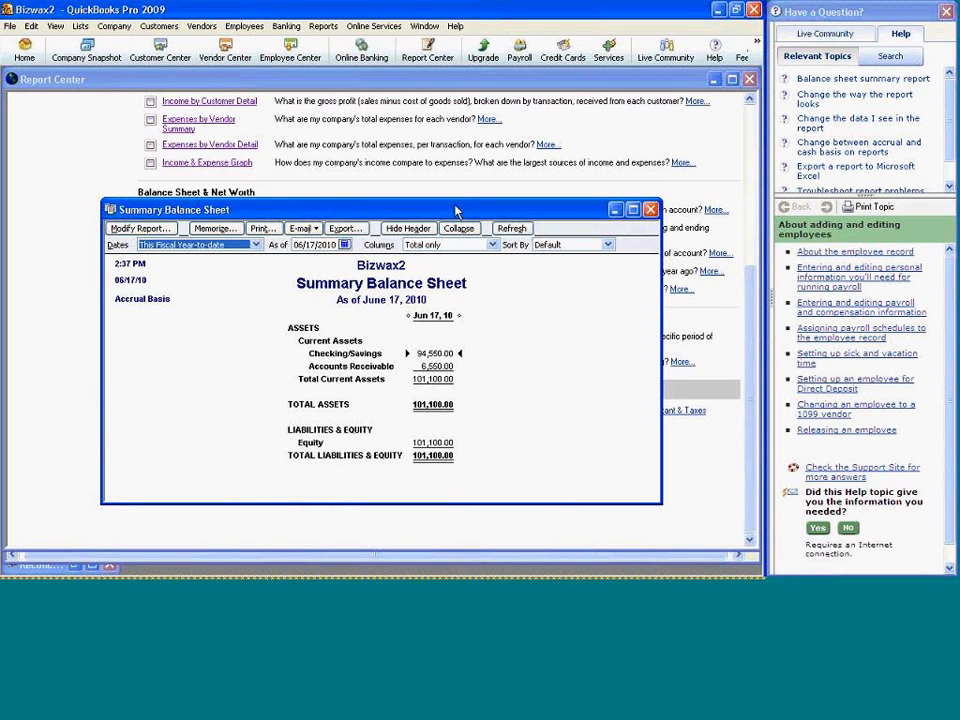
pyautogui.click(649, 210)
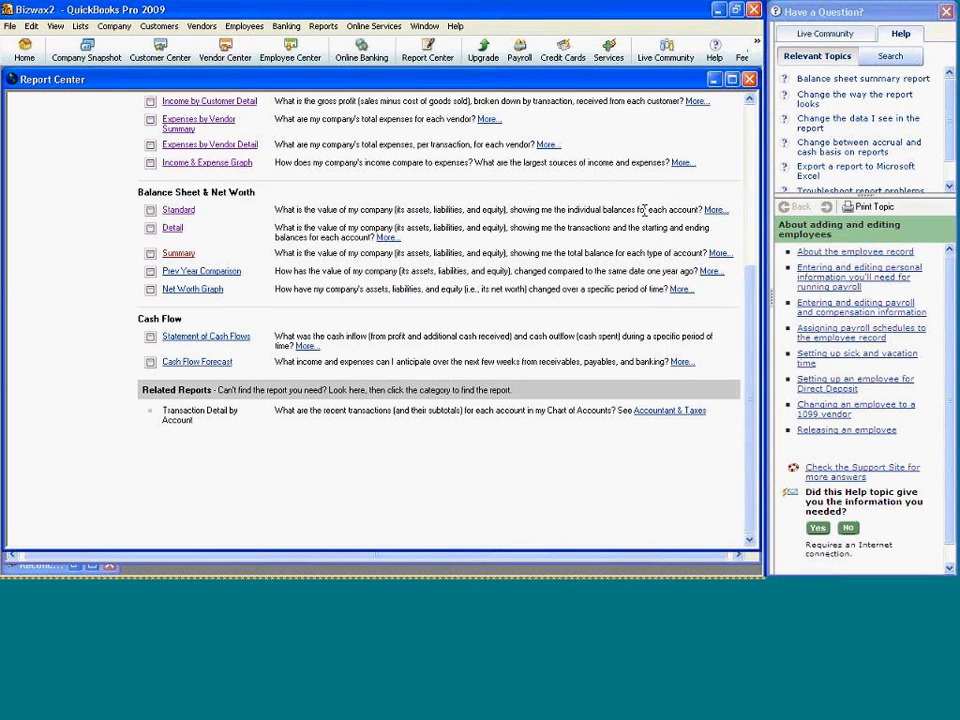
# View the Net Worth graph, then review the Statement of Cash Flows showing 94,550.00 ending cash.
pyautogui.click(192, 289)
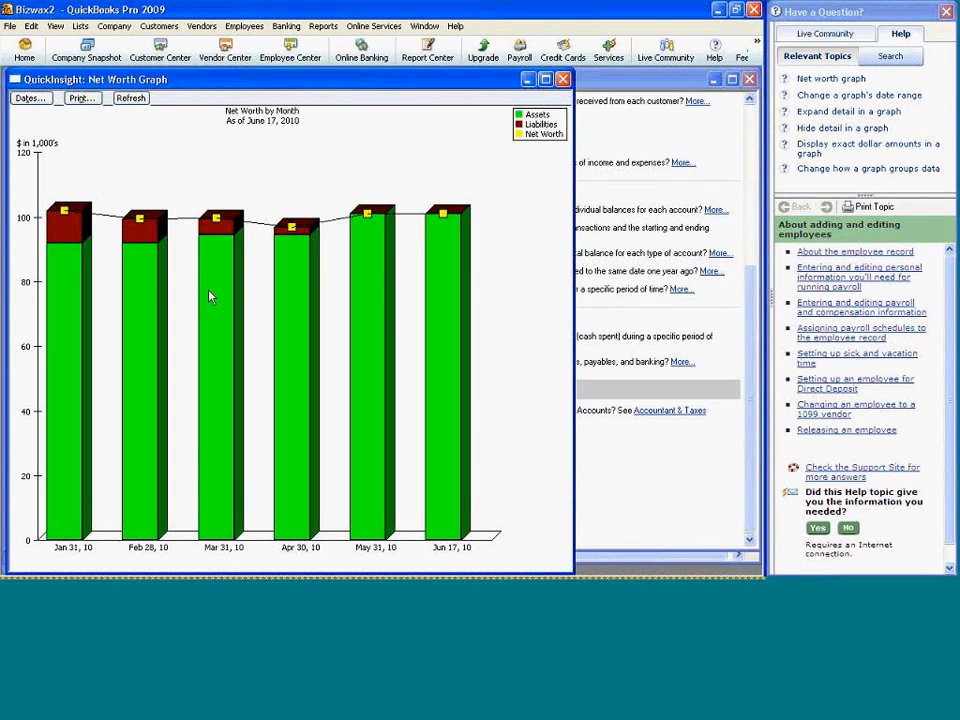
pyautogui.click(420, 55)
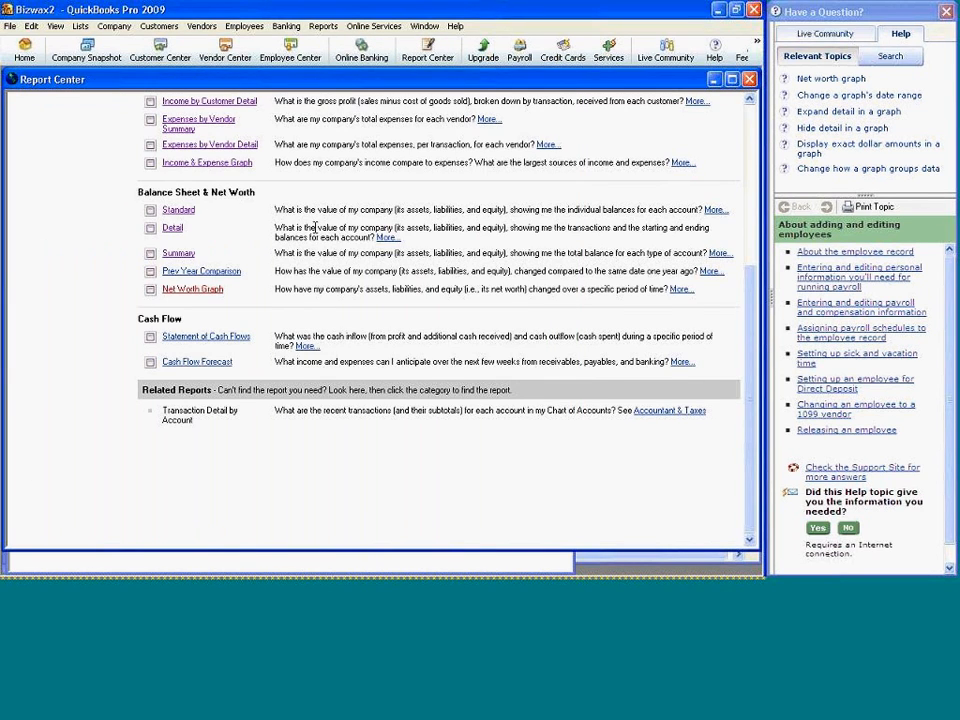
pyautogui.click(232, 338)
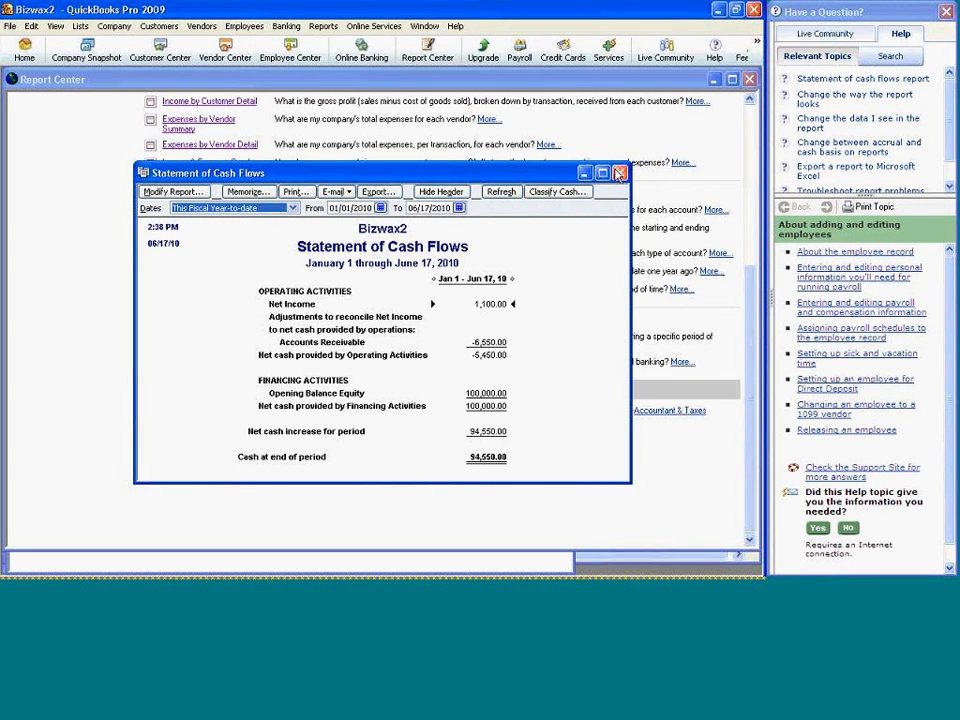
pyautogui.click(620, 174)
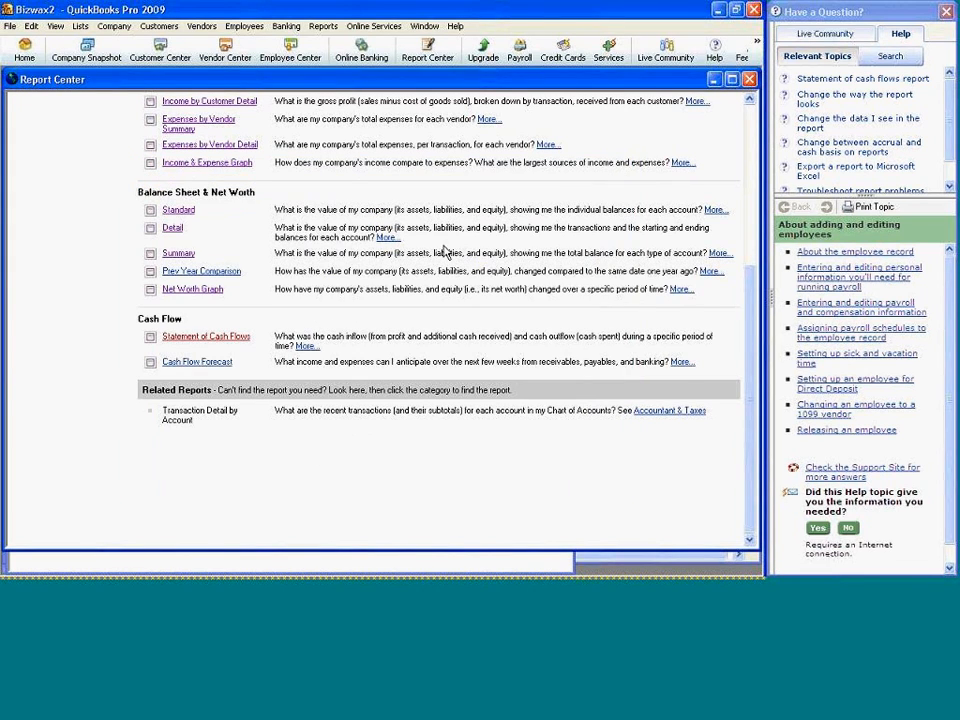
pyautogui.click(197, 362)
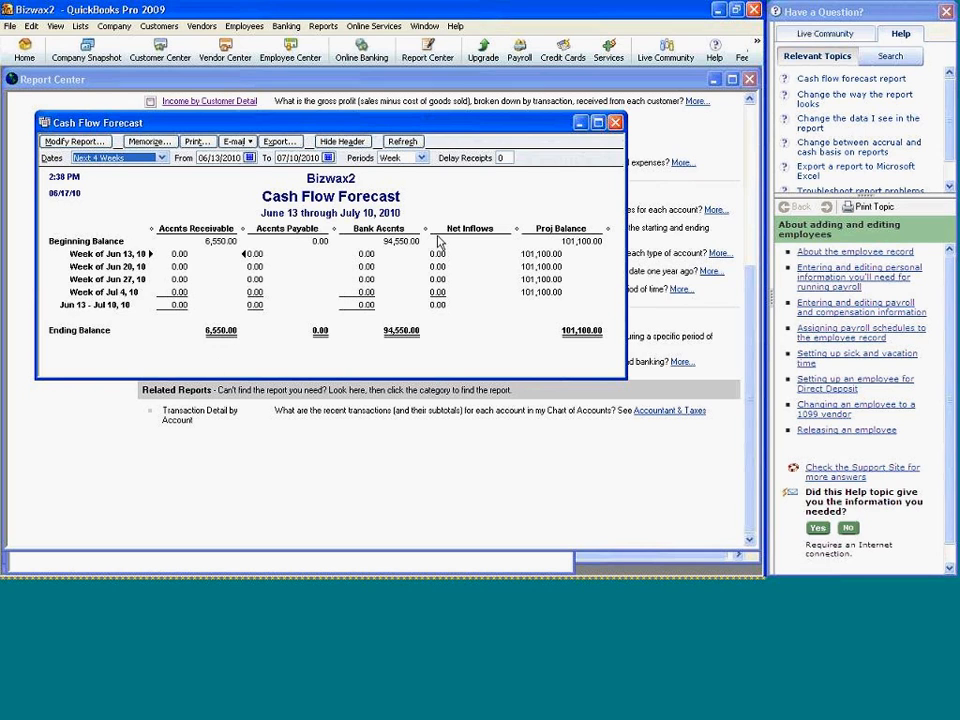
pyautogui.click(616, 123)
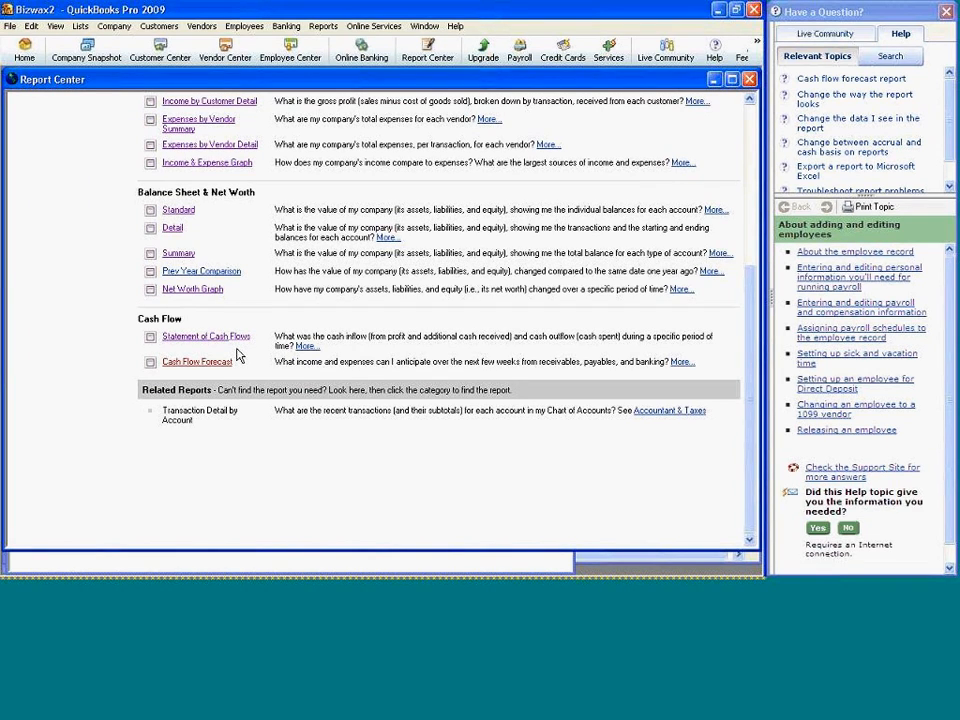
# Review the Trial Balance and General Ledger under Accountant & Taxes, closing each afterwards.
pyautogui.click(660, 412)
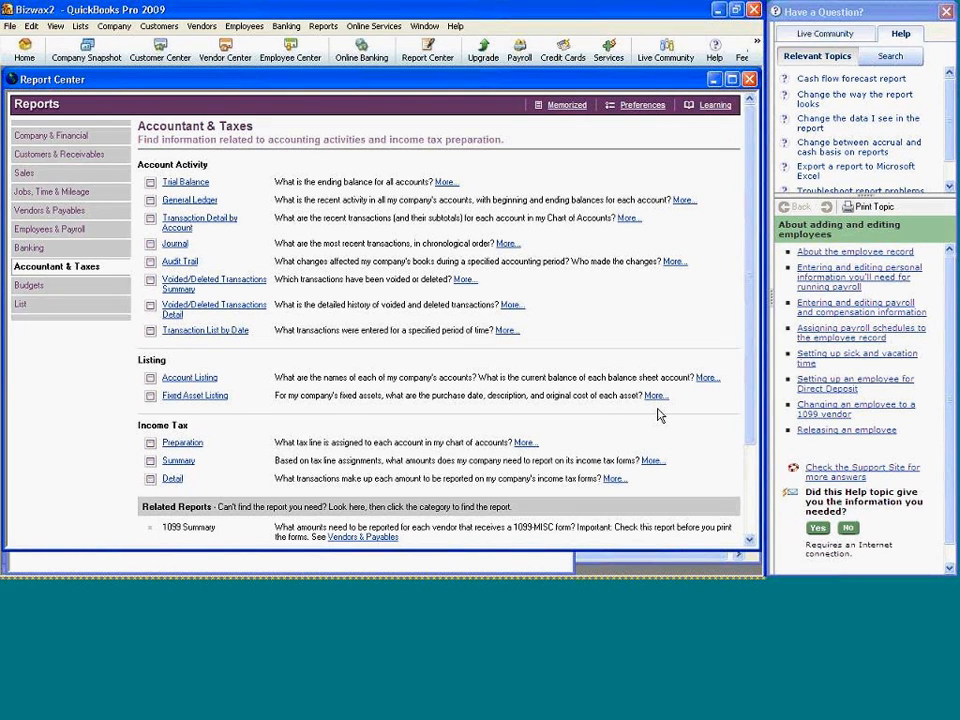
pyautogui.click(190, 183)
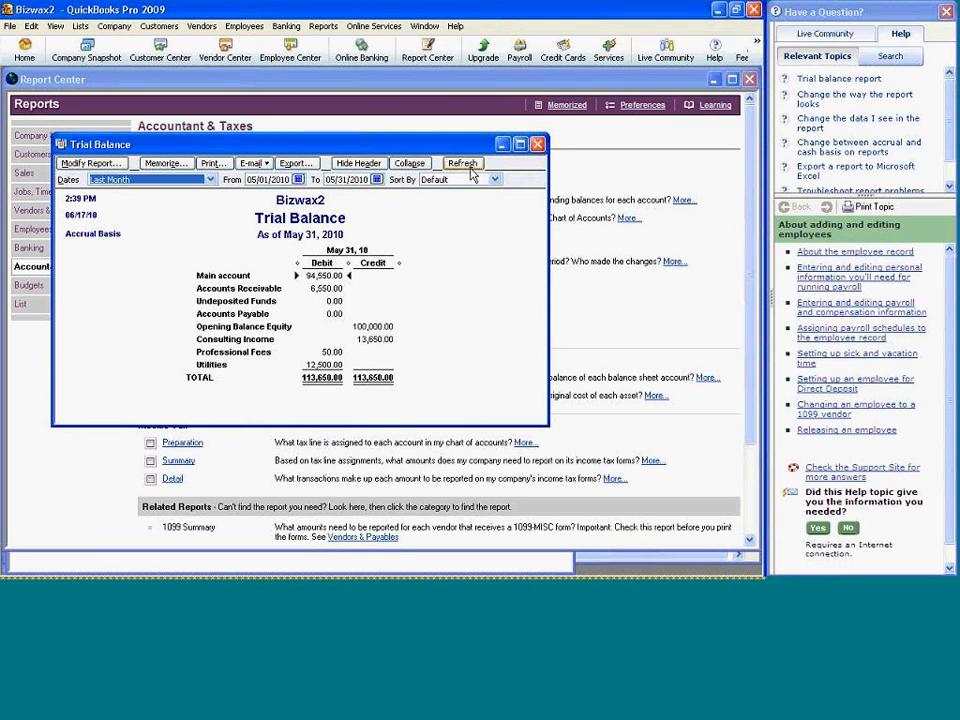
pyautogui.click(537, 144)
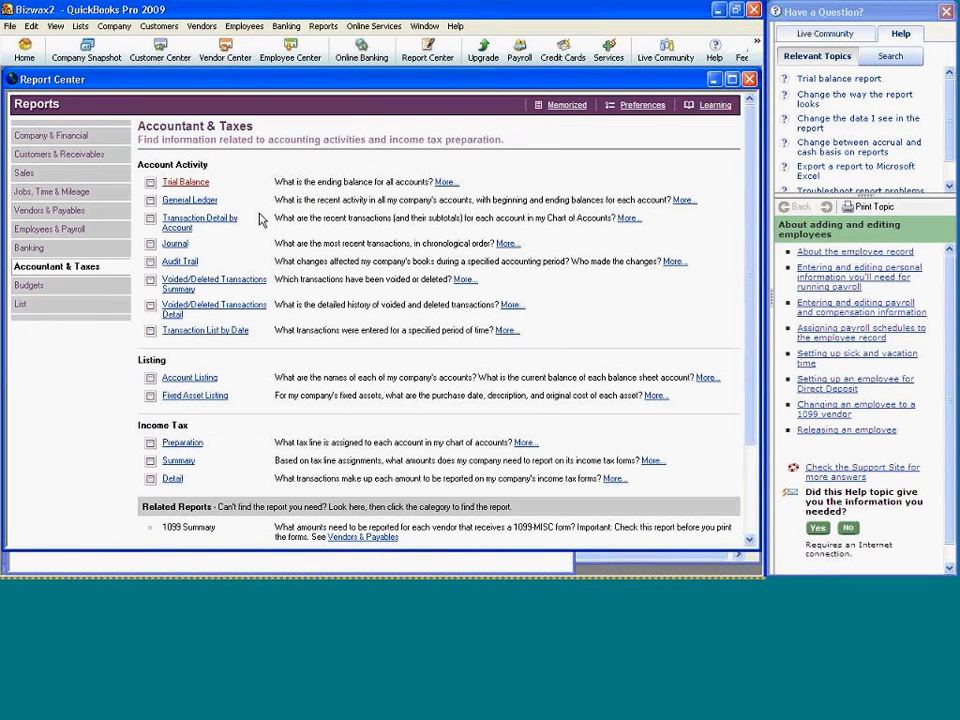
pyautogui.click(199, 203)
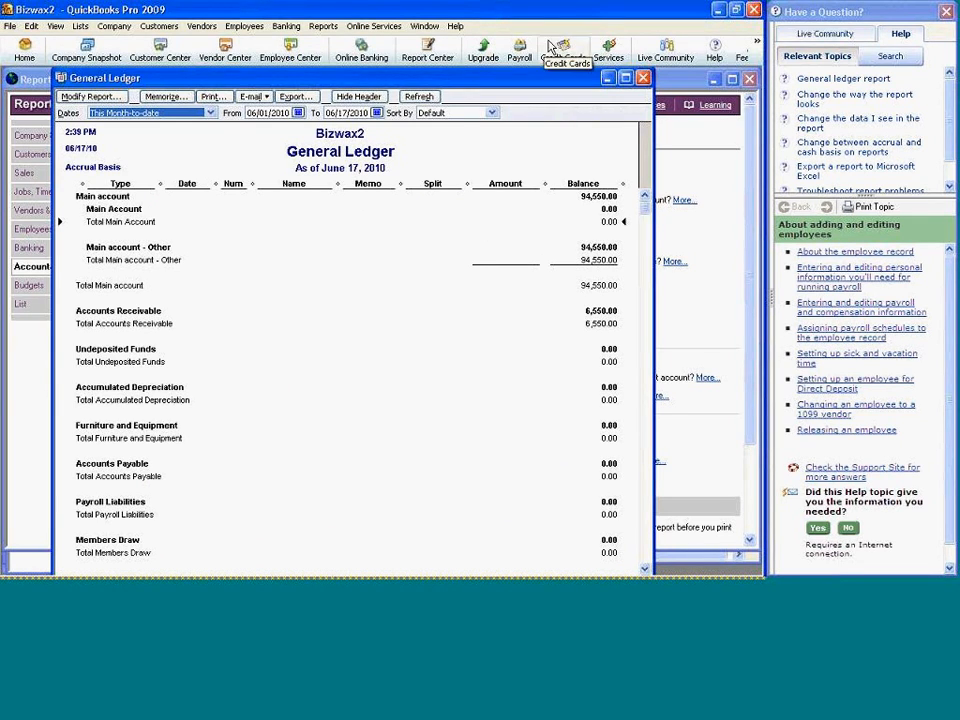
pyautogui.press('Escape')
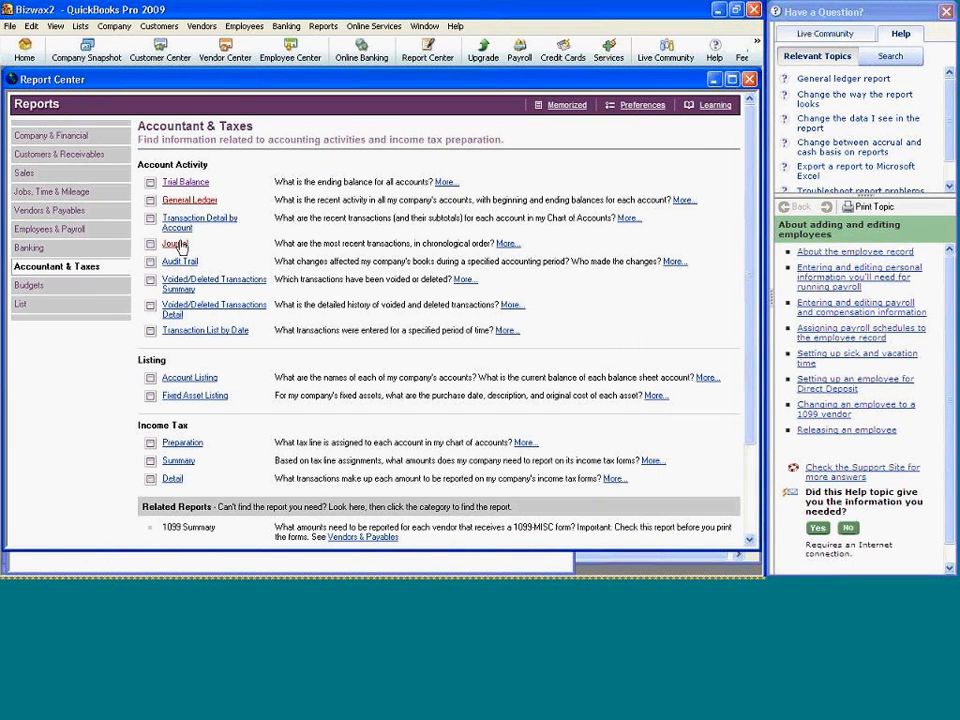
pyautogui.click(176, 243)
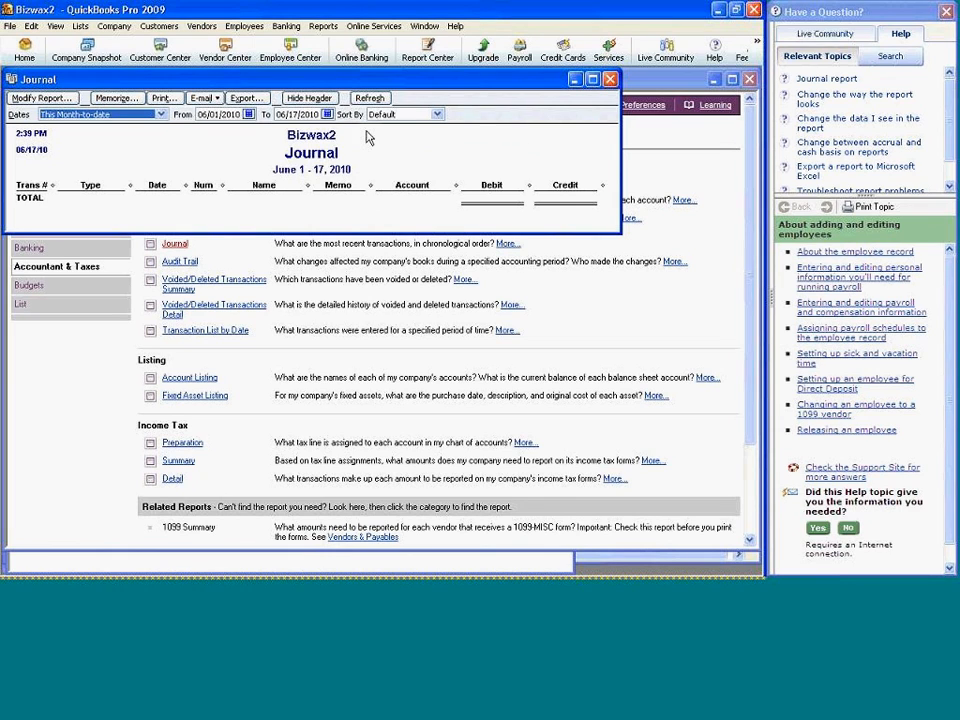
# Change the Journal's start date to January 1, 2010 and refresh the report.
pyautogui.click(248, 115)
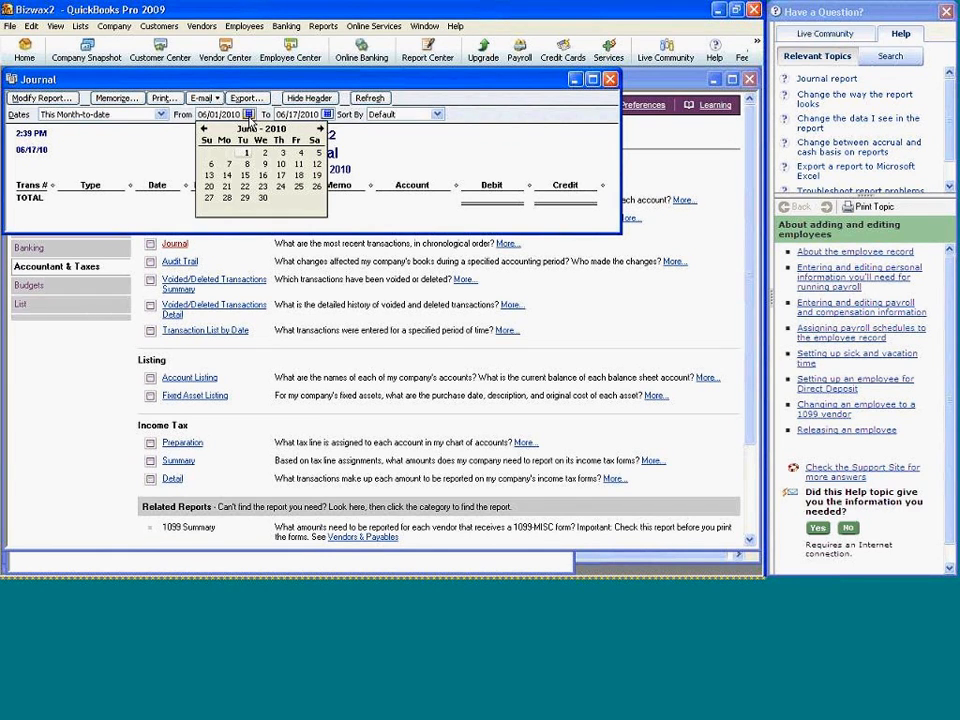
pyautogui.click(204, 129)
pyautogui.click(204, 129)
pyautogui.click(204, 129)
pyautogui.click(204, 129)
pyautogui.click(204, 129)
pyautogui.click(300, 152)
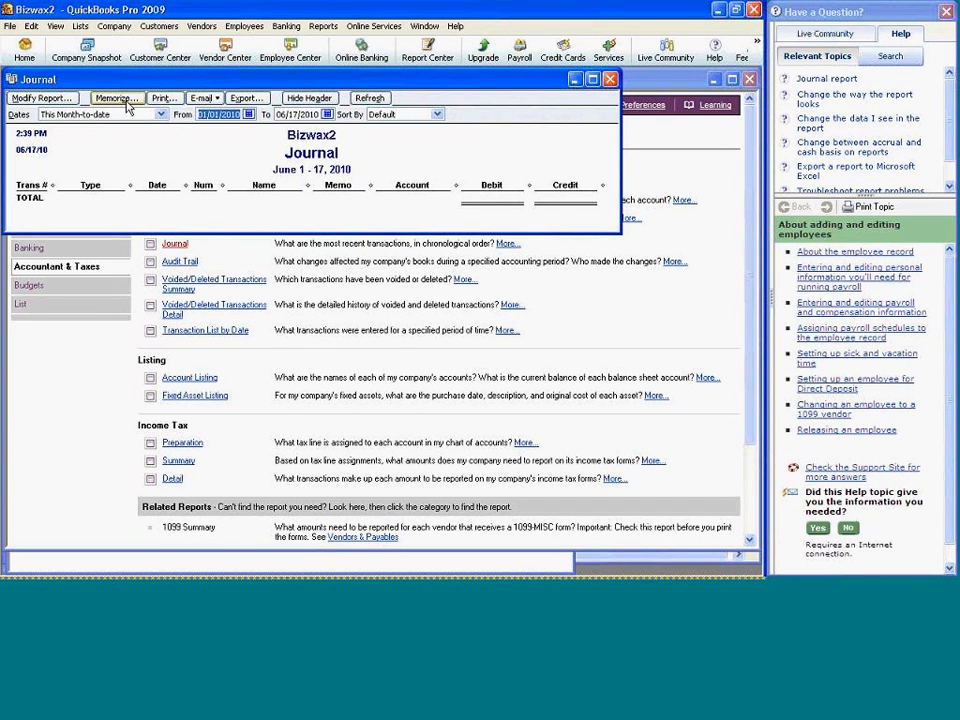
pyautogui.click(159, 114)
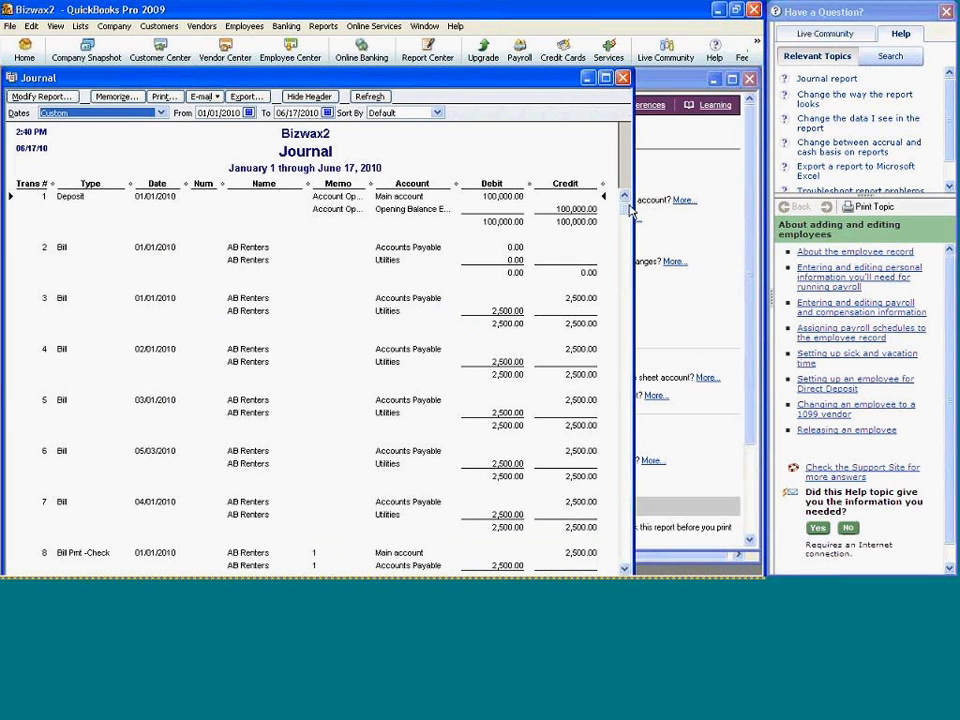
# Scroll through the Journal, then close it without memorizing the changed settings.
pyautogui.moveTo(624, 208); pyautogui.dragTo(623, 164)
pyautogui.click(623, 80)
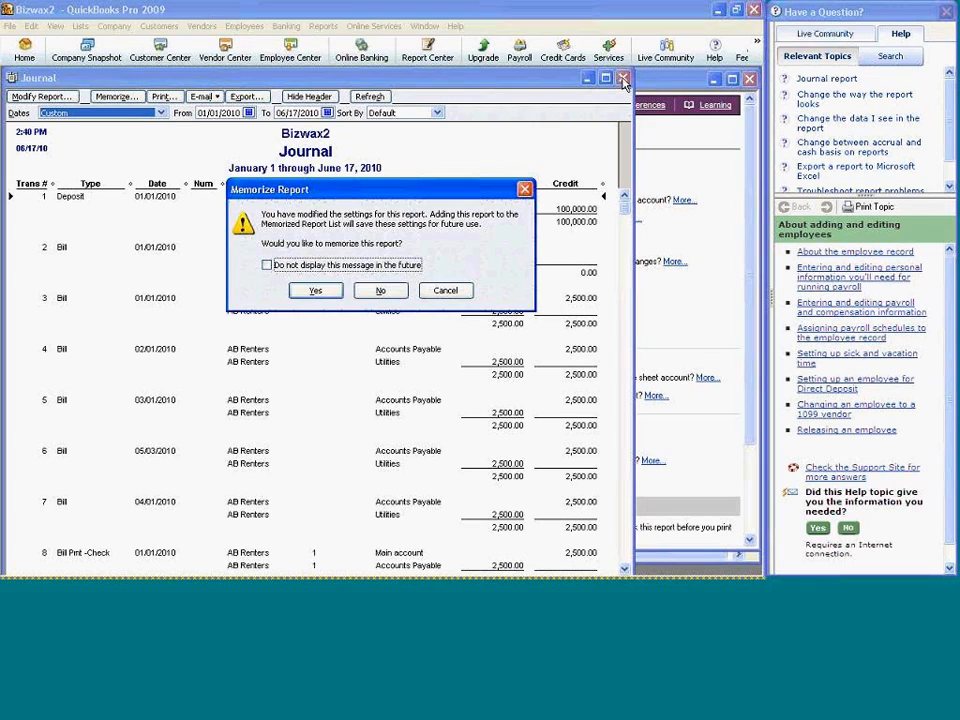
pyautogui.click(369, 292)
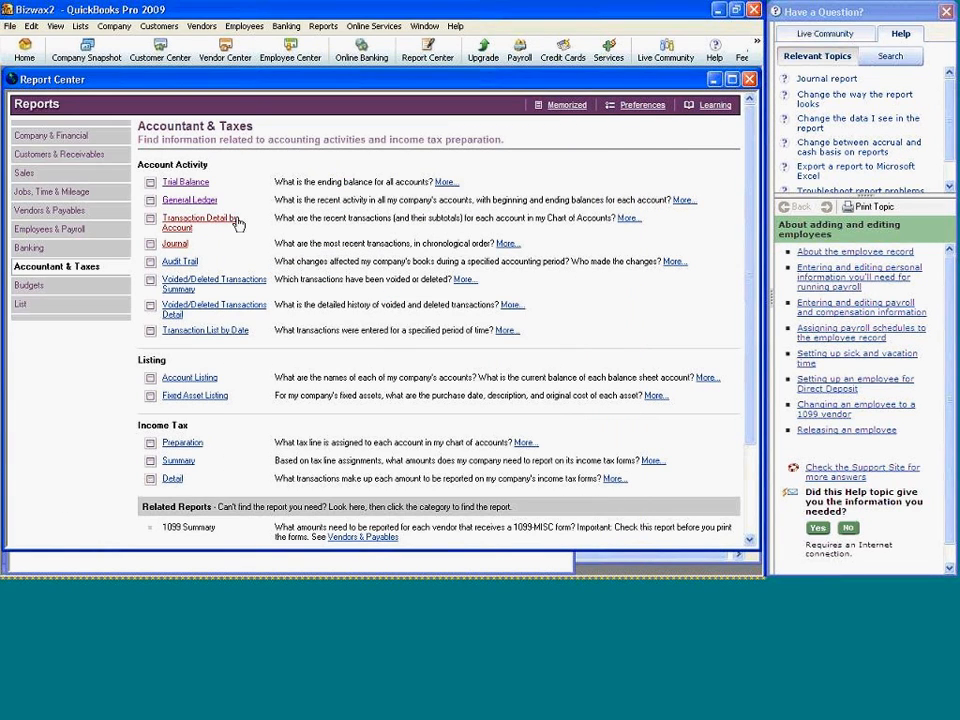
pyautogui.click(190, 262)
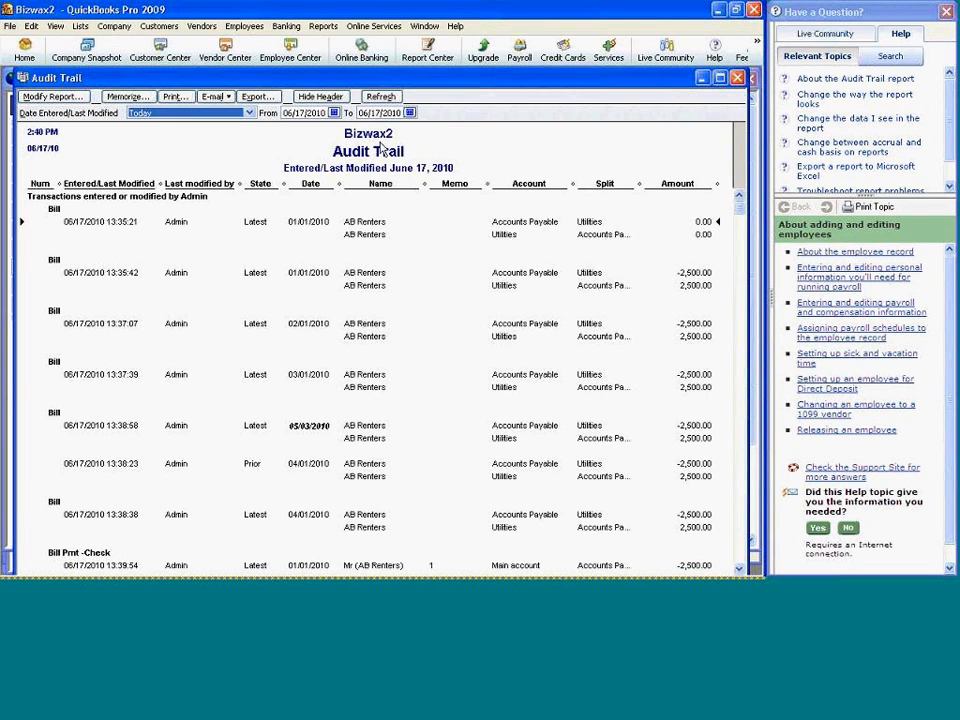
# Close the Audit Trail, then open the empty Voided/Deleted Transactions Summary and minimize it.
pyautogui.click(738, 79)
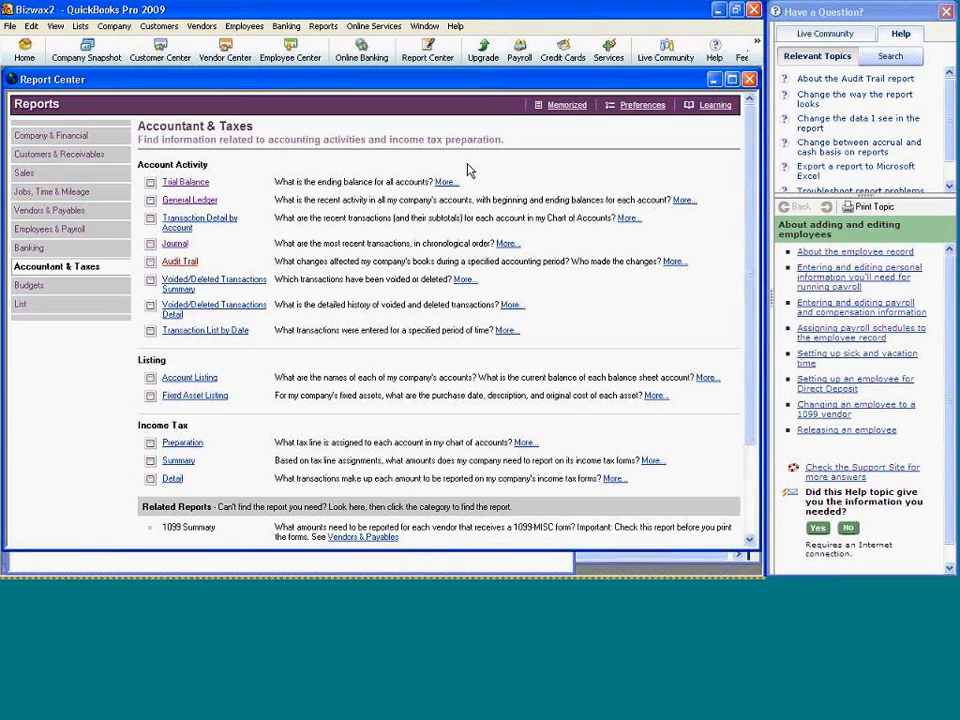
pyautogui.click(230, 281)
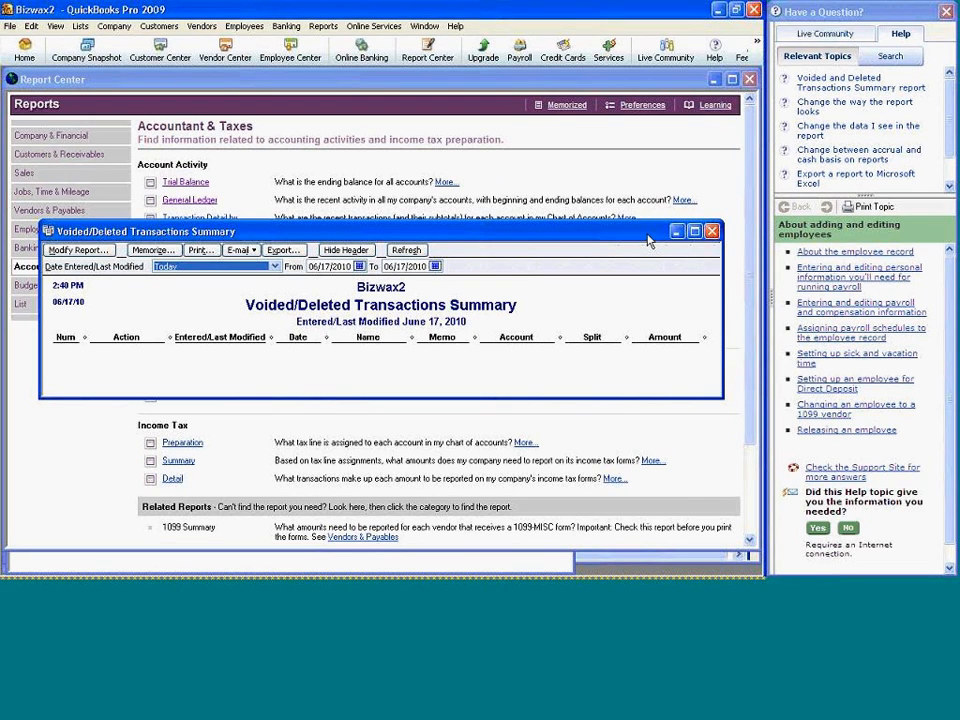
pyautogui.moveTo(647, 236); pyautogui.dragTo(617, 226)
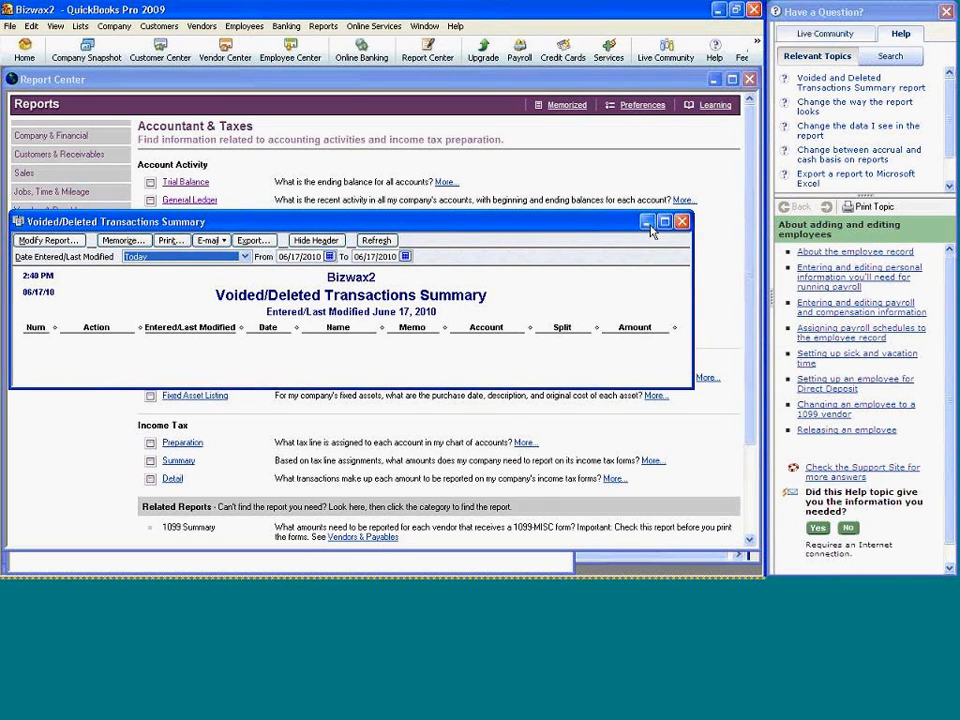
pyautogui.click(647, 221)
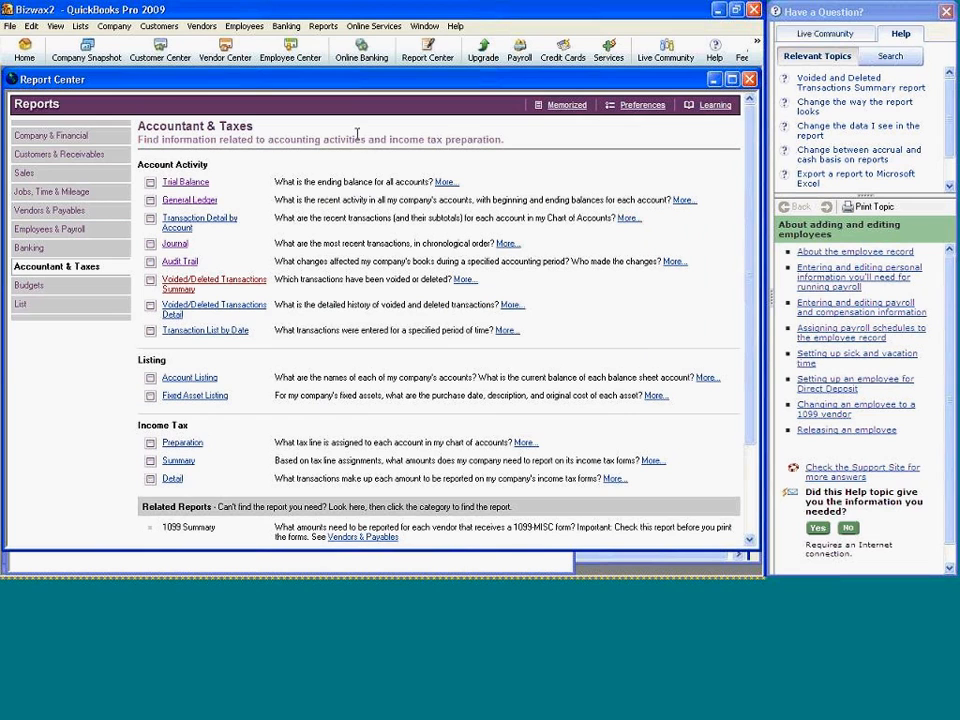
# Open AB Renters' 0.00 bill dated 01/01/2010 from the Vendor Center and close it unchanged.
pyautogui.click(222, 55)
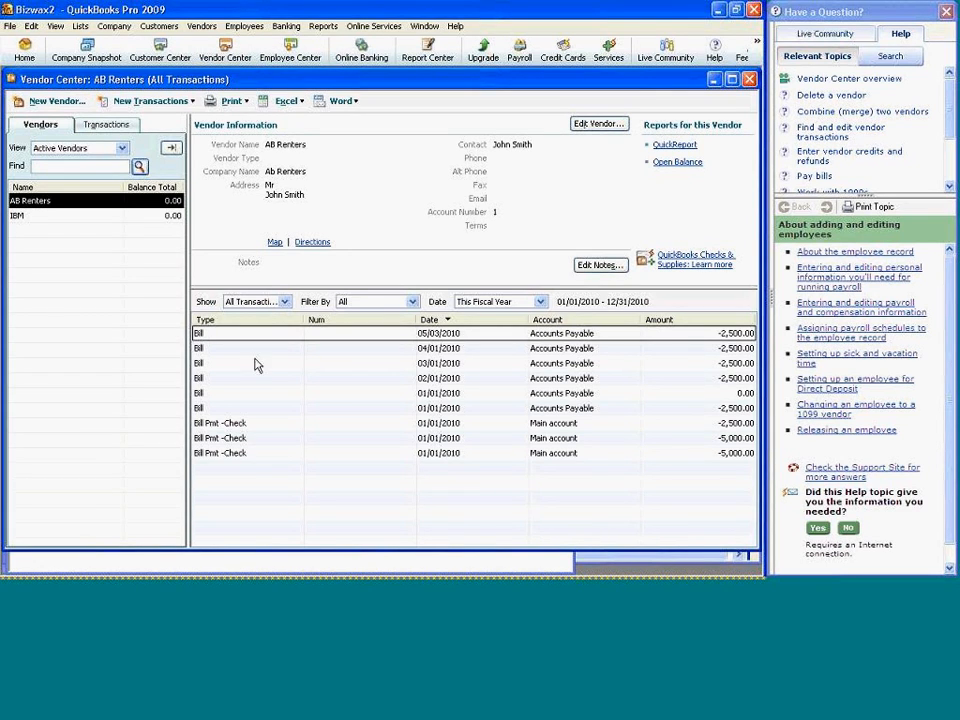
pyautogui.rightClick(220, 396)
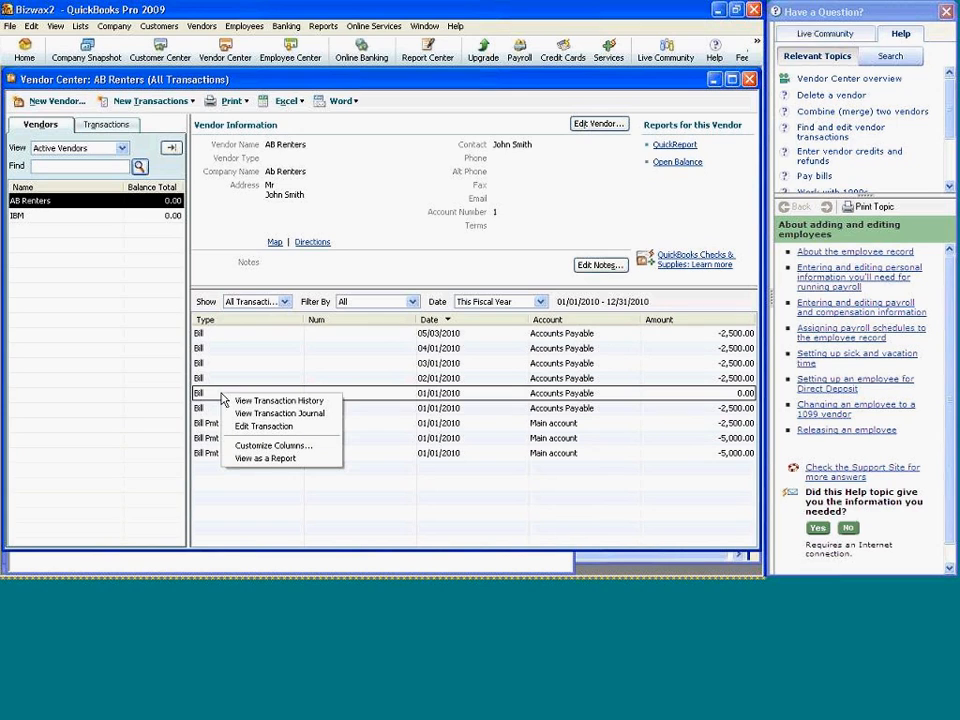
pyautogui.rightClick(208, 394)
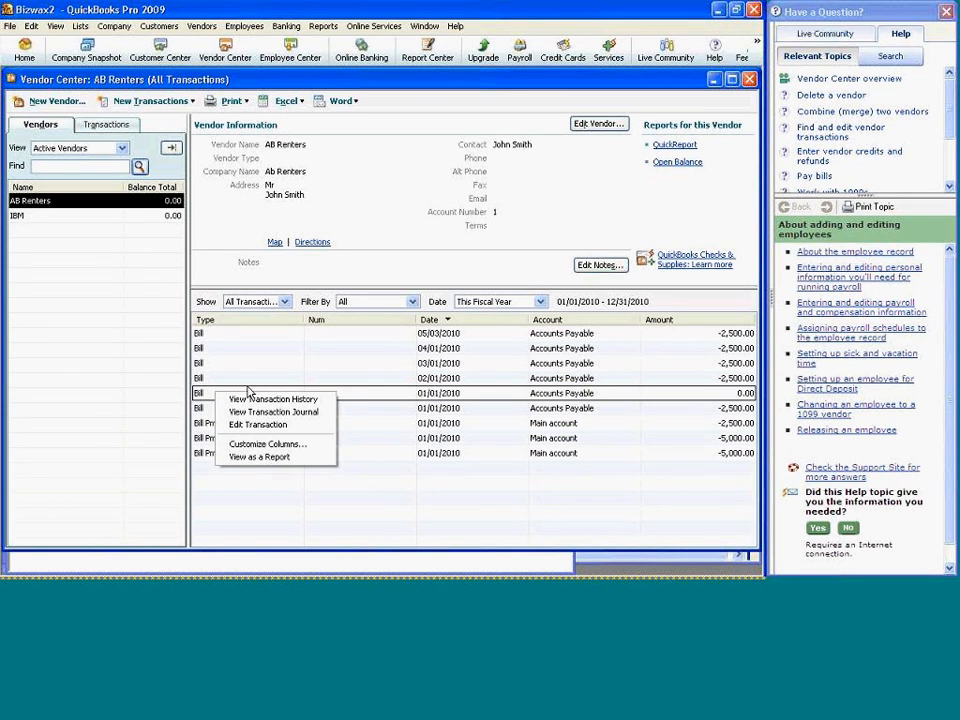
pyautogui.click(355, 400)
pyautogui.rightClick(355, 398)
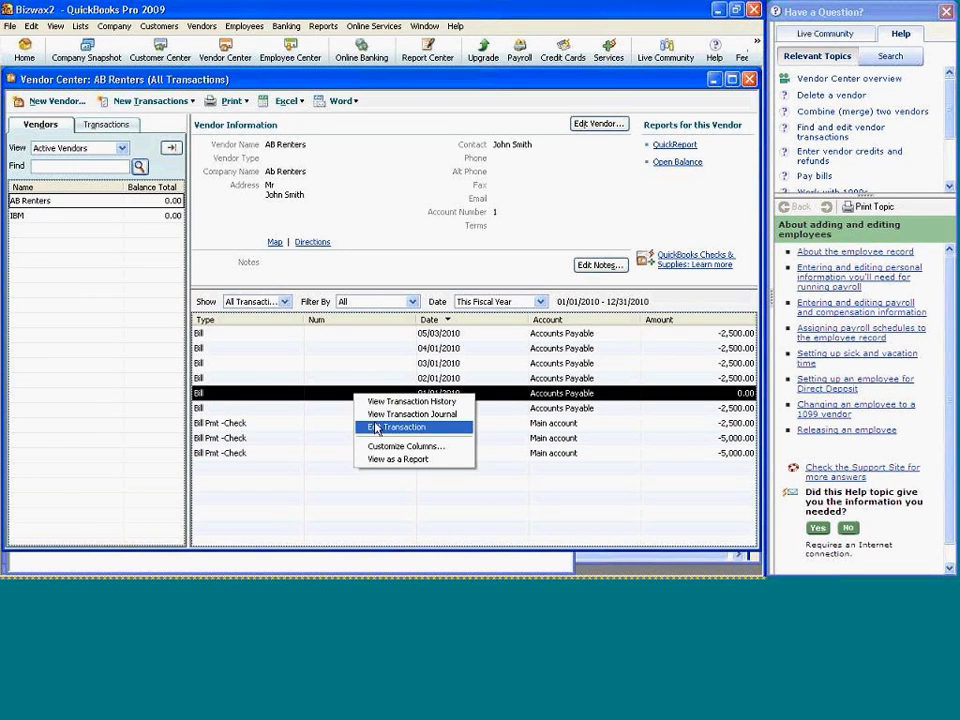
pyautogui.click(372, 427)
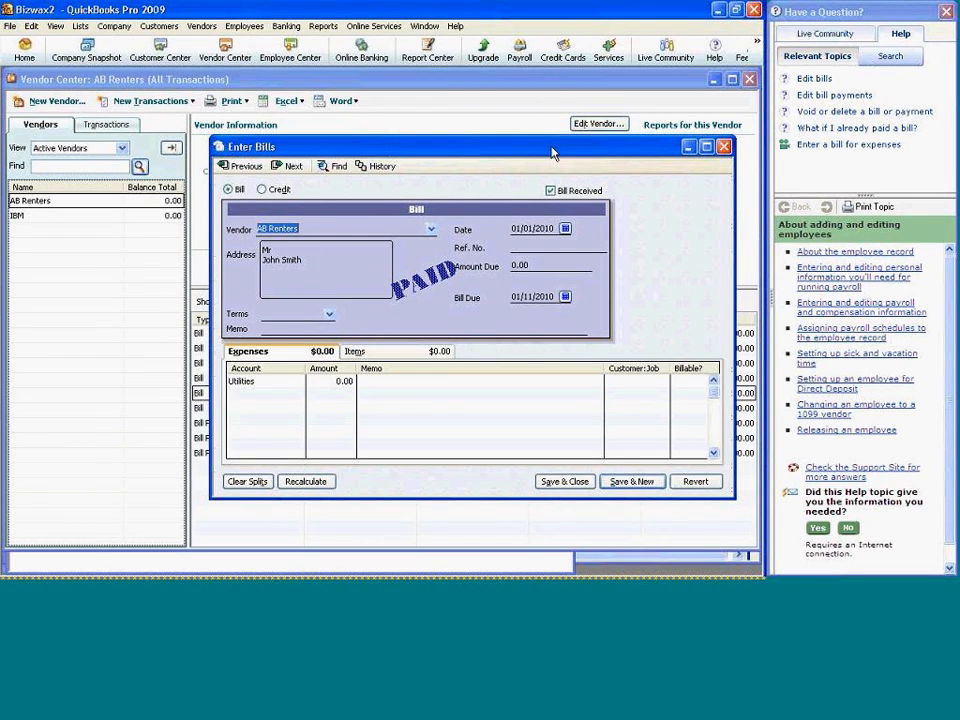
pyautogui.moveTo(592, 158); pyautogui.dragTo(553, 152)
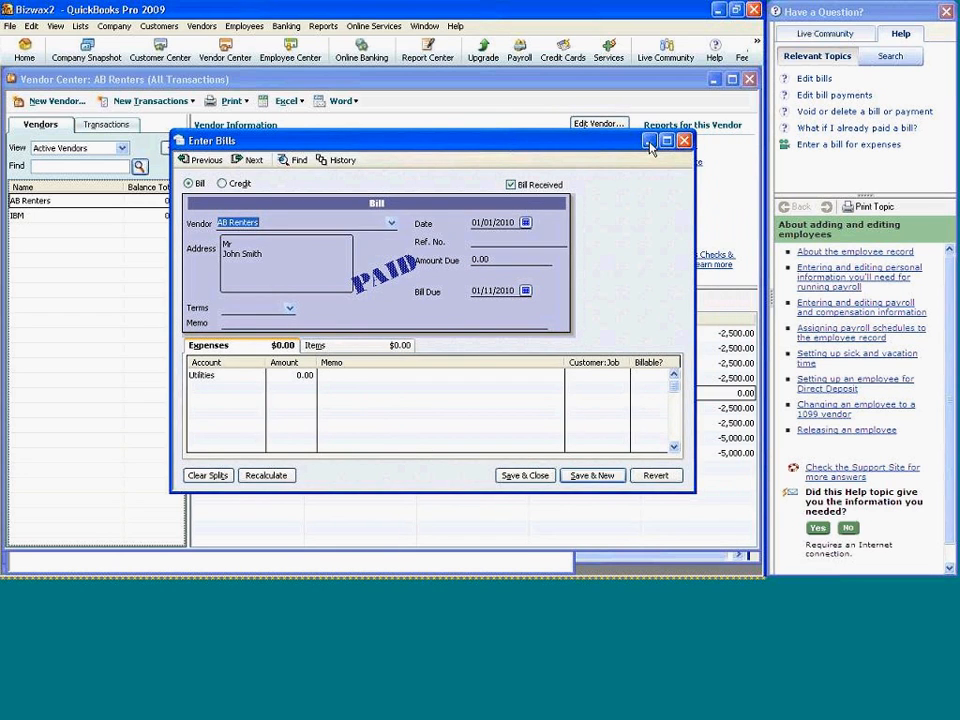
pyautogui.press('Escape')
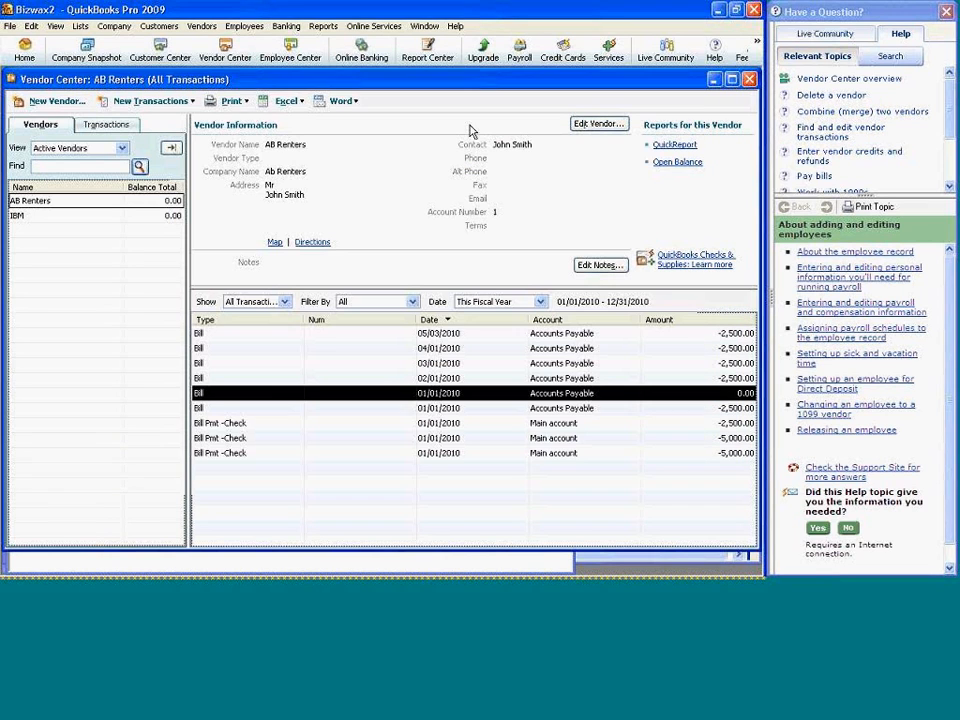
pyautogui.click(181, 55)
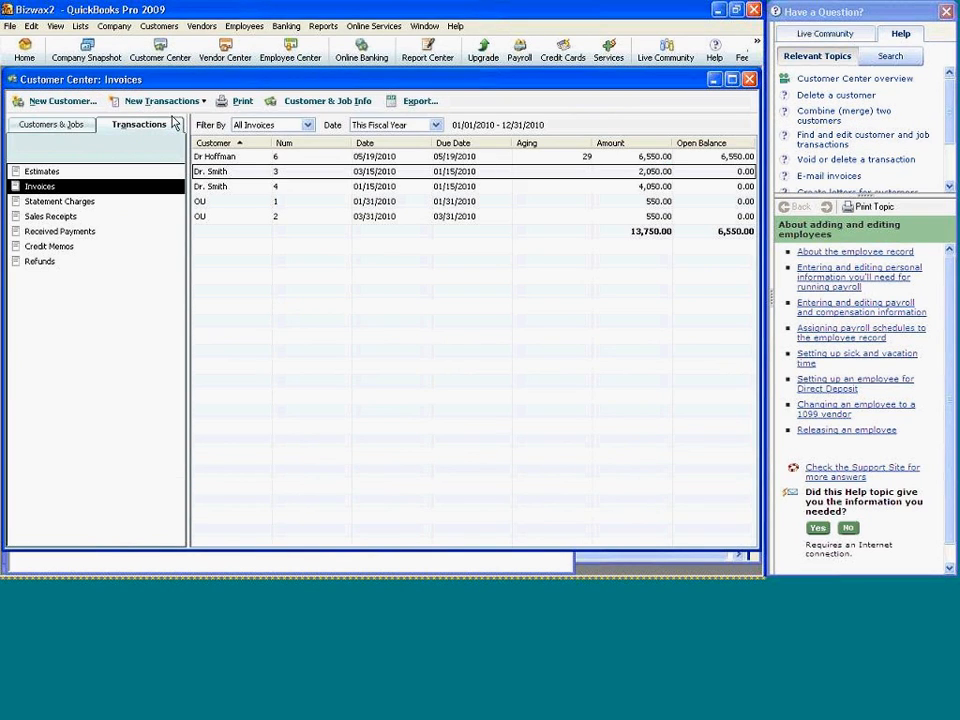
# Start a new invoice billed to Dr Hoffman.
pyautogui.click(159, 103)
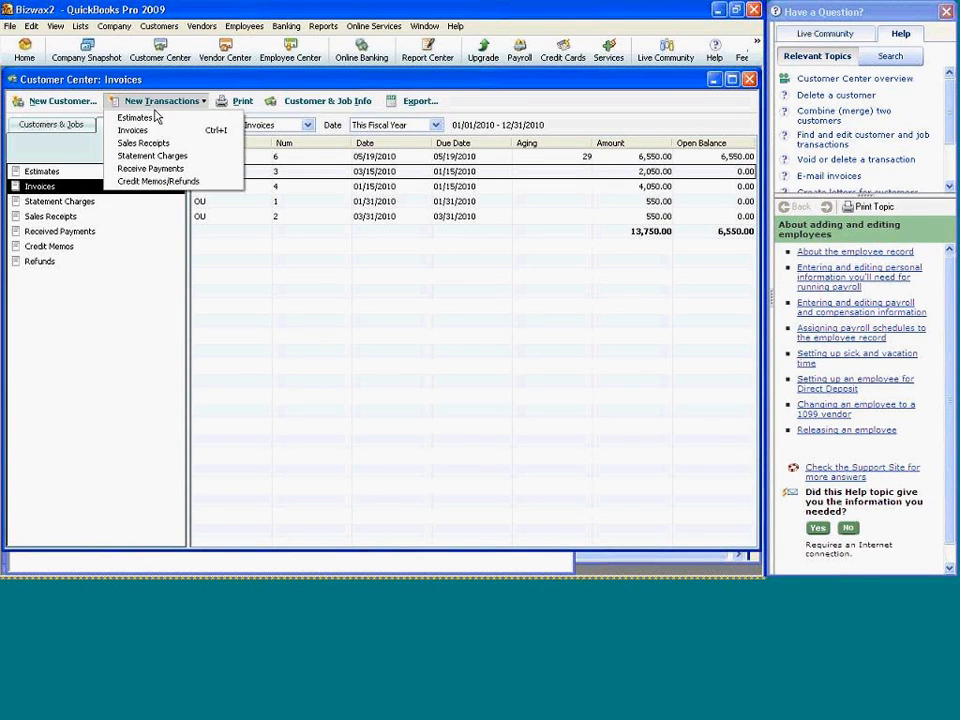
pyautogui.click(156, 133)
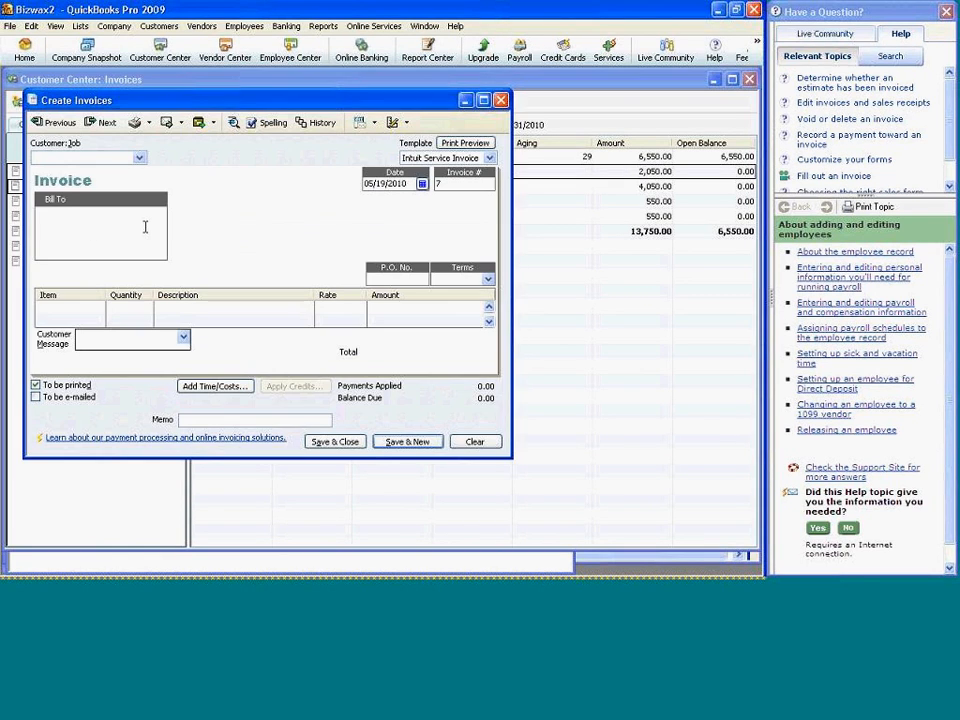
pyautogui.click(140, 158)
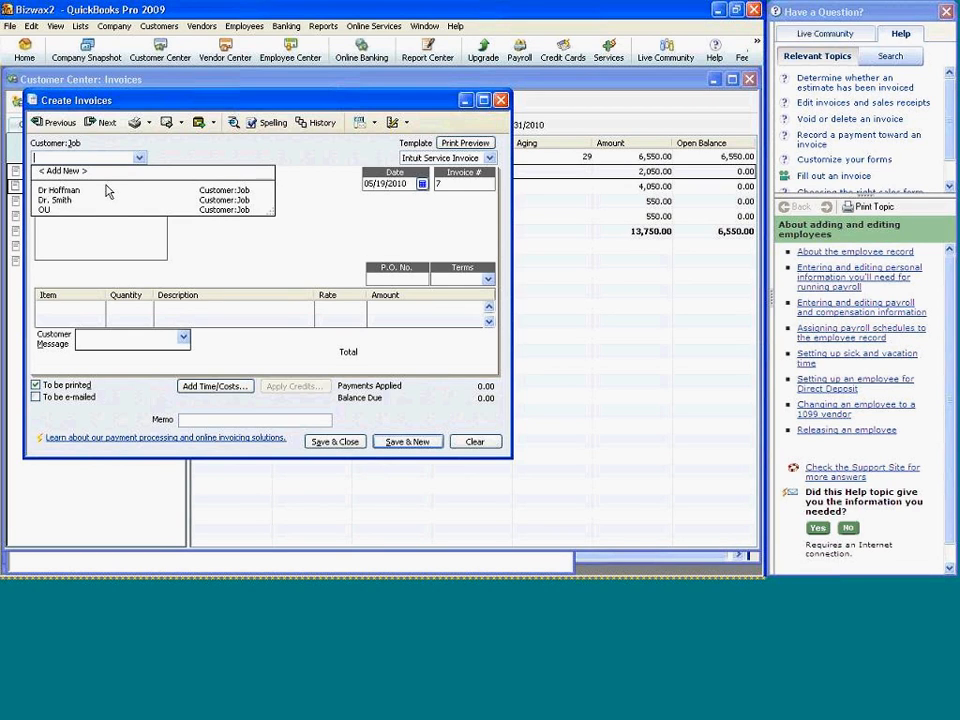
pyautogui.click(108, 191)
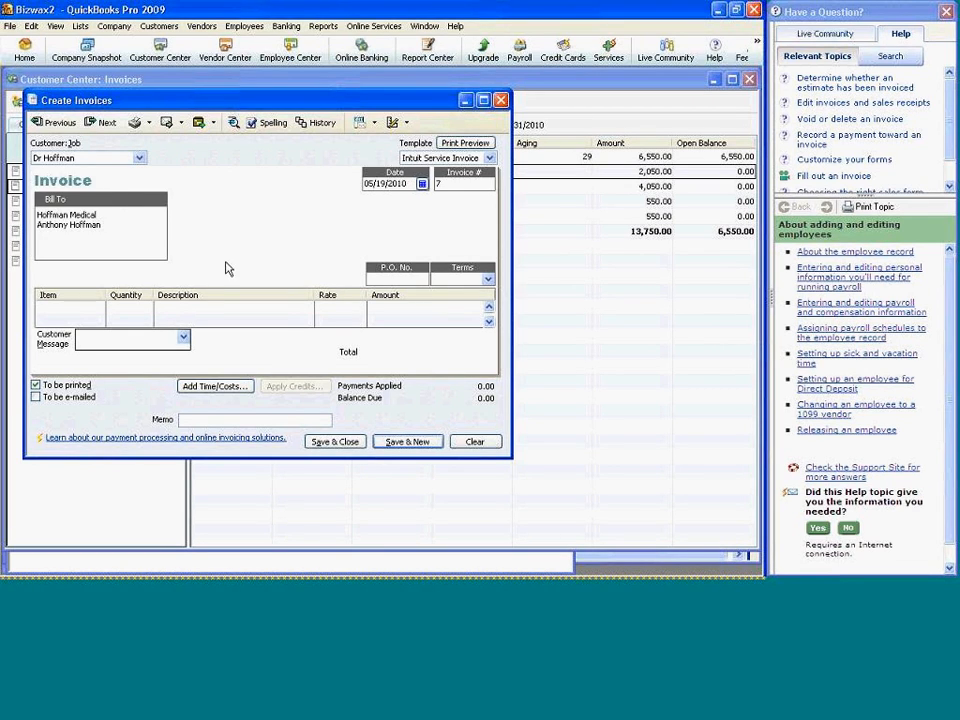
# Add Computer Service at 950.00 and save it as invoice 7.
pyautogui.click(100, 310)
pyautogui.click(98, 308)
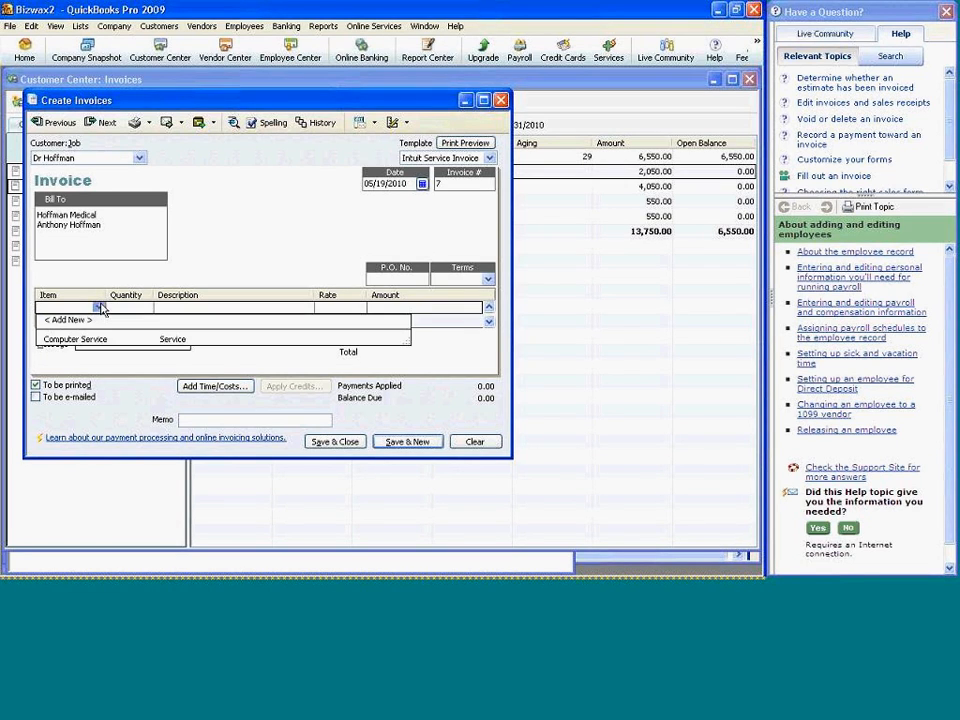
pyautogui.click(88, 339)
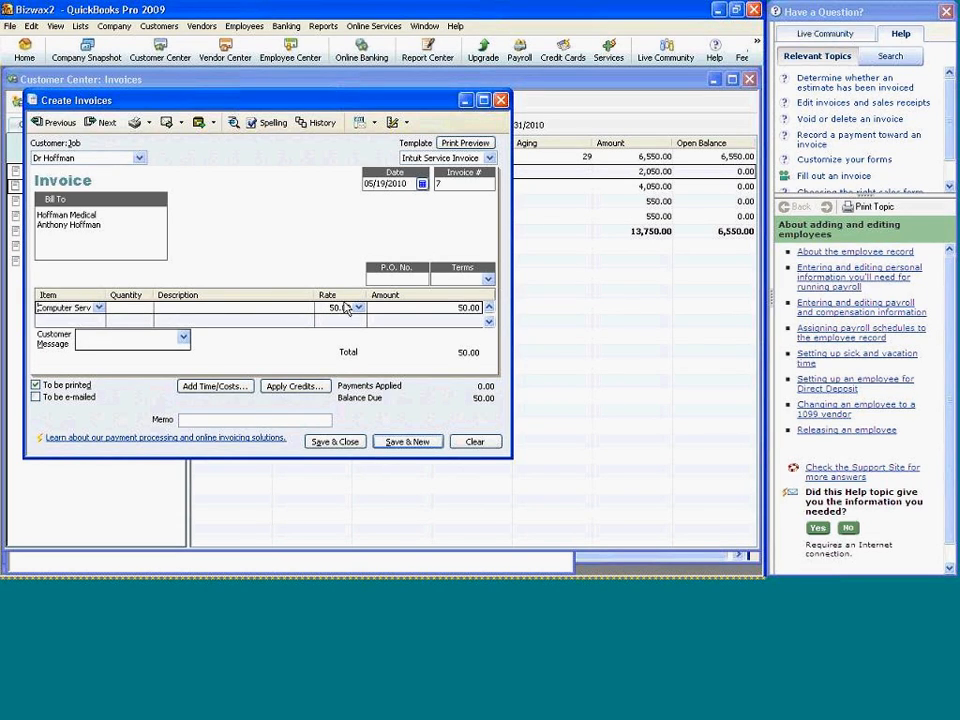
pyautogui.click(450, 306)
pyautogui.write('9')
pyautogui.press('Tab')
pyautogui.click(340, 442)
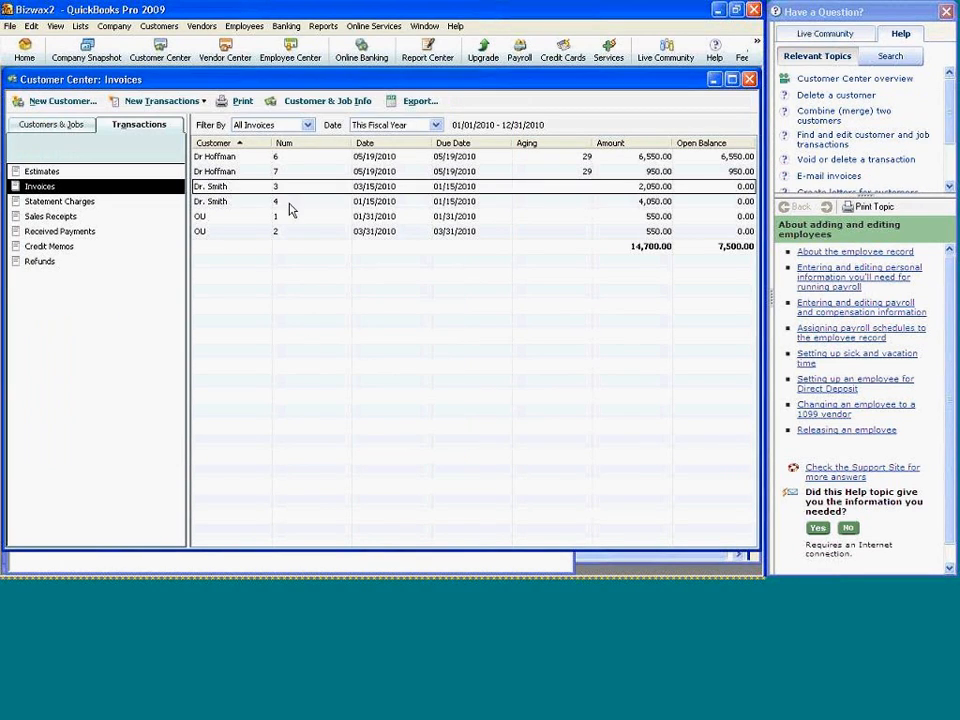
pyautogui.click(289, 201)
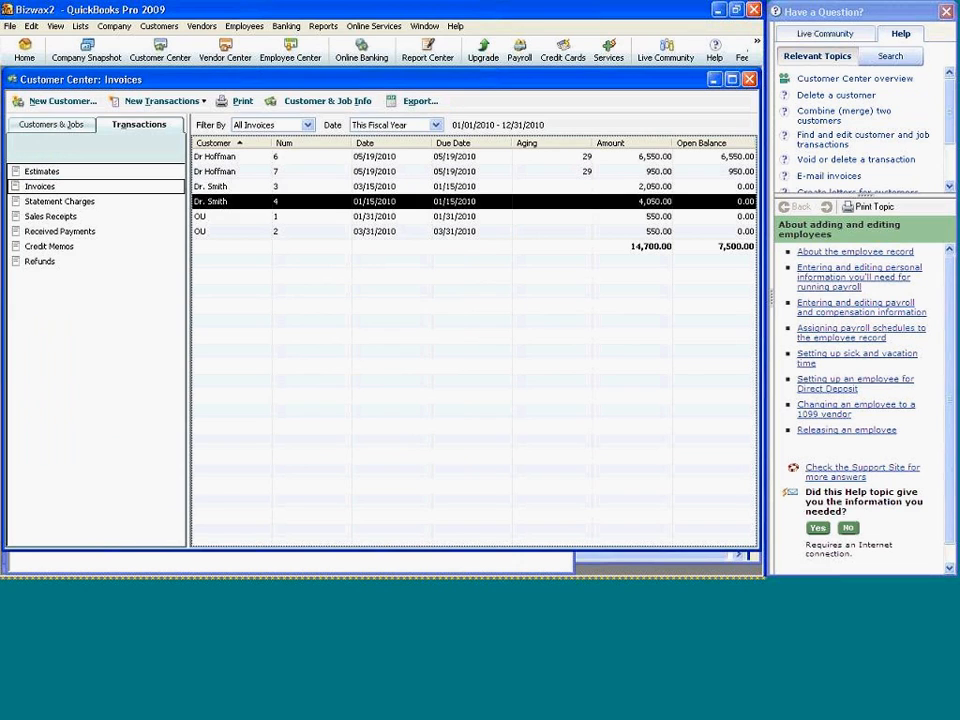
# Open Dr Hoffman's invoice 7, delete it with confirmation, and close the blank invoice form.
pyautogui.rightClick(248, 173)
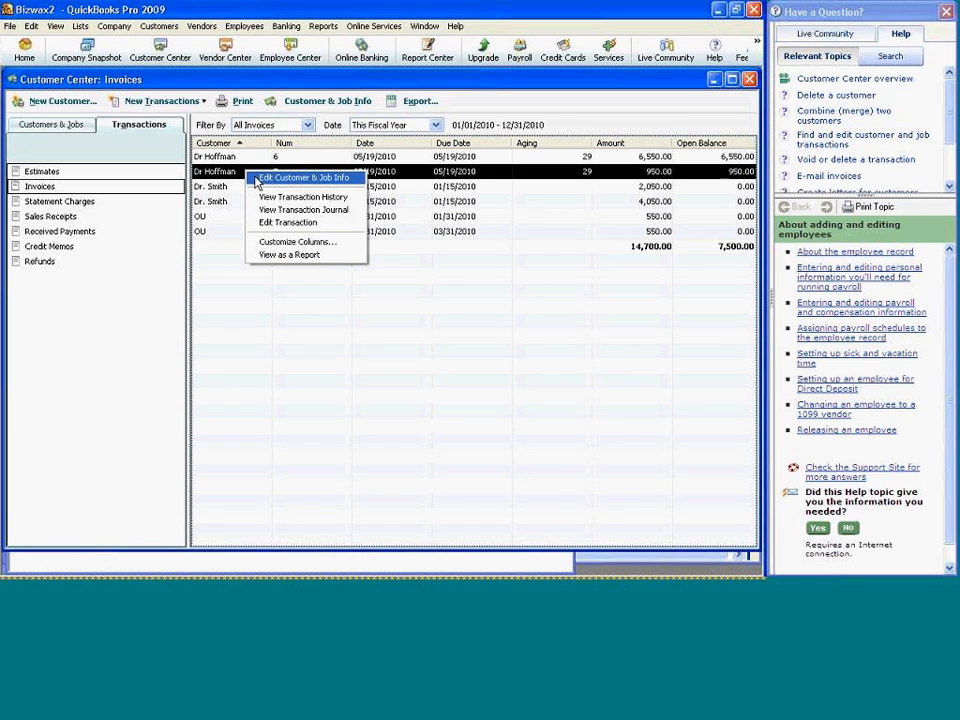
pyautogui.click(270, 224)
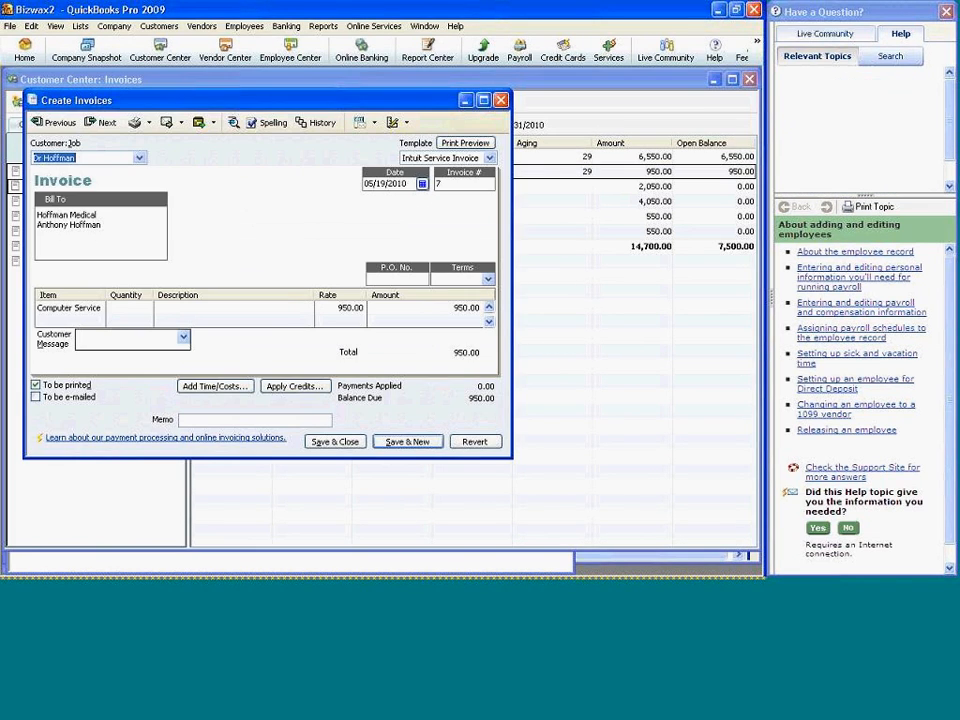
pyautogui.rightClick(83, 220)
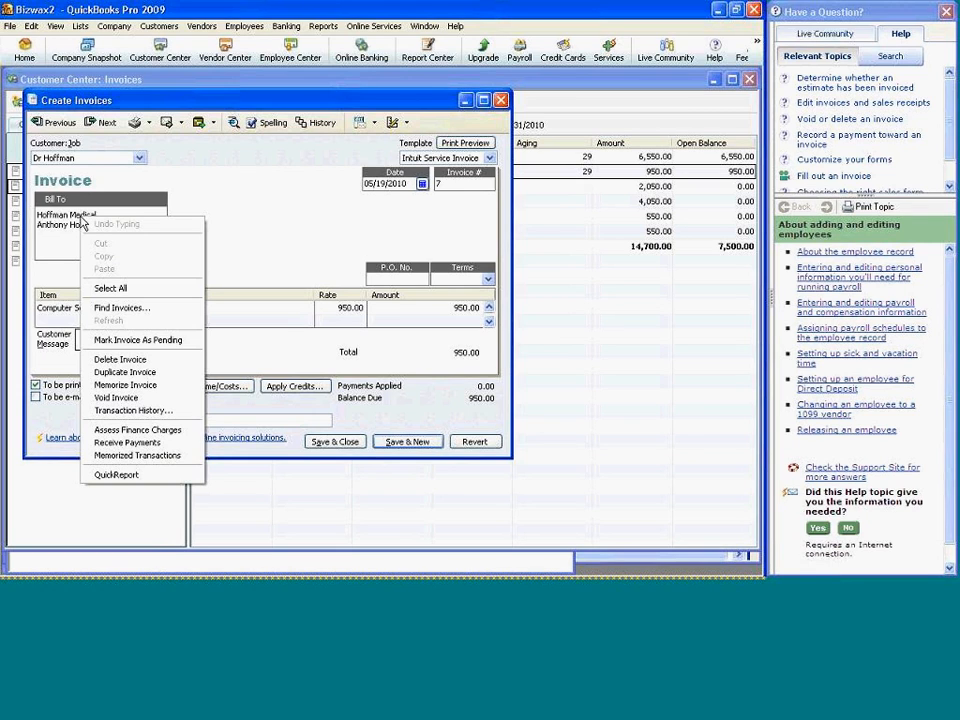
pyautogui.click(123, 360)
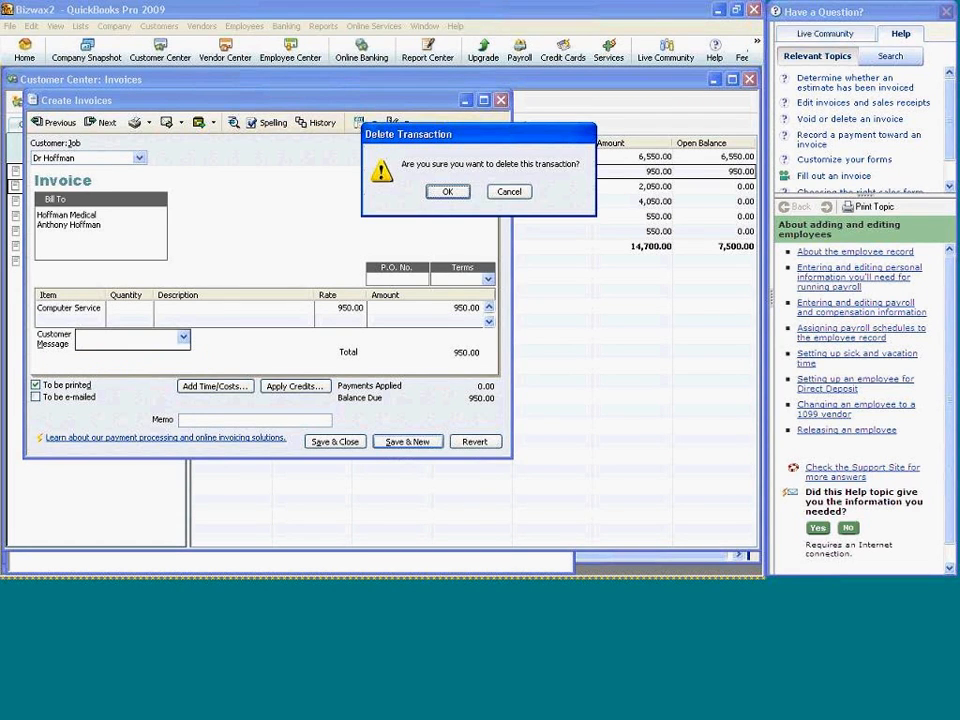
pyautogui.click(441, 194)
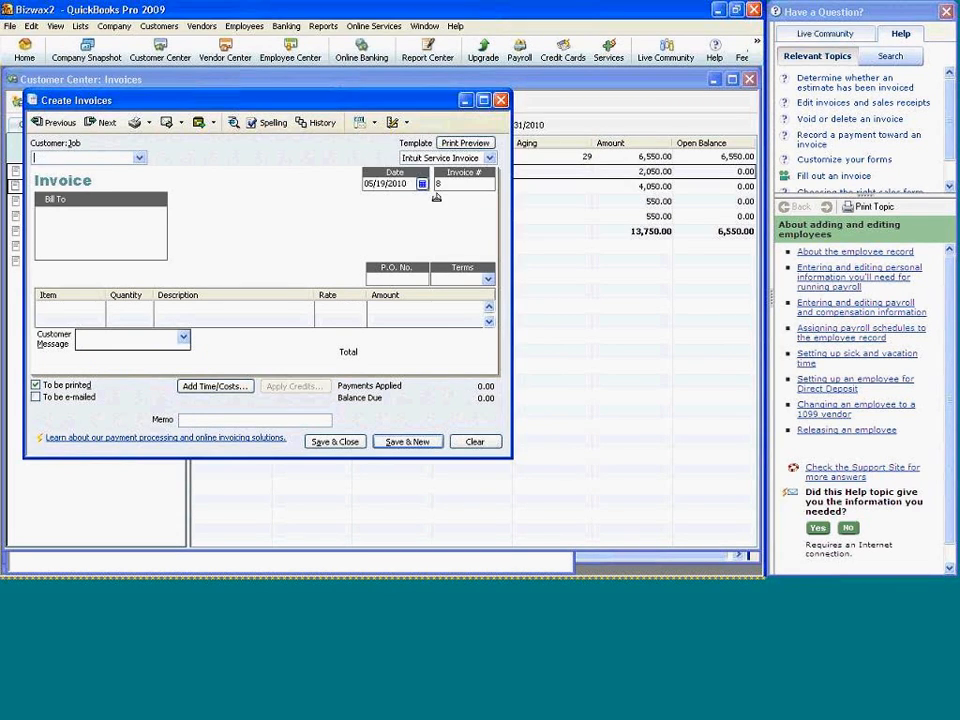
pyautogui.click(466, 101)
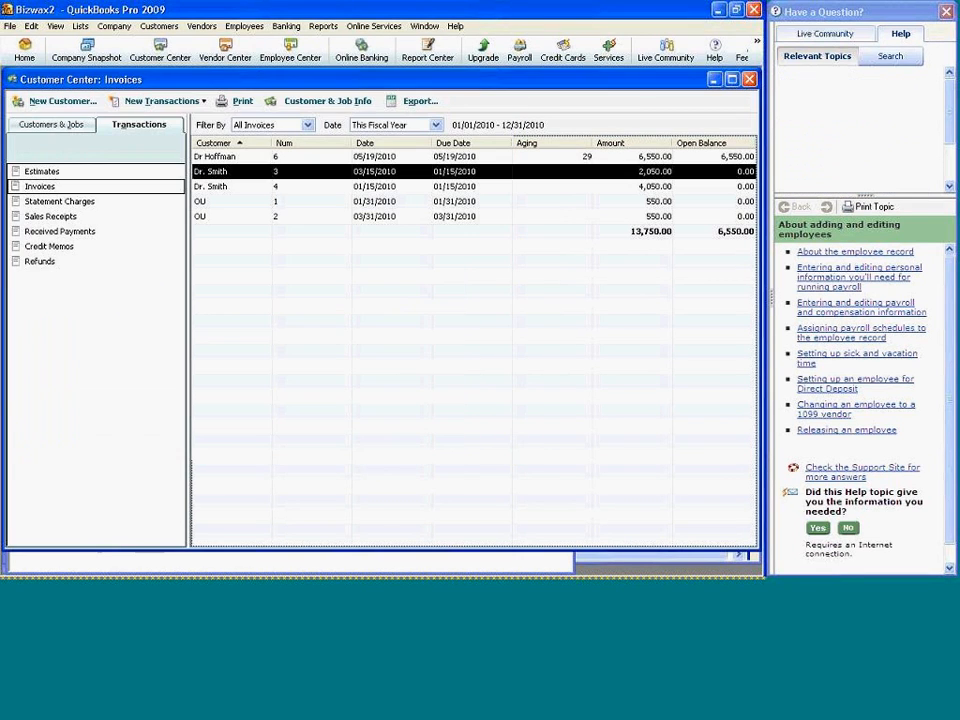
# Review the Voided/Deleted Transactions Summary listing deleted invoice 7, then set the report aside.
pyautogui.click(430, 48)
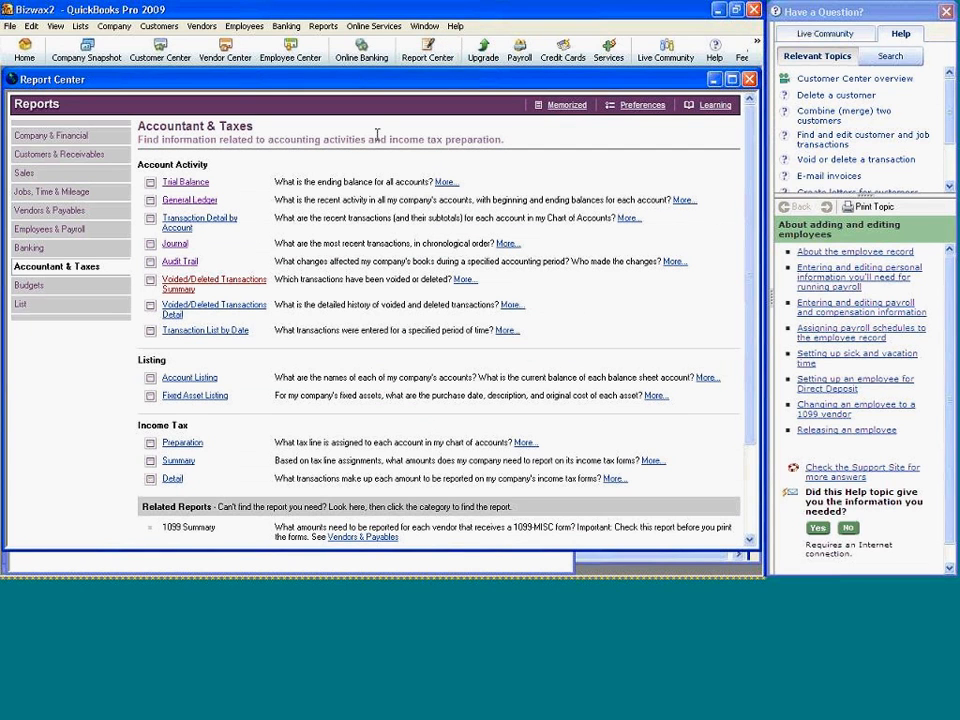
pyautogui.click(205, 280)
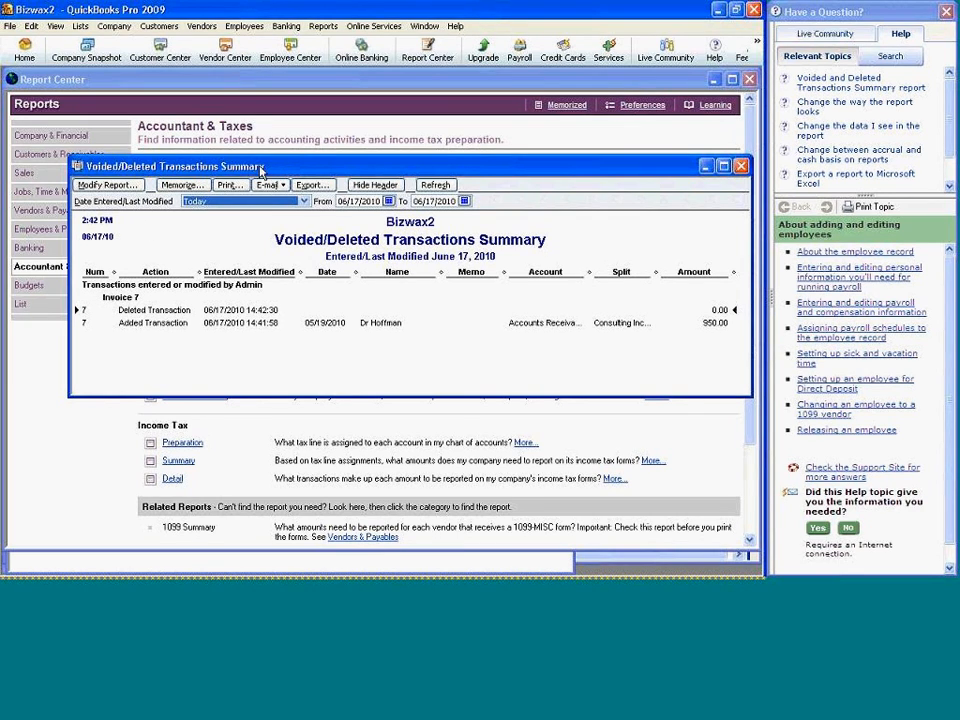
pyautogui.moveTo(280, 165); pyautogui.dragTo(255, 175)
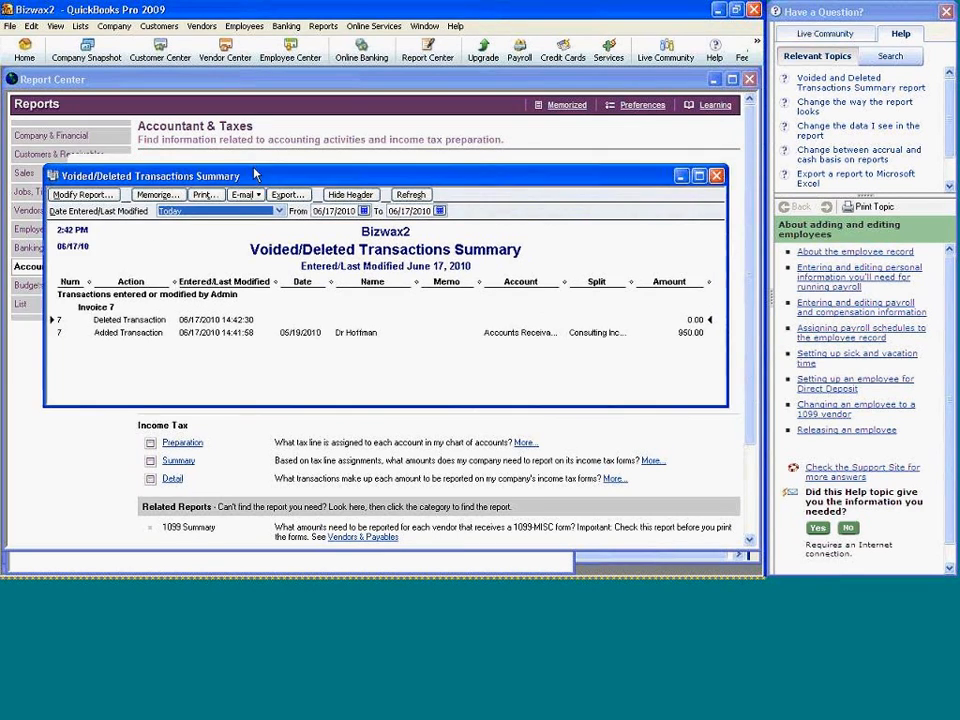
pyautogui.click(680, 177)
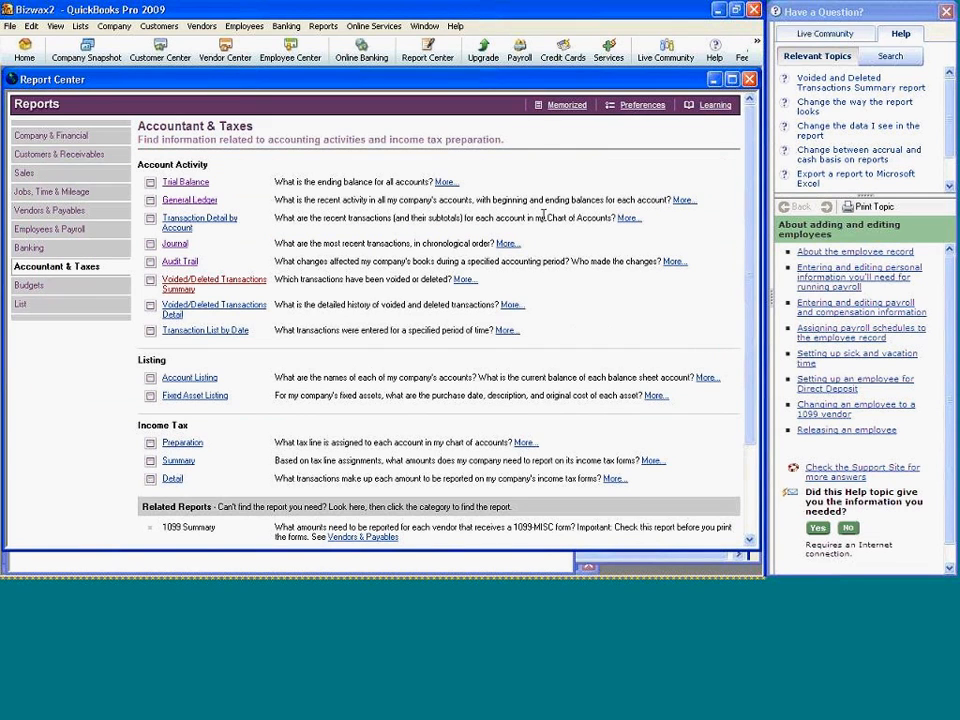
pyautogui.click(229, 331)
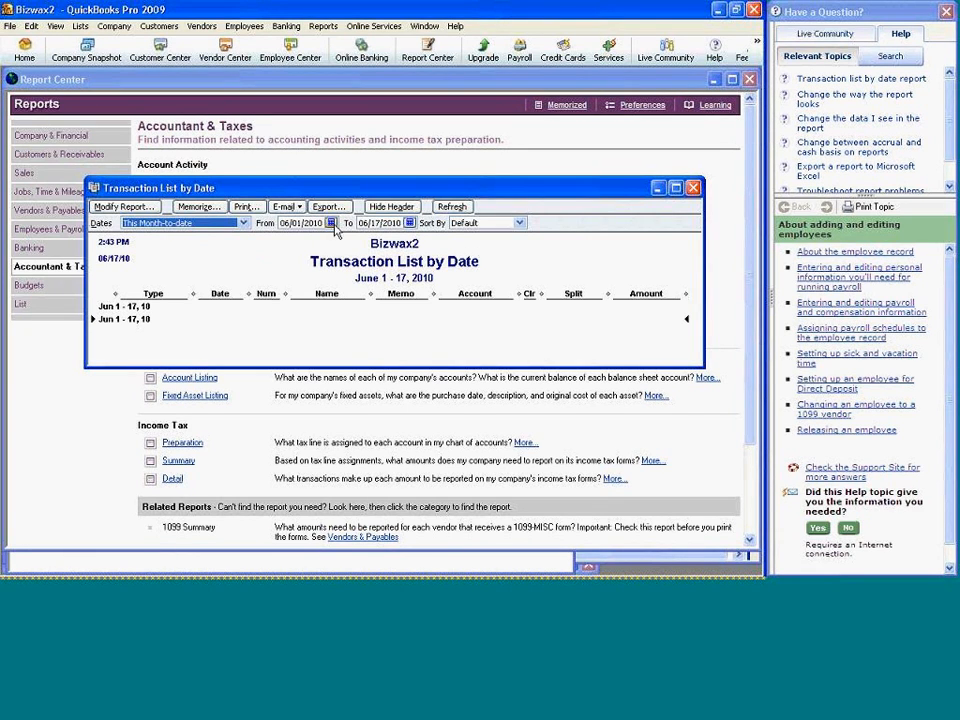
# Browse the start-date calendar back toward January 2010 without changing the report dates.
pyautogui.click(330, 222)
pyautogui.click(286, 238)
pyautogui.click(286, 238)
pyautogui.click(286, 238)
pyautogui.click(286, 238)
pyautogui.click(286, 238)
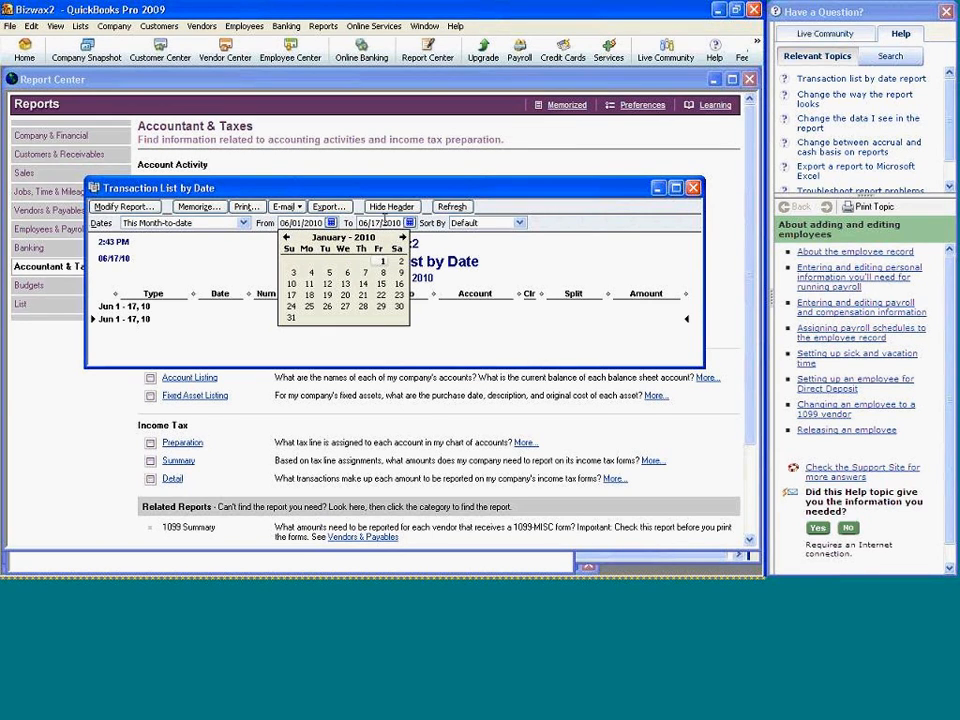
pyautogui.click(452, 262)
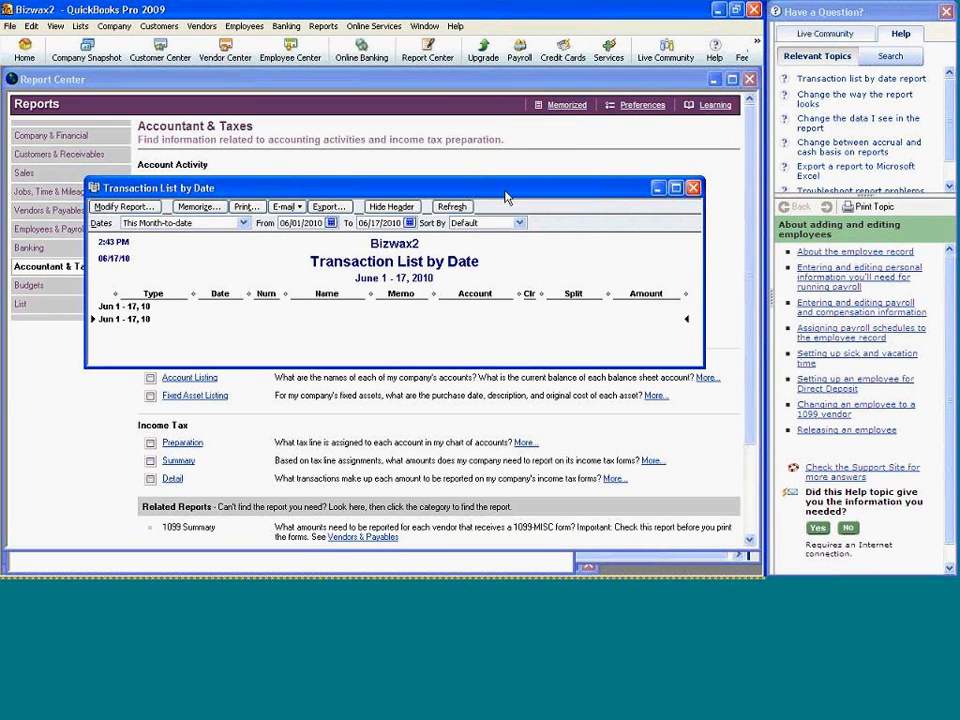
# Expand the Transaction List by Date to All dates, then minimize the report.
pyautogui.moveTo(505, 190); pyautogui.dragTo(474, 183)
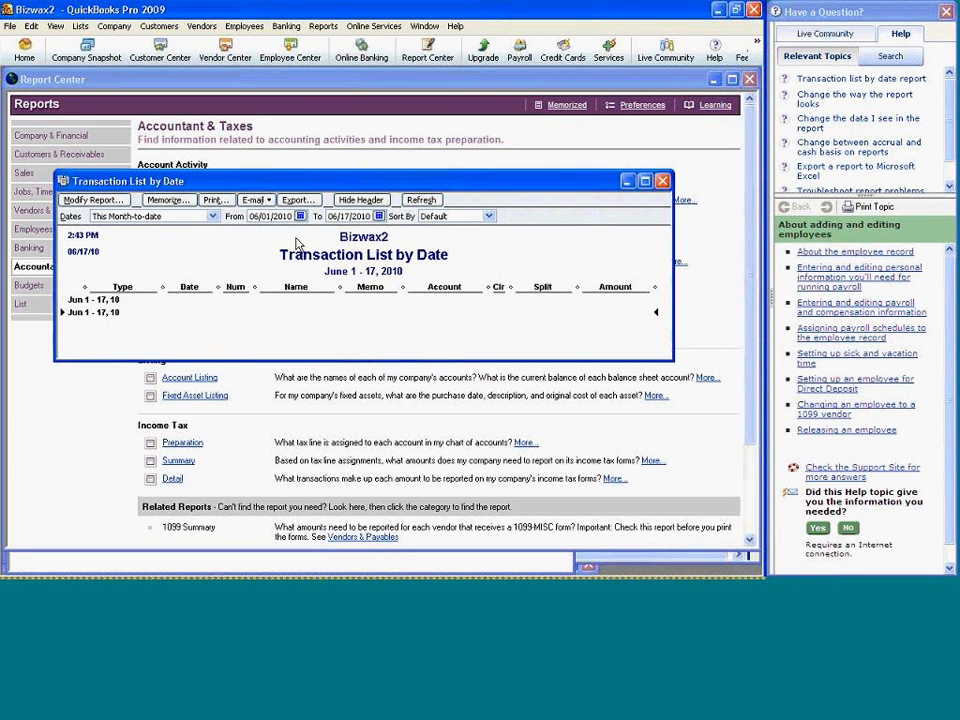
pyautogui.click(212, 216)
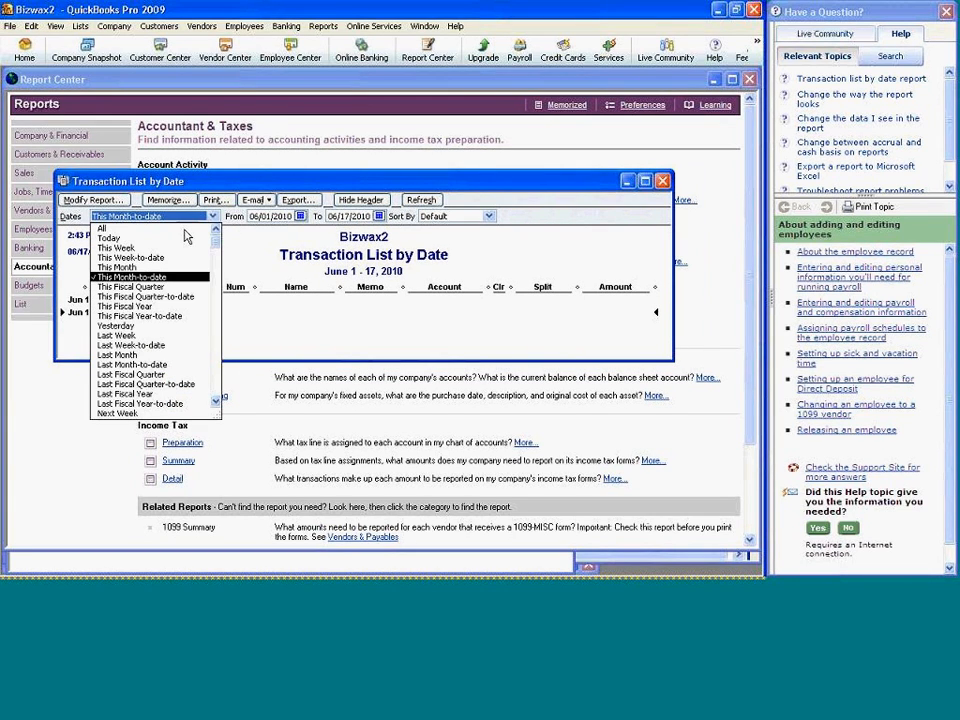
pyautogui.click(183, 229)
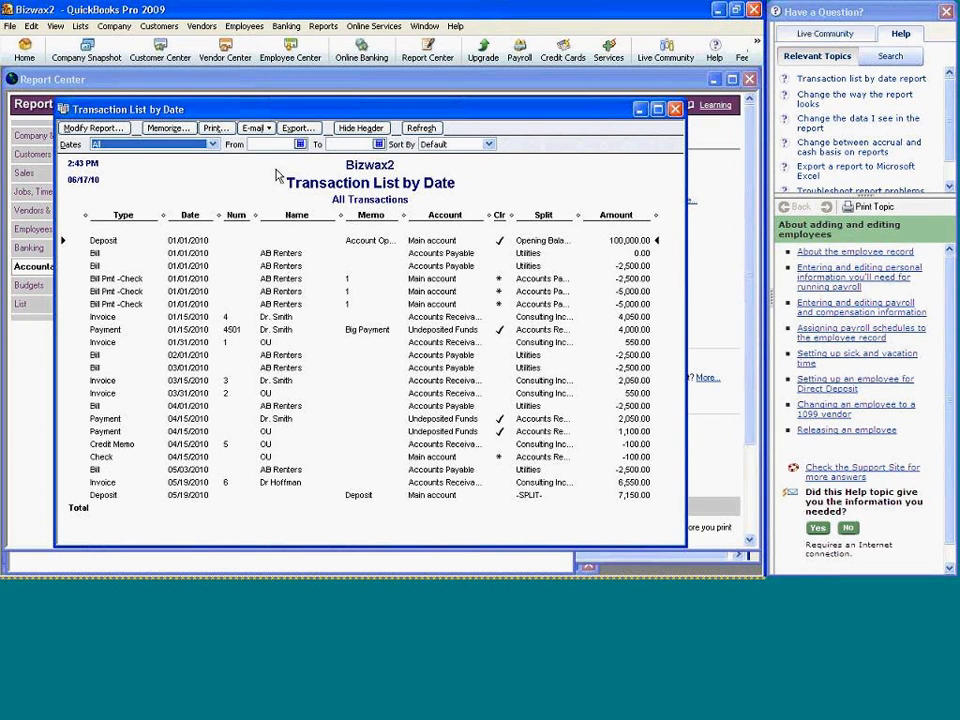
pyautogui.click(639, 108)
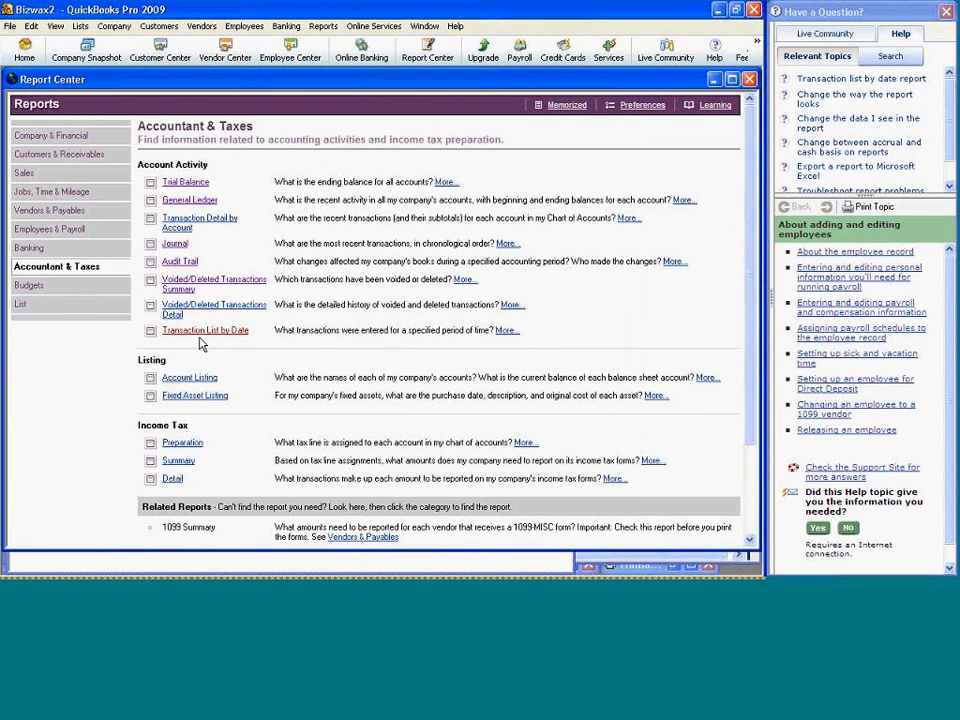
# View the Account Listing report, close it, and return to the Home page.
pyautogui.click(196, 377)
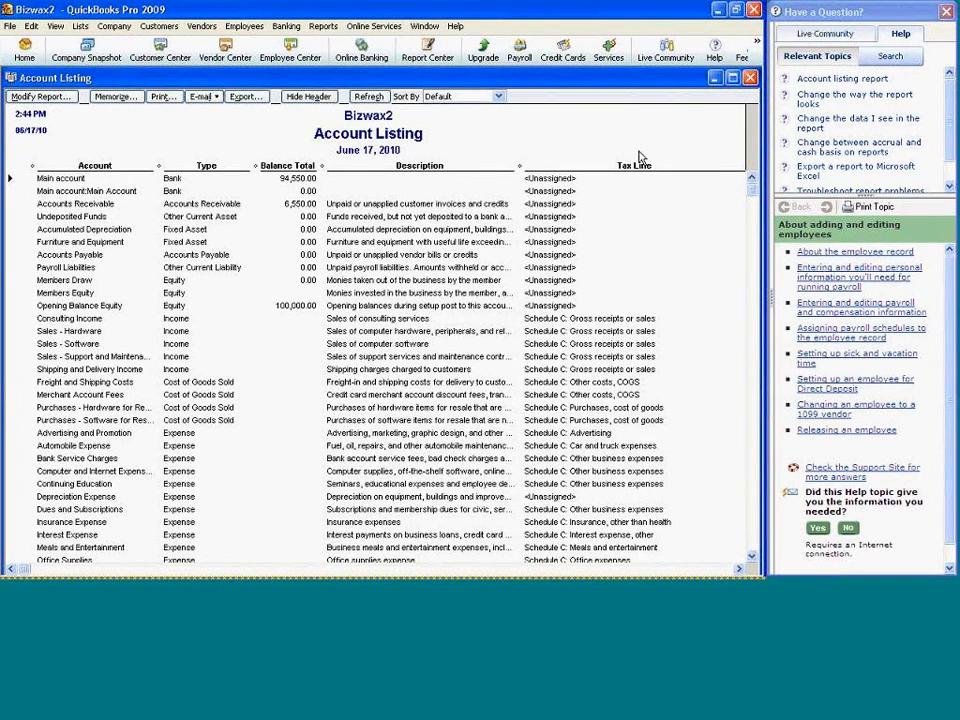
pyautogui.click(751, 80)
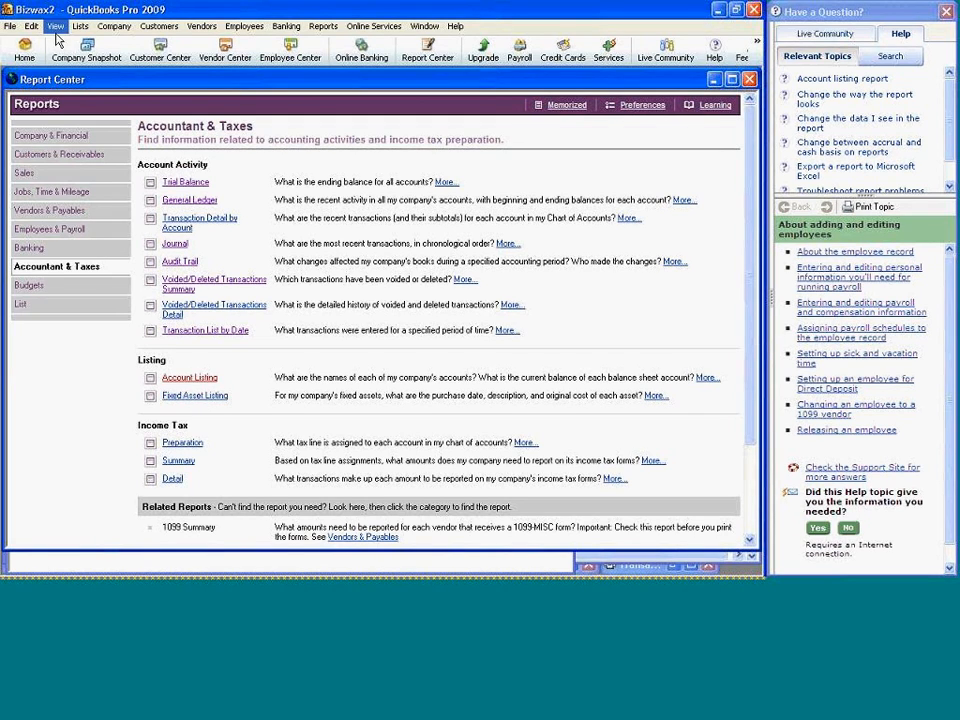
pyautogui.click(27, 46)
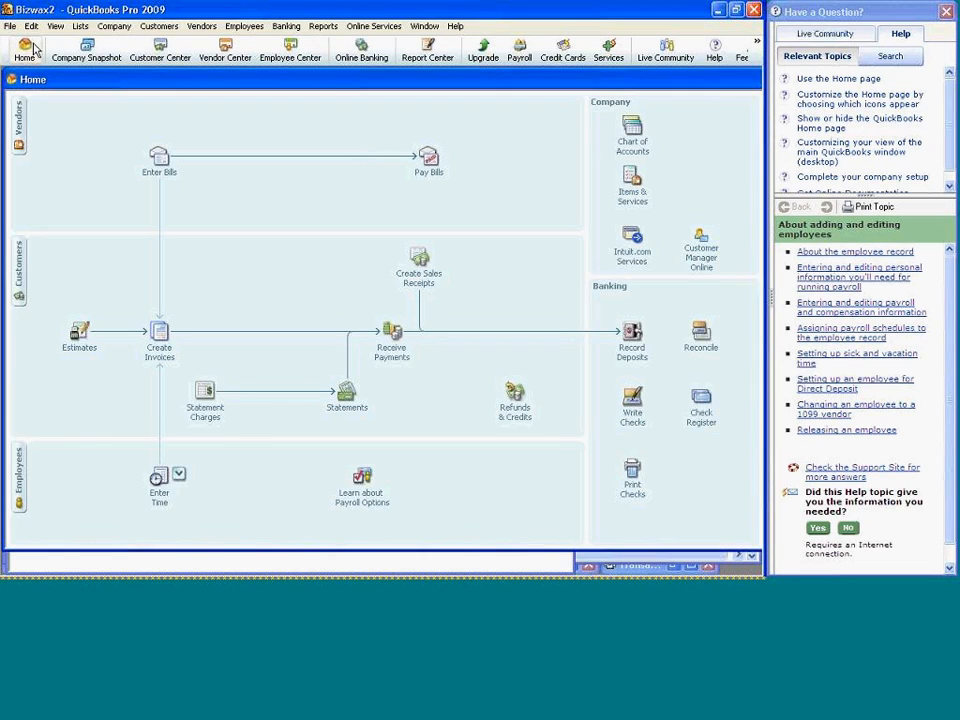